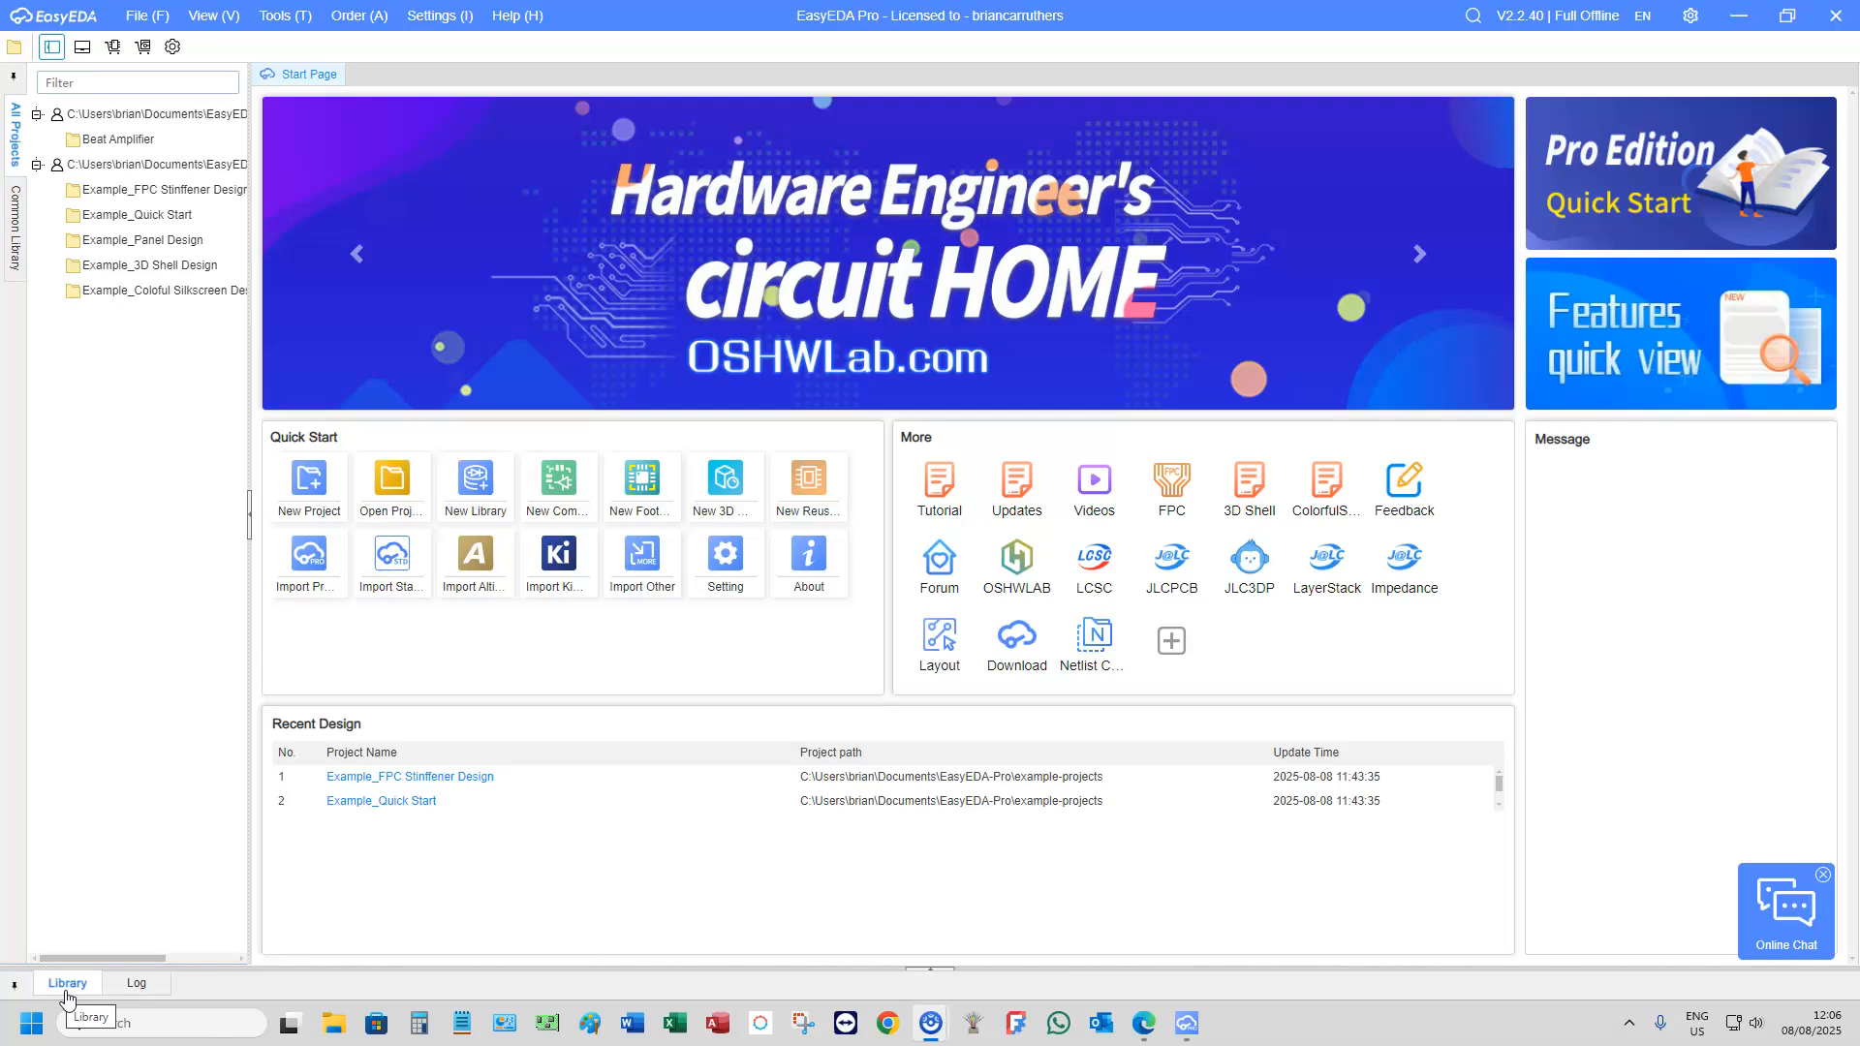
Create a new component library named "New Library" in the default save path
left_click(66, 996)
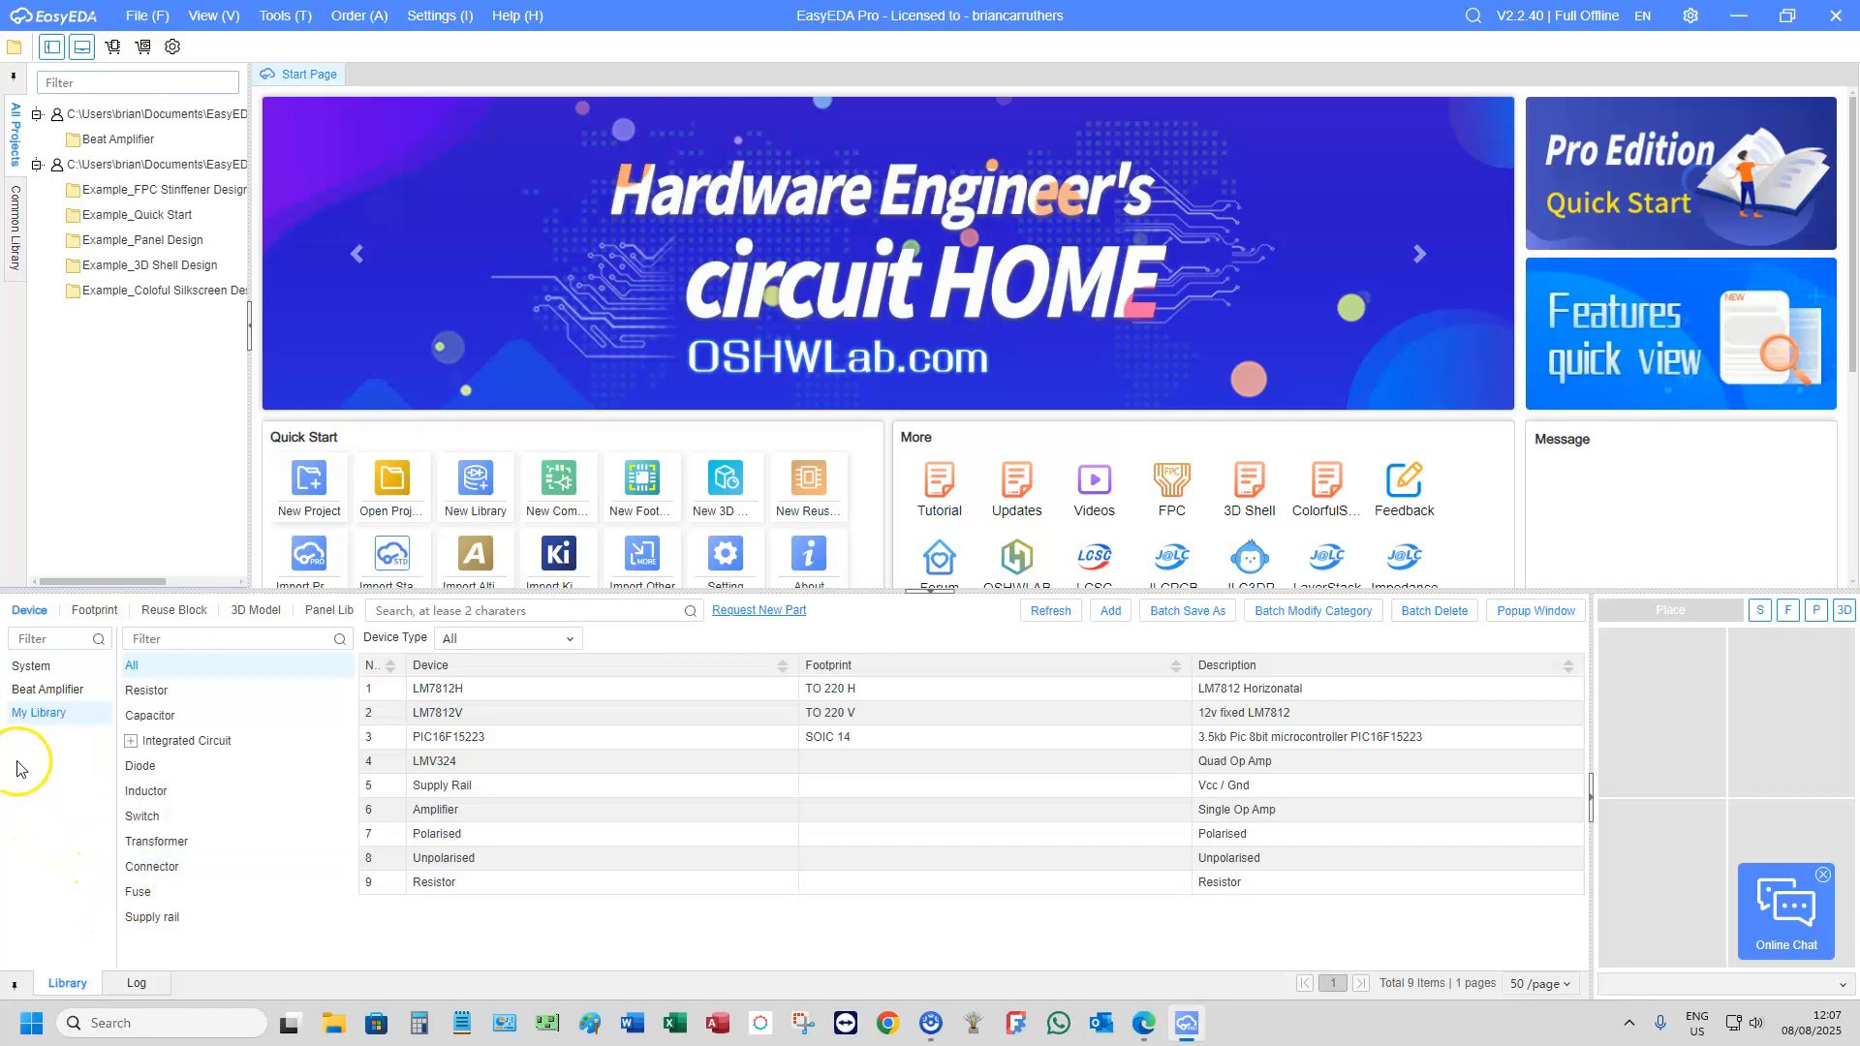
right_click(49, 823)
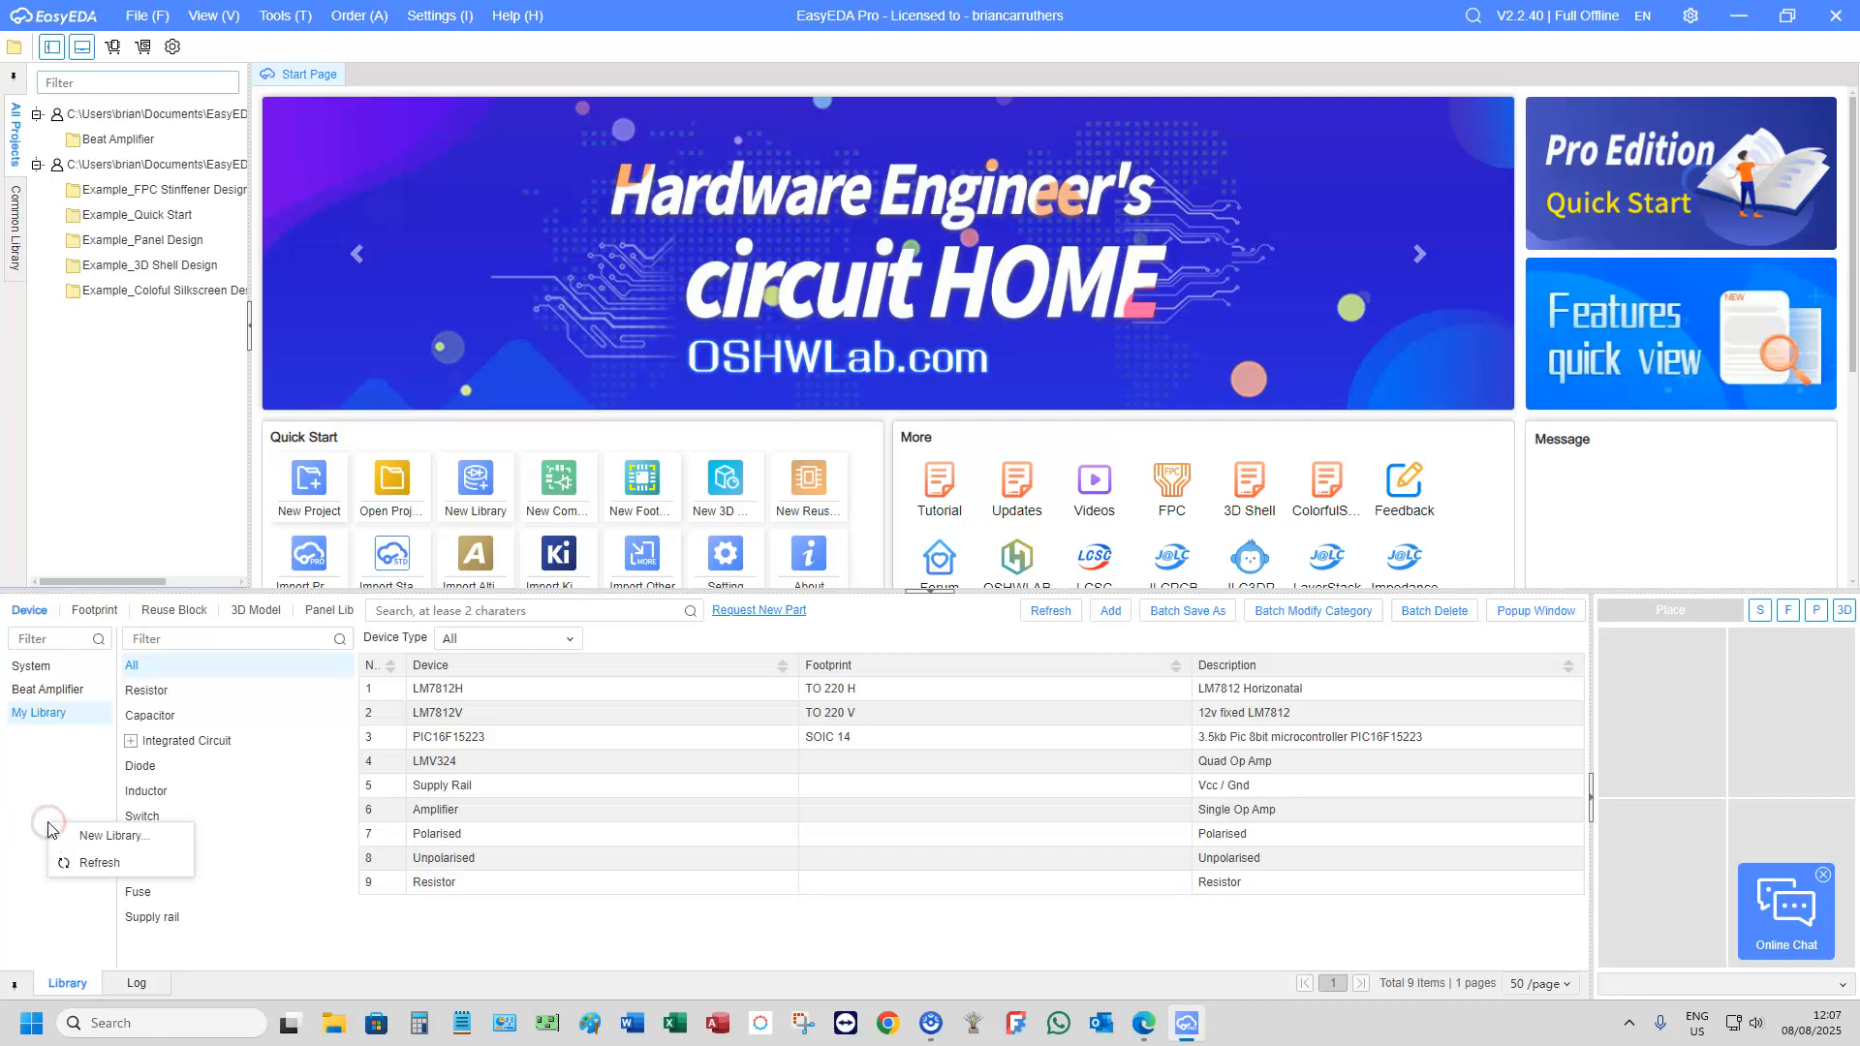
left_click(112, 836)
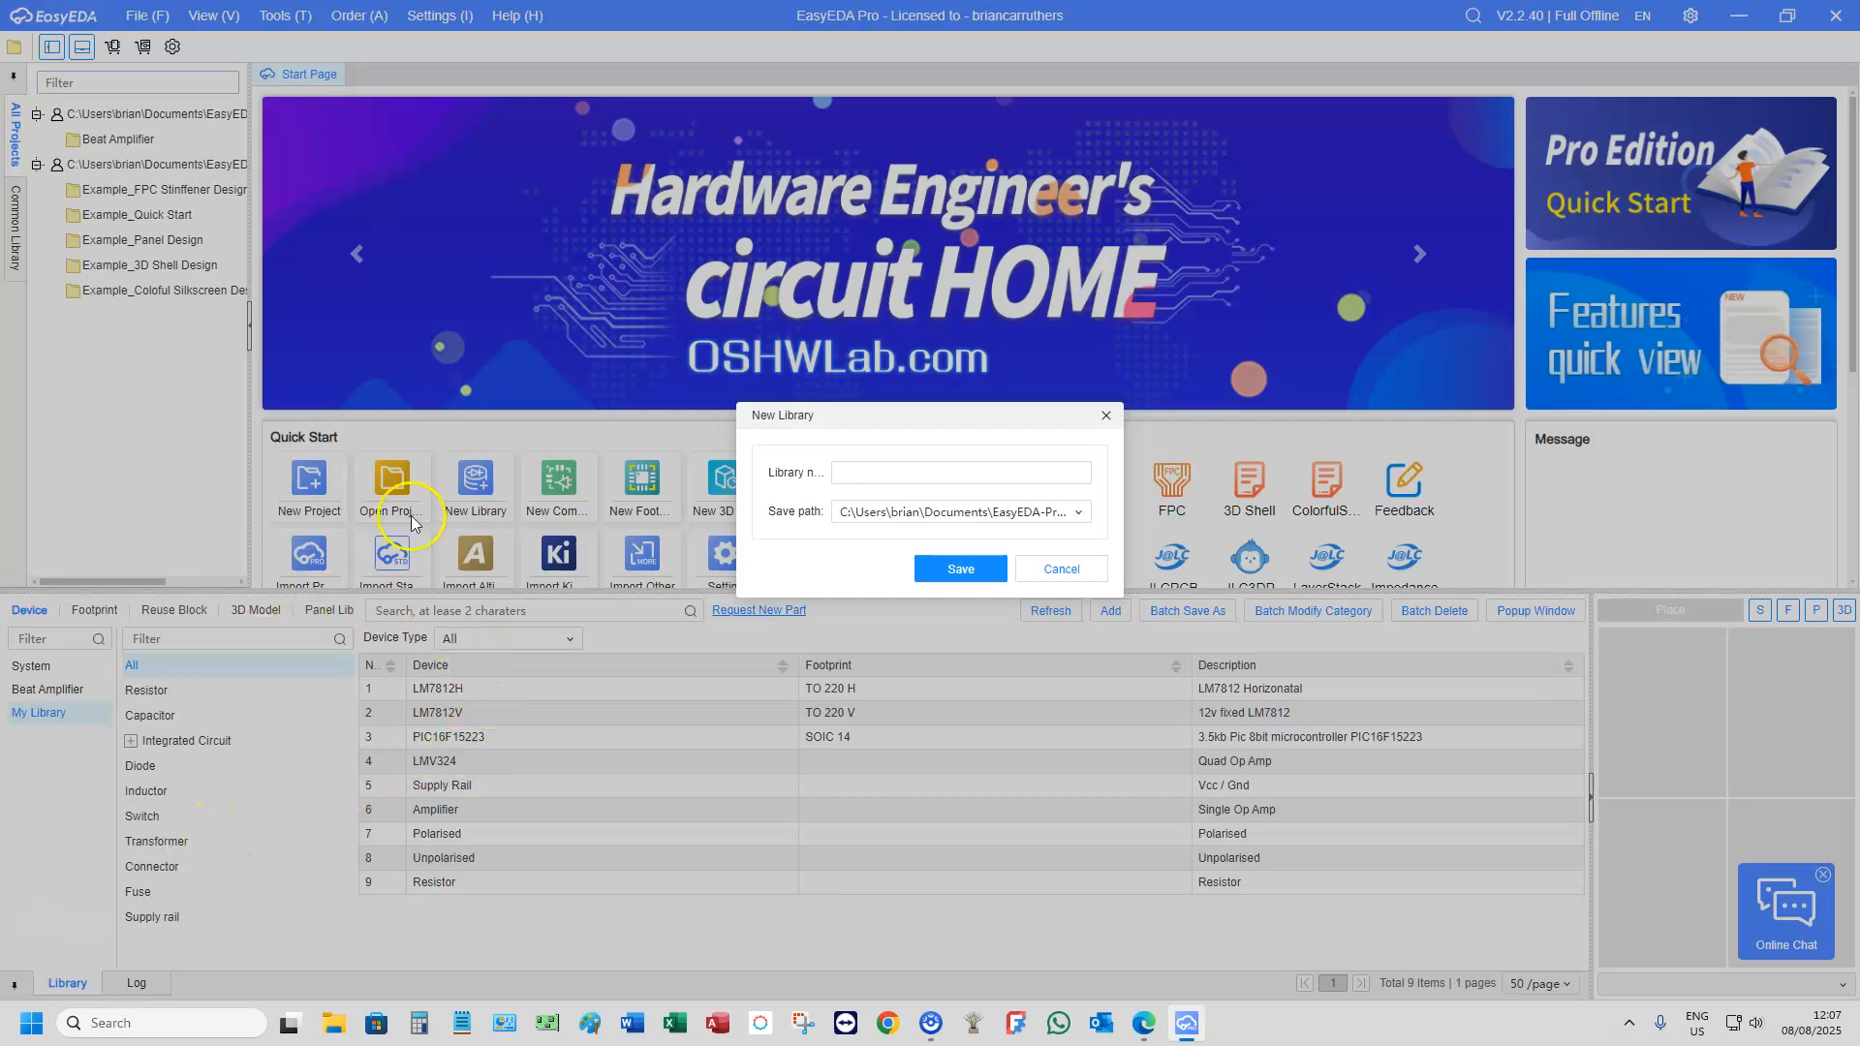
left_click(946, 469)
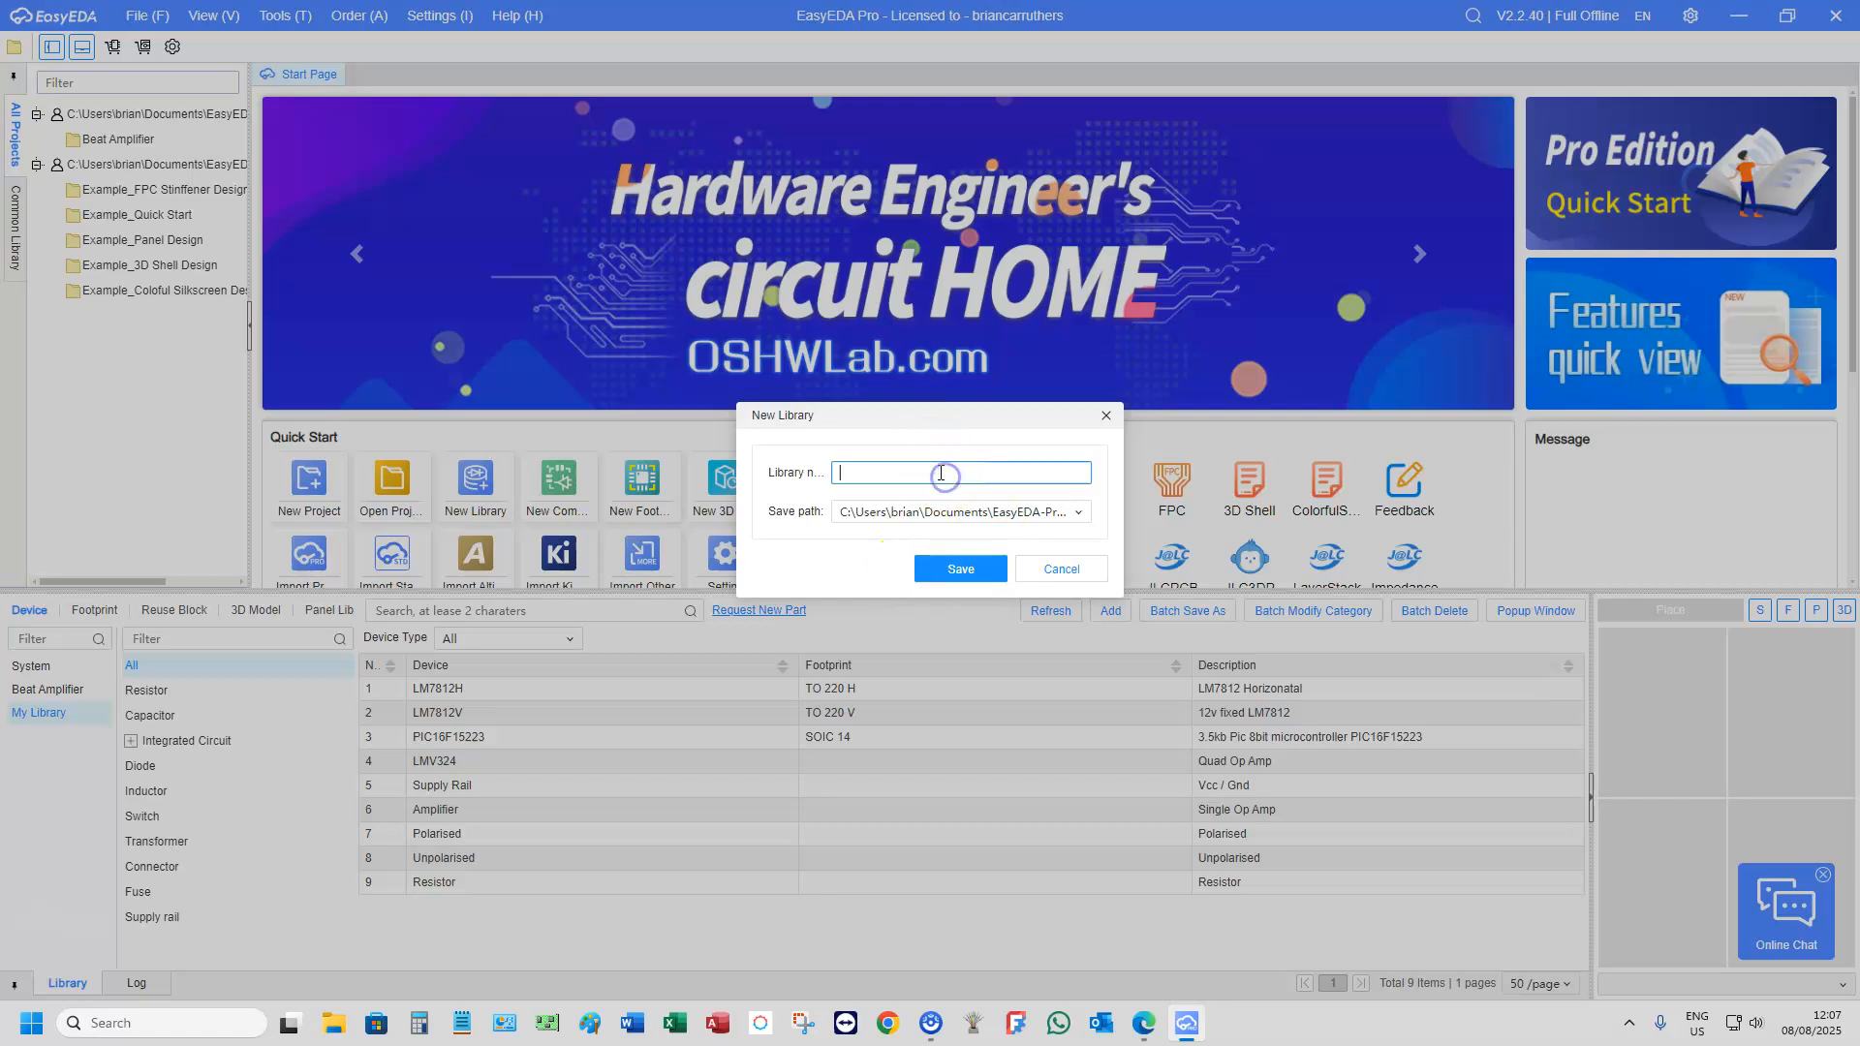
type("New Library")
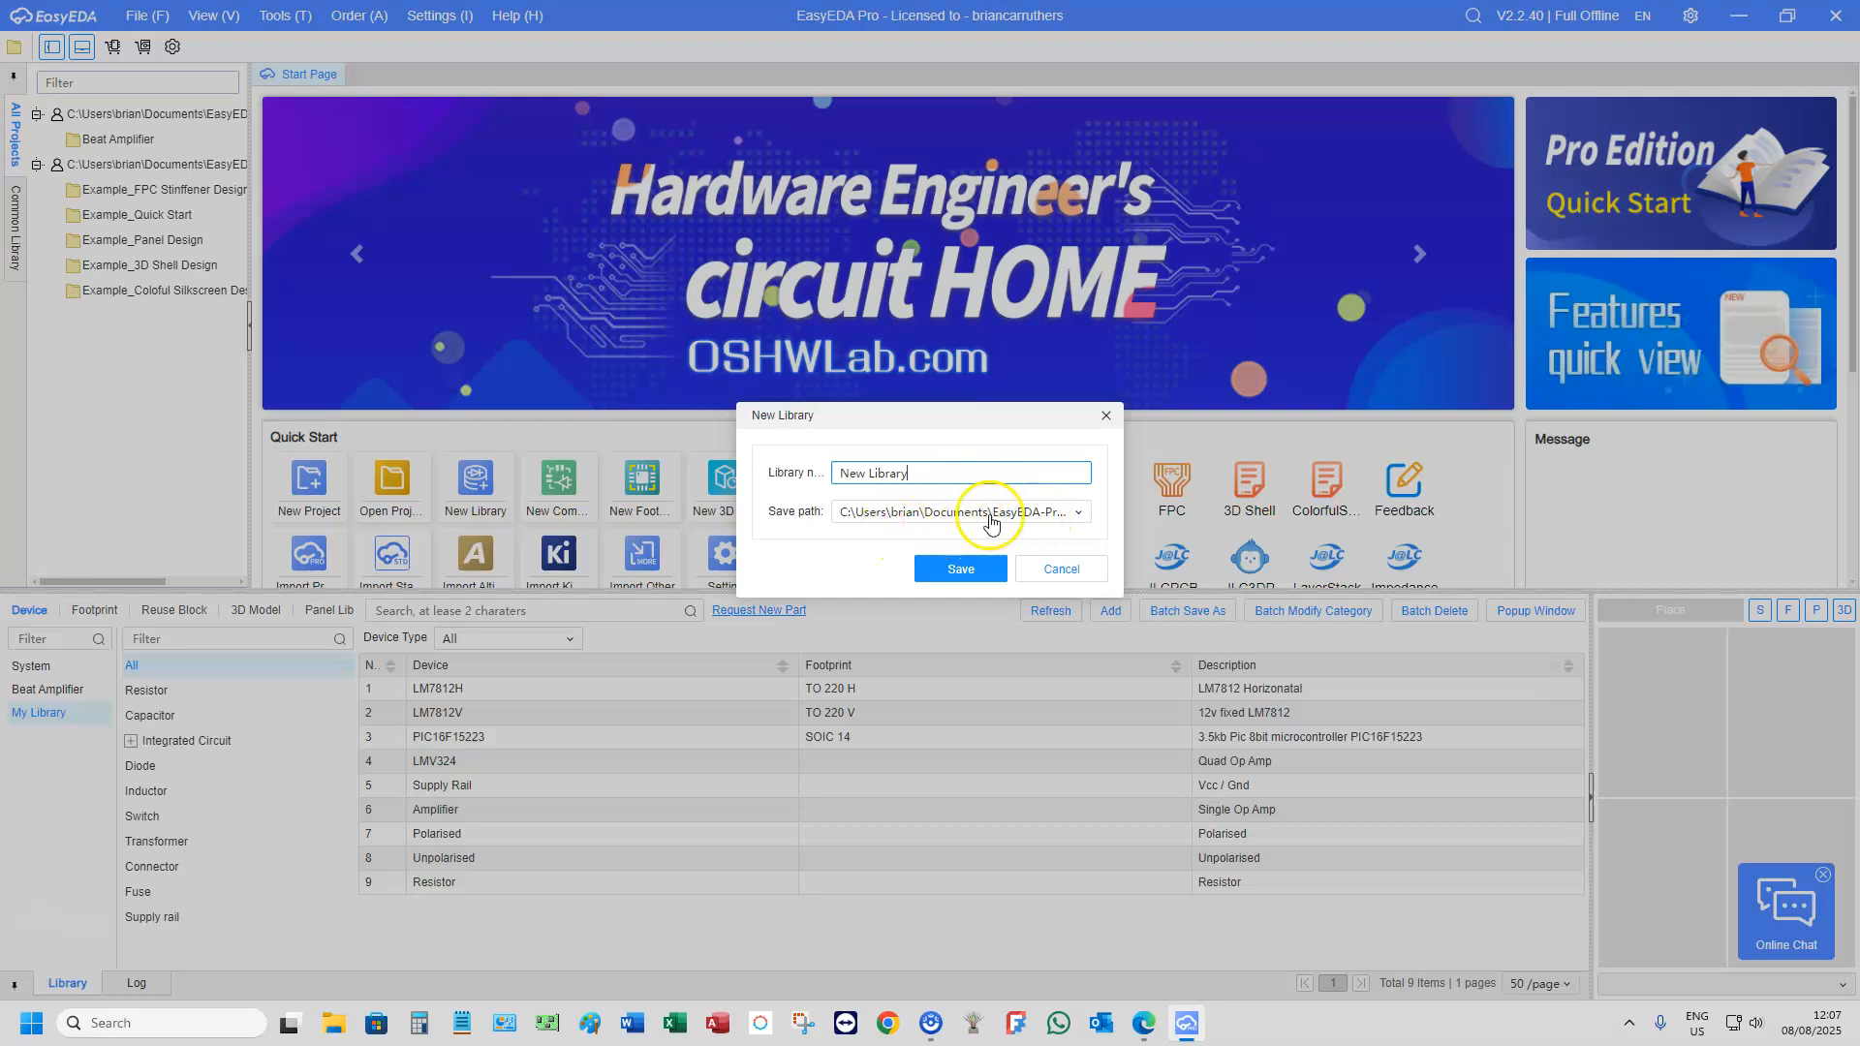
left_click(955, 573)
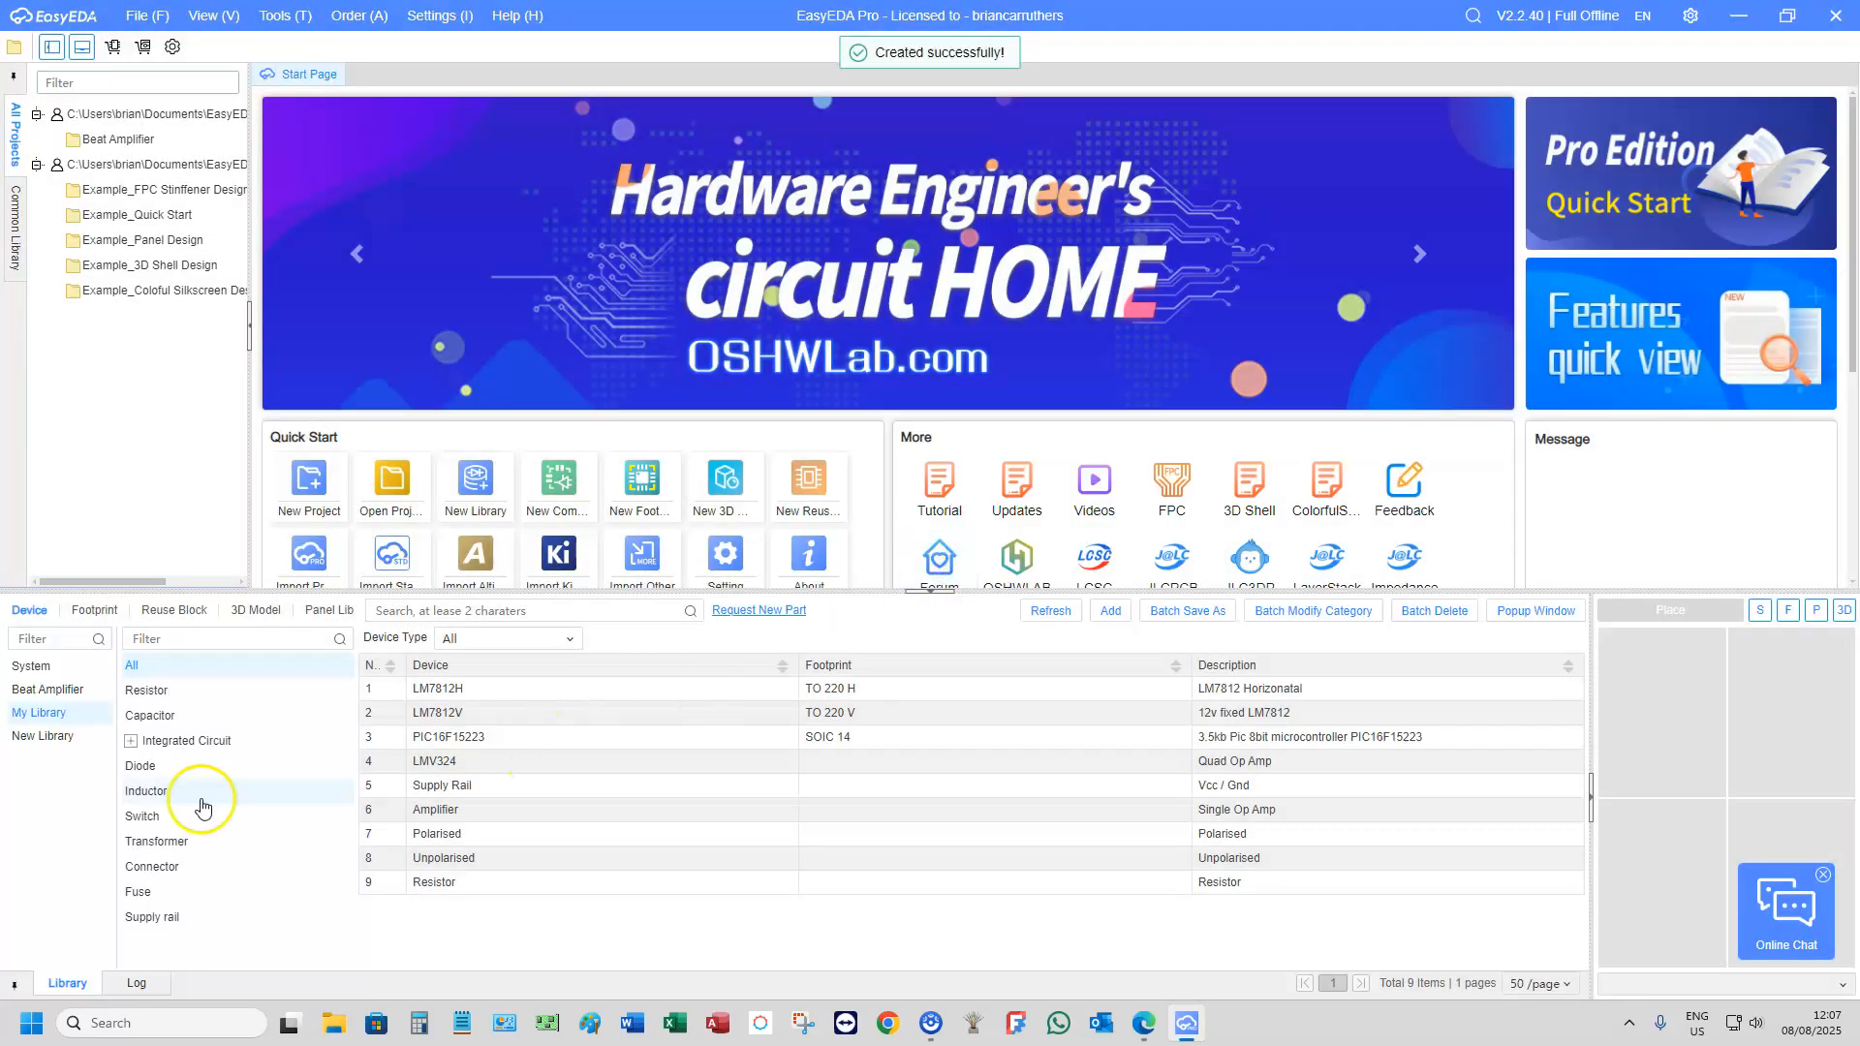
left_click(44, 754)
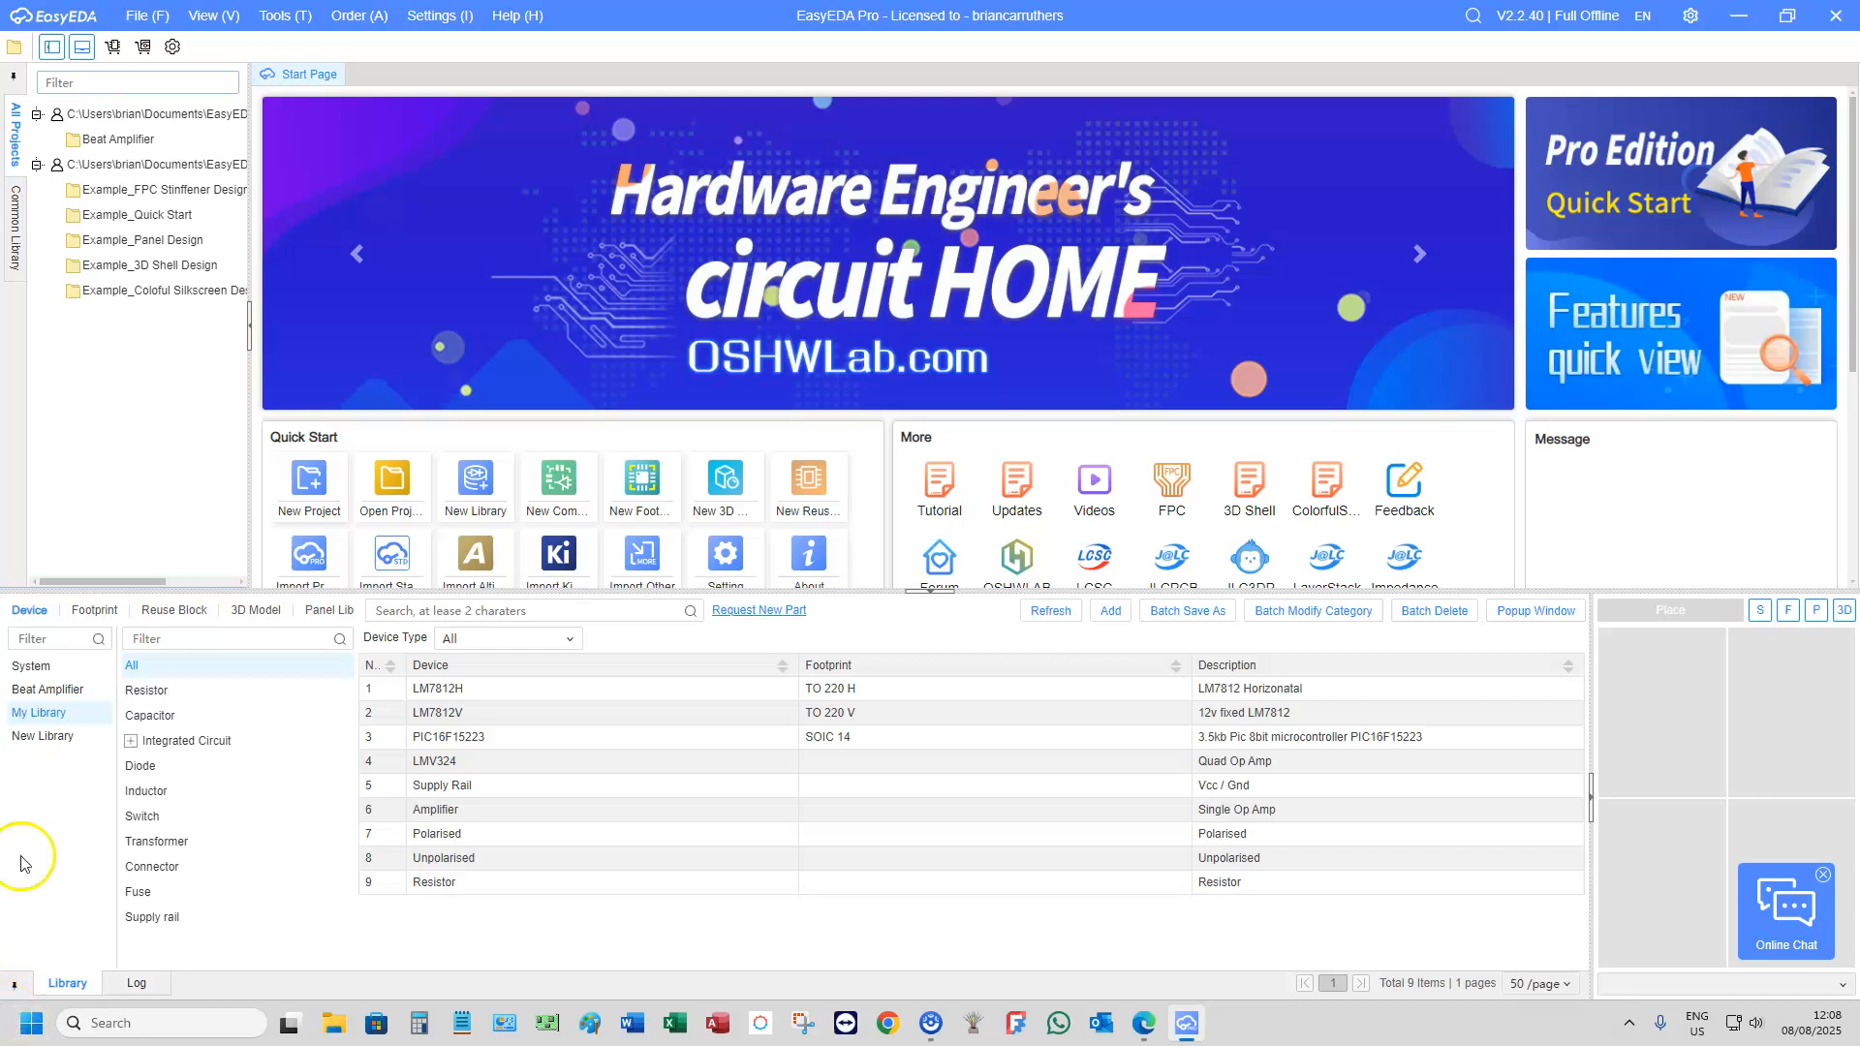
Add two primary device categories with default names to My Library, save them, and switch category management to New Library
right_click(257, 953)
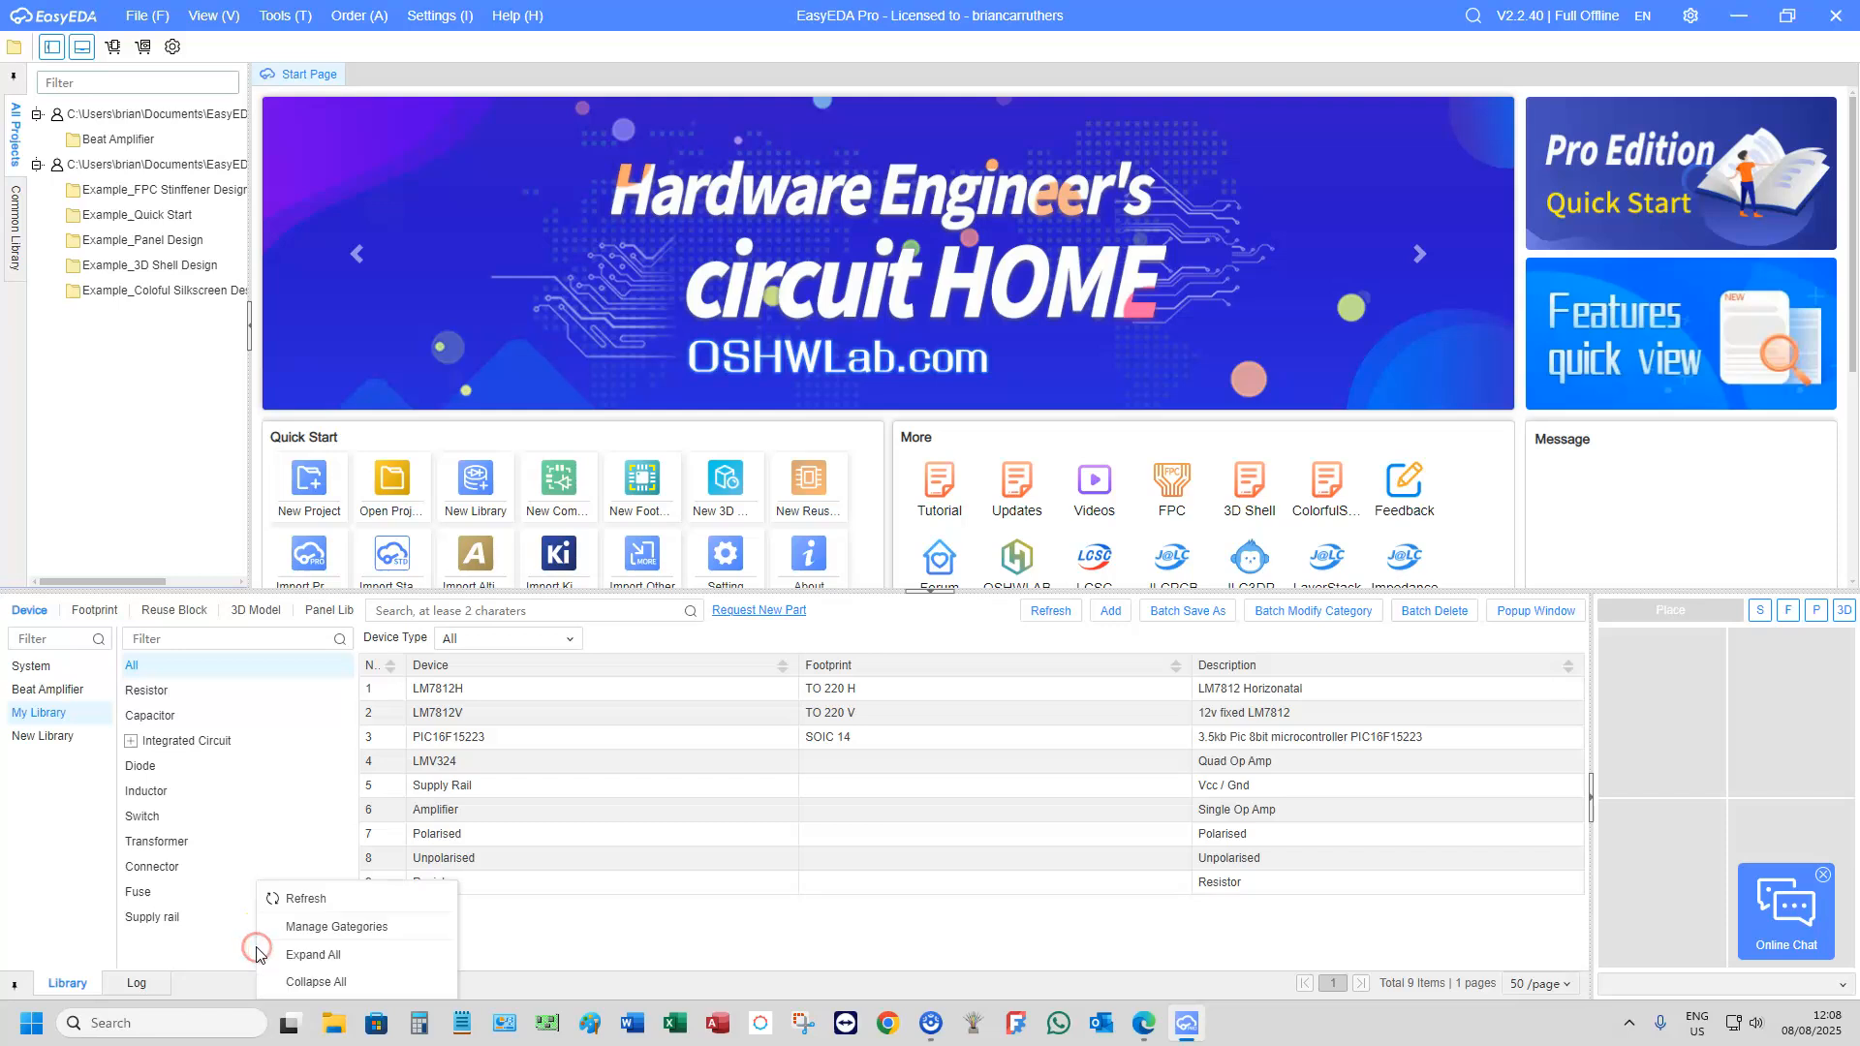
left_click(281, 932)
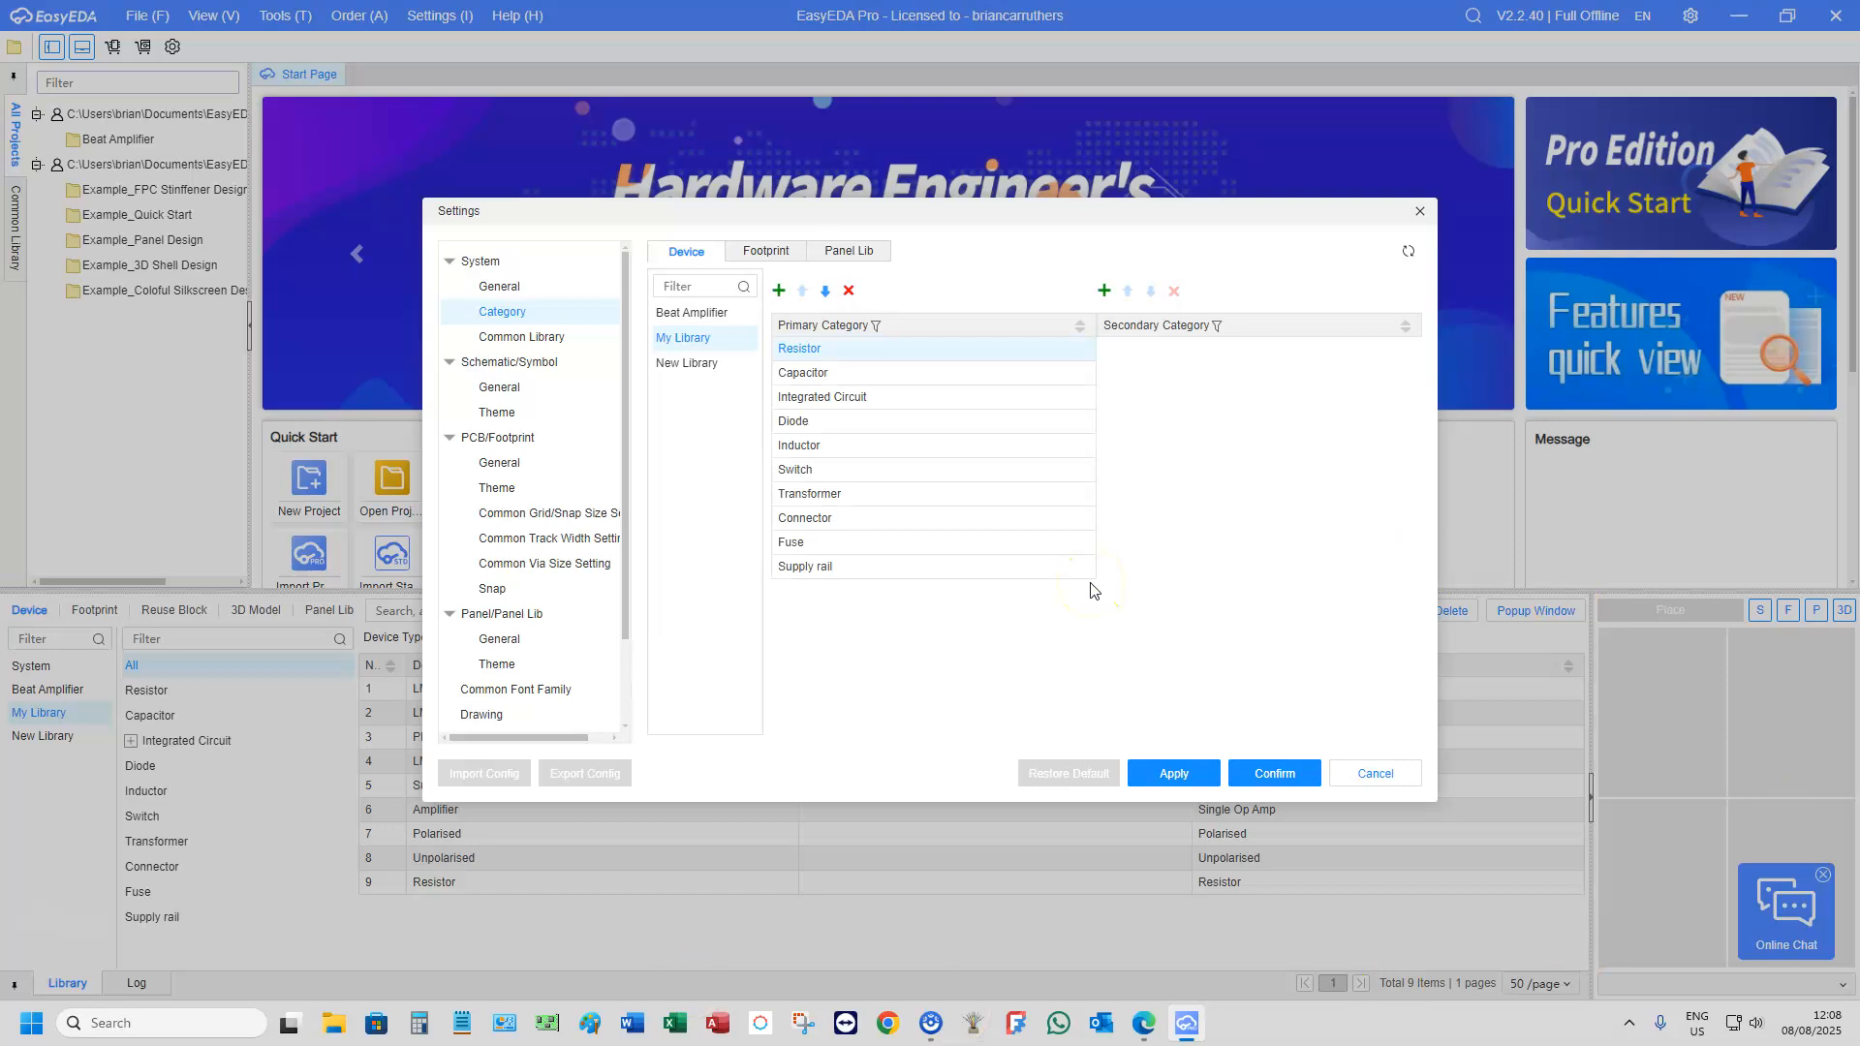
left_click(1037, 585)
left_click(781, 292)
left_click(780, 292)
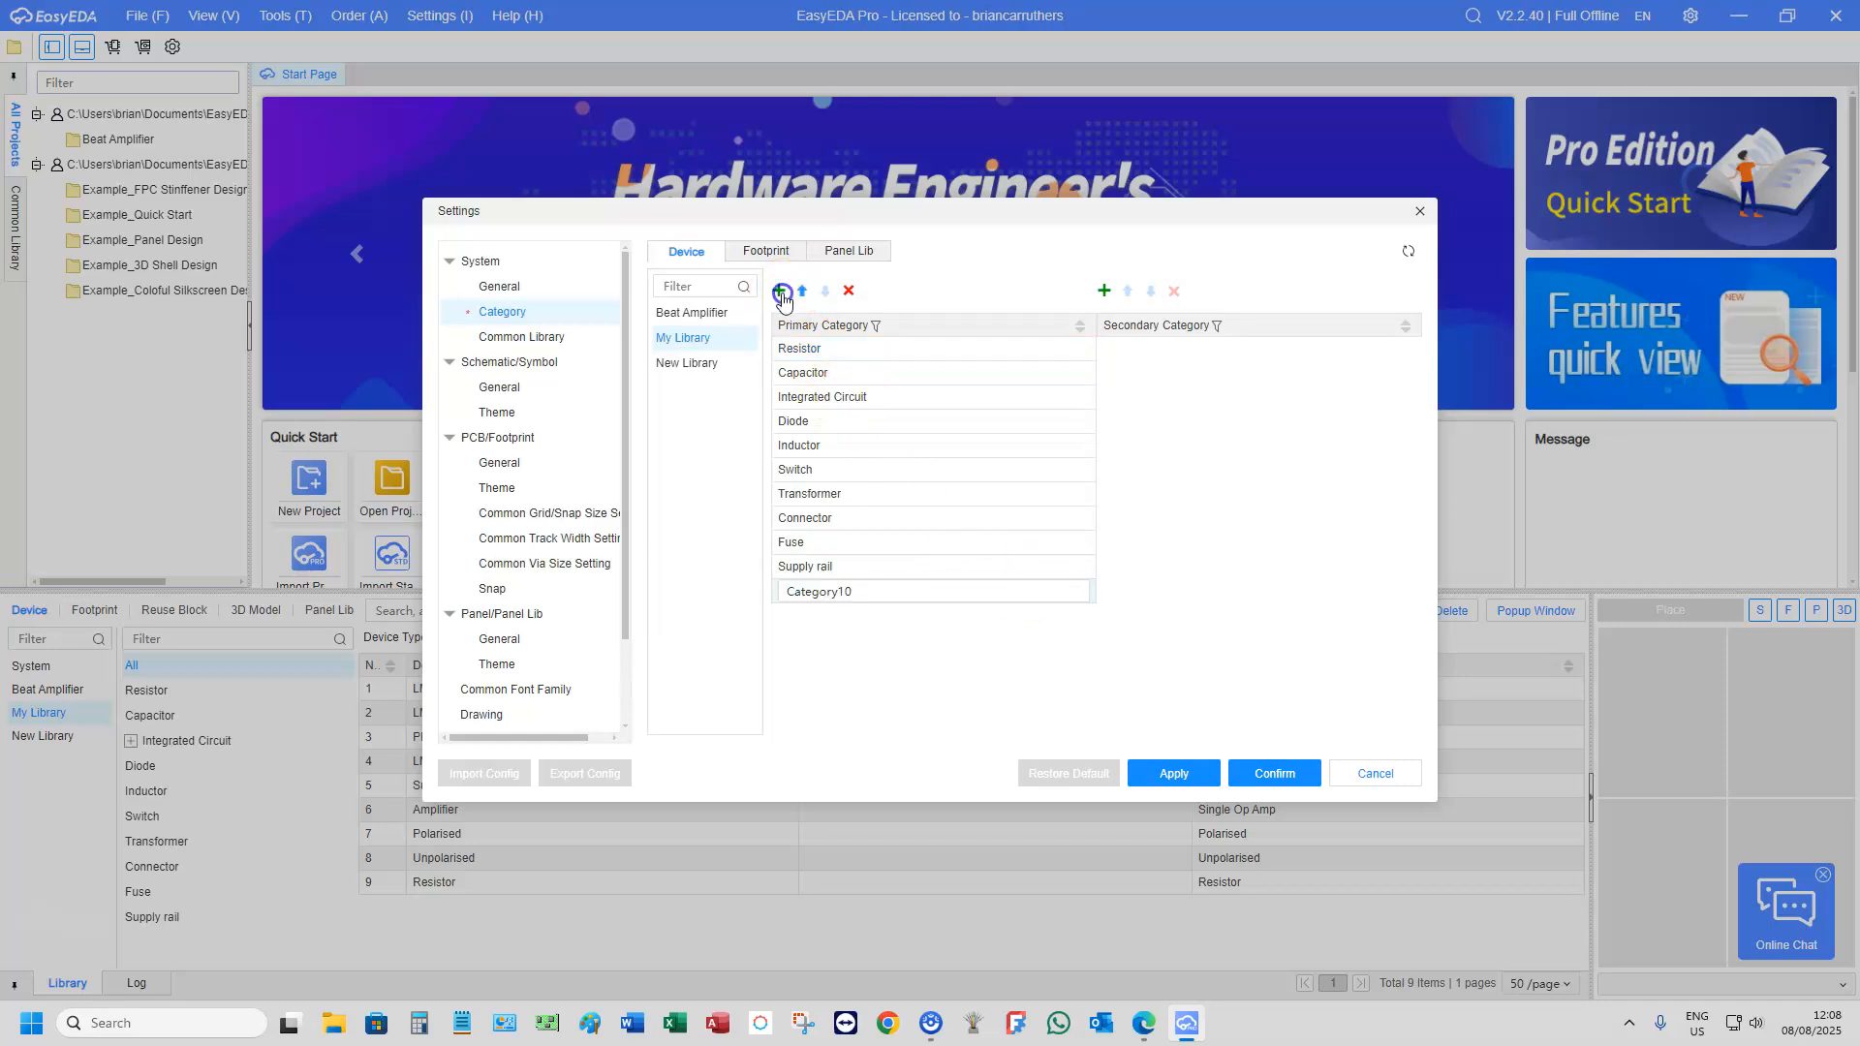
left_click(694, 372)
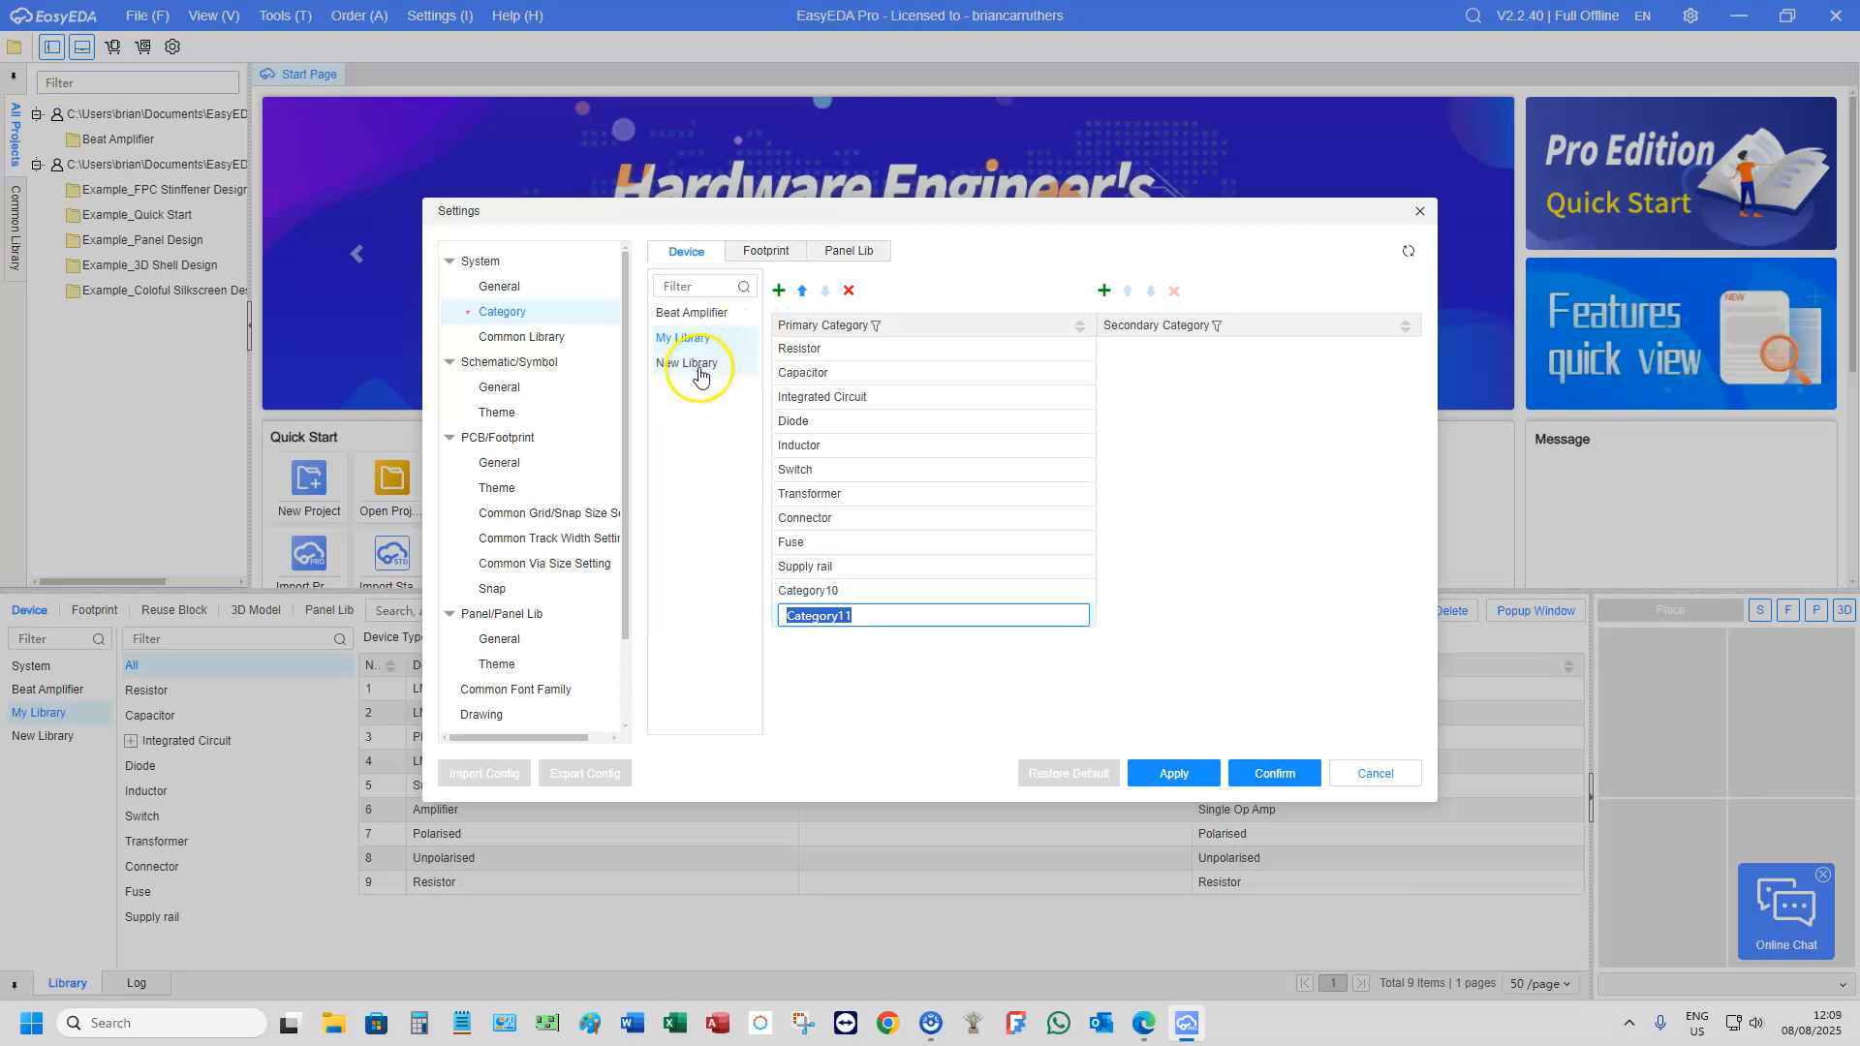
left_click(698, 373)
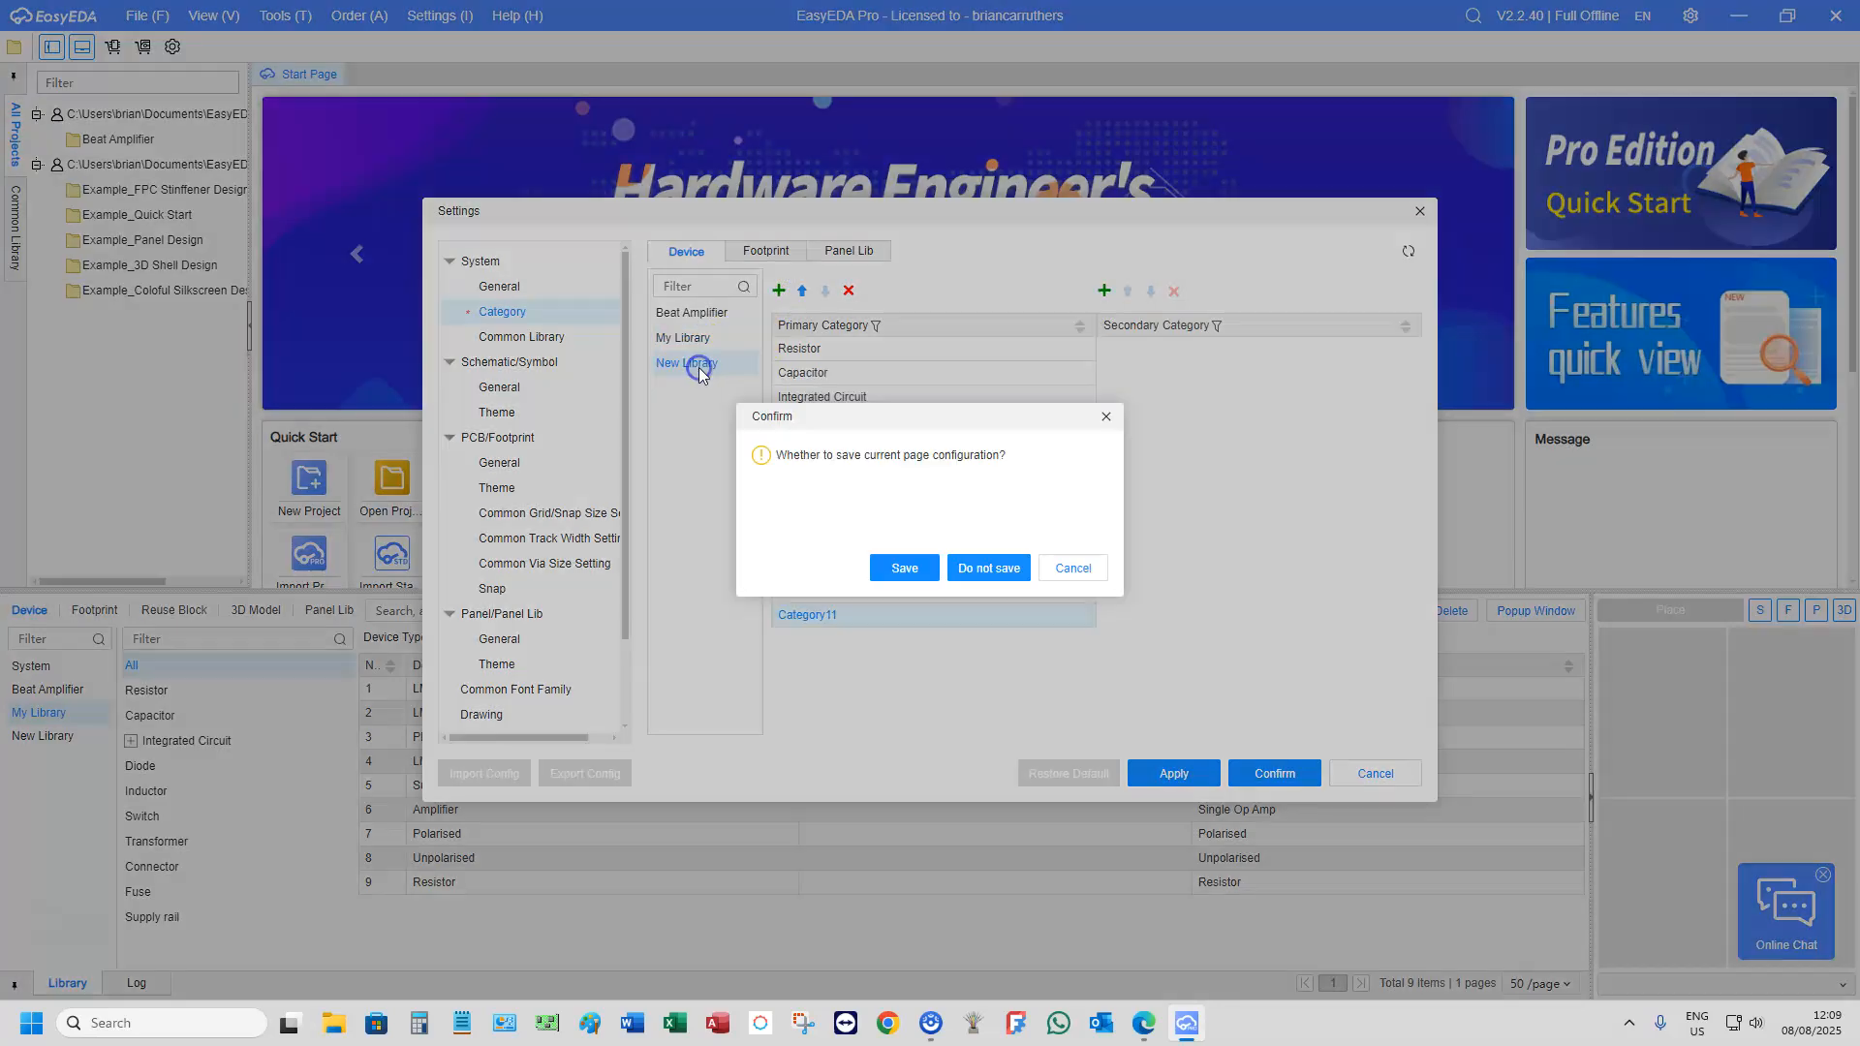
left_click(1051, 573)
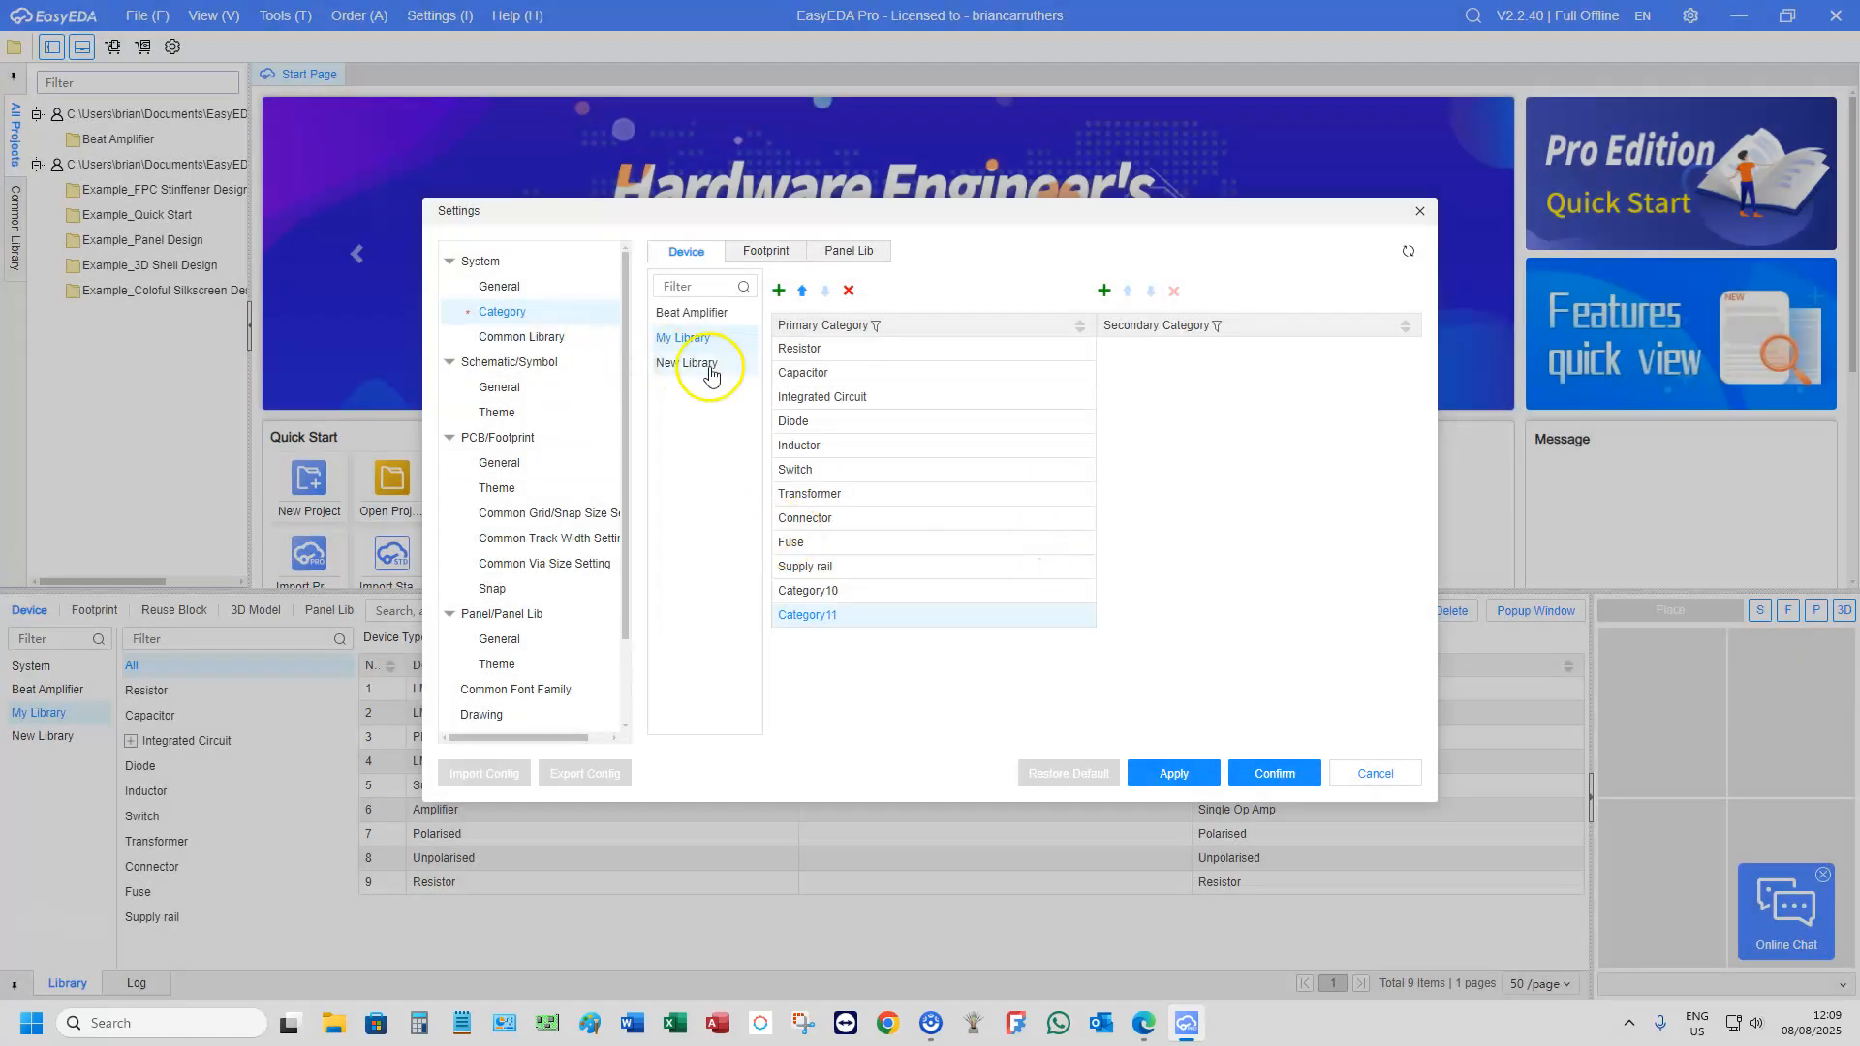
left_click(708, 366)
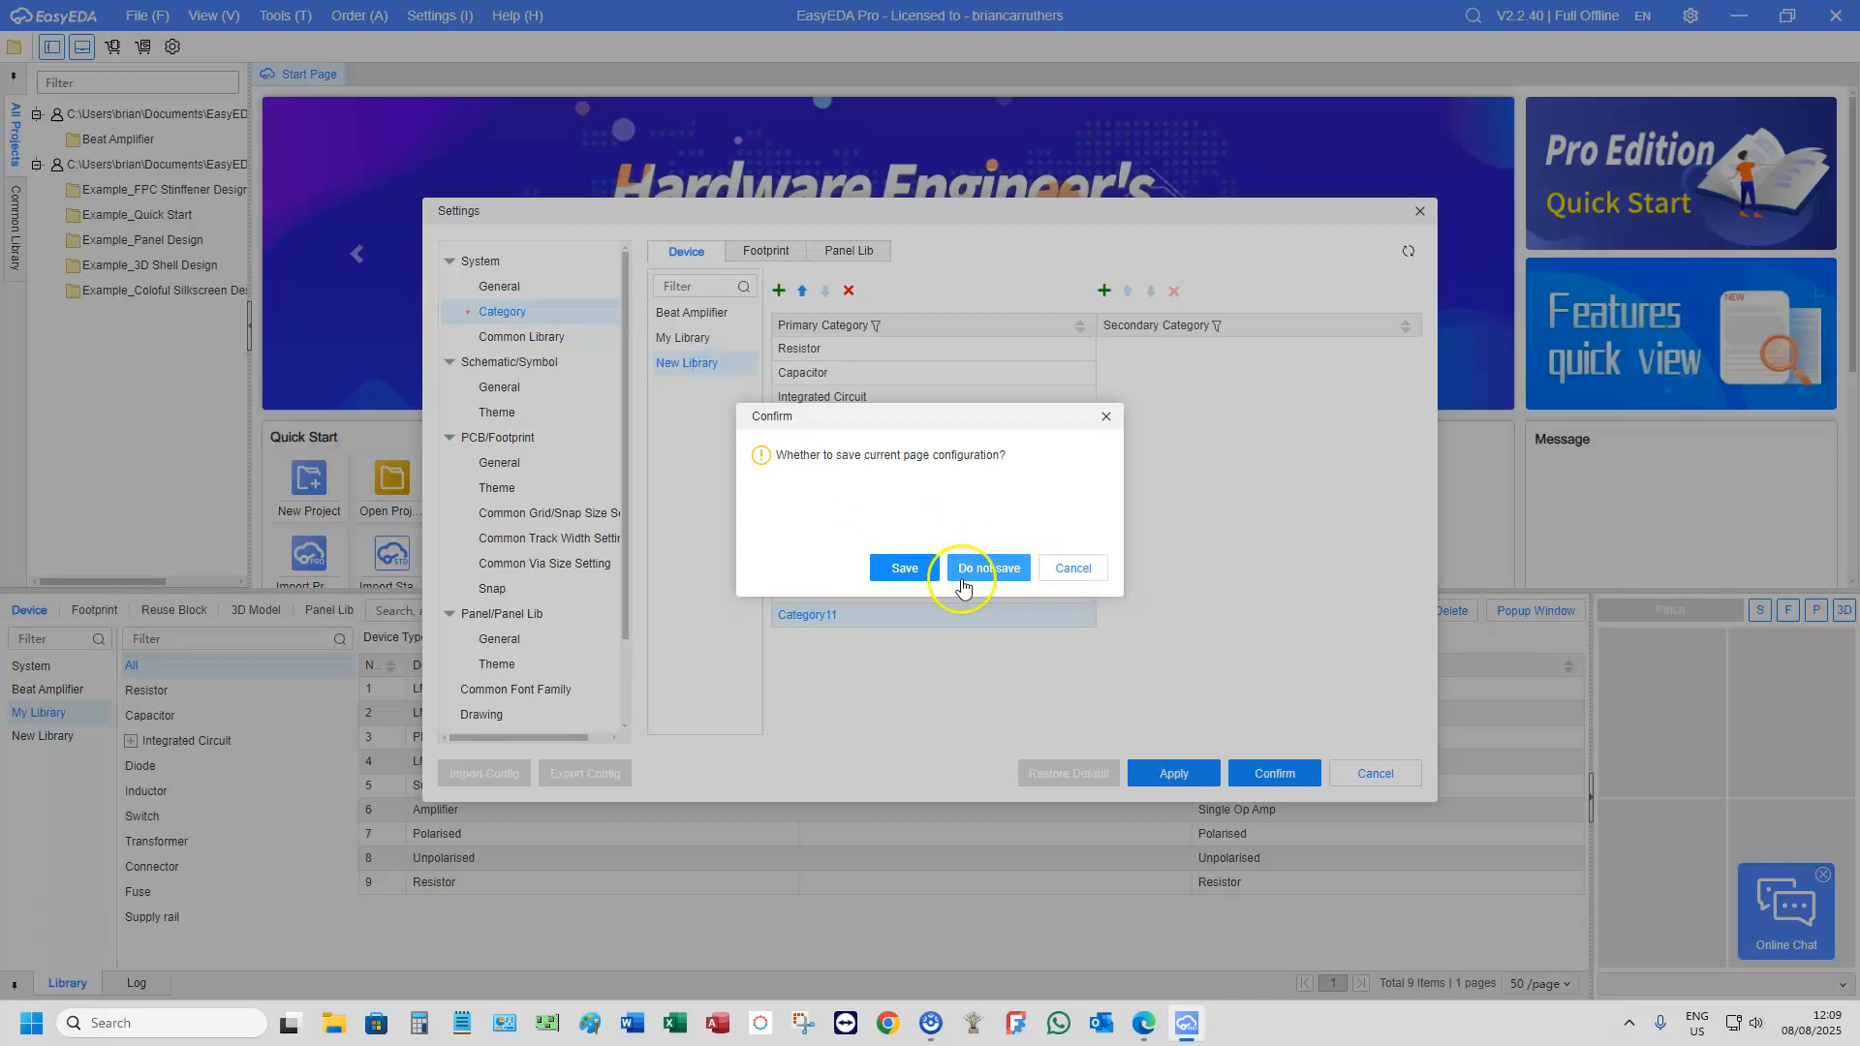
left_click(897, 572)
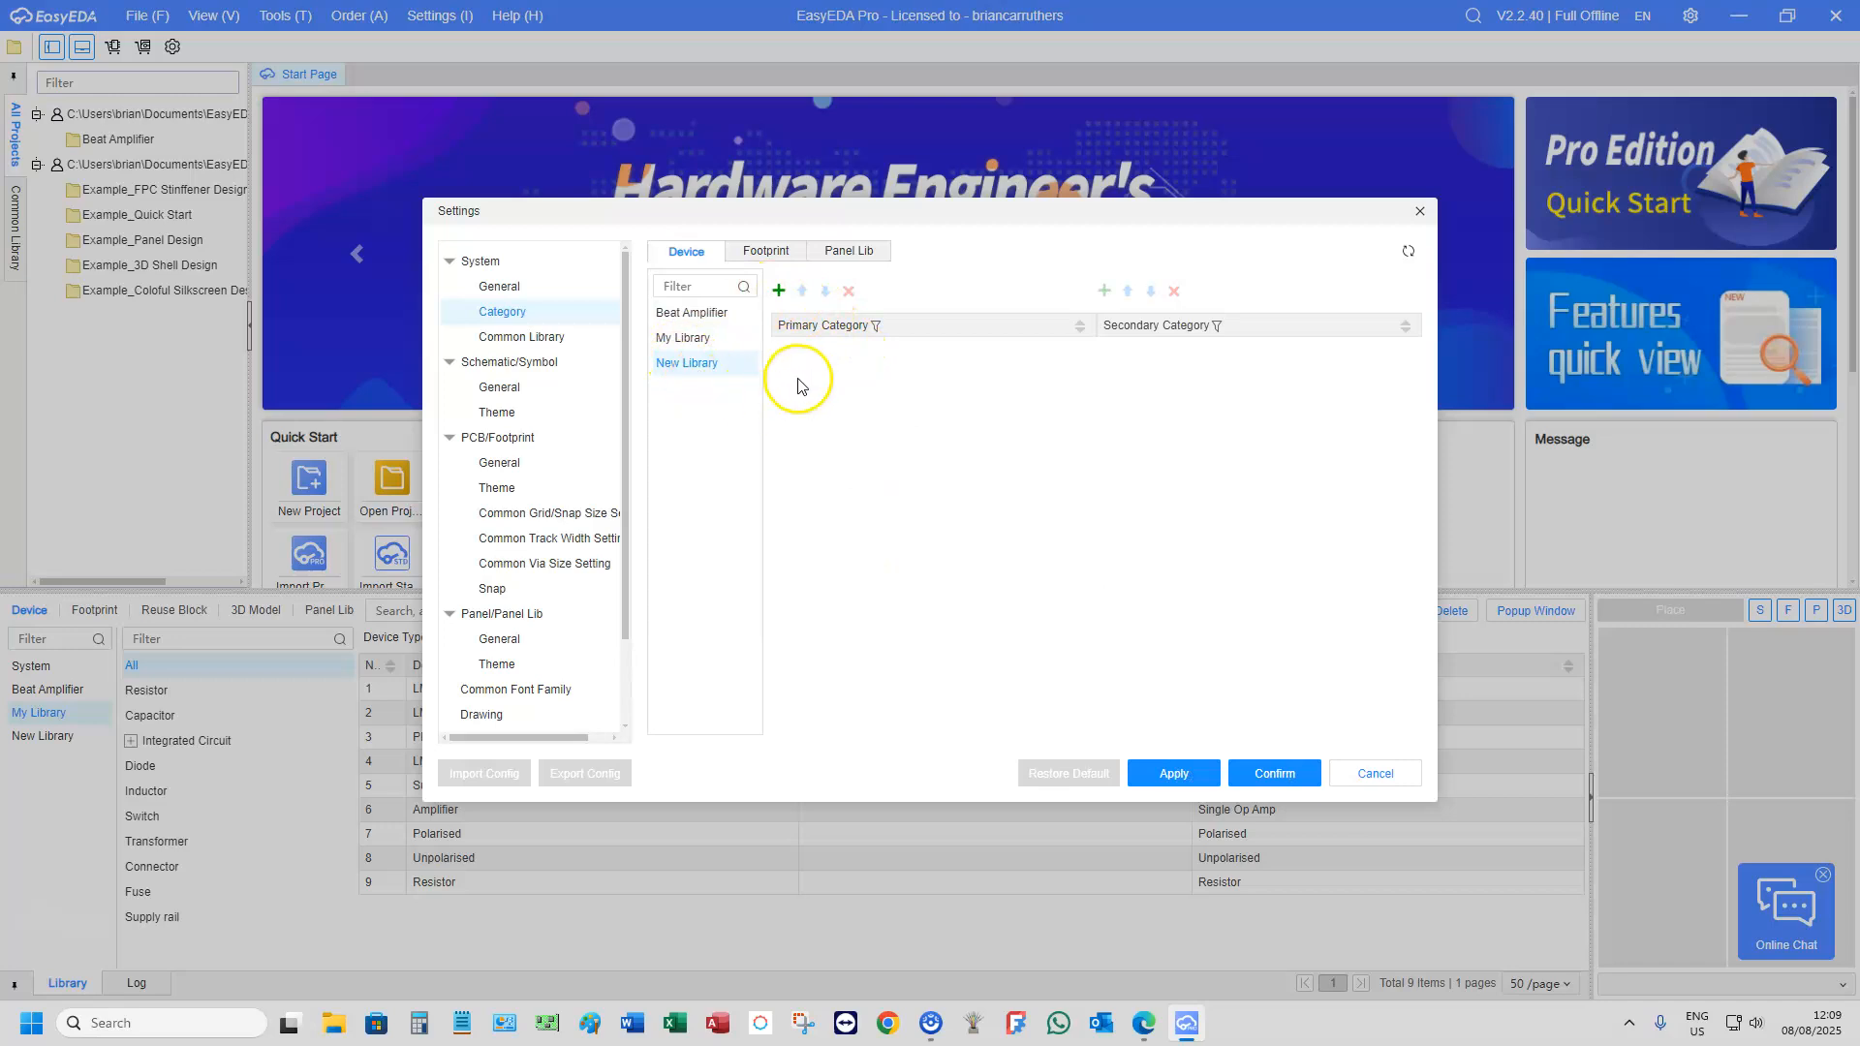
Give New Library the primary device category Resistor with secondary categories Resistor V, Resistor H and Resistor SMD, and save the settings
left_click(779, 292)
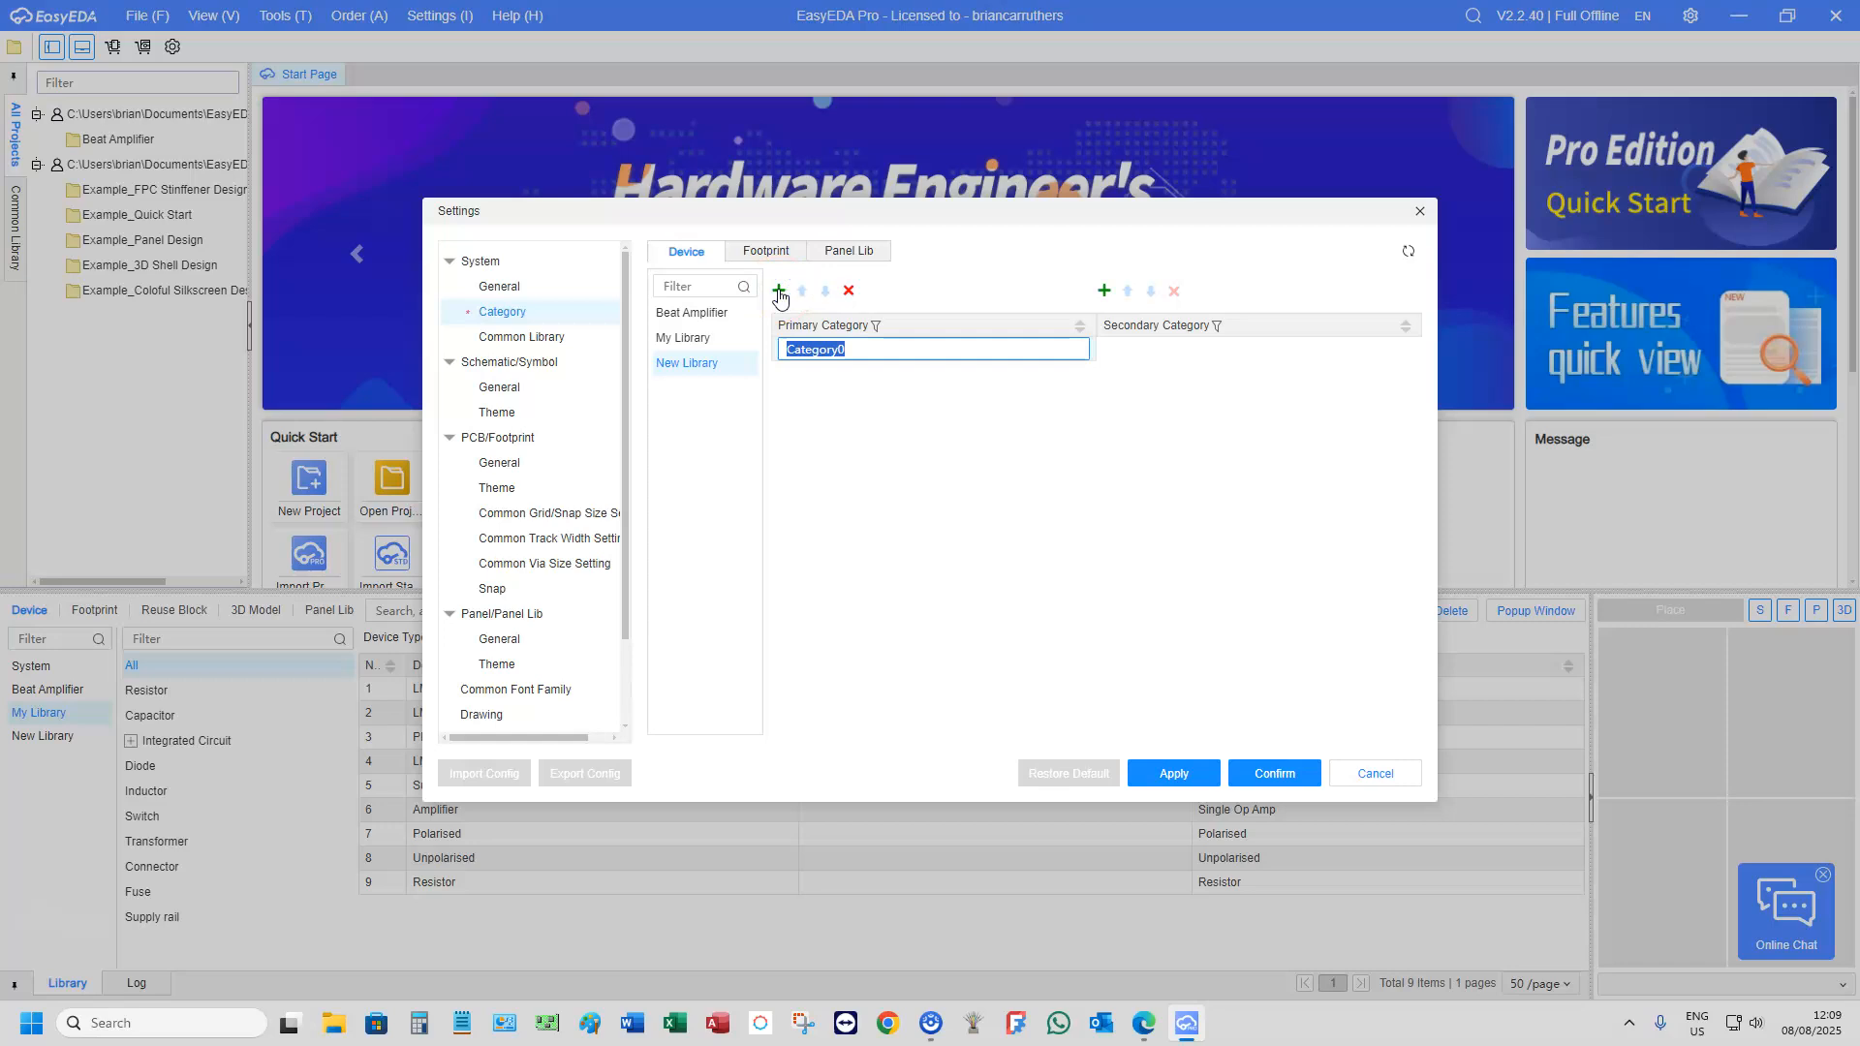
type("Resistor")
left_click(1104, 291)
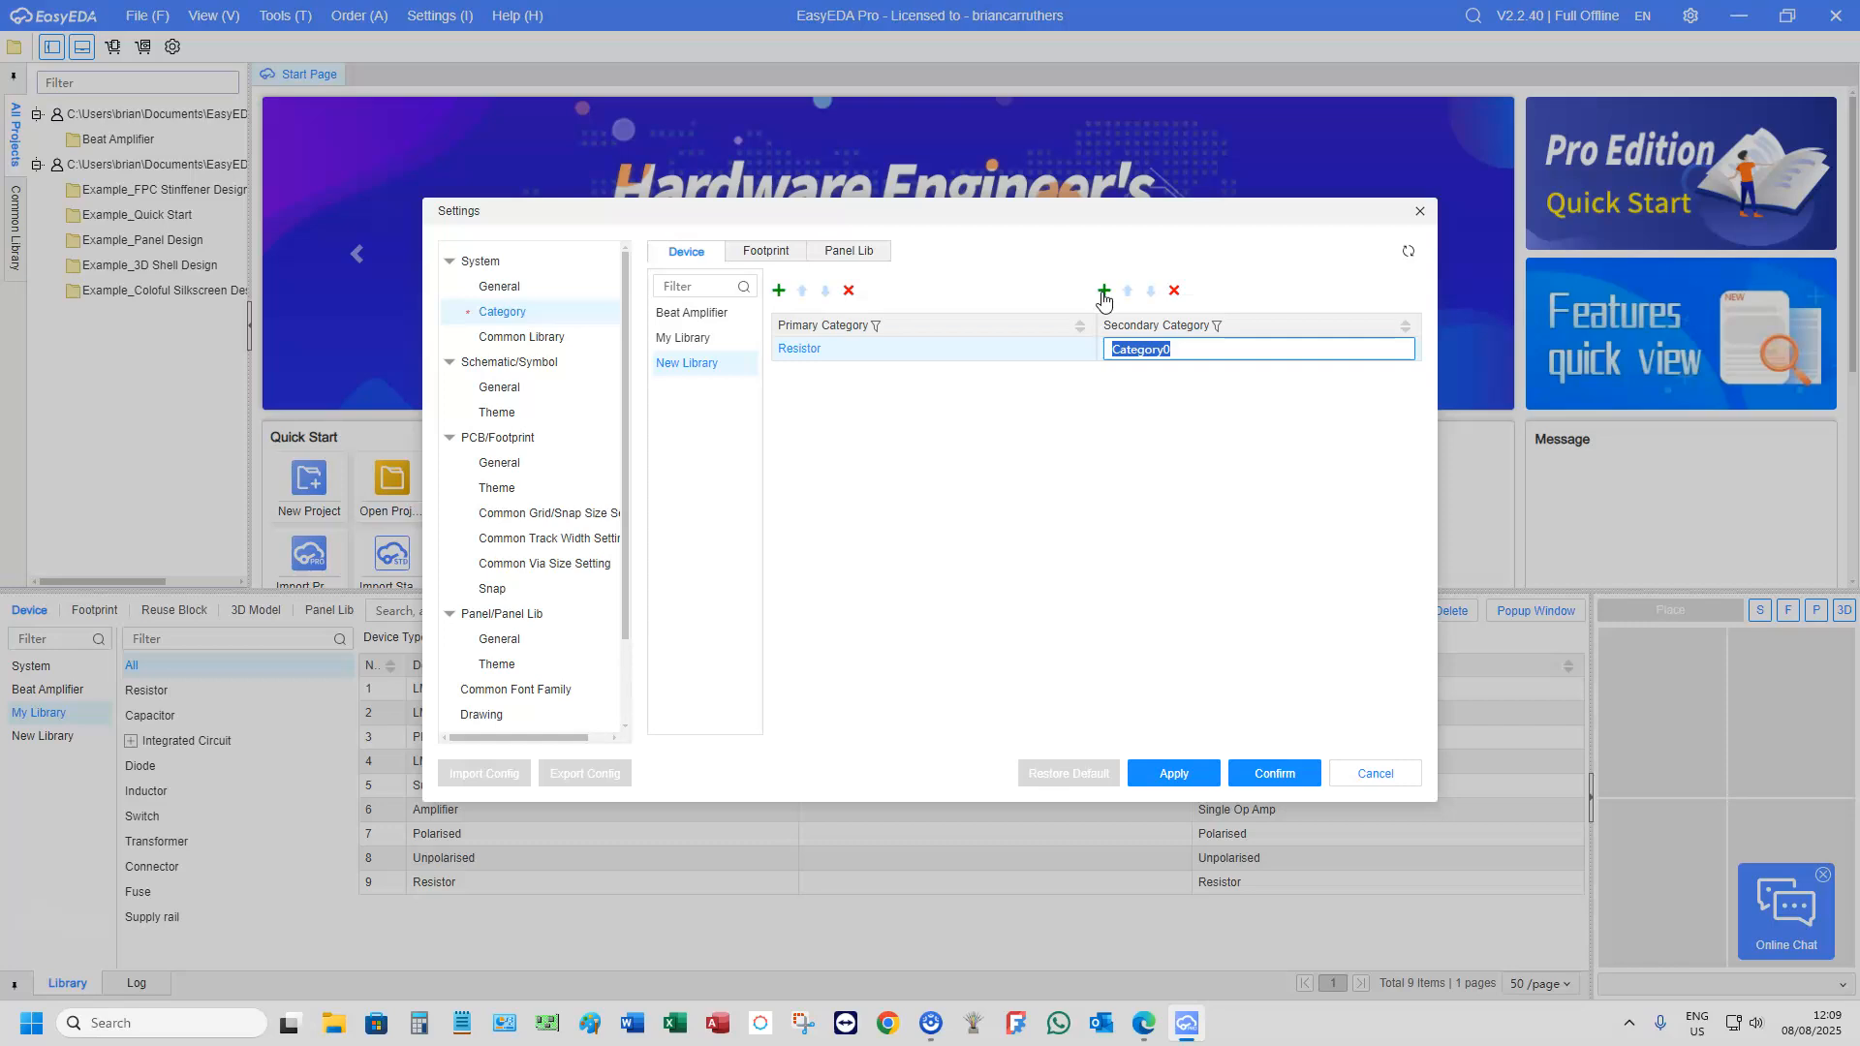
type("Resistor V")
left_click(1104, 294)
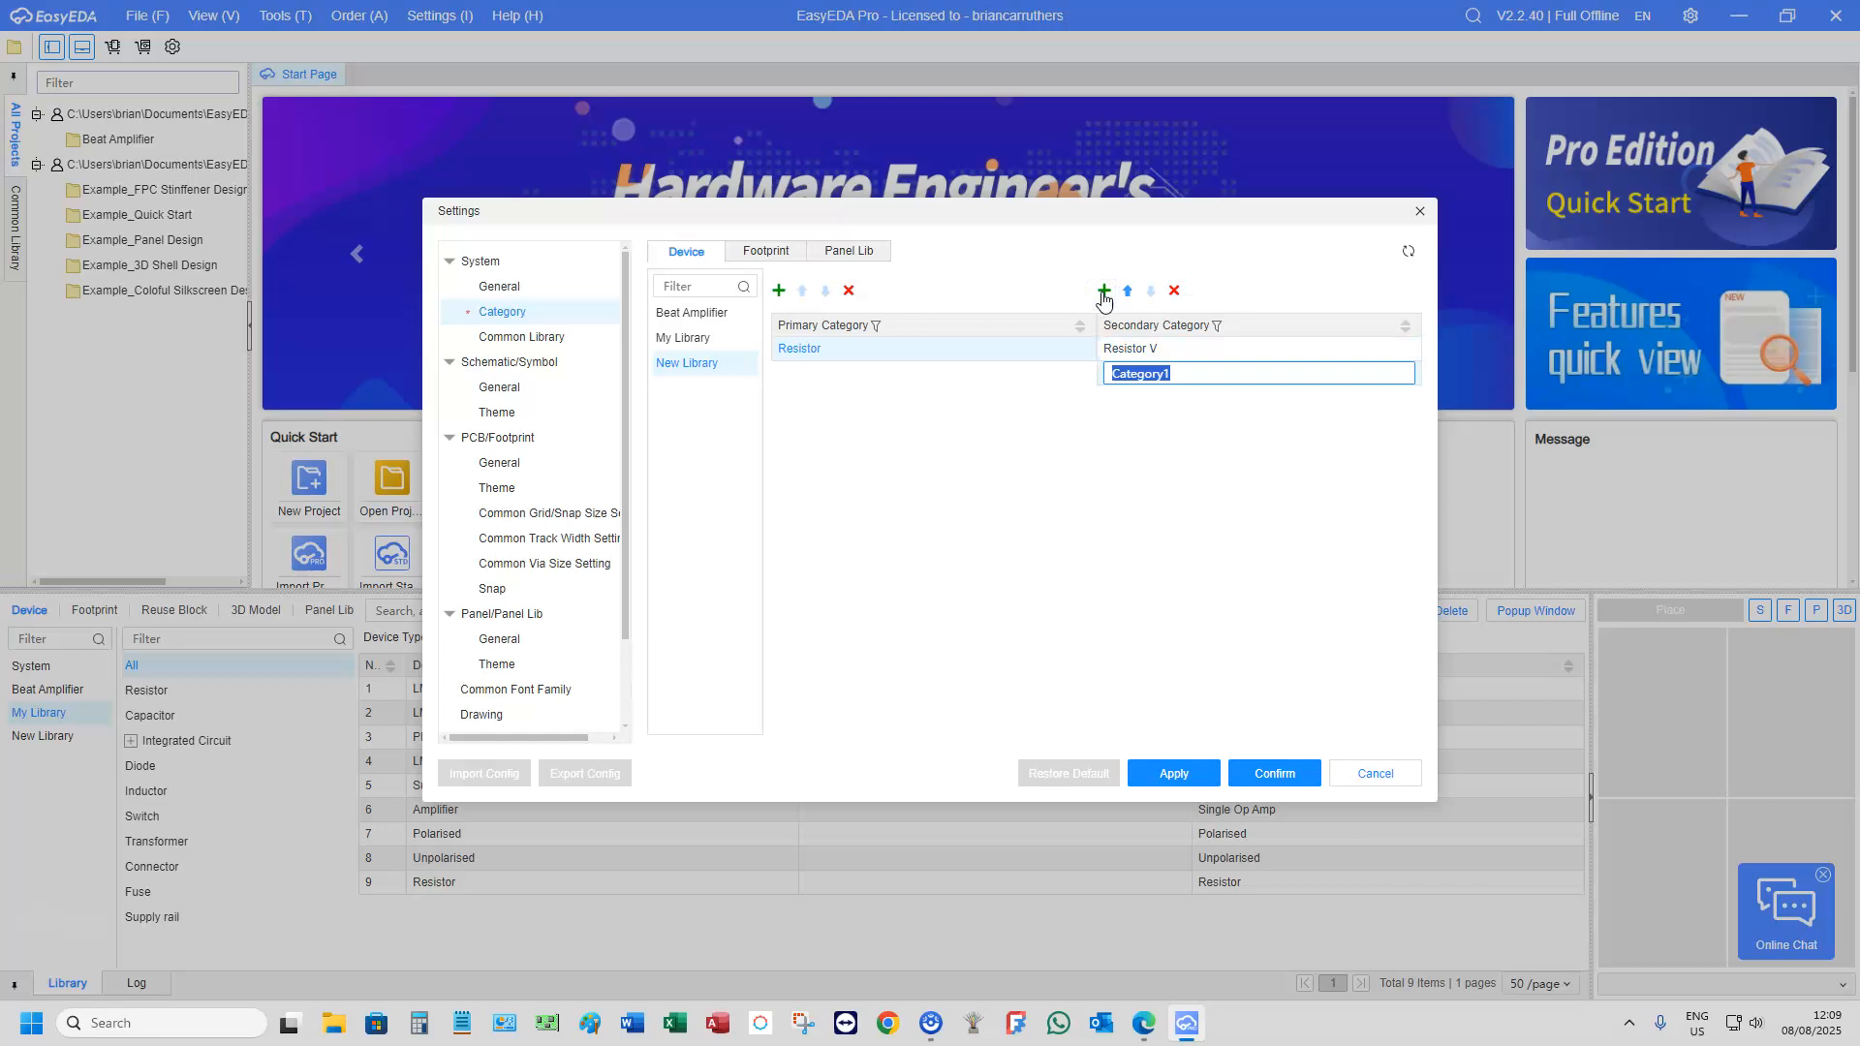
type("Resistor H")
left_click(1104, 291)
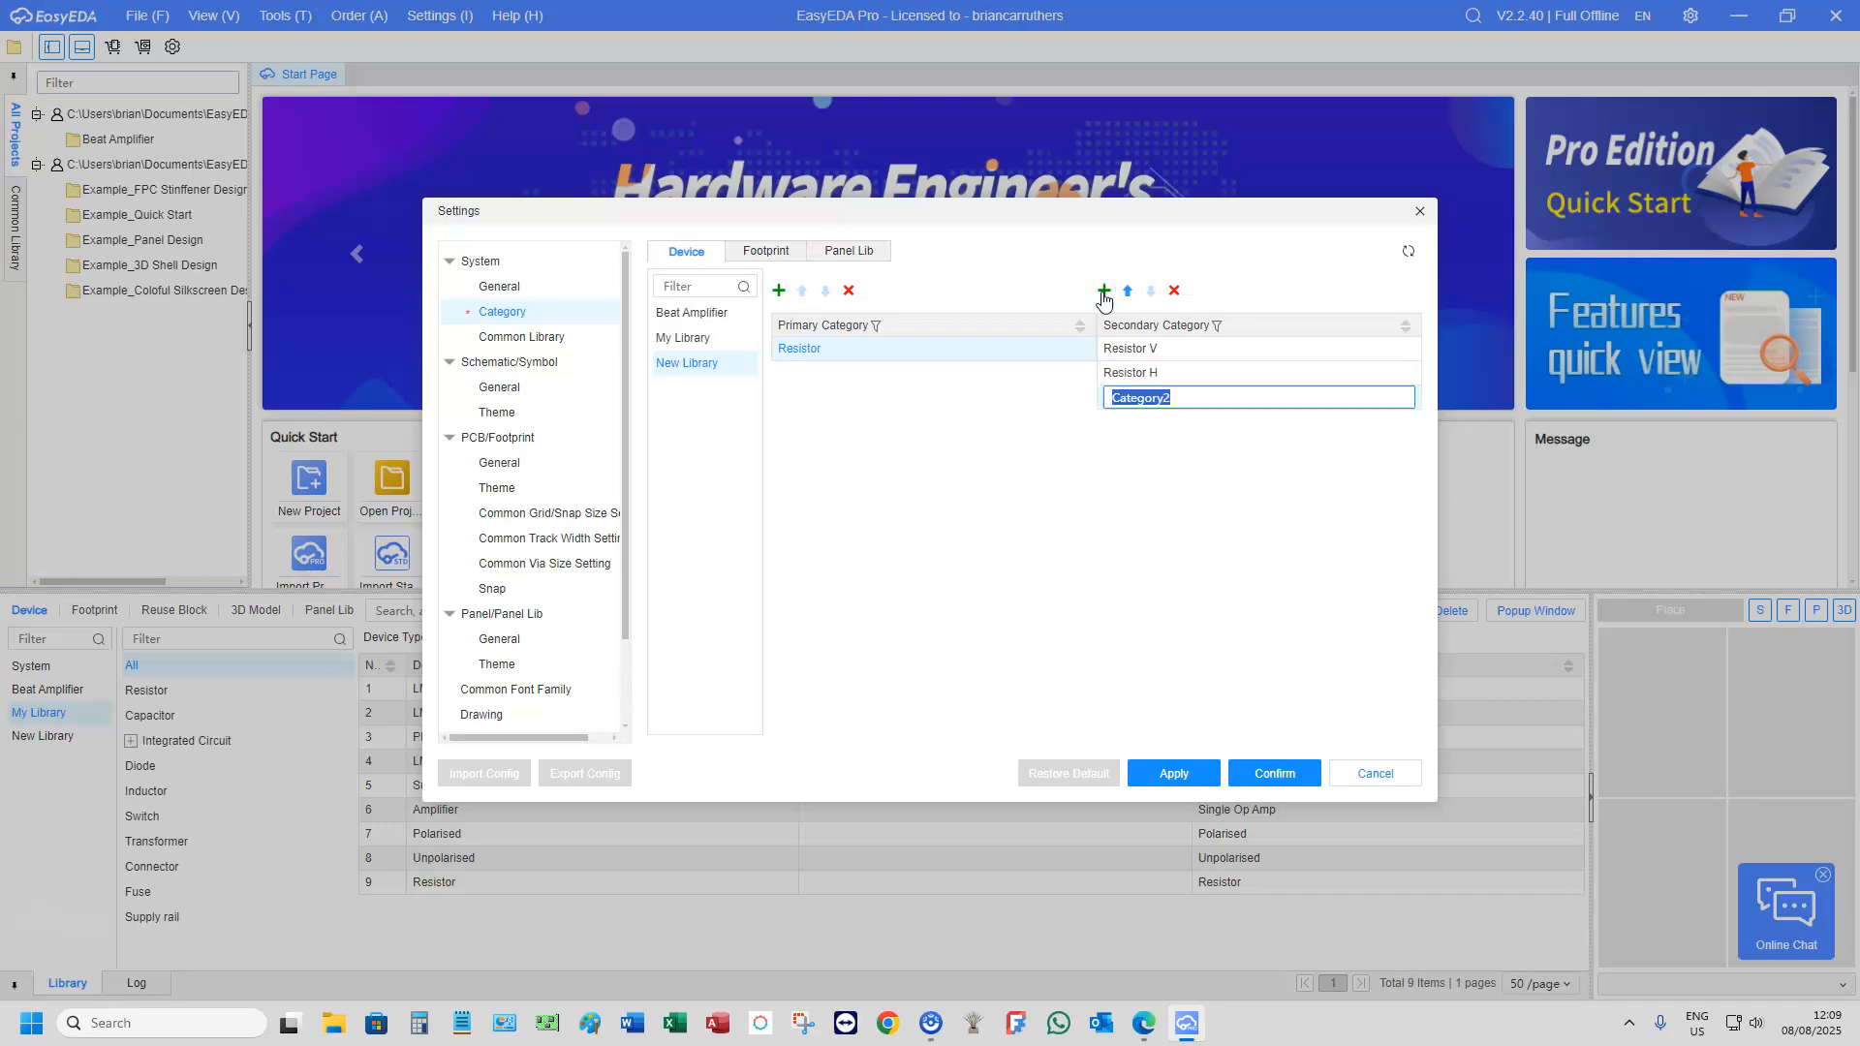
type("Resistor SMD")
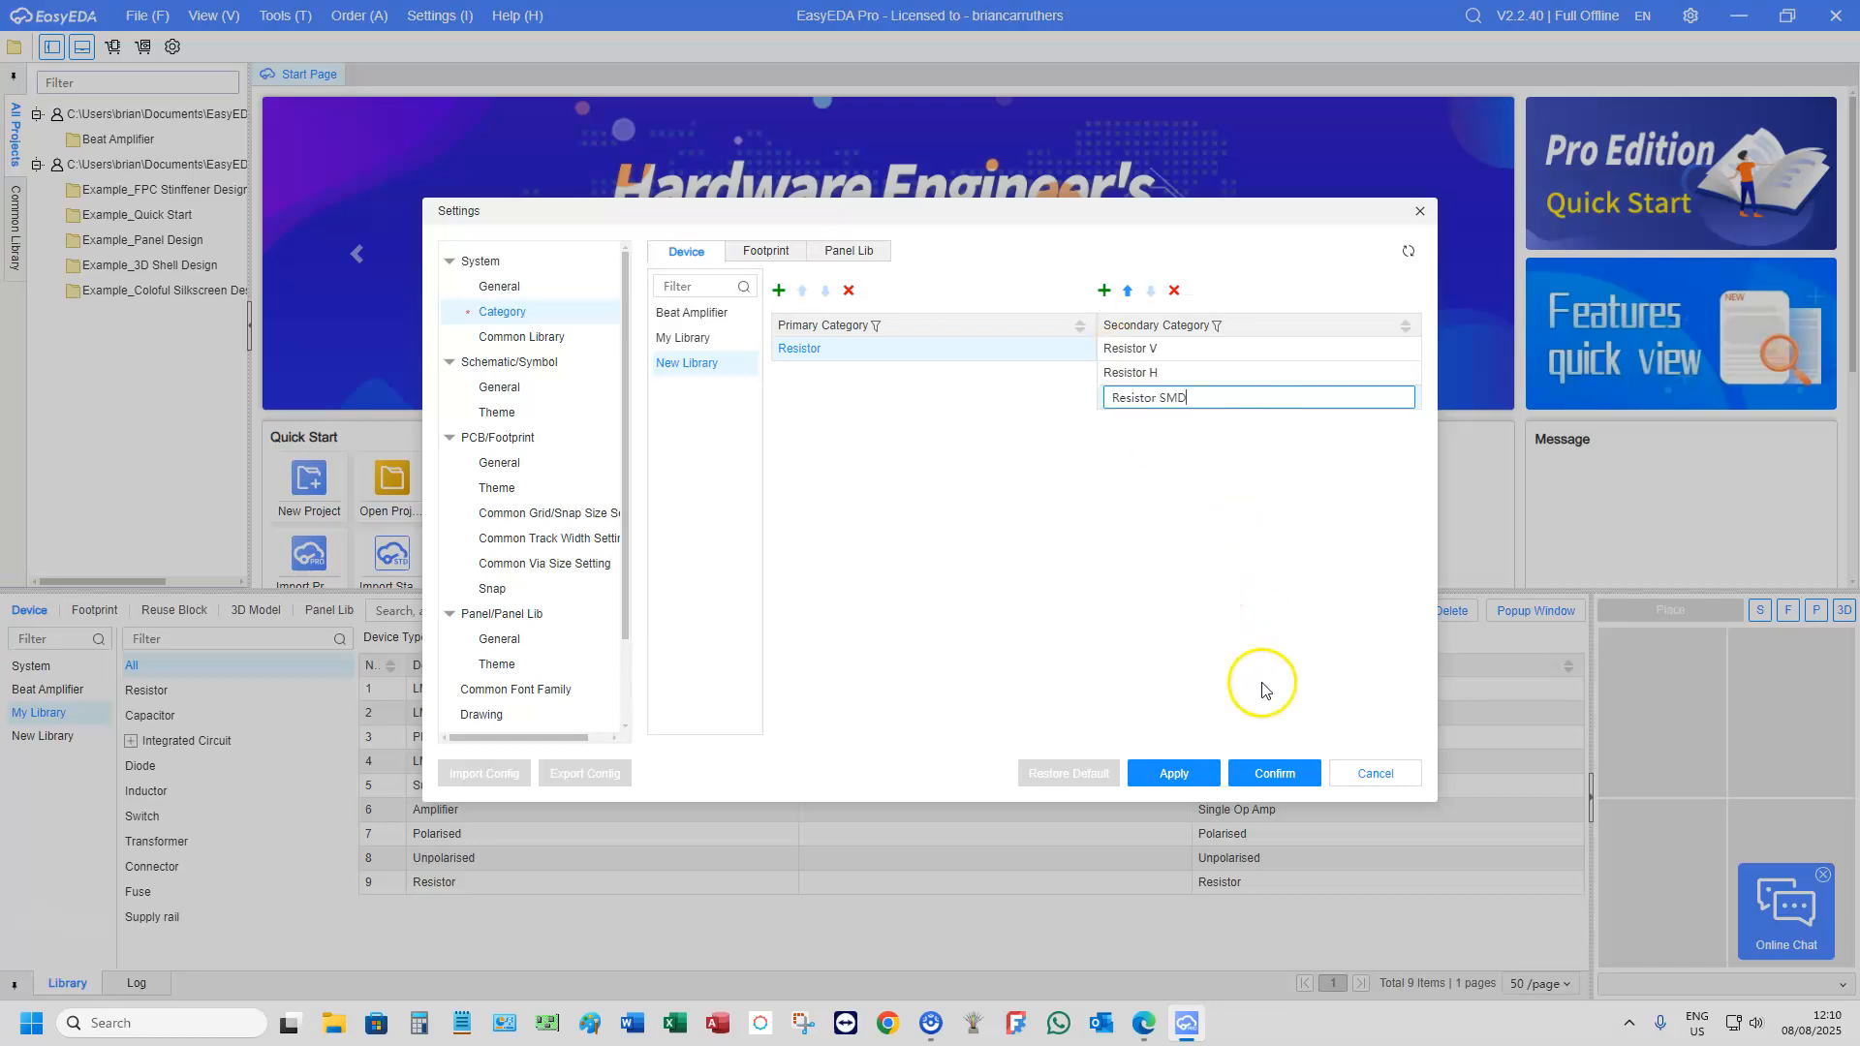
left_click(1270, 773)
left_click(1174, 773)
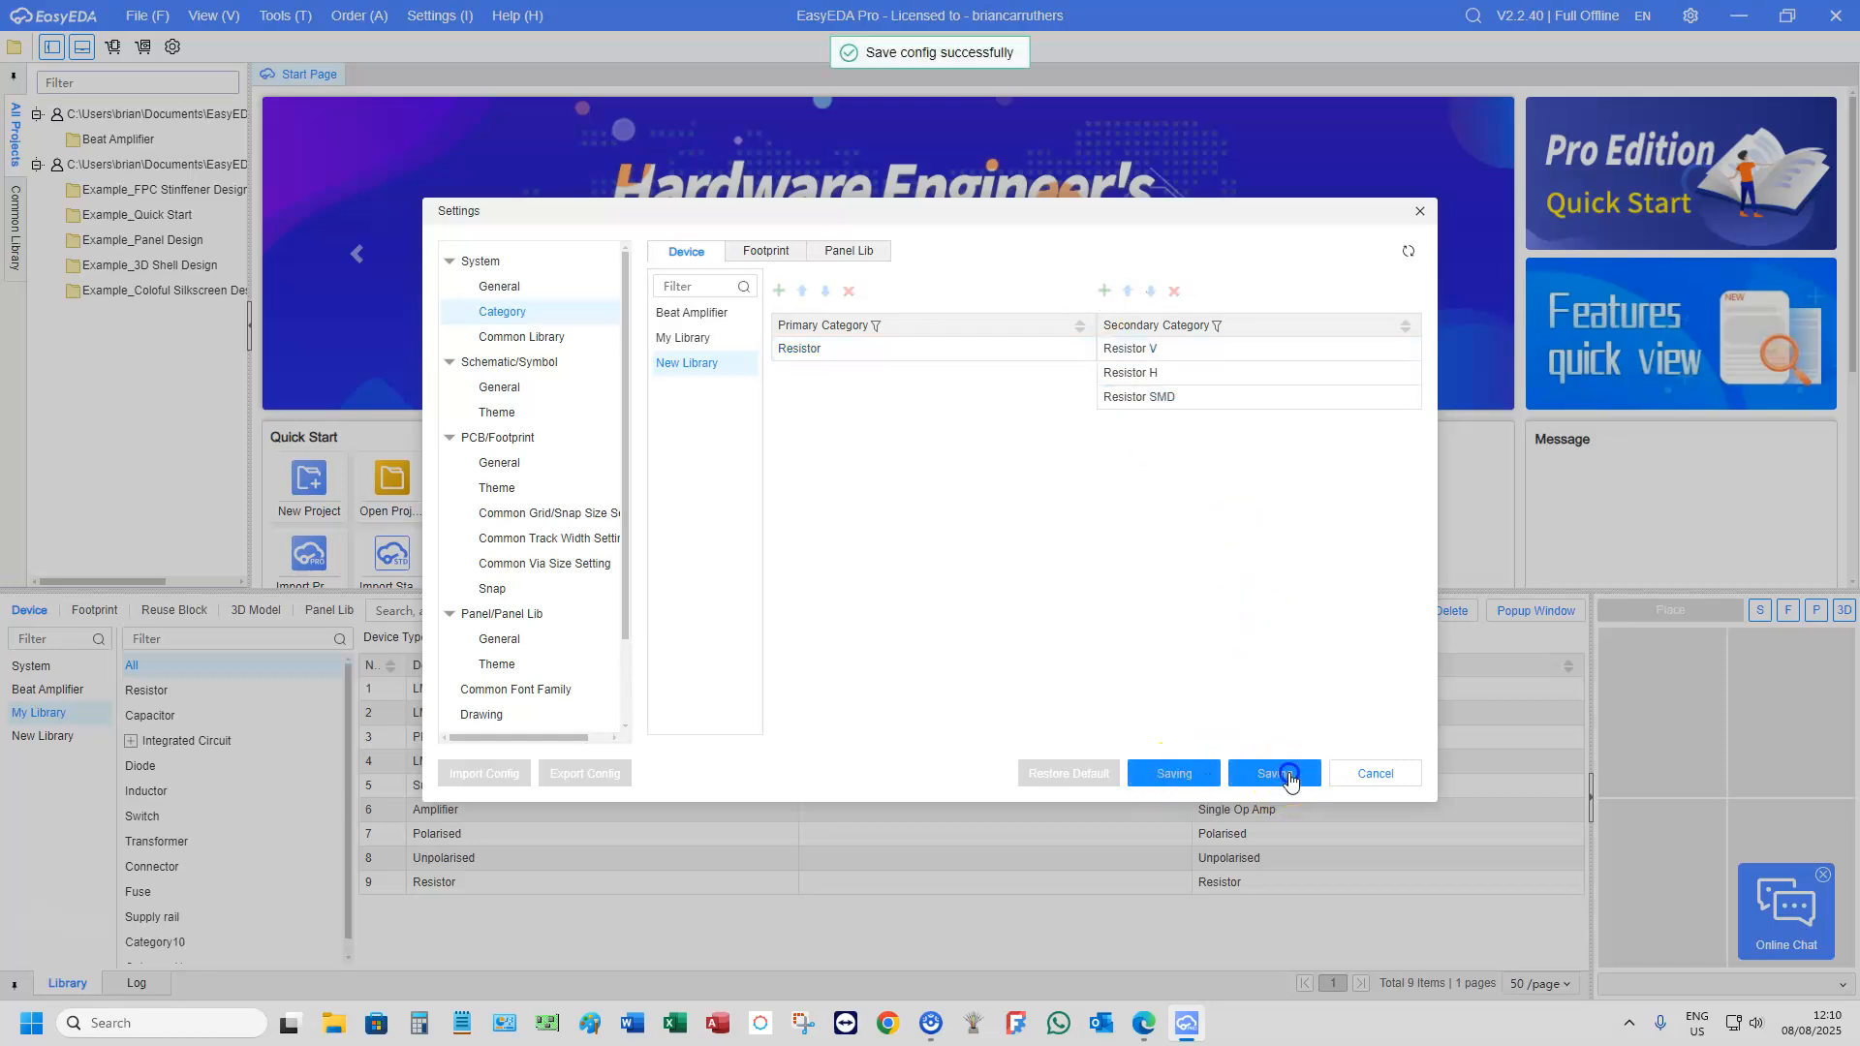
left_click(1277, 773)
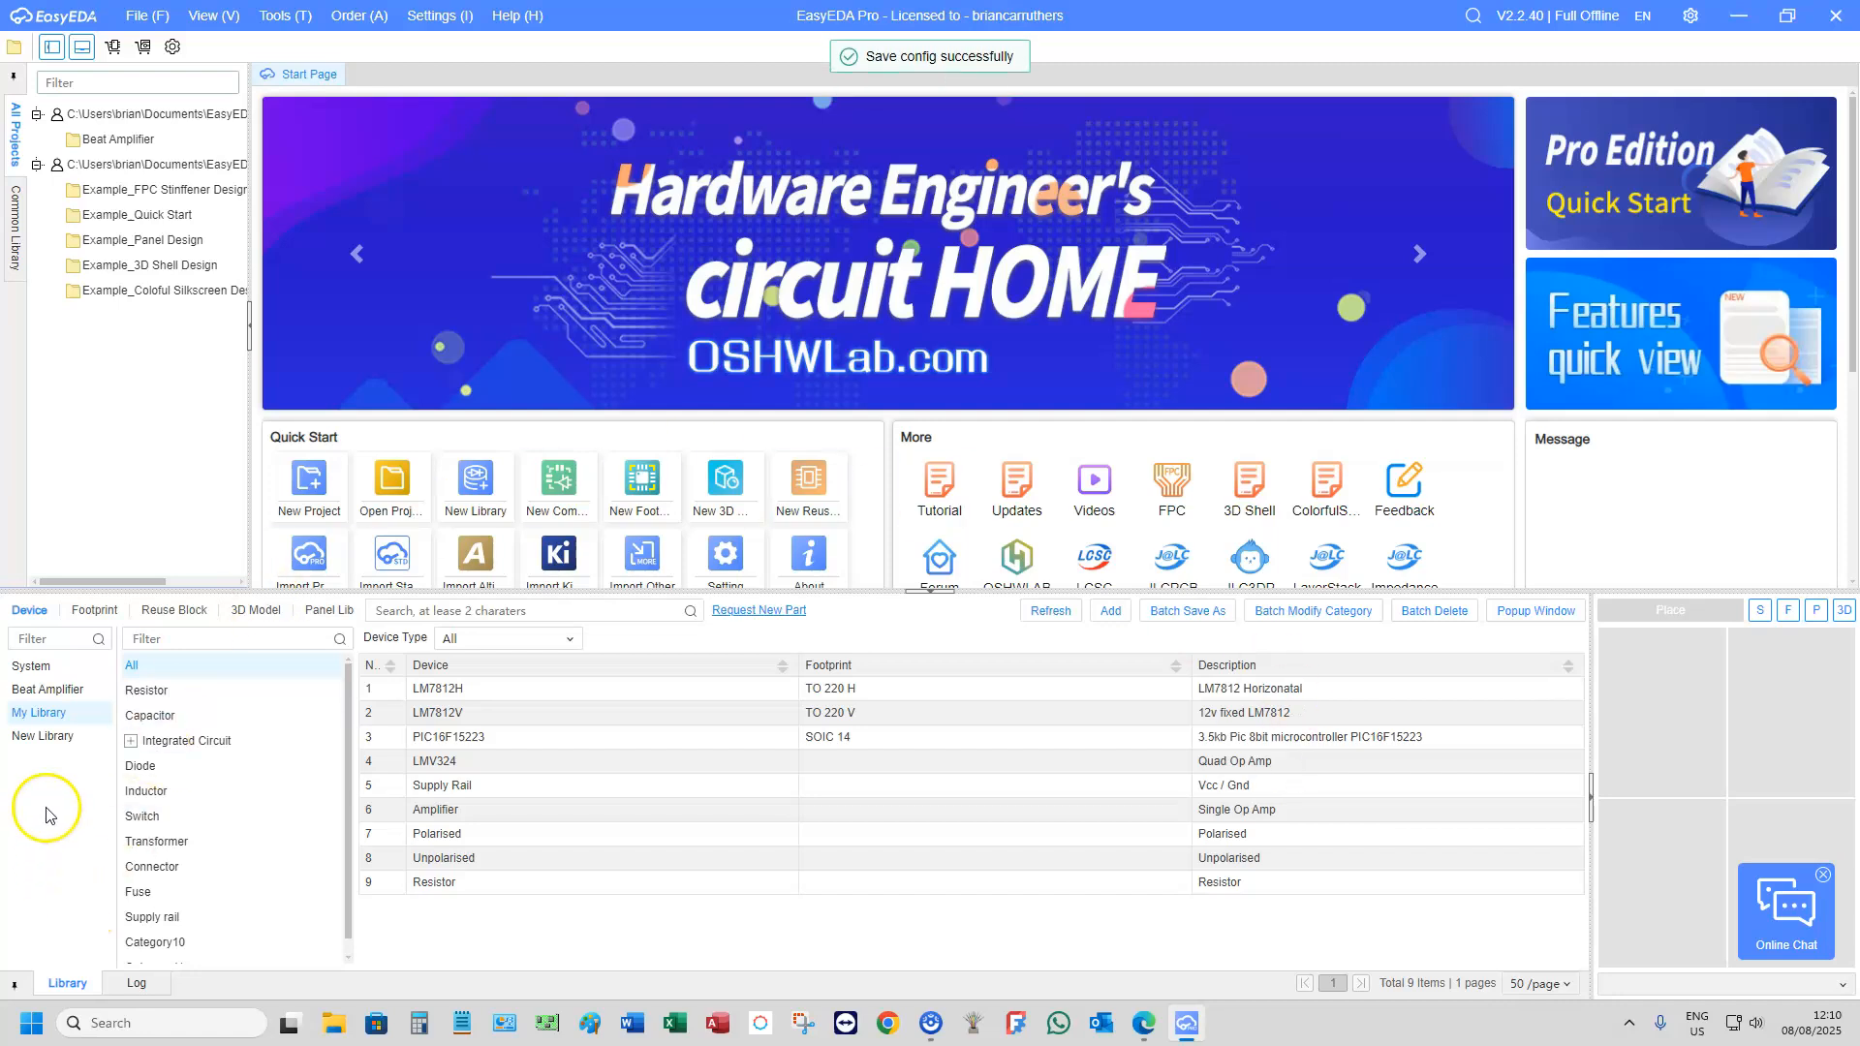
left_click(41, 738)
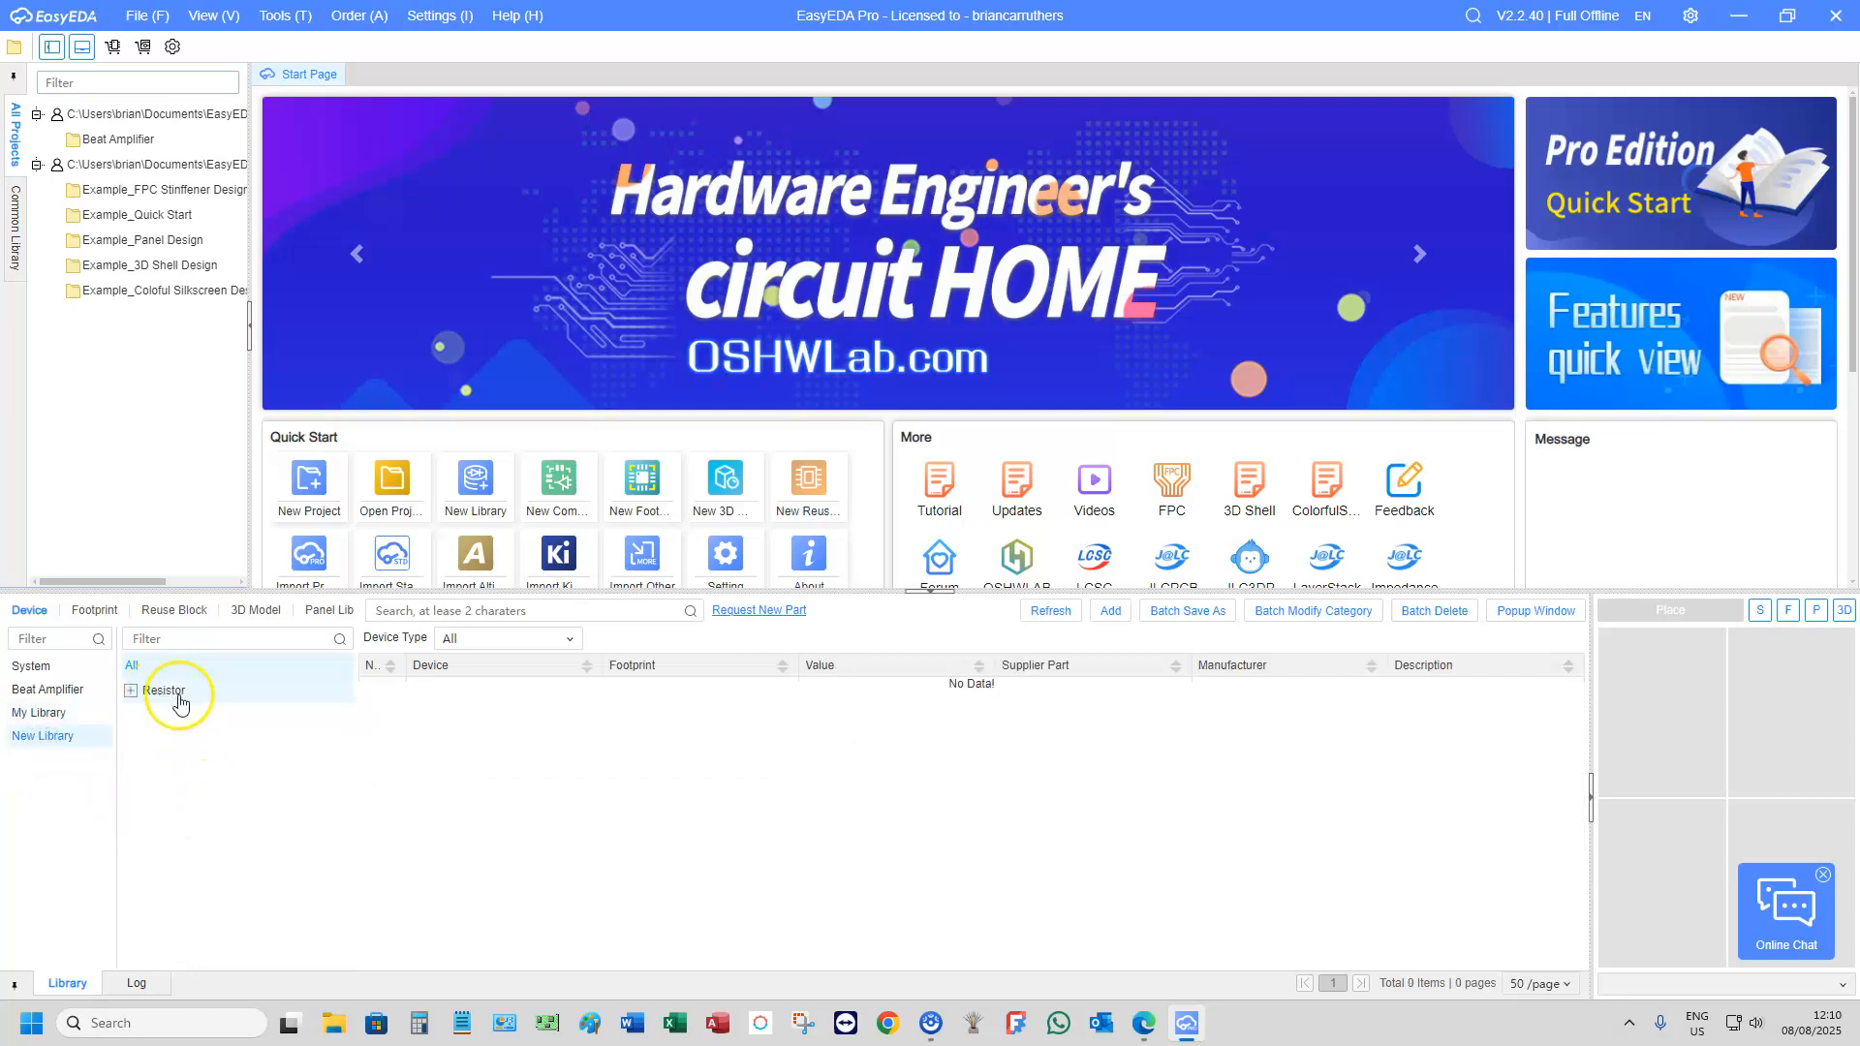
left_click(131, 693)
left_click(131, 692)
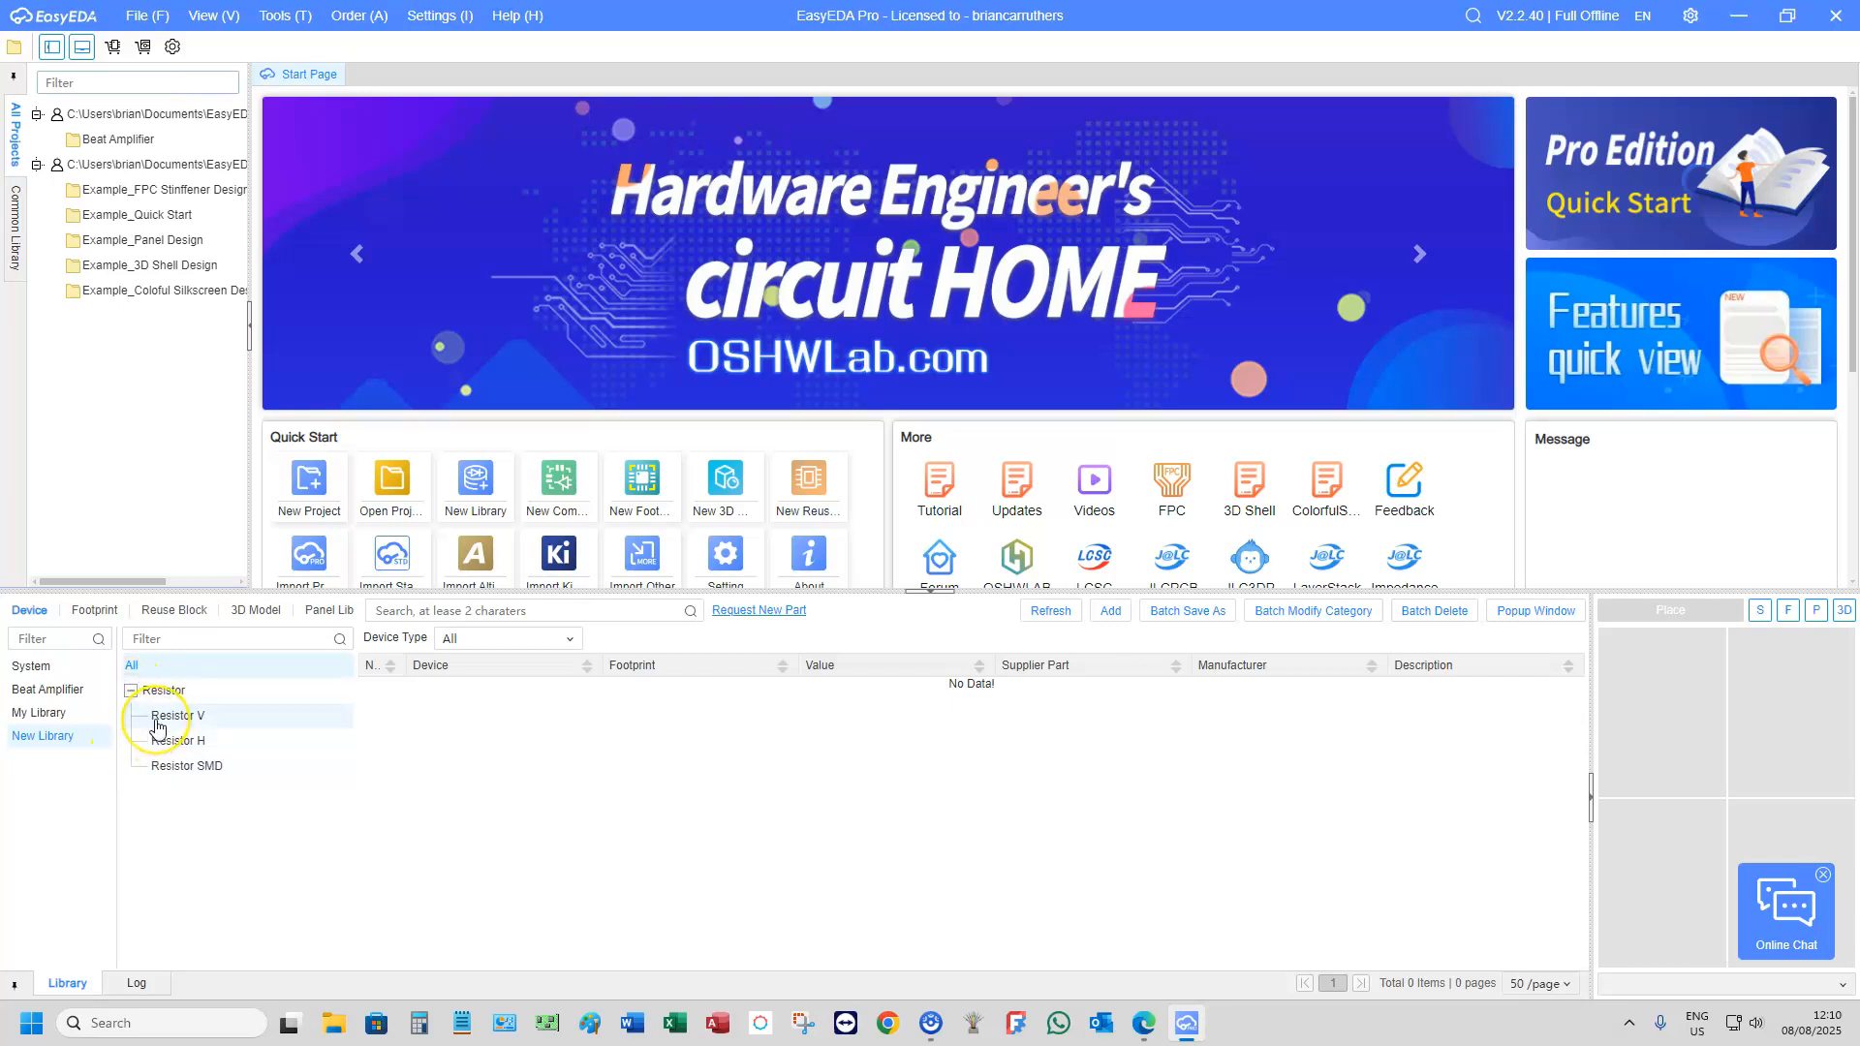
left_click(186, 721)
left_click(28, 612)
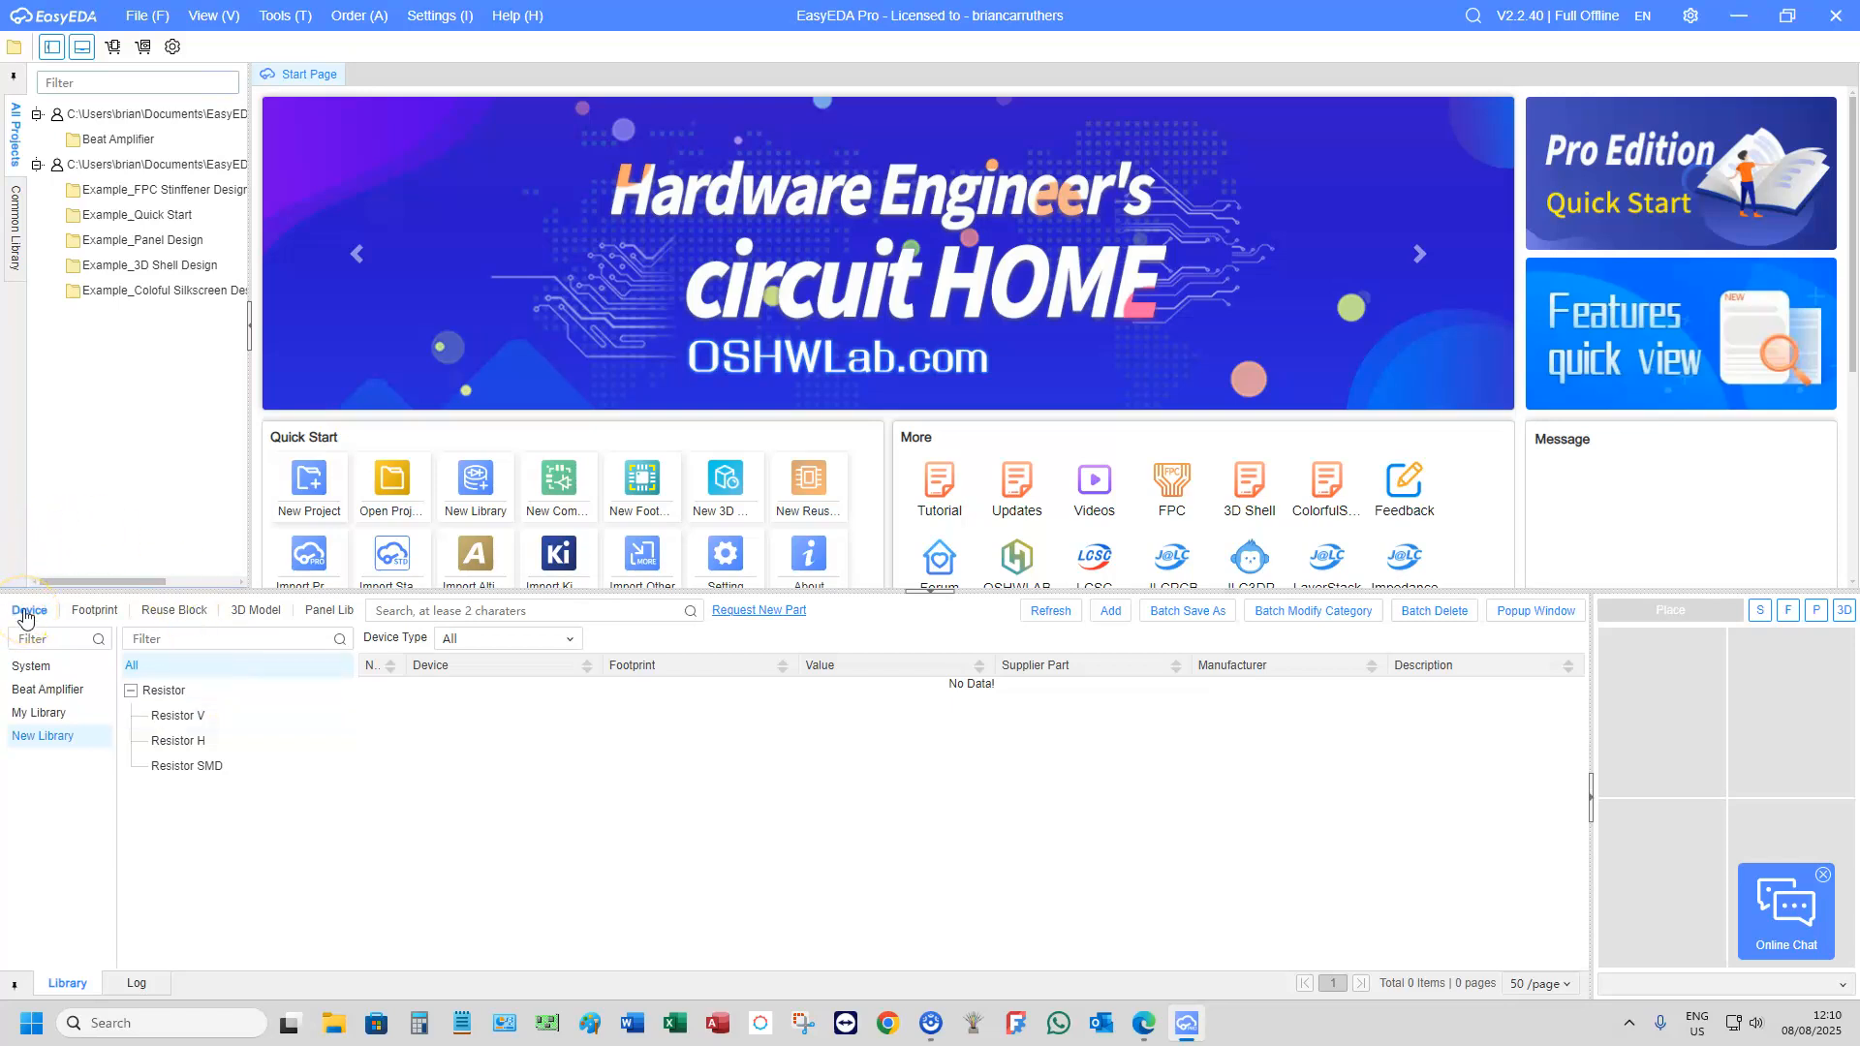
left_click(104, 614)
left_click(12, 610)
left_click(190, 723)
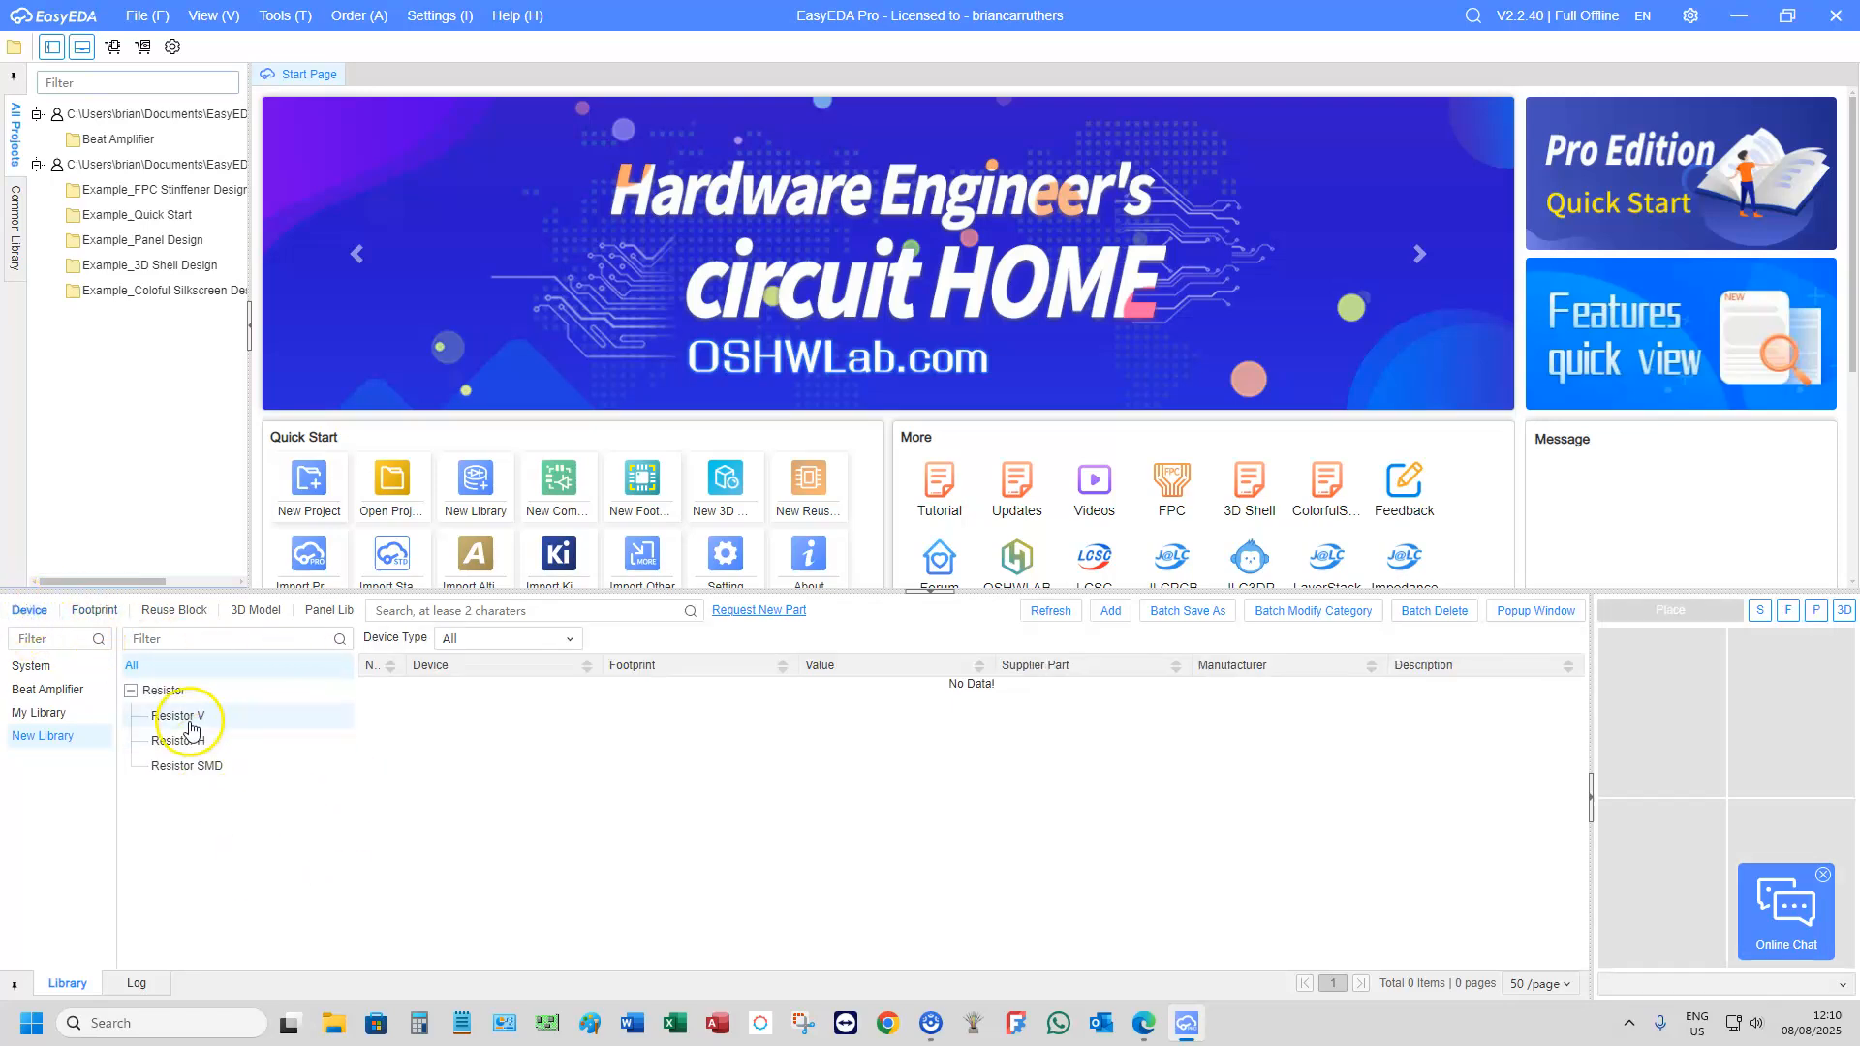
left_click(184, 720)
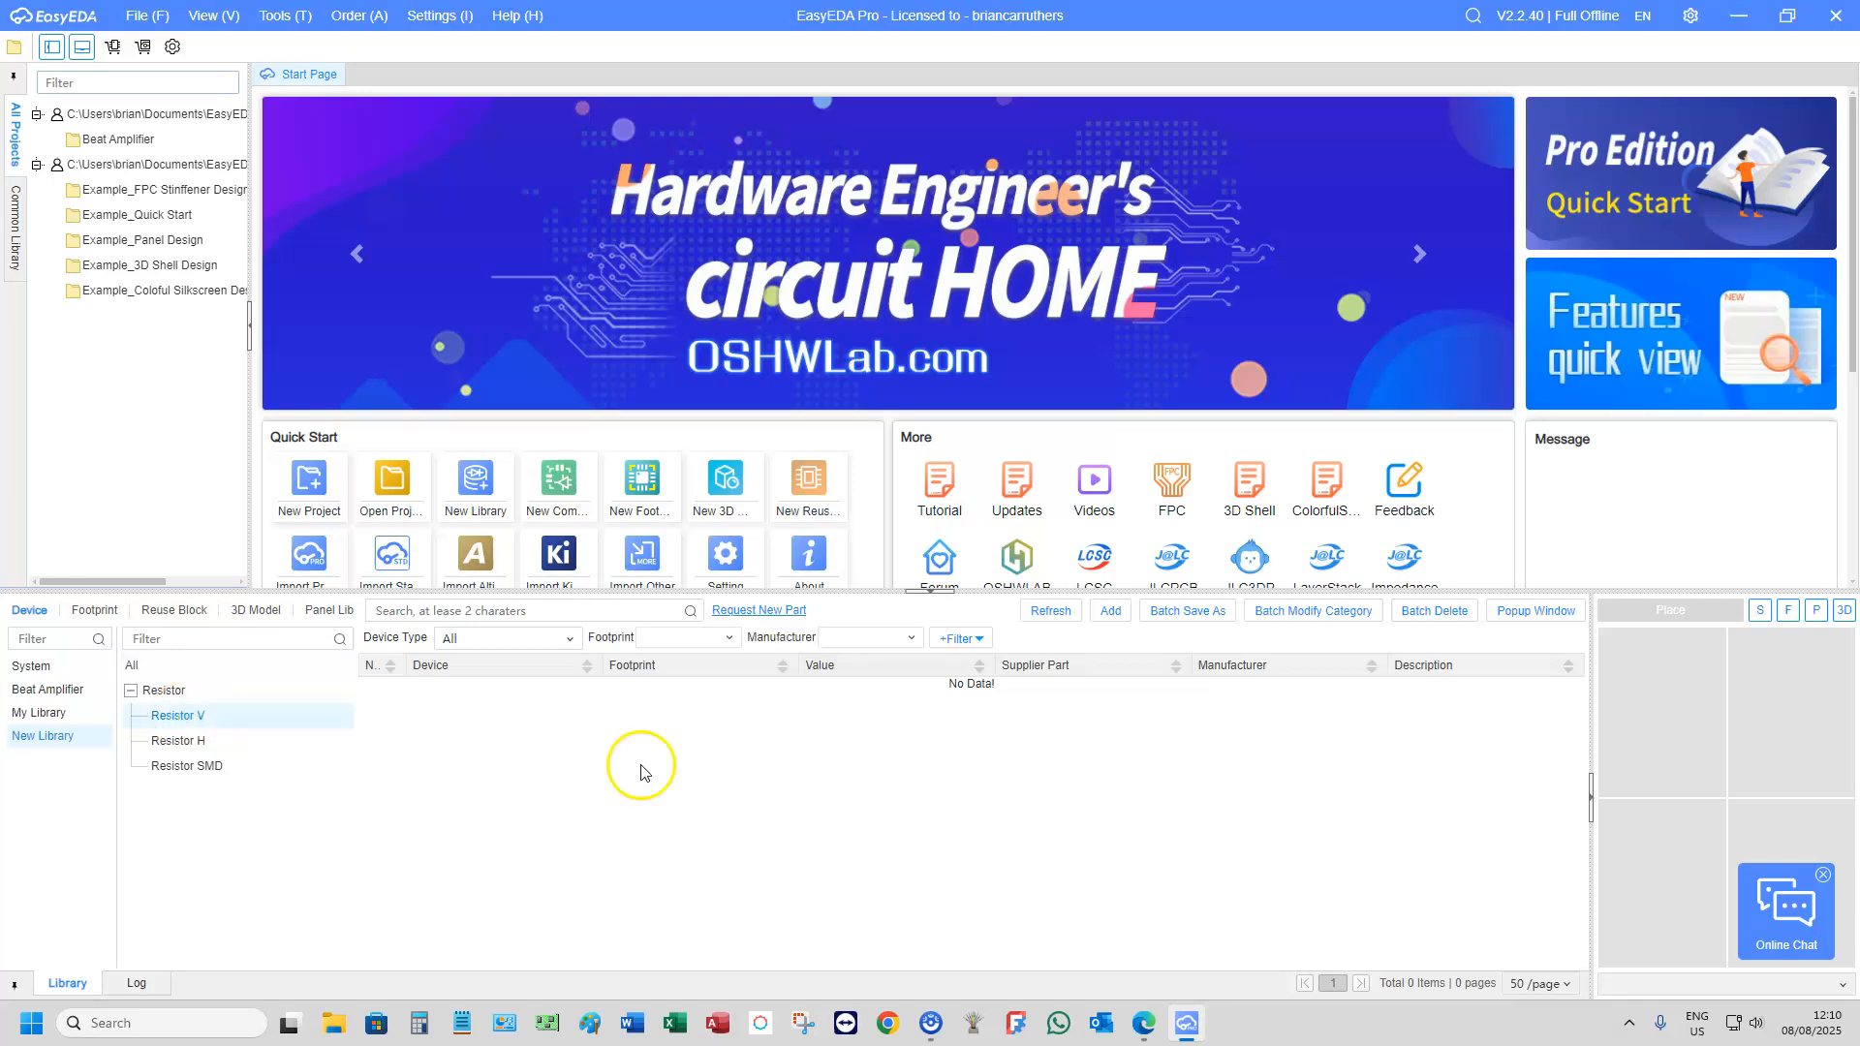
Start a new component device named "Resistor V" in New Library and assign it to the category Resistor > Resistor V
left_click(1111, 613)
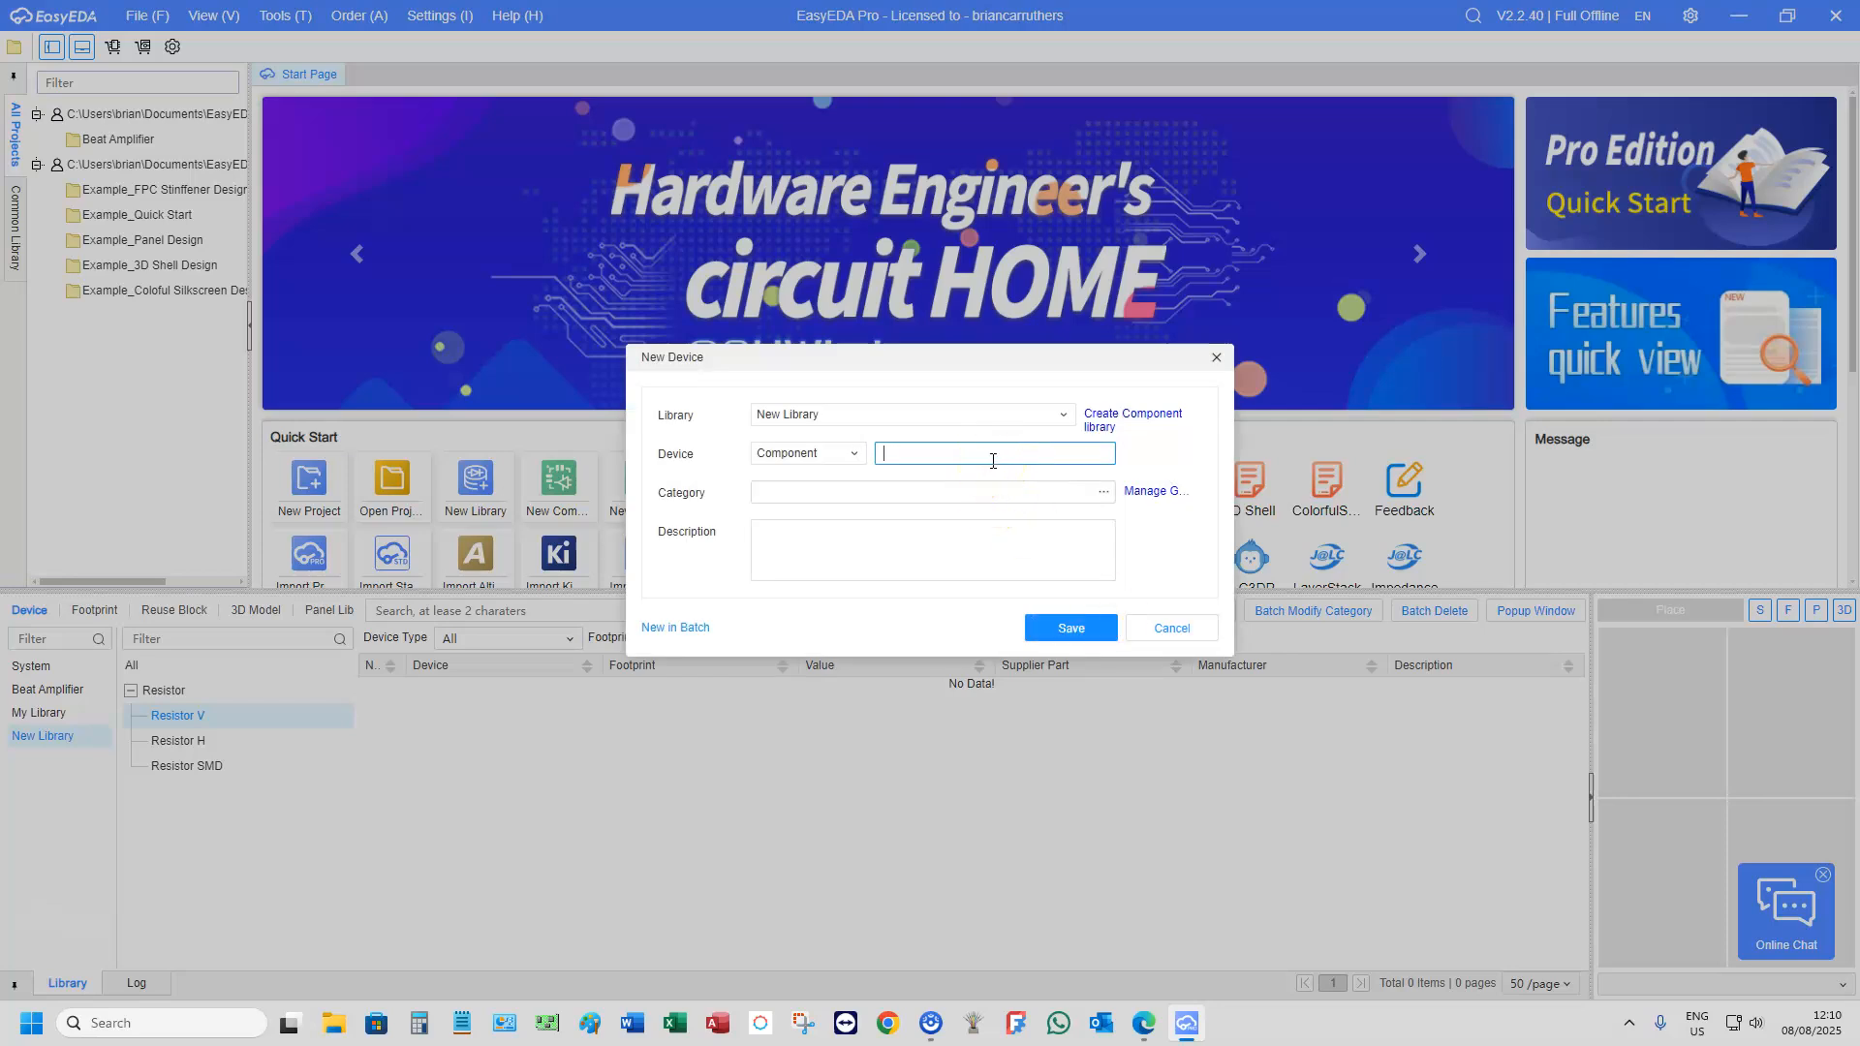
type("Resistor V")
key("Tab")
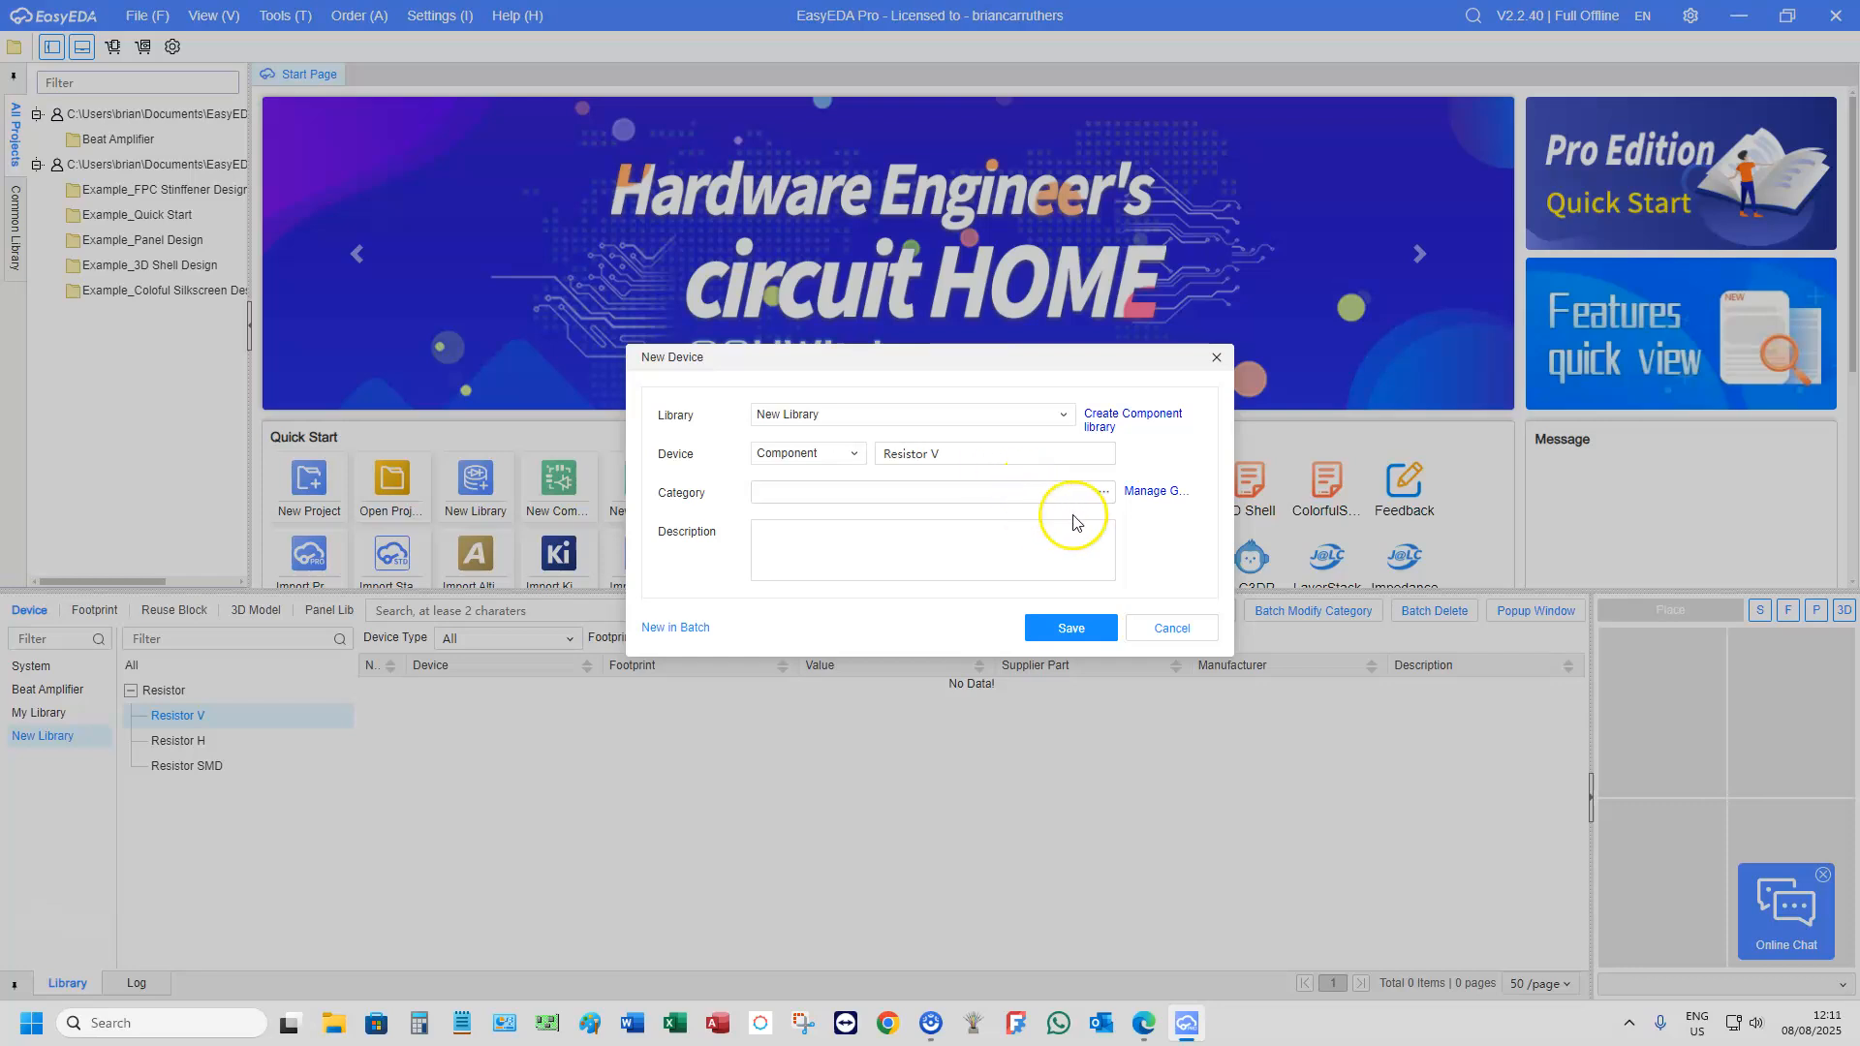
left_click(1105, 493)
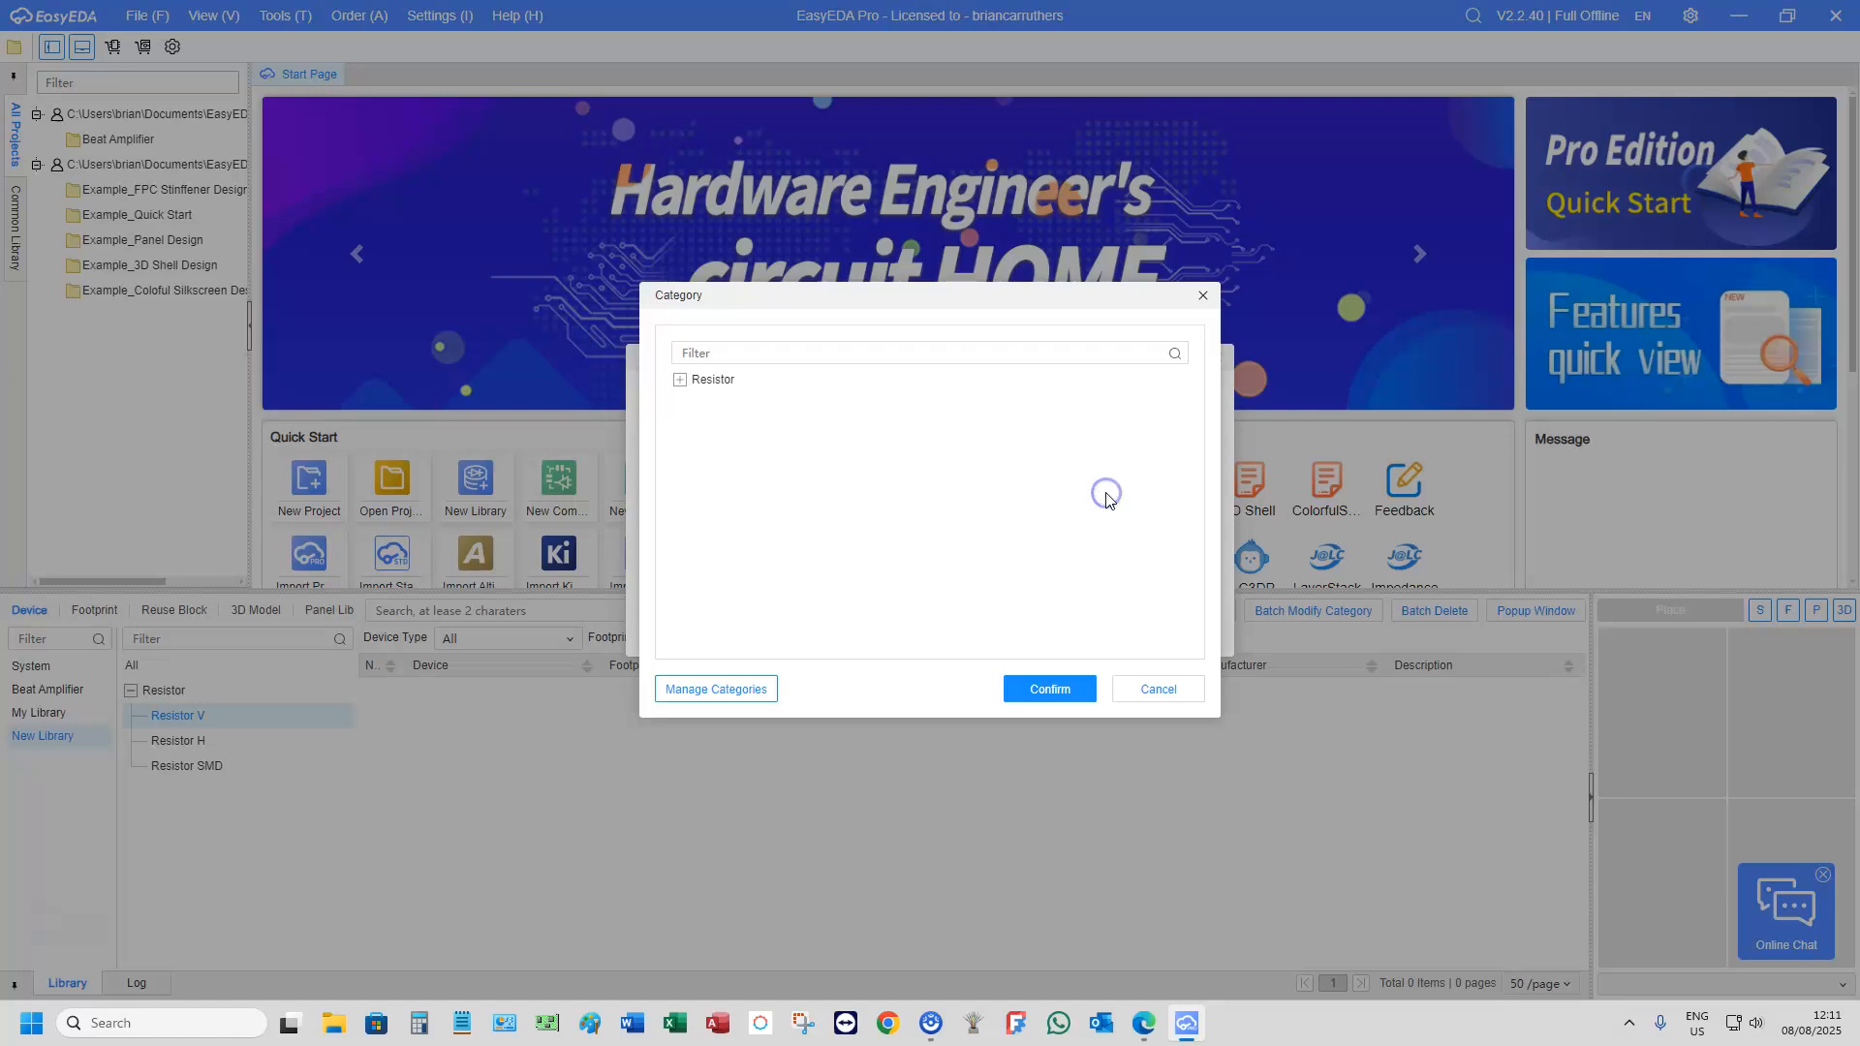
left_click(682, 382)
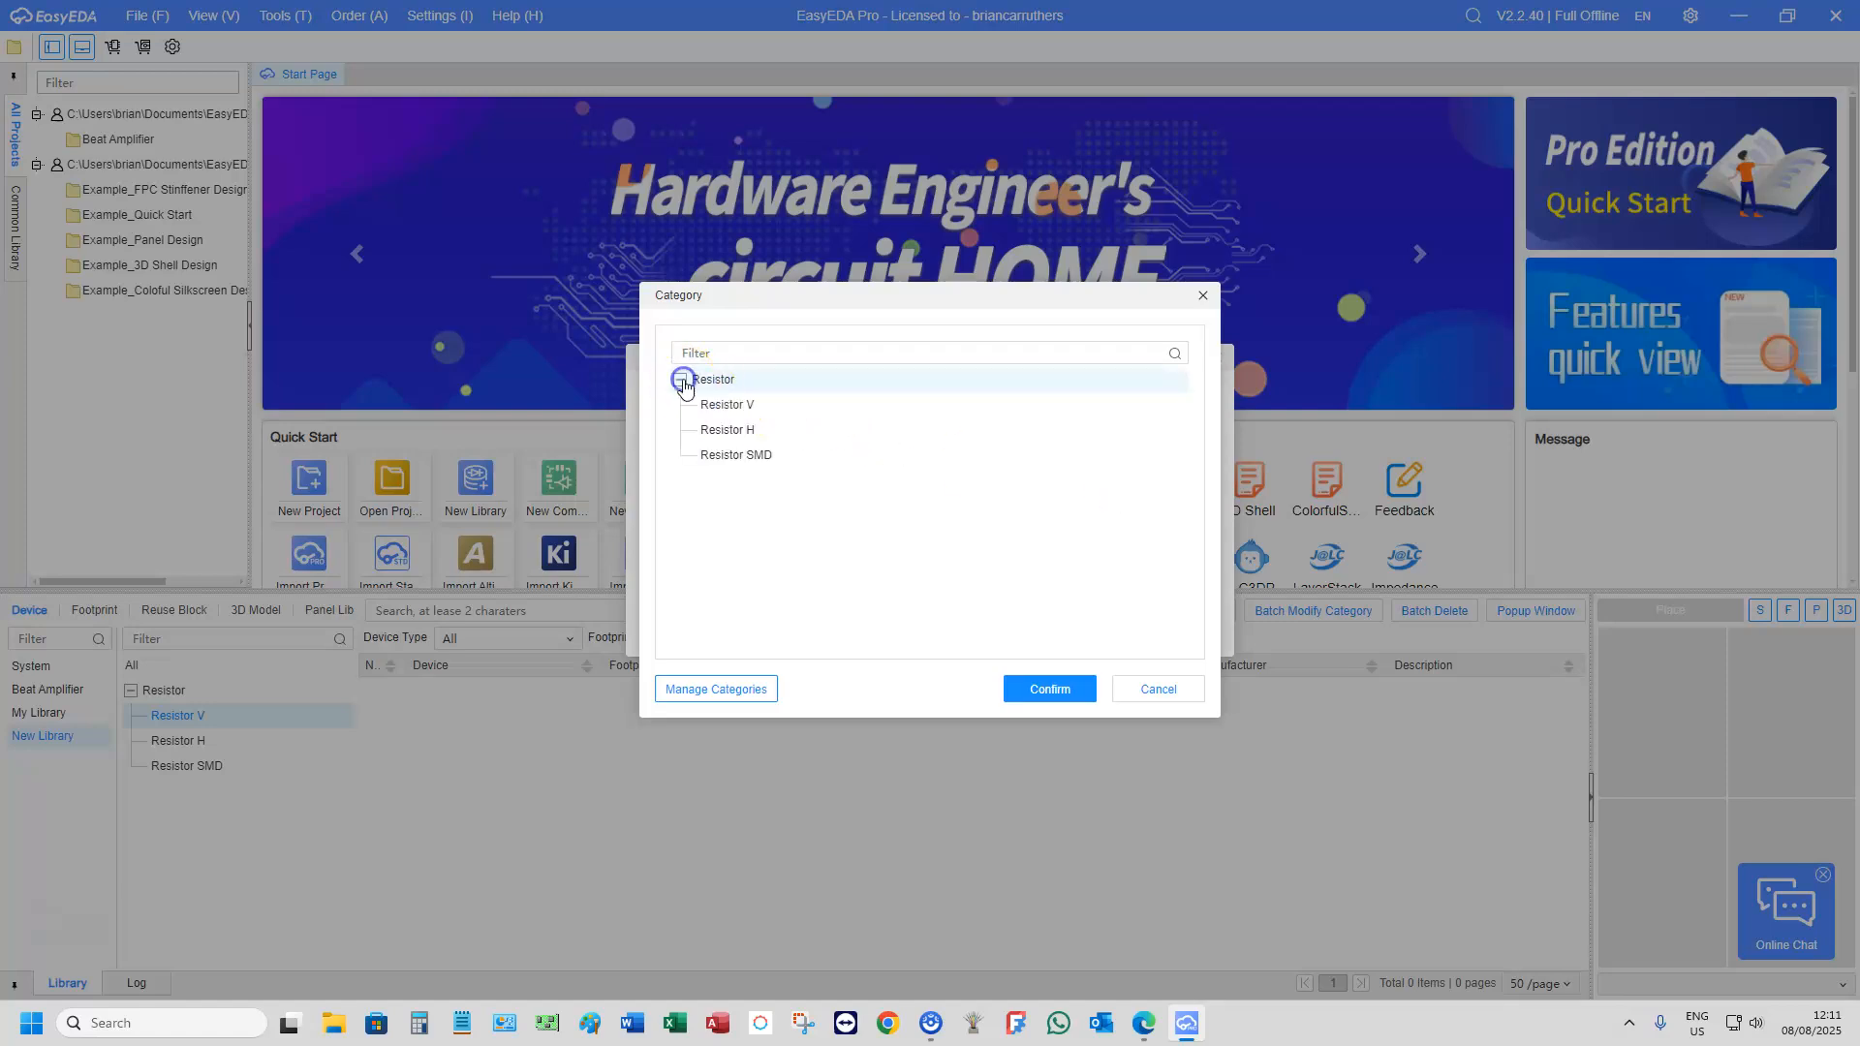
left_click(745, 407)
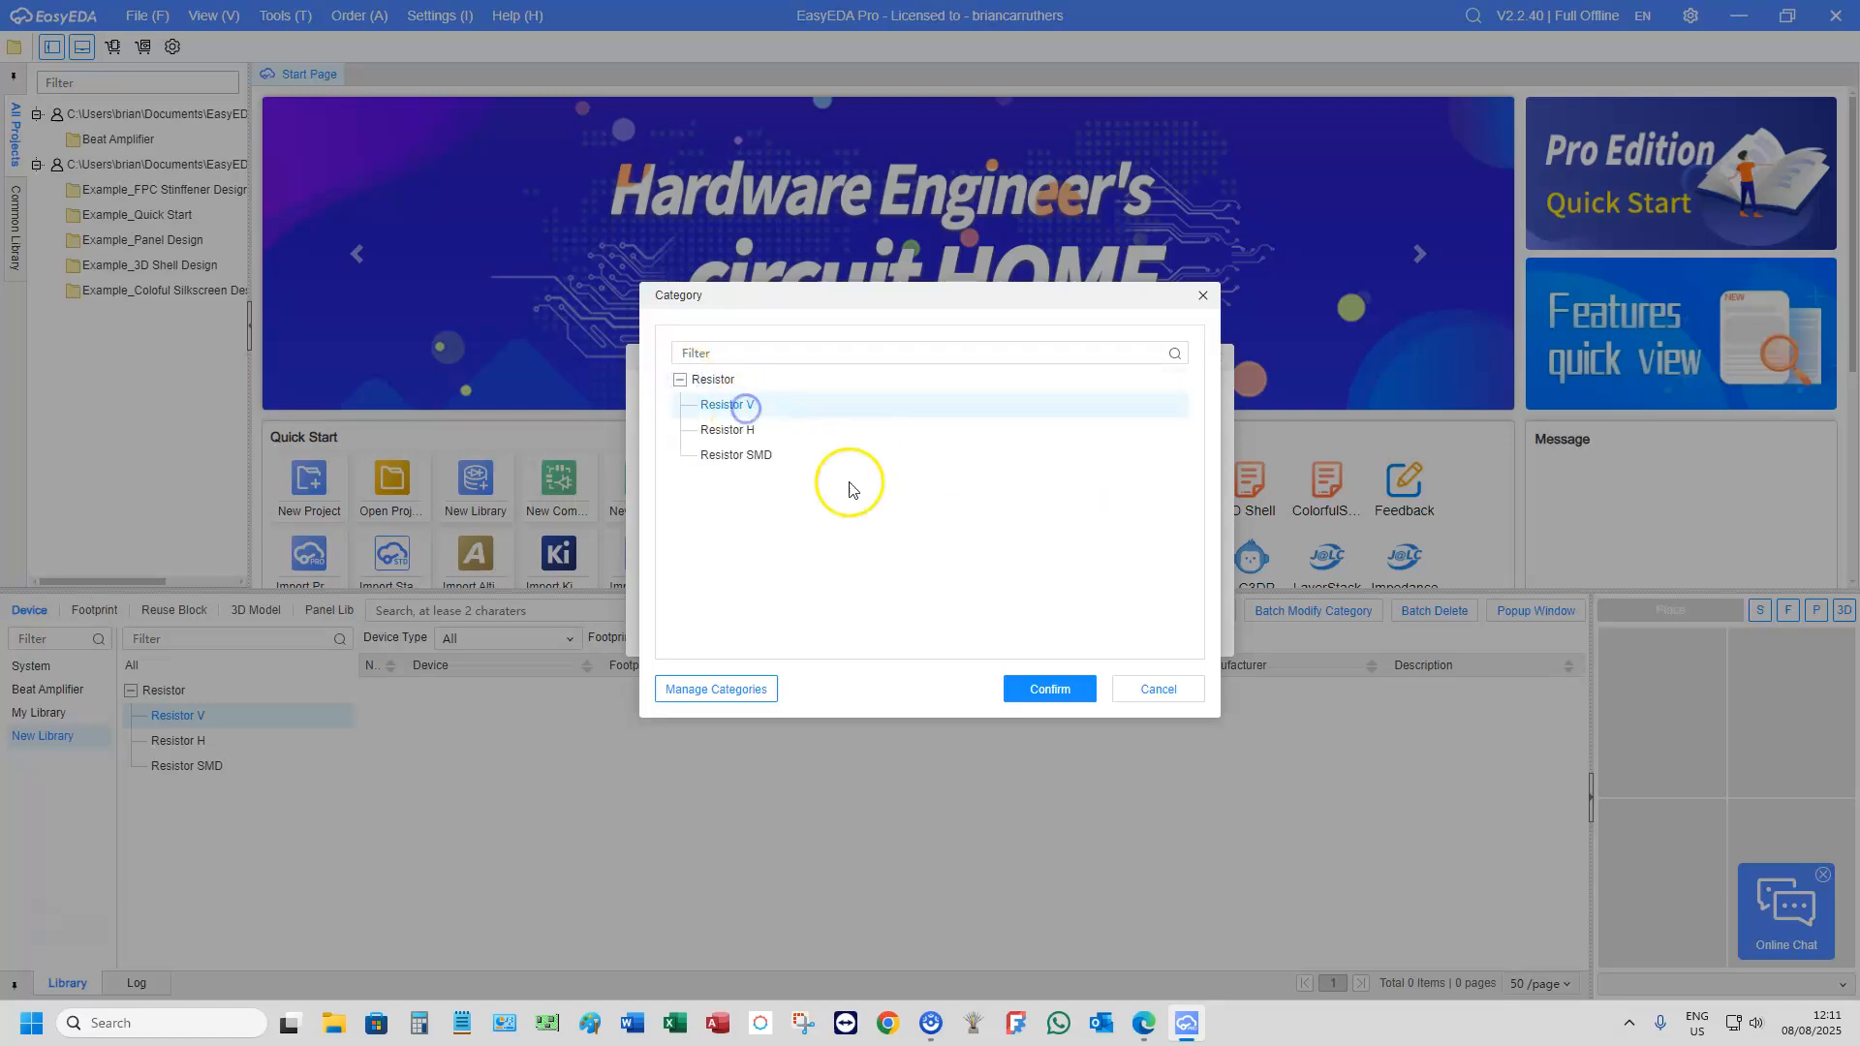
left_click(1043, 688)
Describe the new device as "1/8W Resistor Vertical mount" and save it
left_click(777, 534)
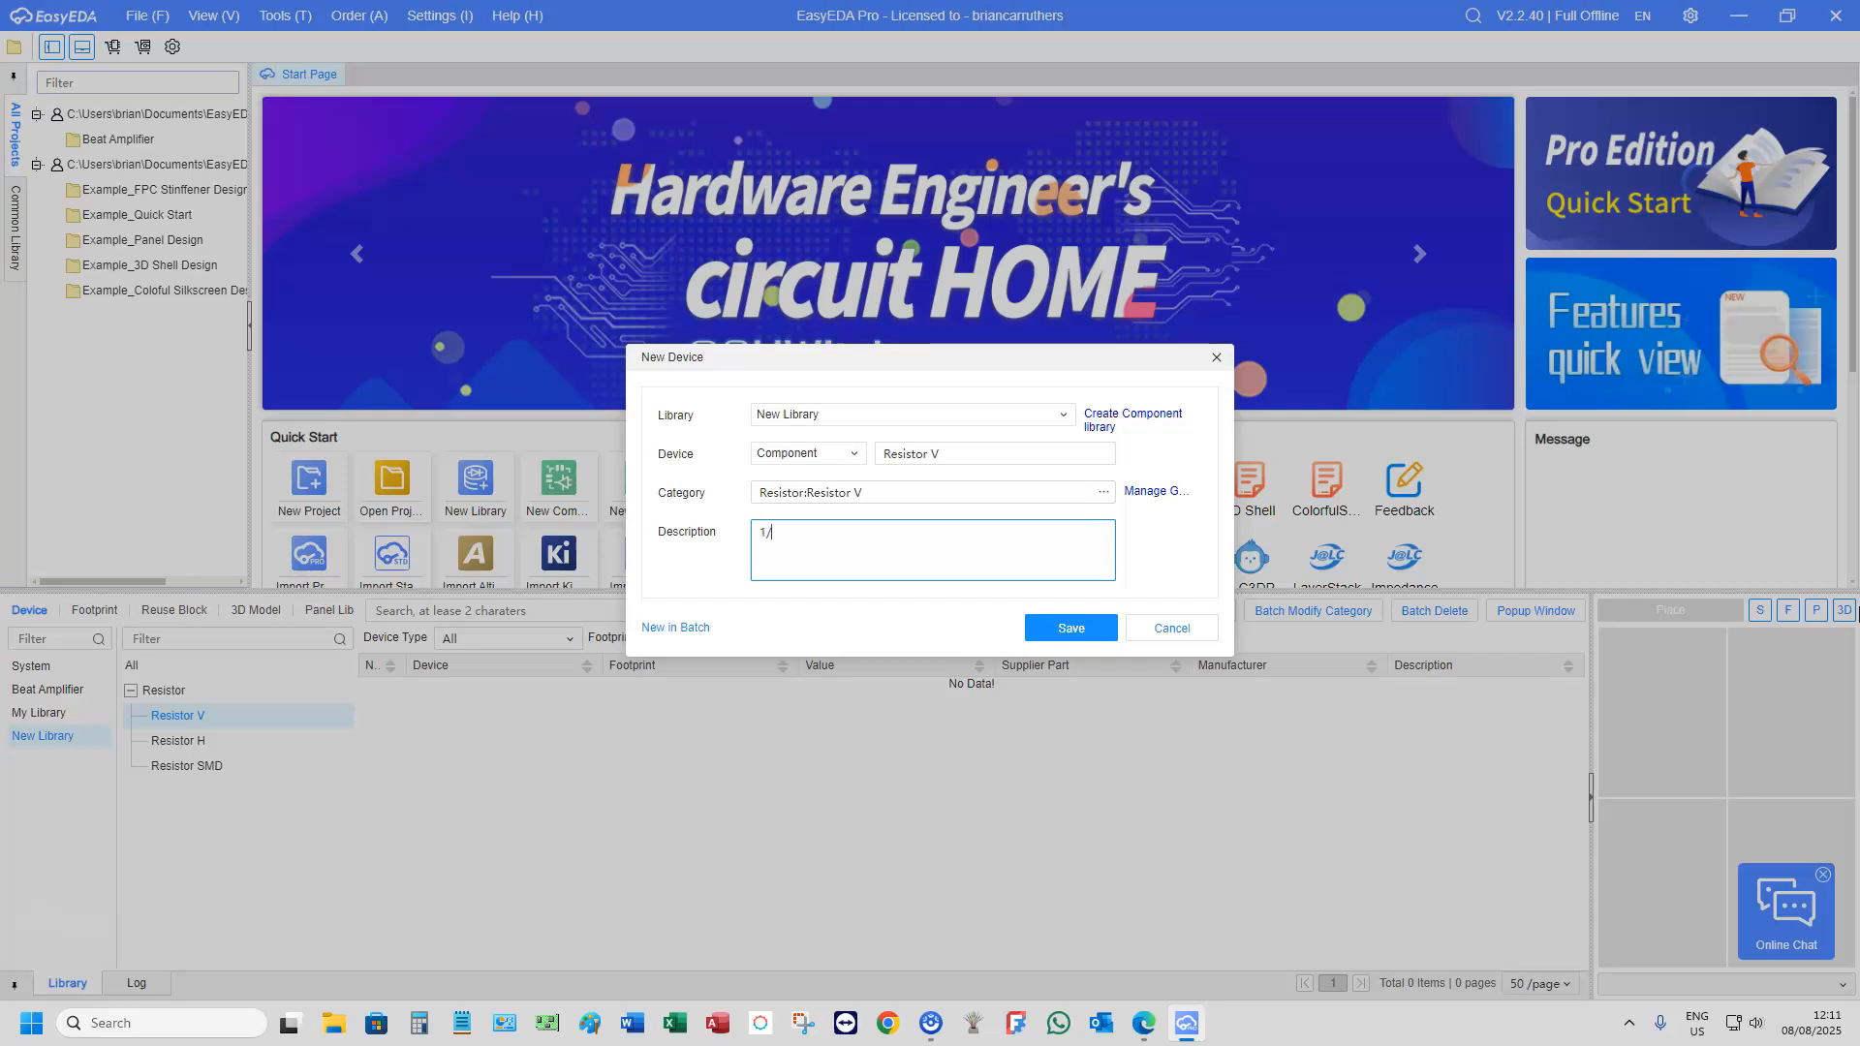
type("1/8V")
type("W")
type(" Resistor")
type(" V")
type("ertical mount")
left_click(1095, 630)
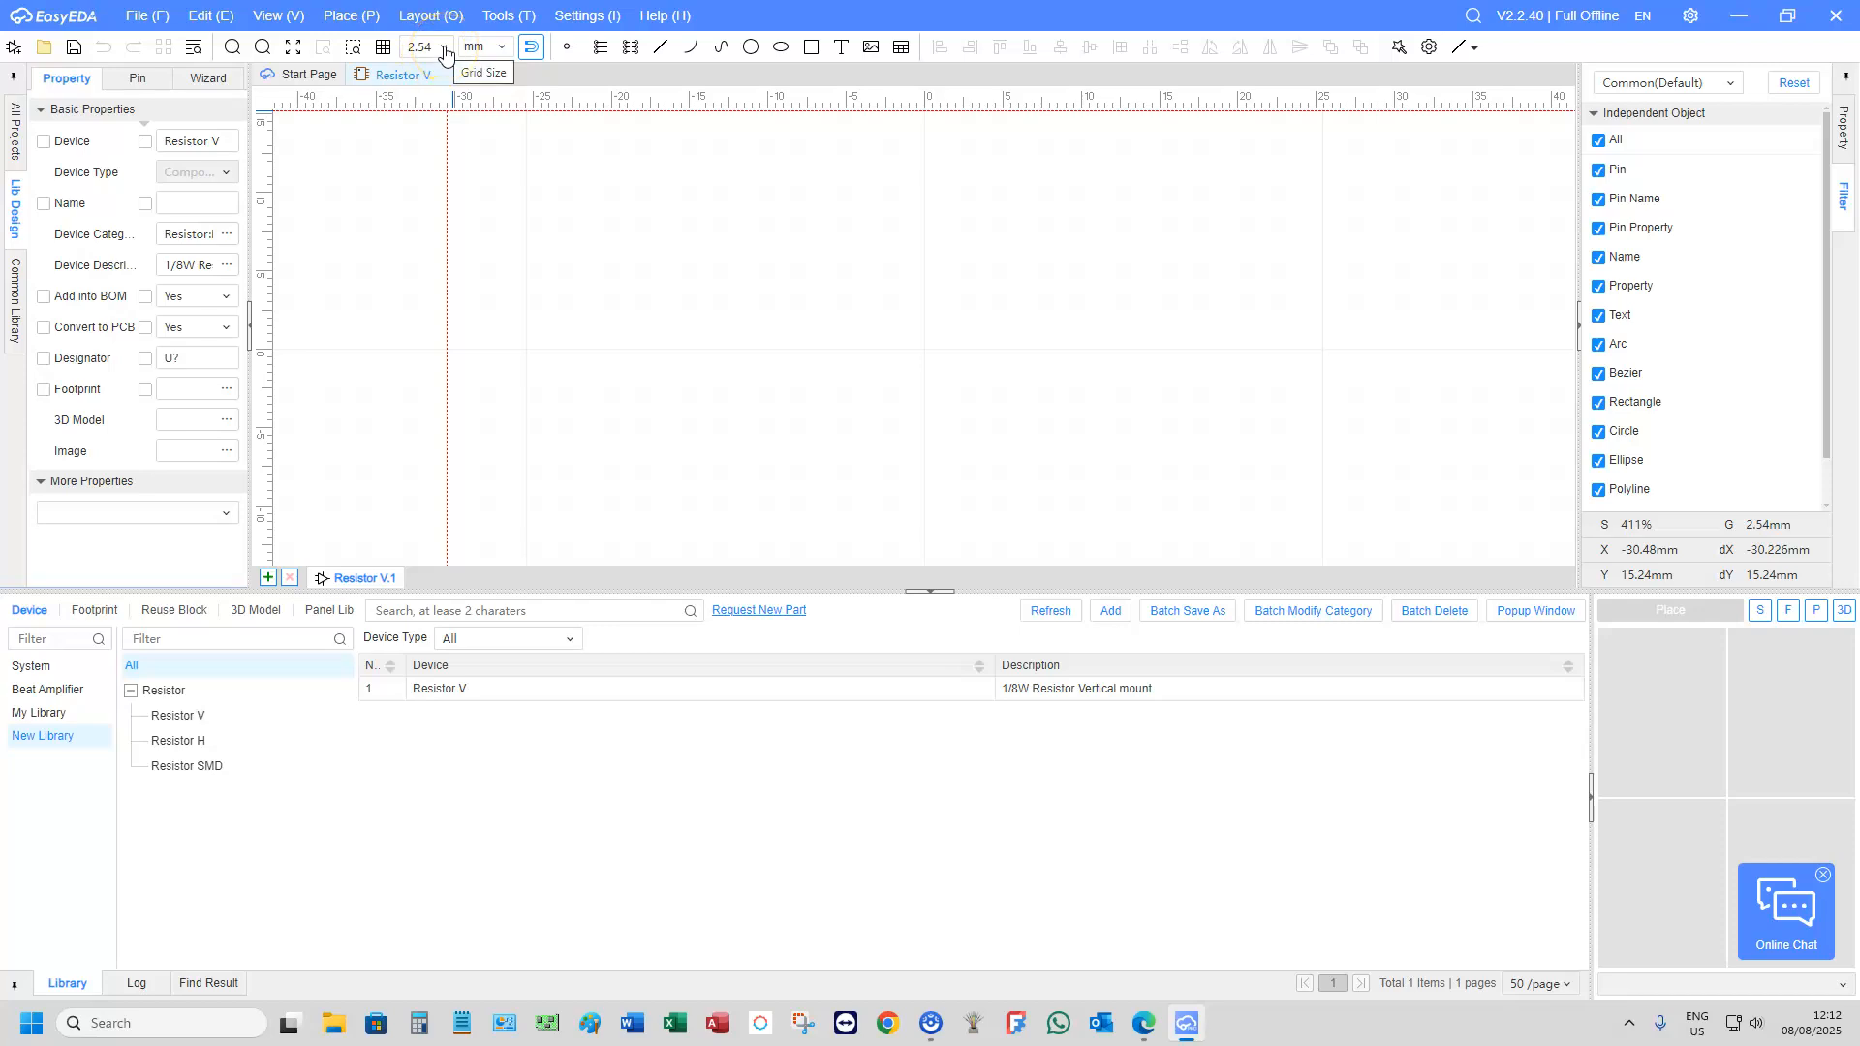
Set the grid size to 0.508 mm and place pins 1 and 2 one below the other on the symbol canvas
left_click(445, 47)
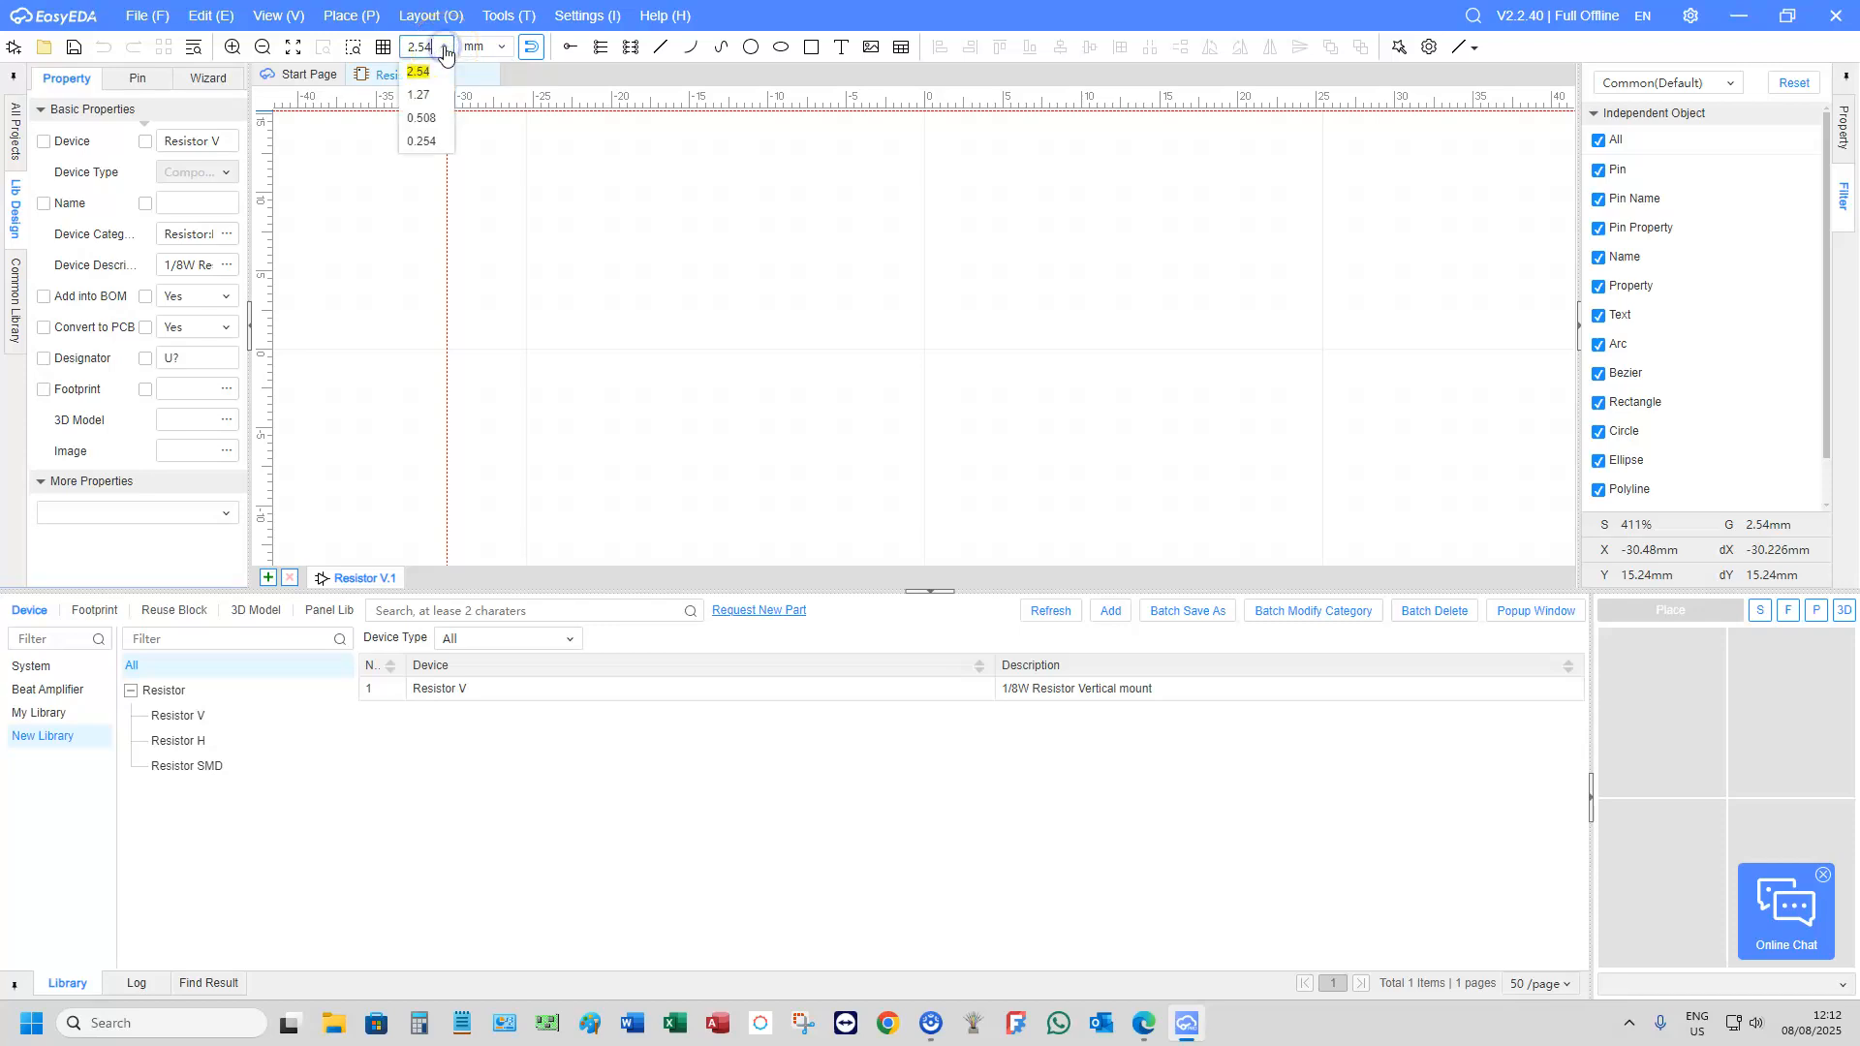
left_click(429, 121)
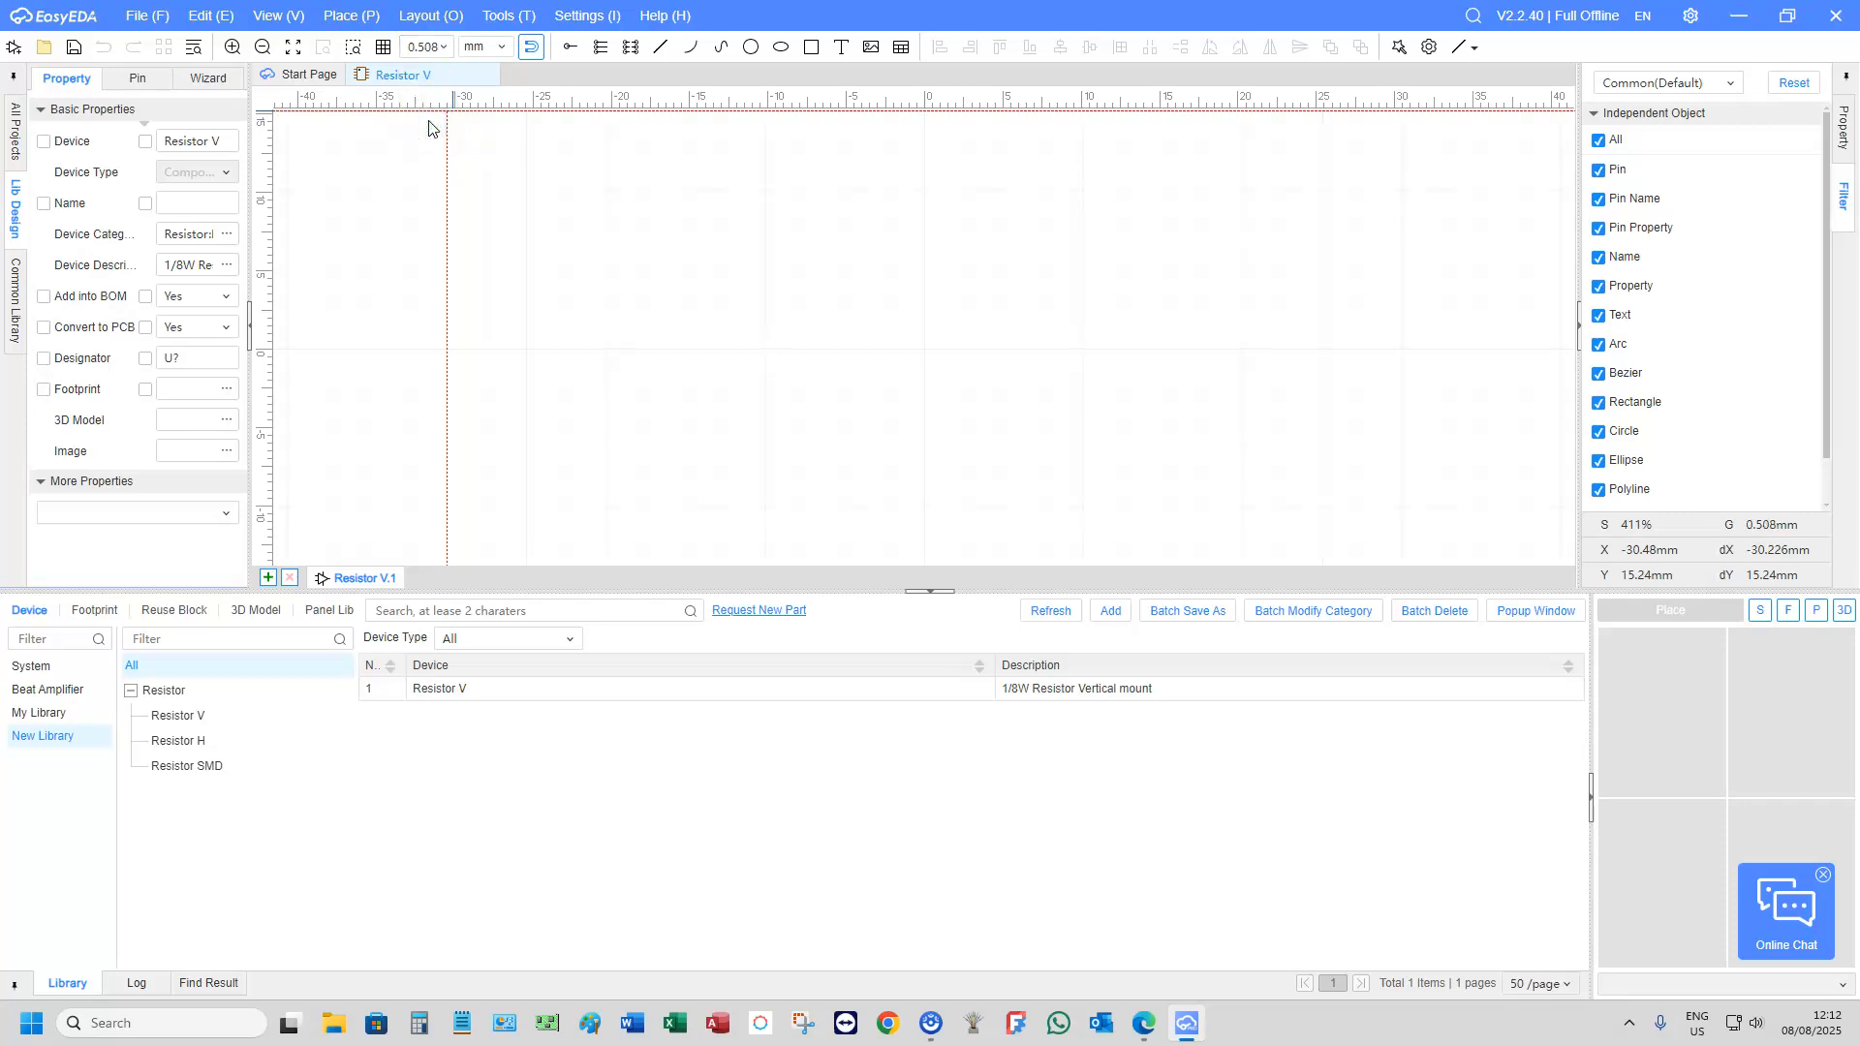
scroll(1013, 208, "down", 1)
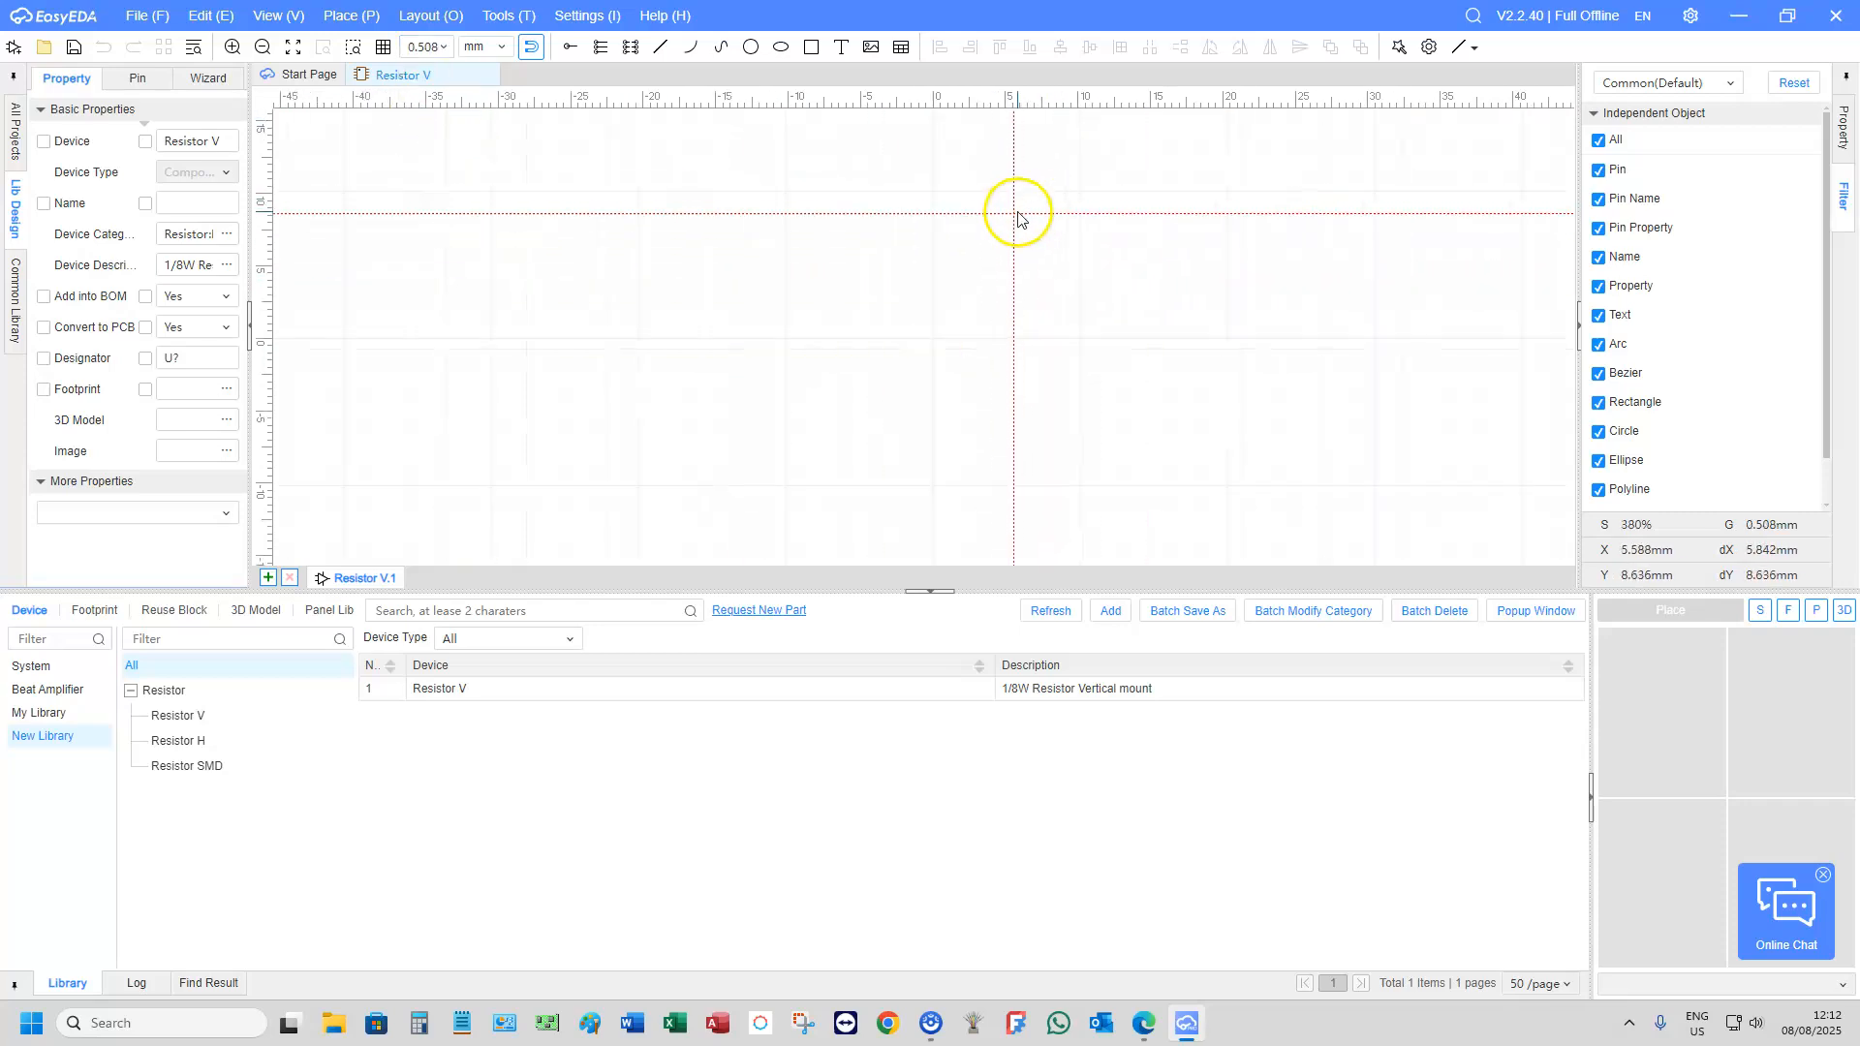
left_click(571, 51)
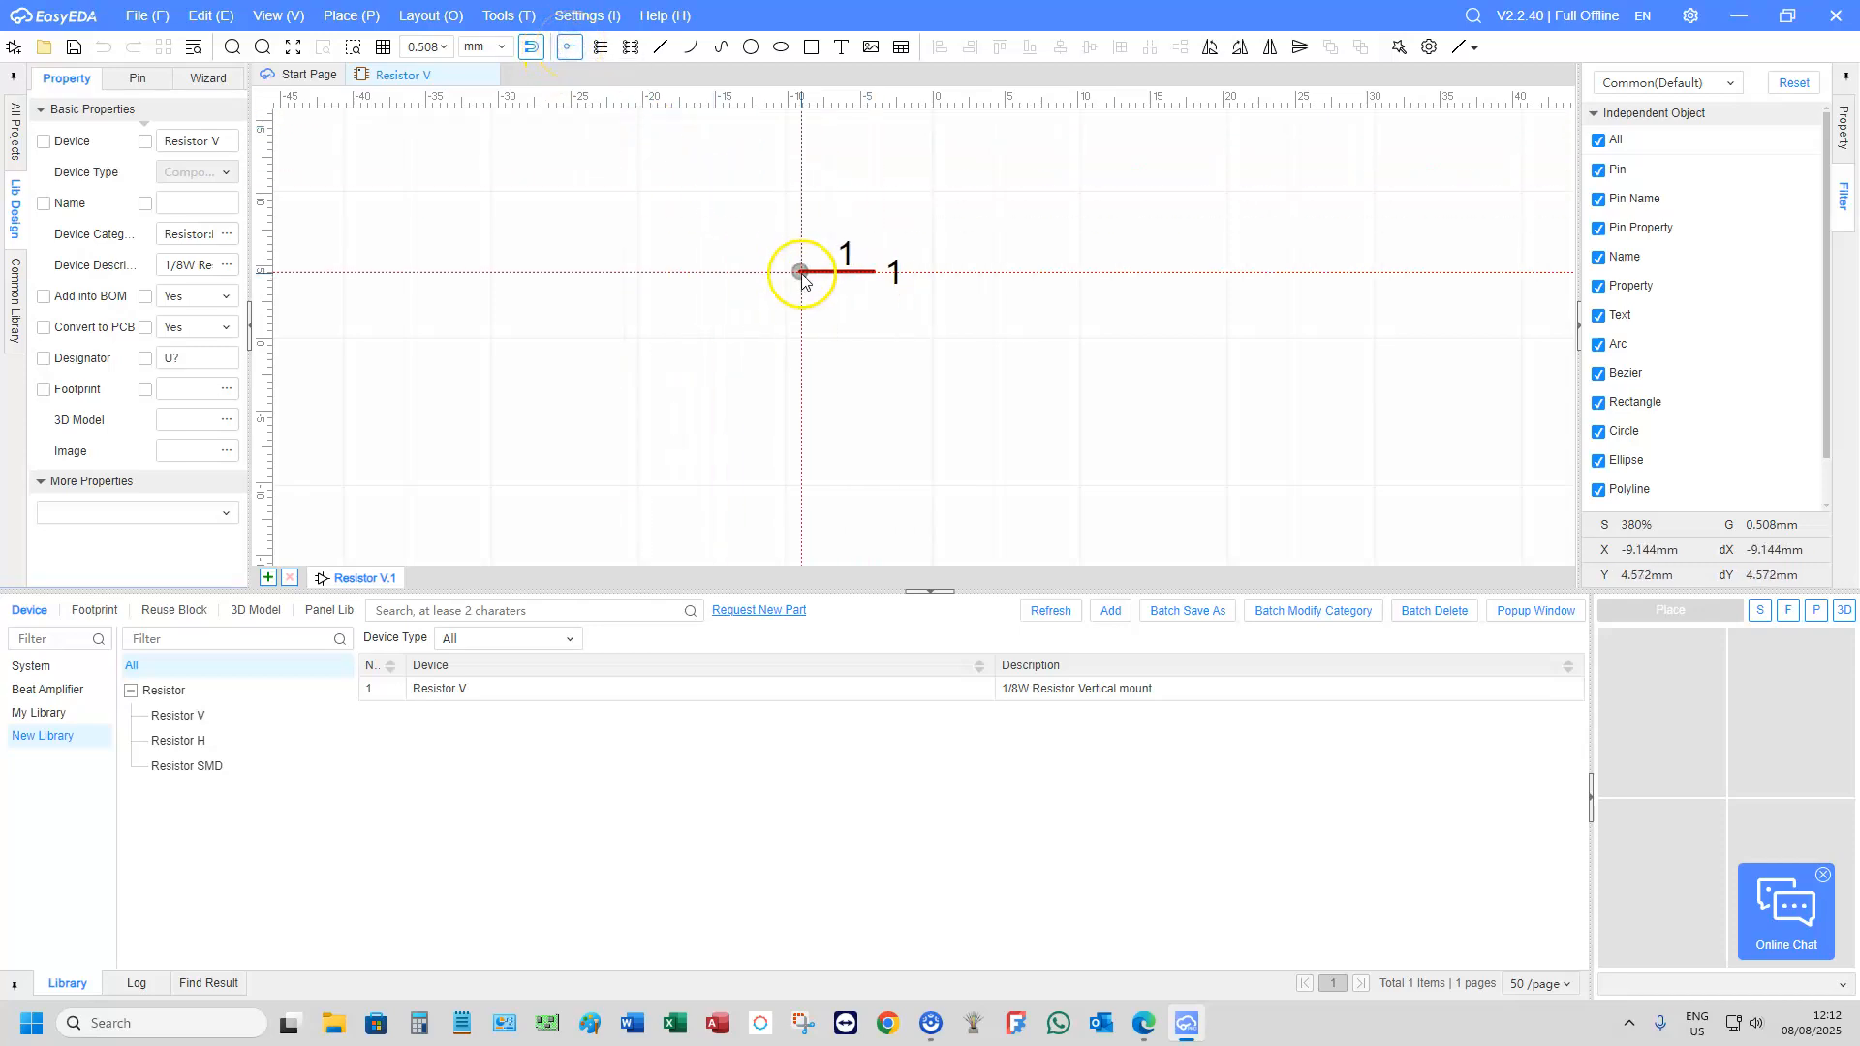
left_click(800, 274)
left_click(800, 302)
right_click(816, 321)
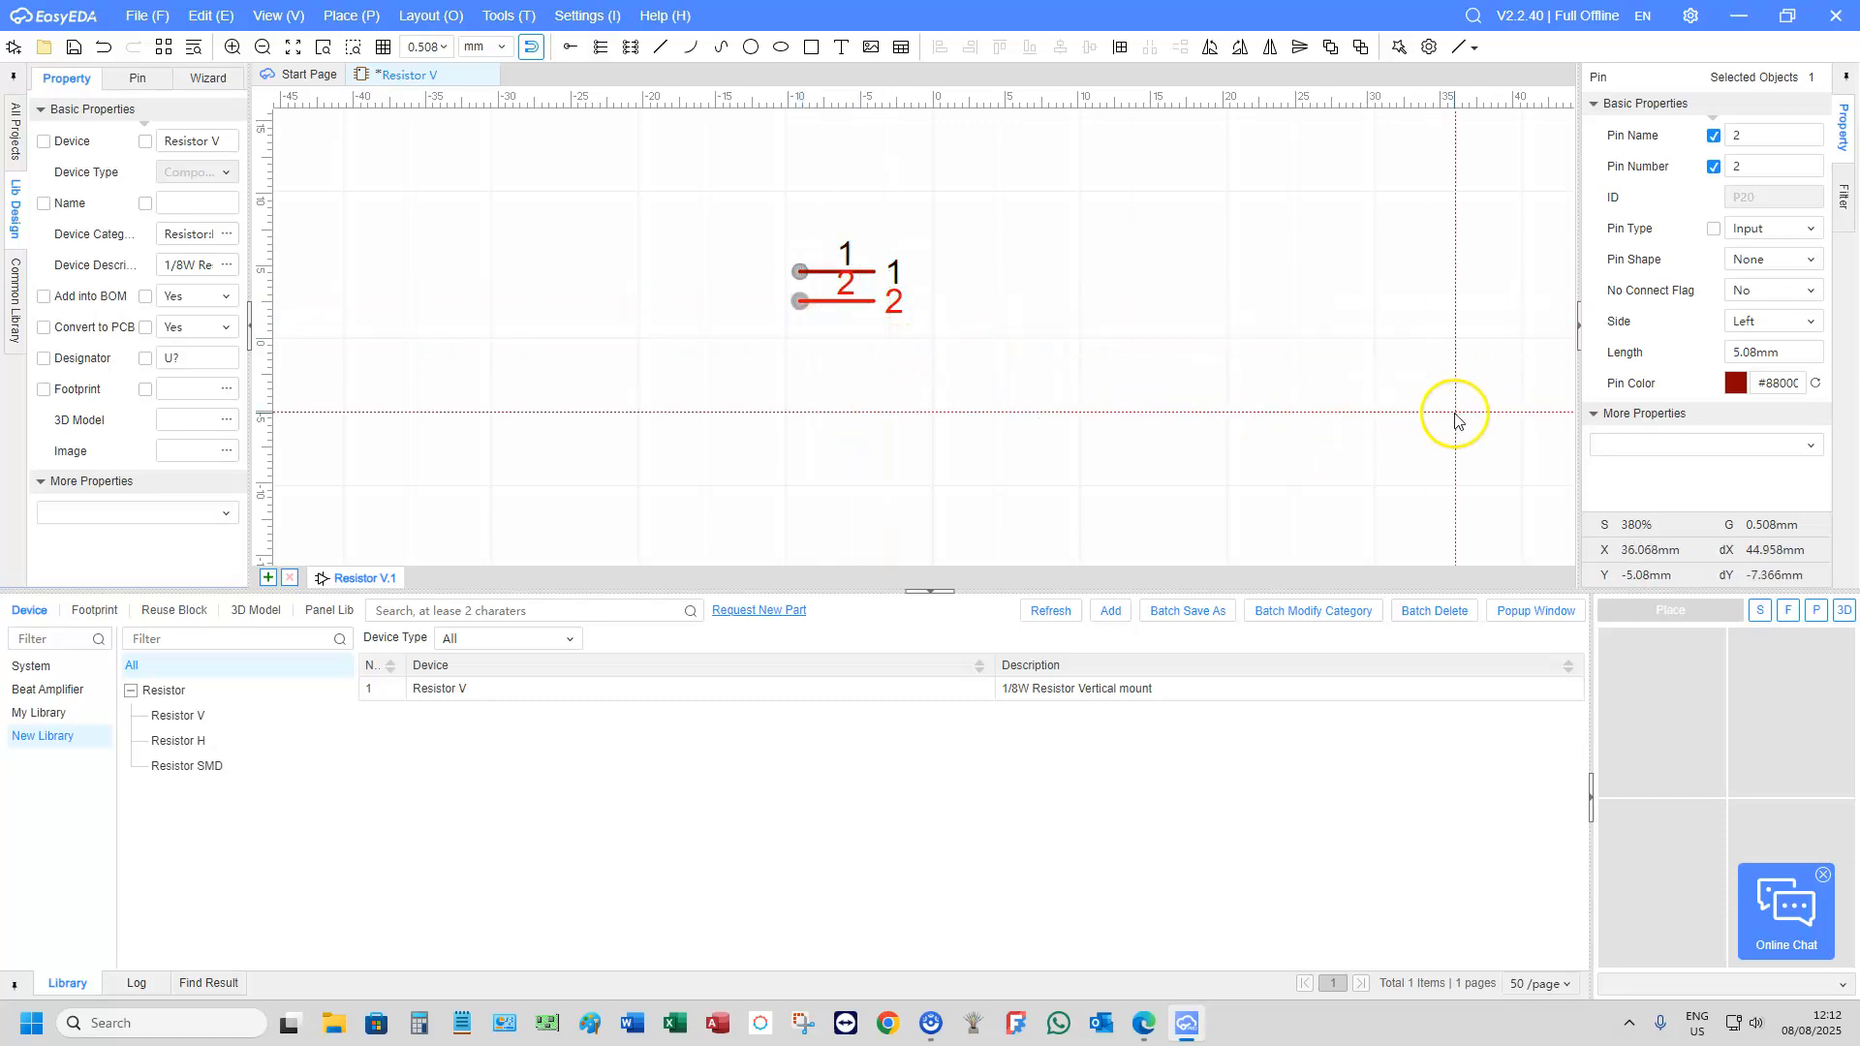
Set the length of both pins to 2 mm
left_click_drag(684, 209, 959, 354)
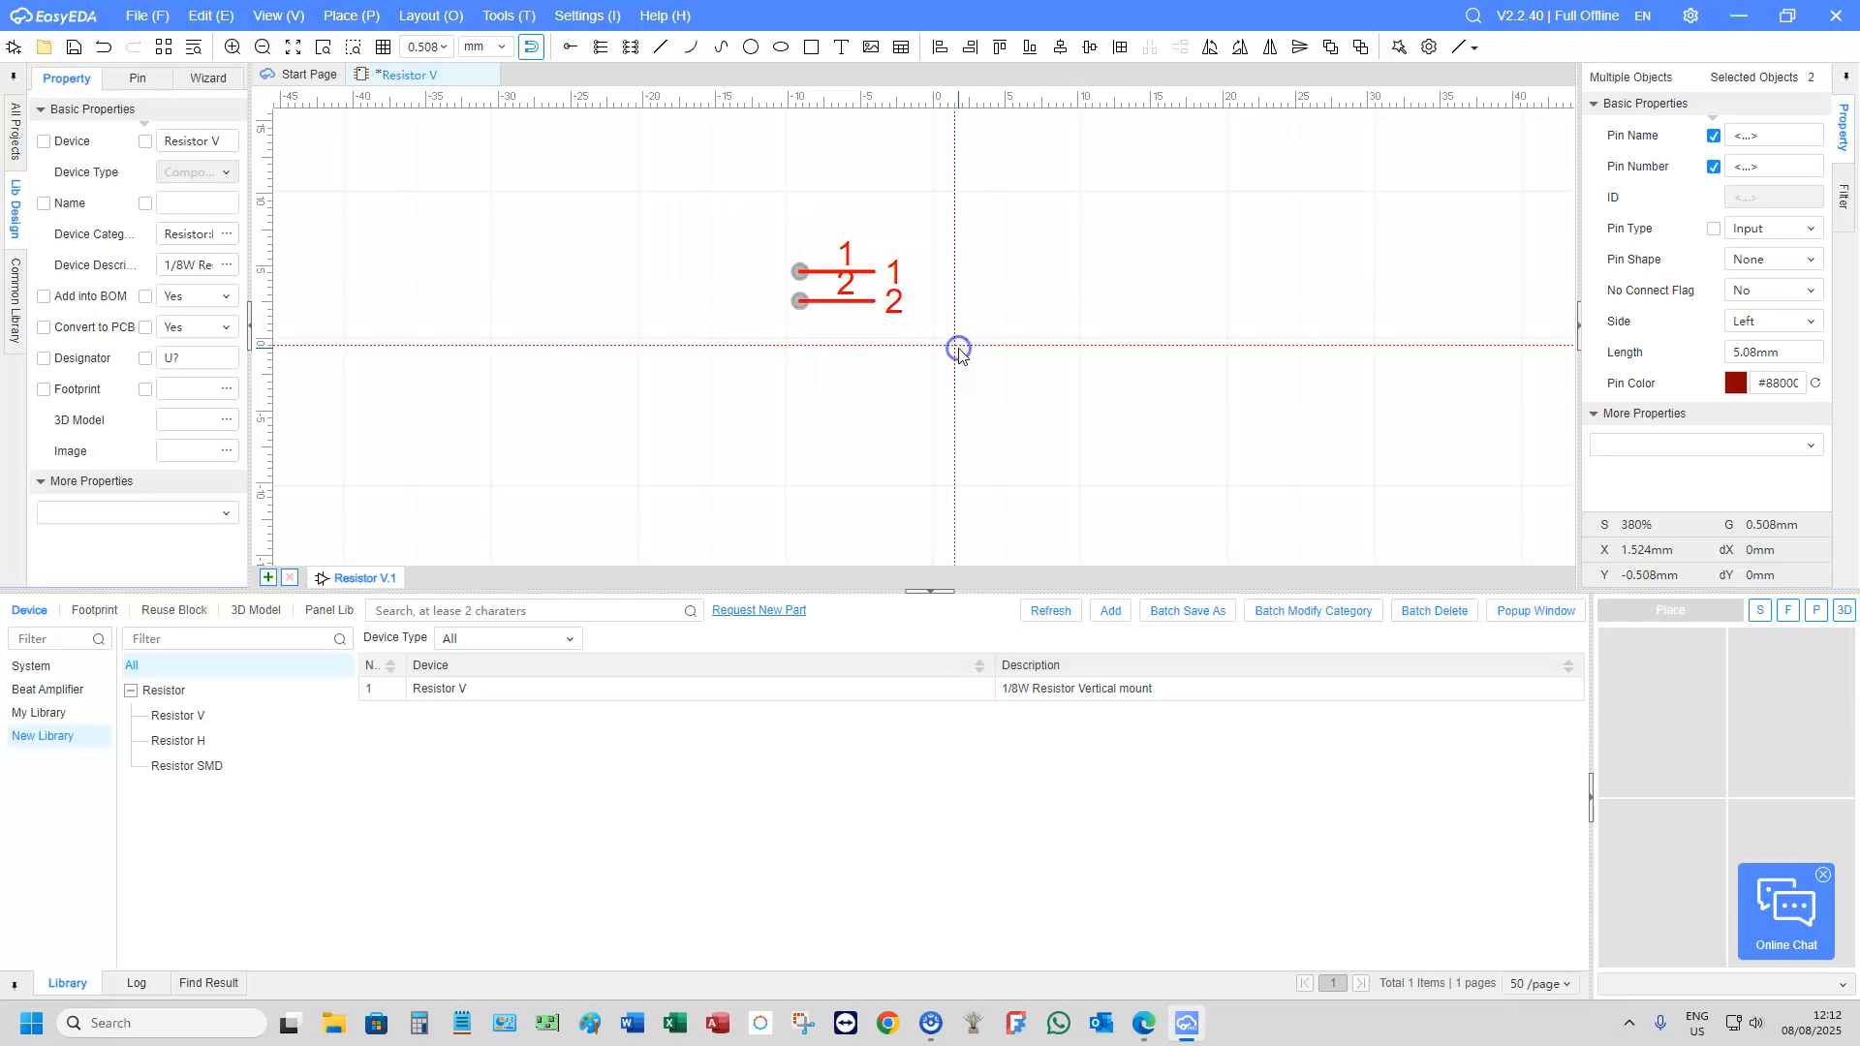
left_click(1795, 354)
type("2")
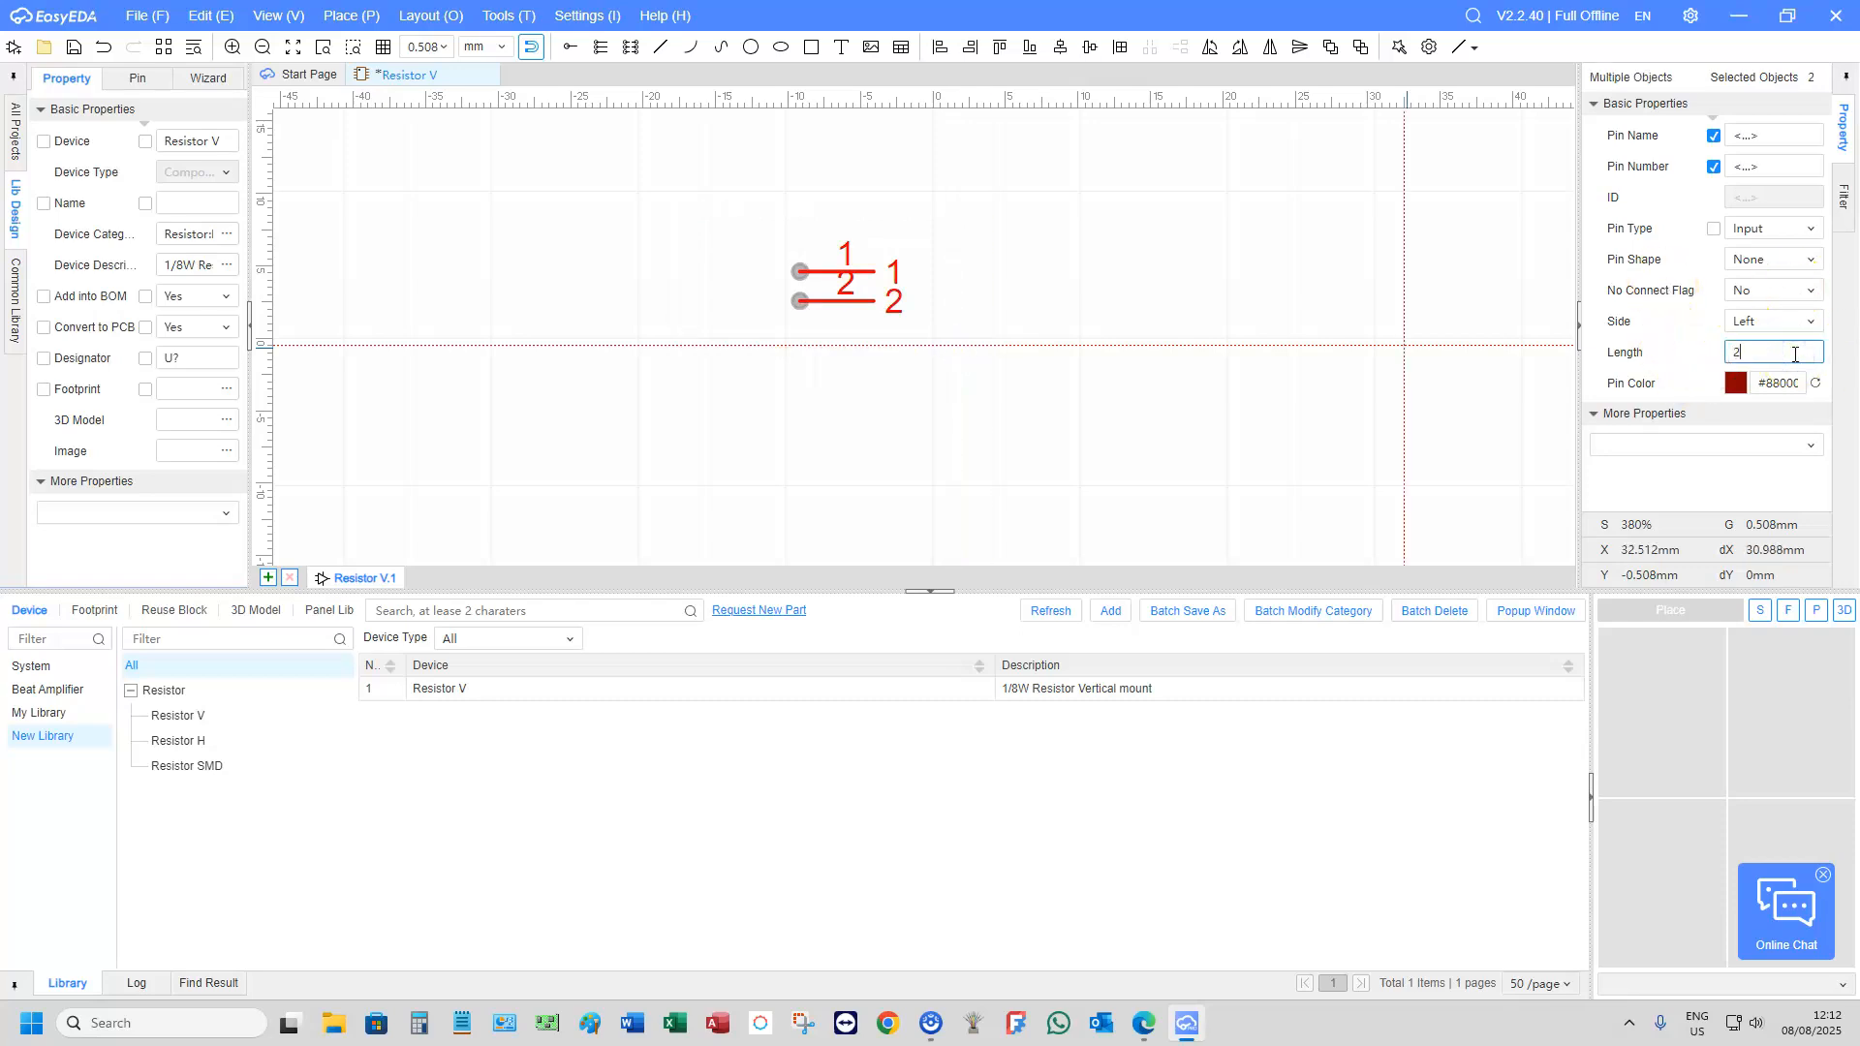
key("Return")
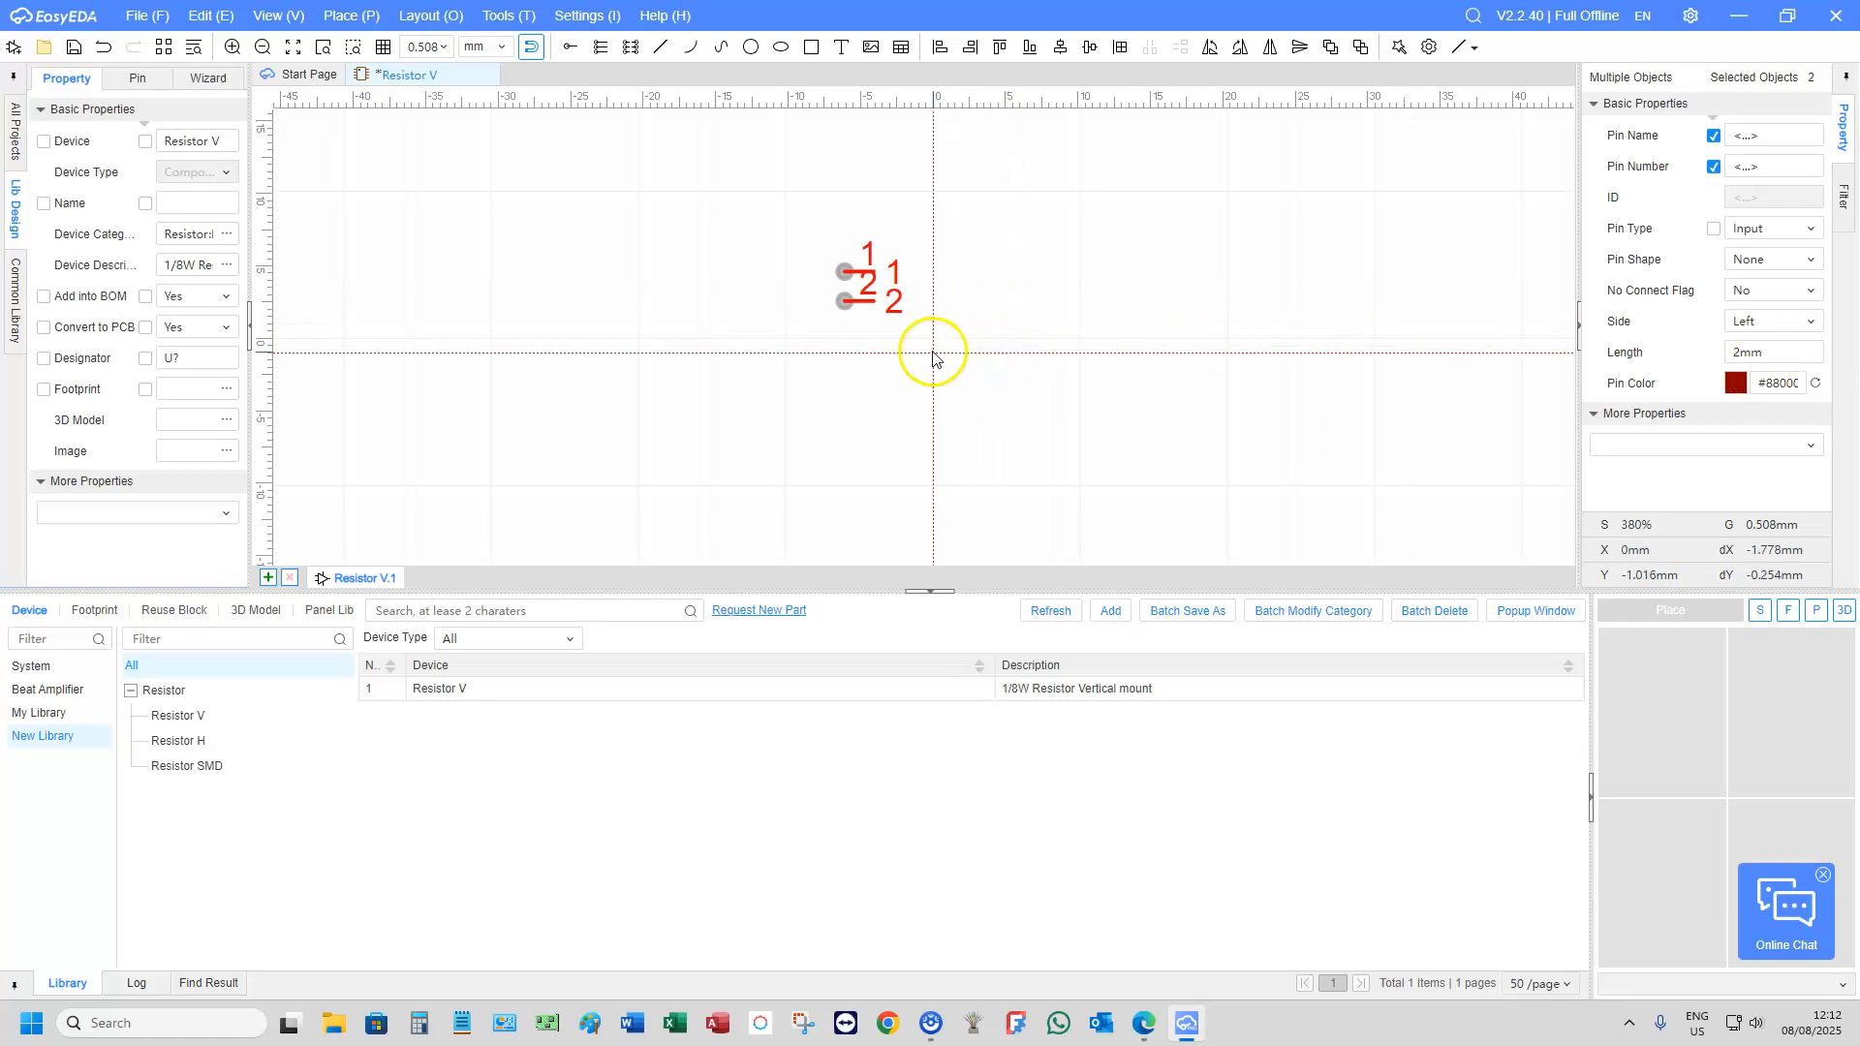
Flip pin 2 horizontally and move it to the right of pin 1, on the same level
left_click(859, 300)
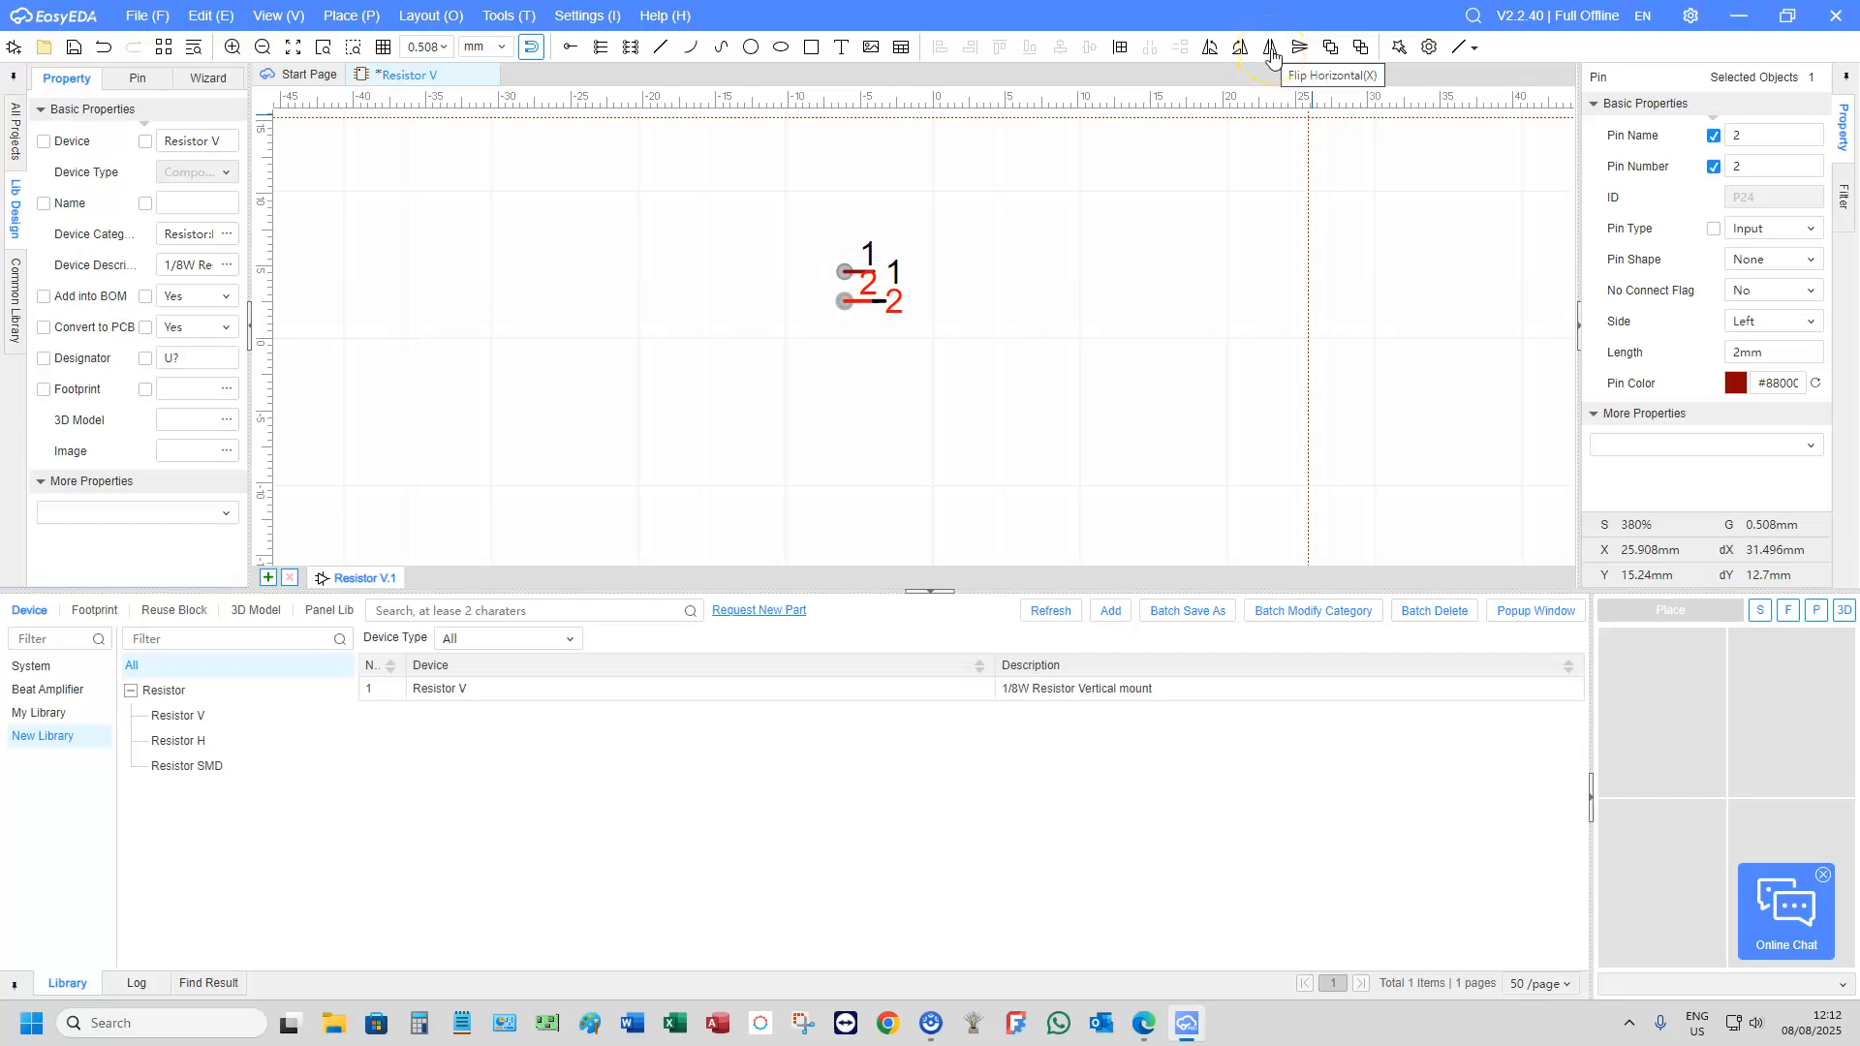
left_click(1272, 58)
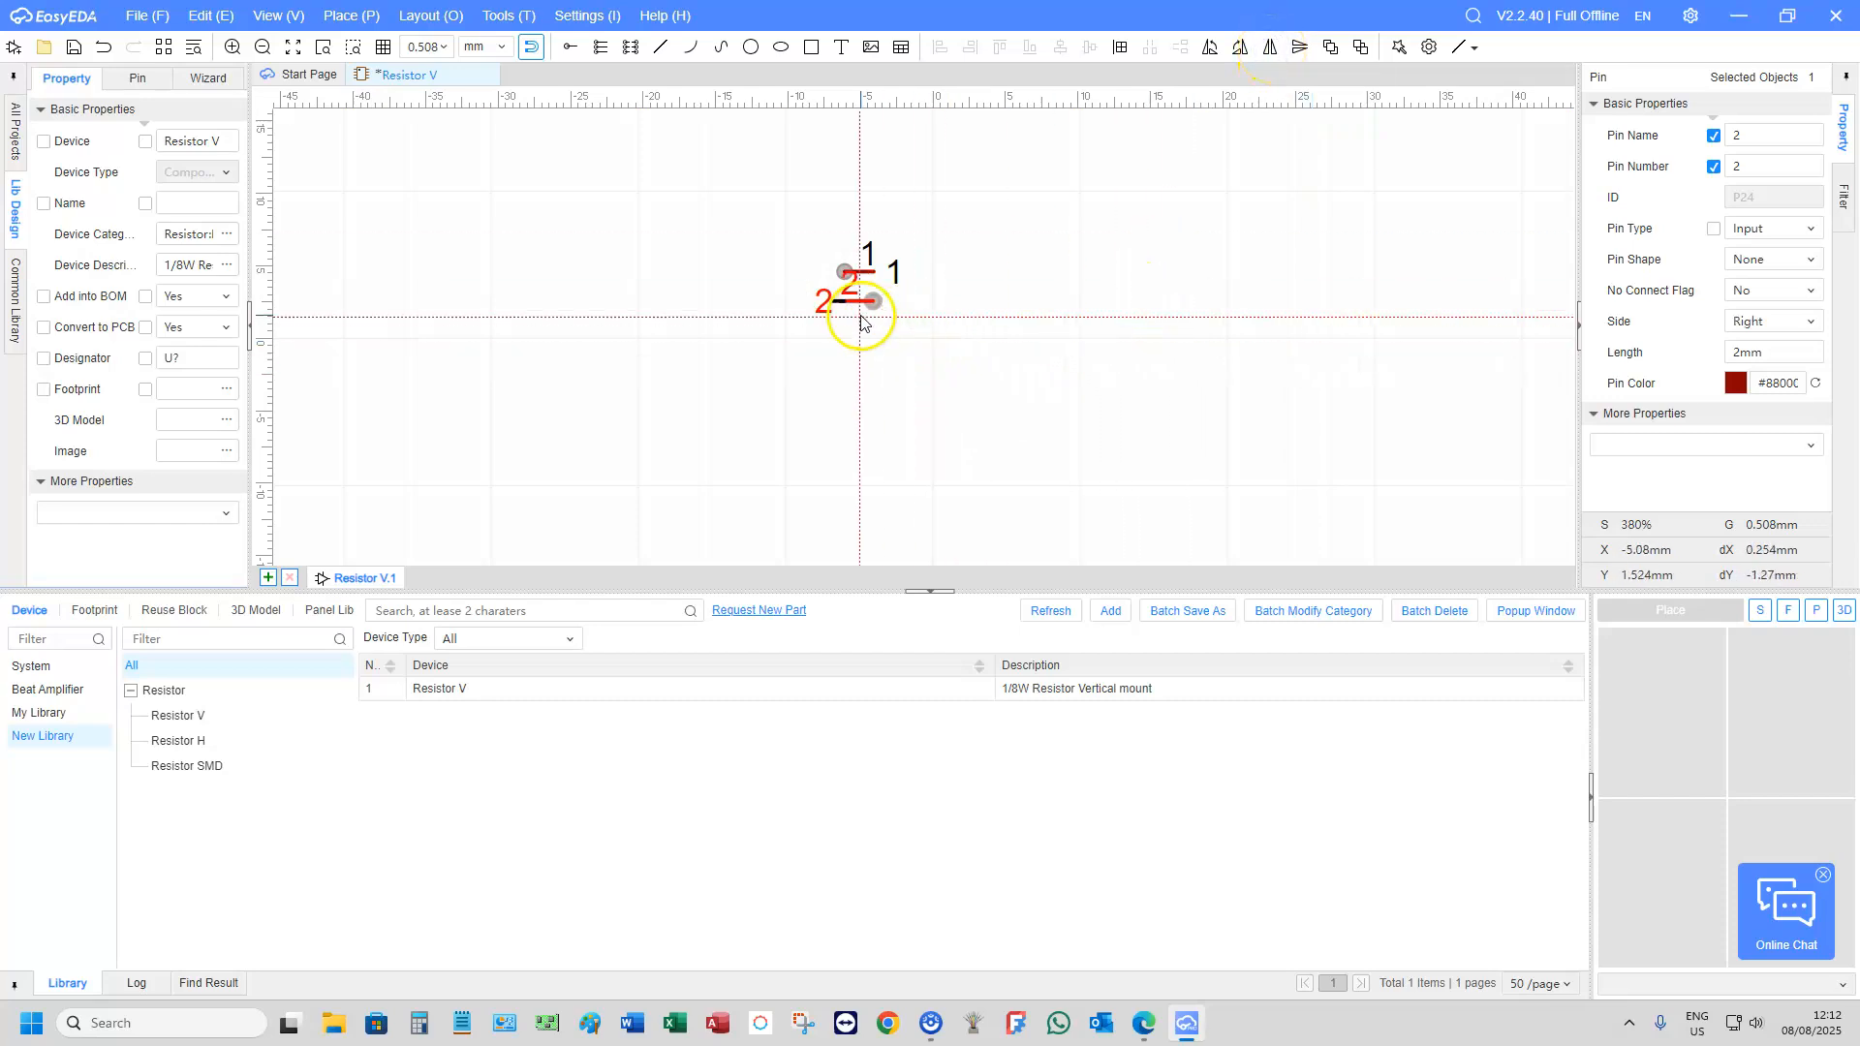
left_click_drag(856, 302, 1050, 278)
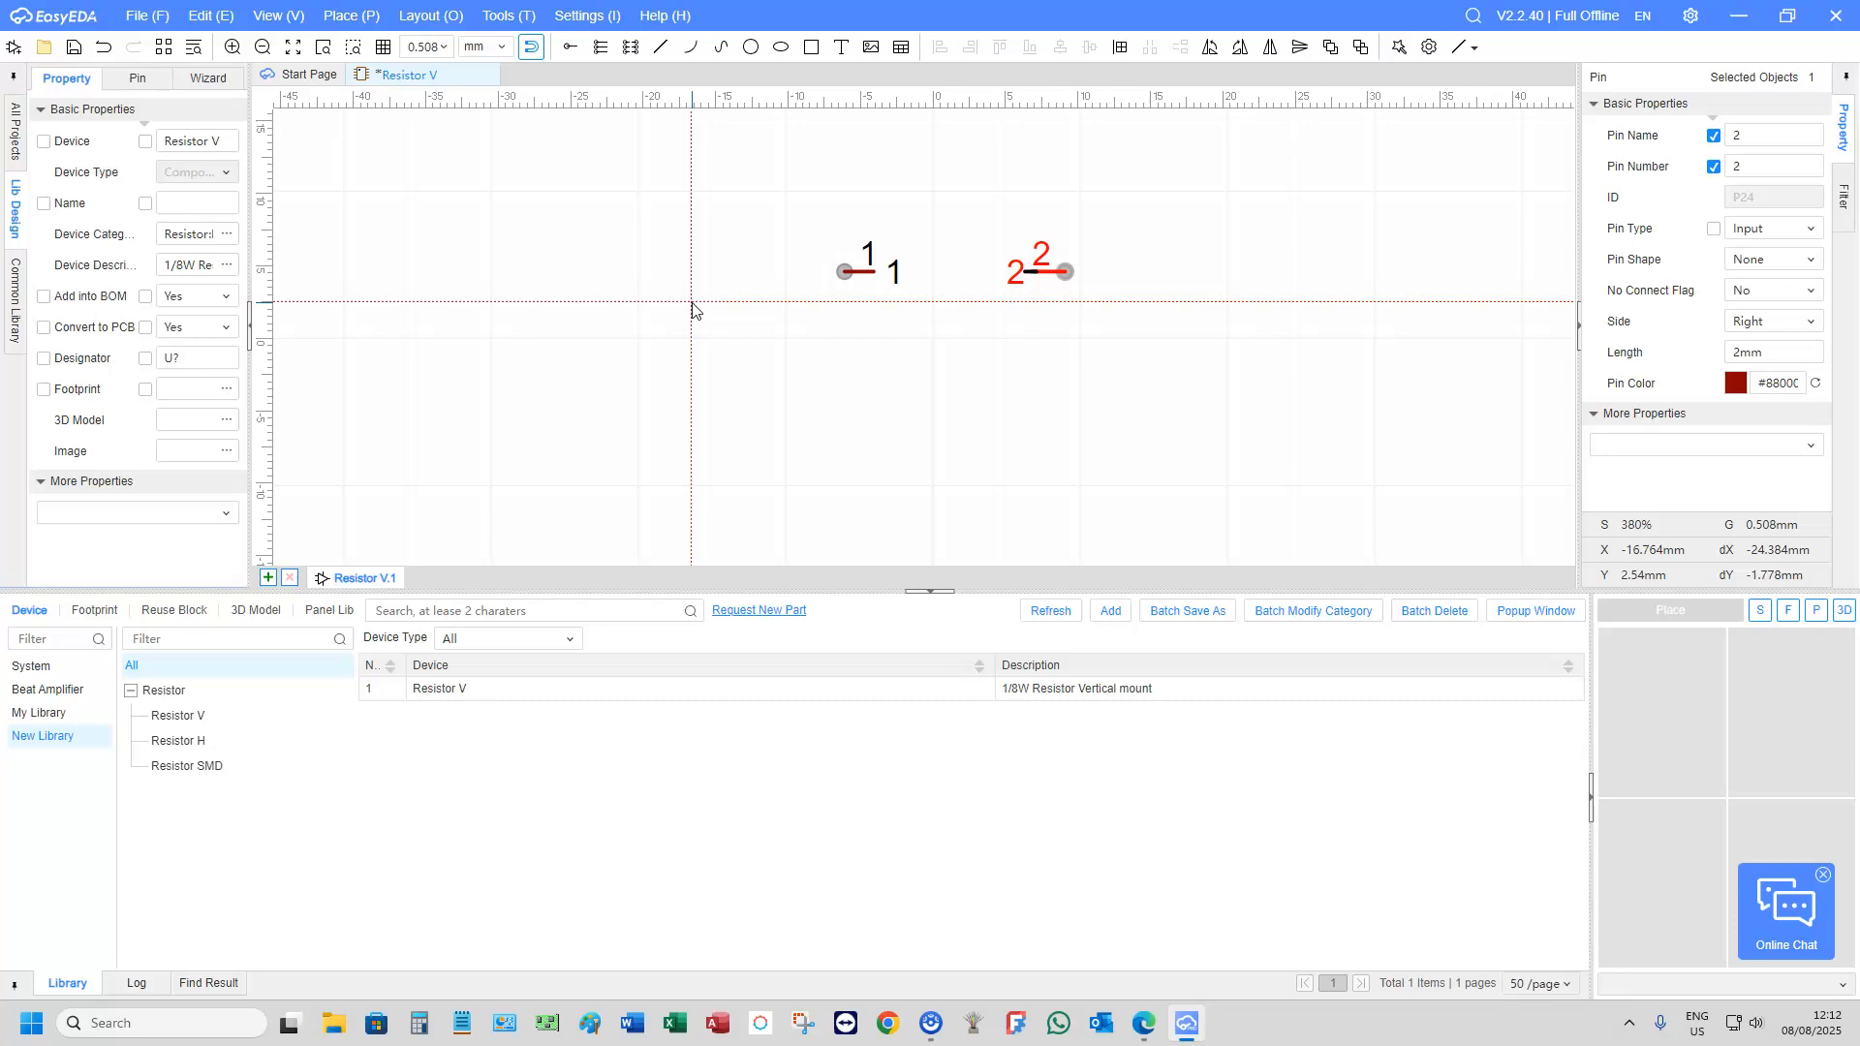
Draw a rectangular resistor body centred on the origin, about 8.1 mm wide and 2 mm high
left_click(810, 51)
scroll(917, 346, "up", 4)
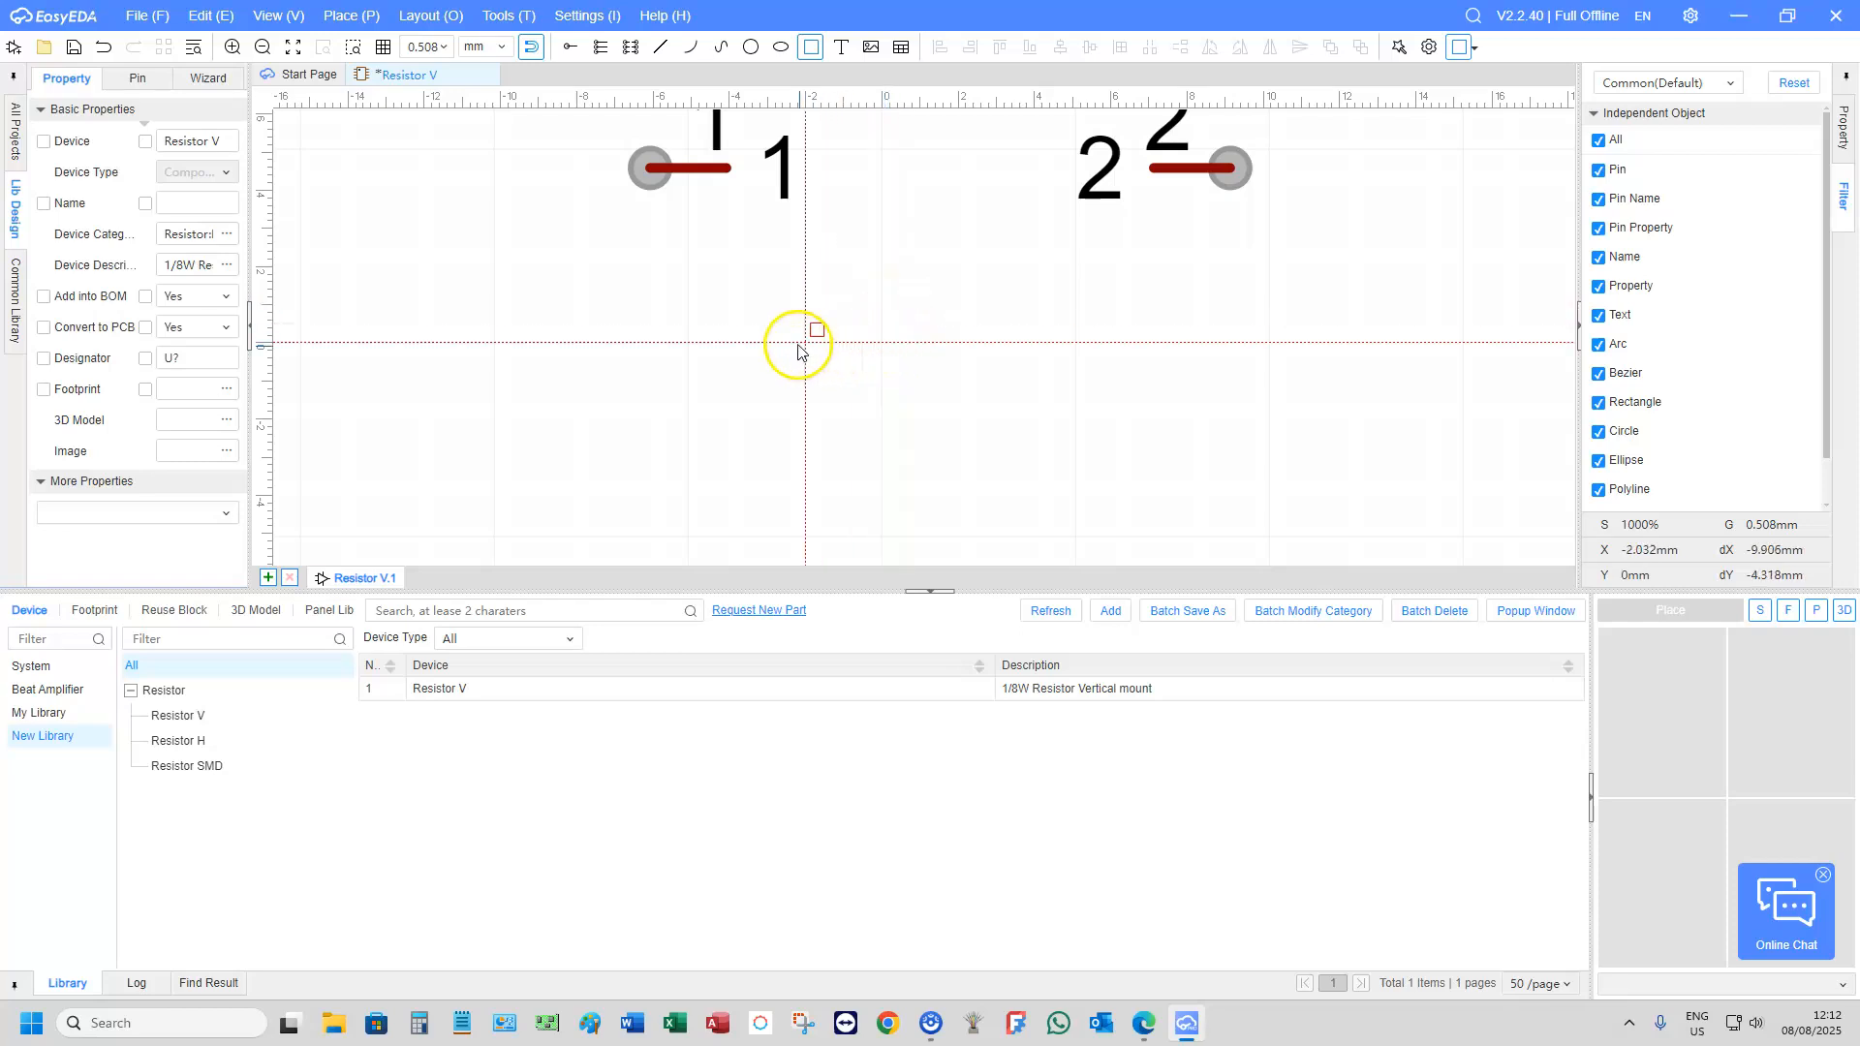
left_click(783, 314)
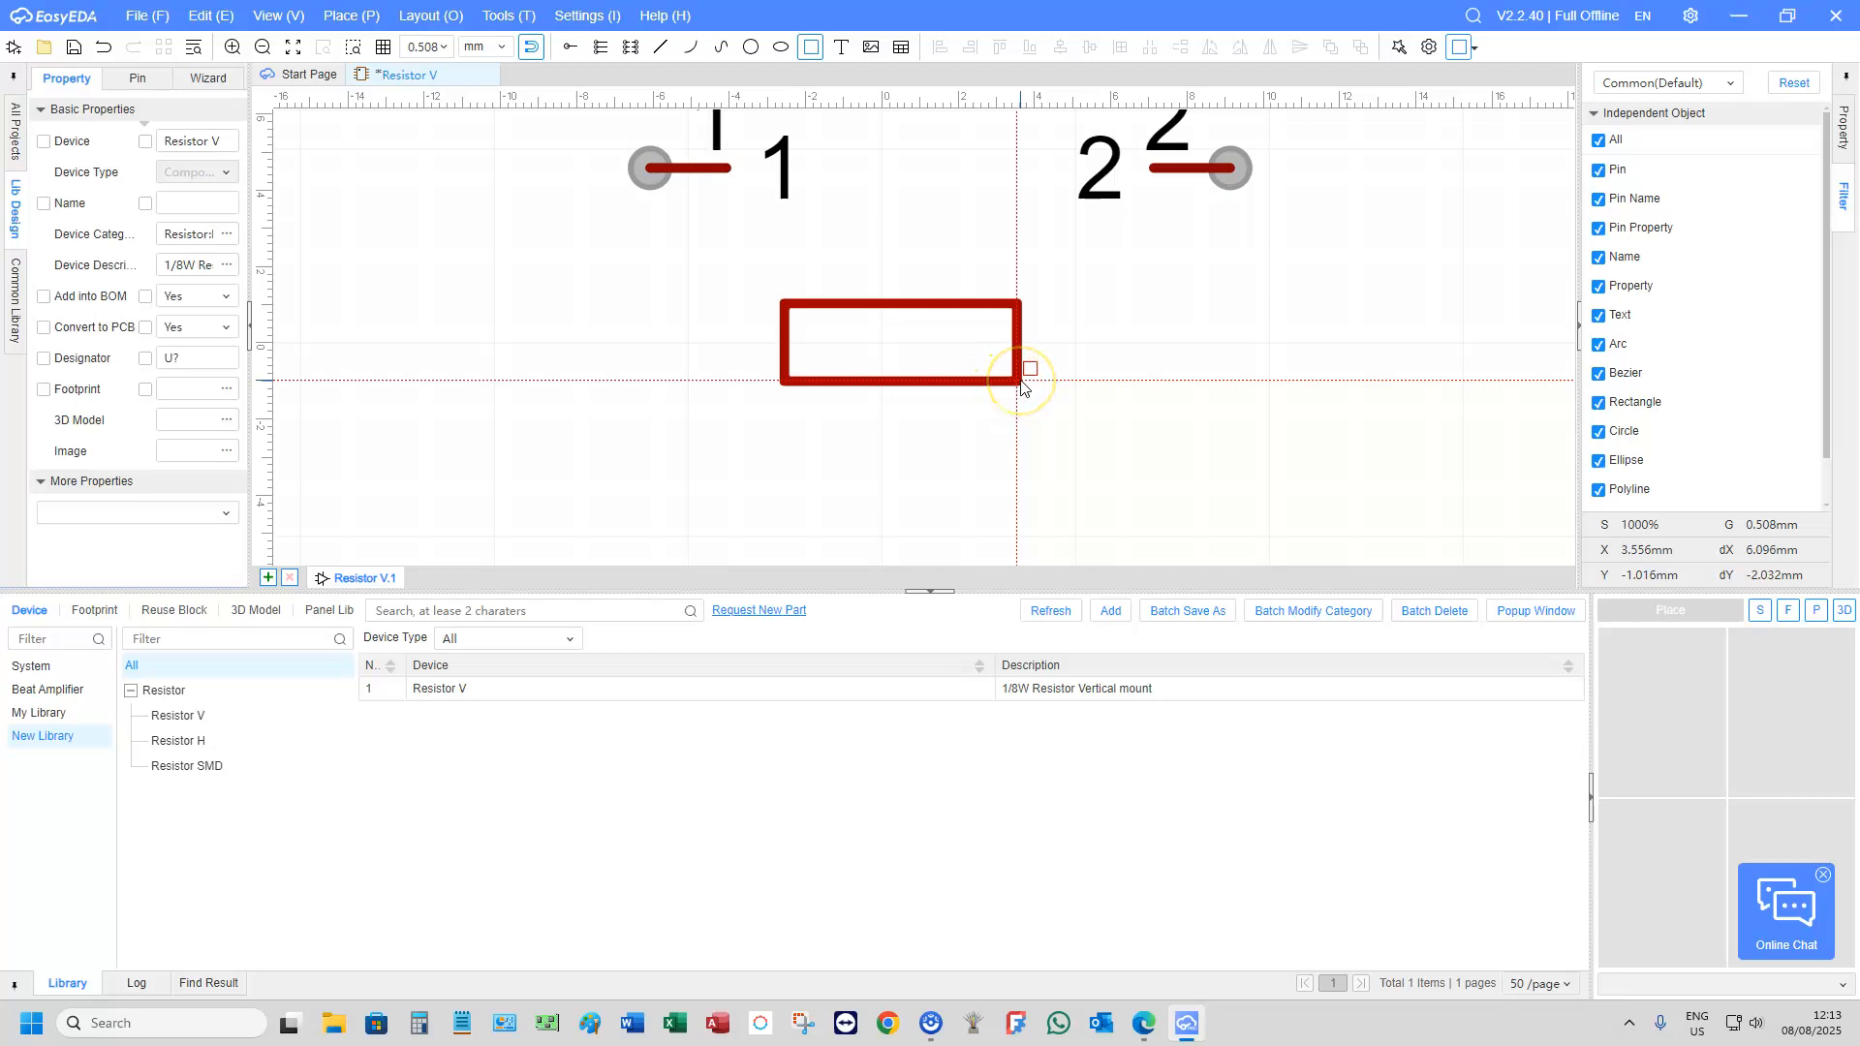
left_click(1032, 379)
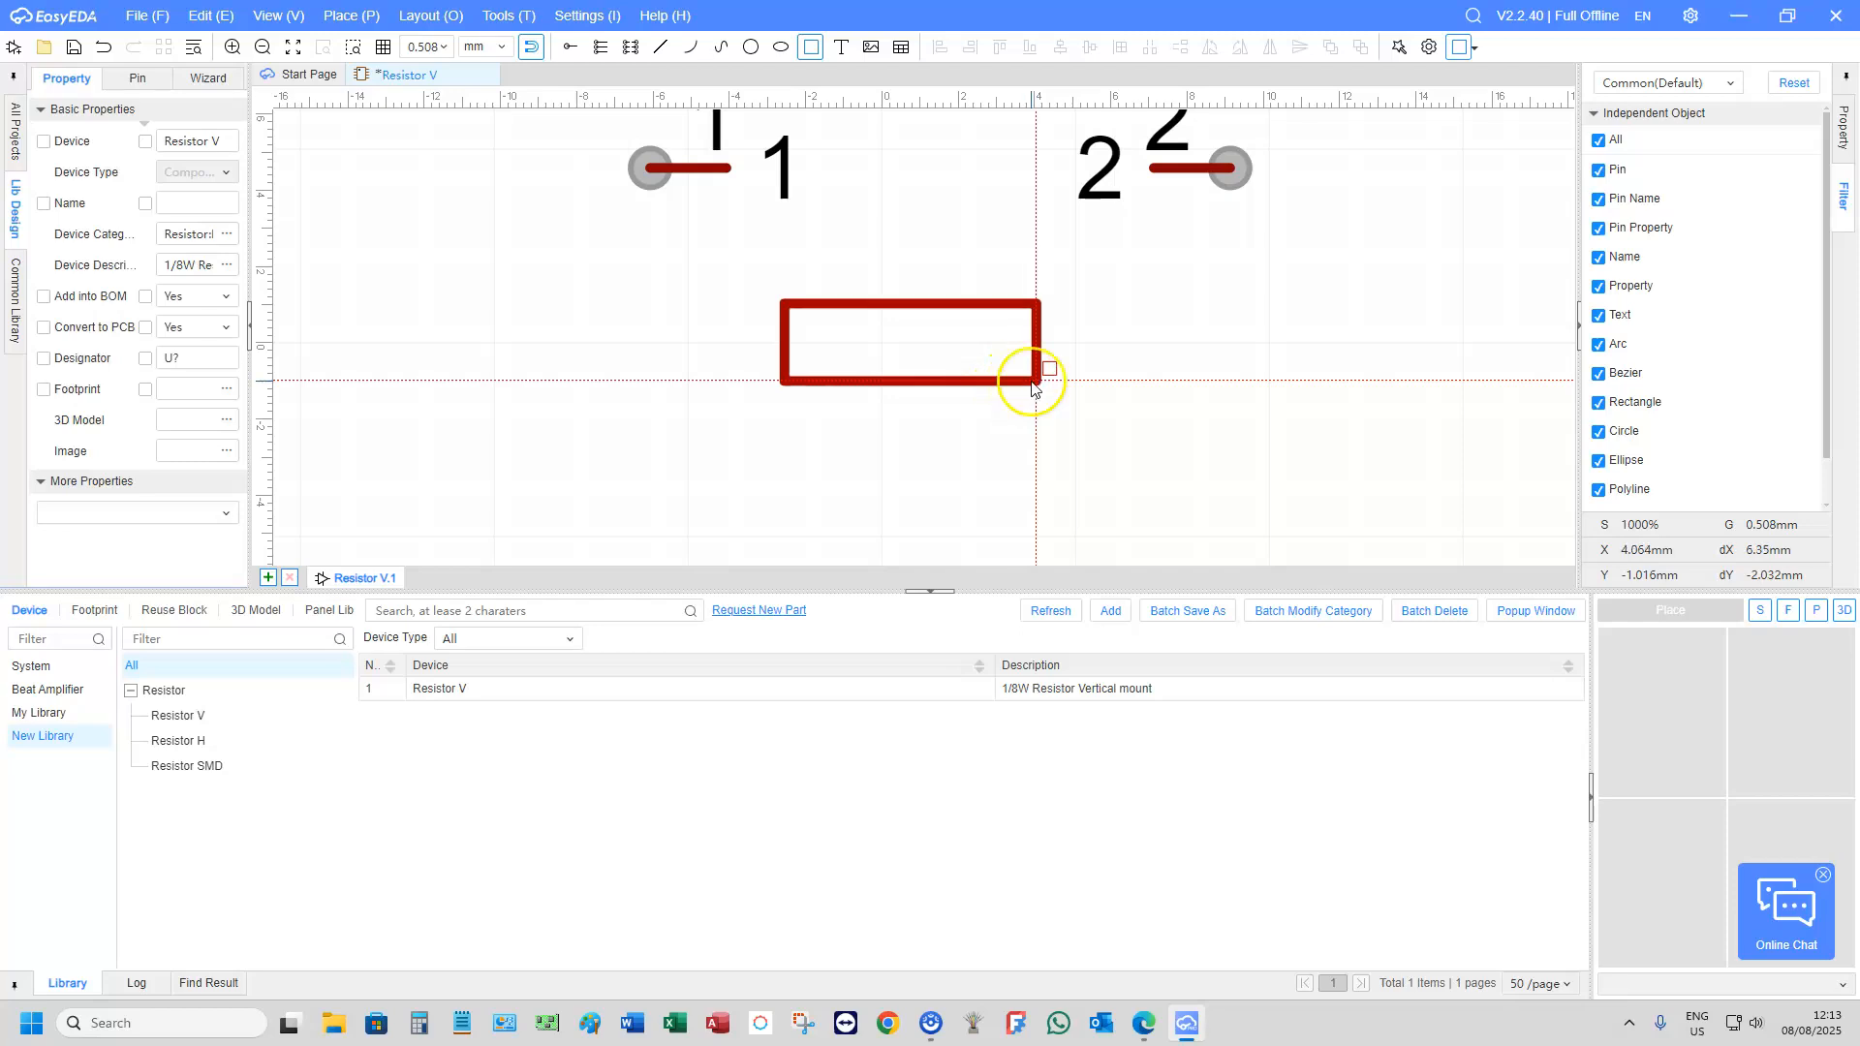
right_click(1001, 420)
left_click(821, 380)
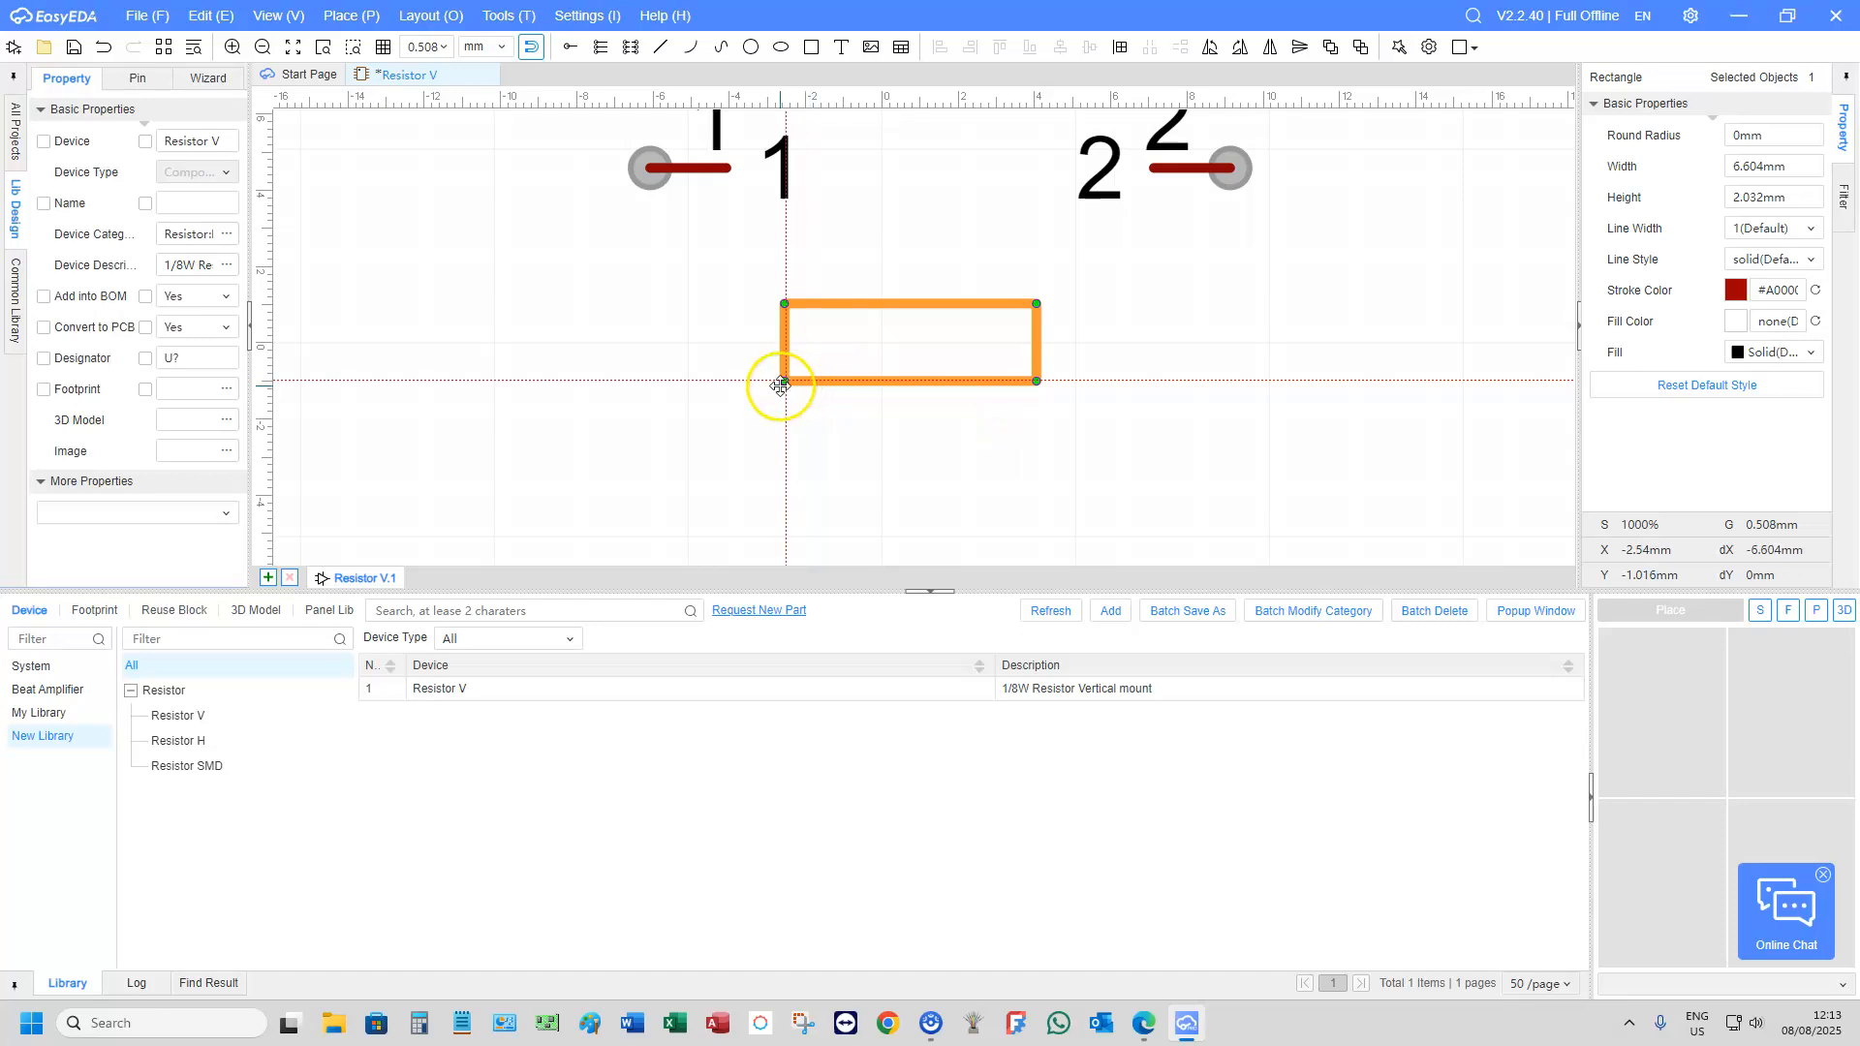
left_click_drag(784, 379, 724, 379)
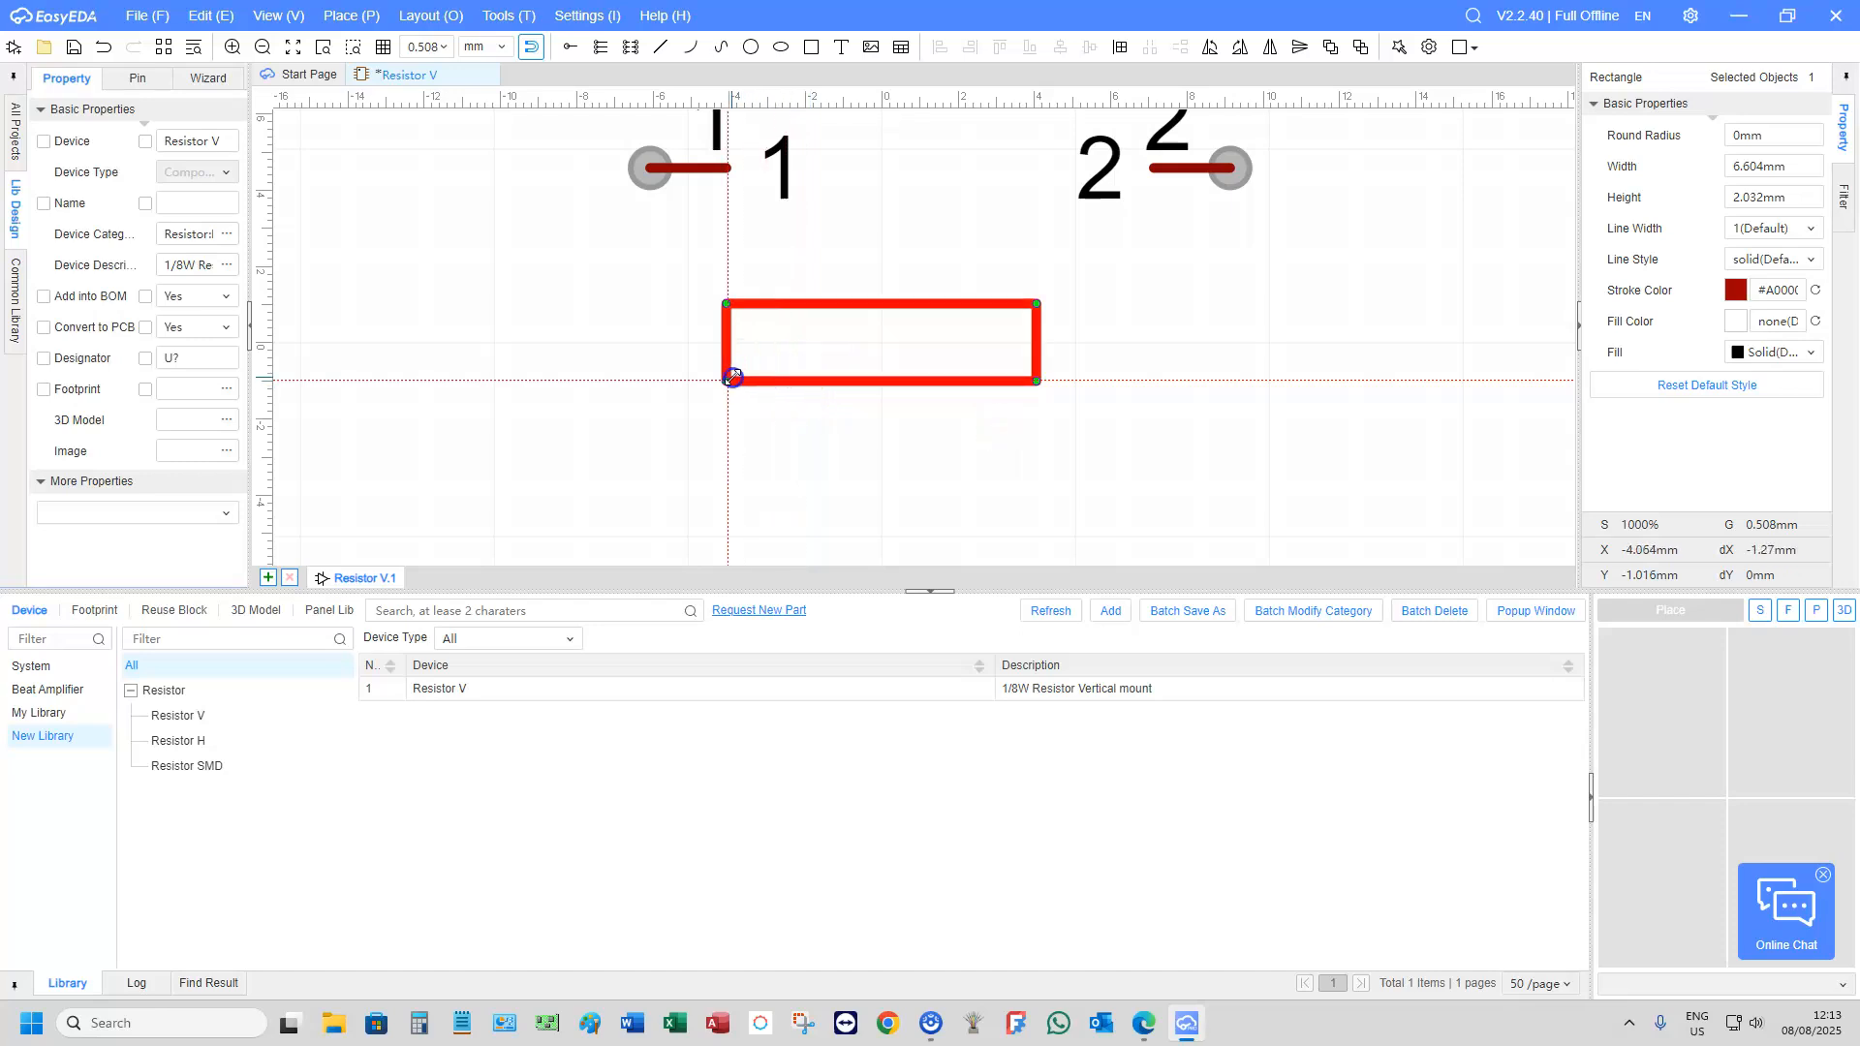
left_click(800, 443)
left_click(925, 486)
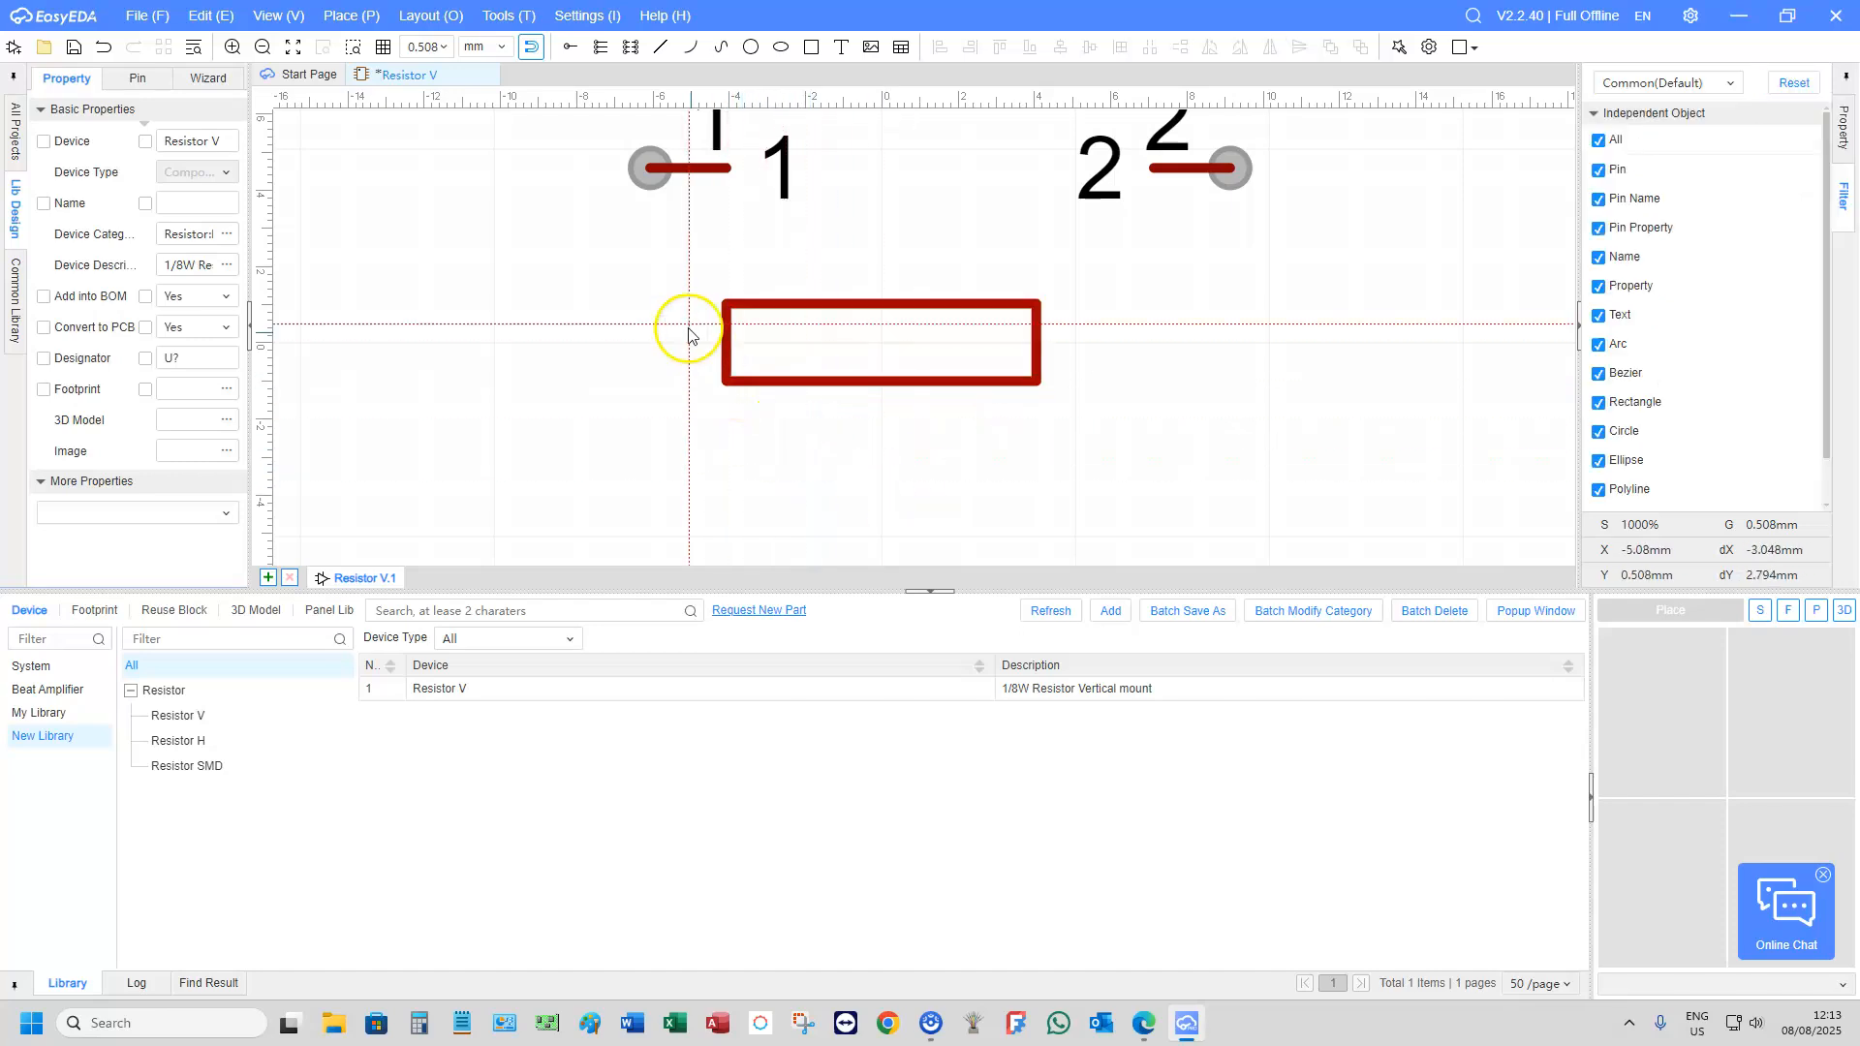
Attach pin 1 to the left edge and pin 2 to the right edge of the rectangle, centred vertically
scroll(729, 240, "down", 3)
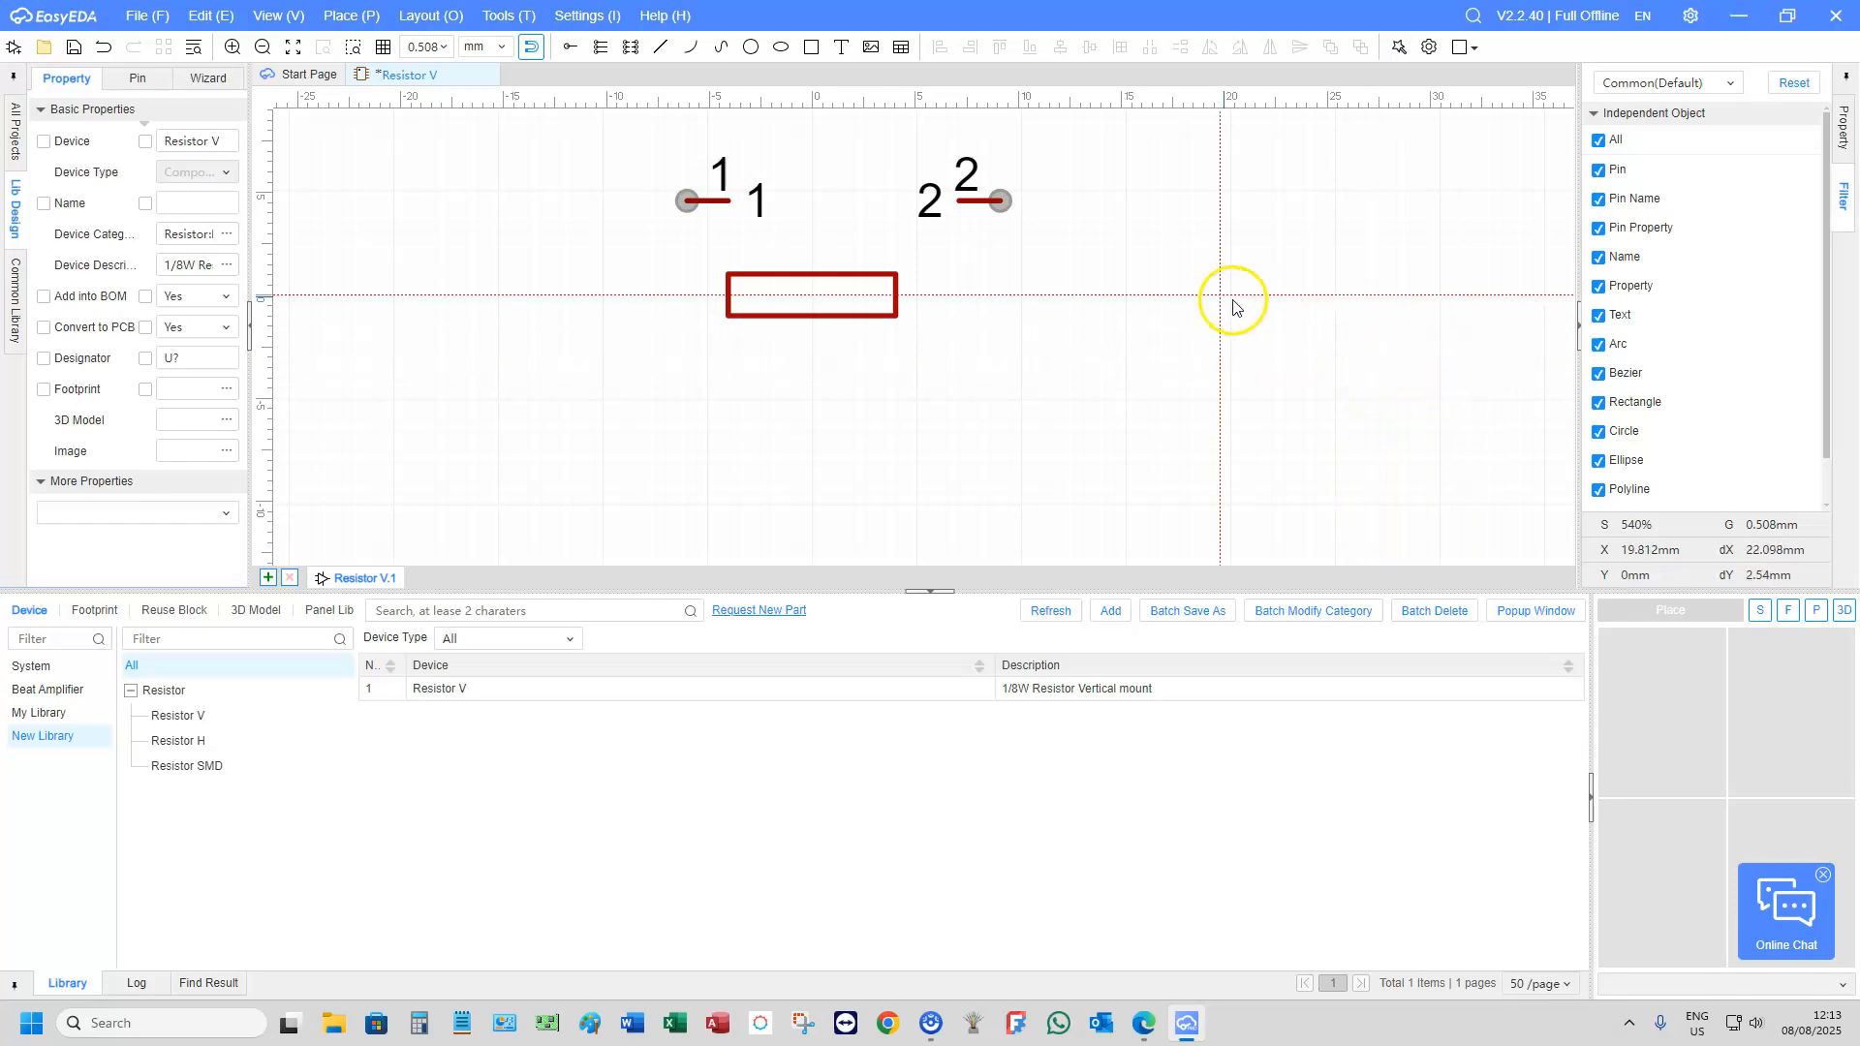
right_click(585, 248)
left_click_drag(701, 198, 711, 295)
left_click(689, 332)
scroll(981, 201, "up", 3)
left_click_drag(980, 201, 867, 369)
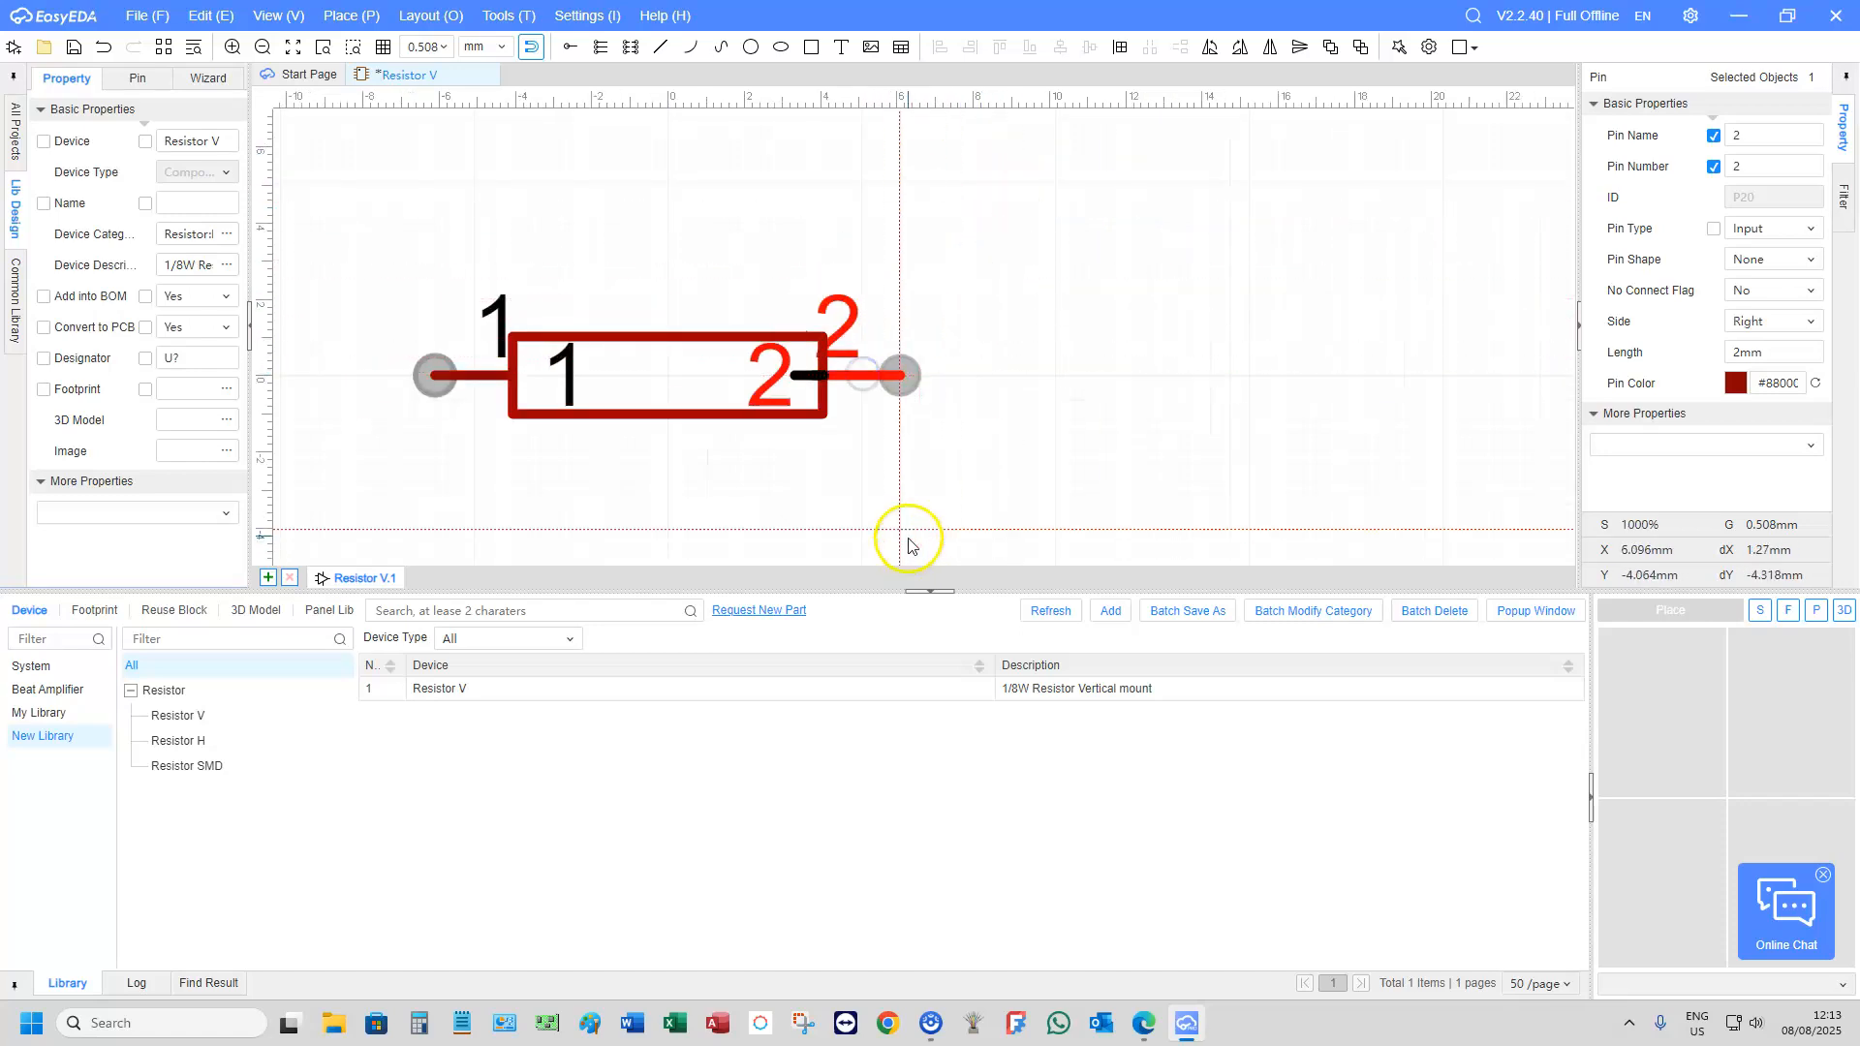
left_click(706, 485)
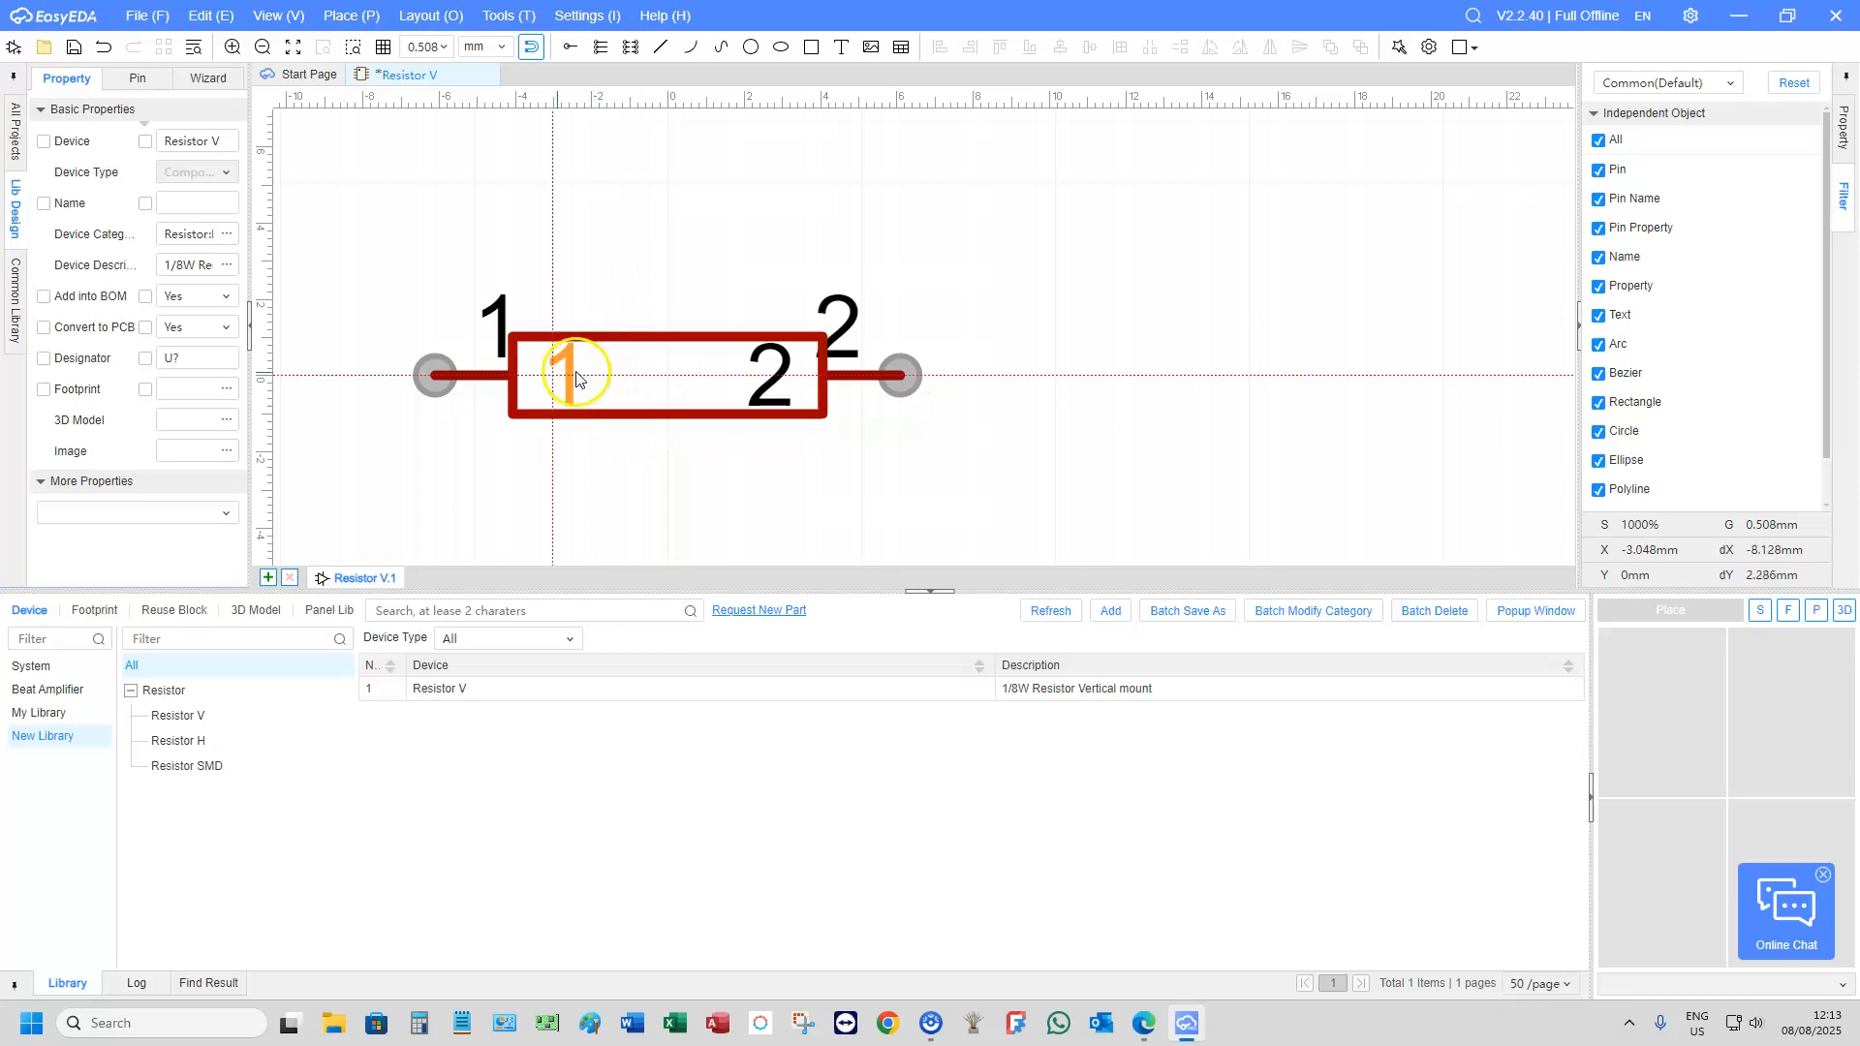
Hide the pin names of both pins, keeping their pin numbers displayed
left_click(473, 383)
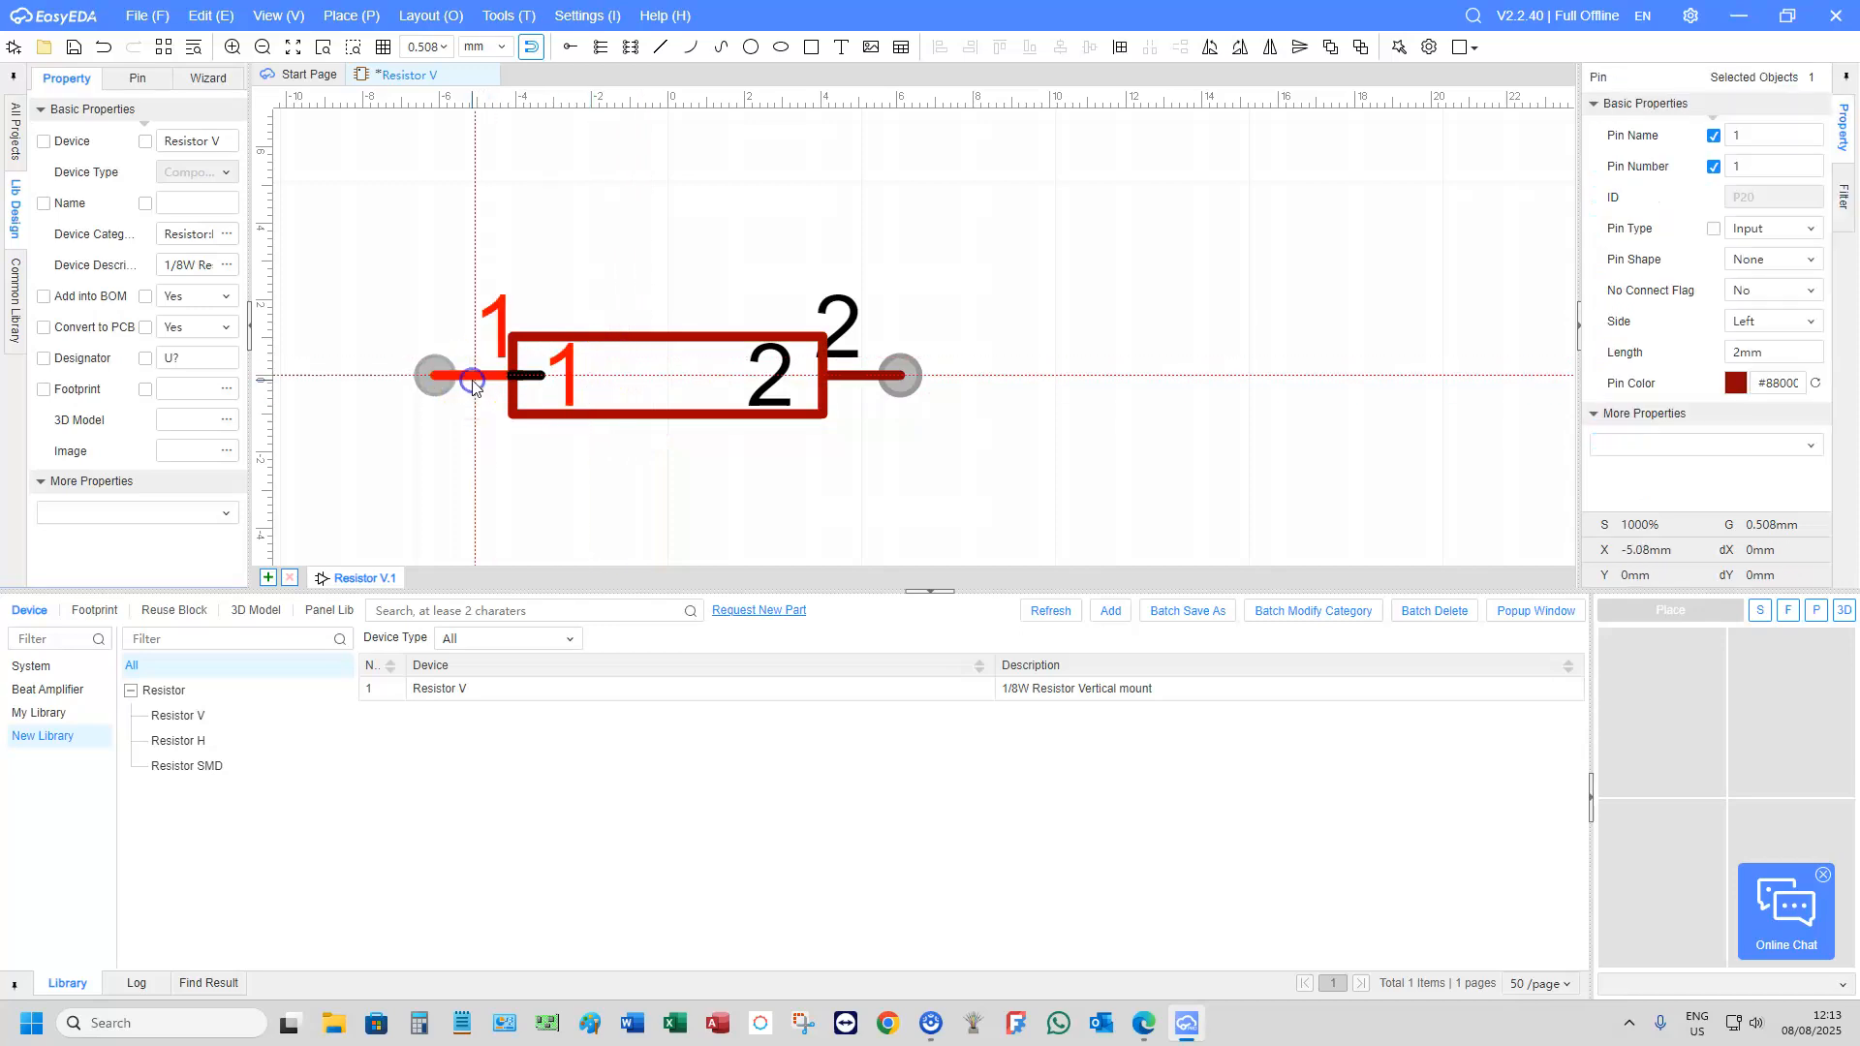
left_click(879, 376, "ctrl")
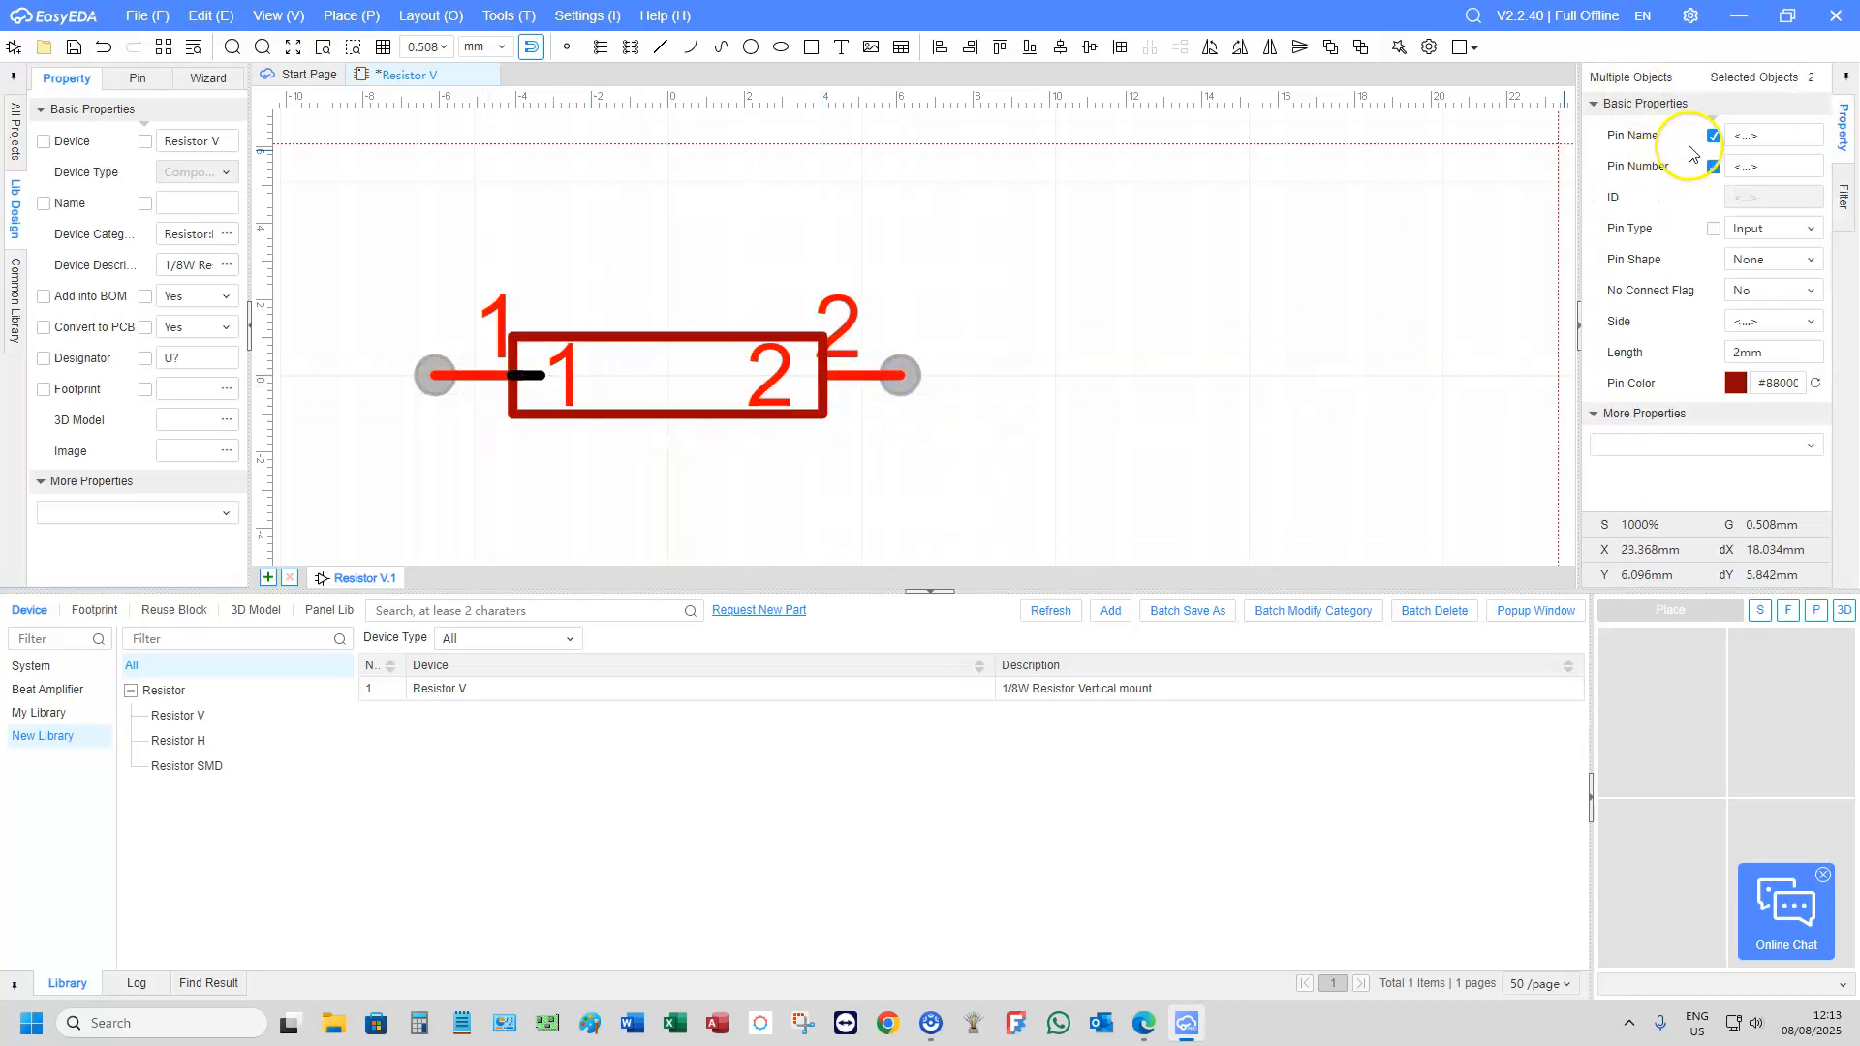
left_click(1713, 136)
left_click(483, 378)
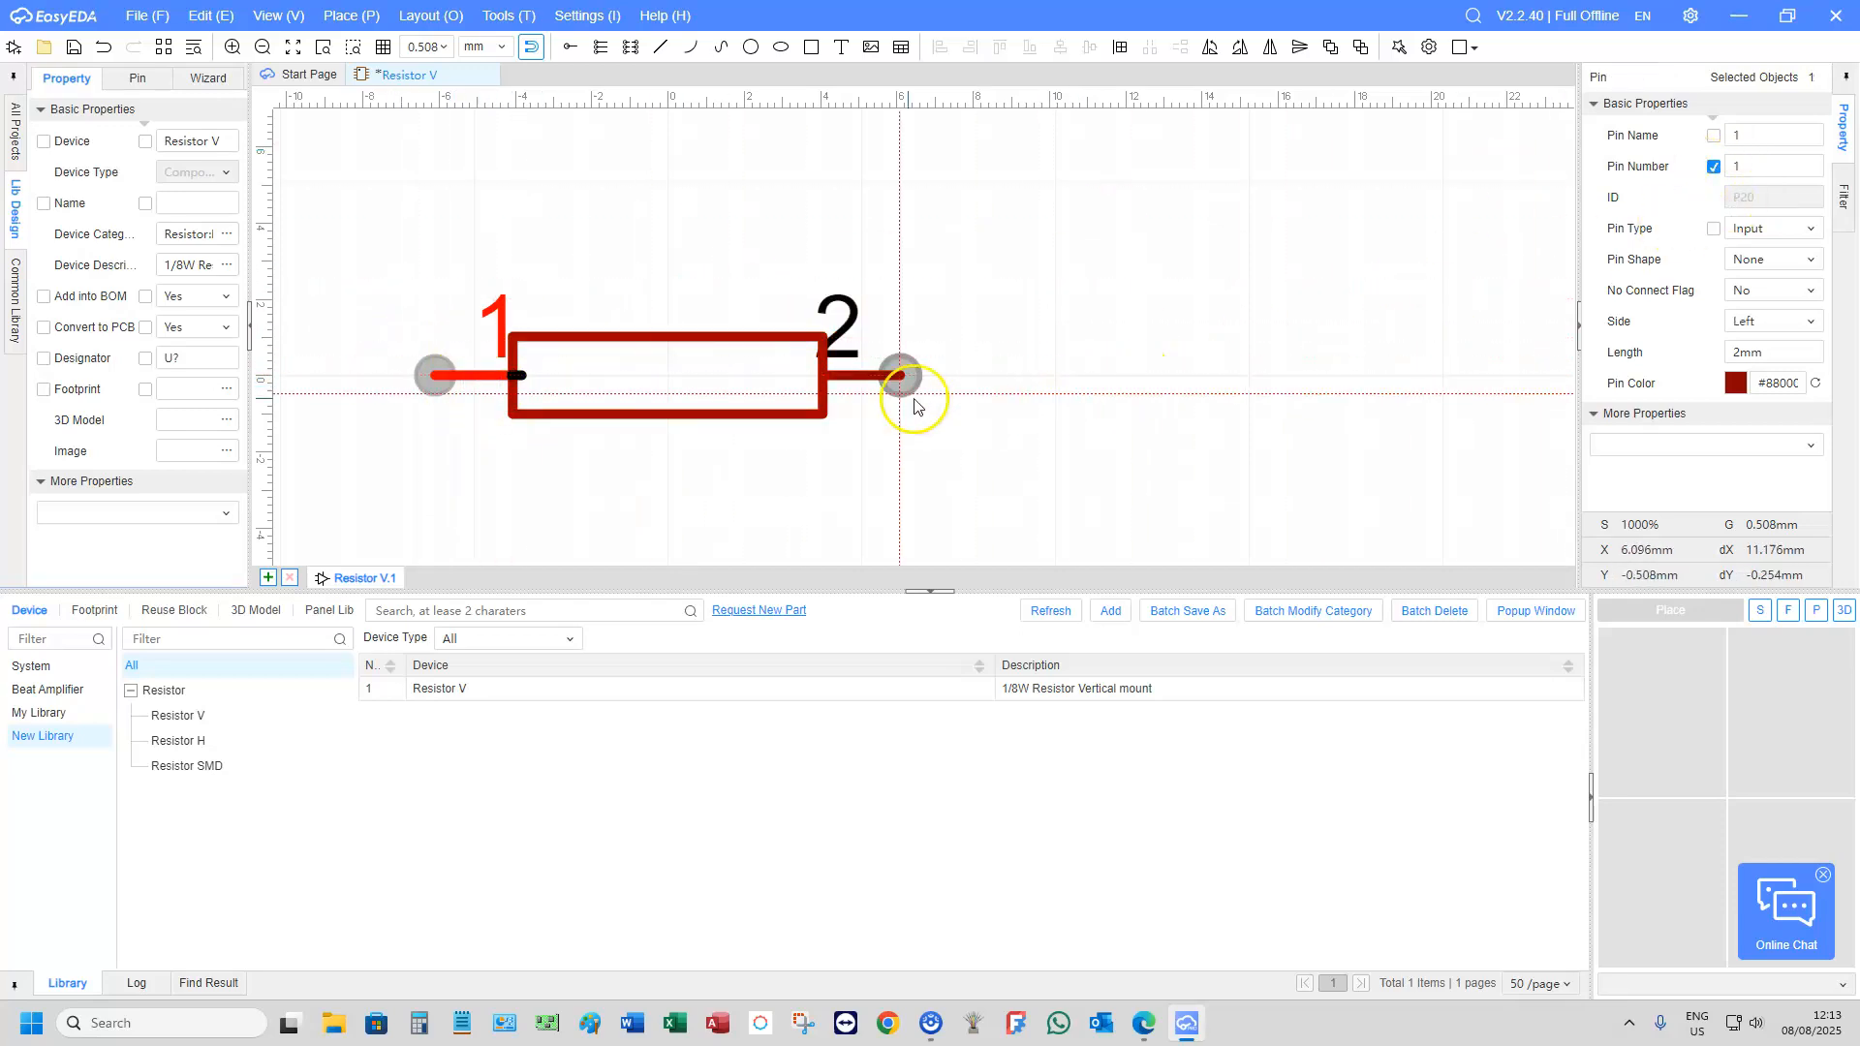
left_click(854, 378)
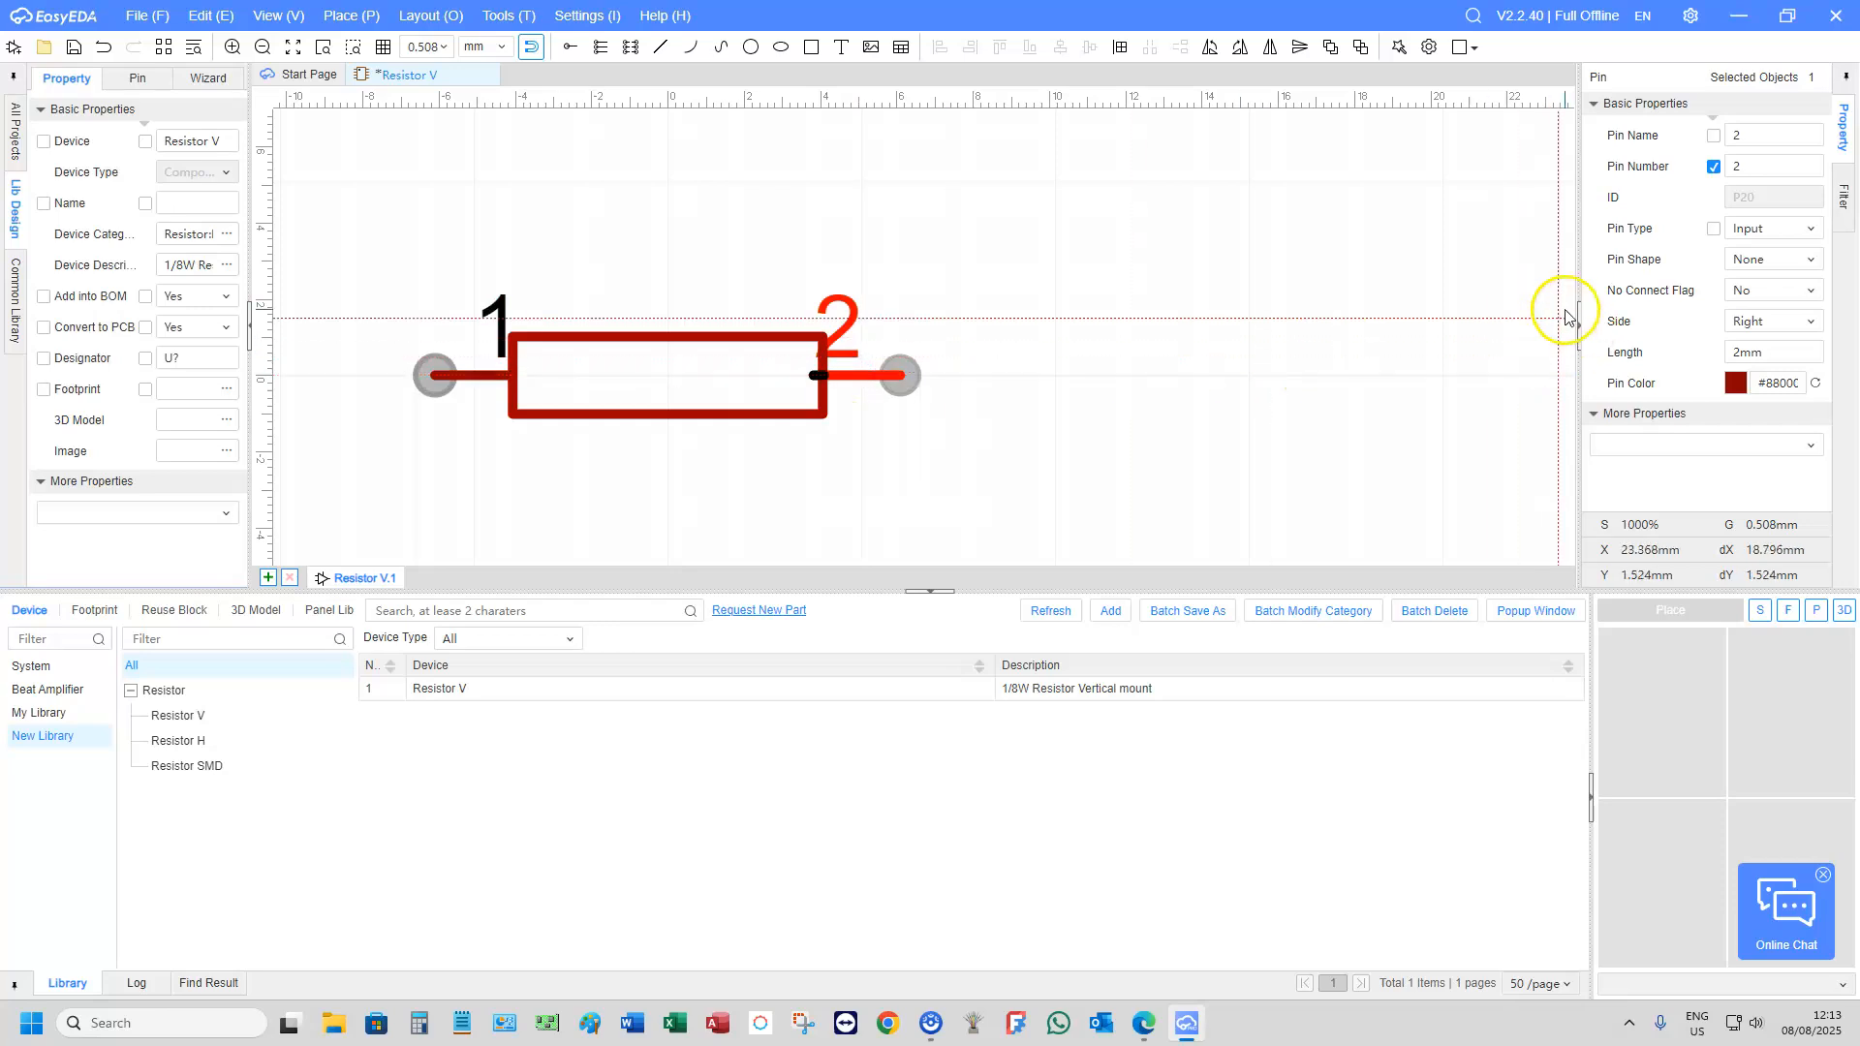
Move the pin numbers 1 and 2 outward so they sit above the outer ends of their pins
scroll(1392, 308, "down", 3)
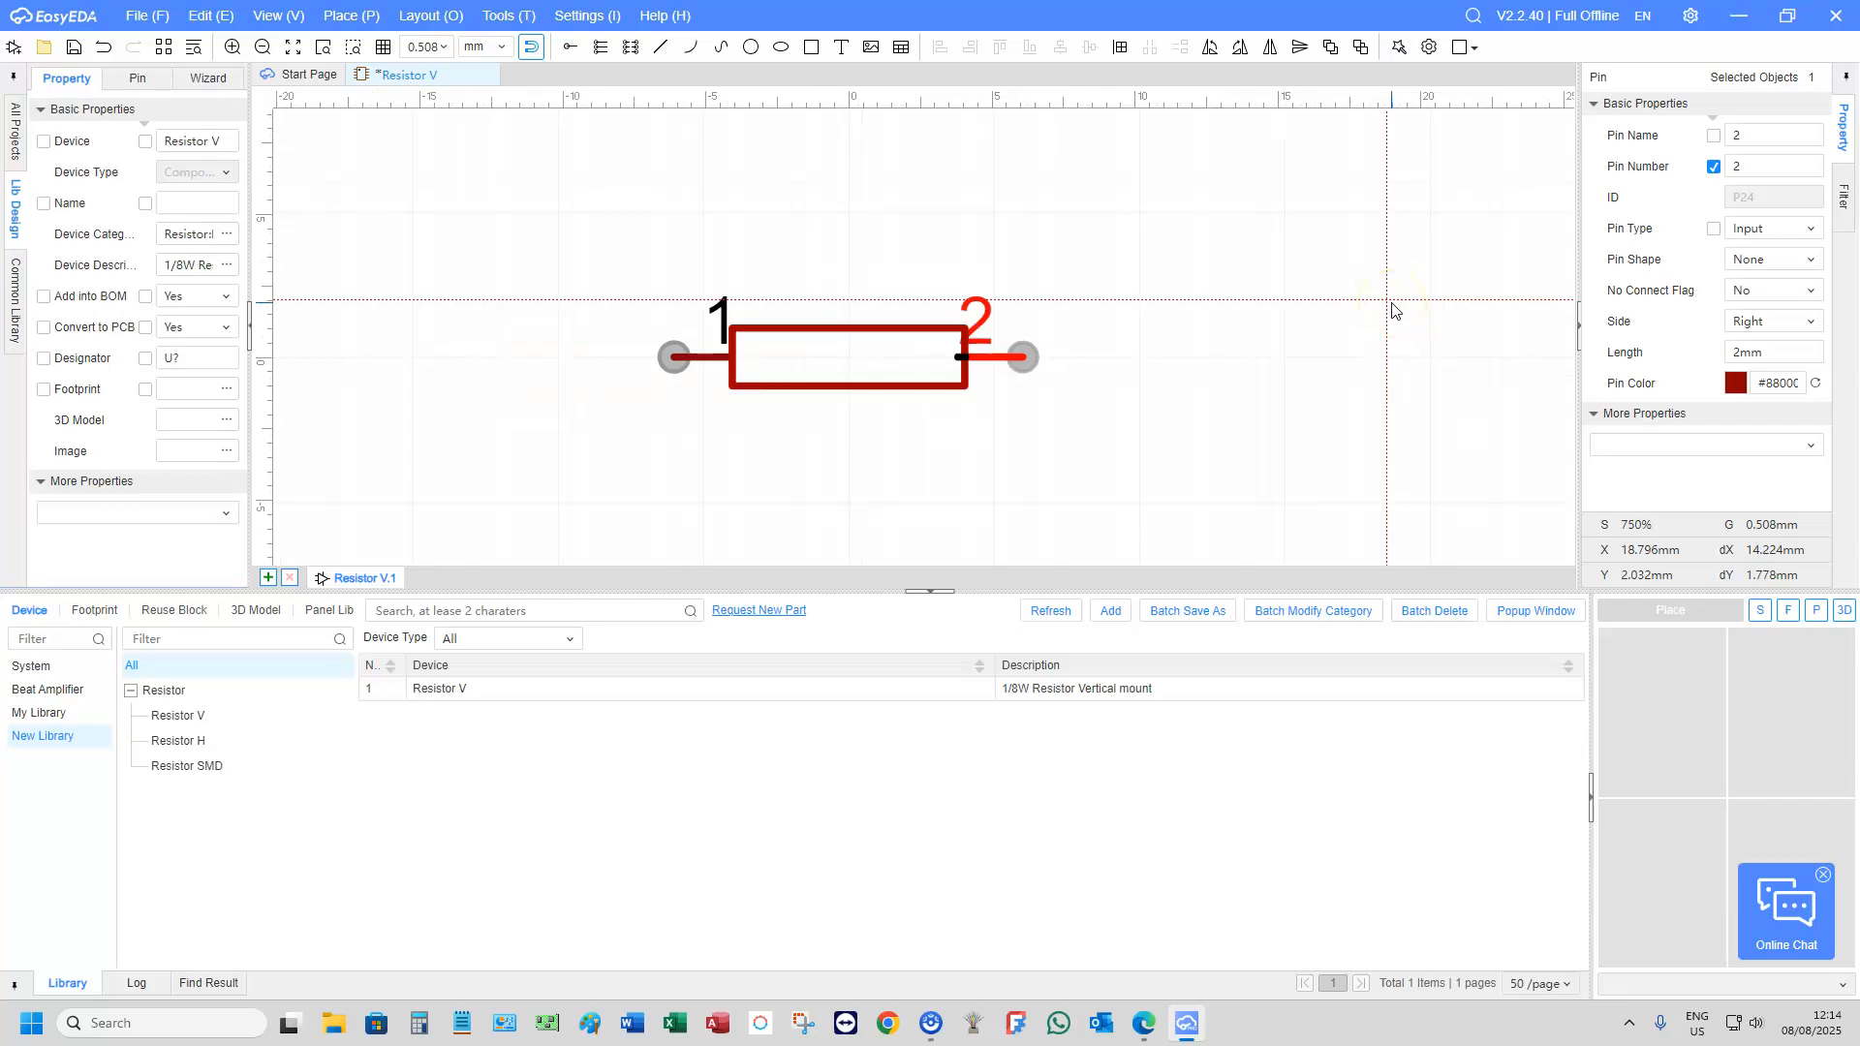
scroll(1246, 311, "up", 3)
left_click_drag(1117, 331, 1167, 319)
left_click_drag(860, 323, 813, 302)
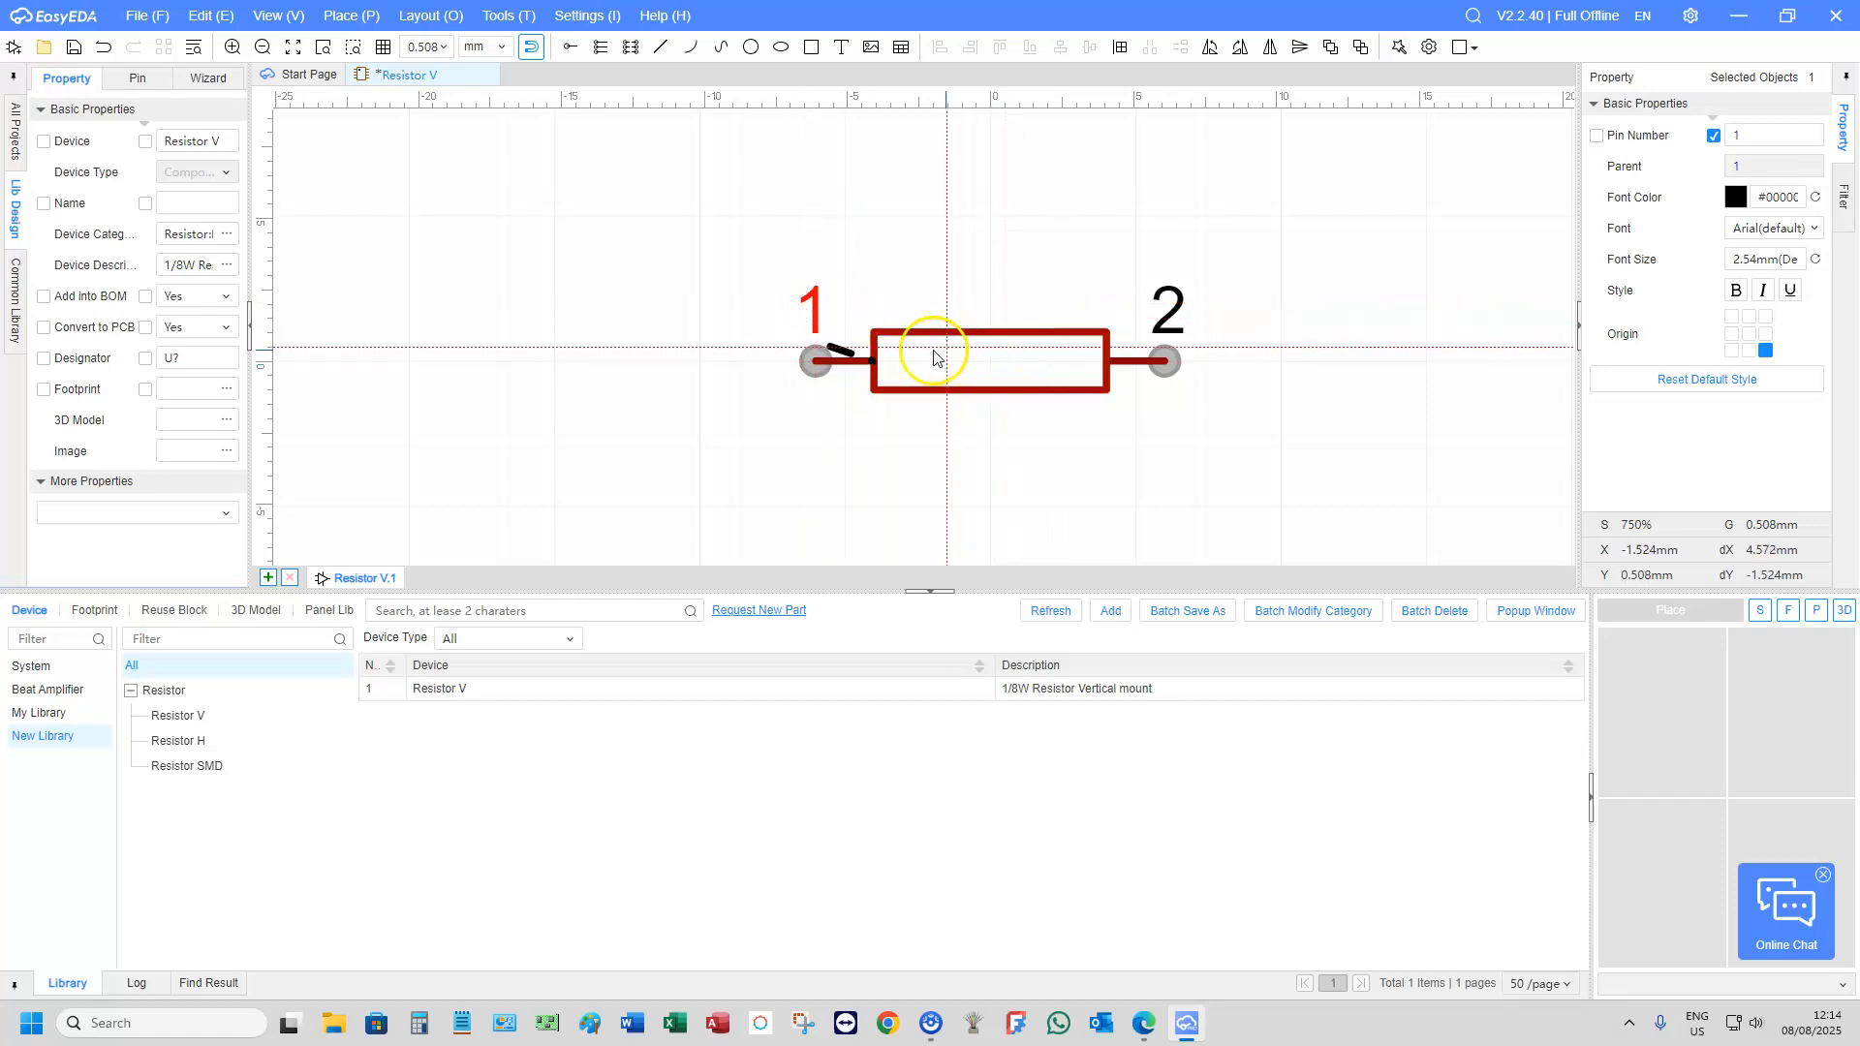
Set the font size of both pin numbers to 1.5 mm
left_click(1171, 292, "ctrl")
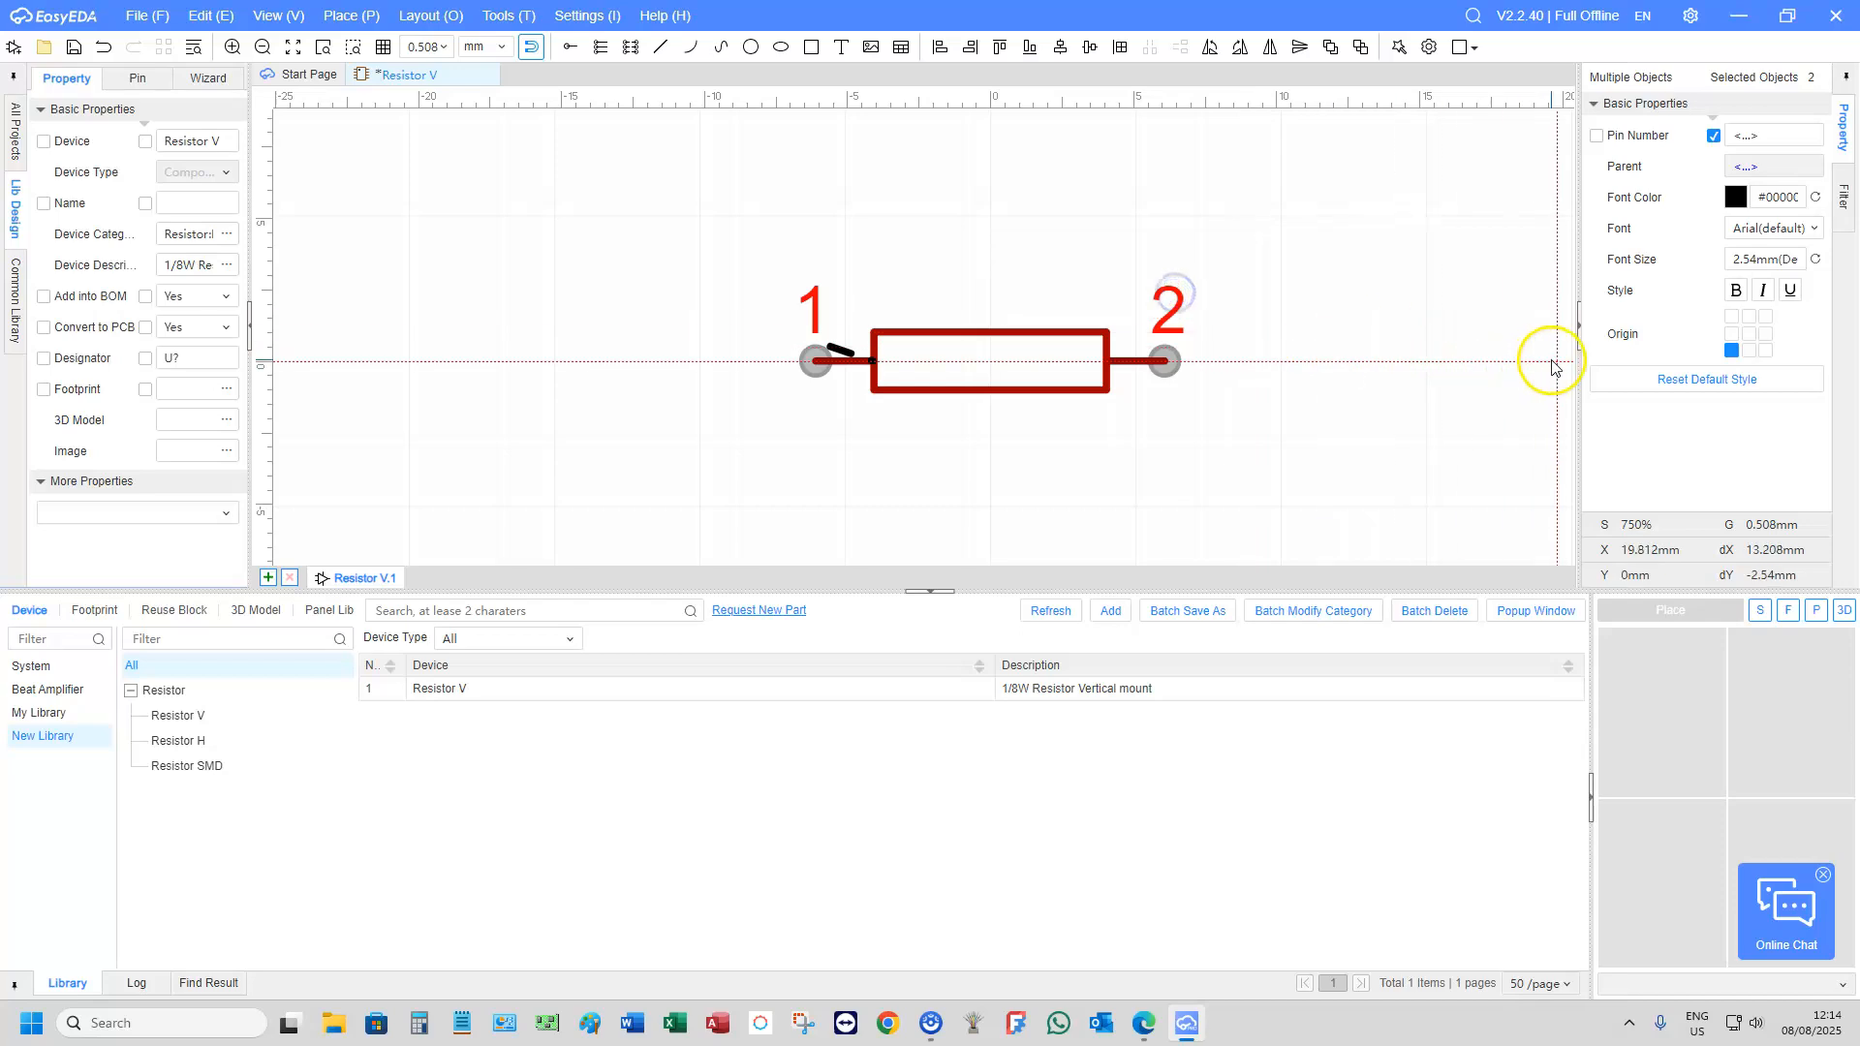
double_click(1765, 259)
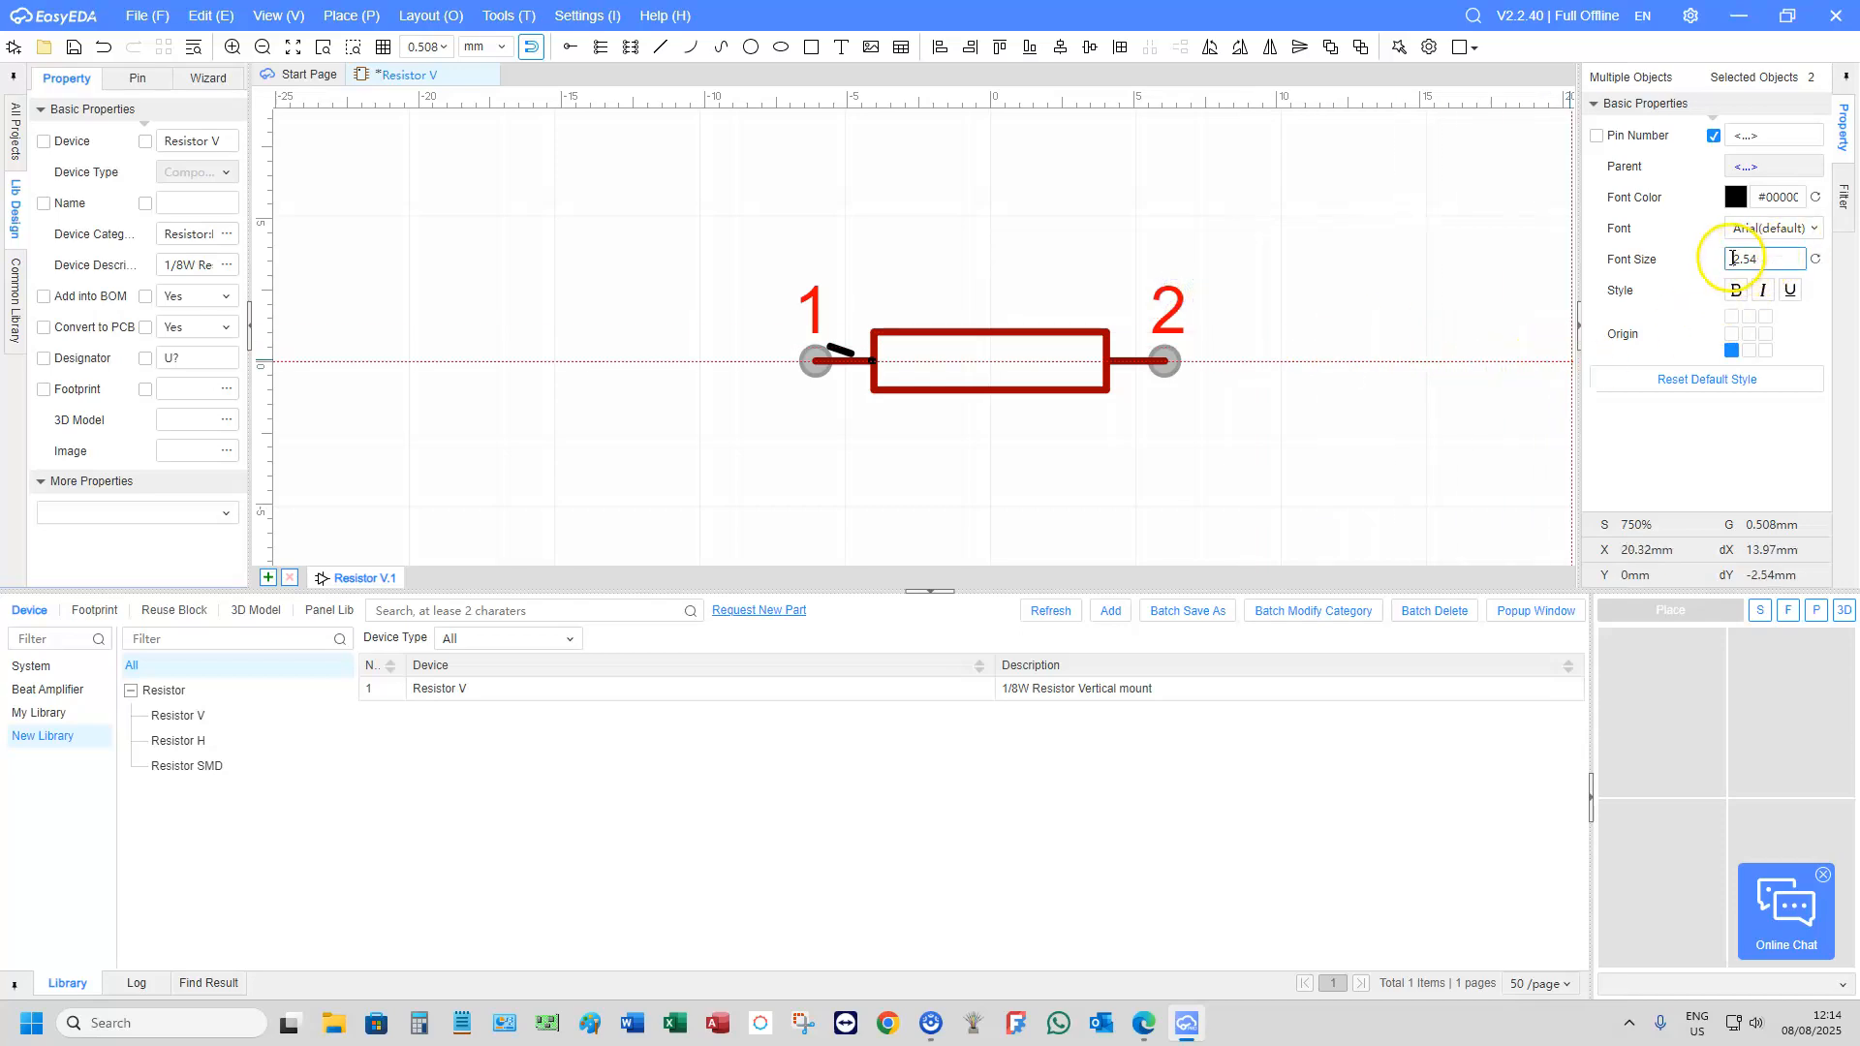
type("1.5")
key("Return")
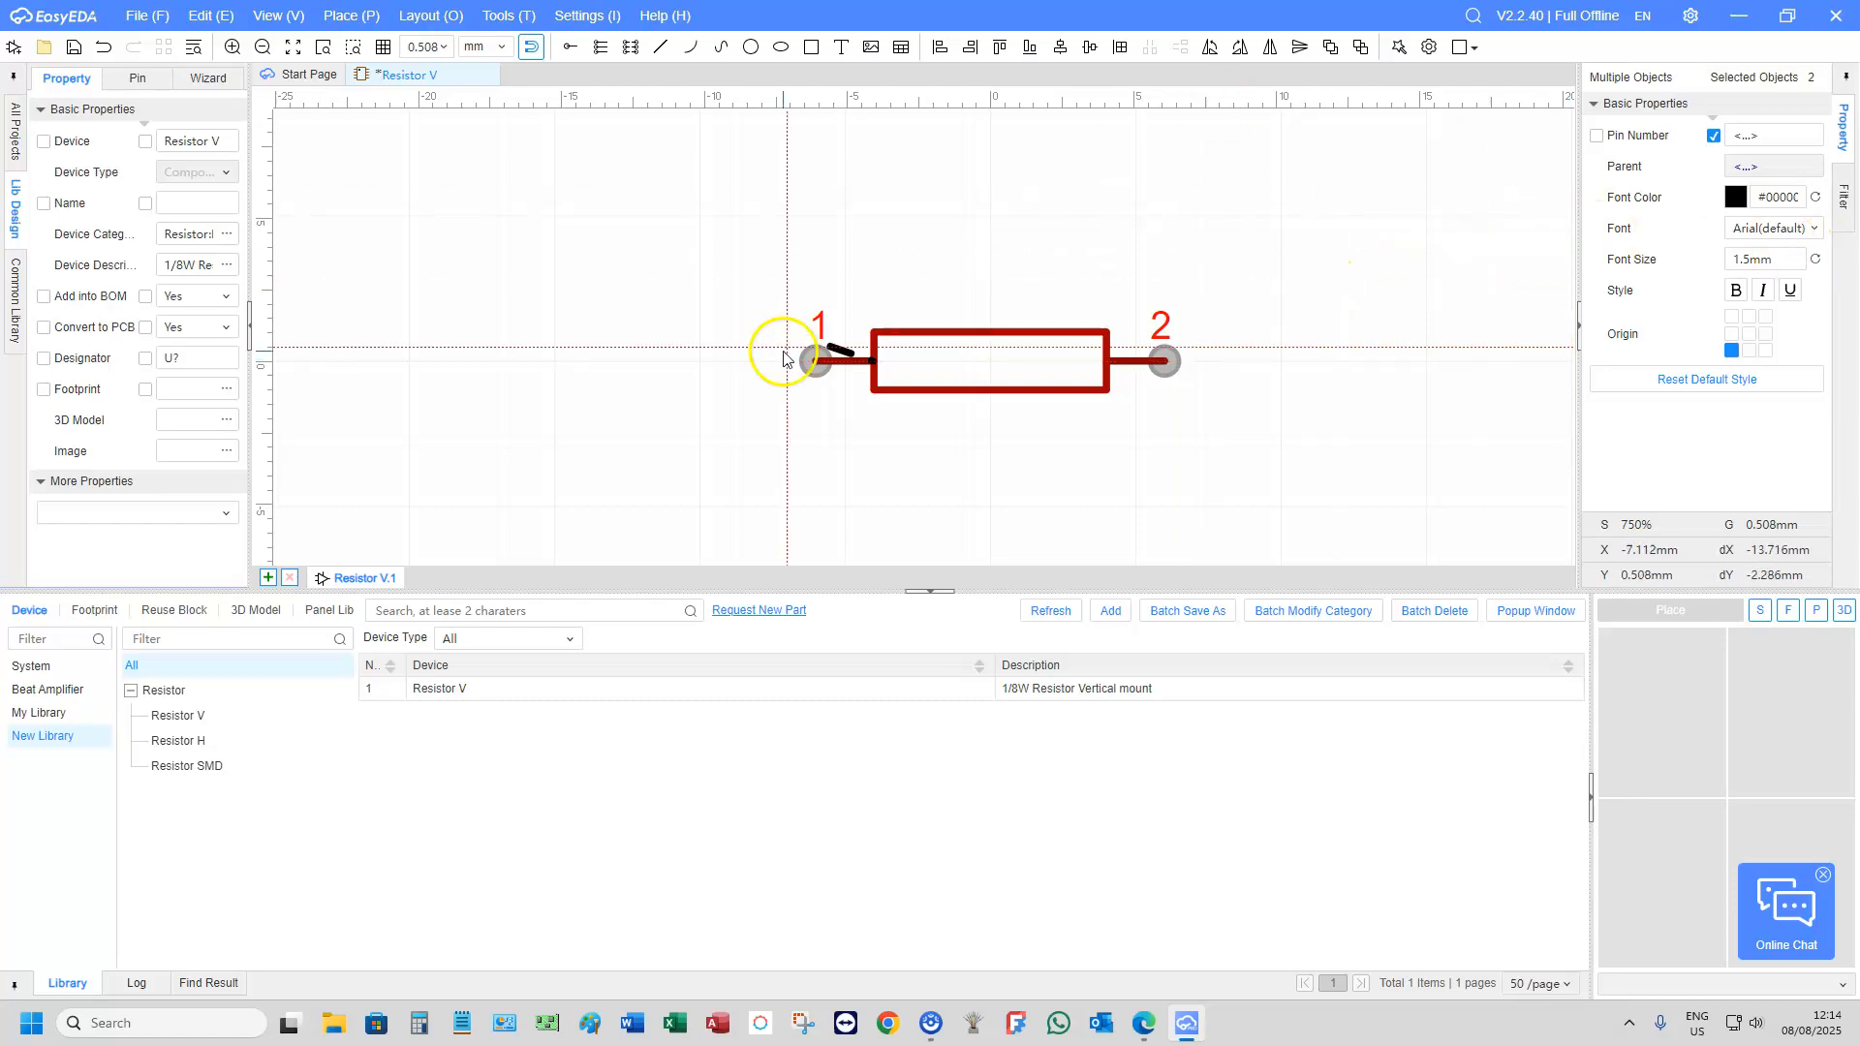
Reposition the resized pin numbers slightly above the pin ends and save the Resistor V symbol
left_click(816, 322)
left_click_drag(815, 322, 809, 311)
left_click(1147, 305)
left_click_drag(1155, 304, 1169, 305)
left_click(1087, 462)
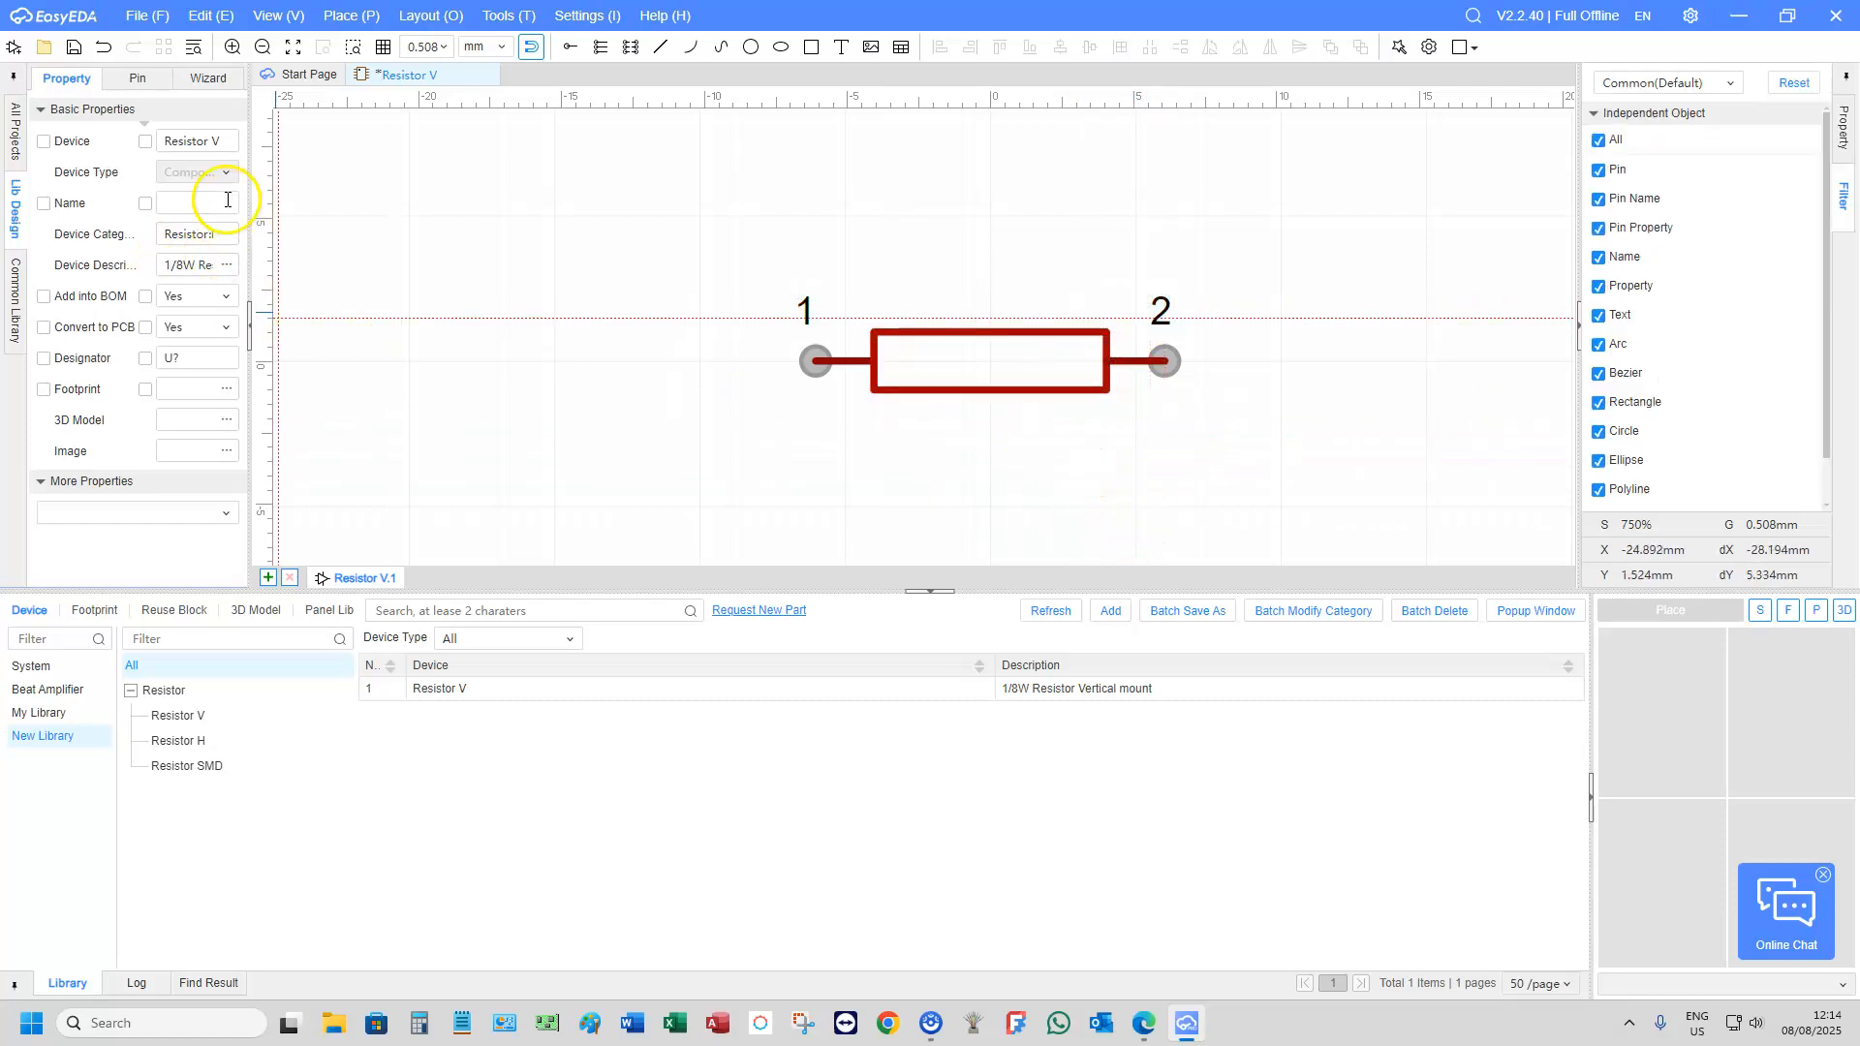
left_click(74, 47)
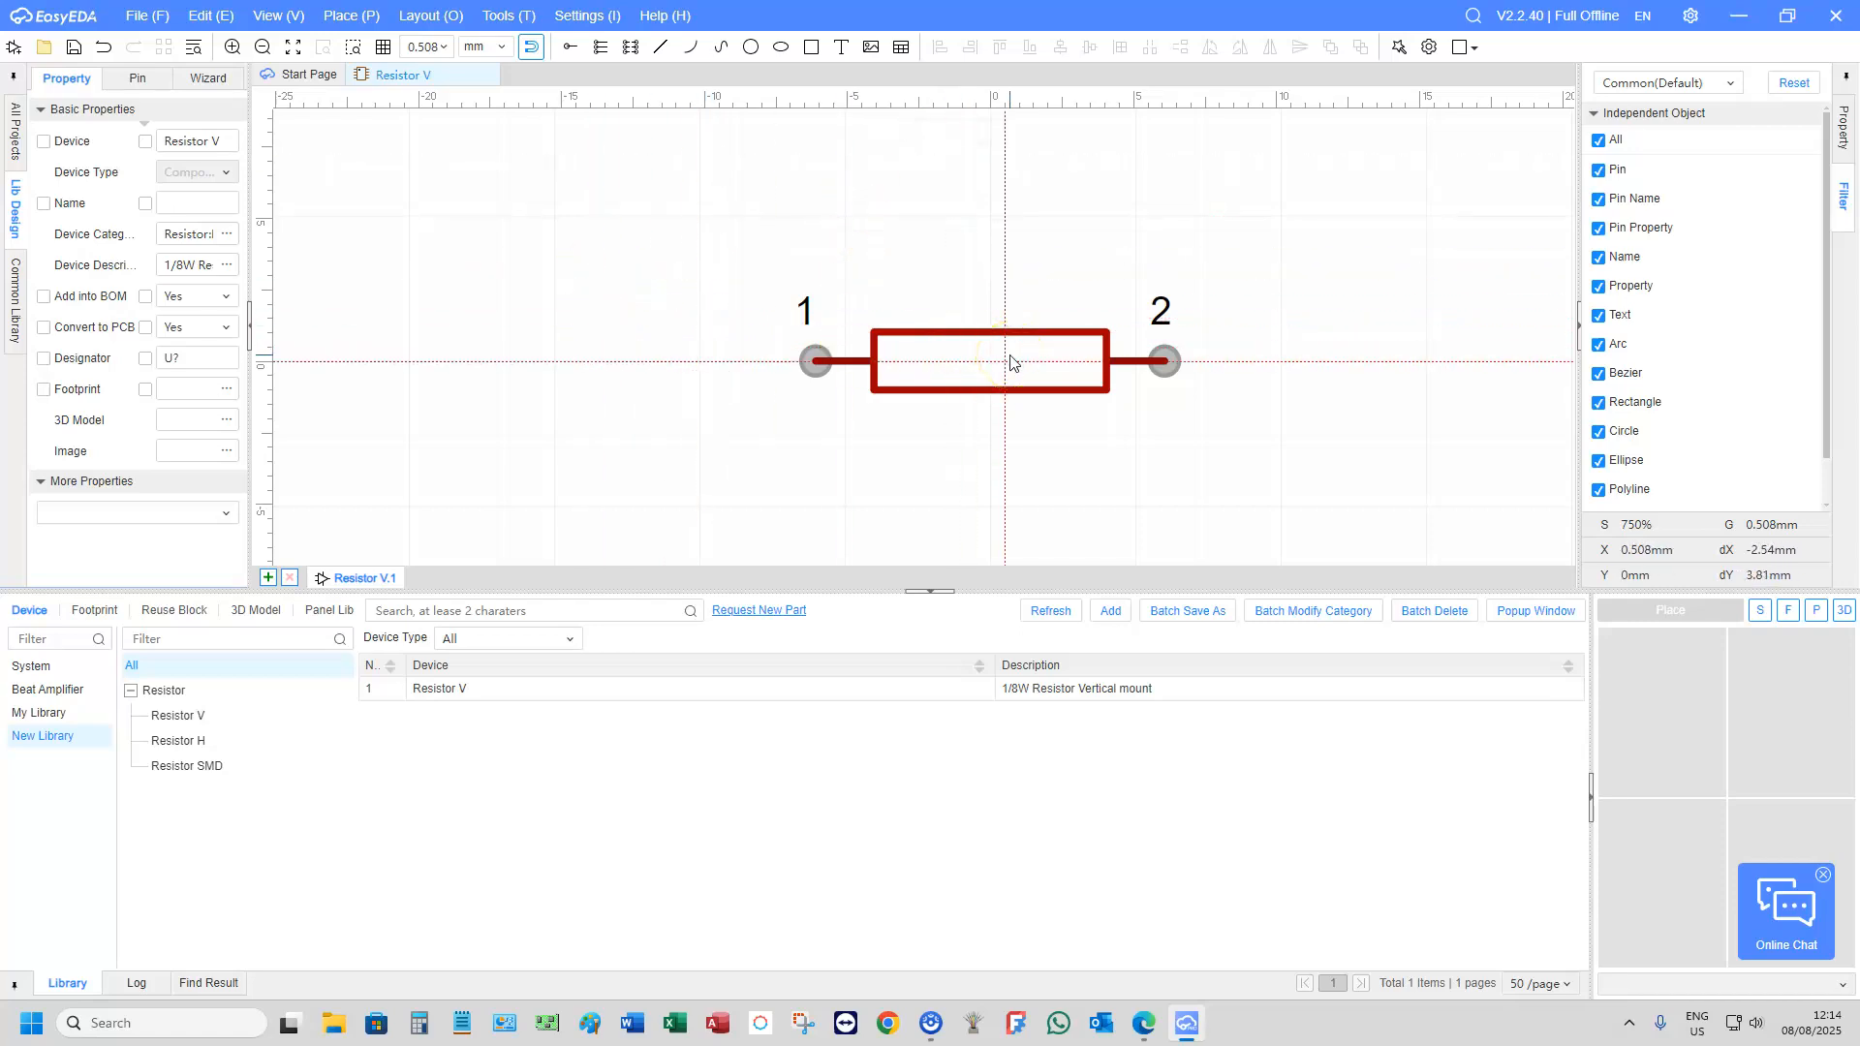
Copy the complete Resistor V symbol, including its body and both pins, with the Resistor H category selected in the library
left_click(176, 742)
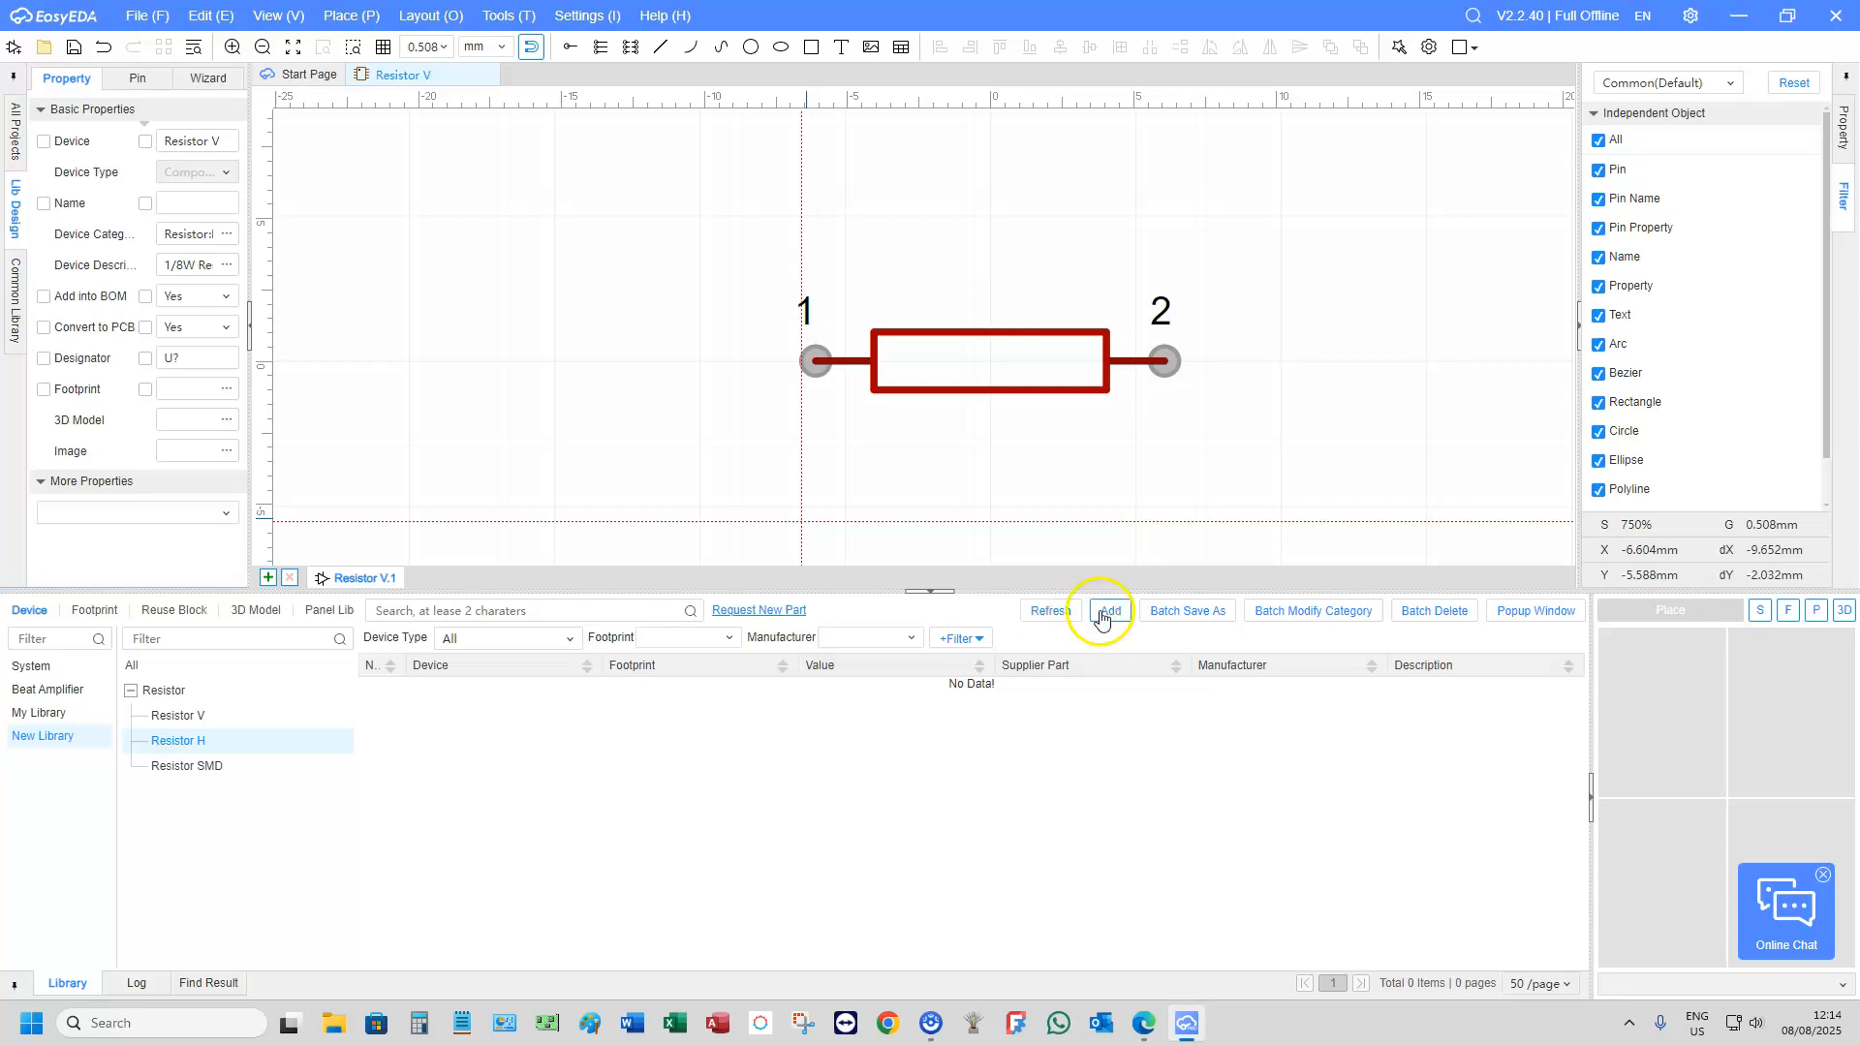
left_click_drag(670, 237, 1408, 482)
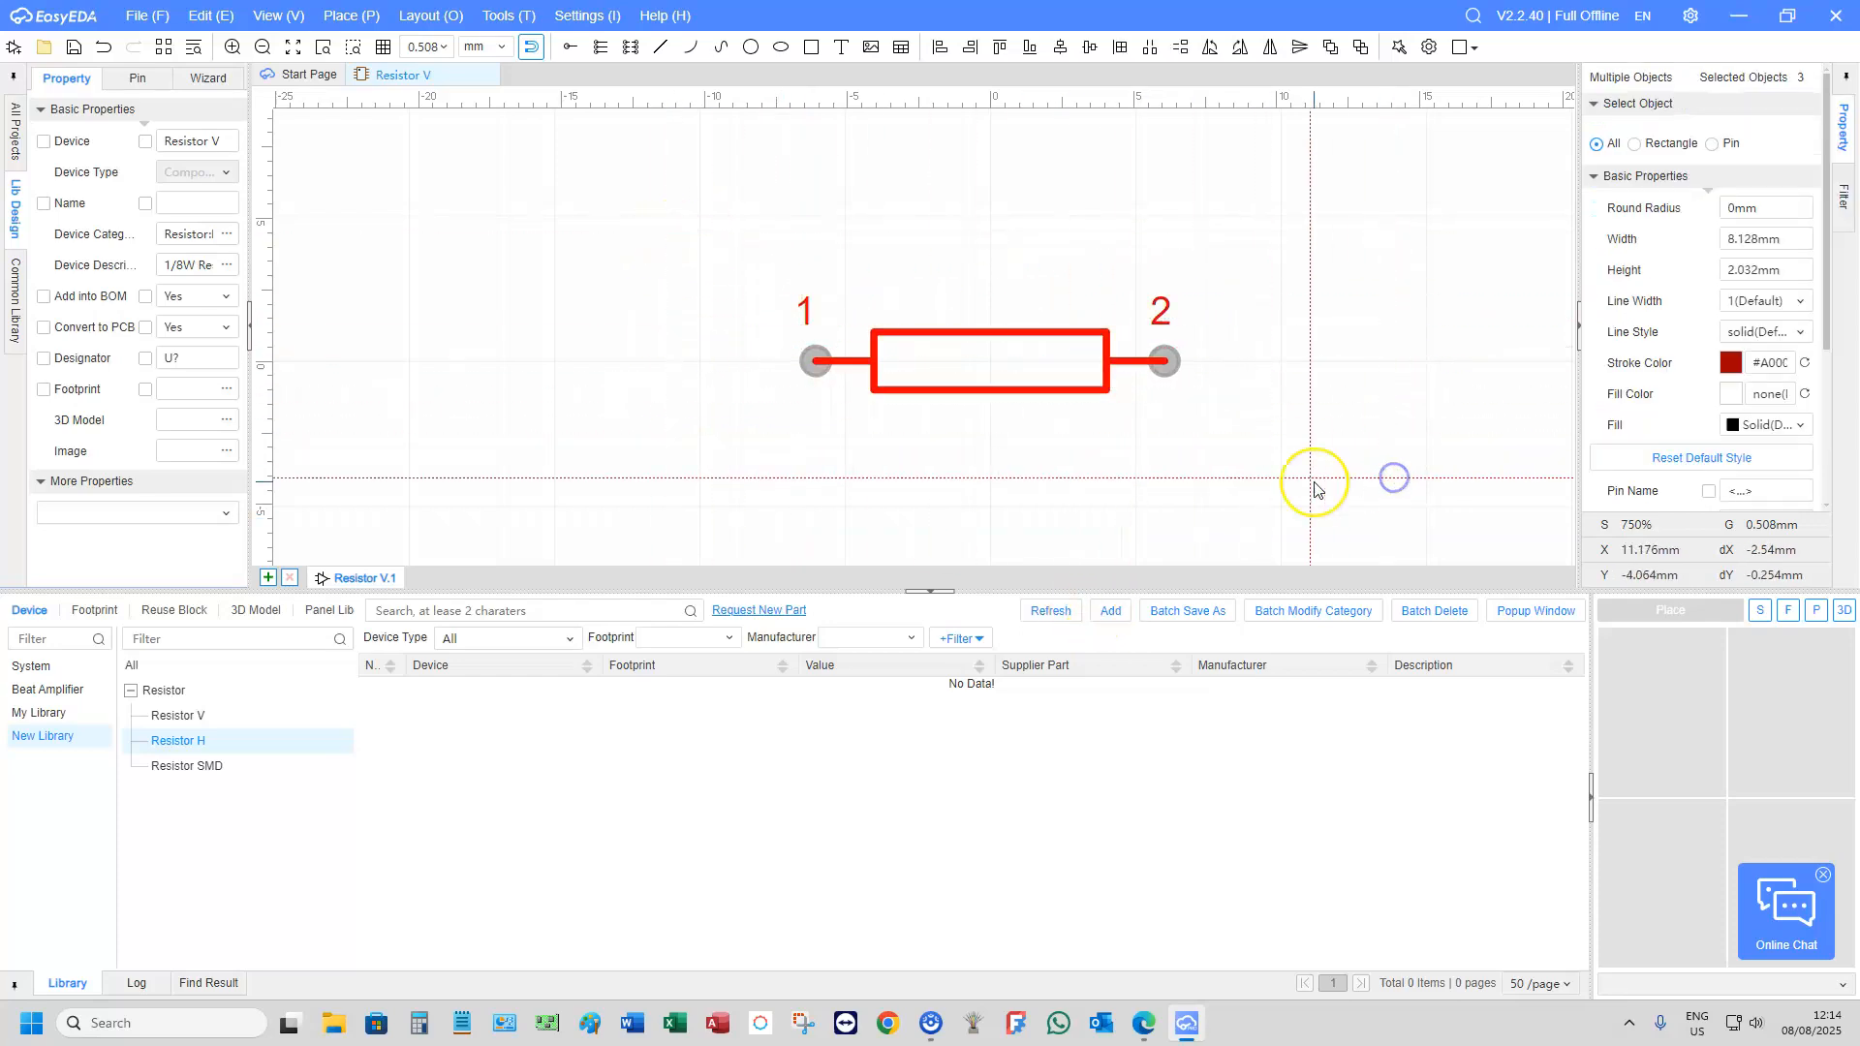
key("ctrl+c")
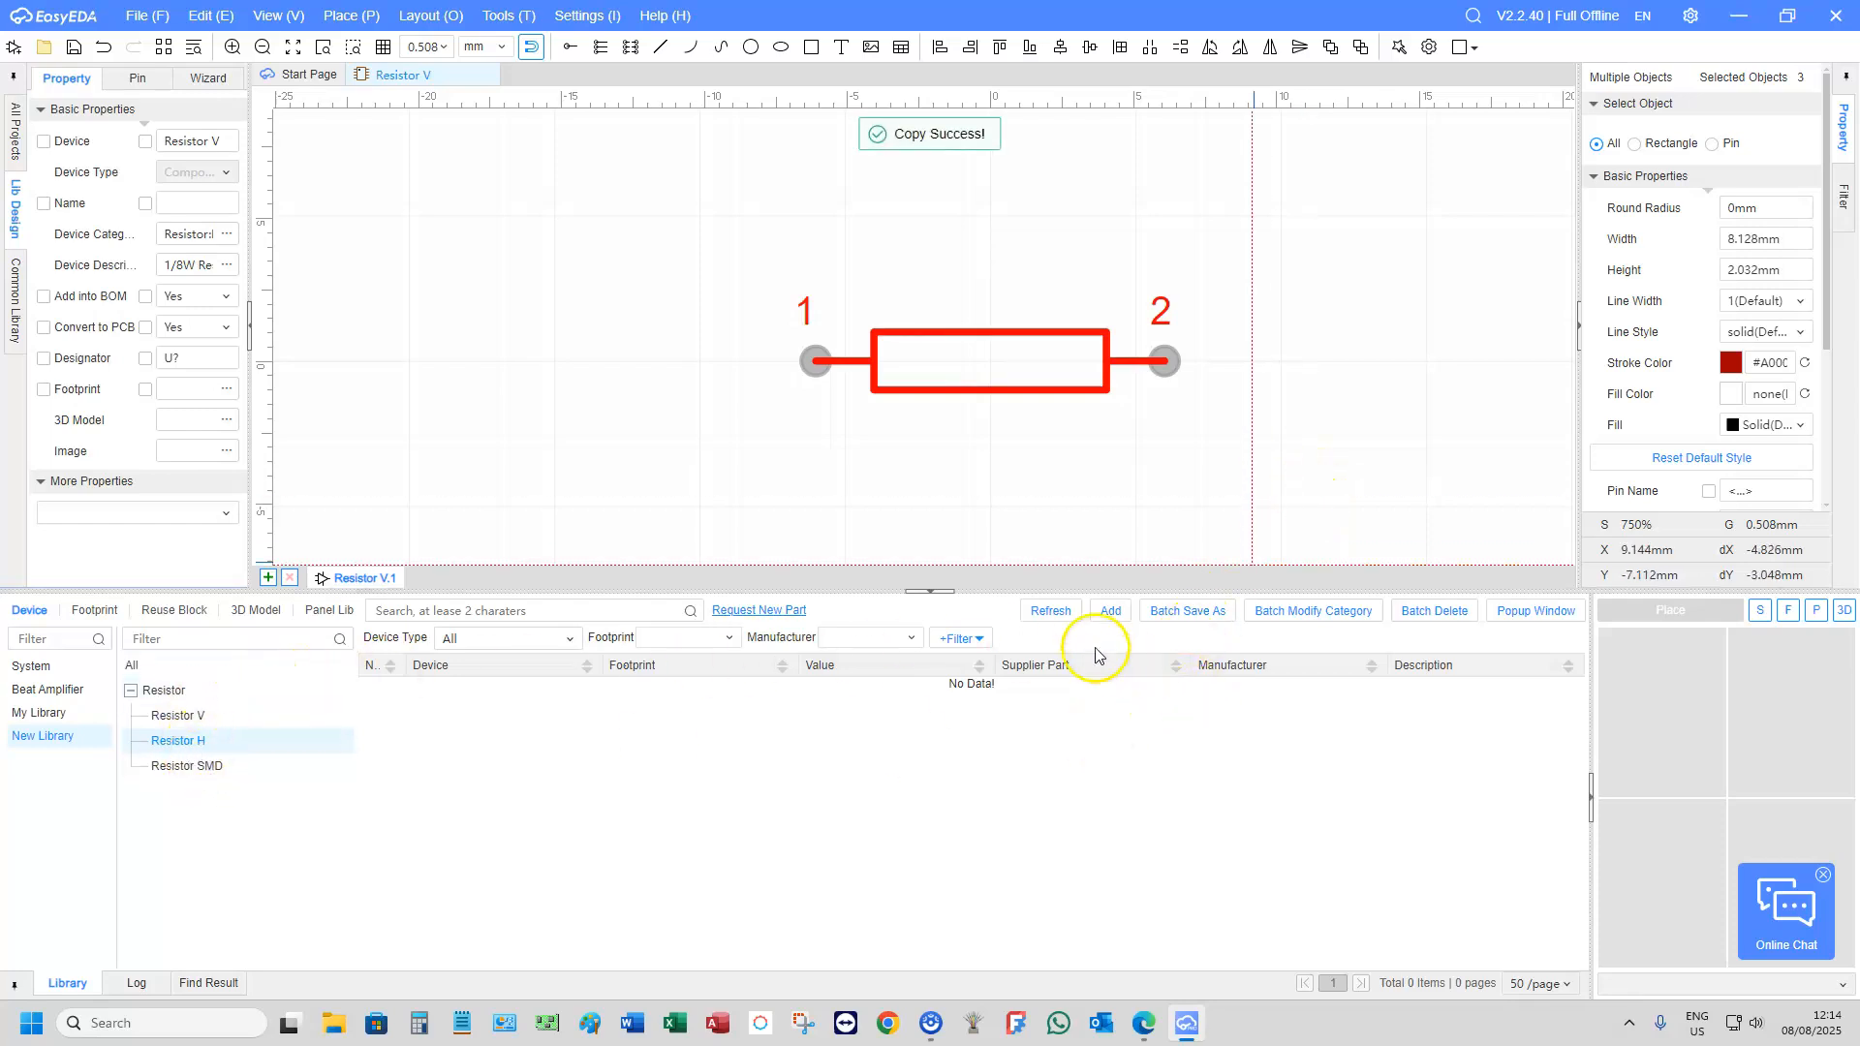
Create a component device named Resistor H in New Library, category Resistor:Resistor H, with the description "1/8W Resistor Horizontal Mount"
left_click(1111, 613)
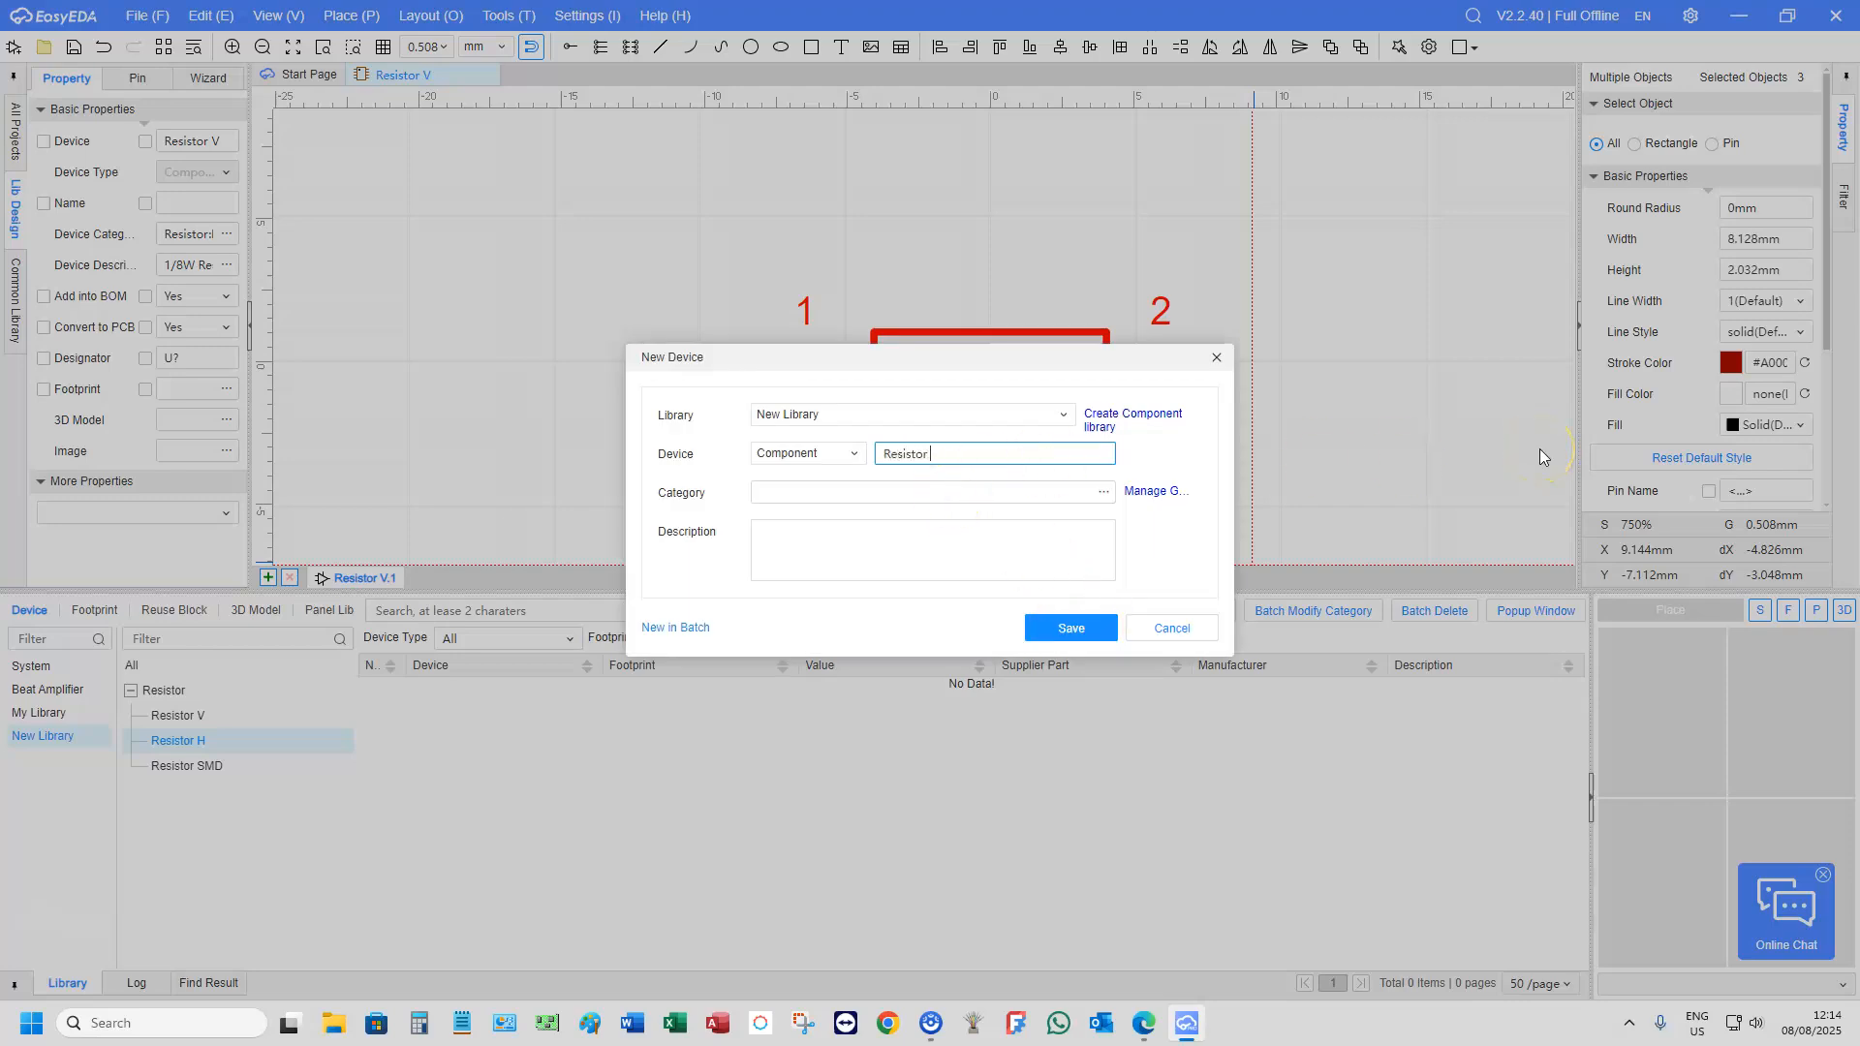
left_click(1101, 494)
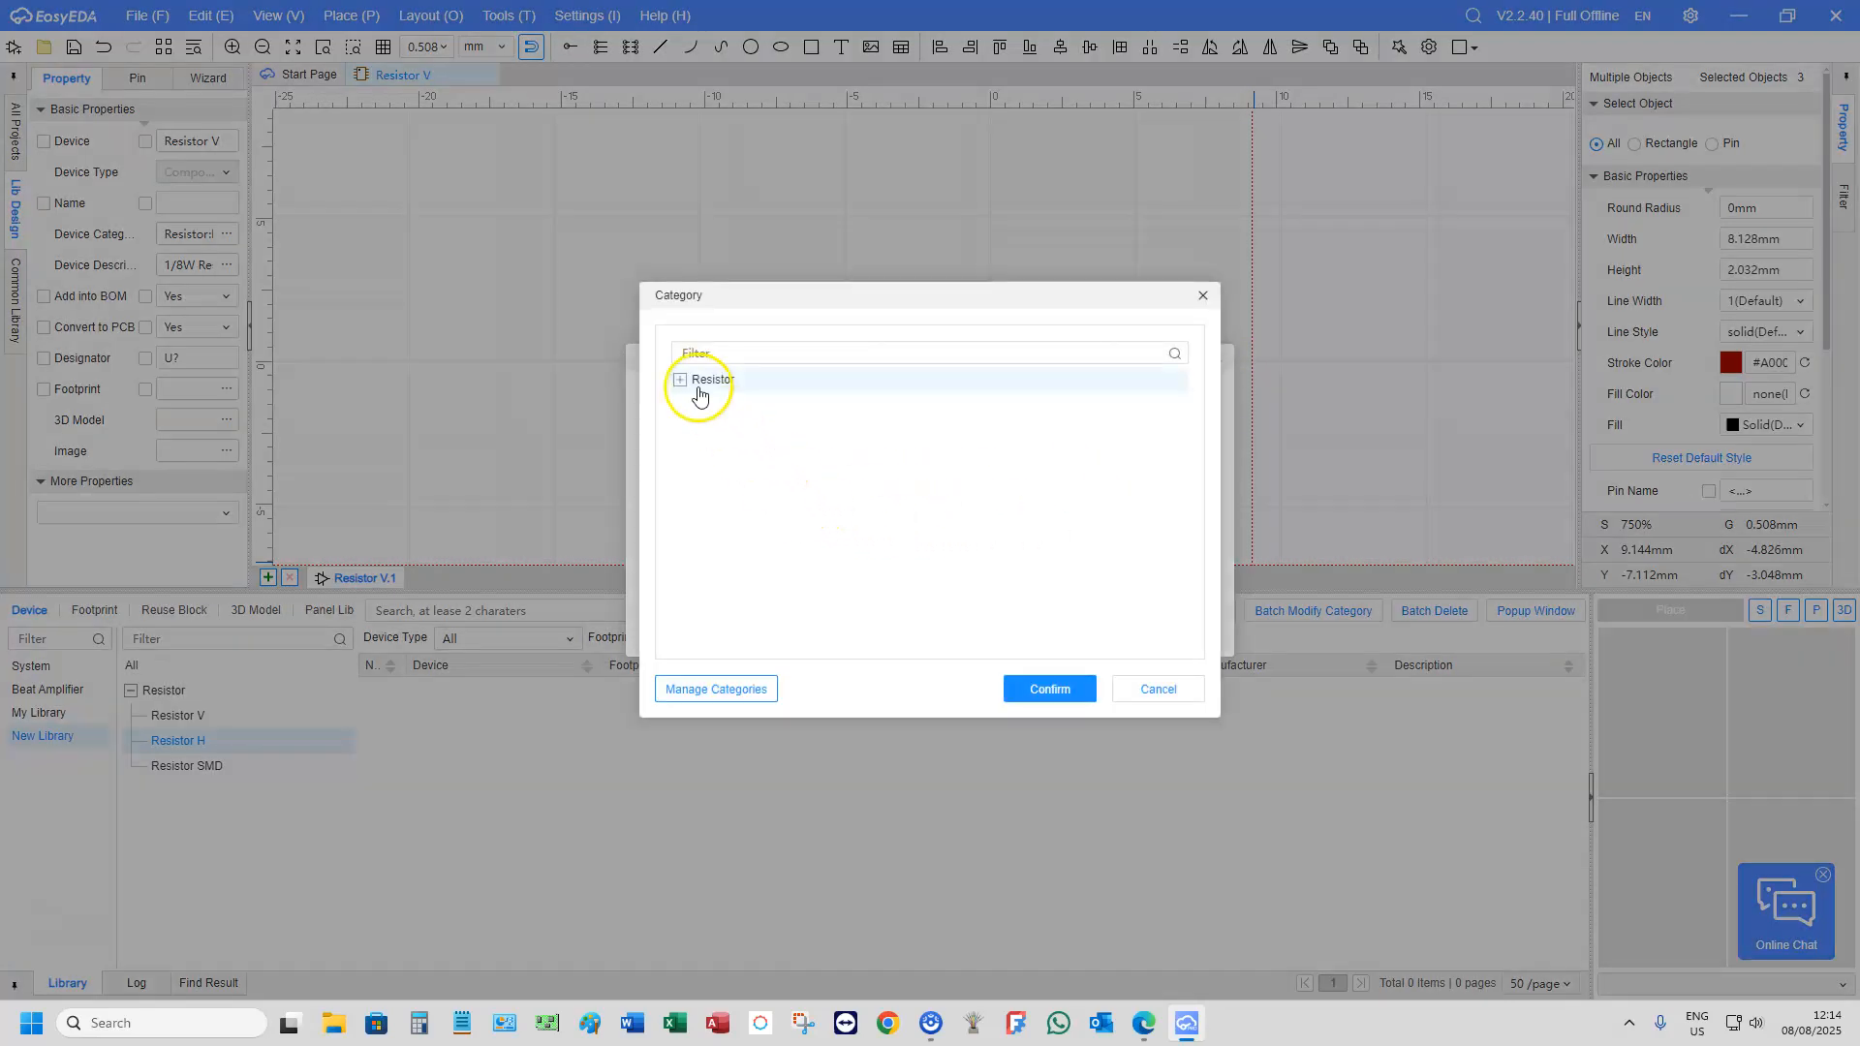
left_click(680, 378)
left_click(695, 429)
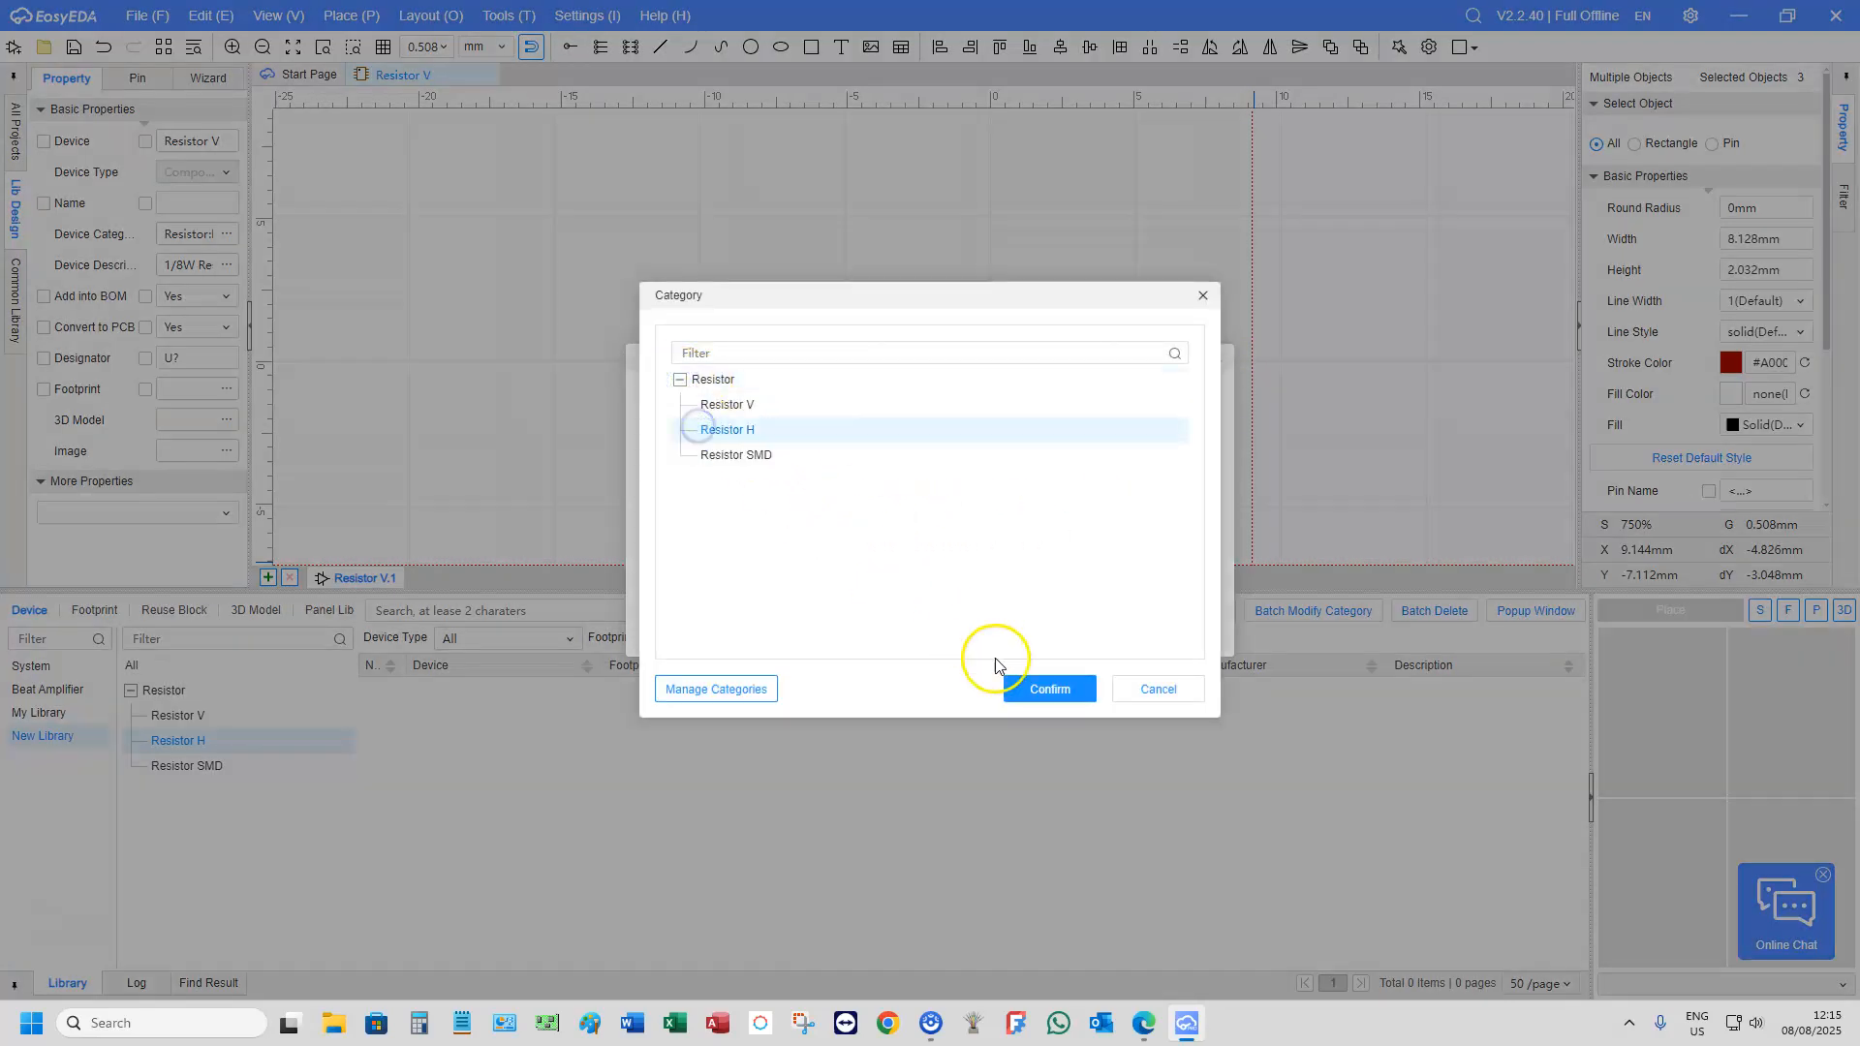
left_click(1019, 685)
left_click(789, 540)
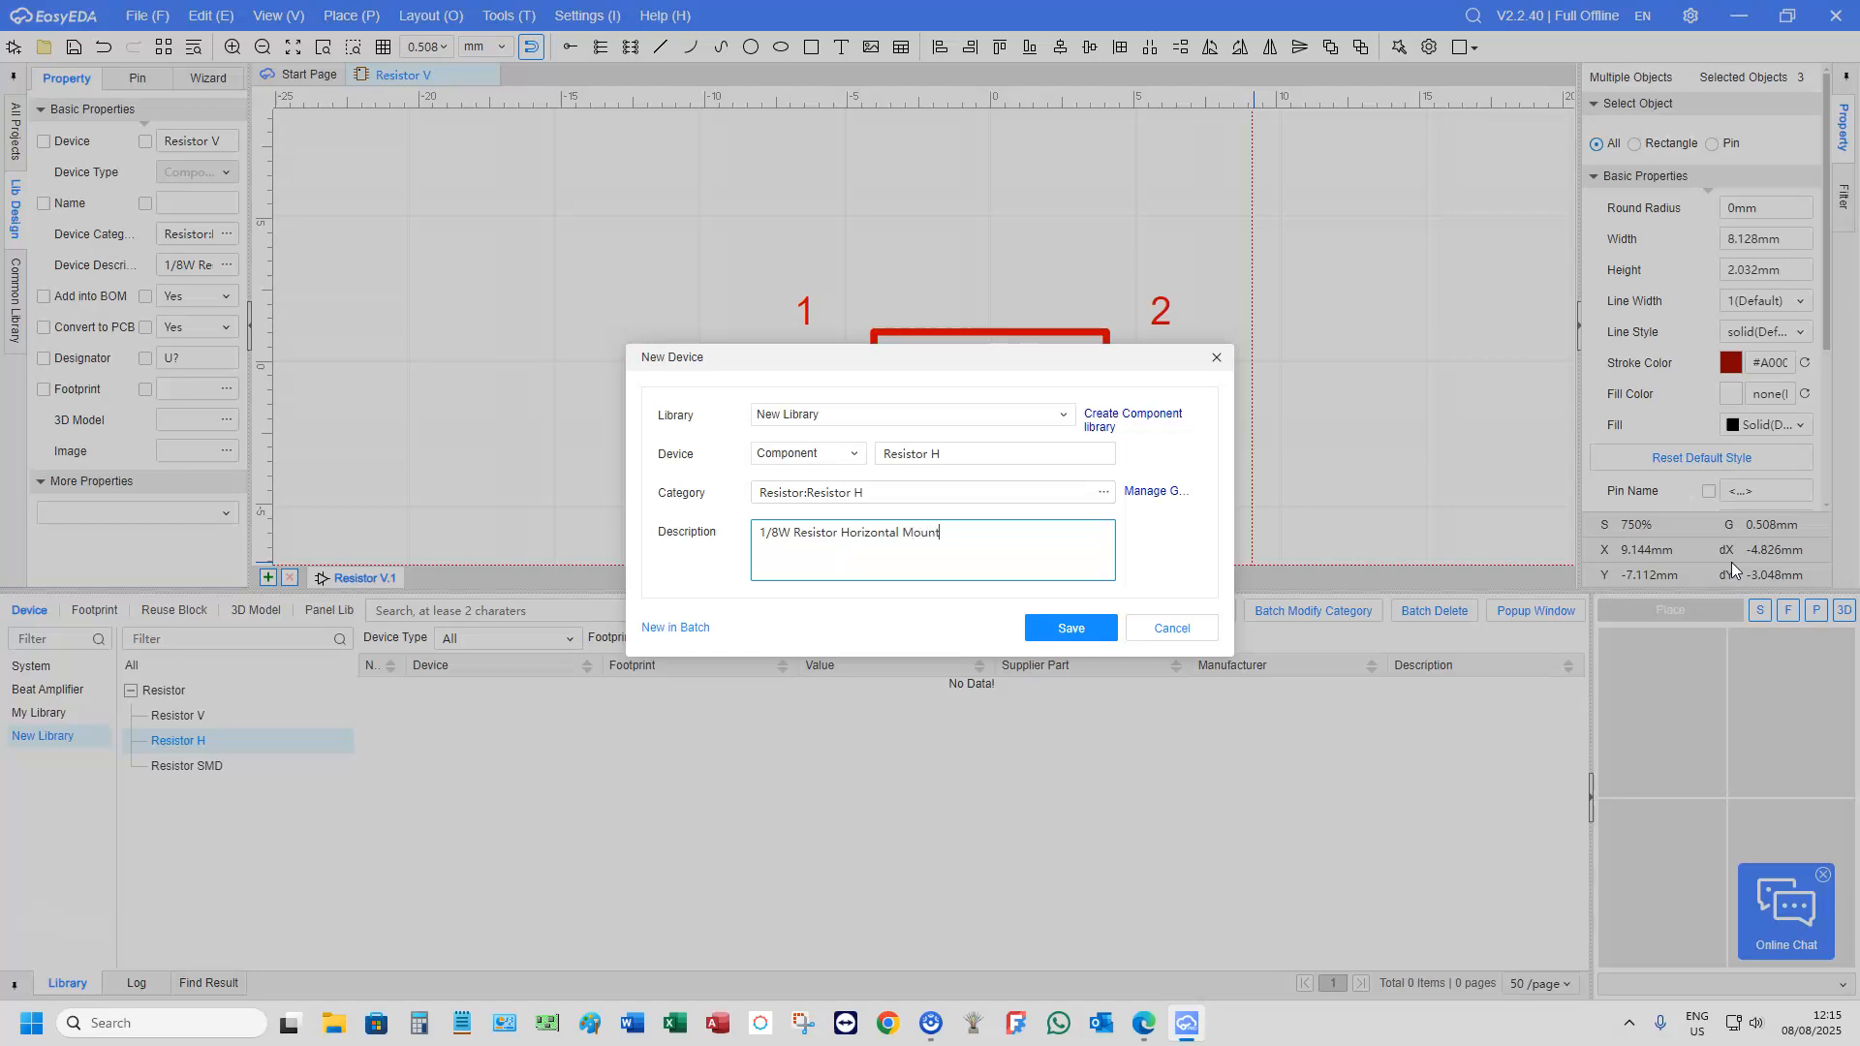
left_click(1071, 628)
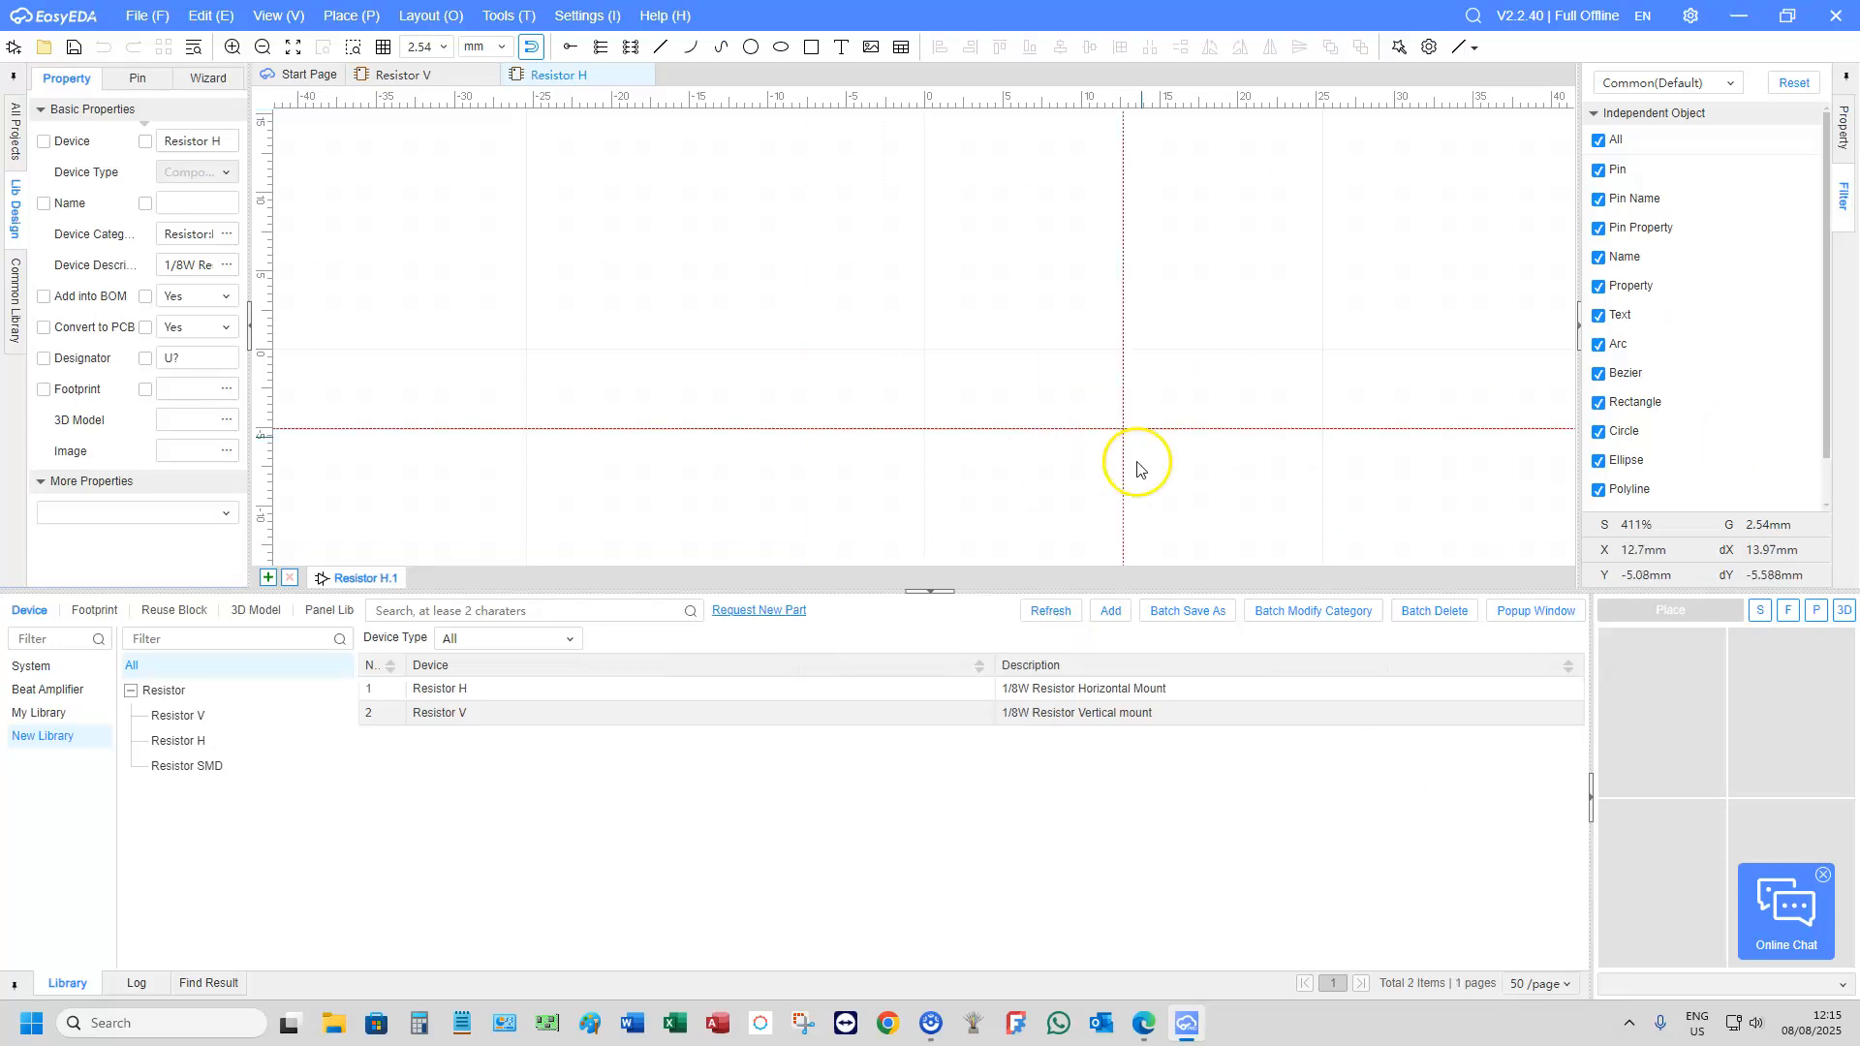
Set the grid to 0.508 mm, paste the copied resistor symbol centred on the origin of Resistor H, and save
left_click(444, 48)
left_click(422, 117)
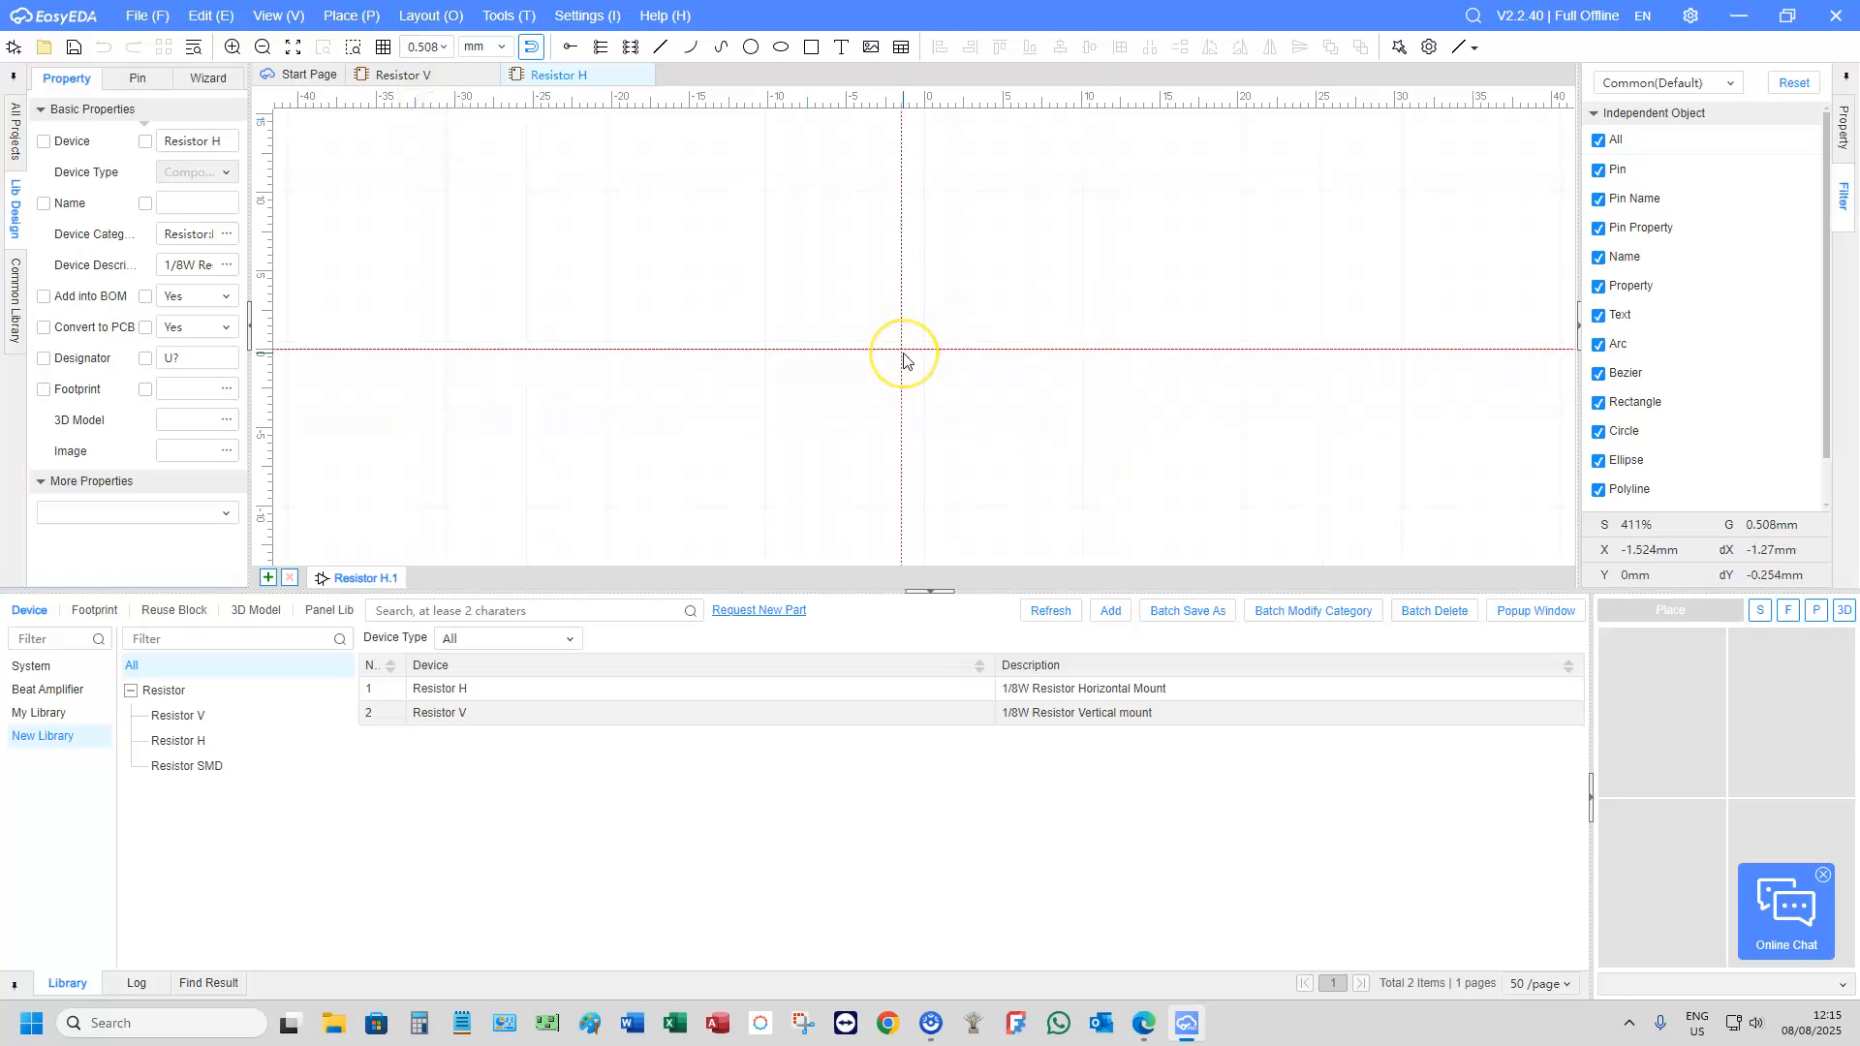
key("ctrl+v")
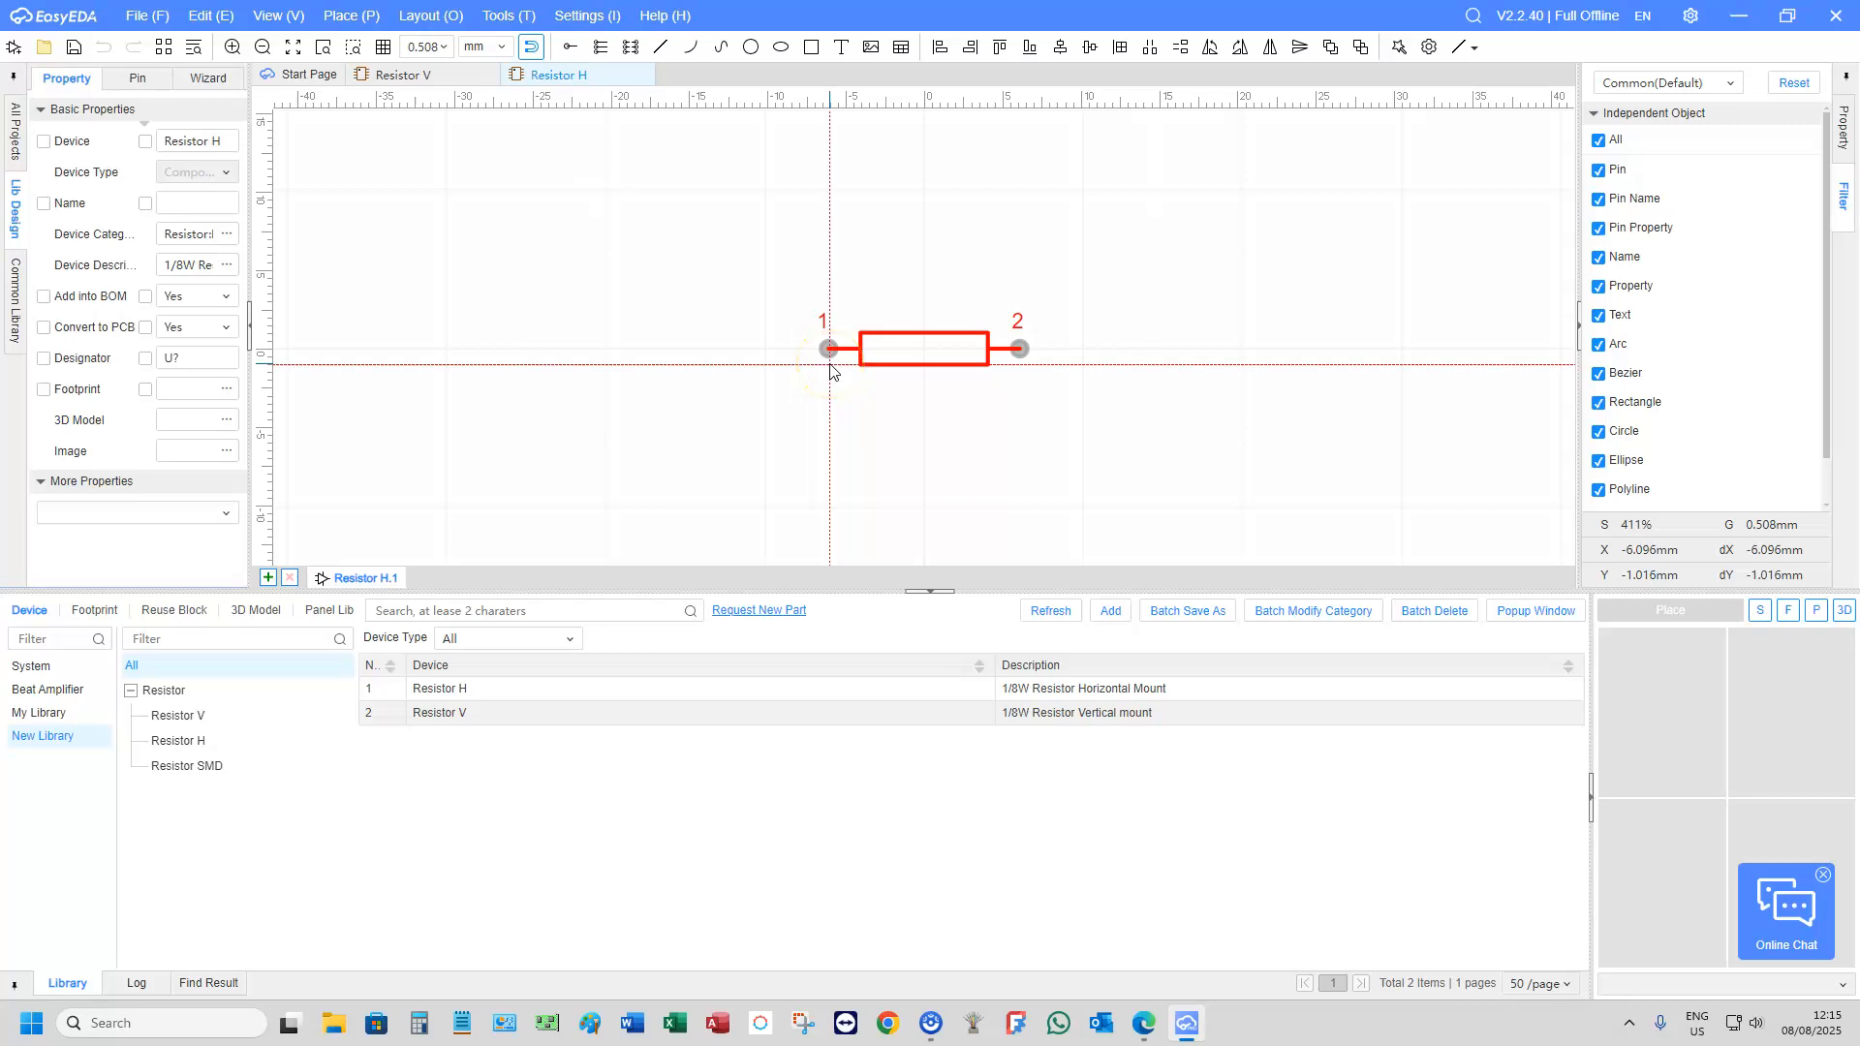
left_click(830, 354)
left_click(829, 375)
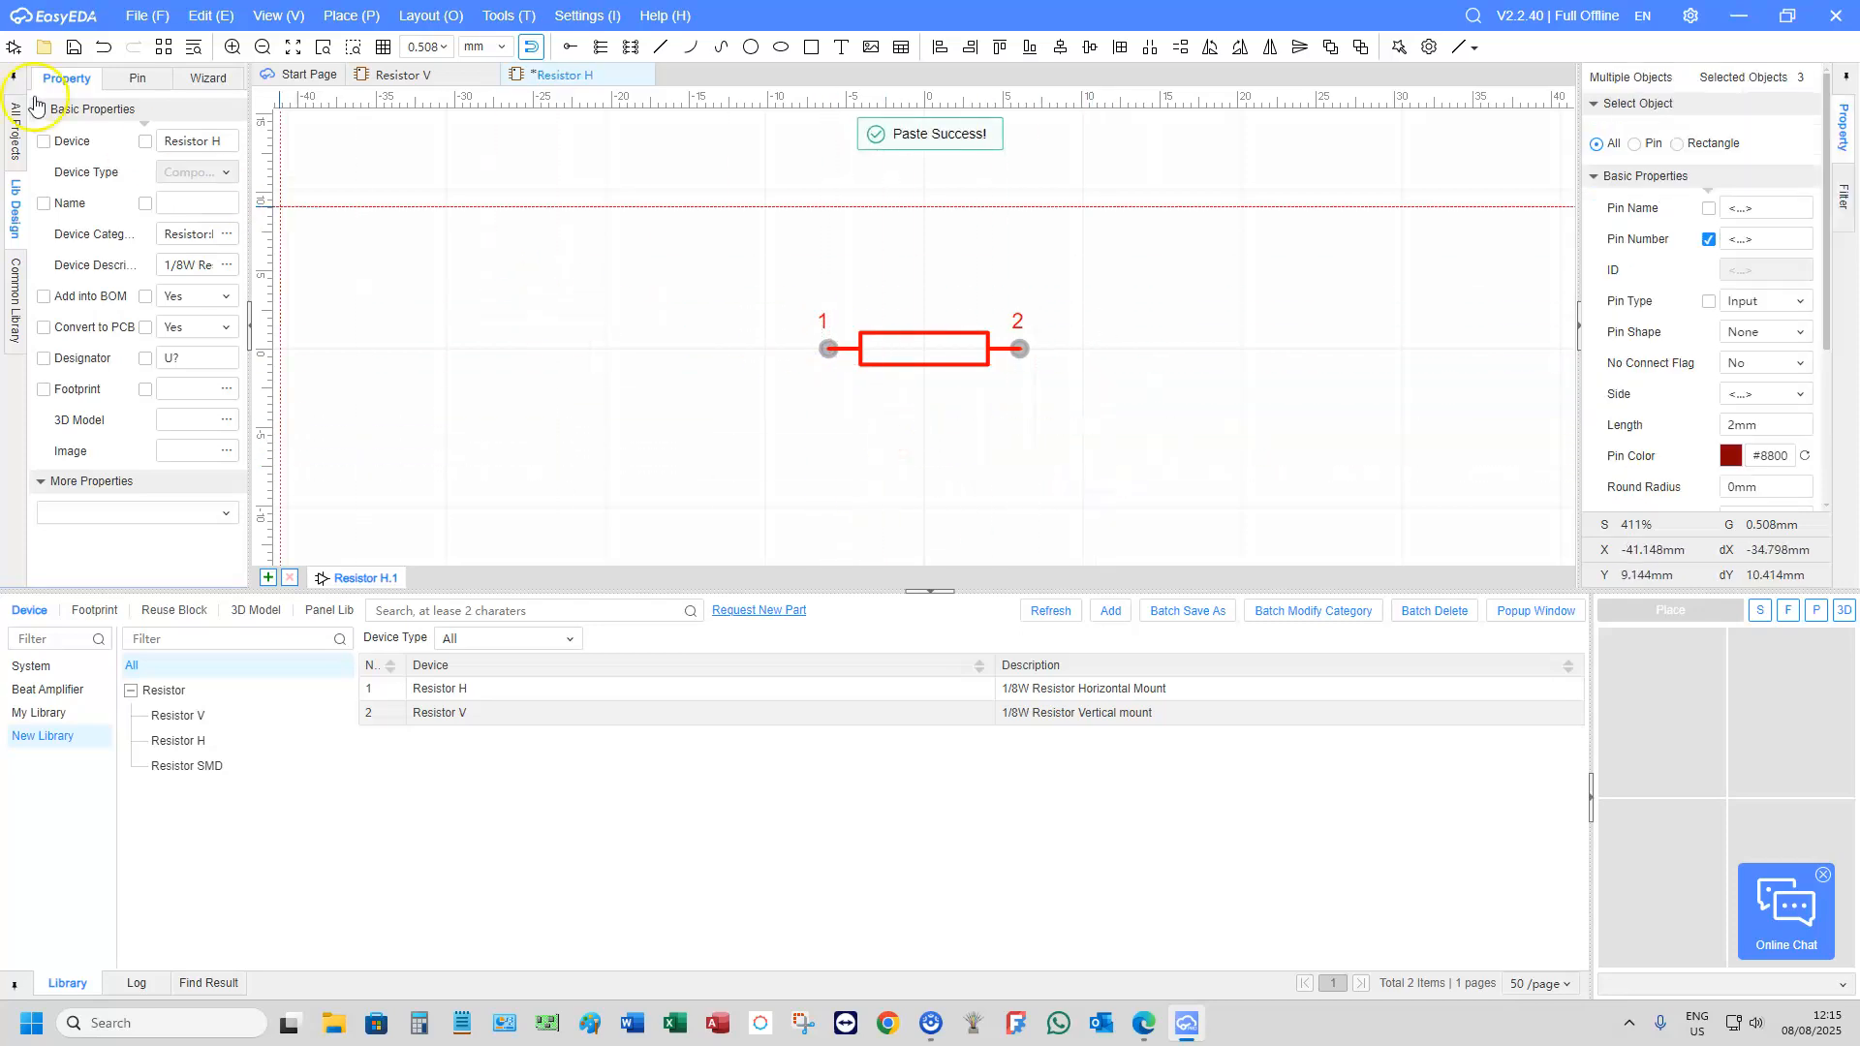
left_click(73, 48)
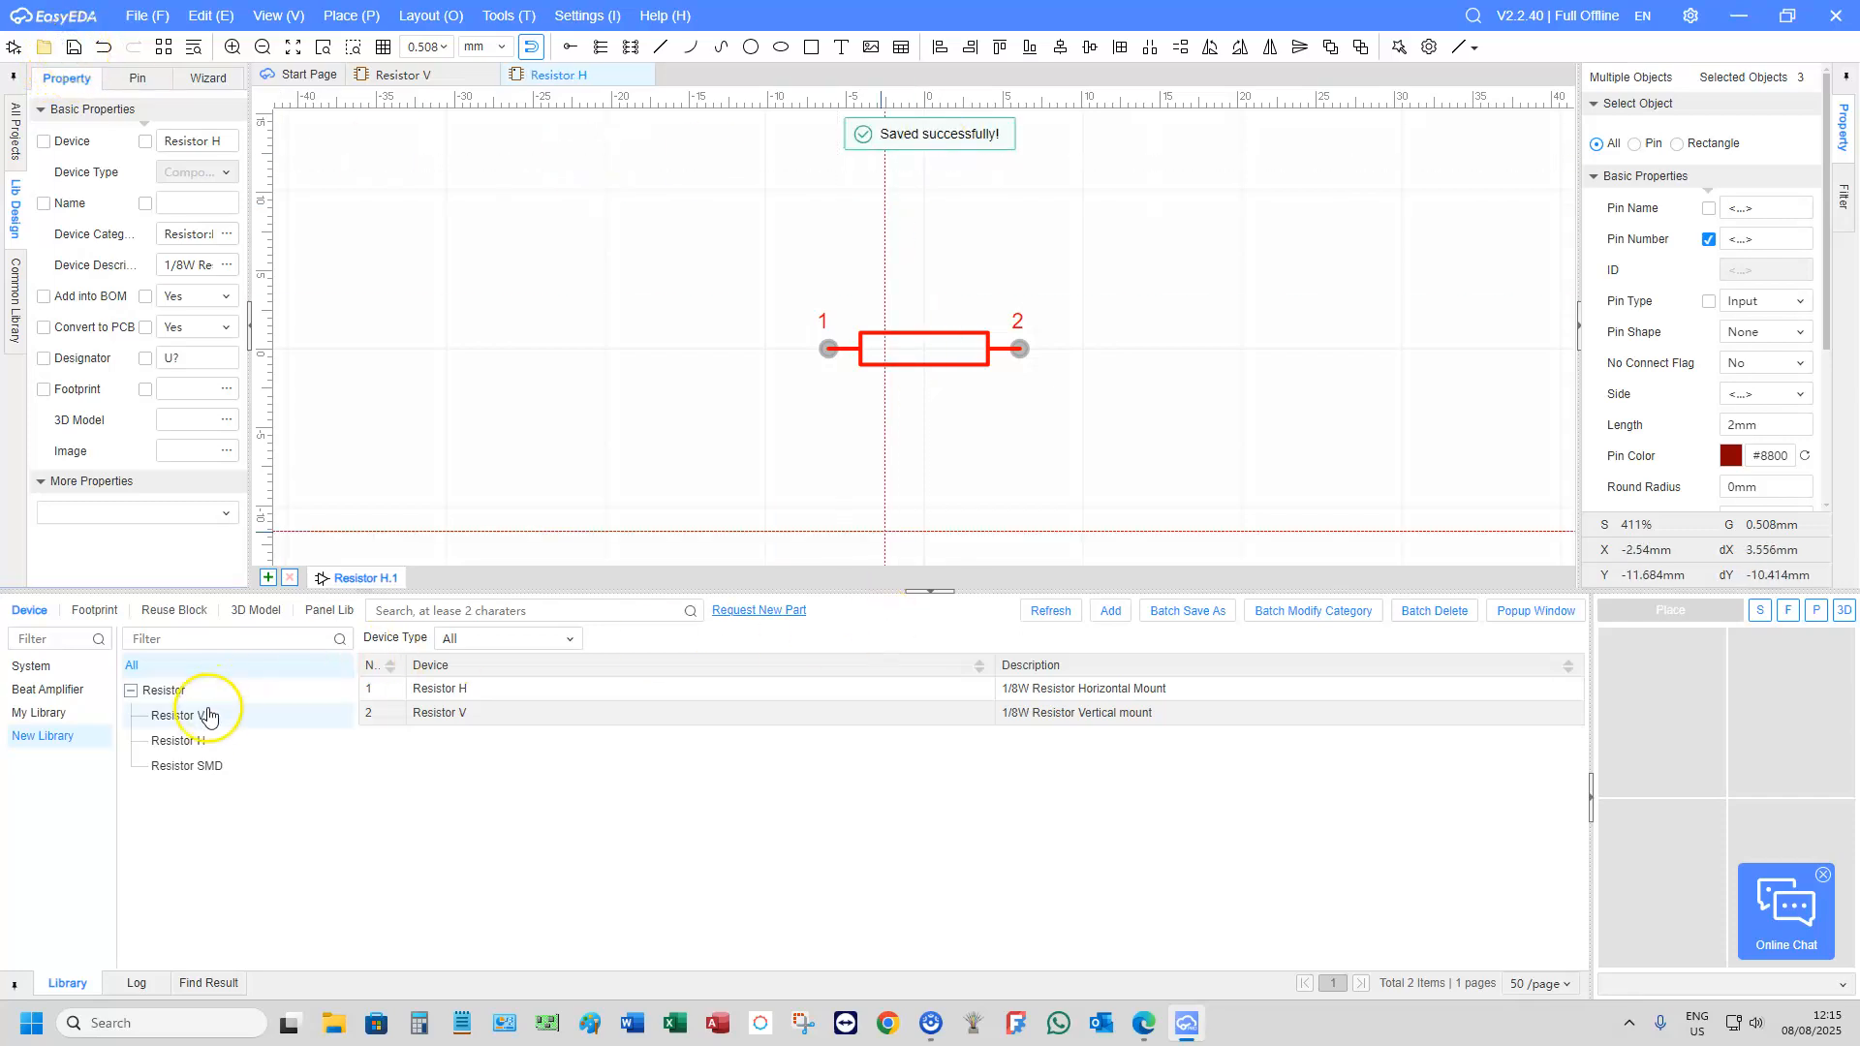
Create a component device named Resistor SMD in New Library, category Resistor:Resistor SMD, with the description "0805 1/8W Resistor SMD"
left_click(152, 767)
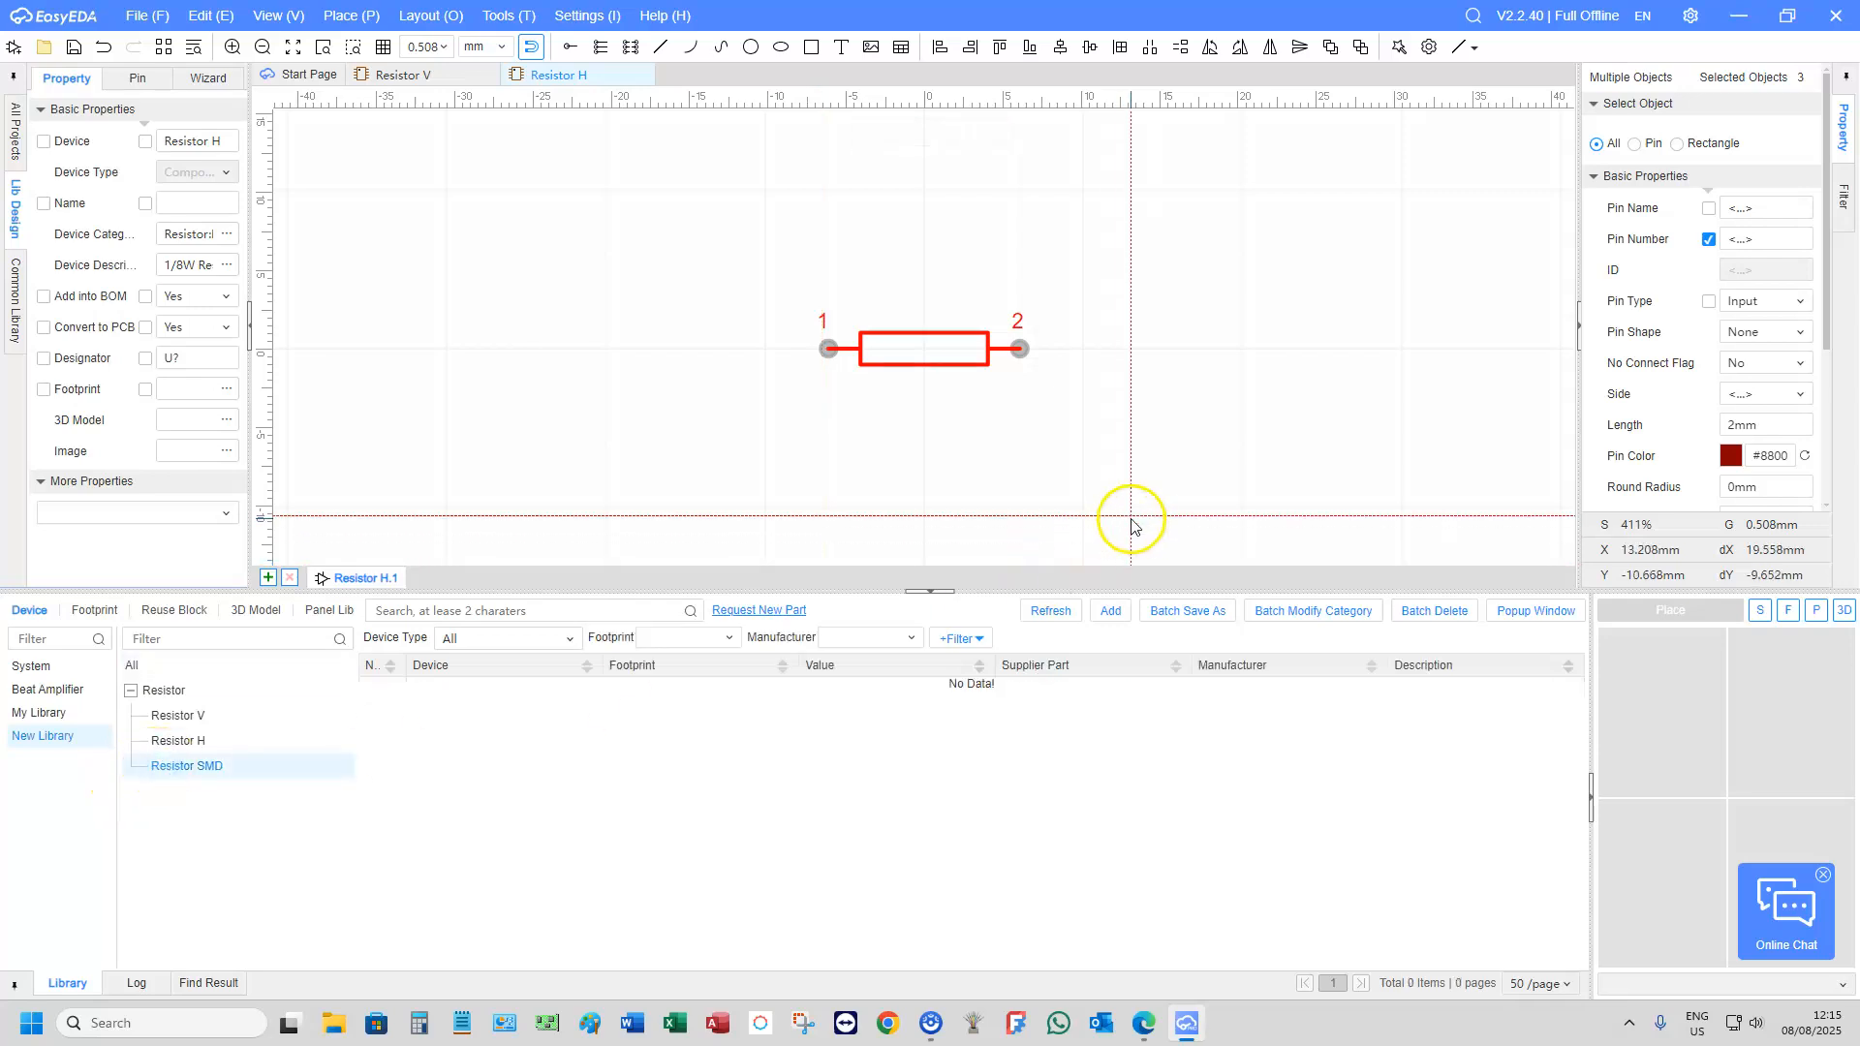
left_click(1112, 612)
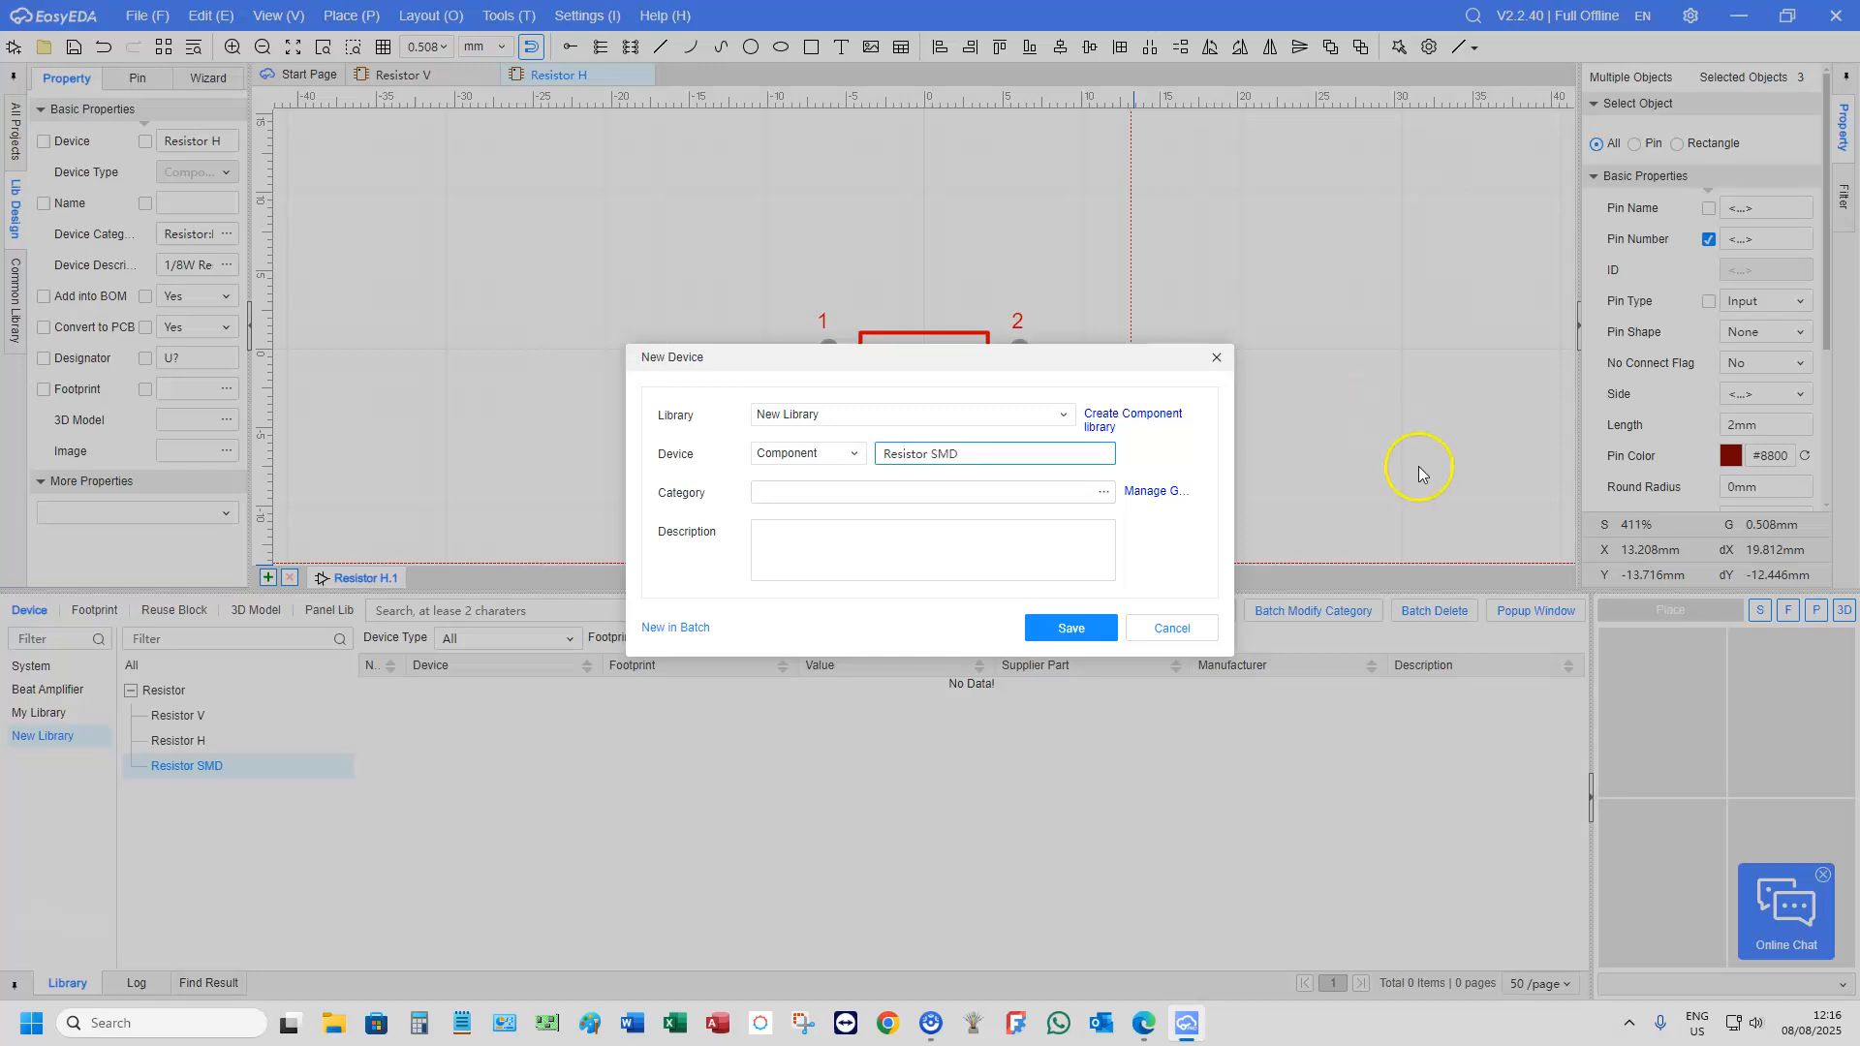
left_click(1101, 499)
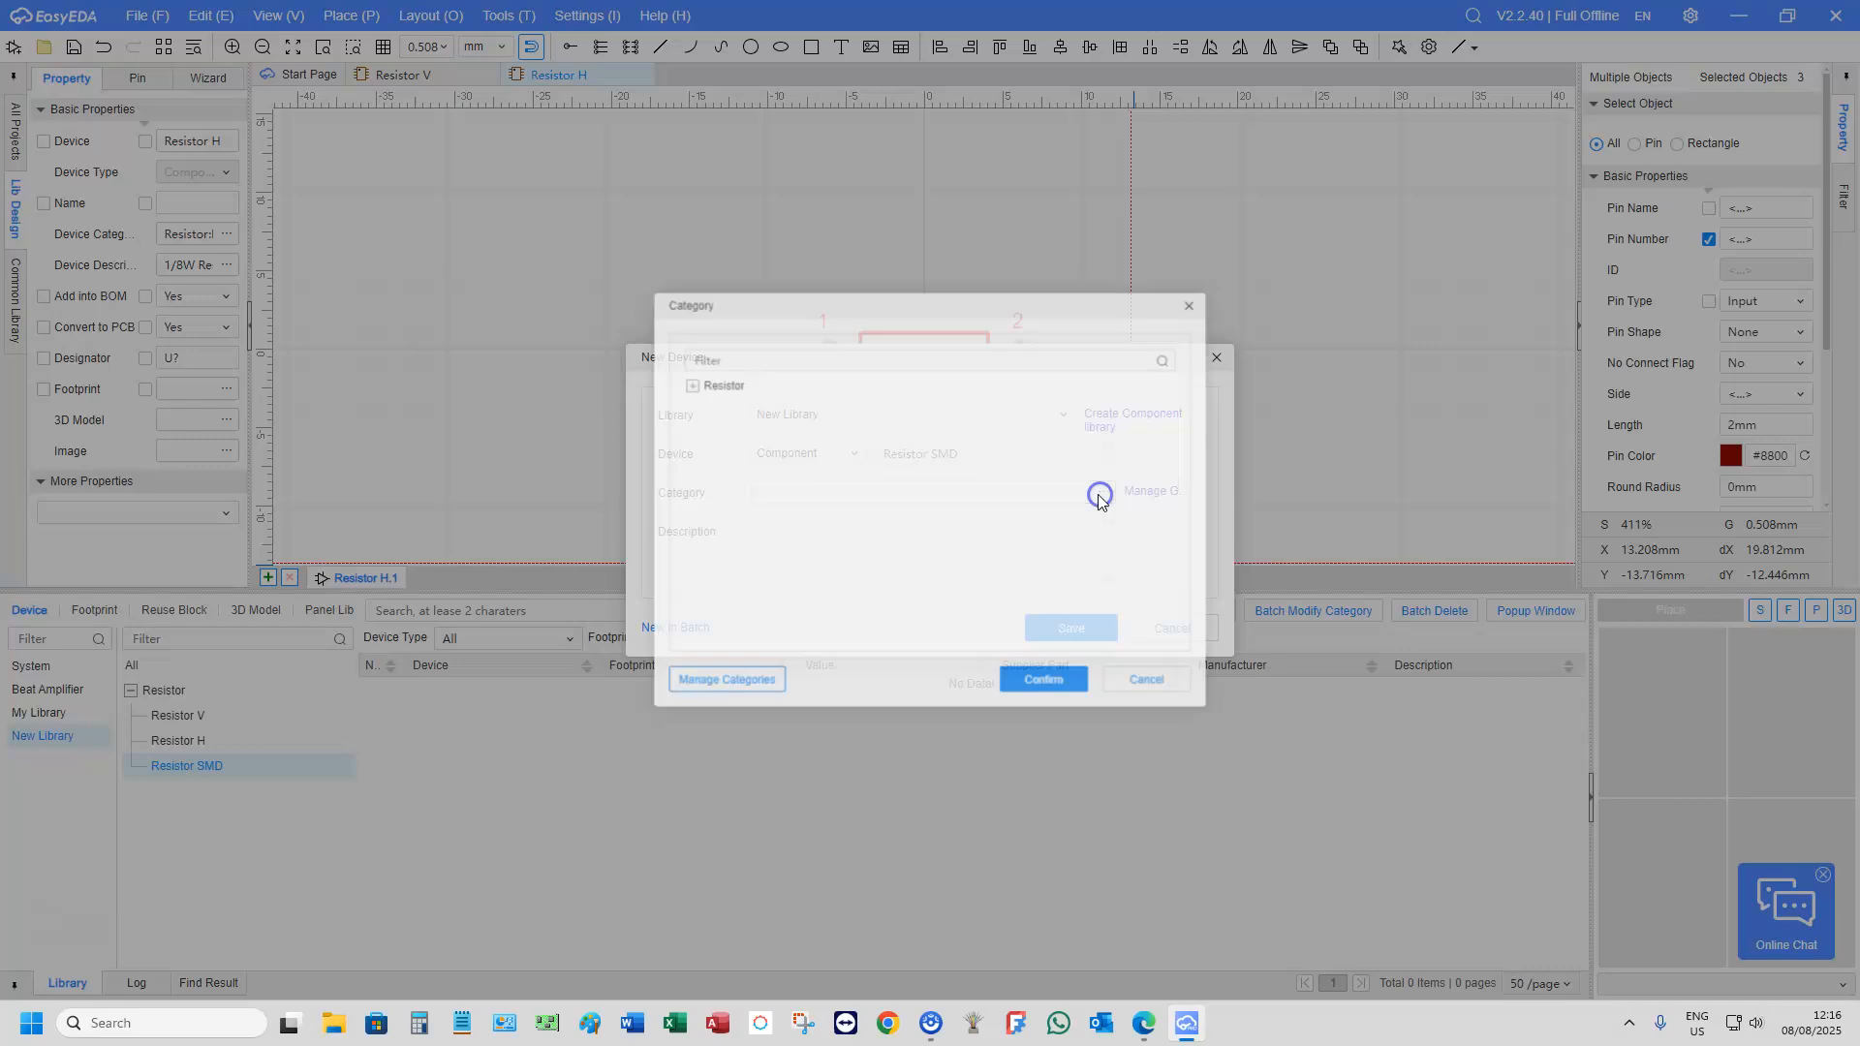
left_click(680, 379)
left_click(719, 454)
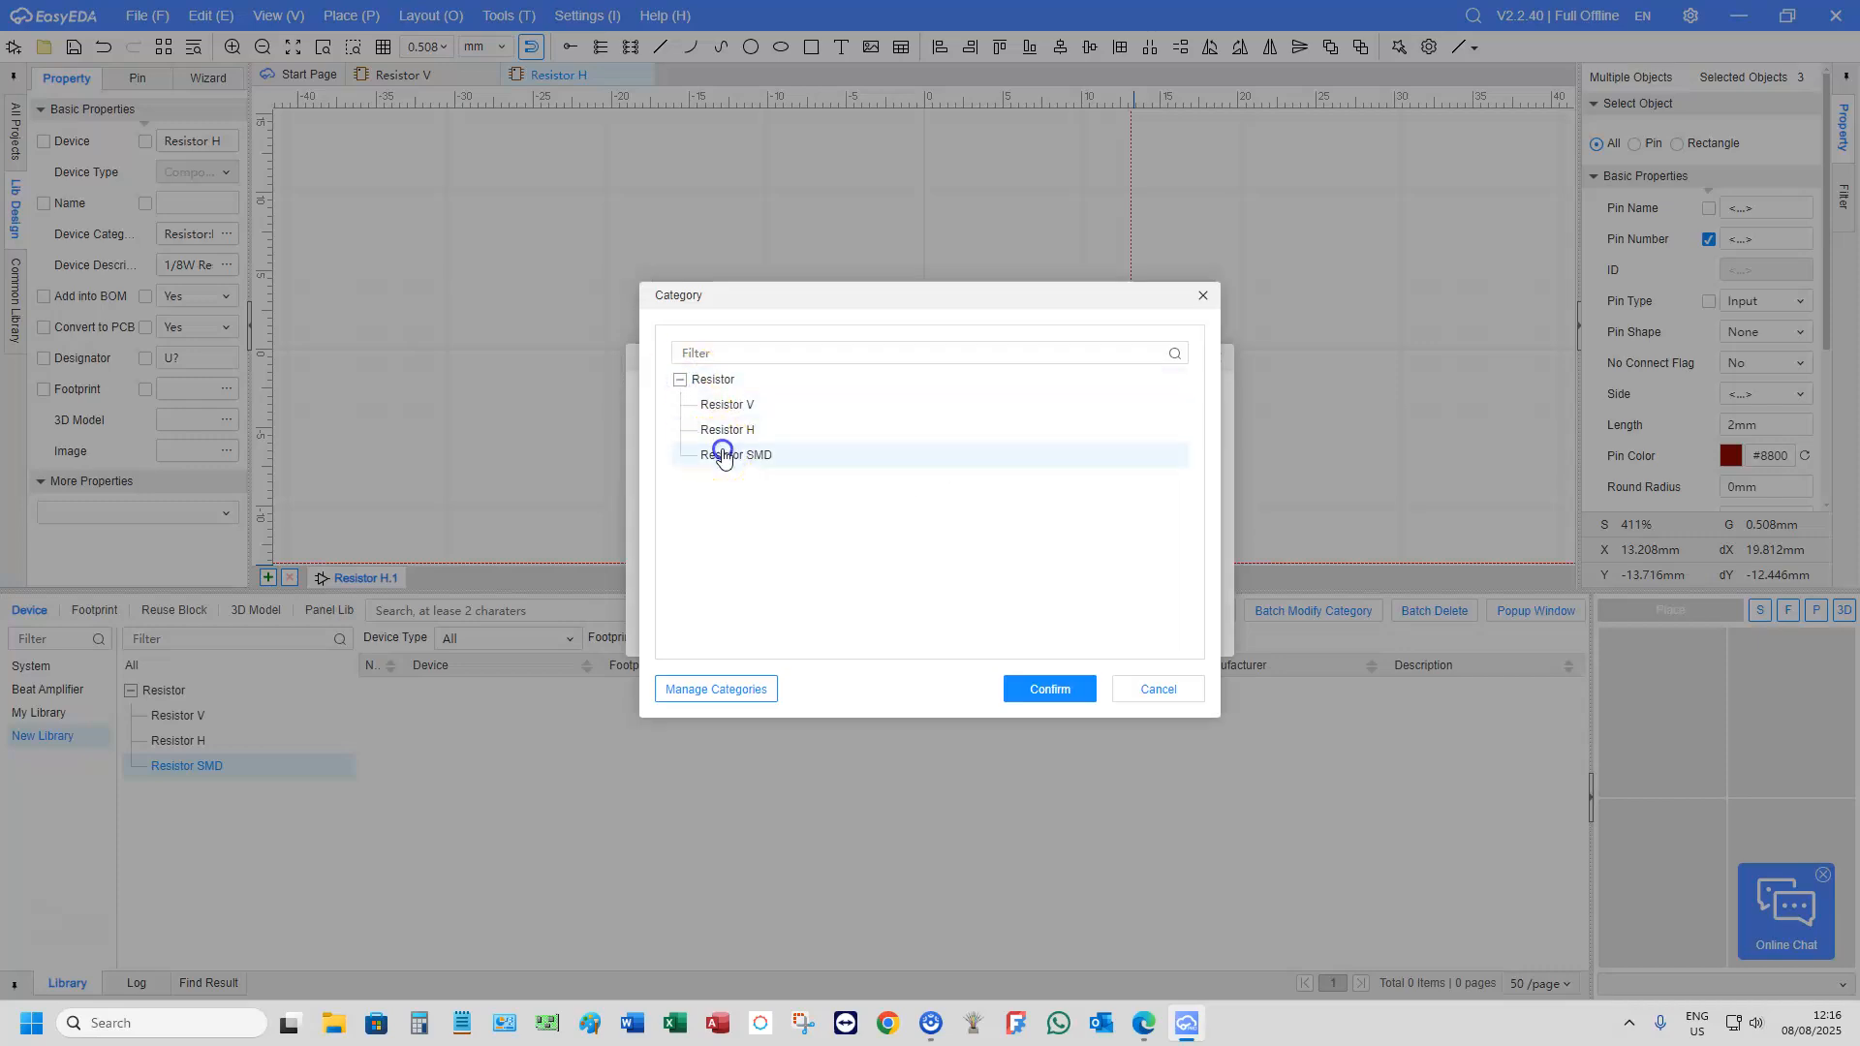
left_click(1056, 688)
left_click(783, 538)
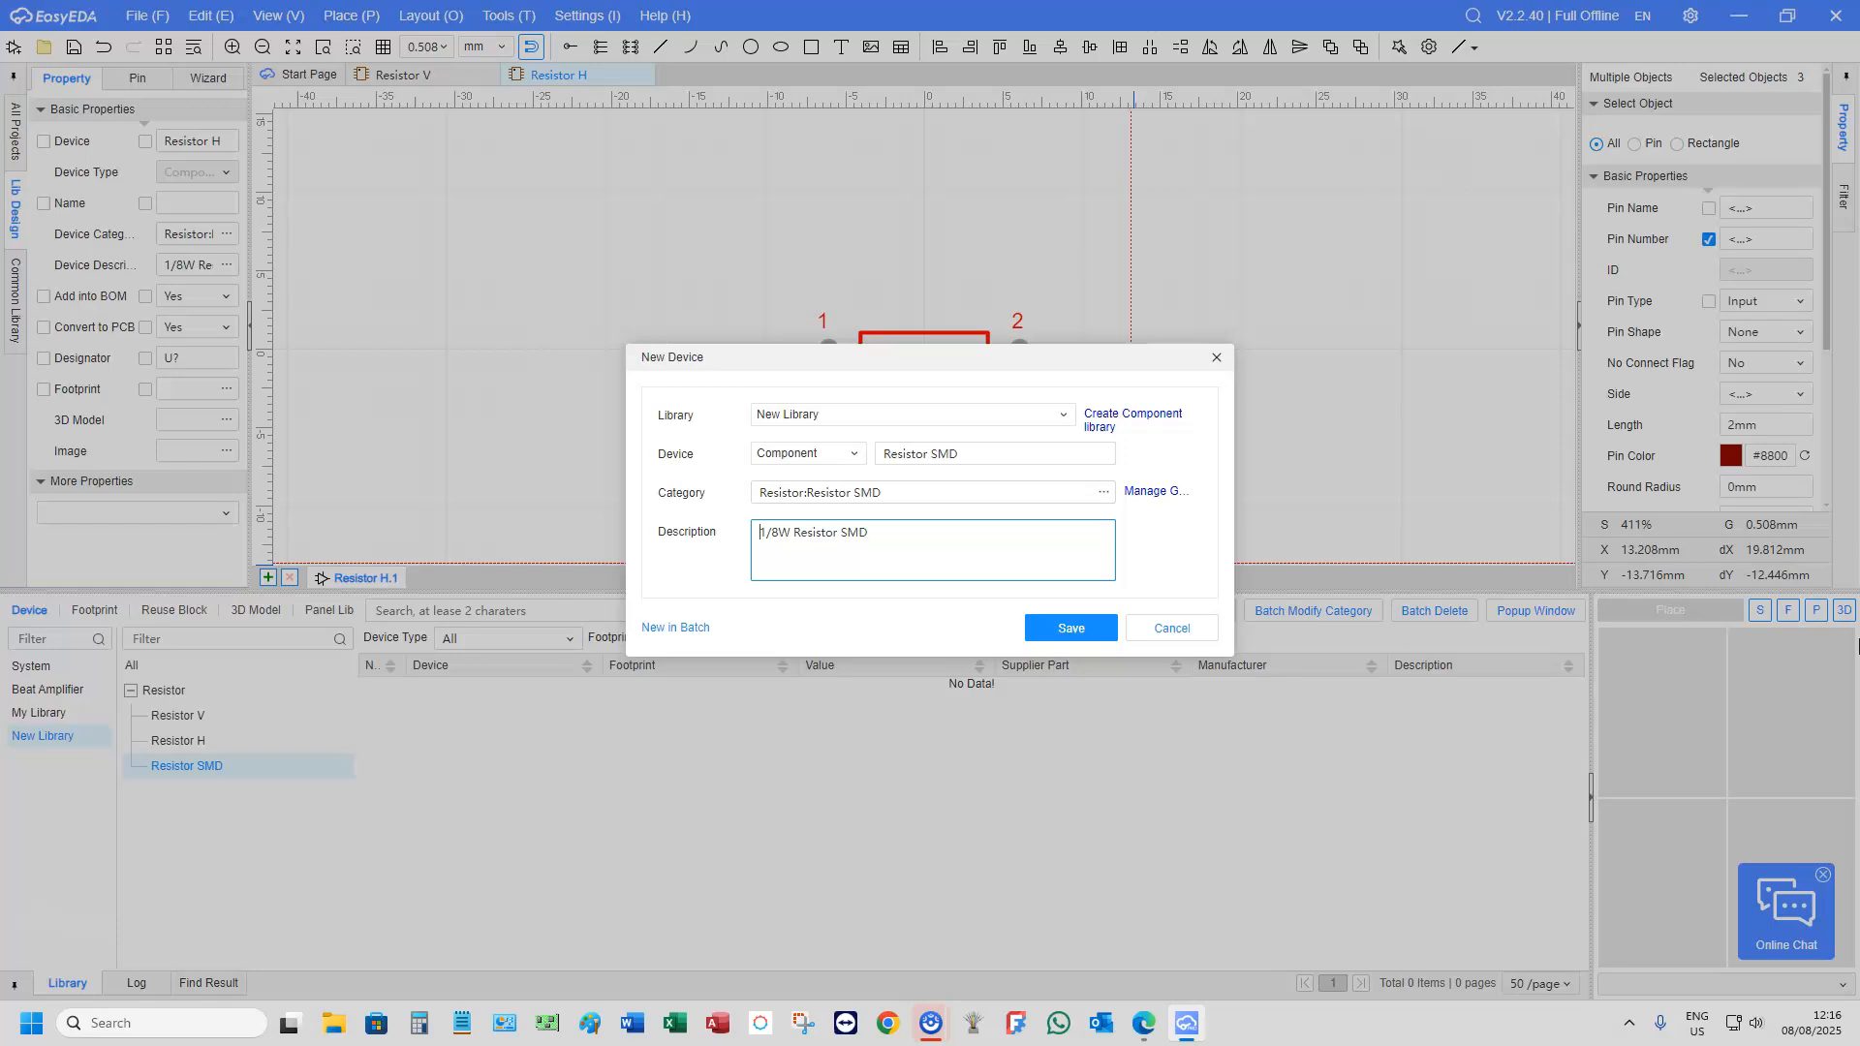
type("0805")
left_click(1073, 631)
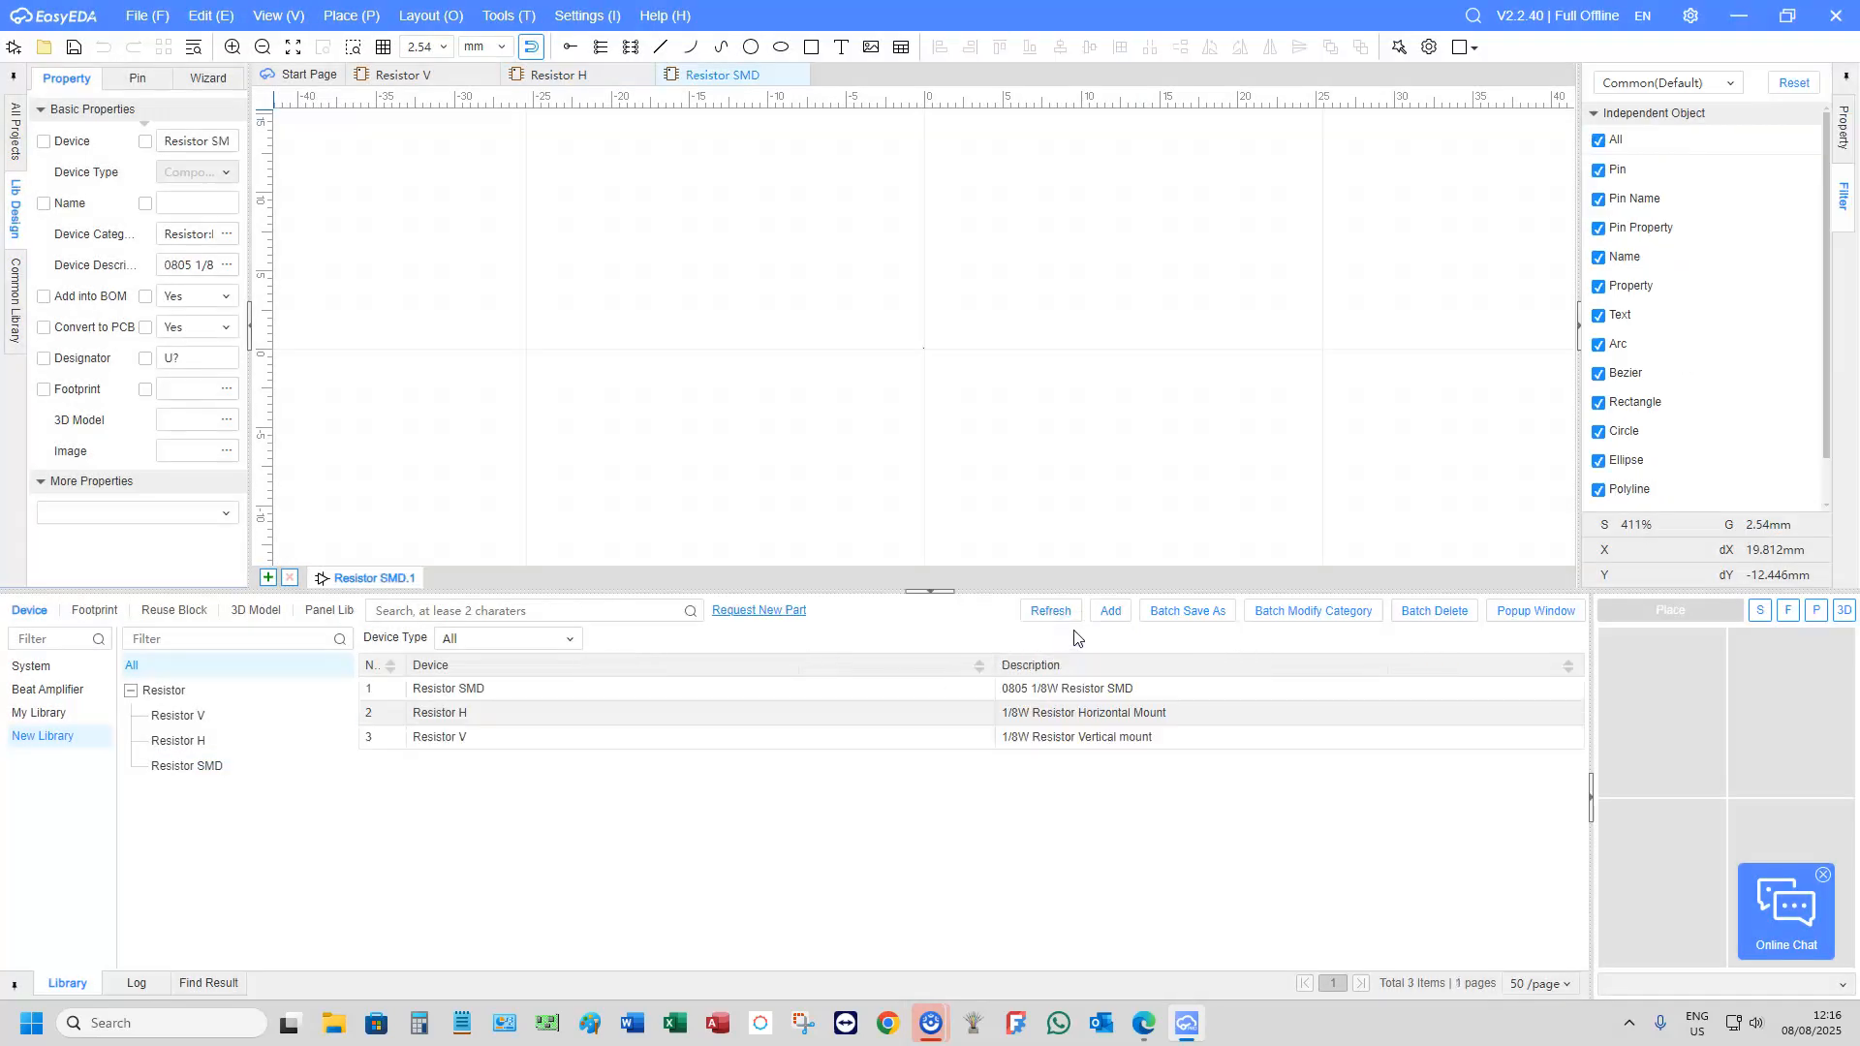
Set the grid to 0.508 mm, paste the resistor symbol centred on the origin of Resistor SMD, and save
left_click(432, 48)
left_click(438, 122)
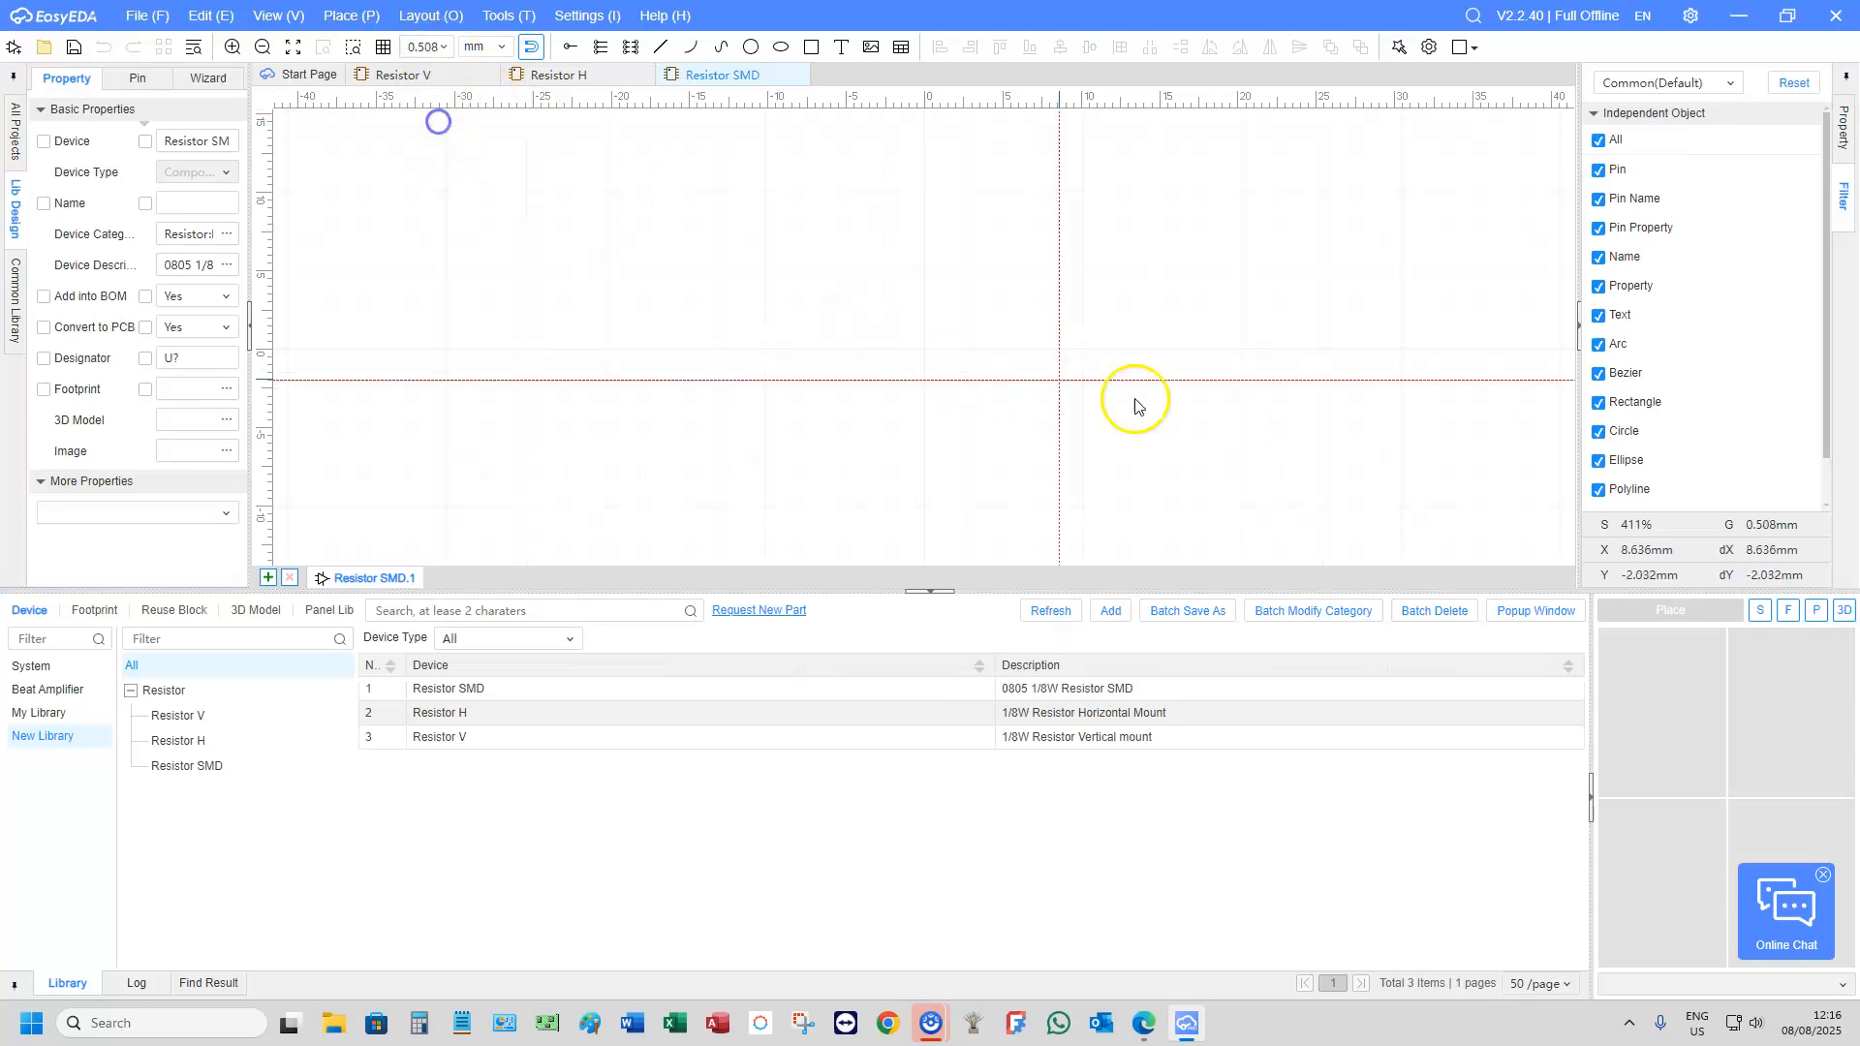
key("ctrl+v")
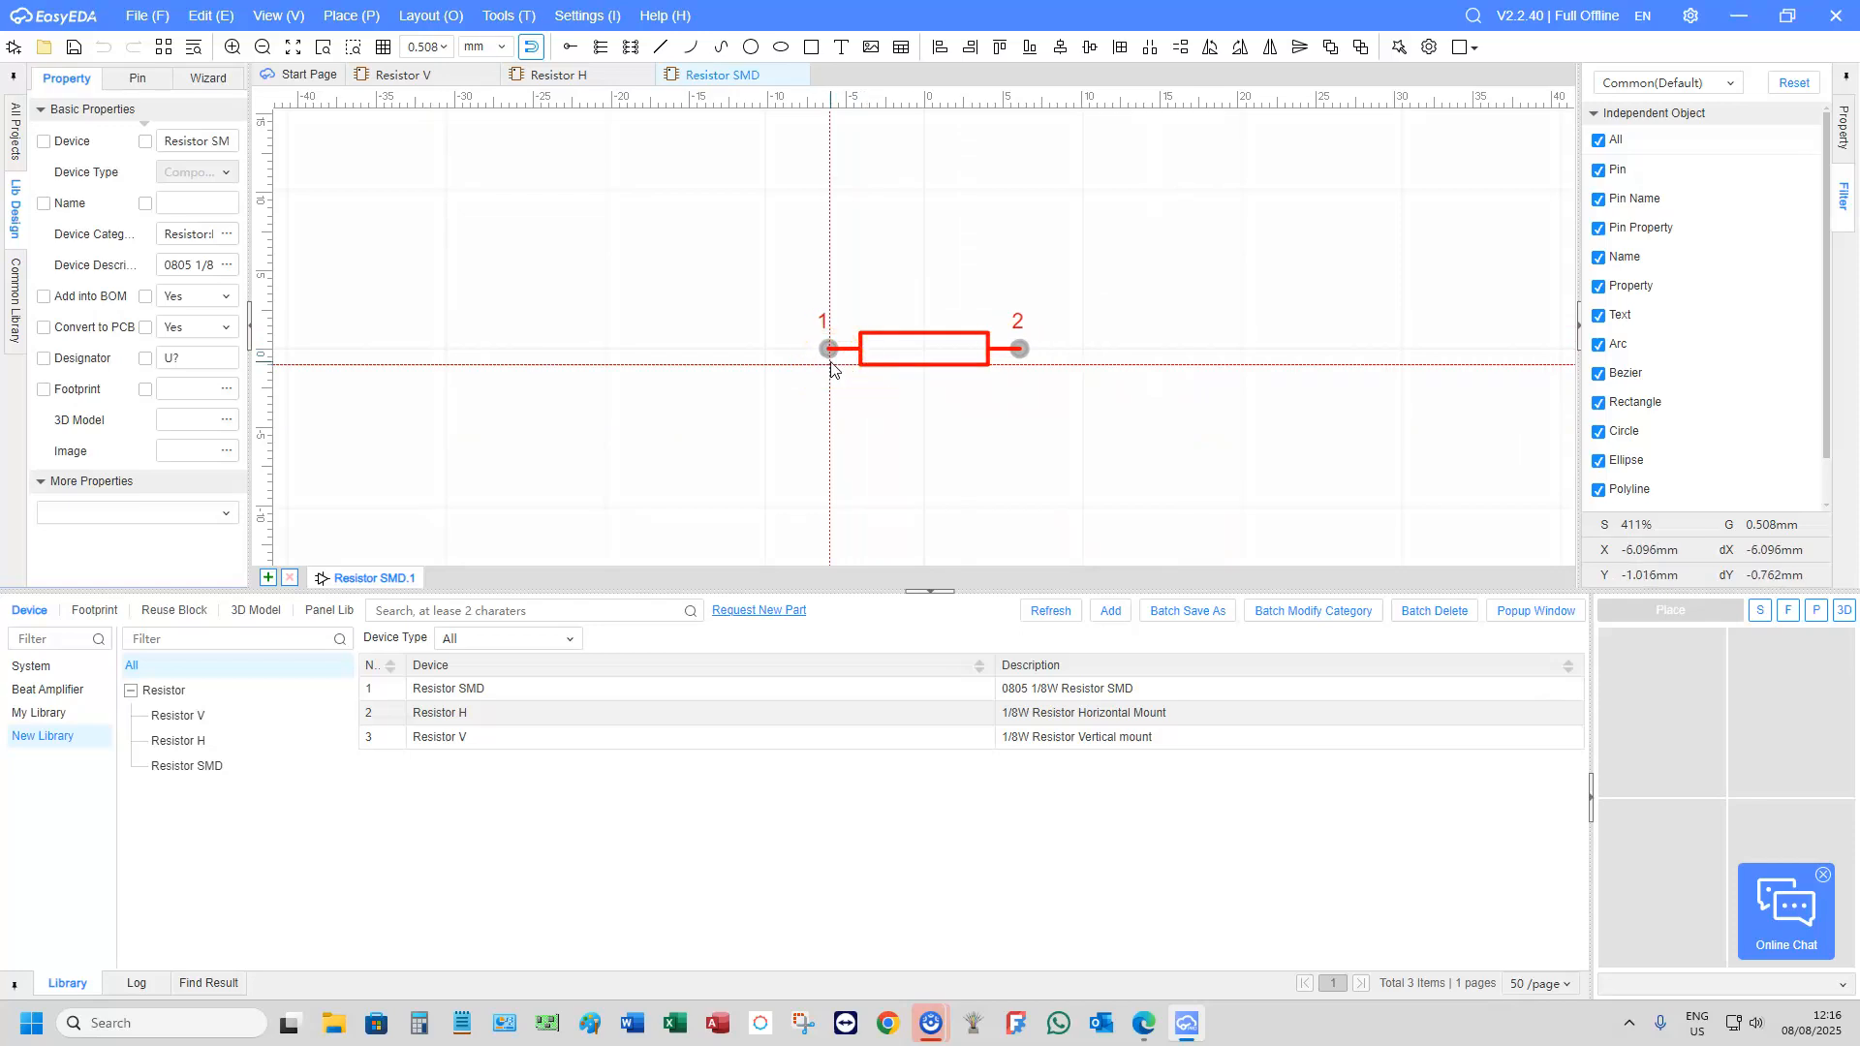
left_click(831, 368)
left_click(829, 374)
left_click(1080, 391)
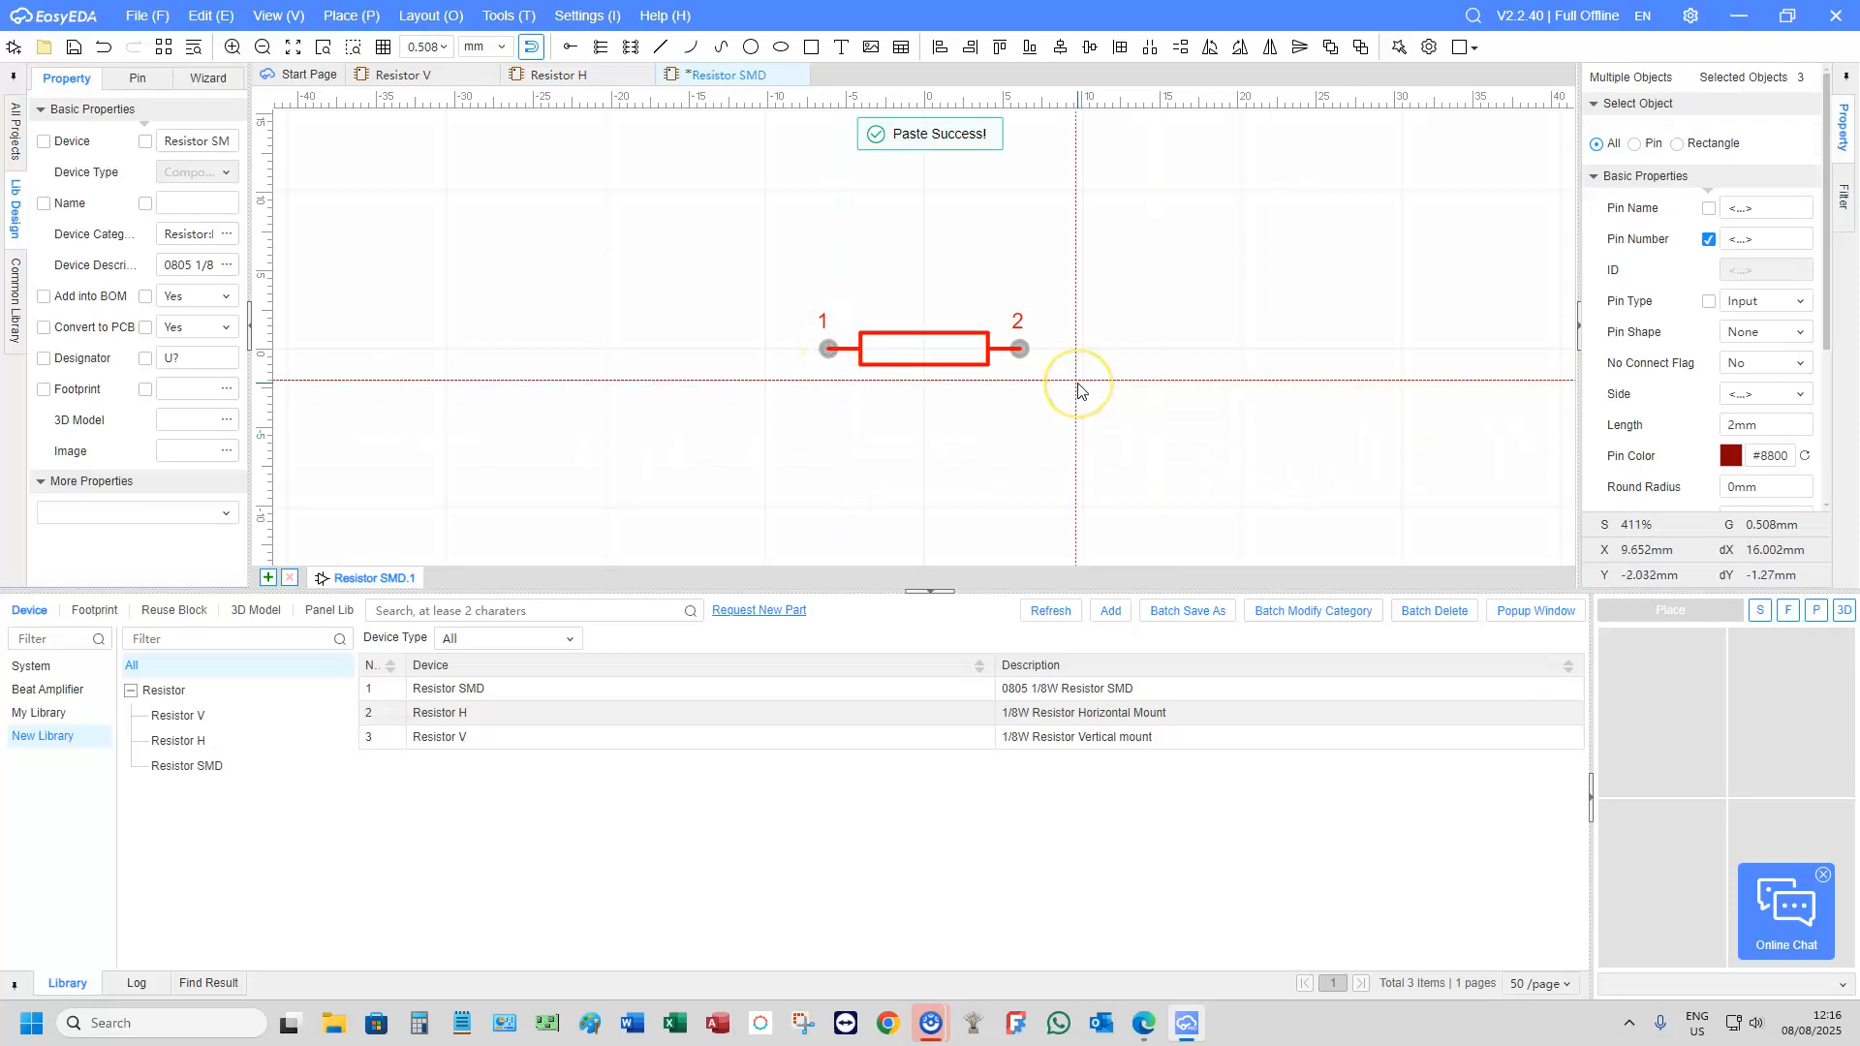
left_click(73, 50)
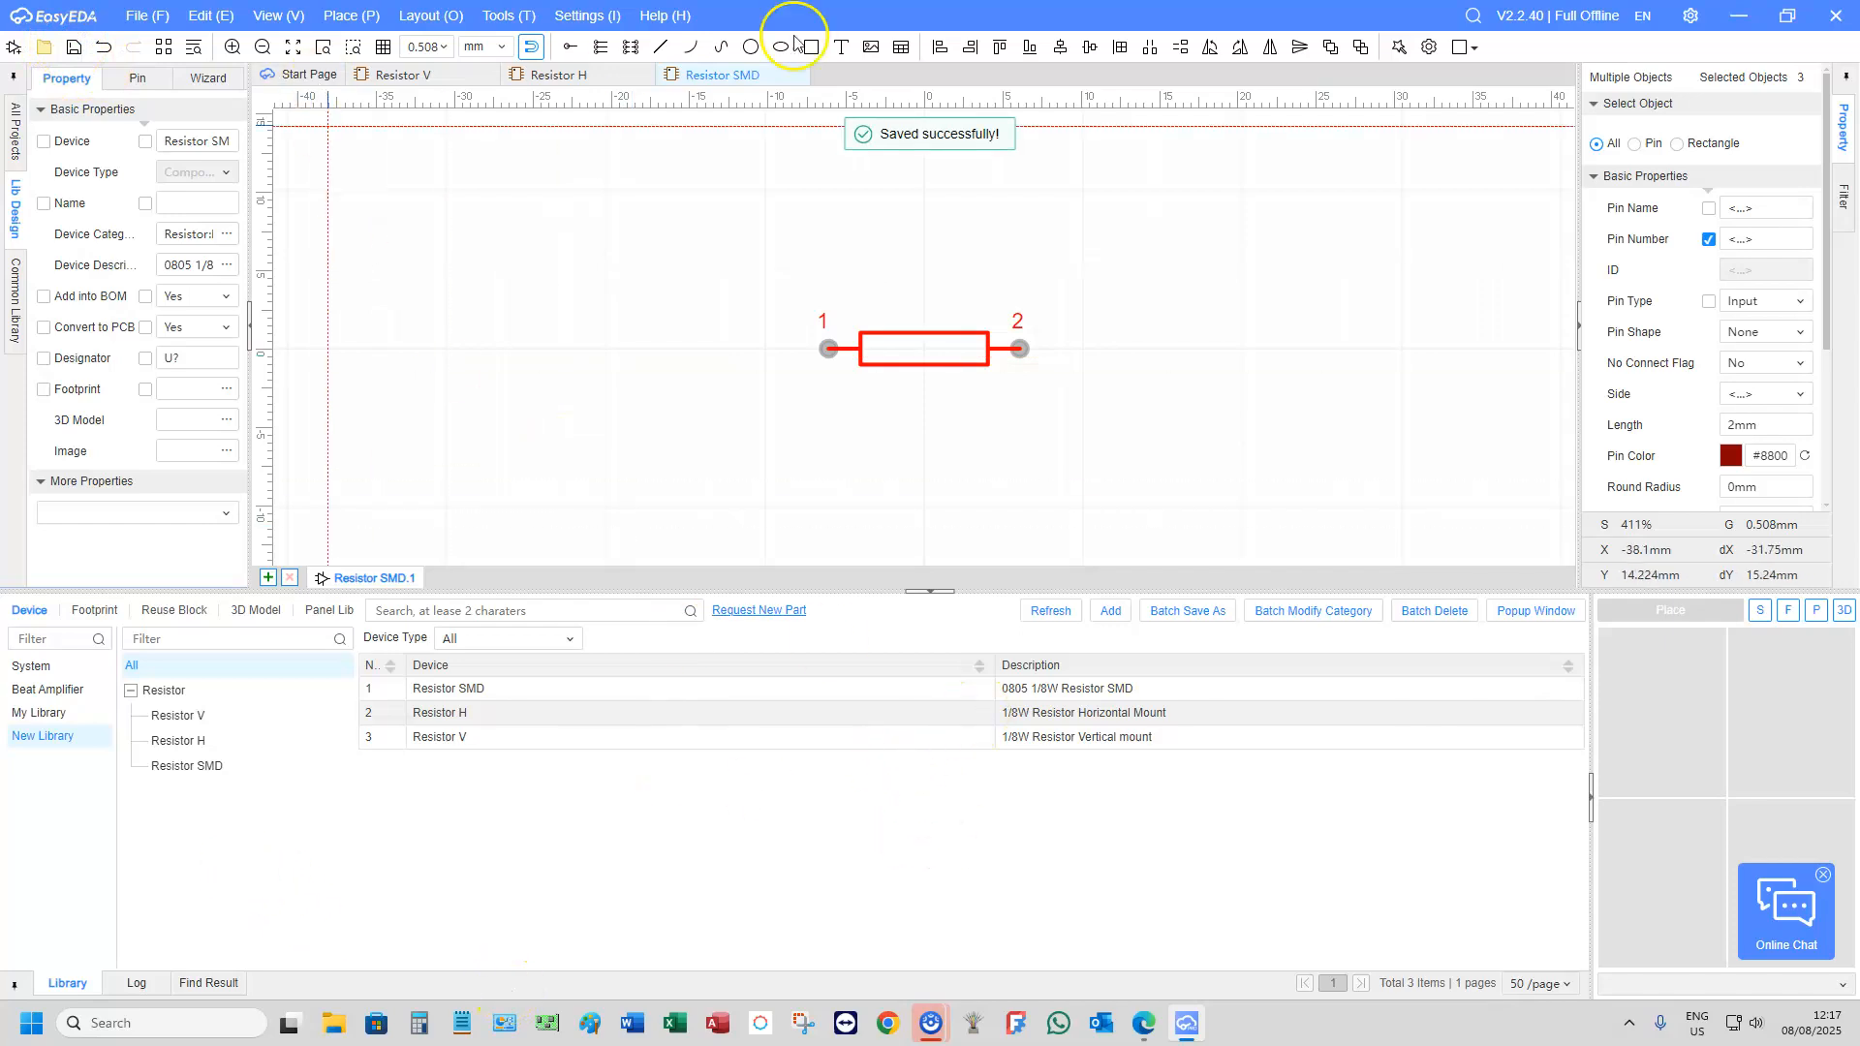
Close the Resistor SMD, Resistor H and Resistor V documents
left_click(796, 76)
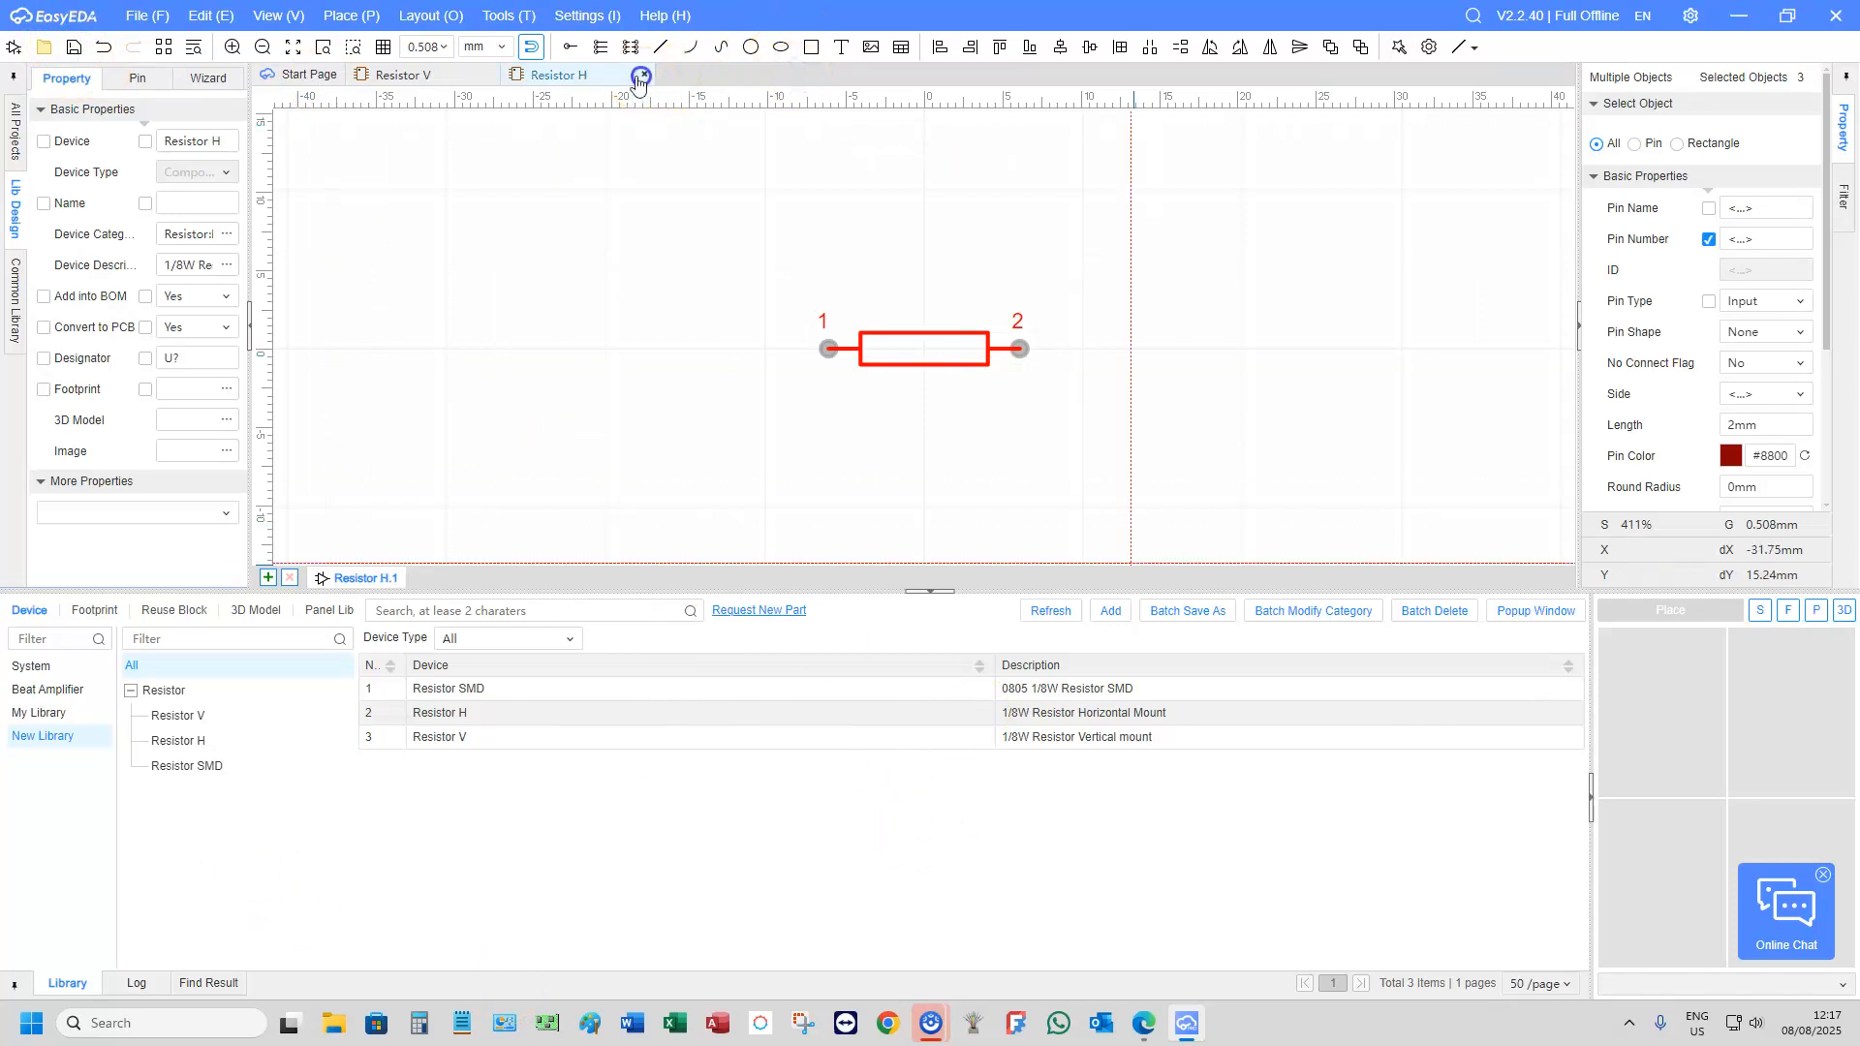
left_click(640, 77)
left_click(490, 75)
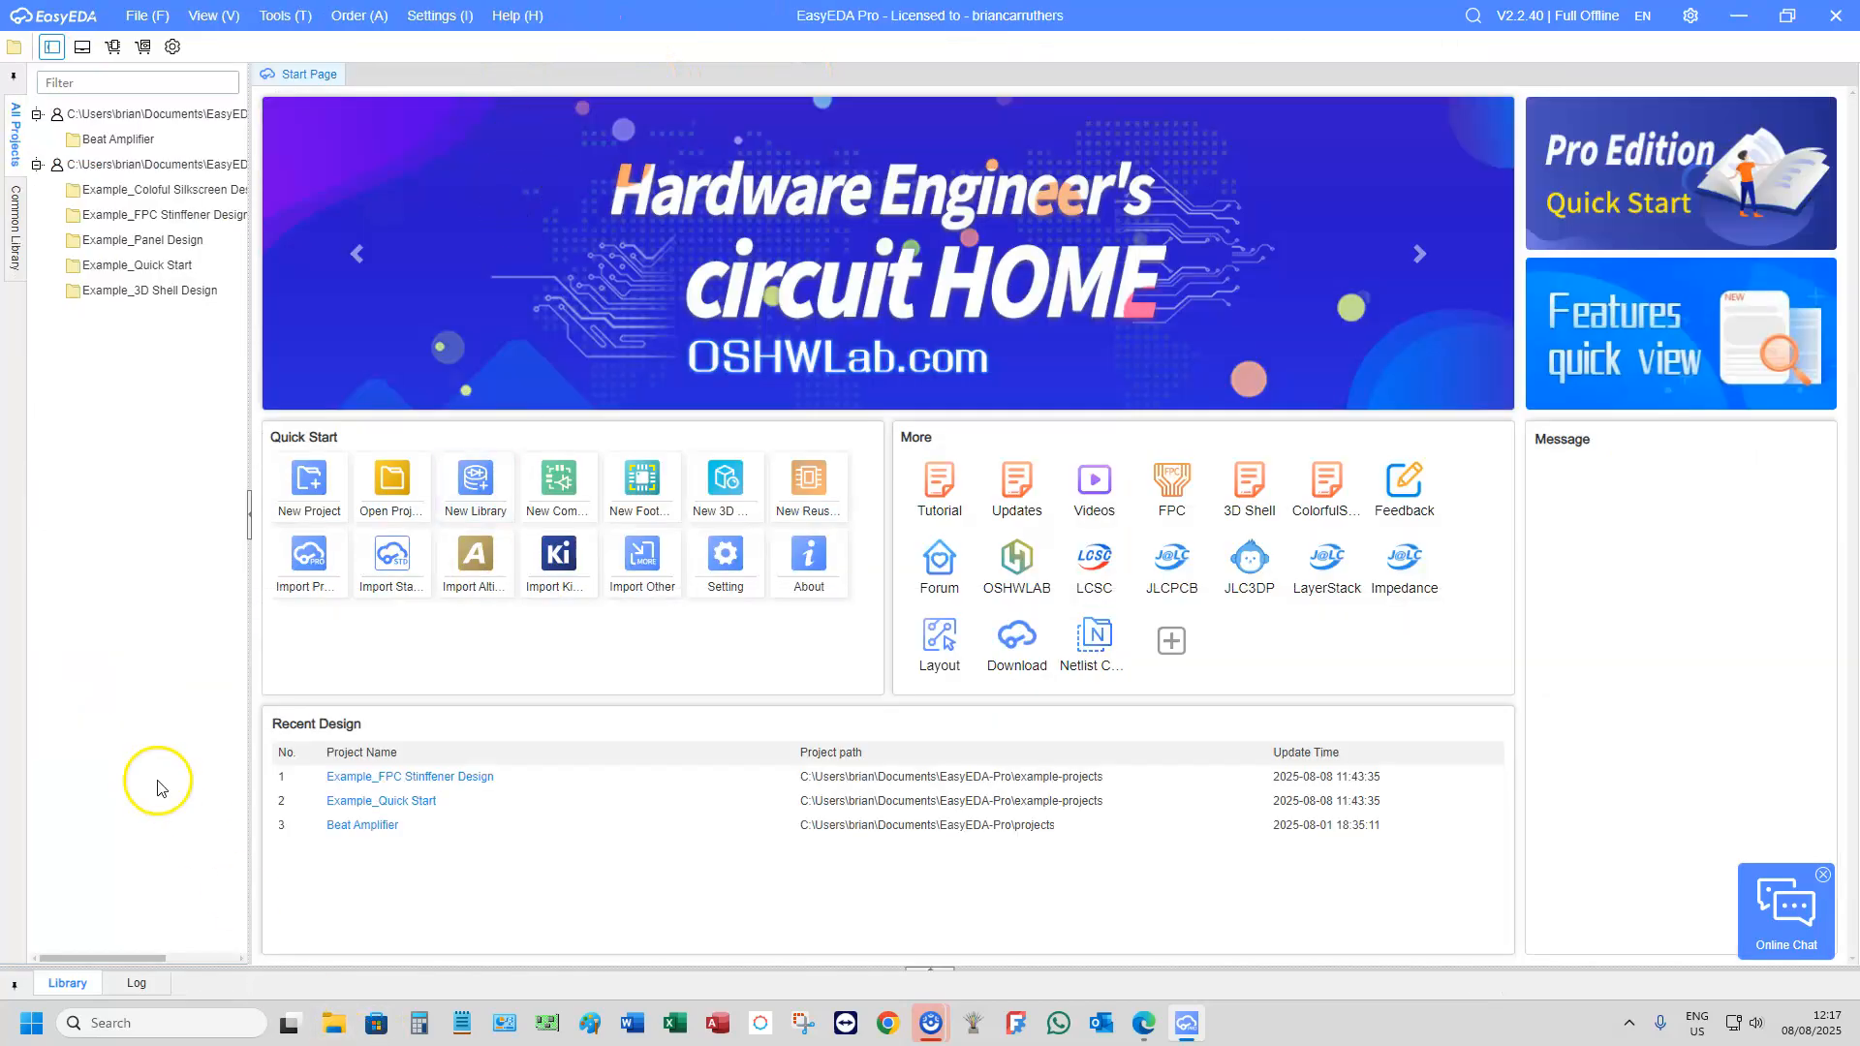
Open the Resistor V device from New Library's Resistor V category for editing and view its symbol
left_click(72, 986)
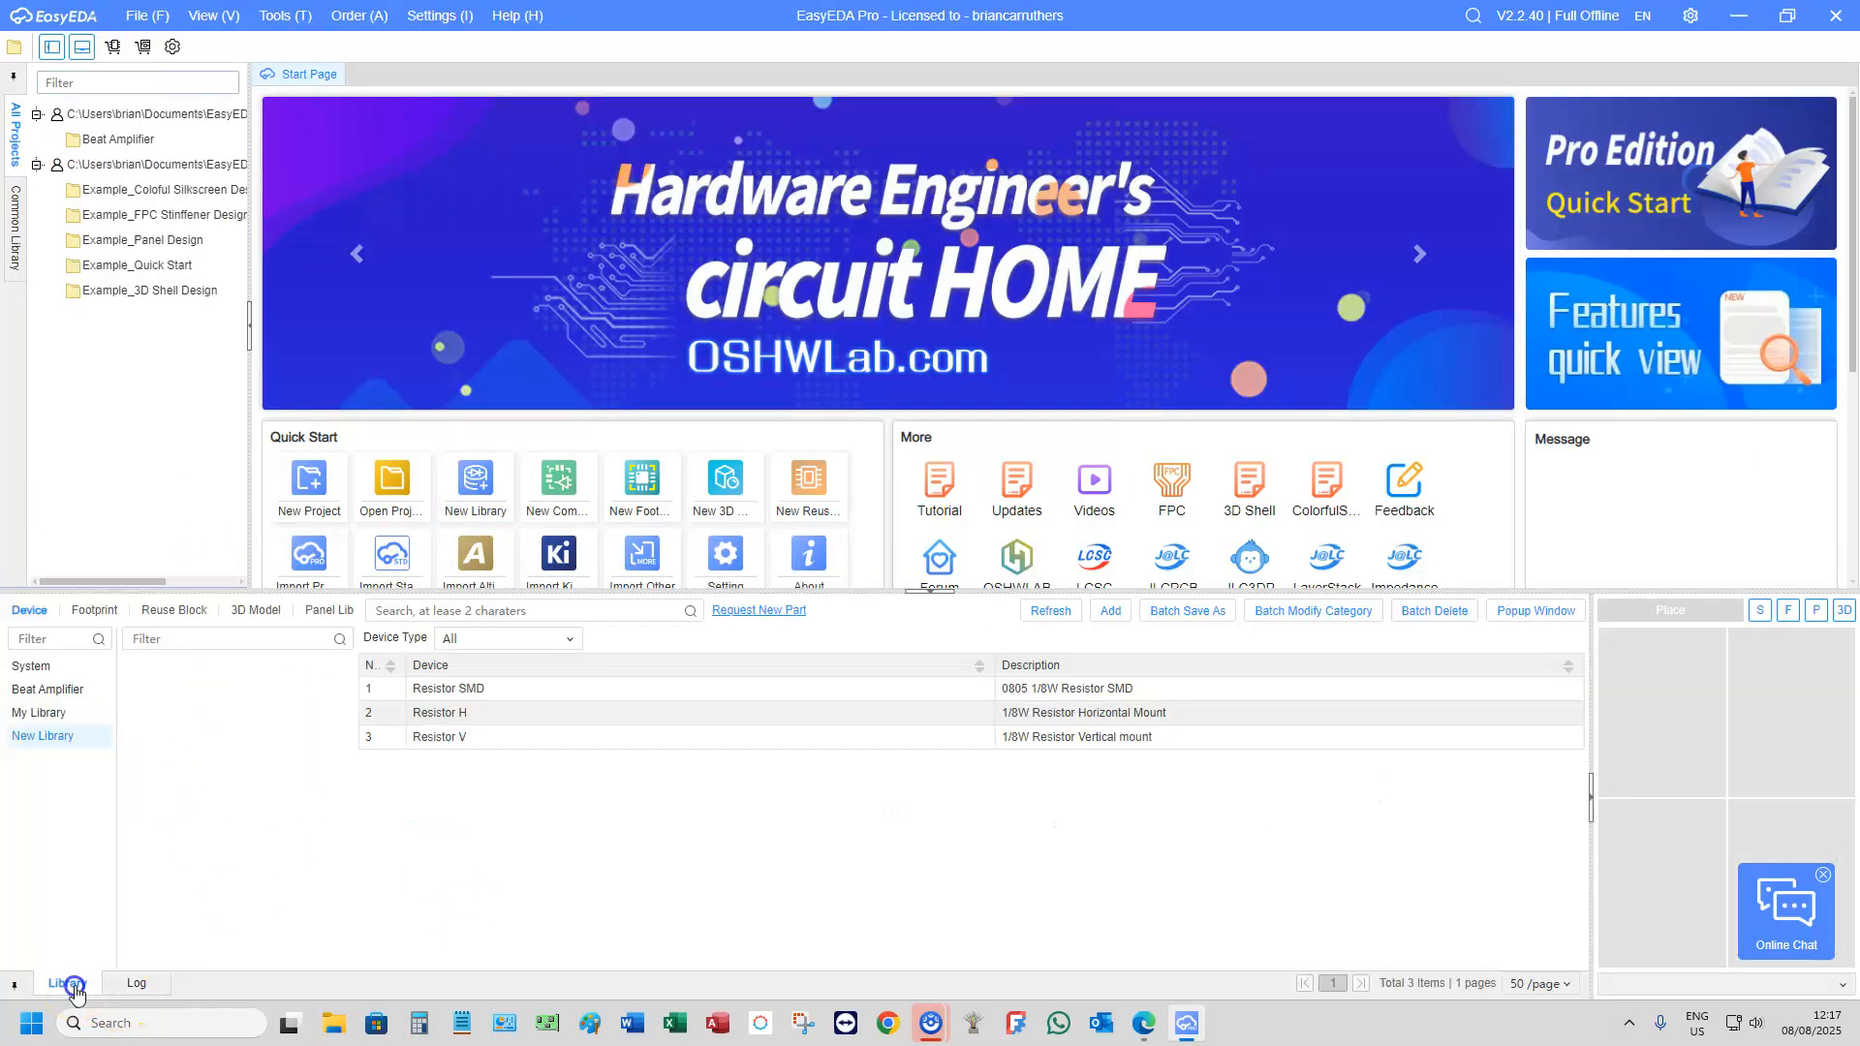
left_click(175, 717)
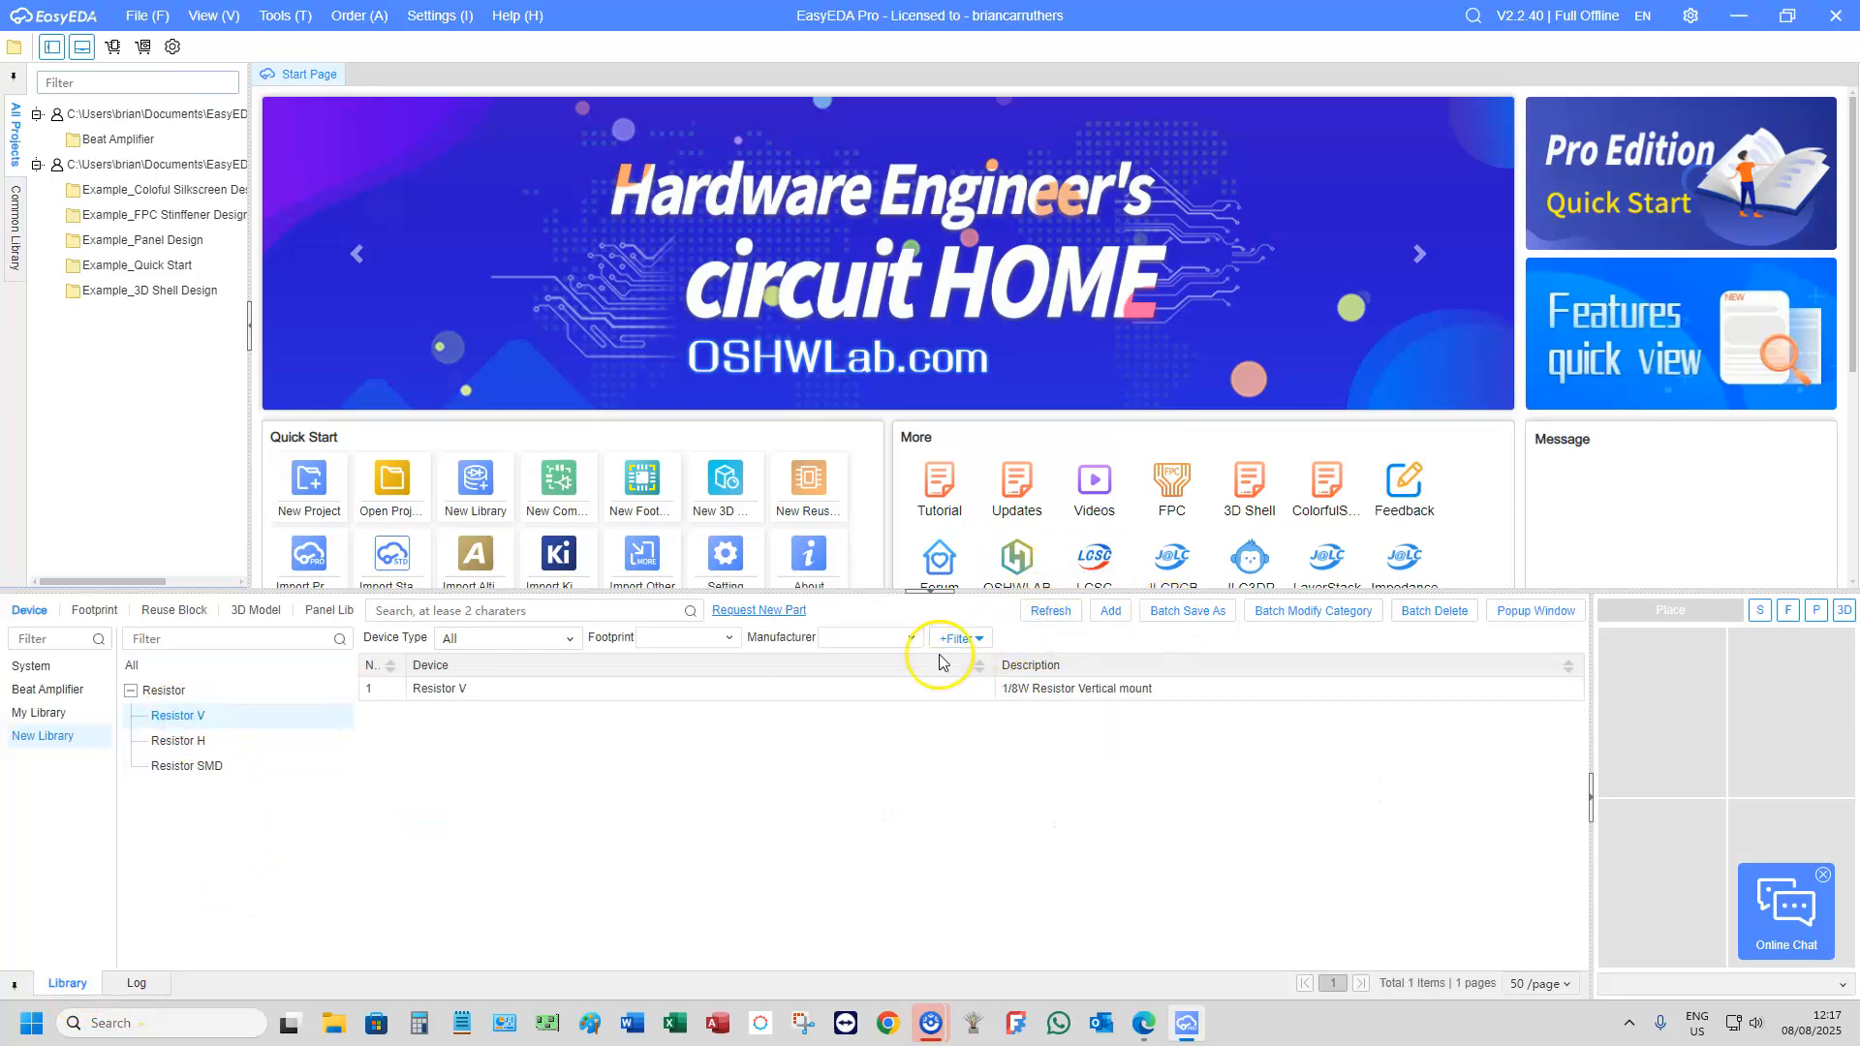
left_click(452, 695)
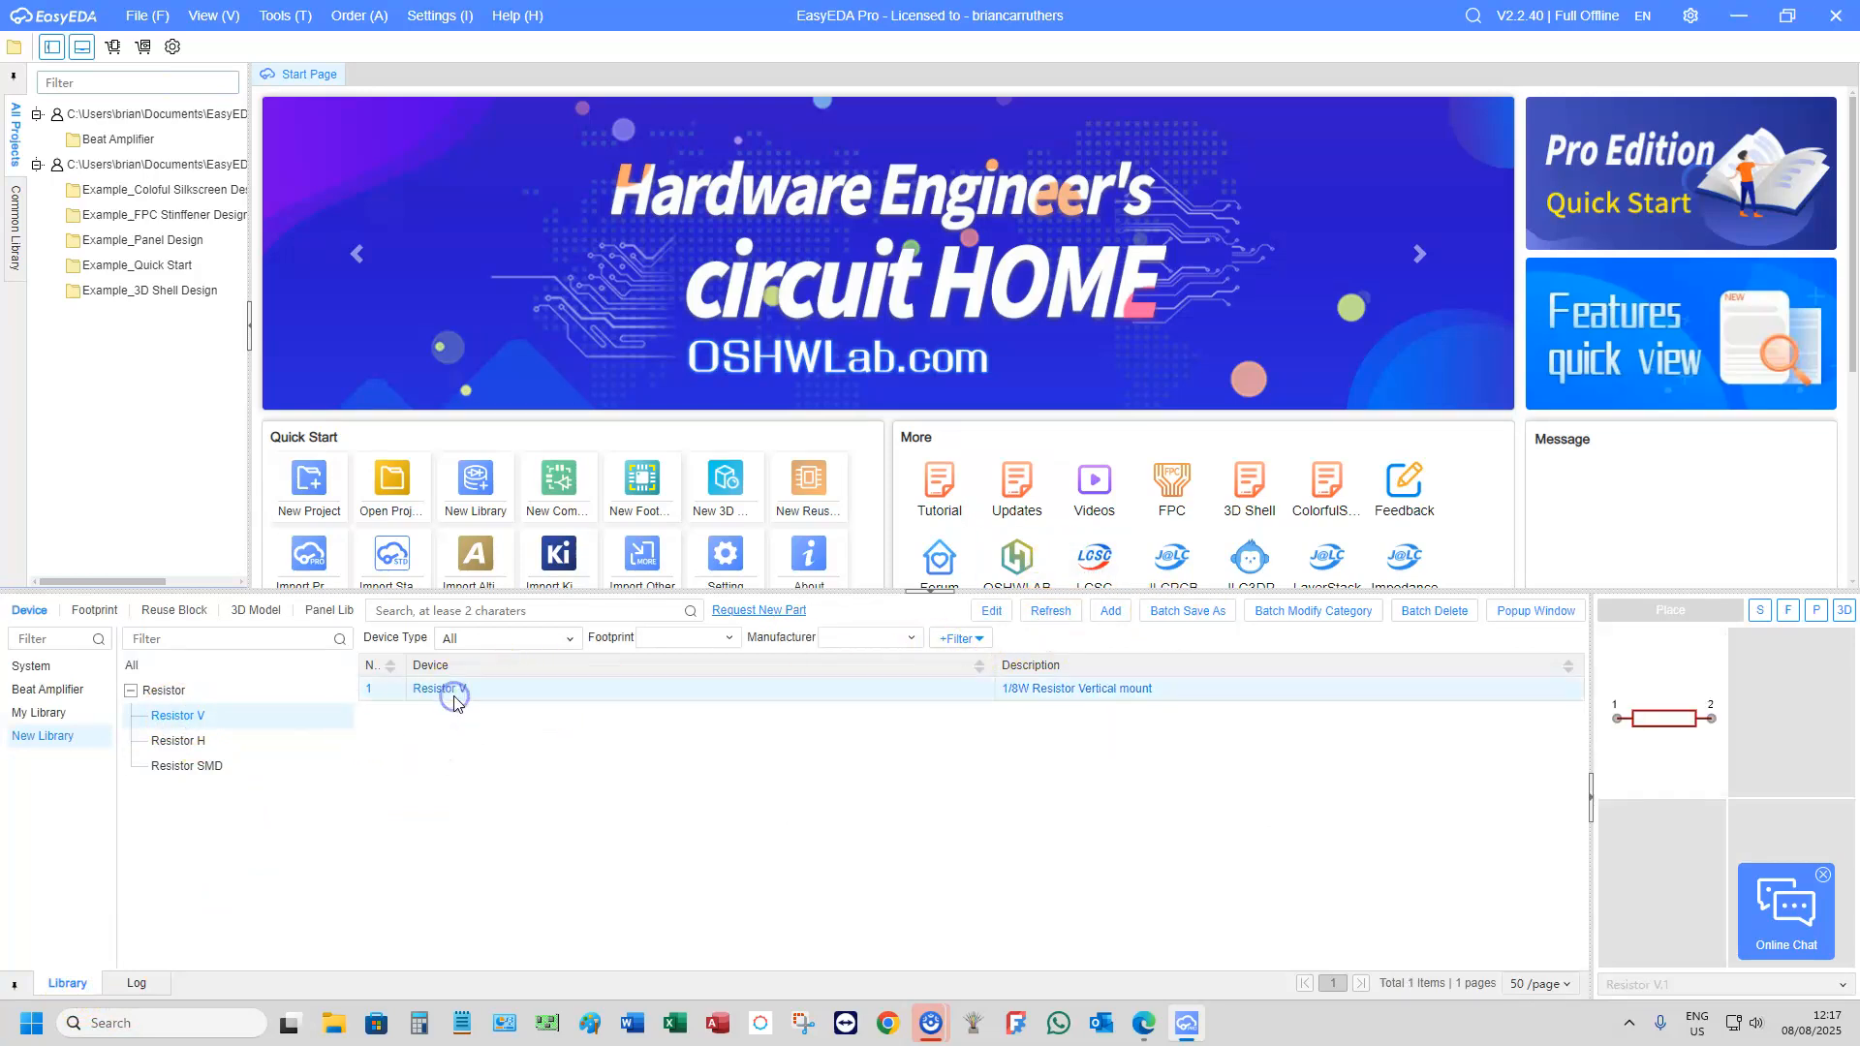
left_click(992, 612)
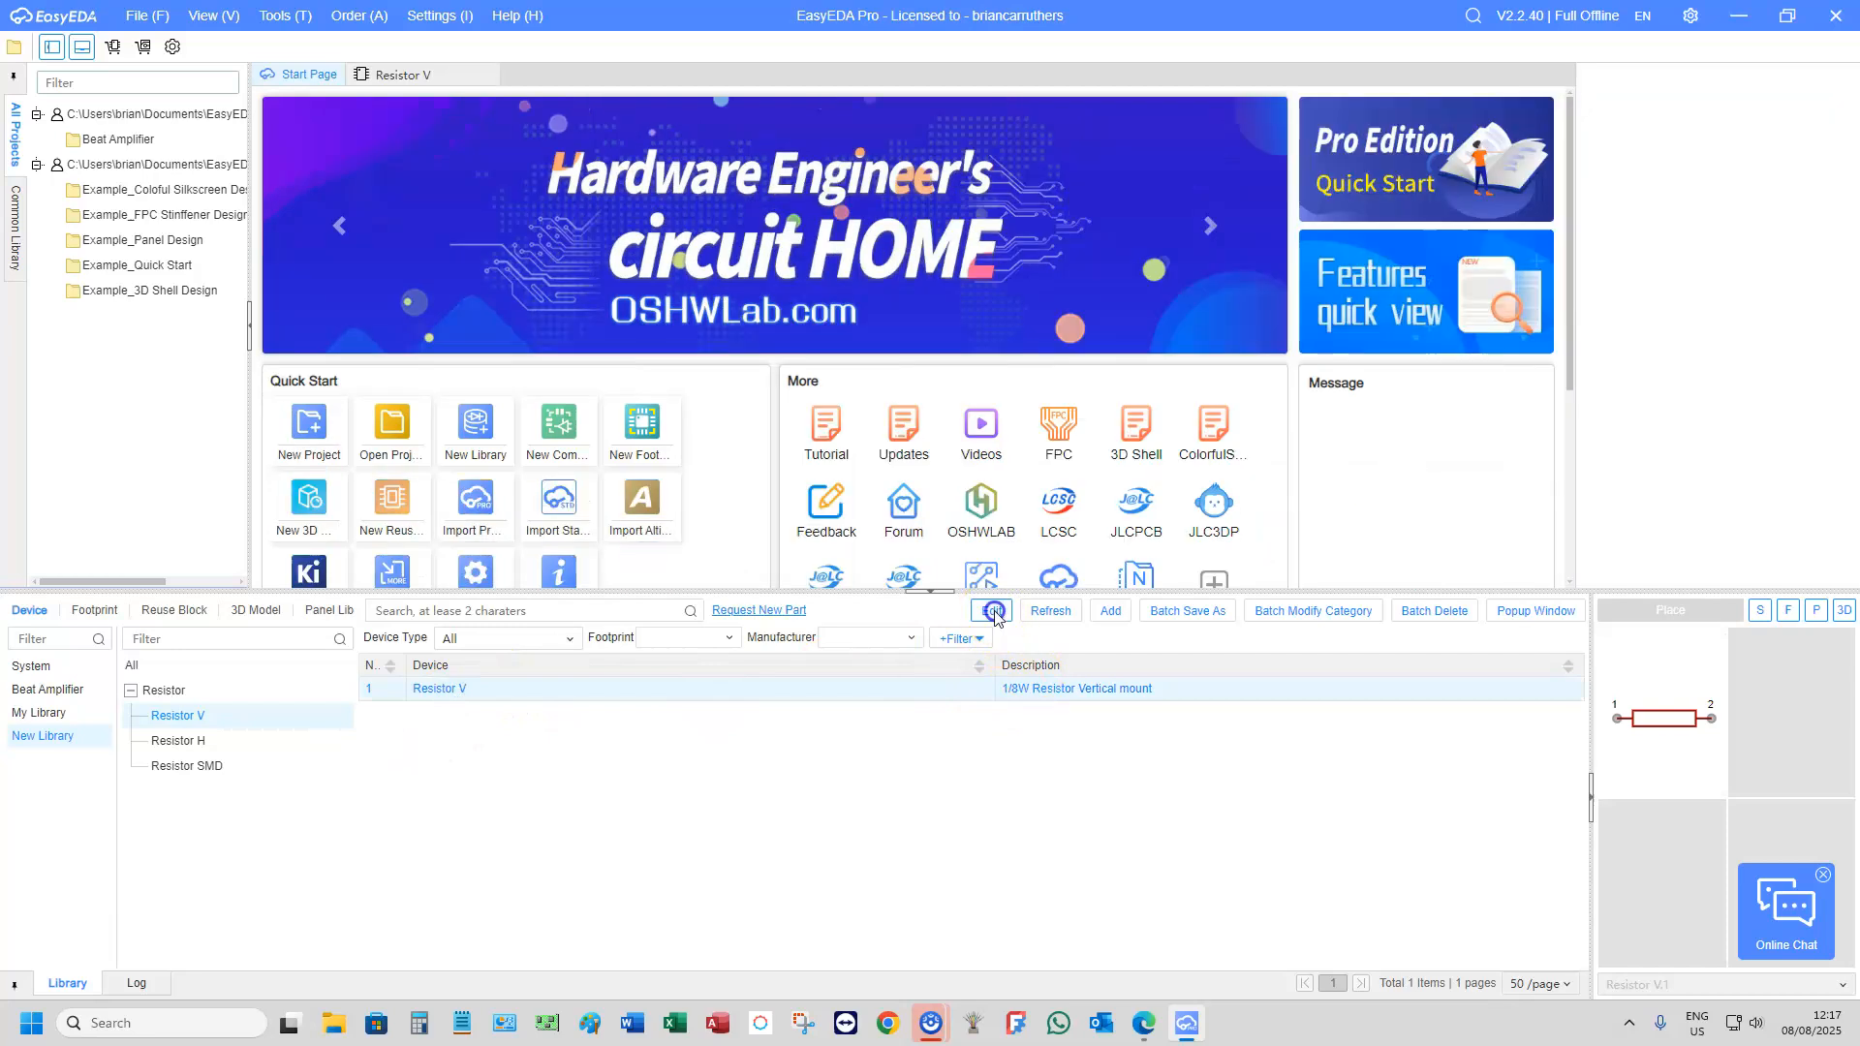
scroll(1027, 461, "down", 4)
scroll(1036, 475, "up", 3)
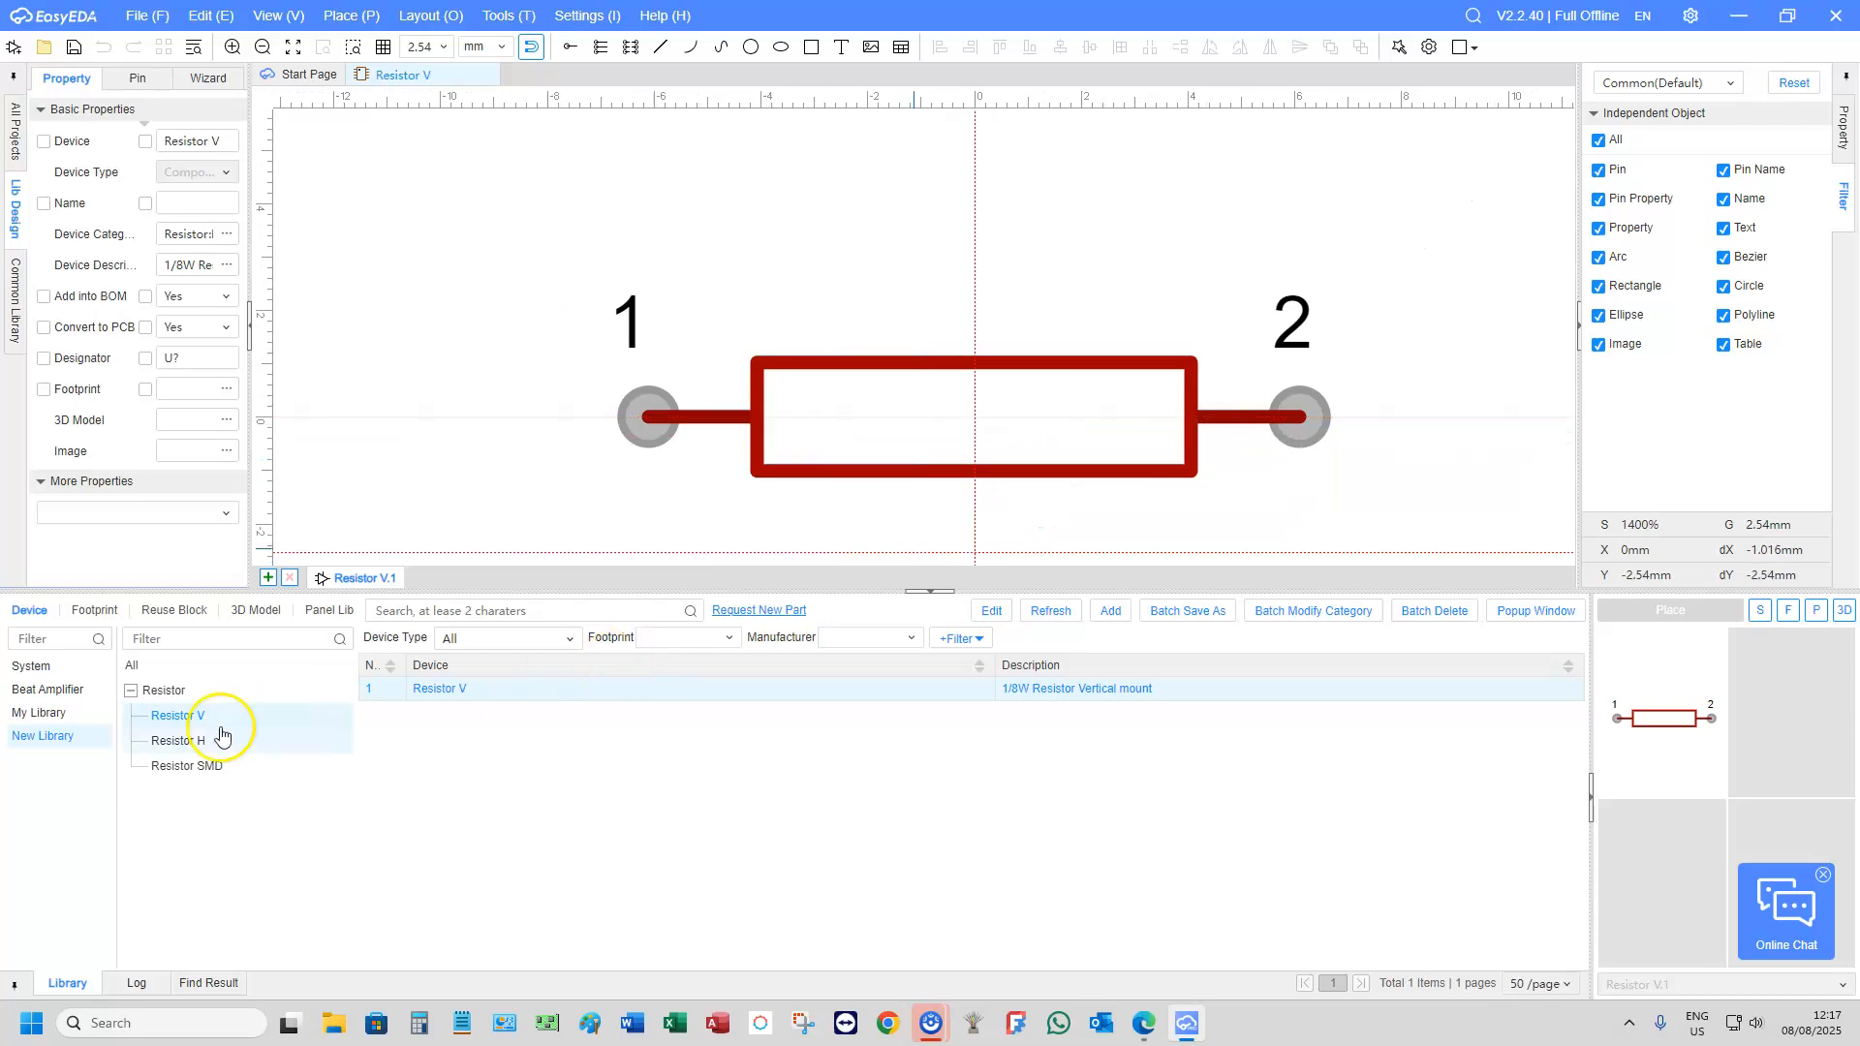
Open the Resistor H device from the Resistor H category for editing and check its pasted symbol
left_click(186, 742)
left_click(469, 690)
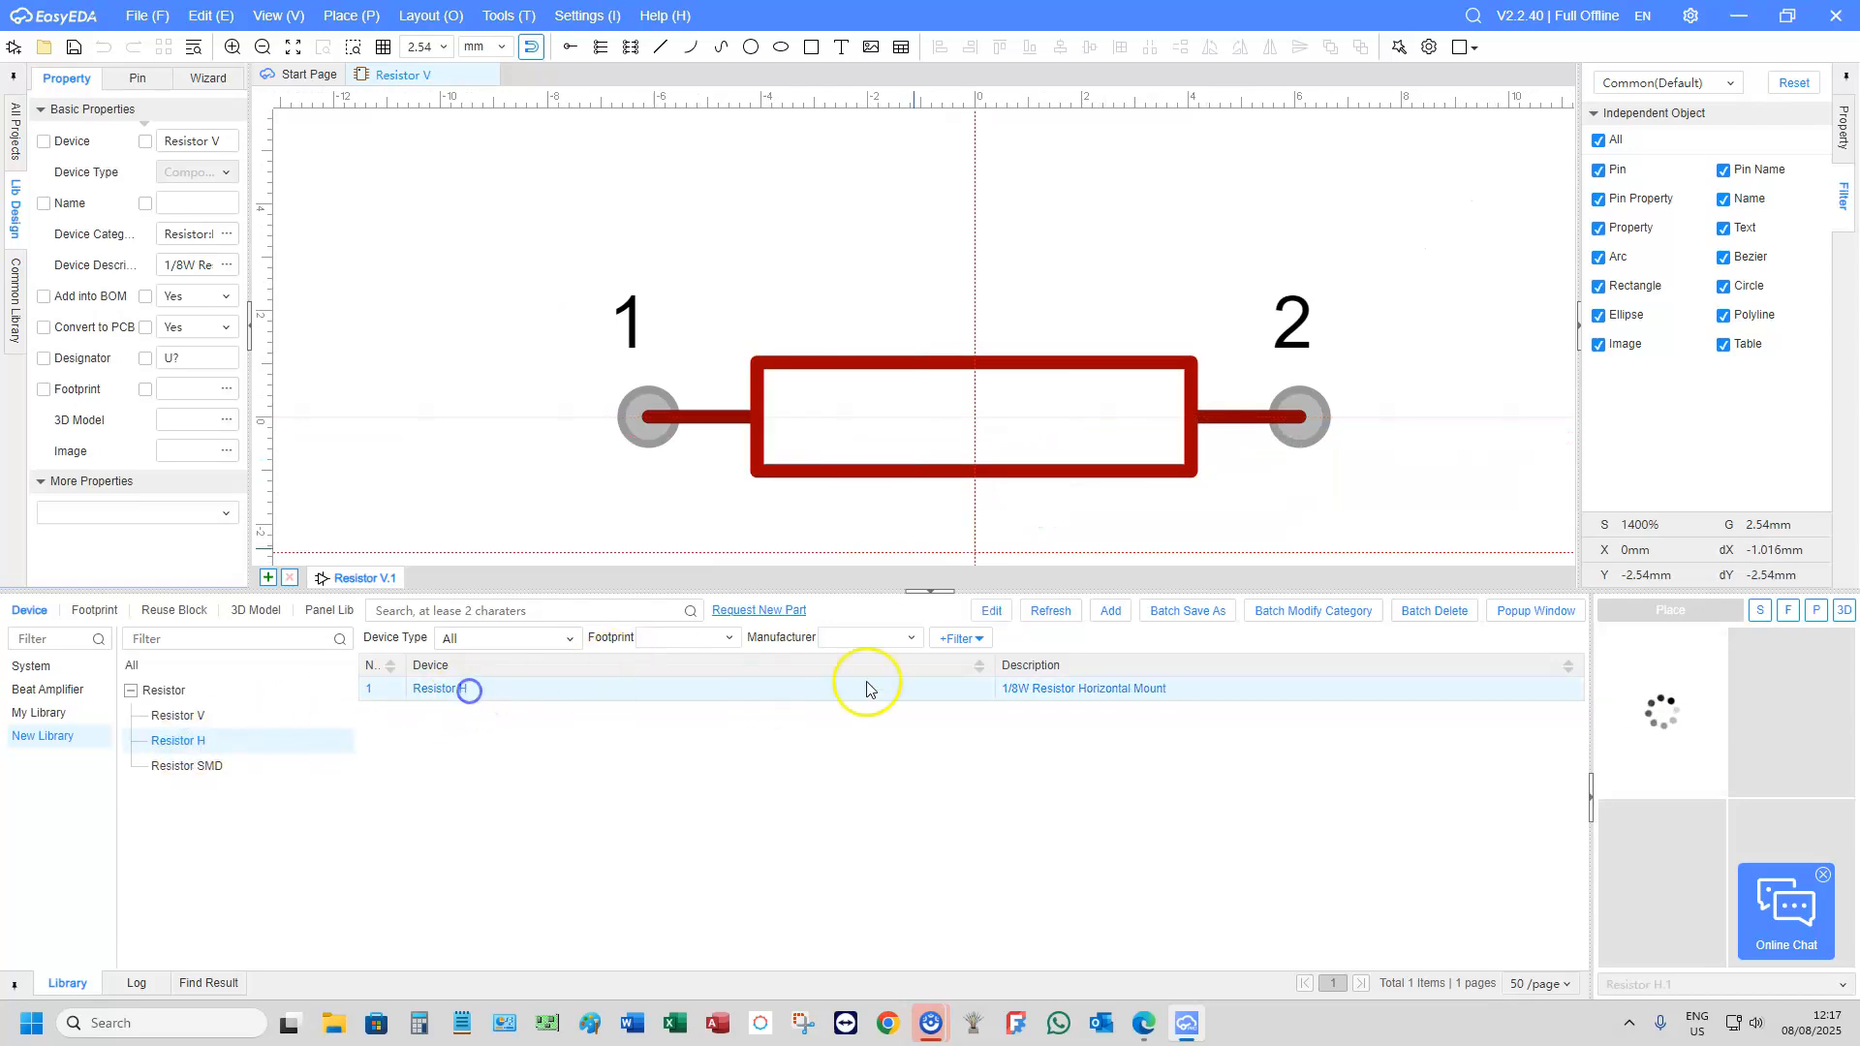
left_click(993, 611)
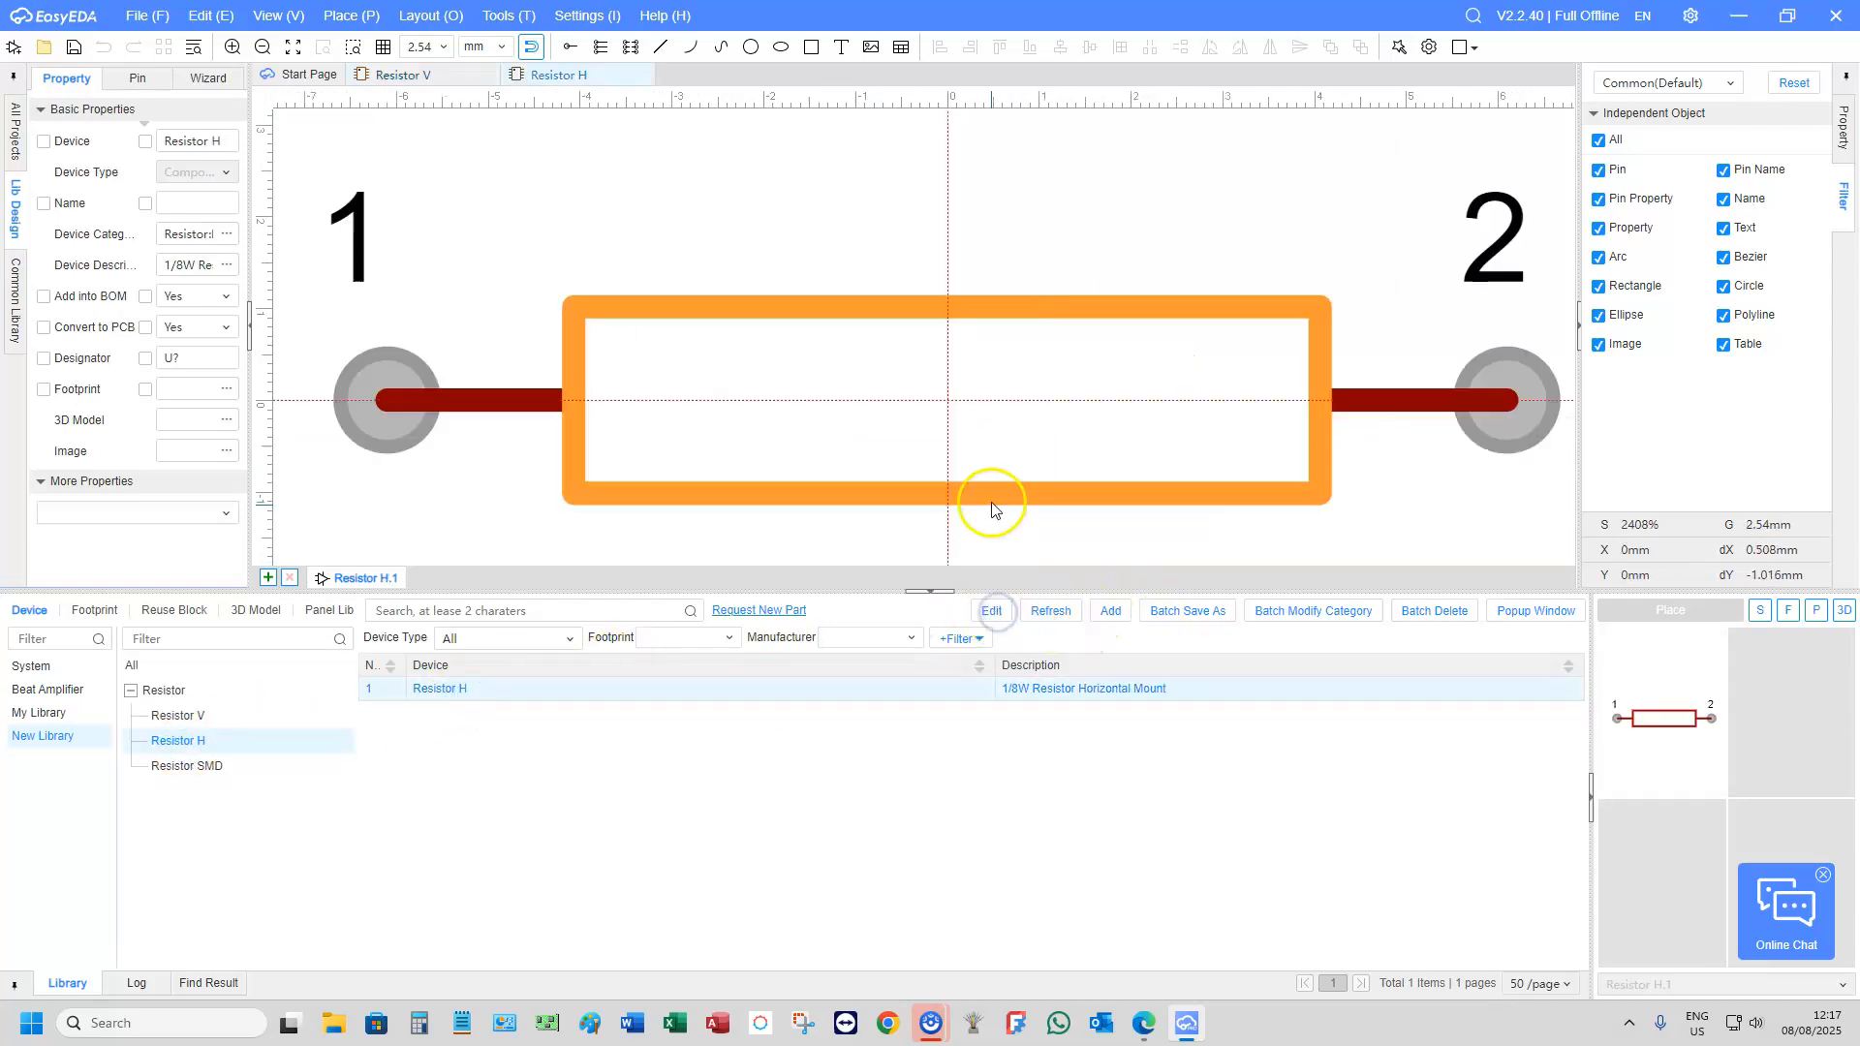
scroll(990, 416, "down", 4)
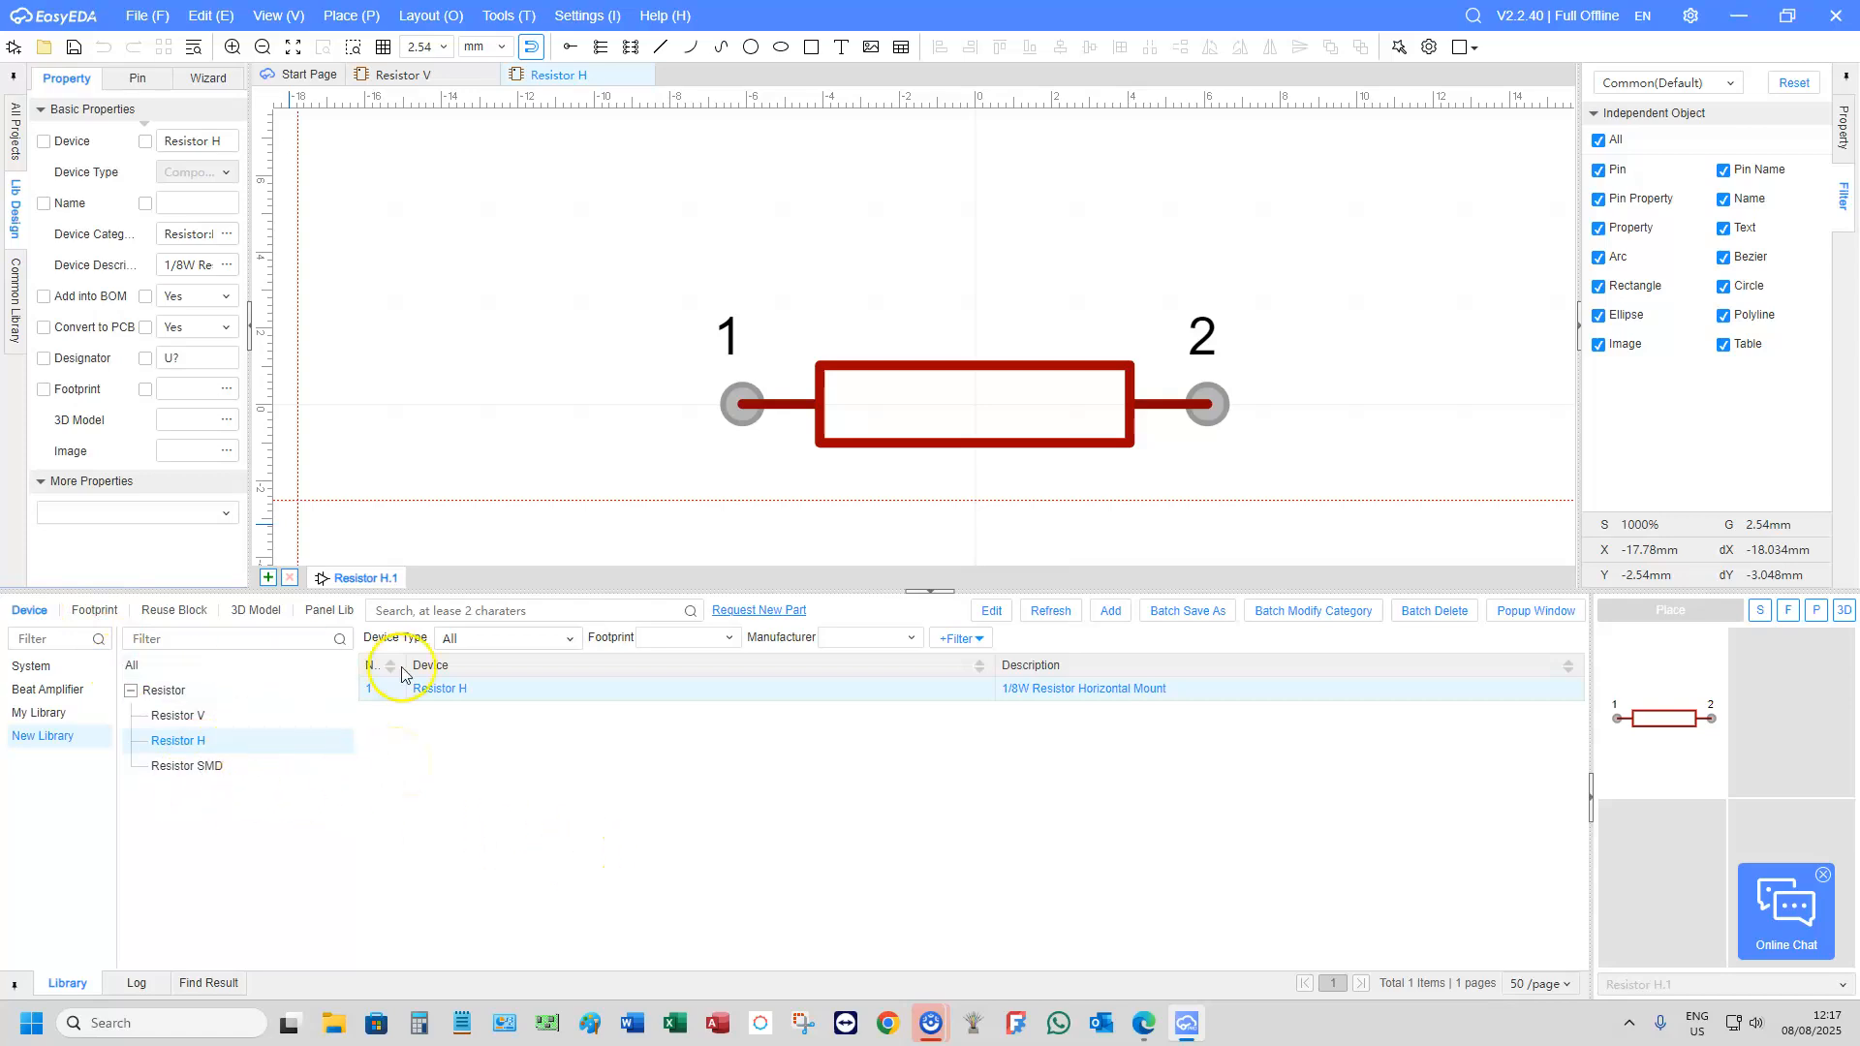
Open the footprint category settings for New Library and add a primary category named Resistor
left_click(94, 615)
right_click(215, 775)
left_click(255, 817)
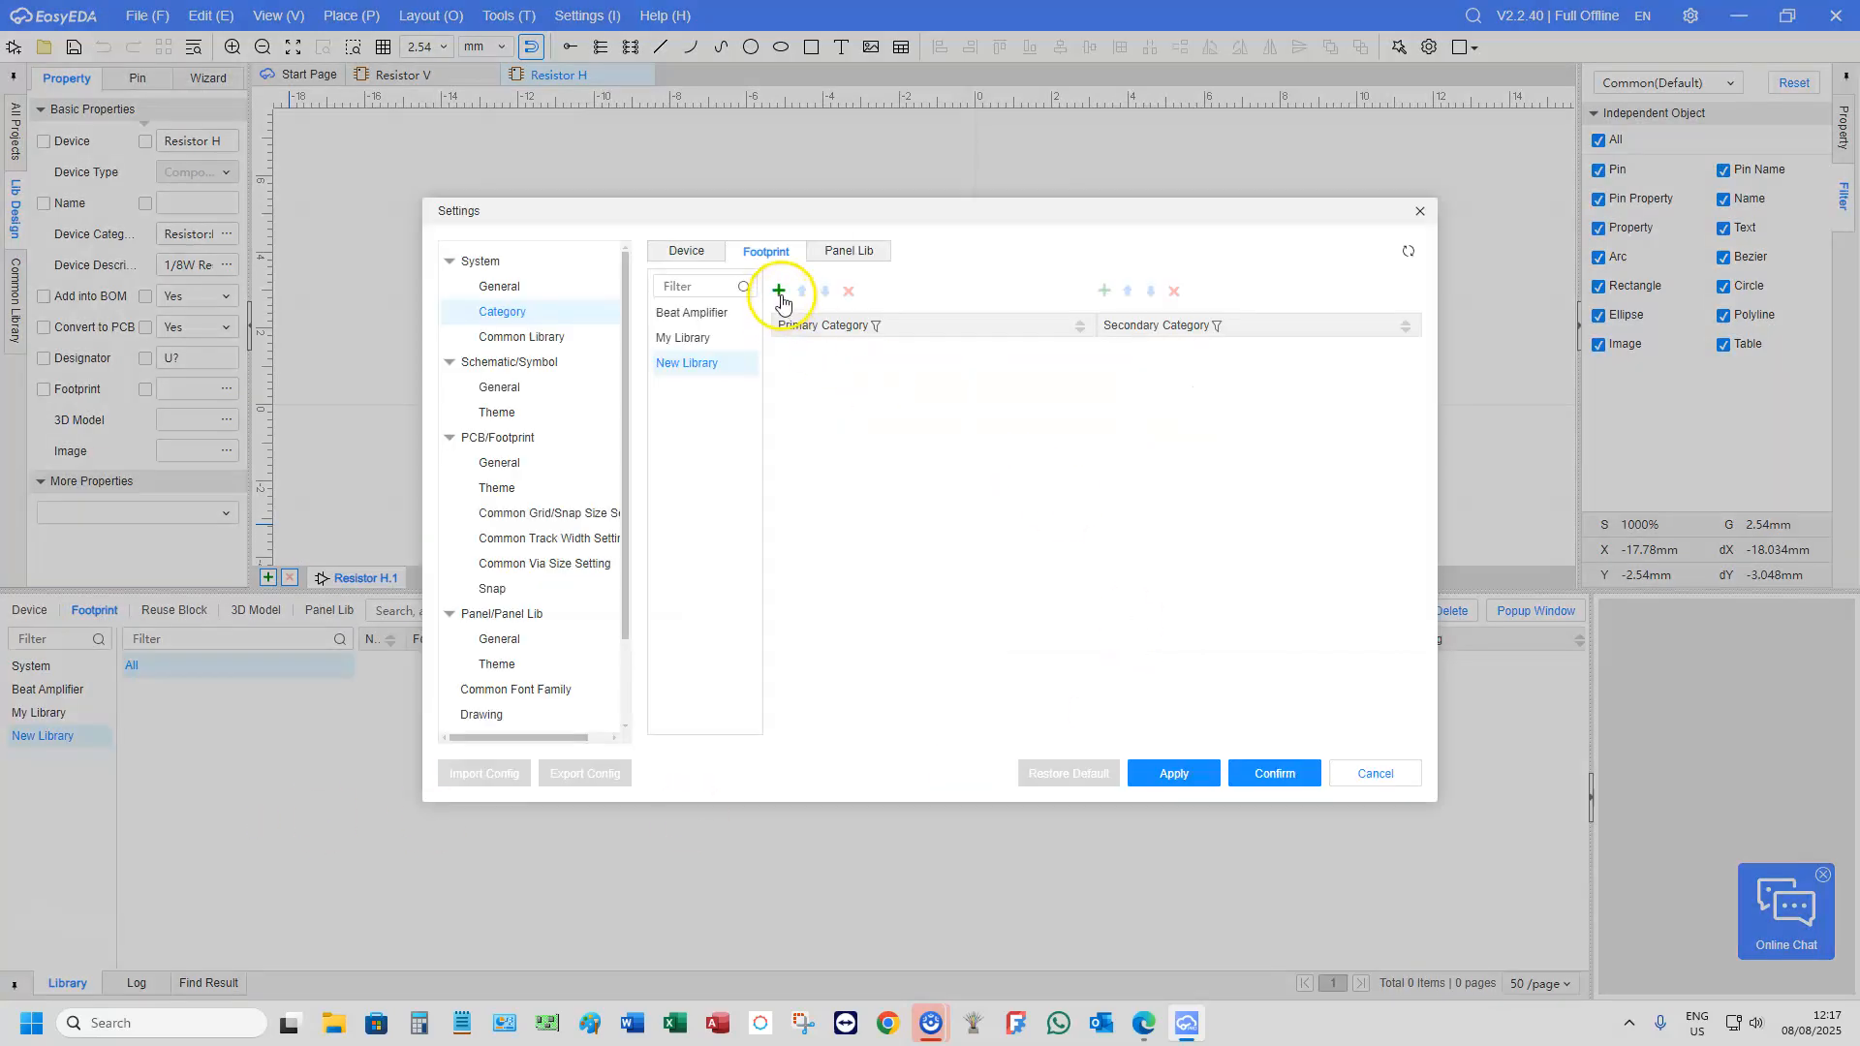
left_click(780, 292)
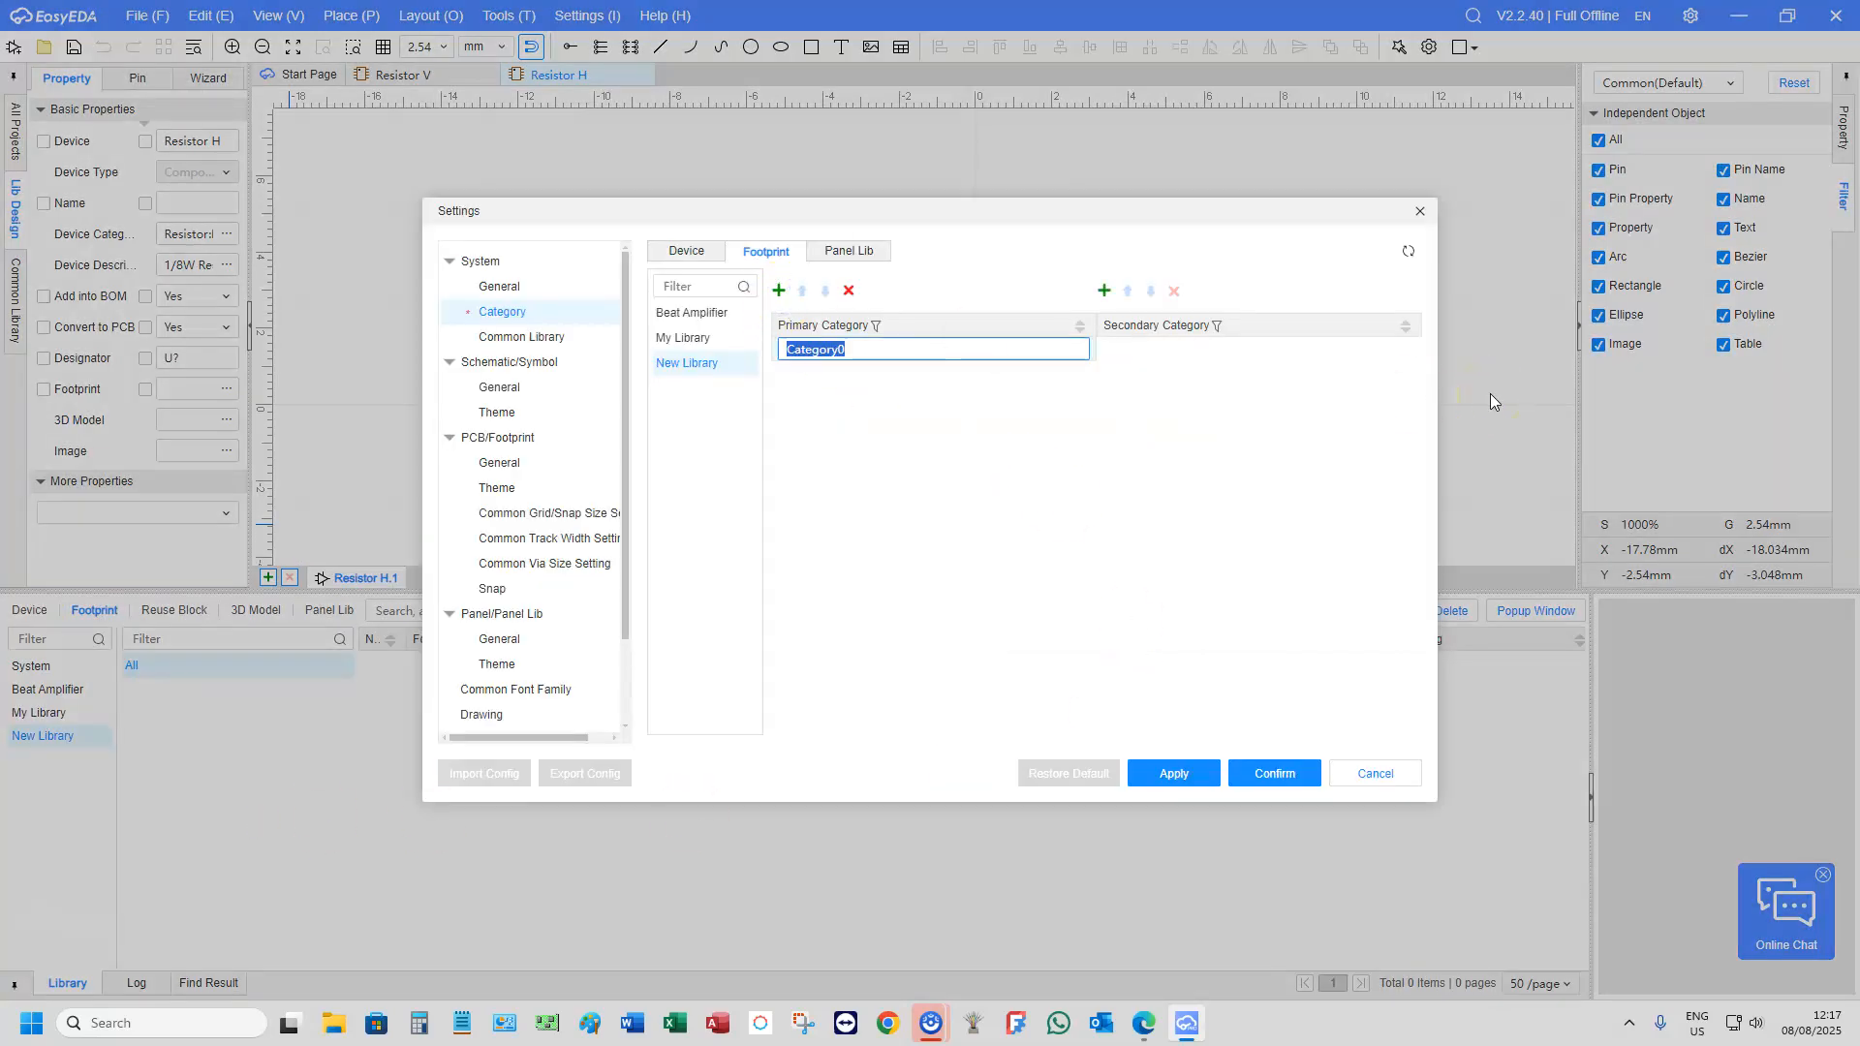
type("Resistor")
Add secondary footprint categories Resistor V, Resistor H and Resistor SMD under Resistor, apply them and close the settings
left_click(1105, 291)
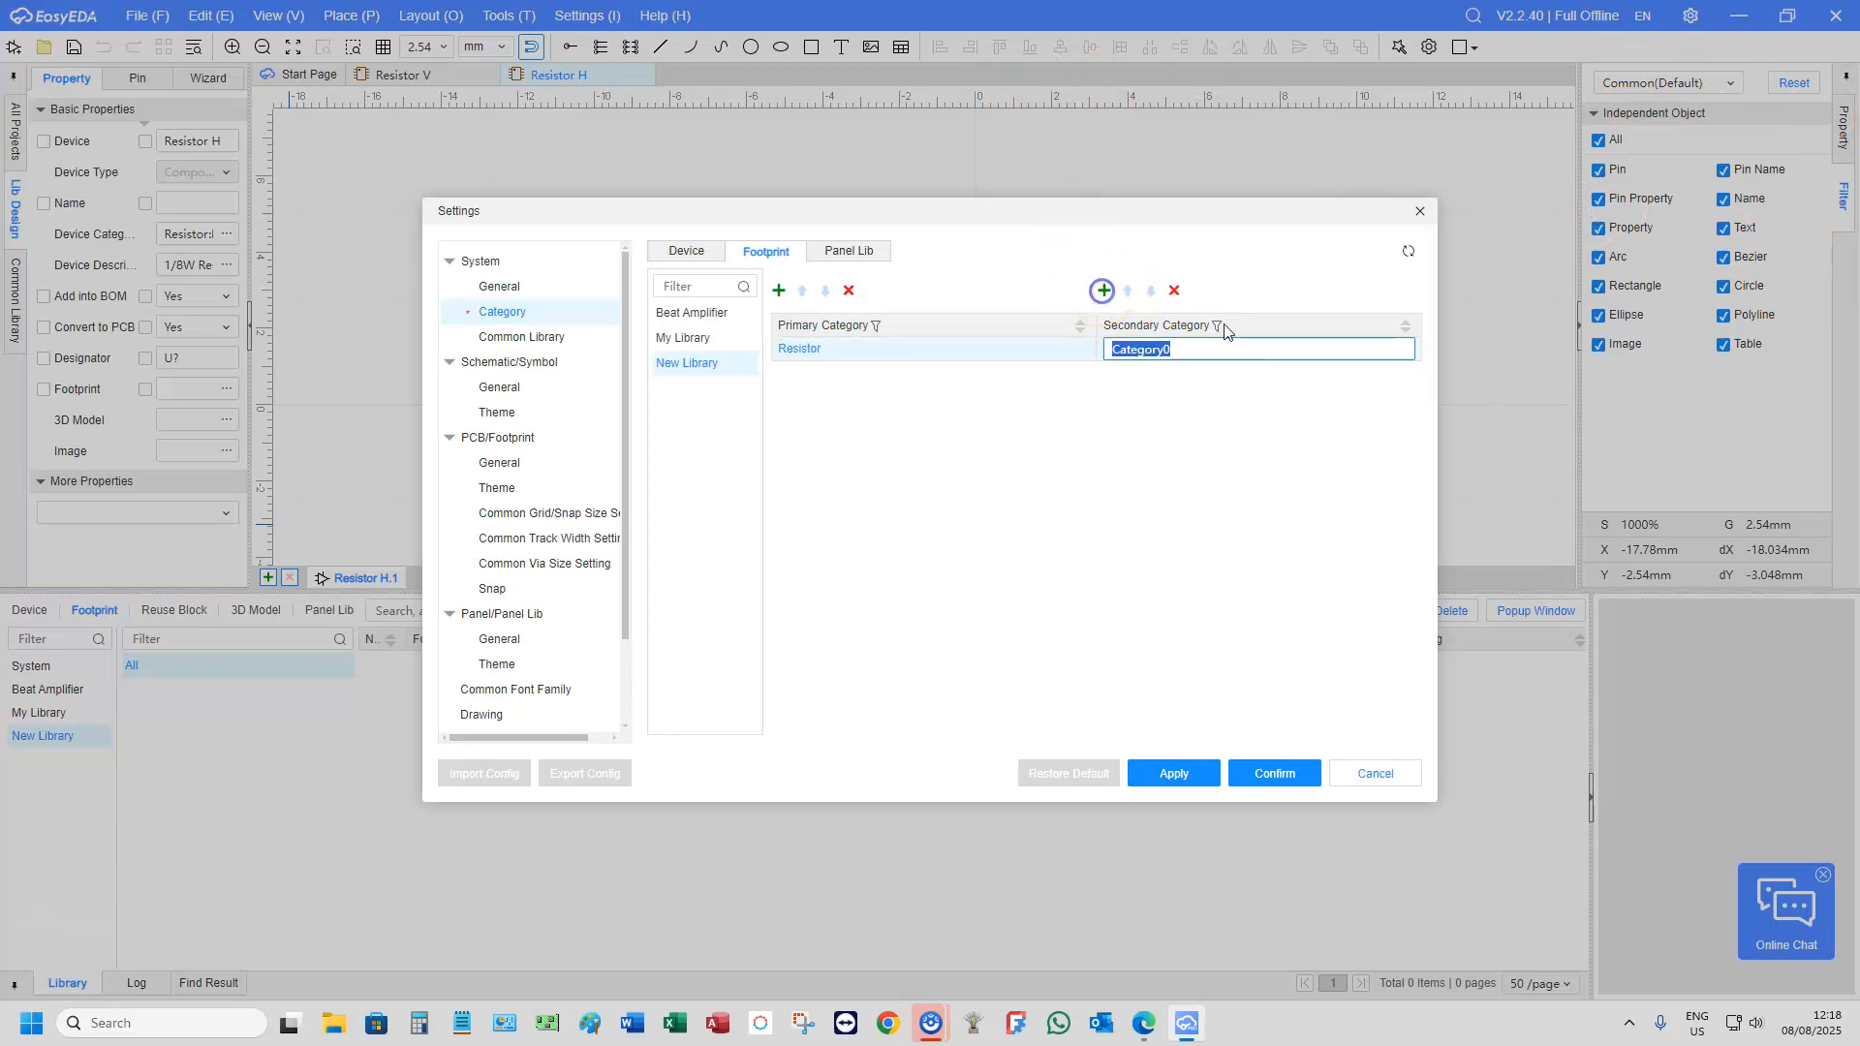
type("Resistor V")
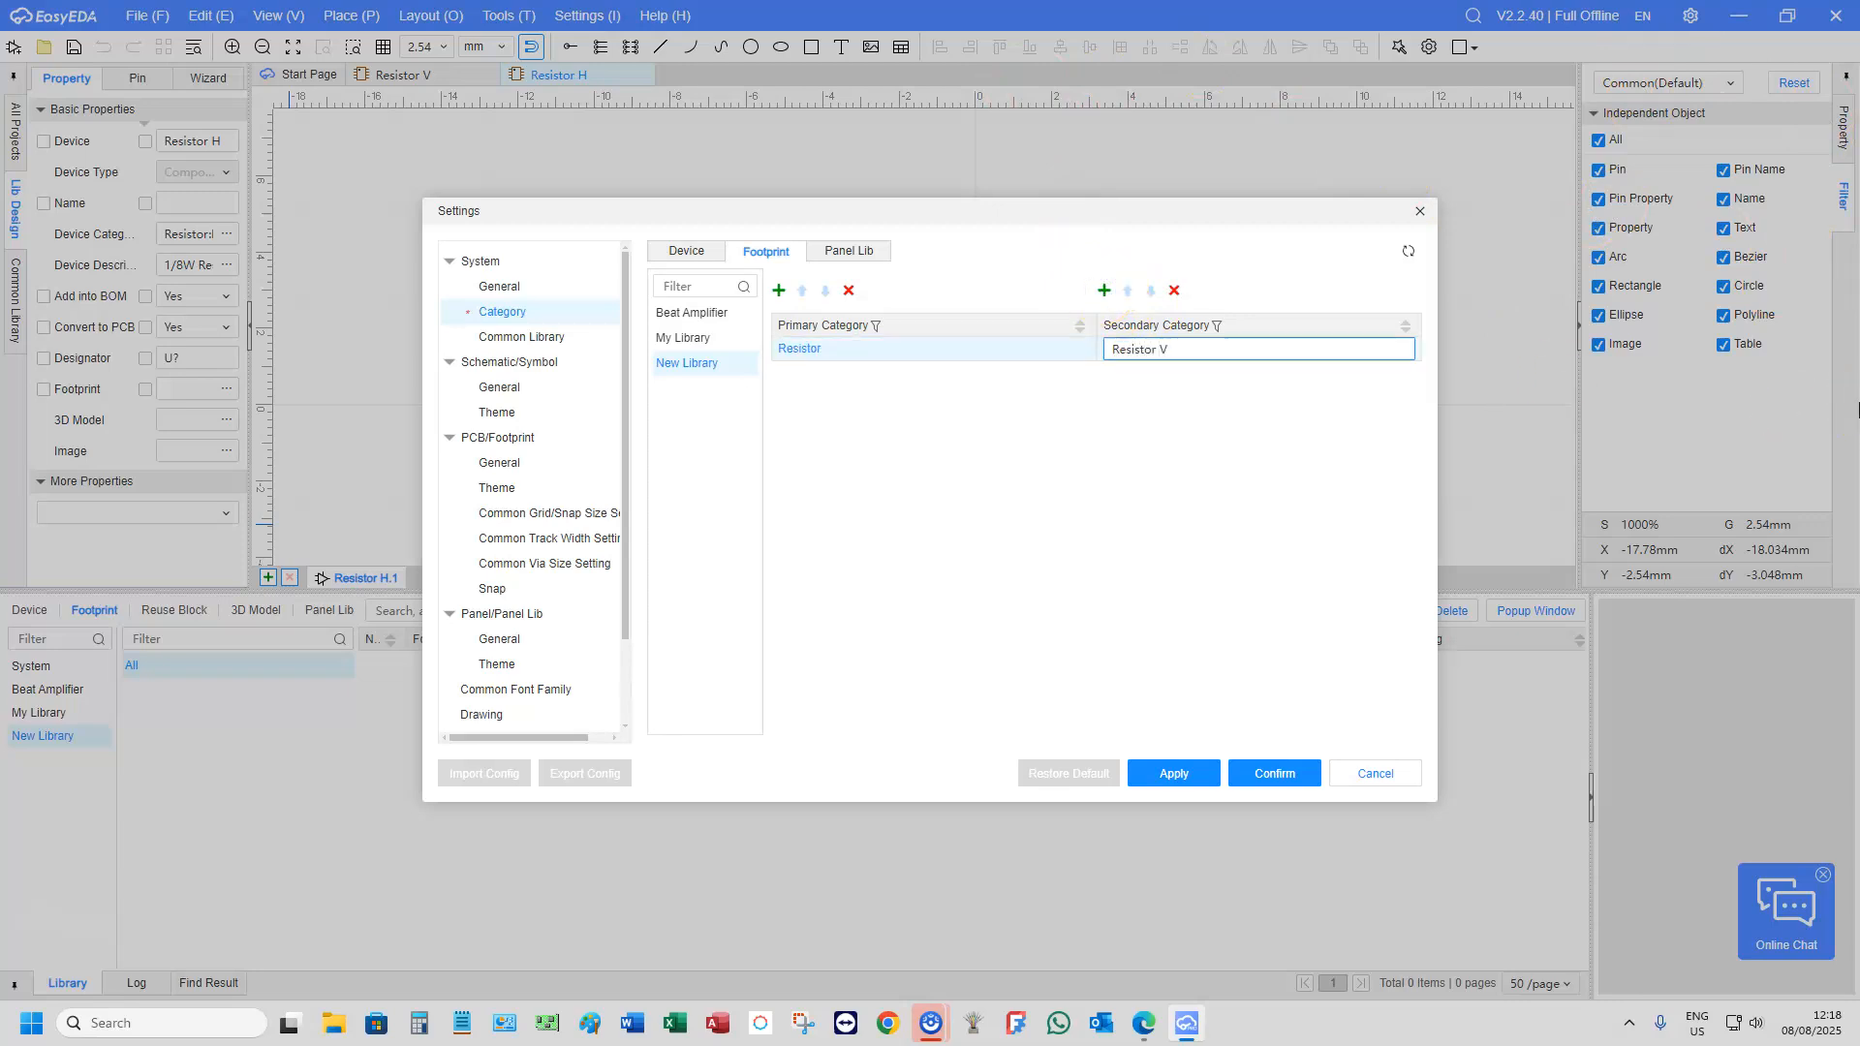
left_click(1105, 291)
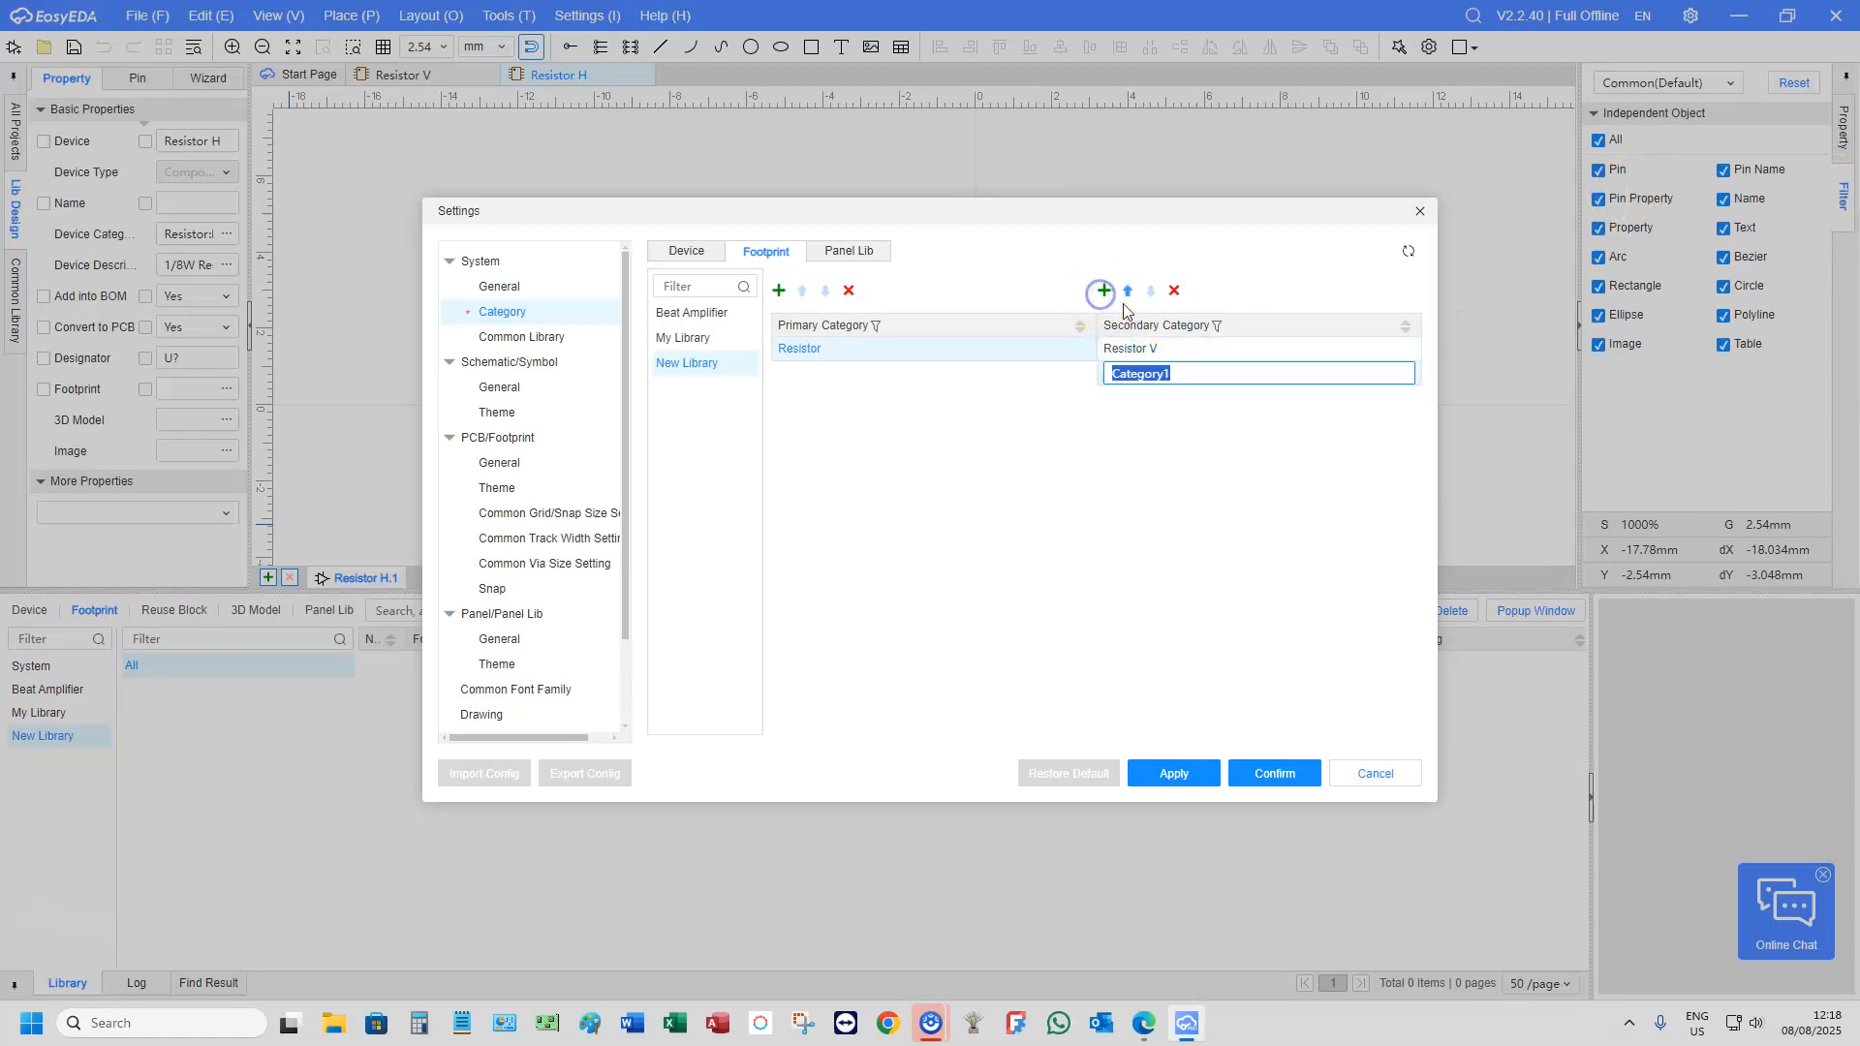
type("Resistor H")
left_click(1104, 291)
type("Resistor SMD")
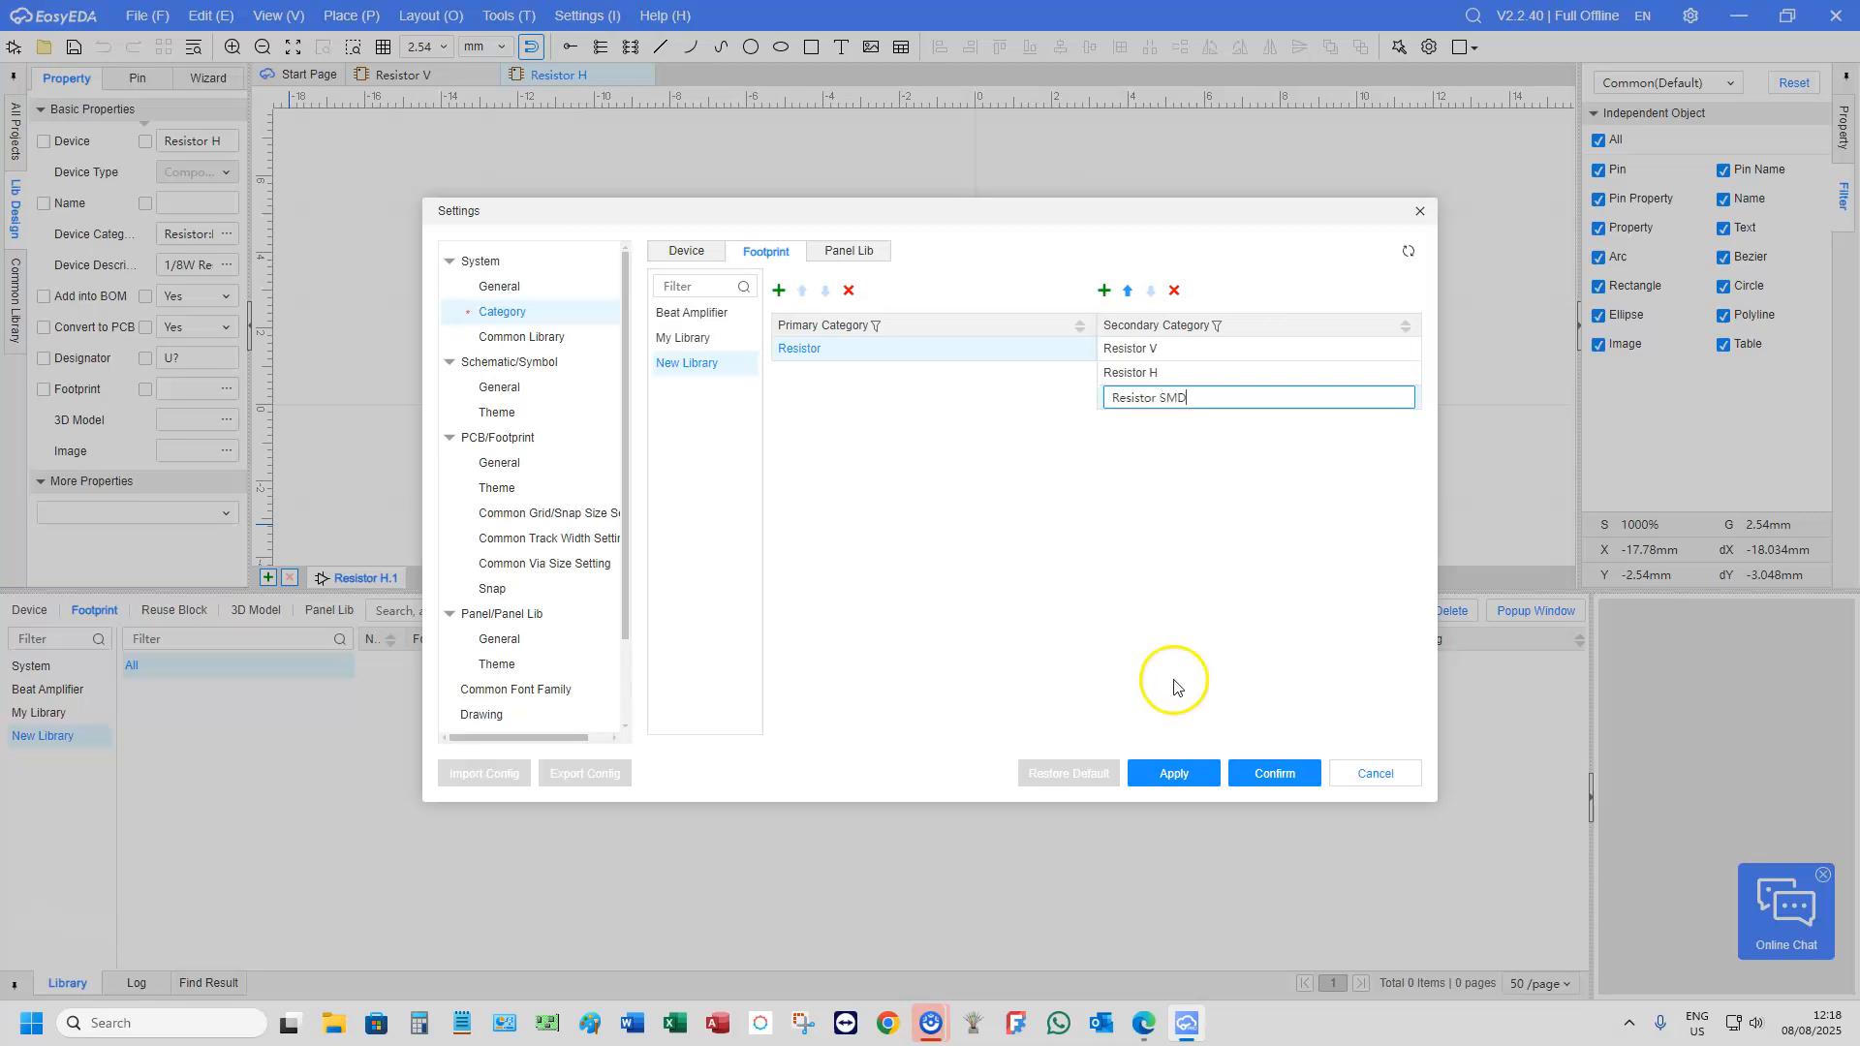
left_click(1193, 775)
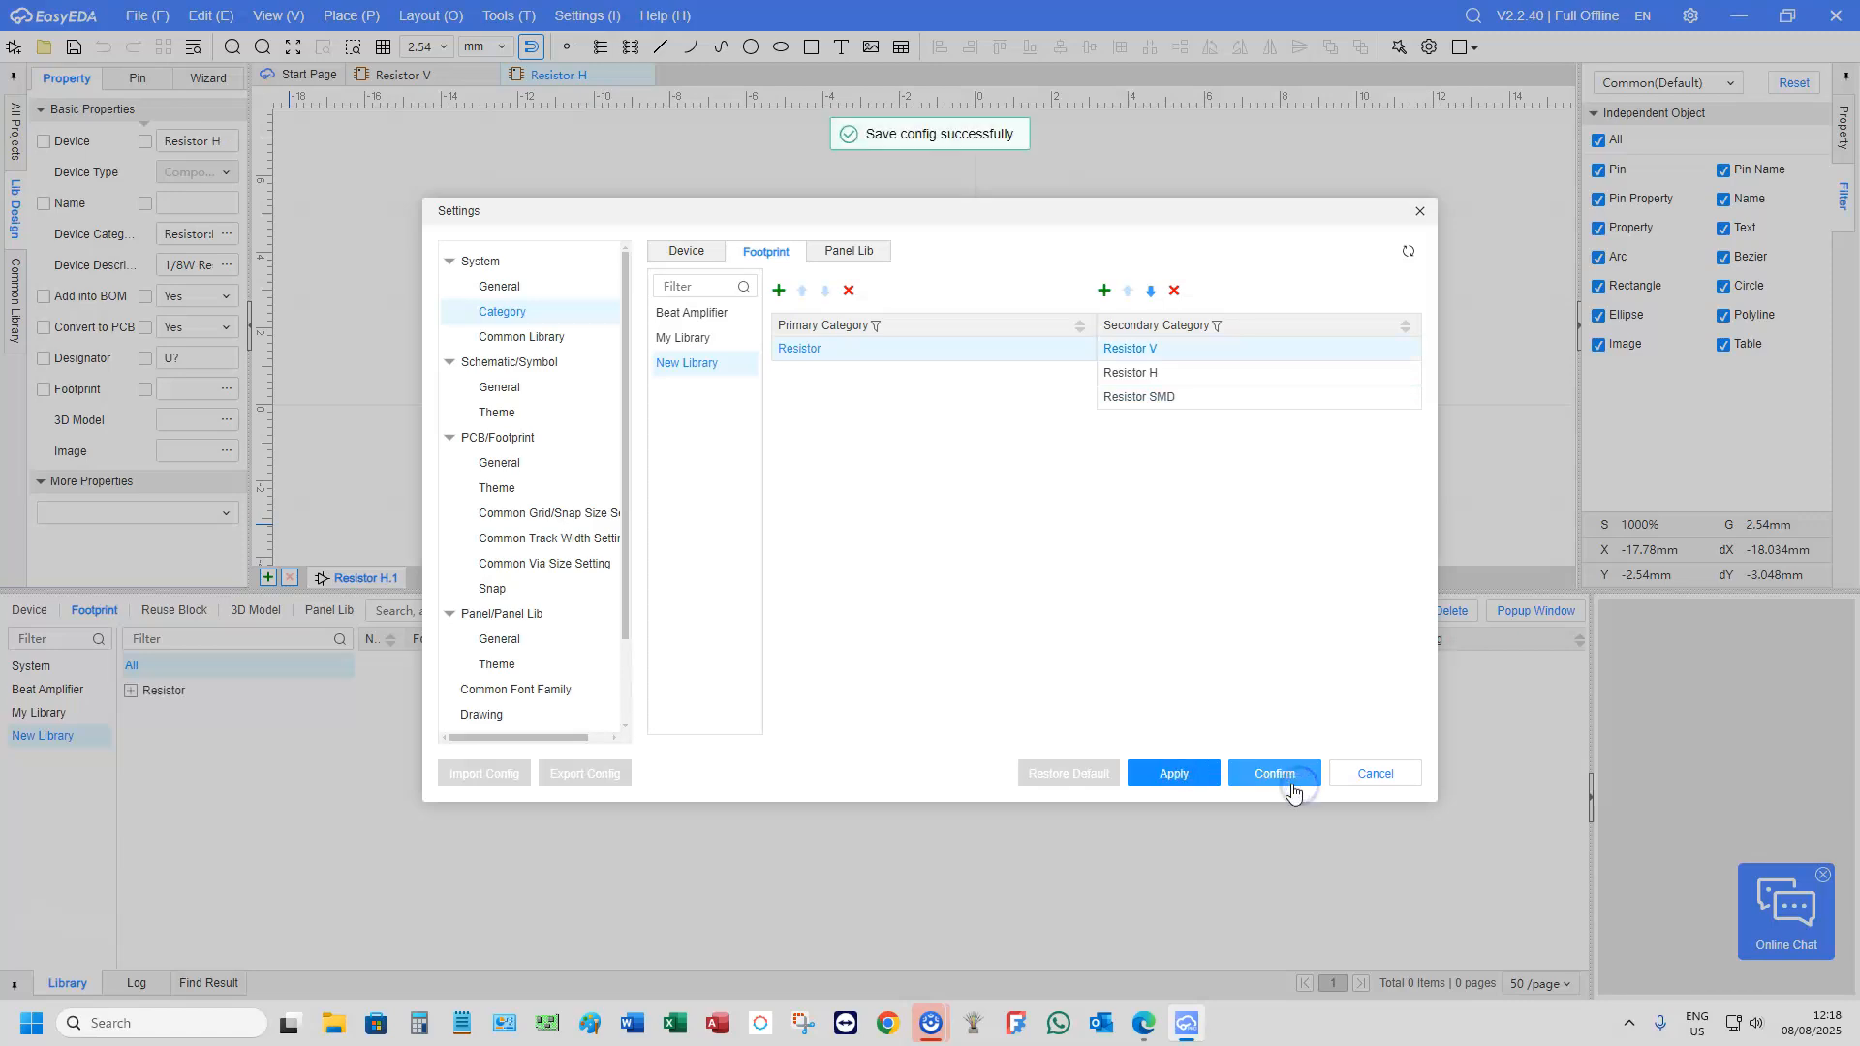
left_click(1420, 214)
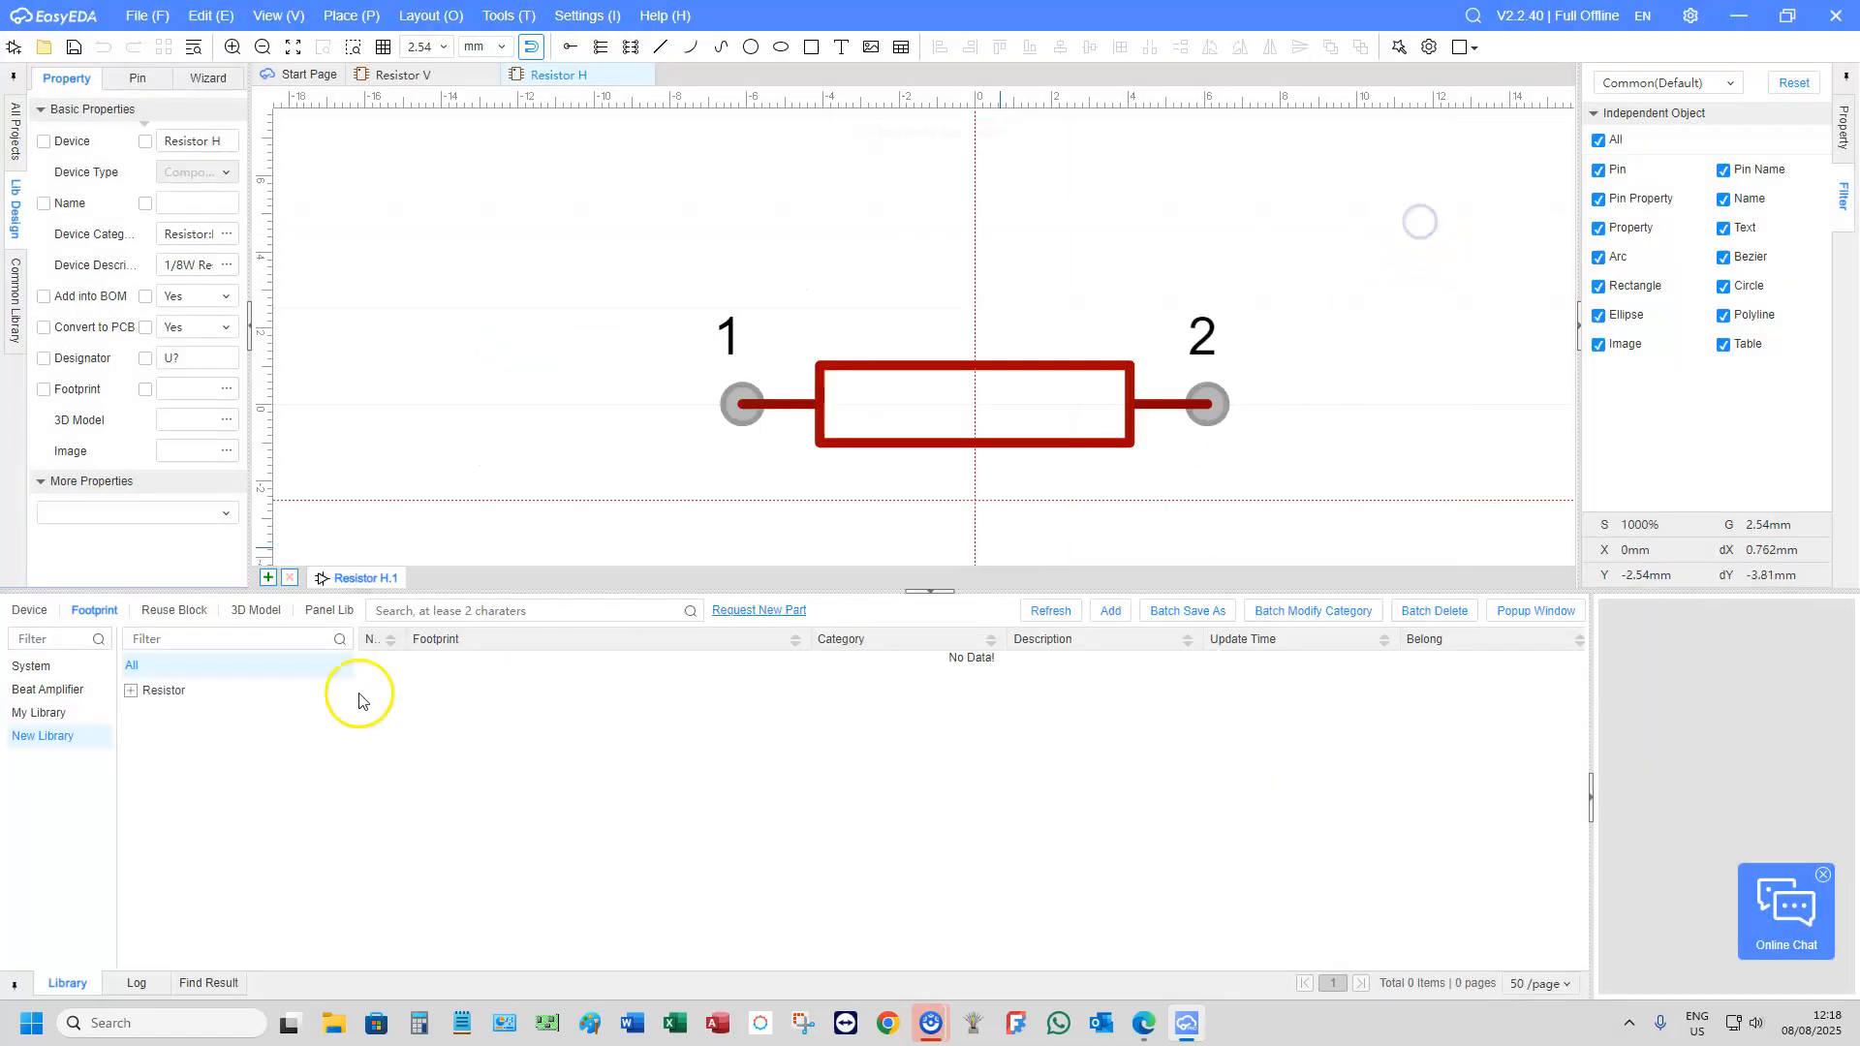
Select the Resistor V footprint category under Resistor and close the Resistor H and Resistor V documents
left_click(132, 691)
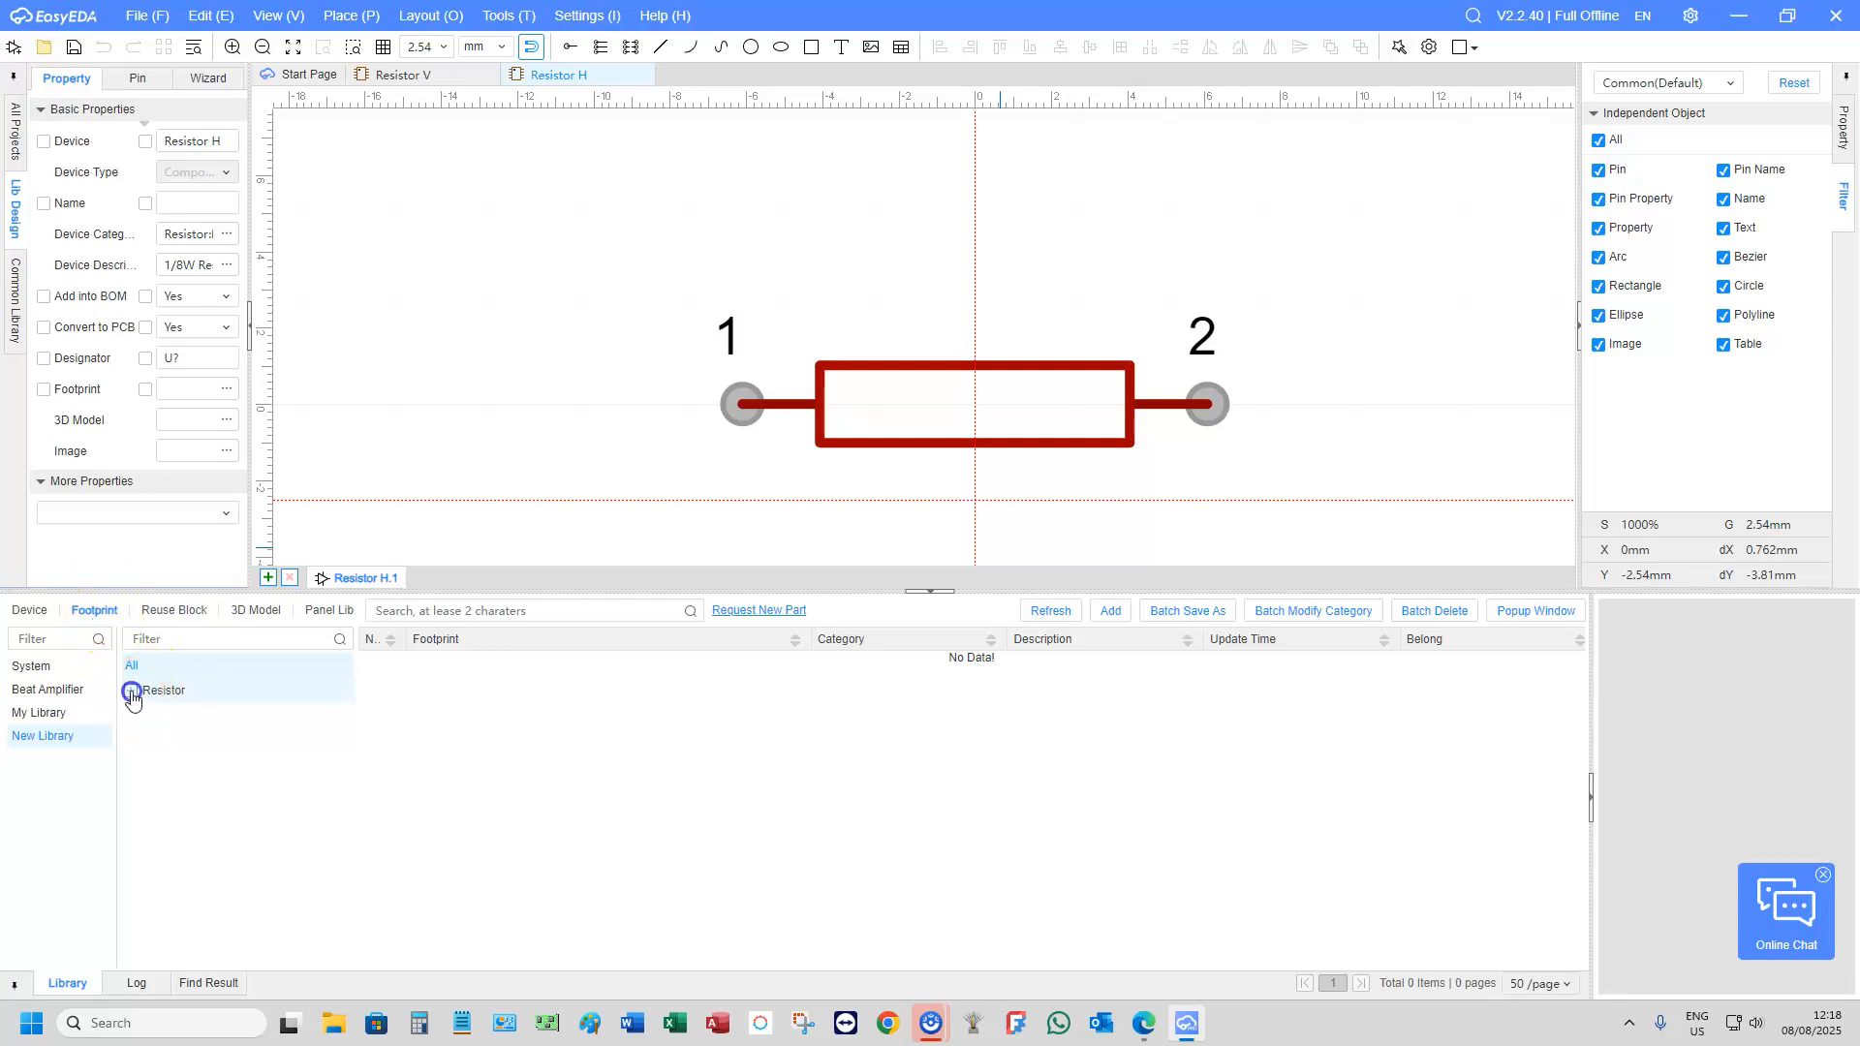
left_click(169, 722)
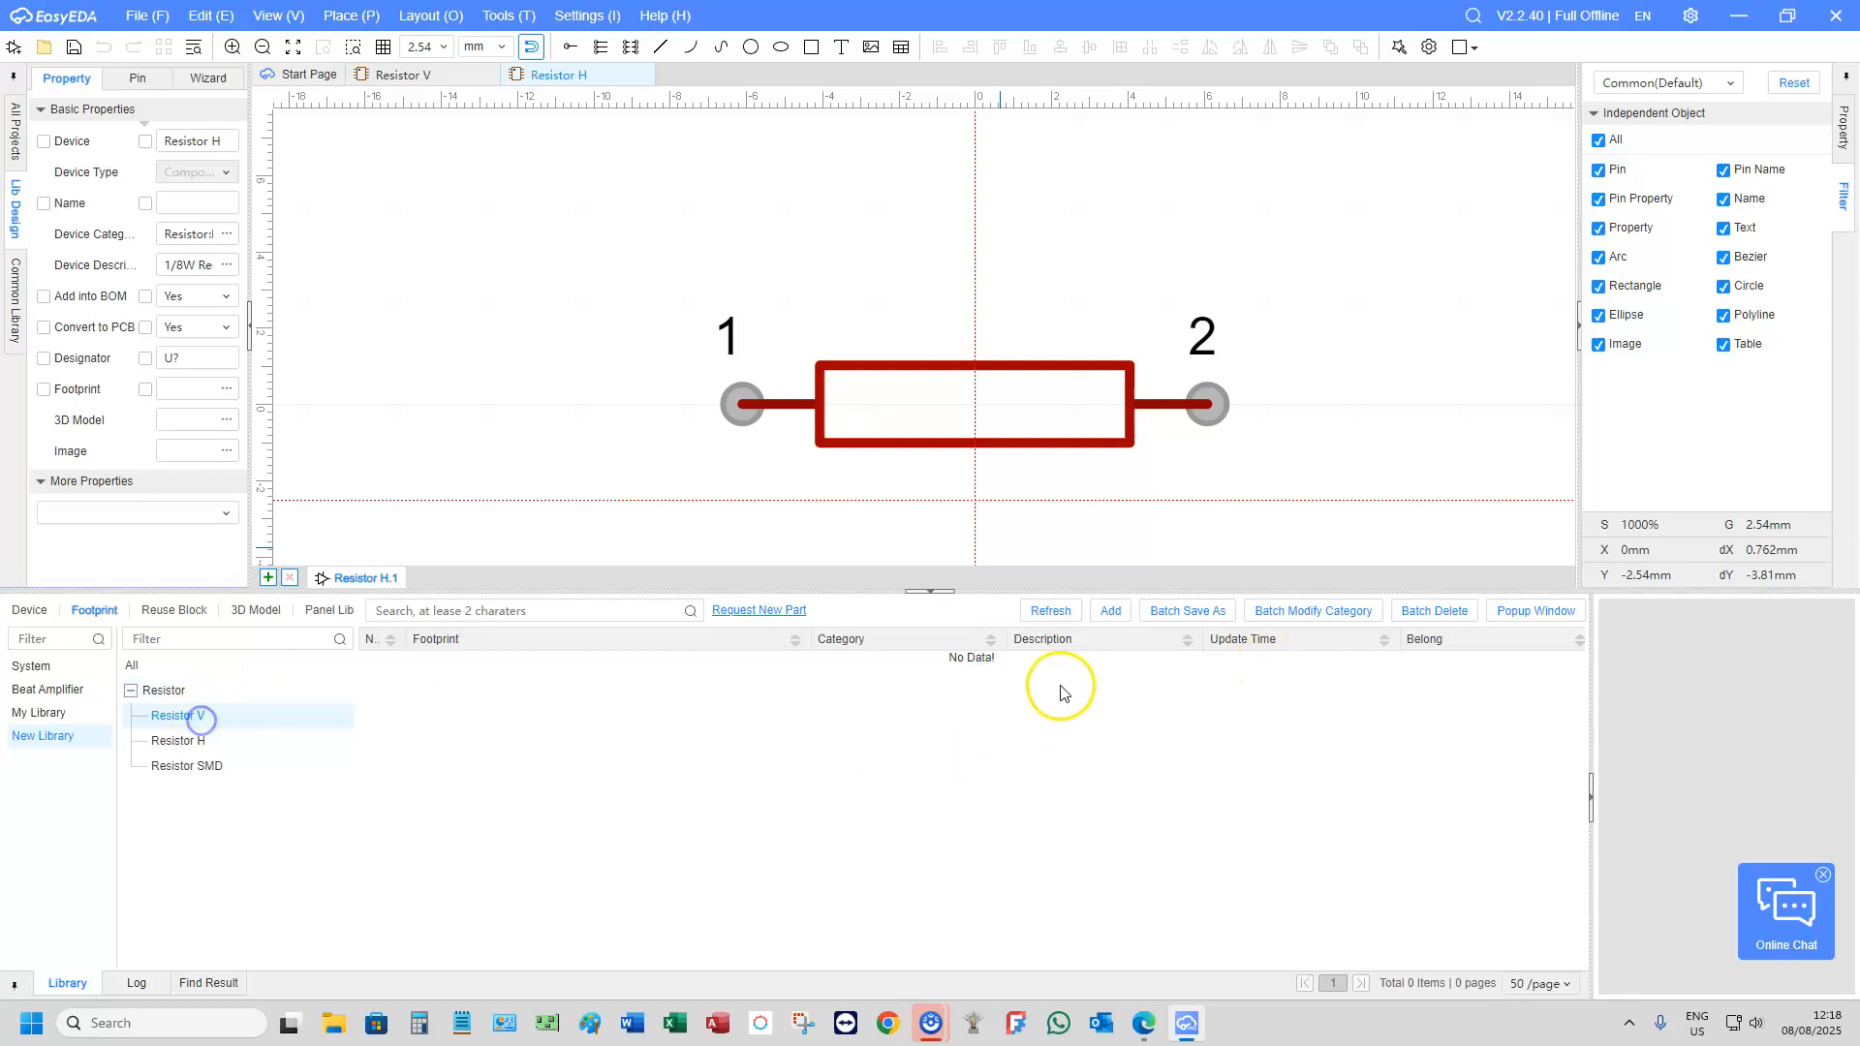
left_click(642, 76)
left_click(491, 75)
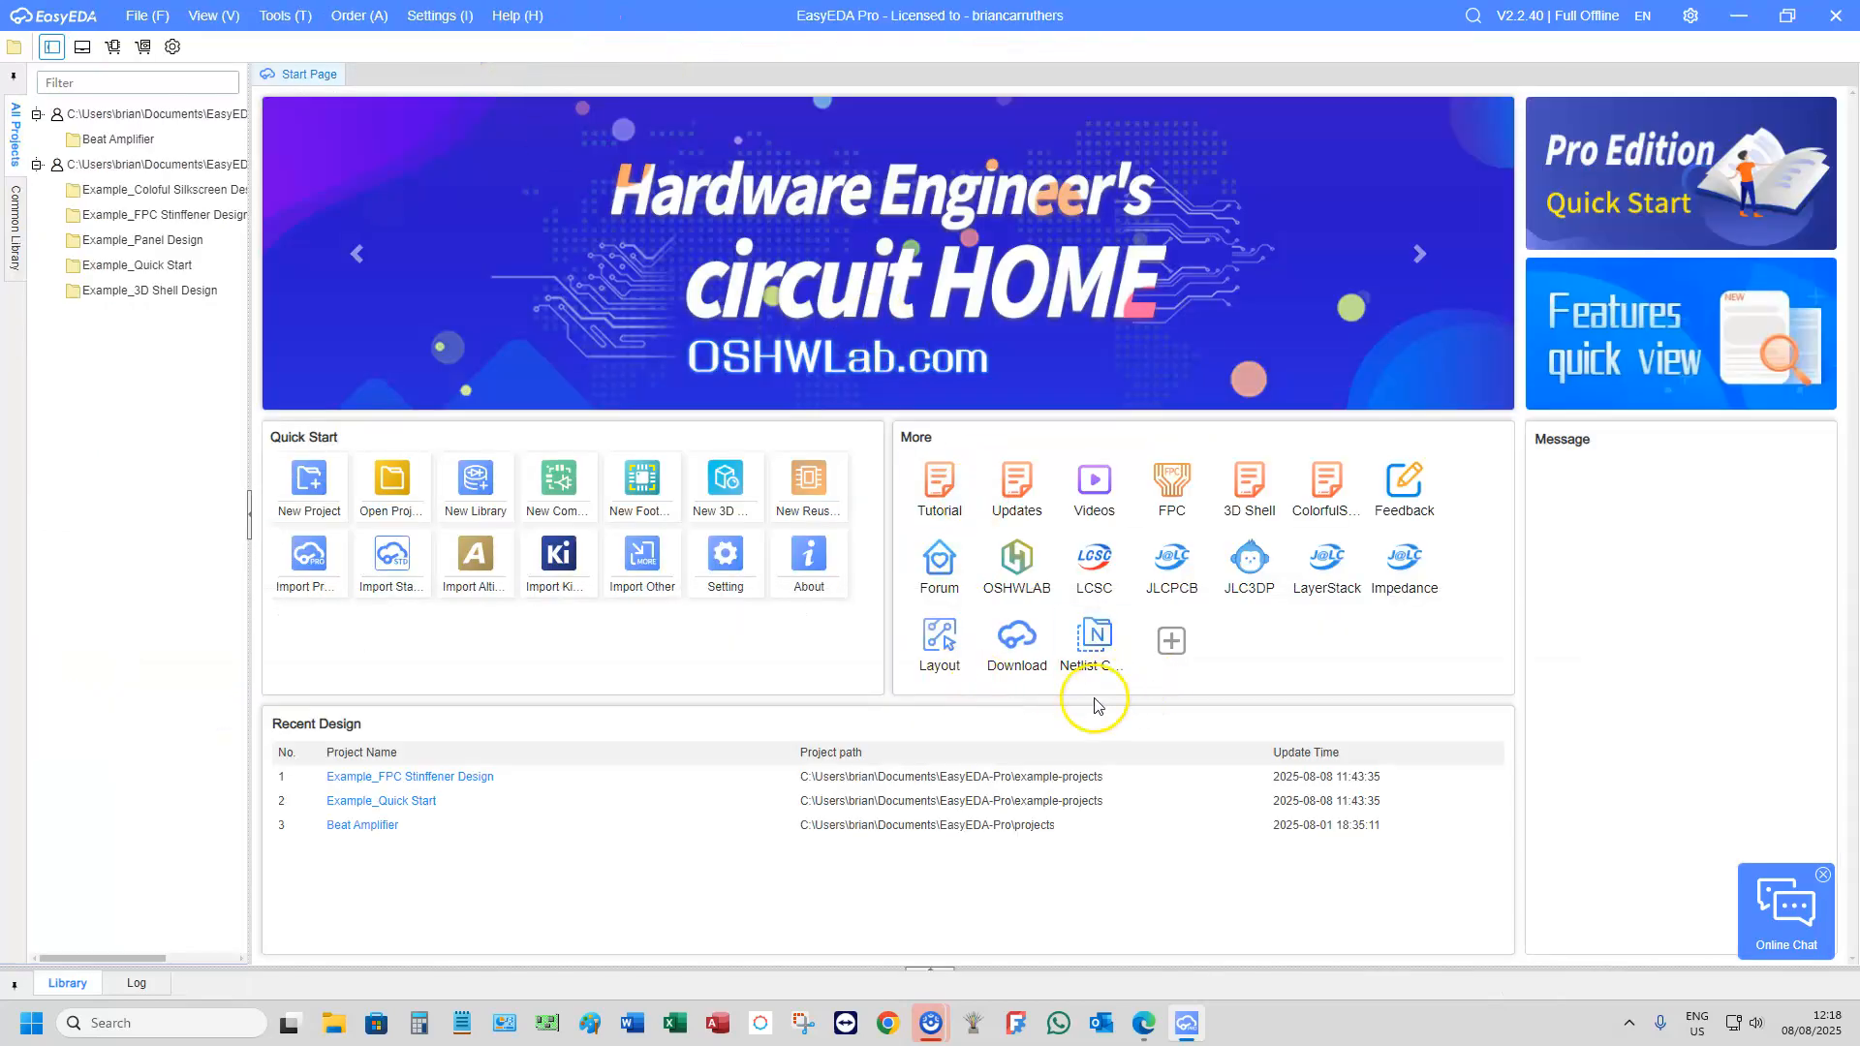
Start a new footprint in New Library named 1/8W Resistor V and assign it to the category Resistor:Resistor V
left_click(67, 982)
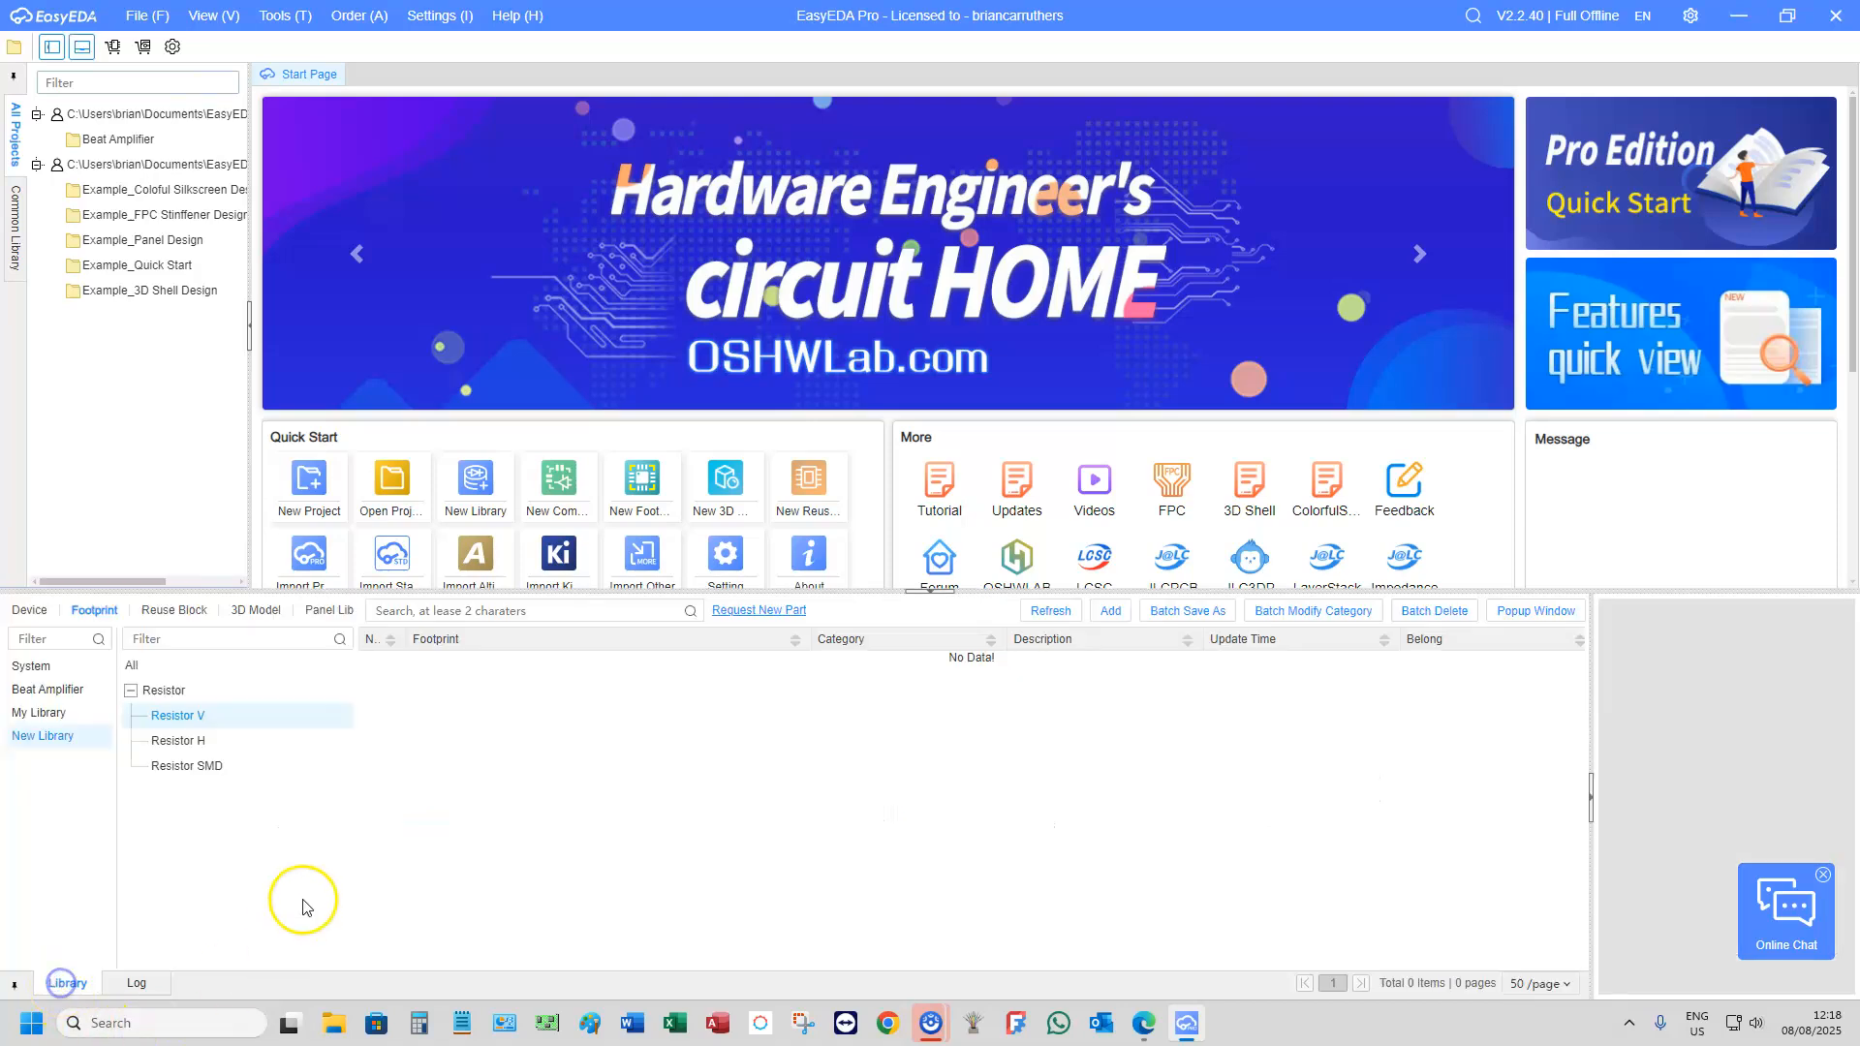
left_click(1113, 612)
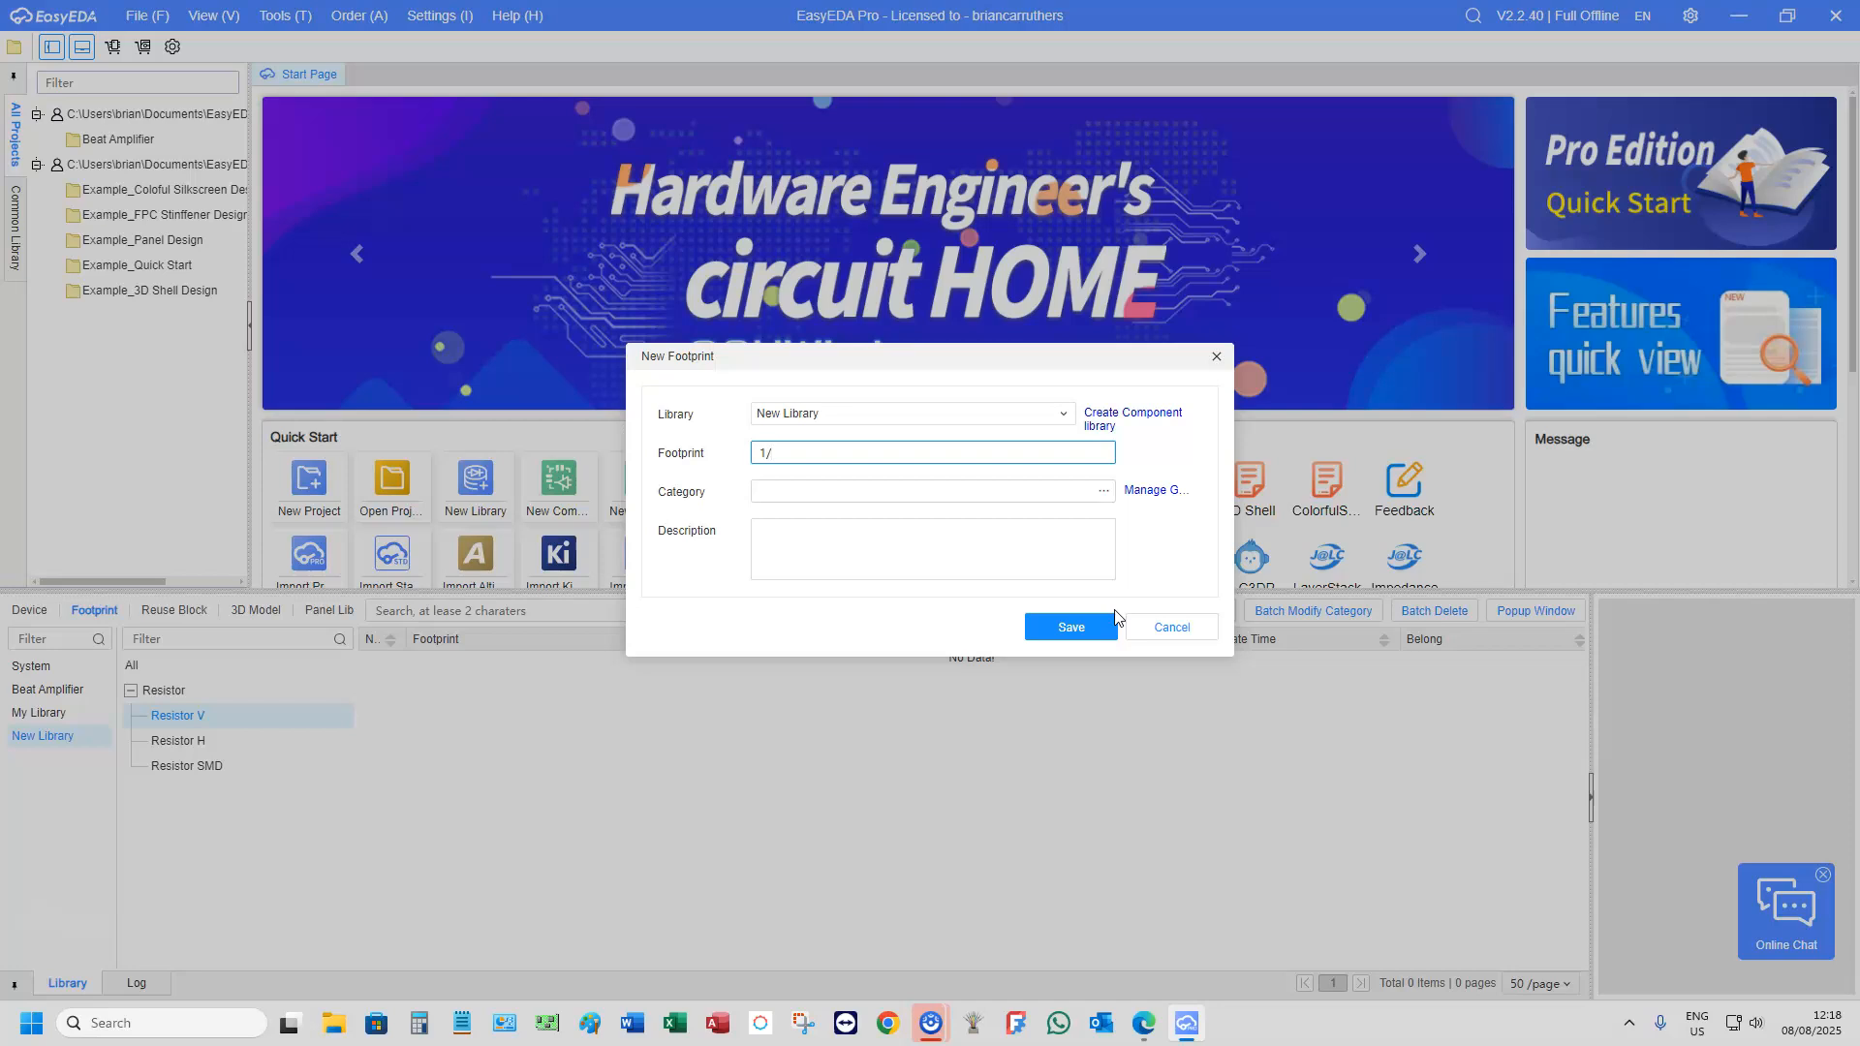
type("1/8S")
type("W")
type(" Resistor V")
left_click(1104, 491)
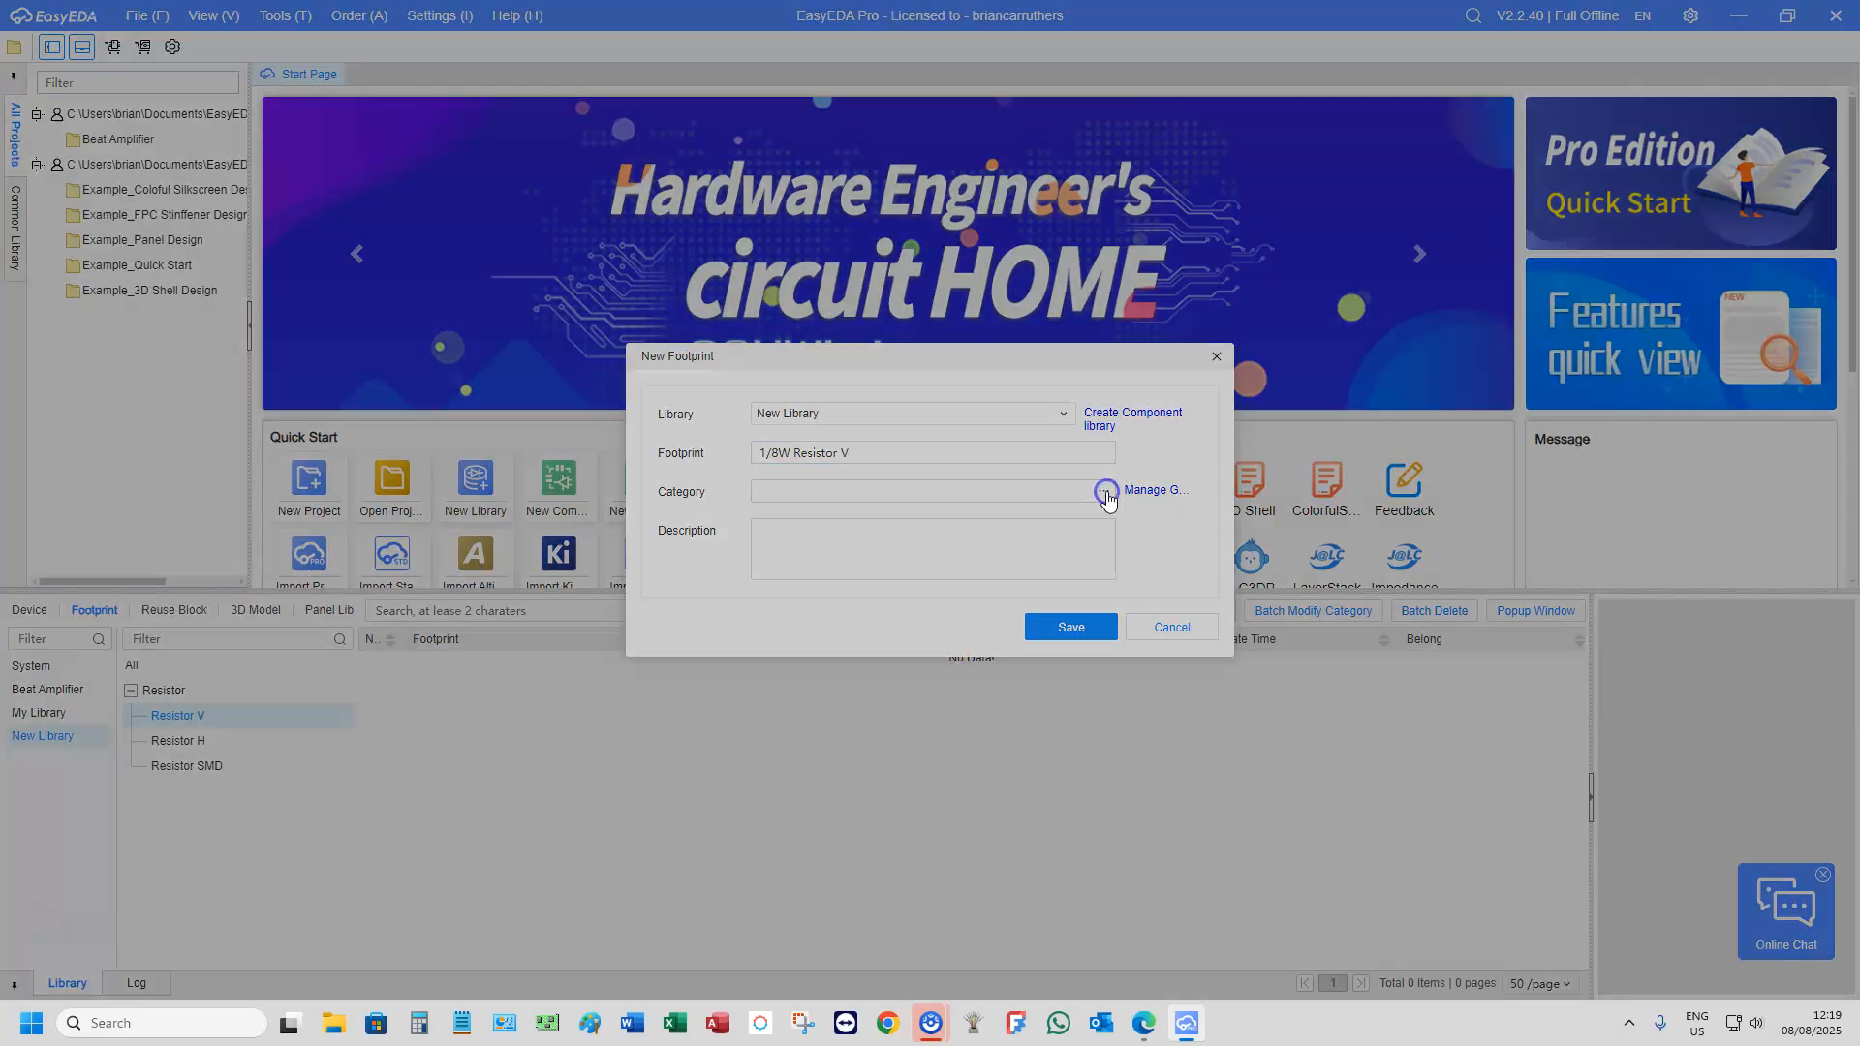
left_click(683, 379)
left_click(698, 407)
left_click(1027, 691)
Enter the footprint description "1/8W Resistor Vertical Mount" and save the new footprint
left_click(808, 537)
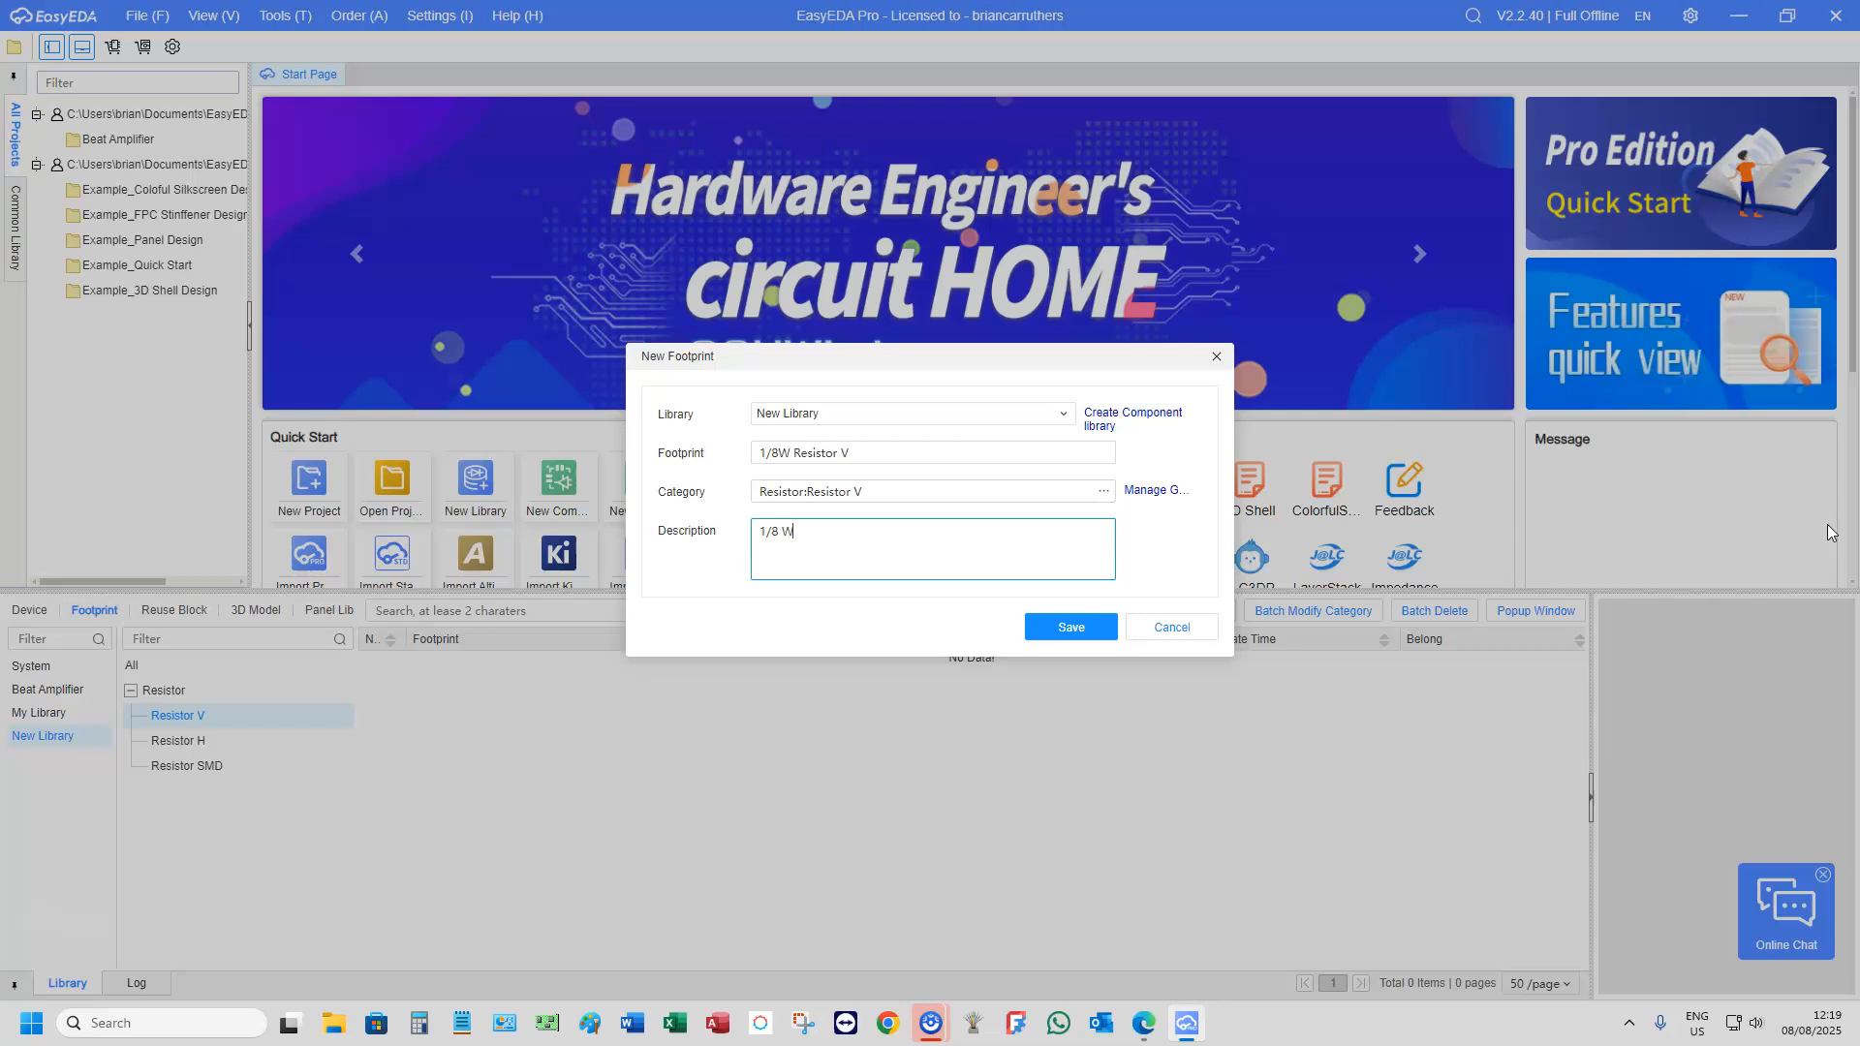
type("W resistor Vertical Mount")
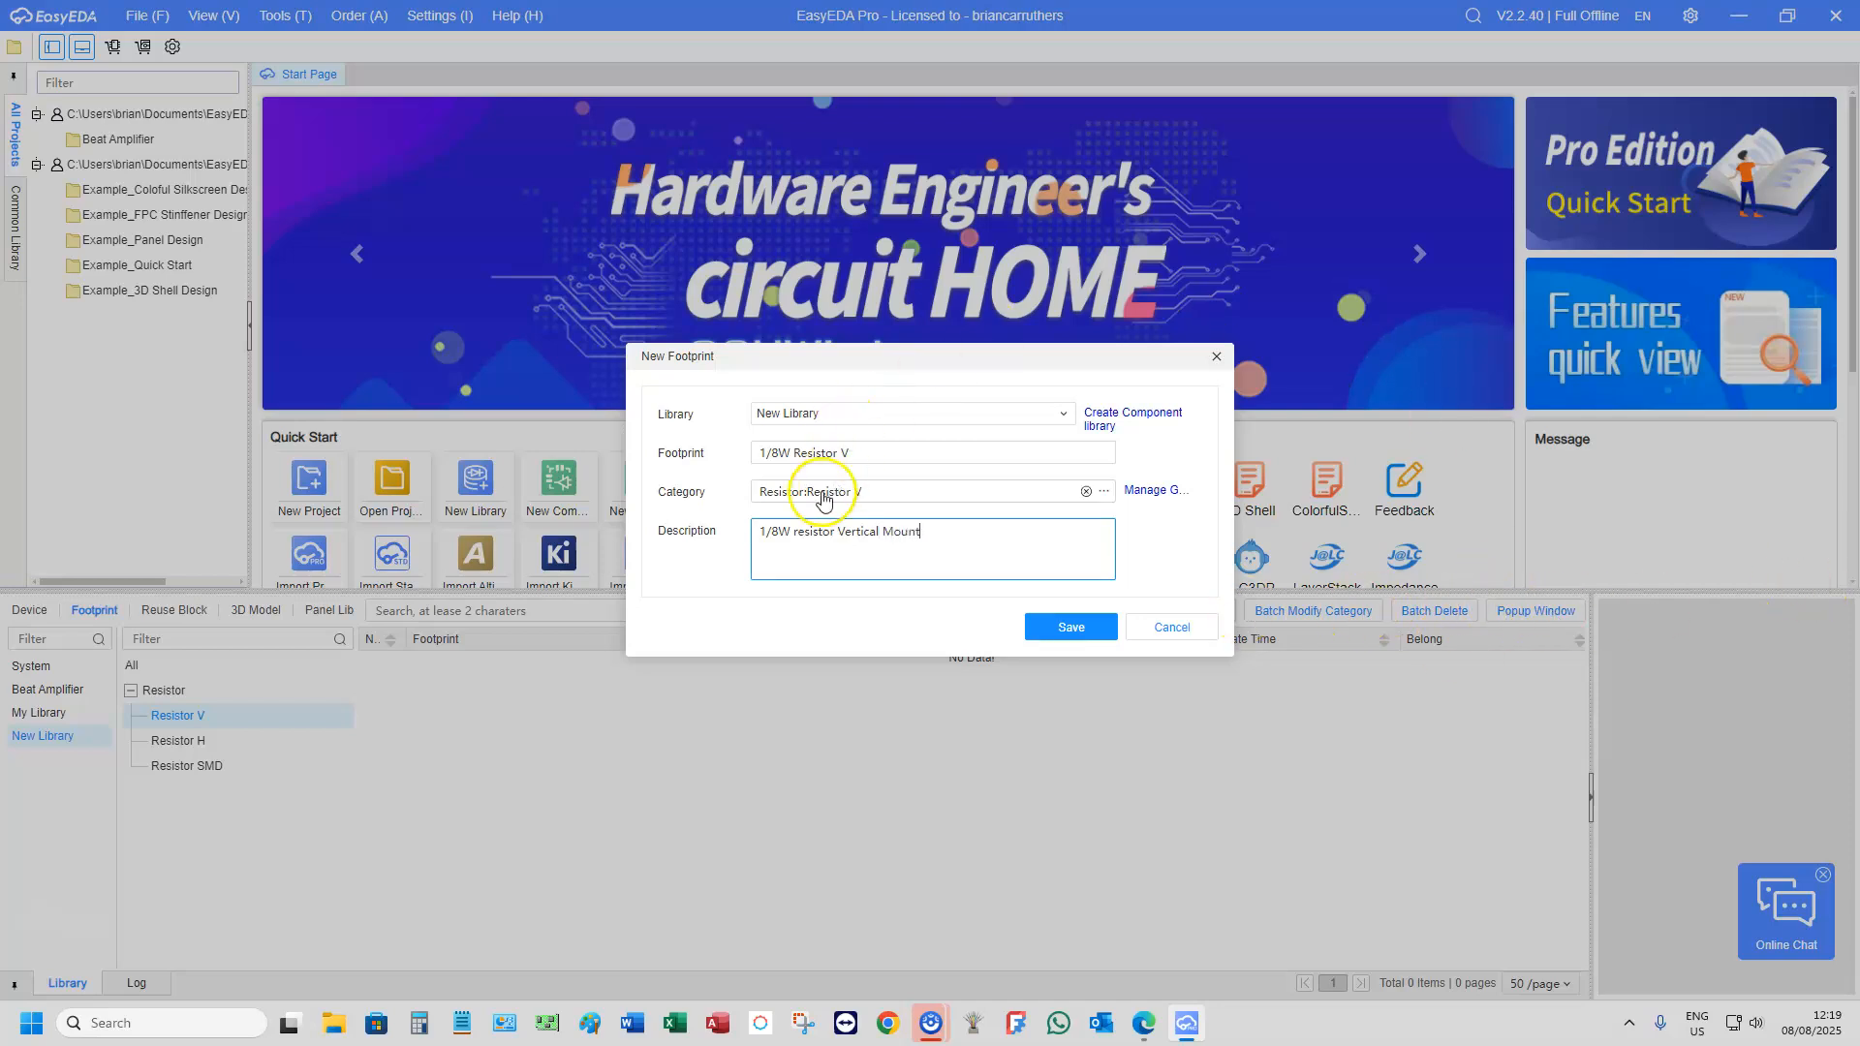
left_click(800, 533)
key("BackSpace")
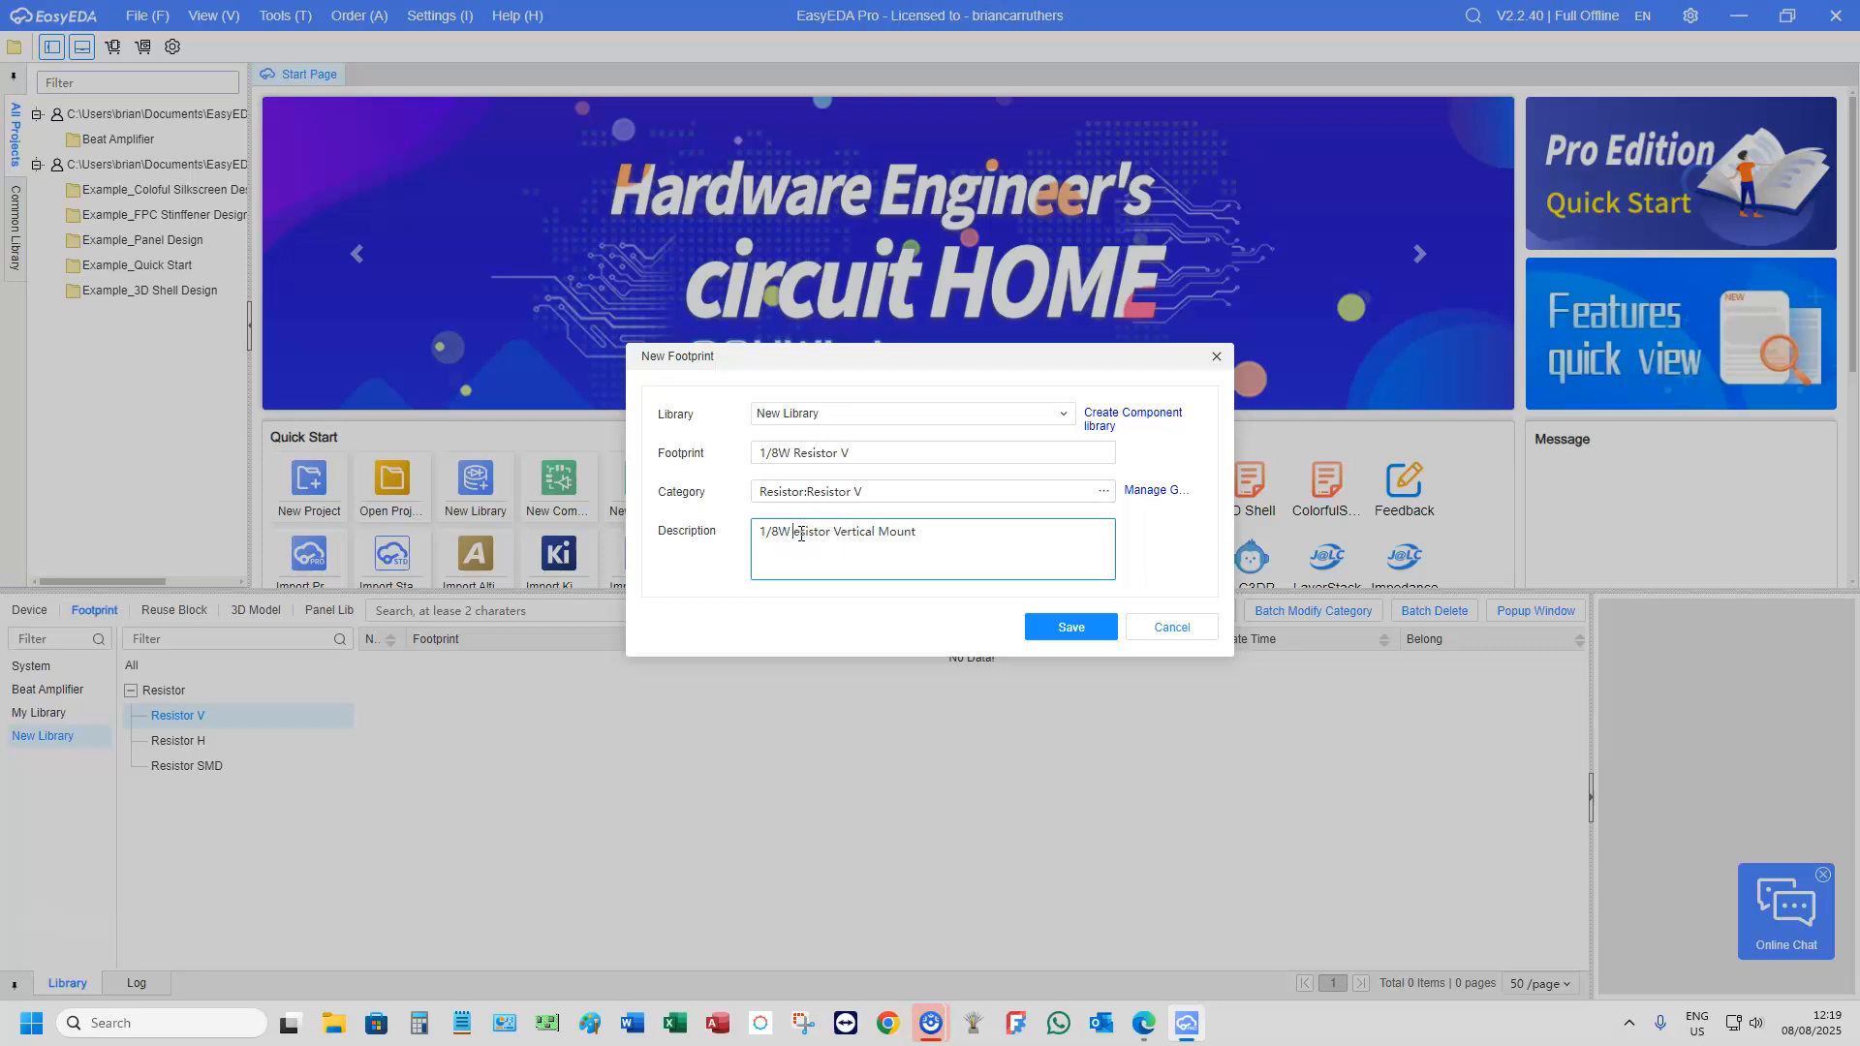
type("R")
left_click(1073, 626)
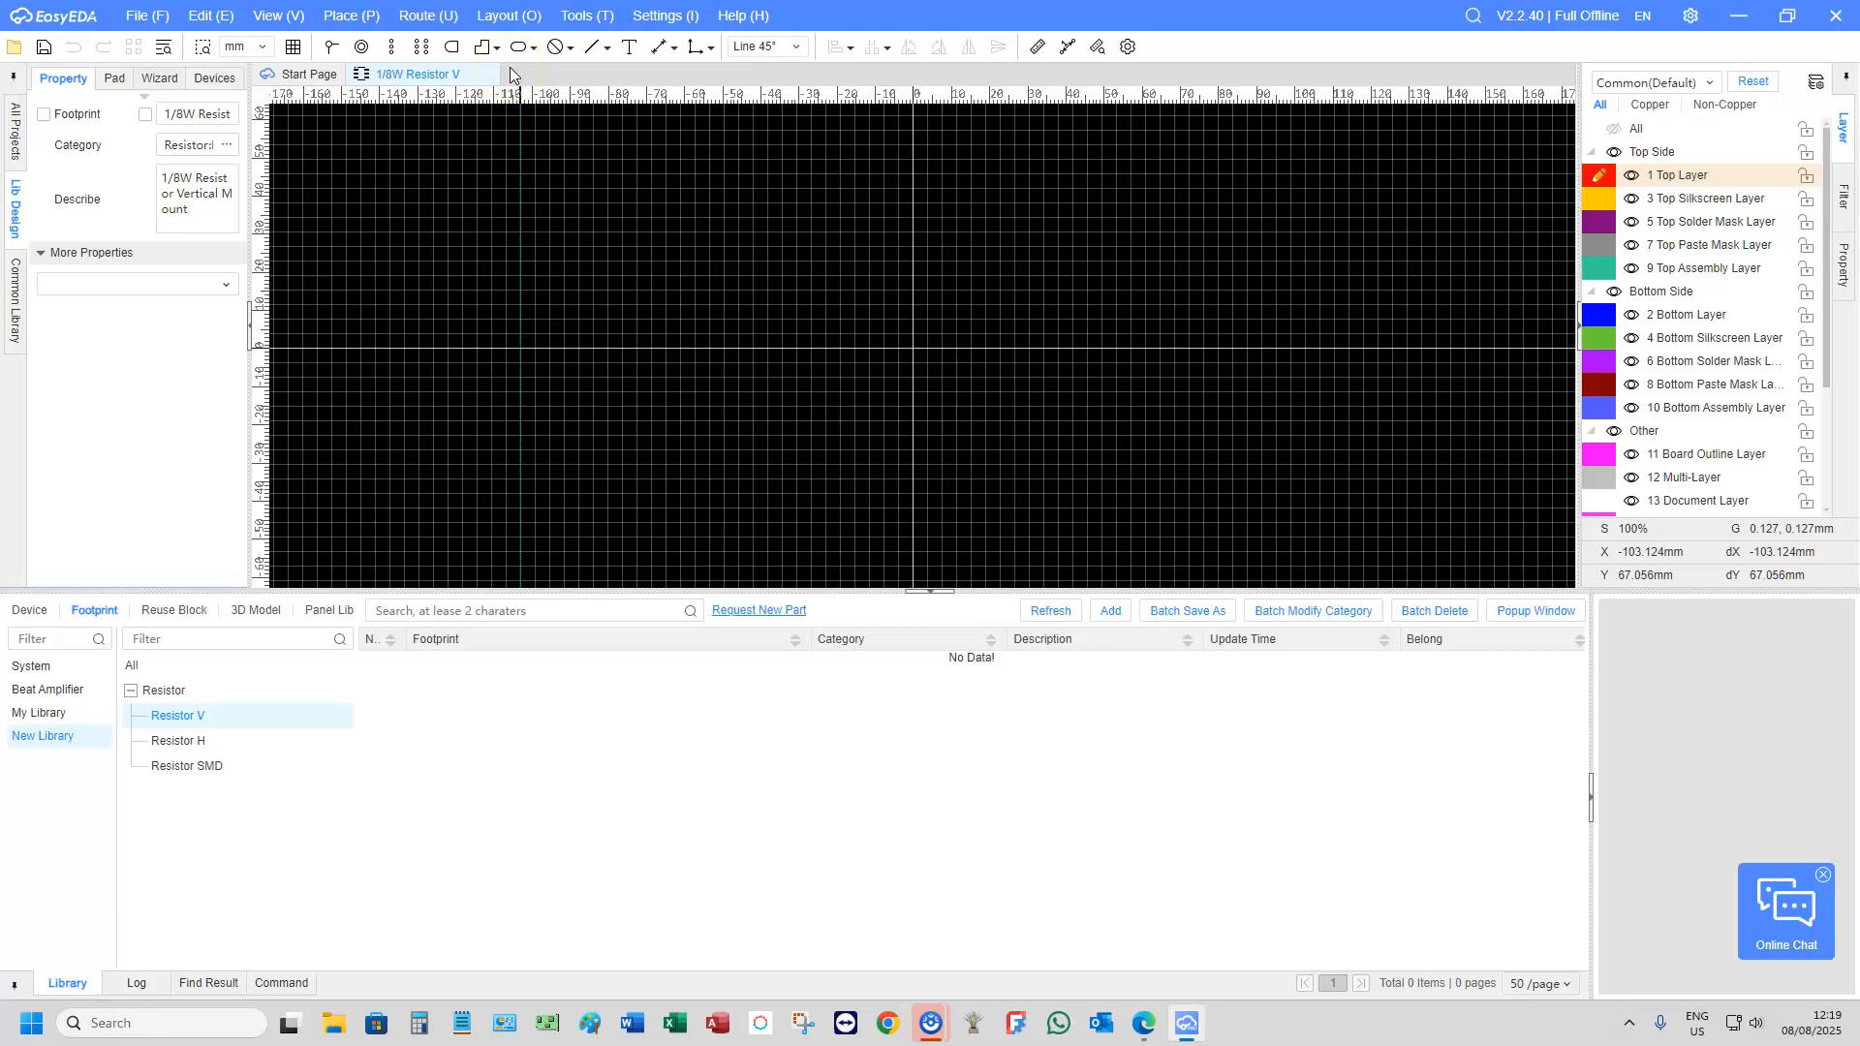
Place pad 1 near the origin and pad 2 about 4.5 mm to its left
left_click(362, 49)
scroll(930, 360, "up", 10)
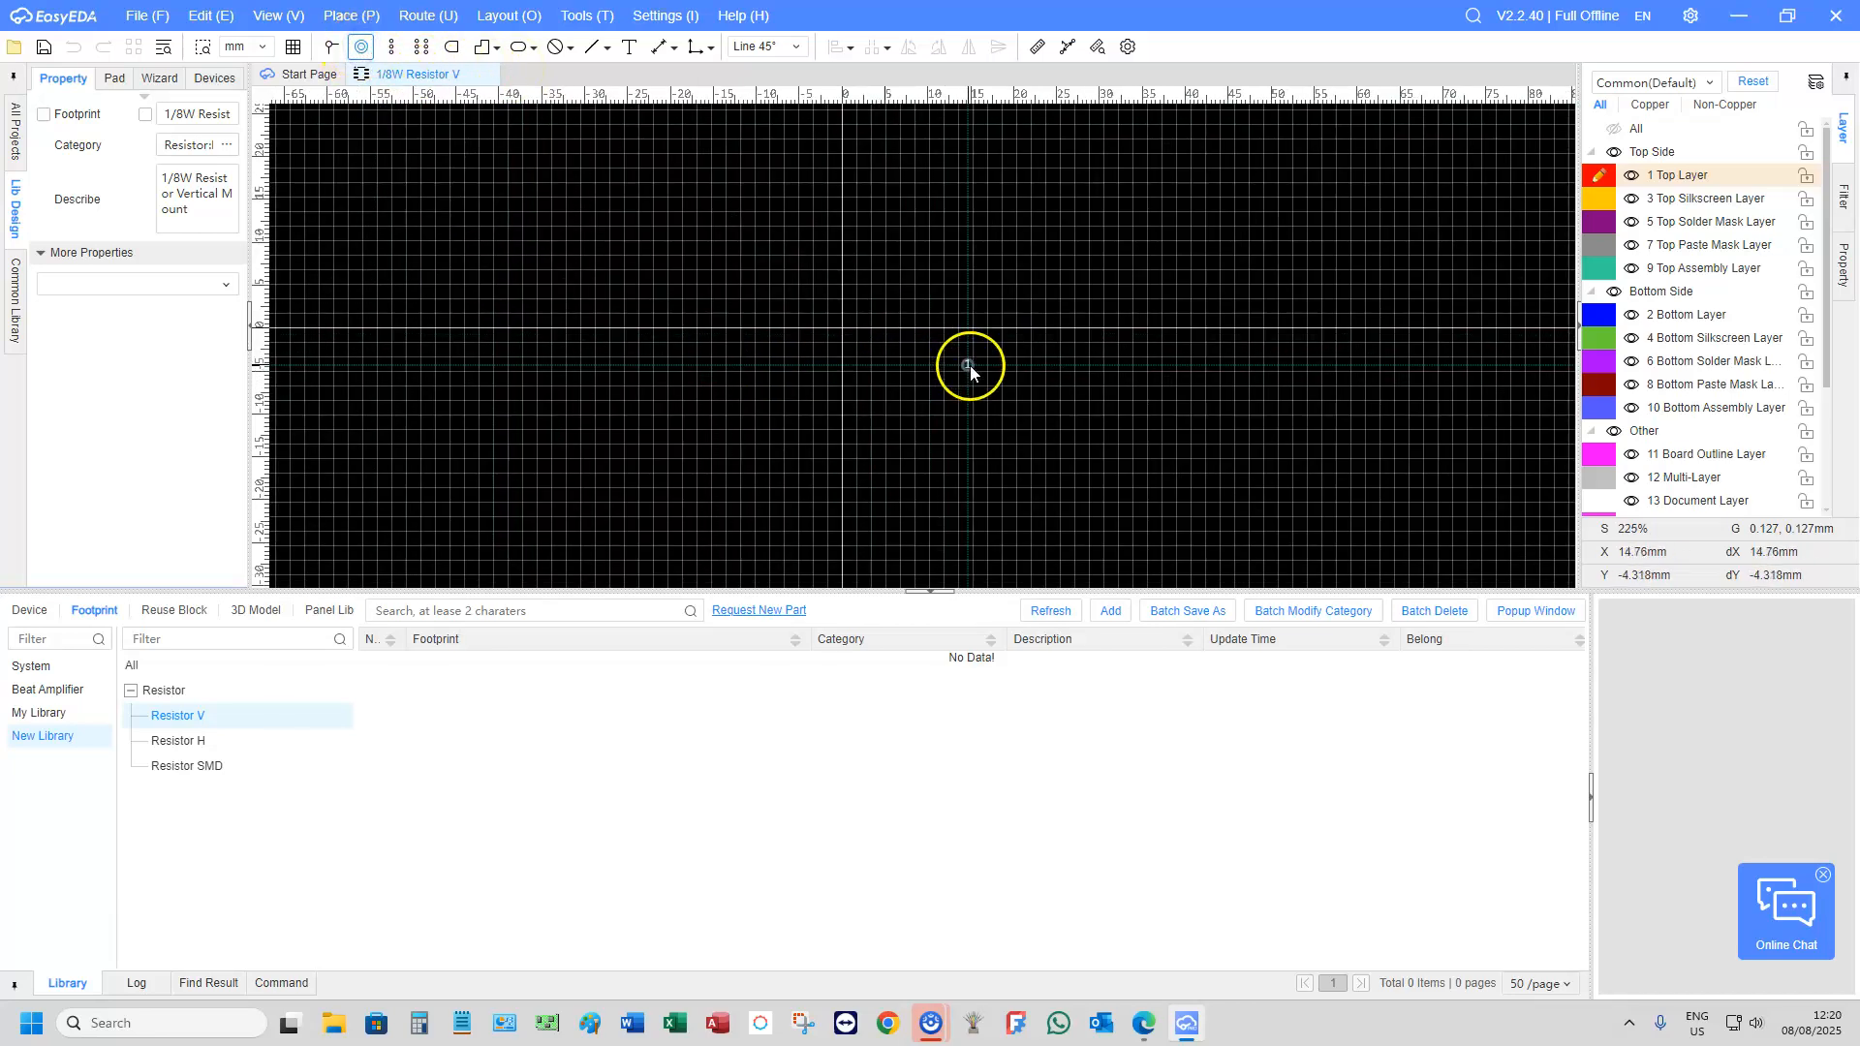
scroll(1085, 364, "down", 3)
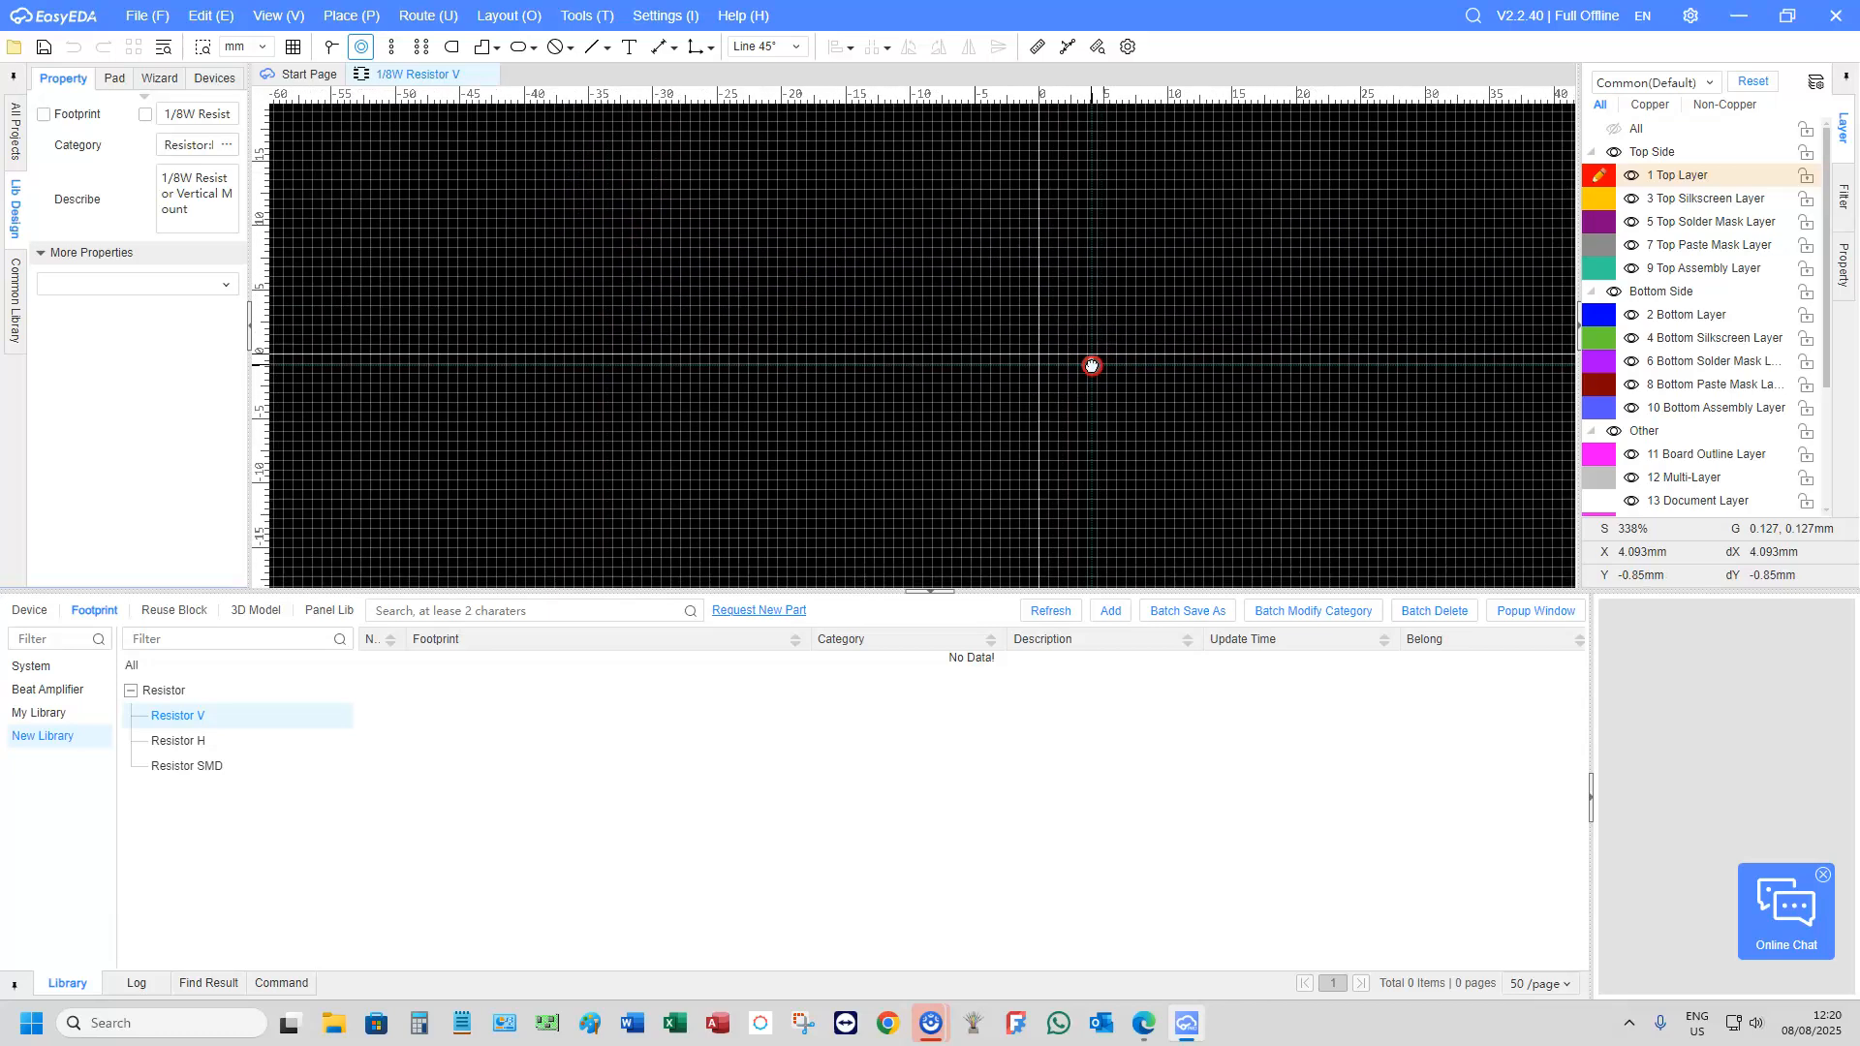
scroll(968, 335, "up", 5)
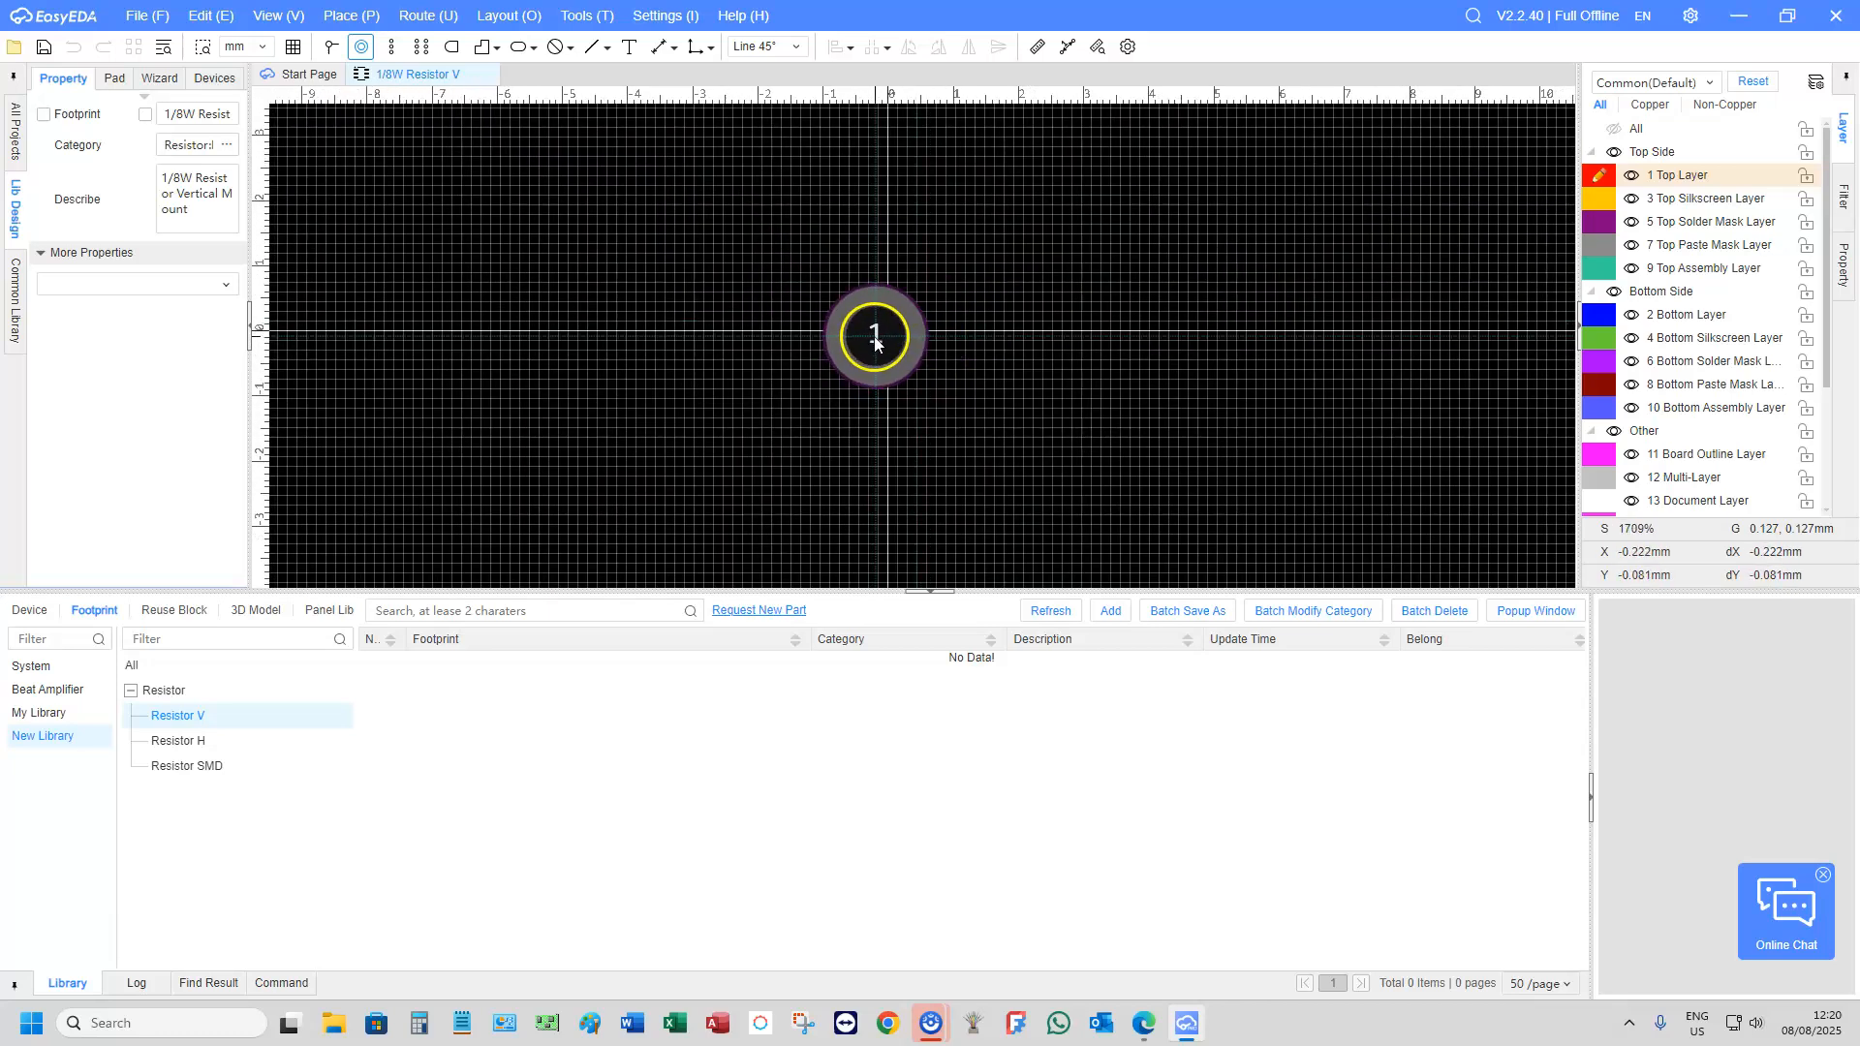
left_click(894, 335)
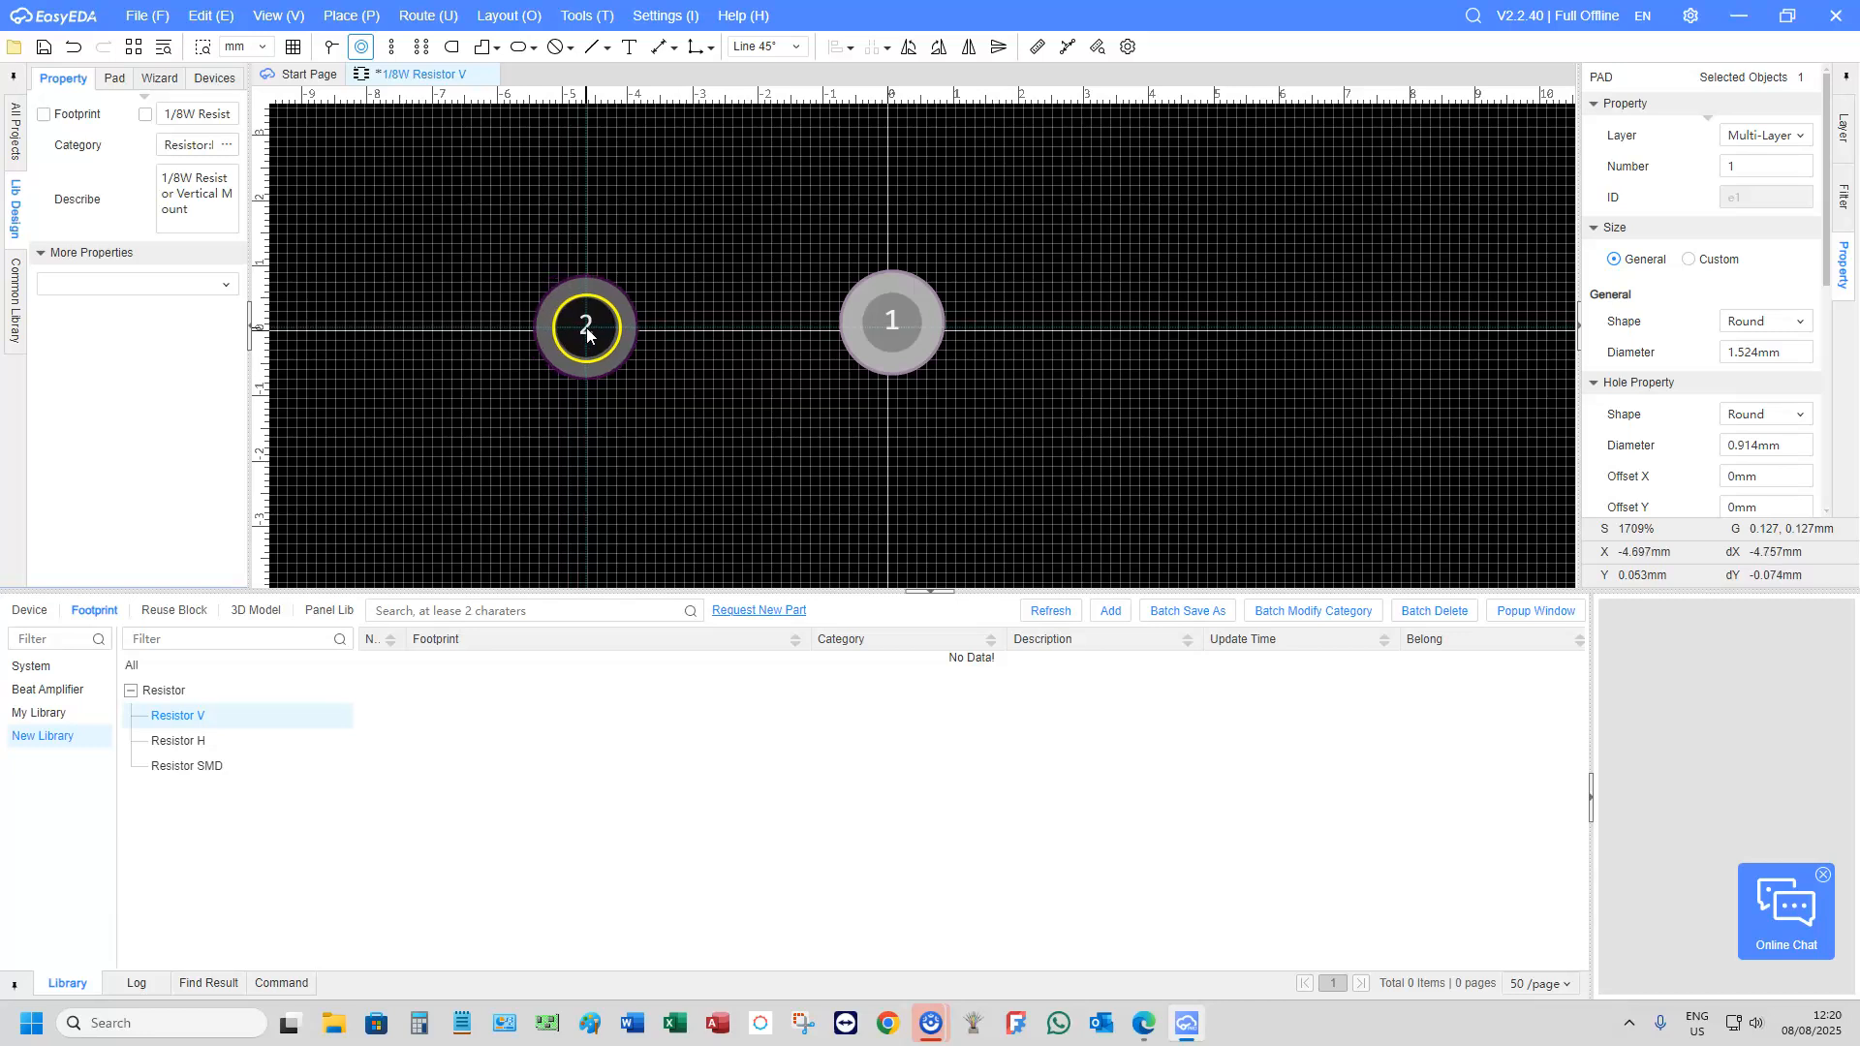
left_click(594, 329)
key("Escape")
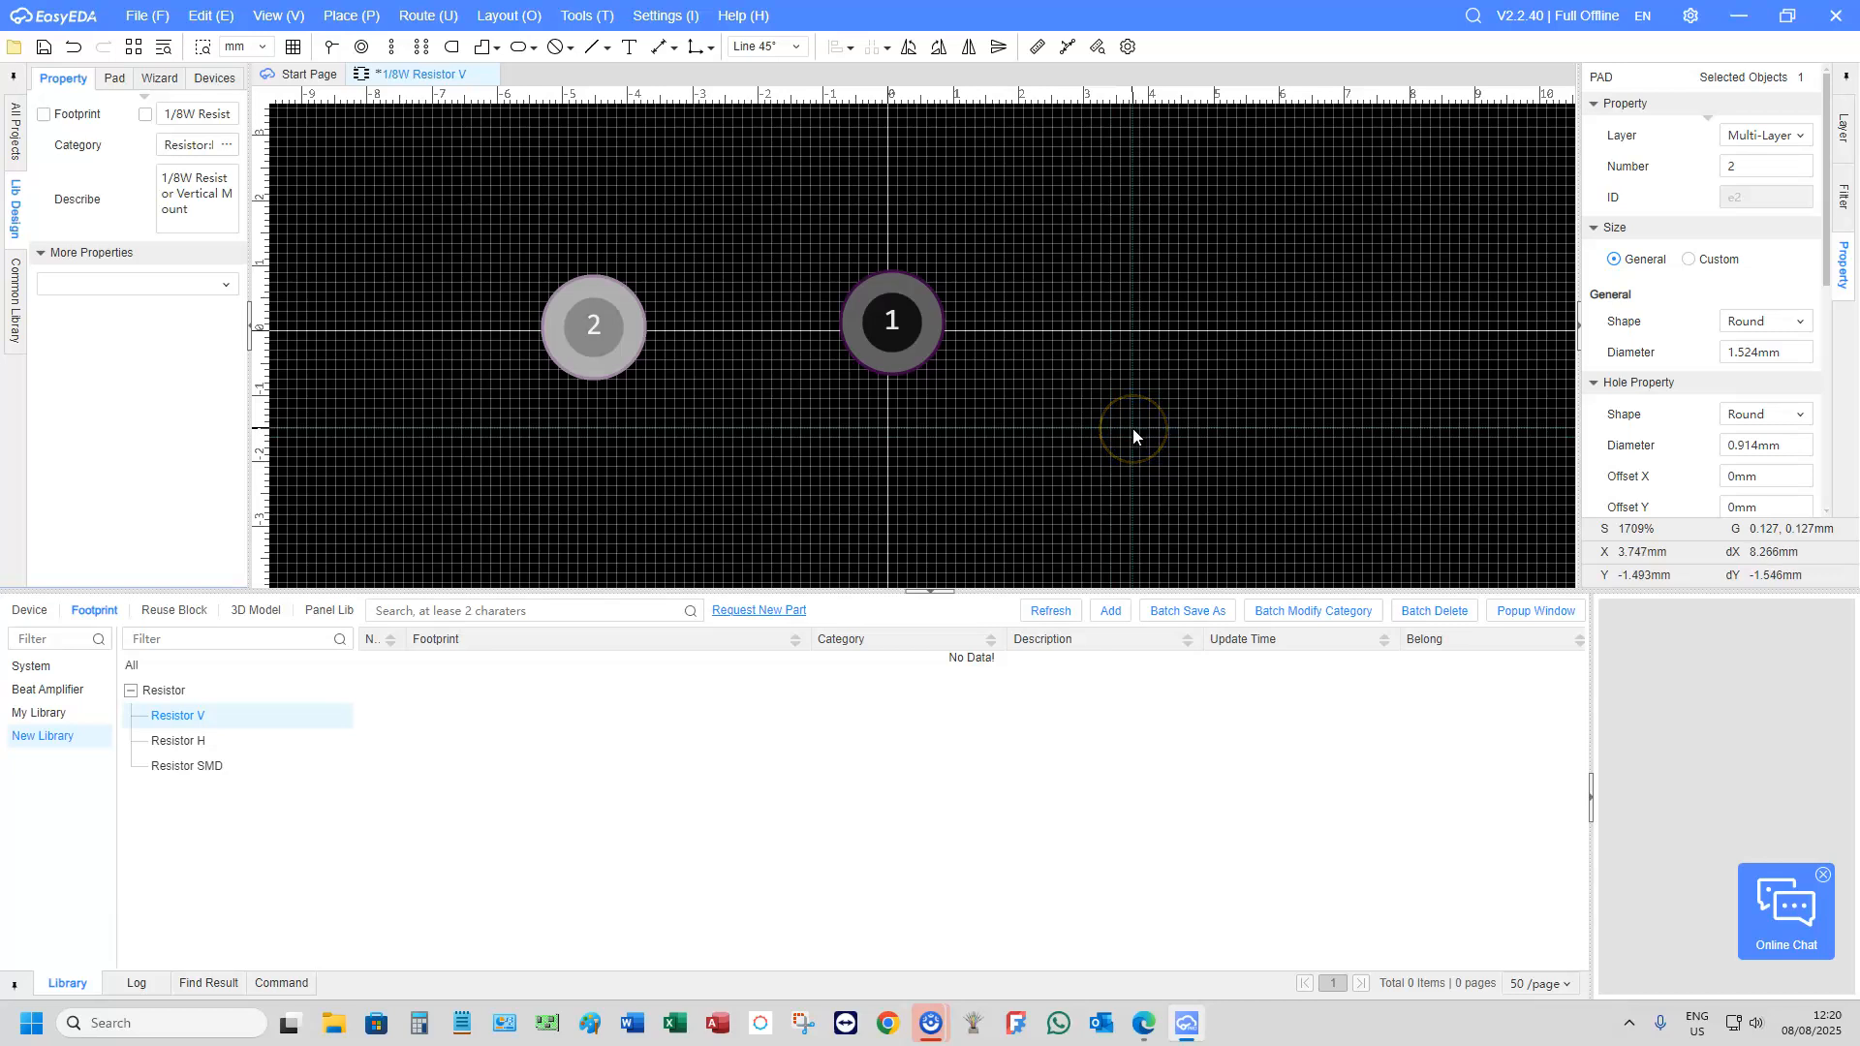
Set both pads' diameter to 1.75 mm and their hole diameter to 0.75 mm
left_click_drag(976, 432, 427, 208)
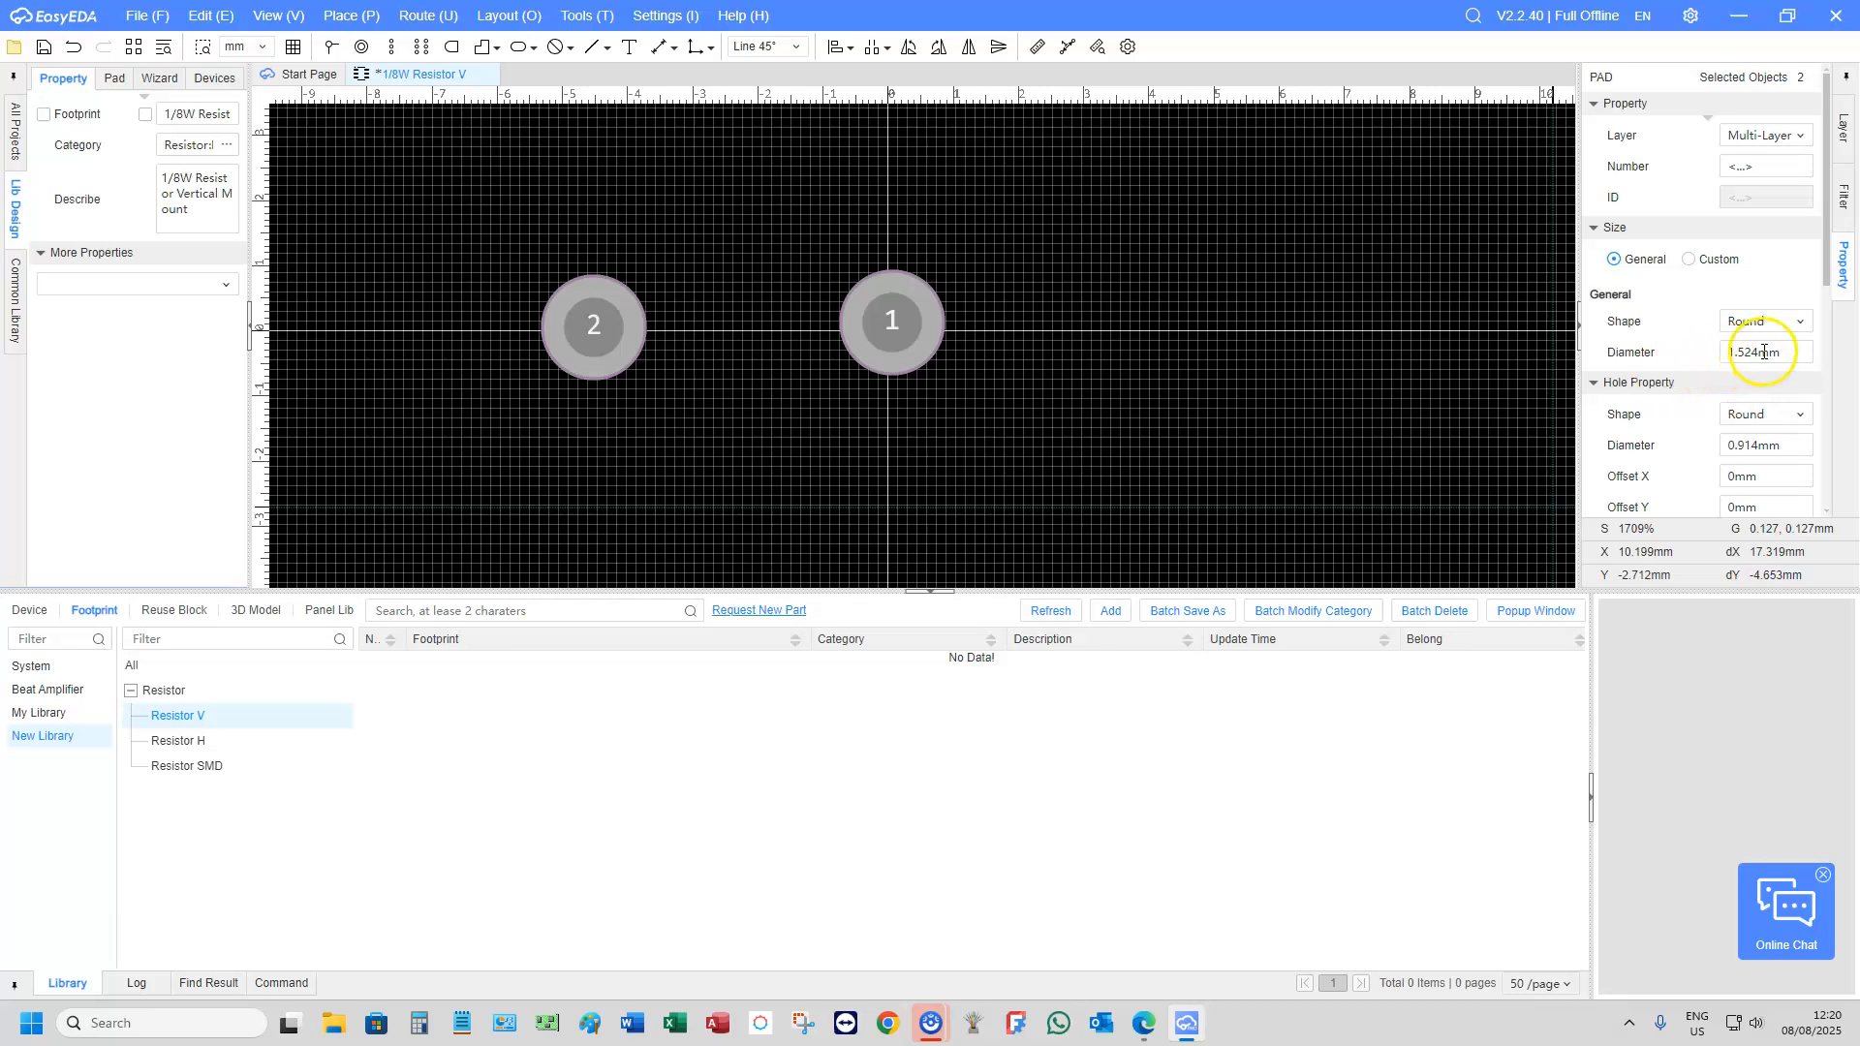
left_click_drag(1788, 353, 1667, 361)
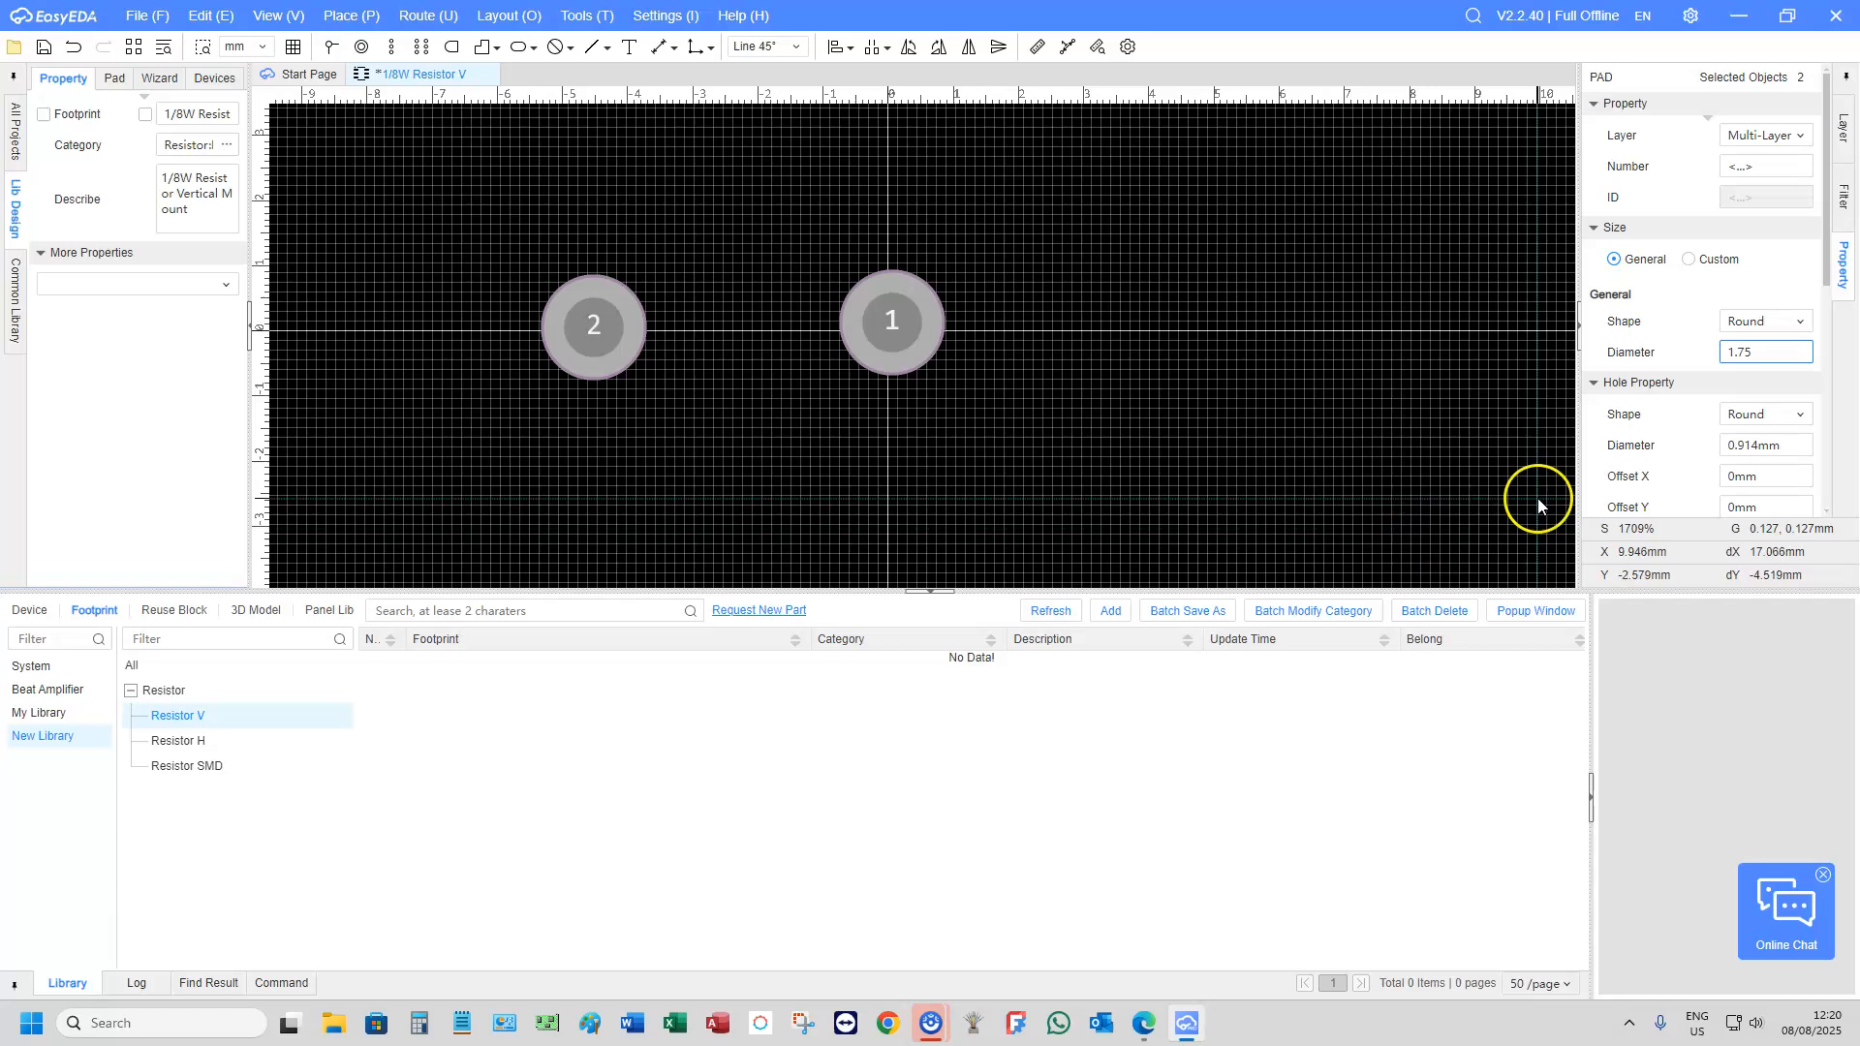
left_click_drag(1797, 446, 1490, 440)
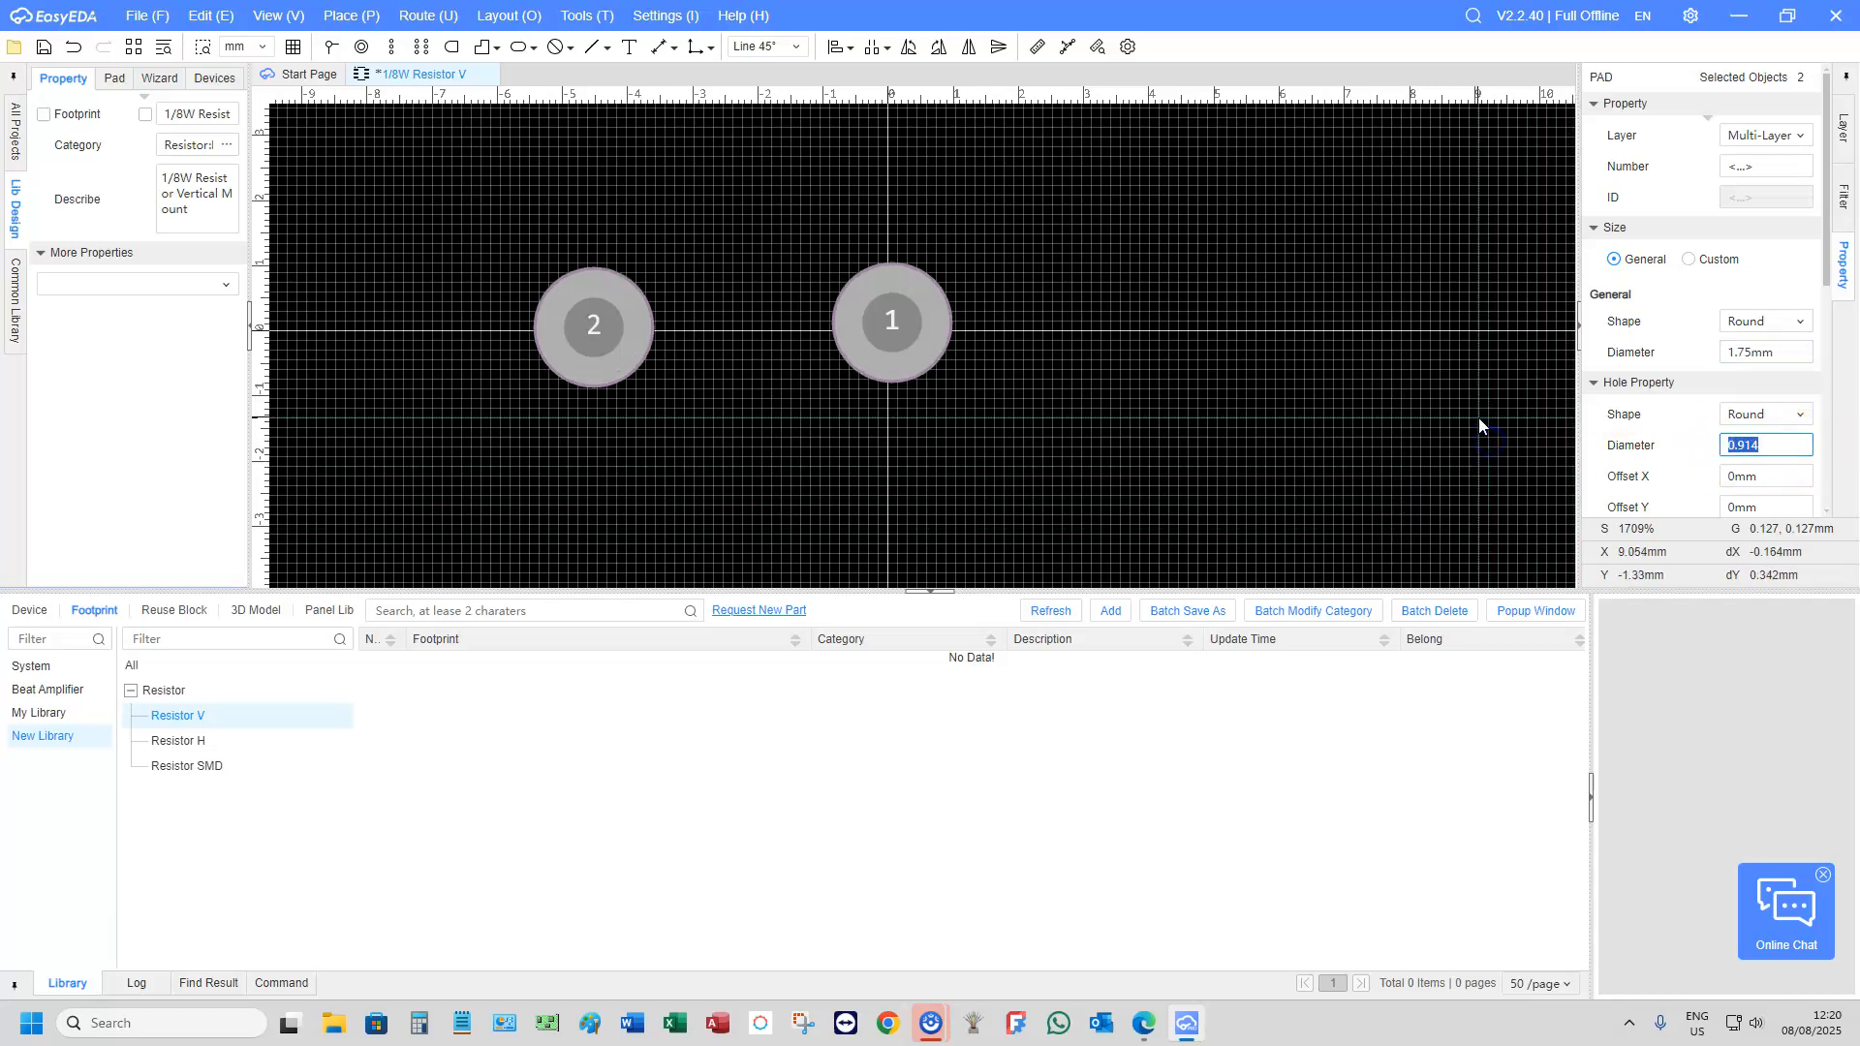
type("0.75")
key("Return")
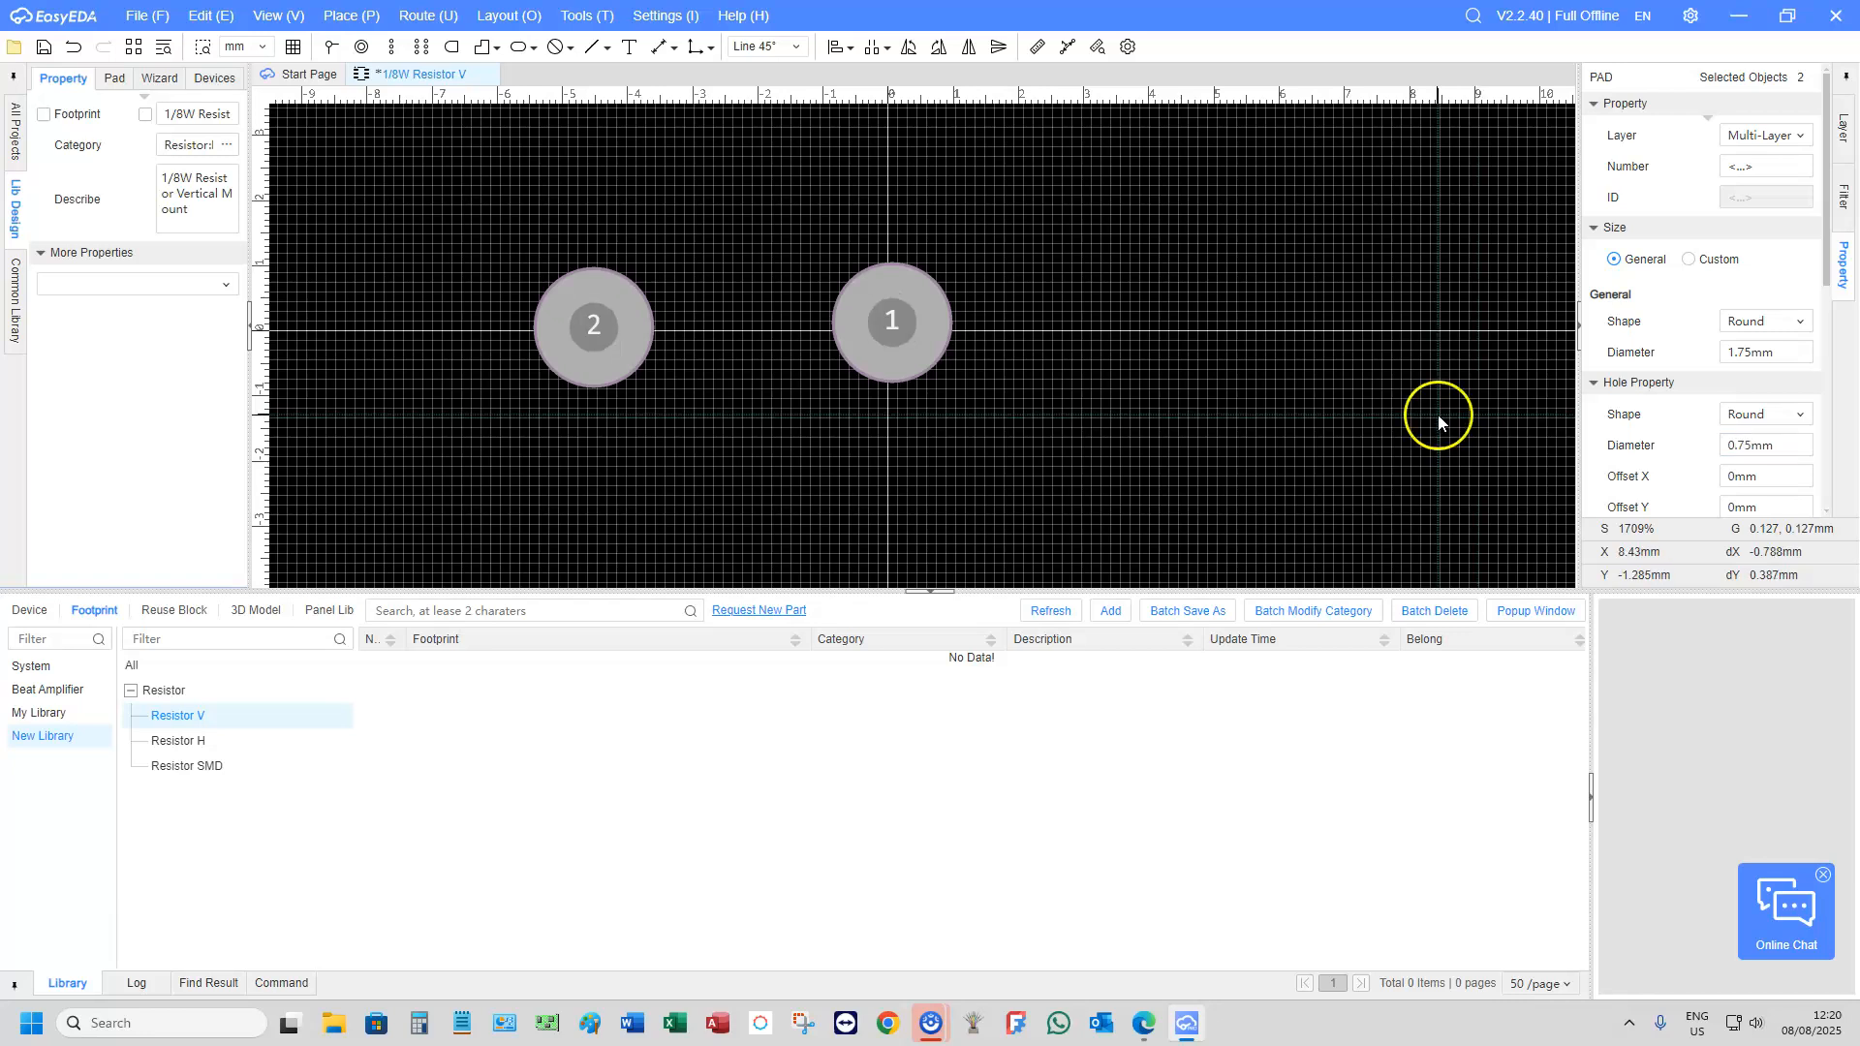
Align both pads on the horizontal axis by setting their Center Y to 0 mm
scroll(1437, 415, "down", 4)
scroll(1375, 370, "up", 2)
scroll(1376, 370, "up", 2)
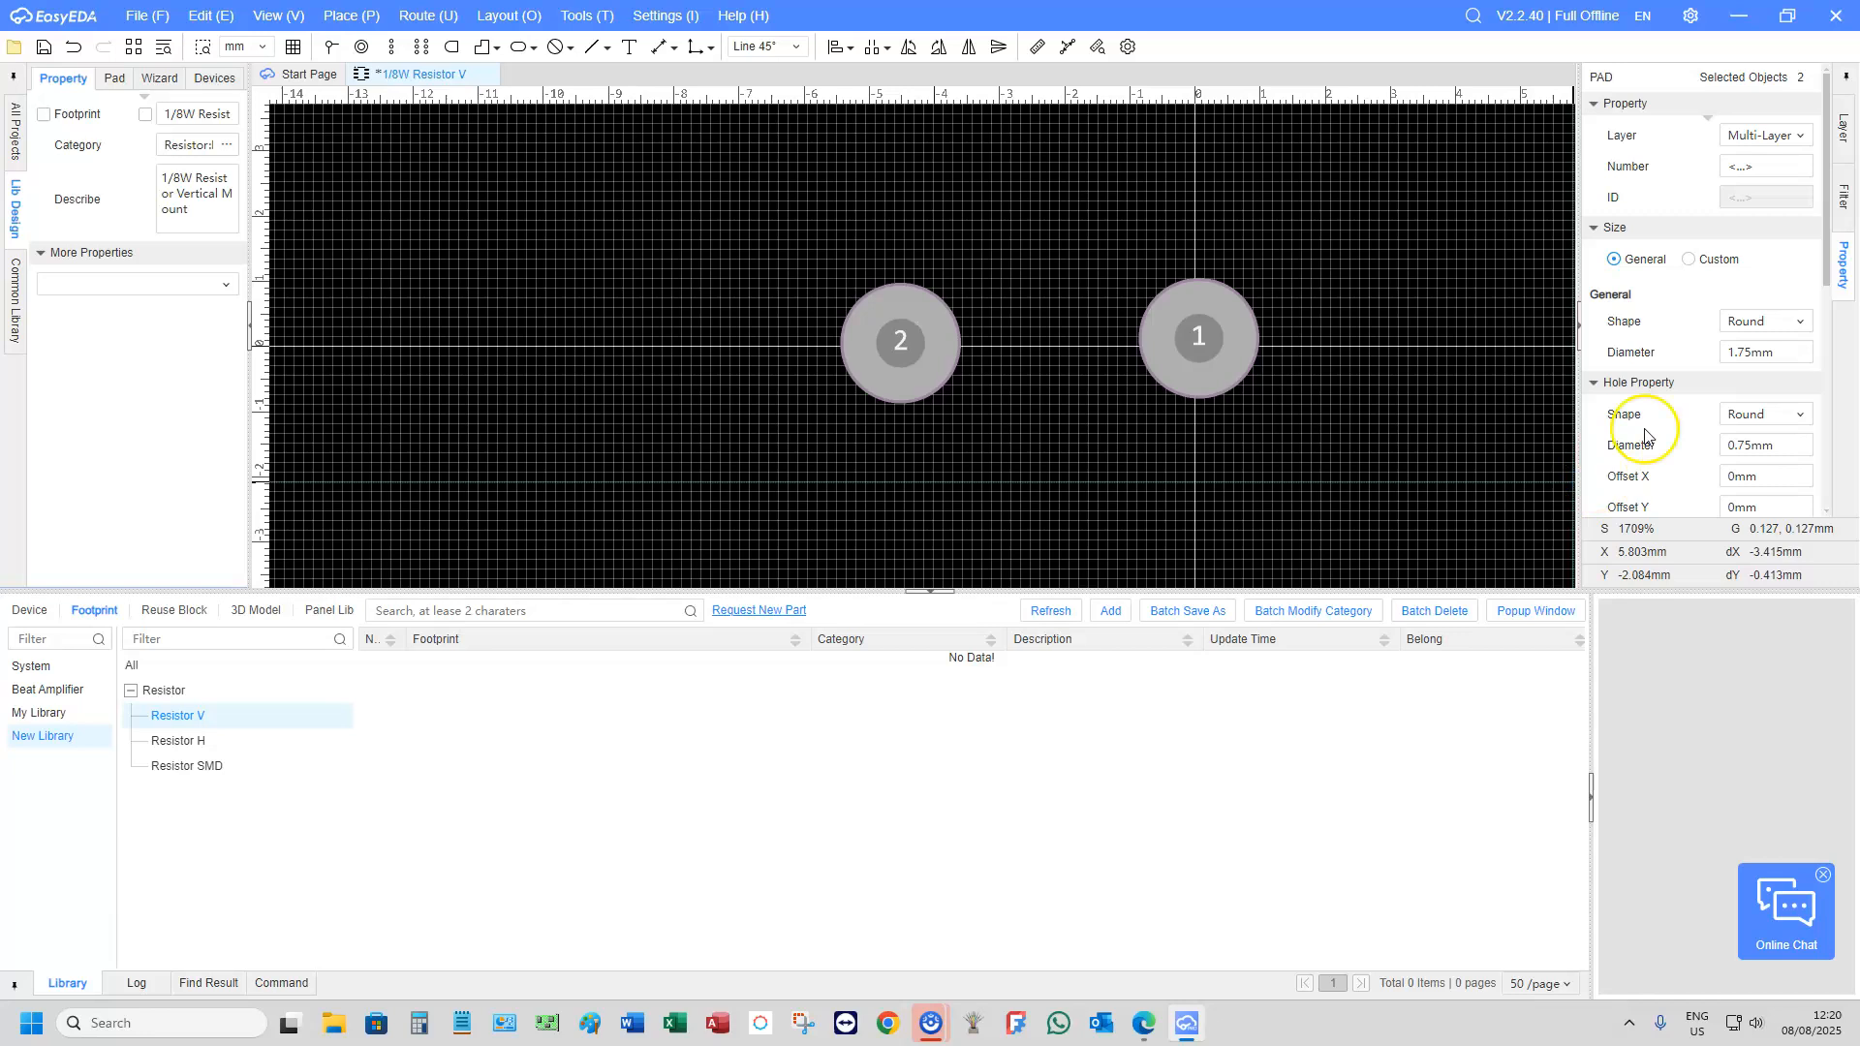
scroll(1647, 432, "down", 4)
scroll(1676, 424, "up", 2)
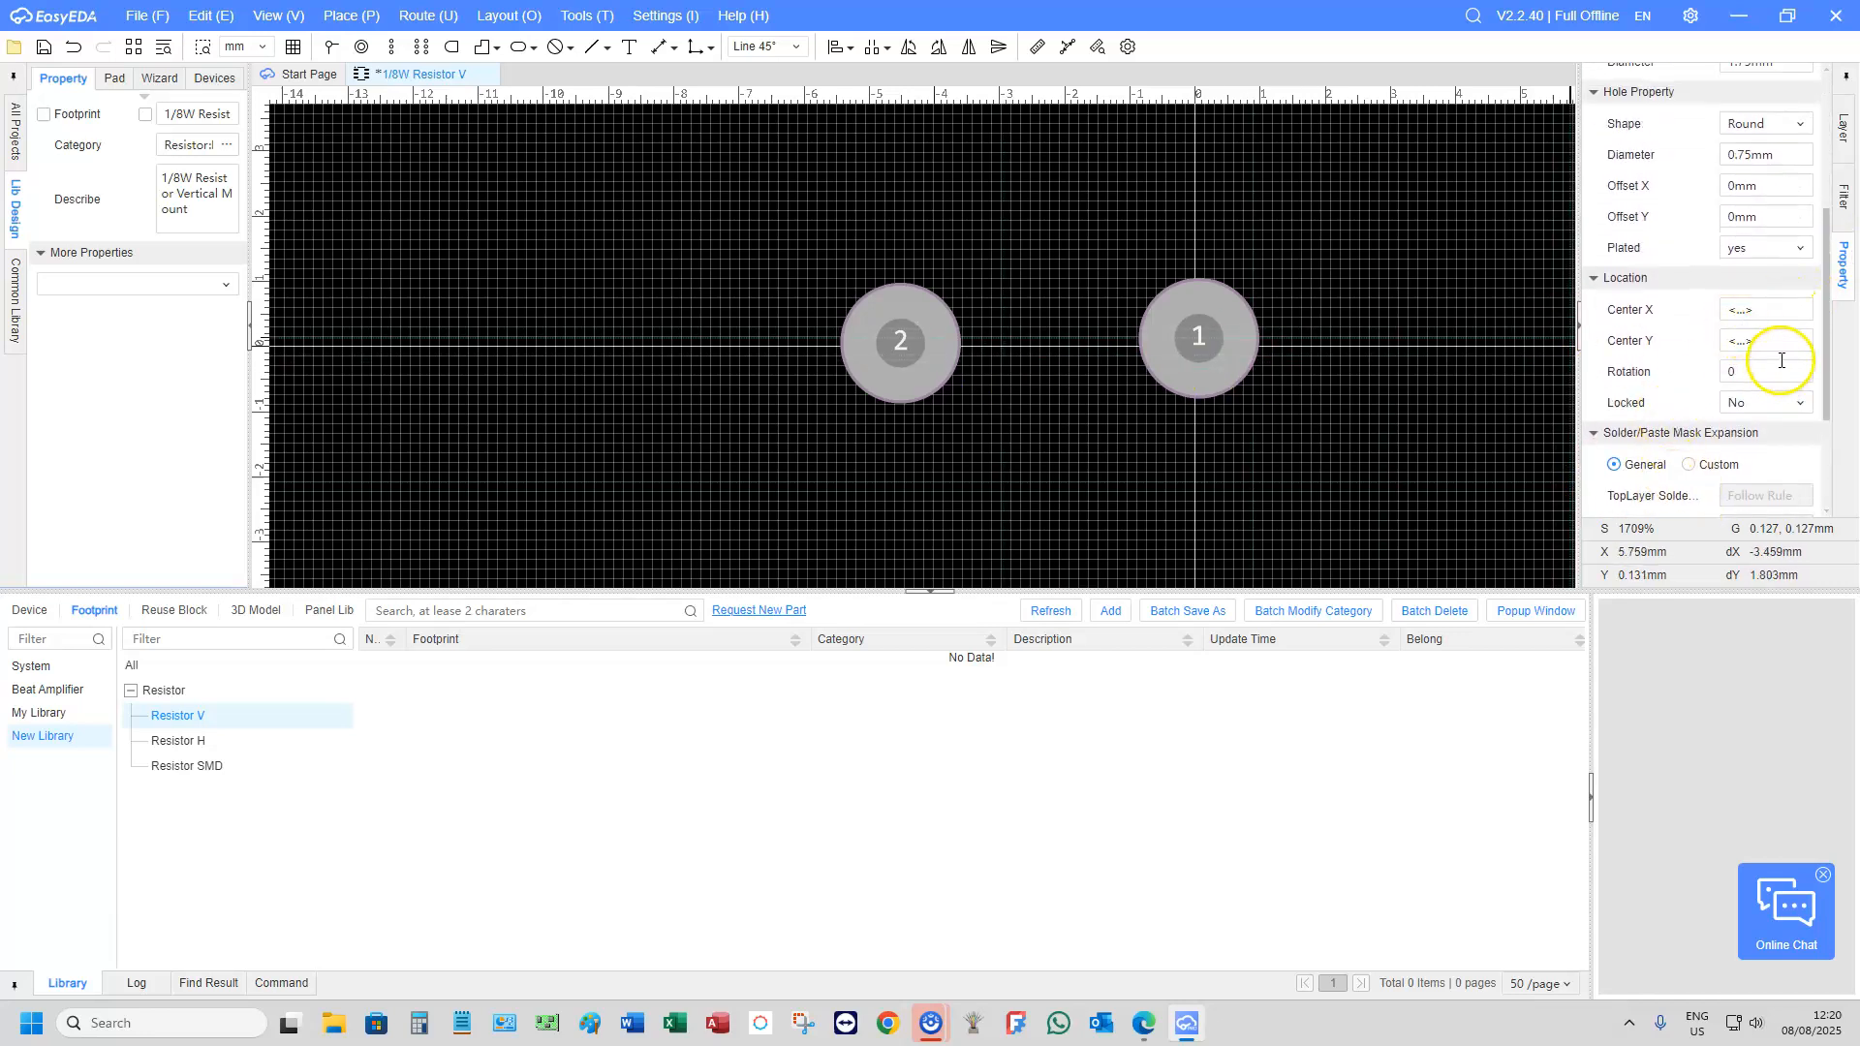
left_click(1740, 342)
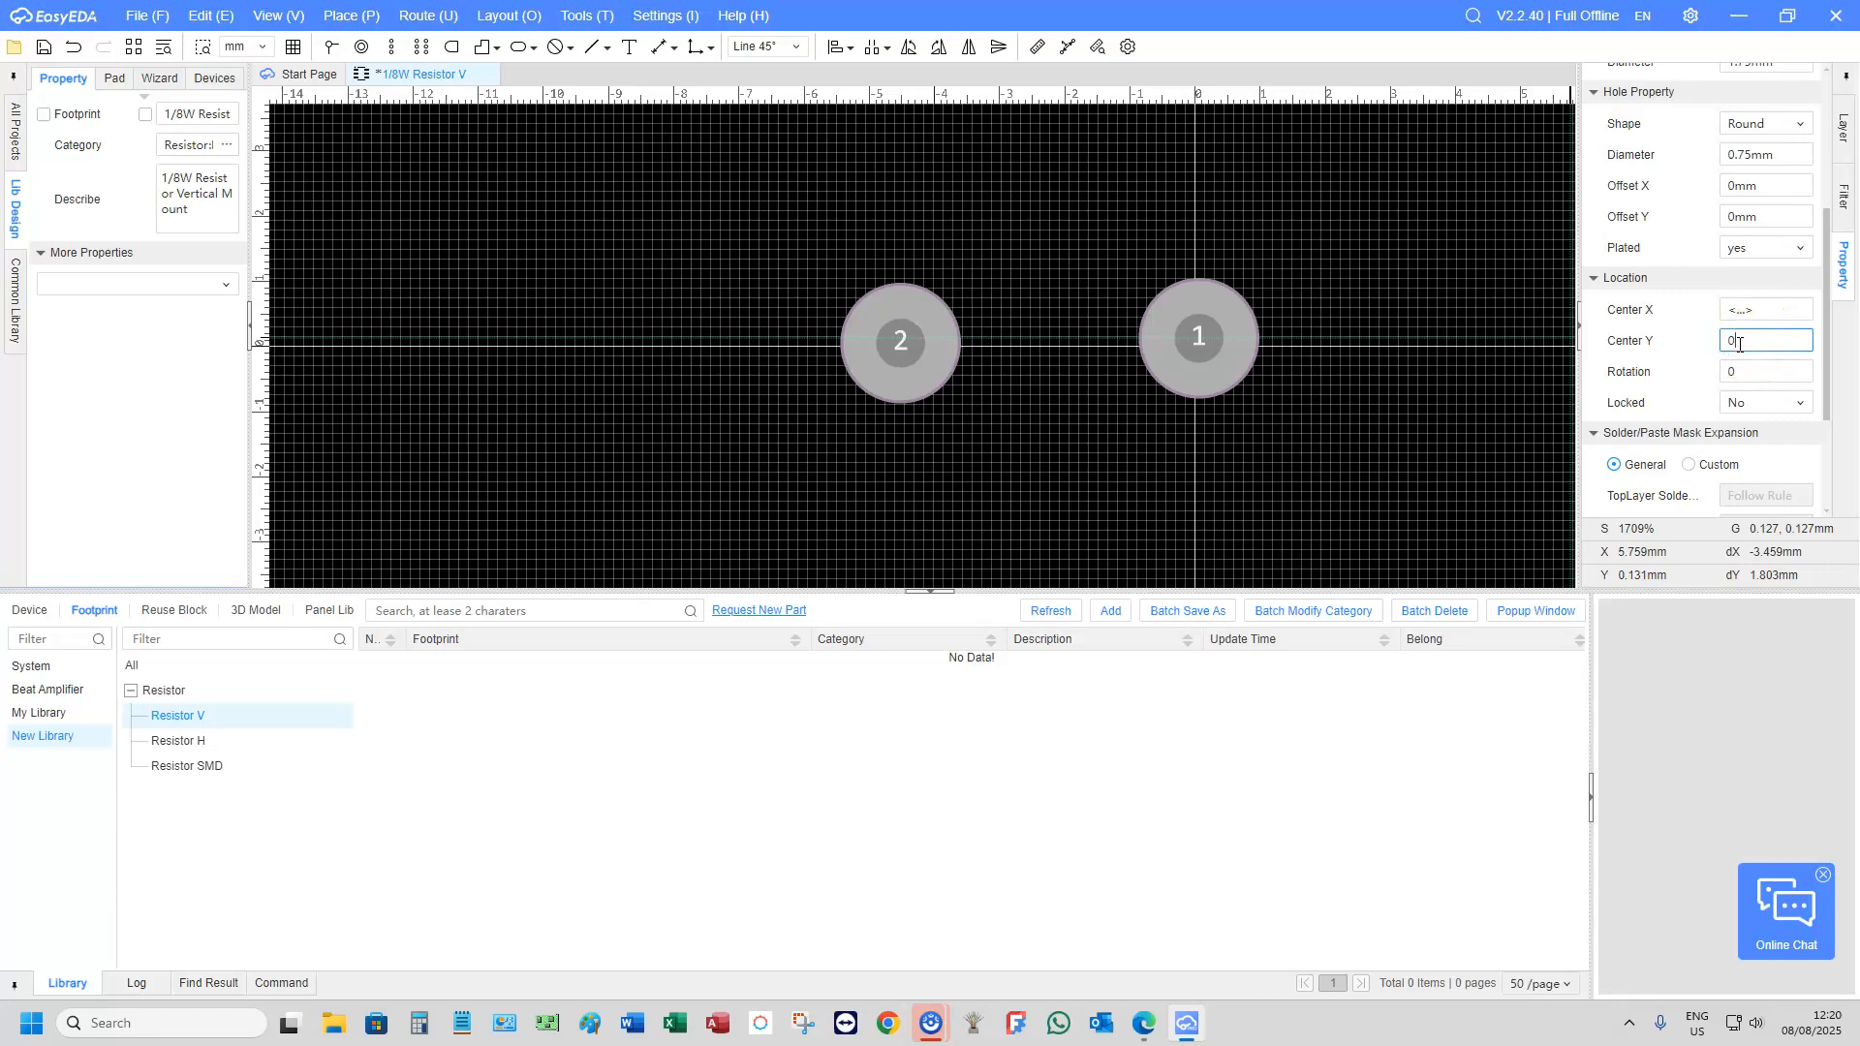
type("0")
key("Return")
left_click(1017, 469)
Set pad 1's Center X to 0 mm
left_click(1166, 407)
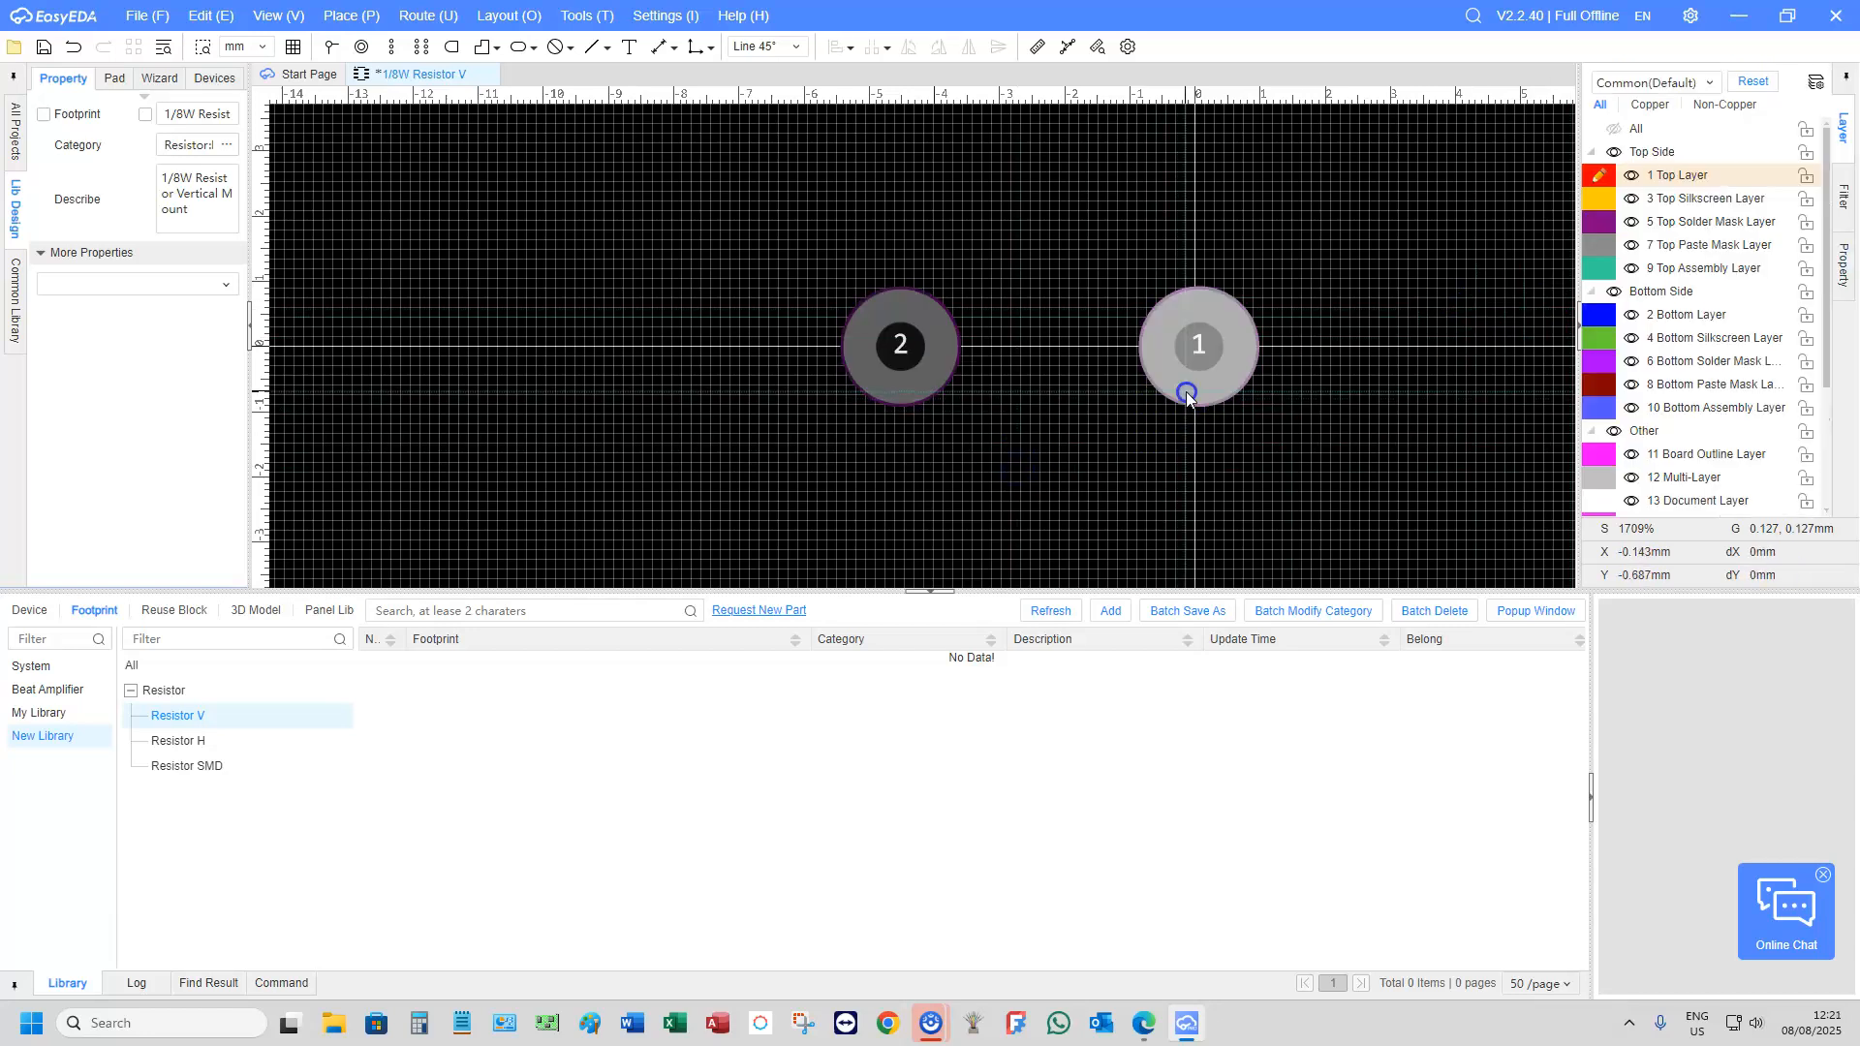
left_click(1788, 310)
left_click_drag(1789, 310, 1631, 282)
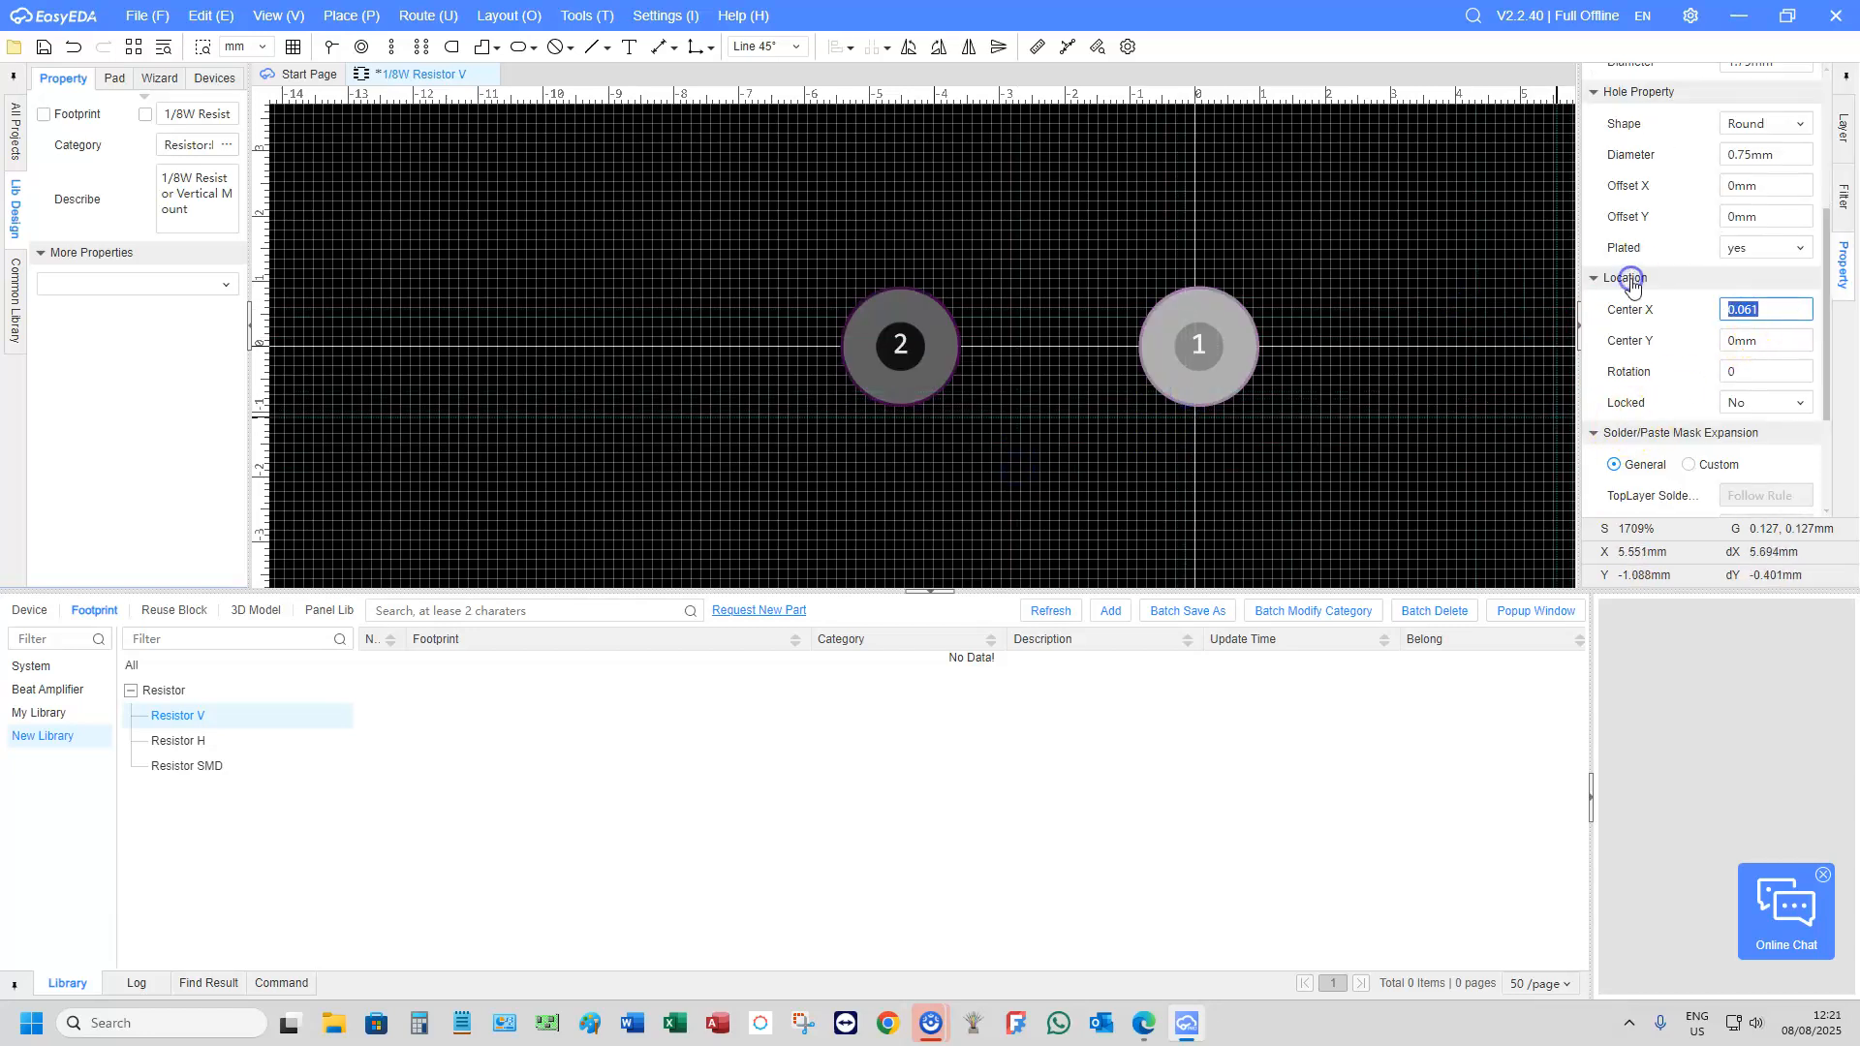
key("Return")
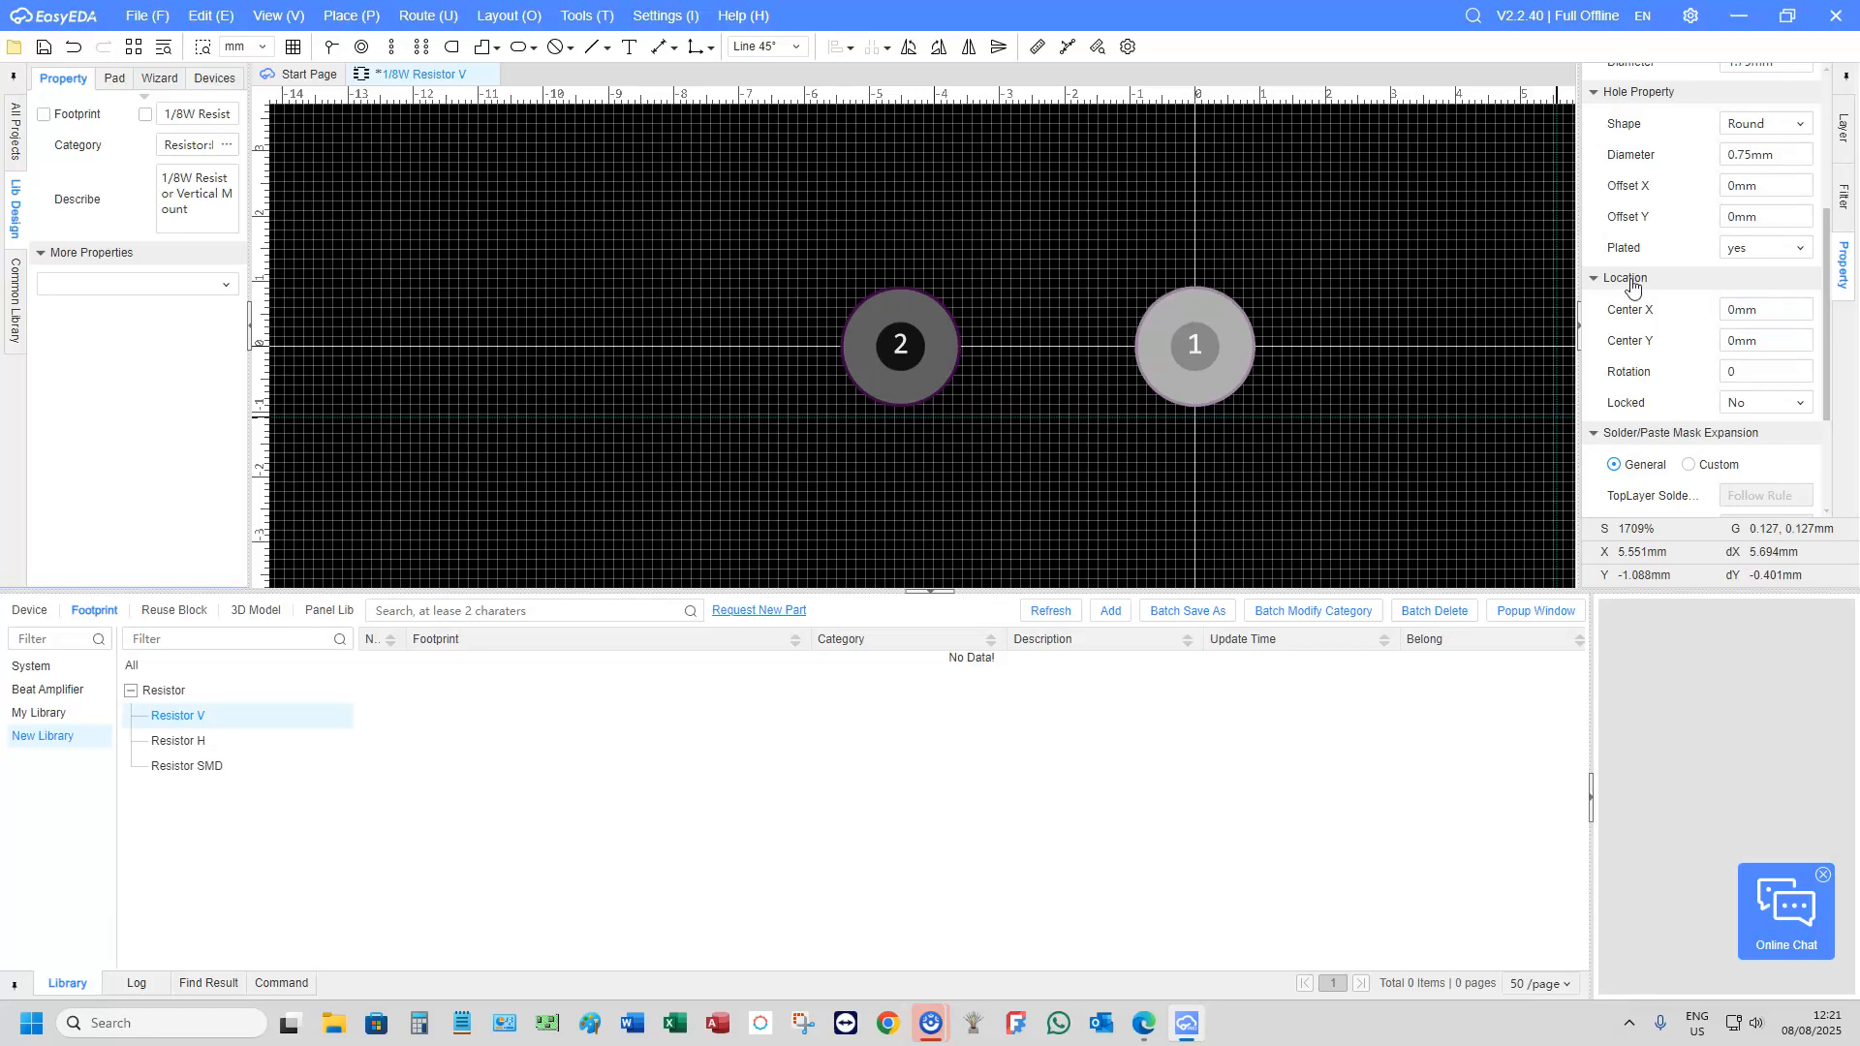
Set pad 2's Center X to -3 mm
left_click(911, 390)
scroll(910, 389, "up", 2)
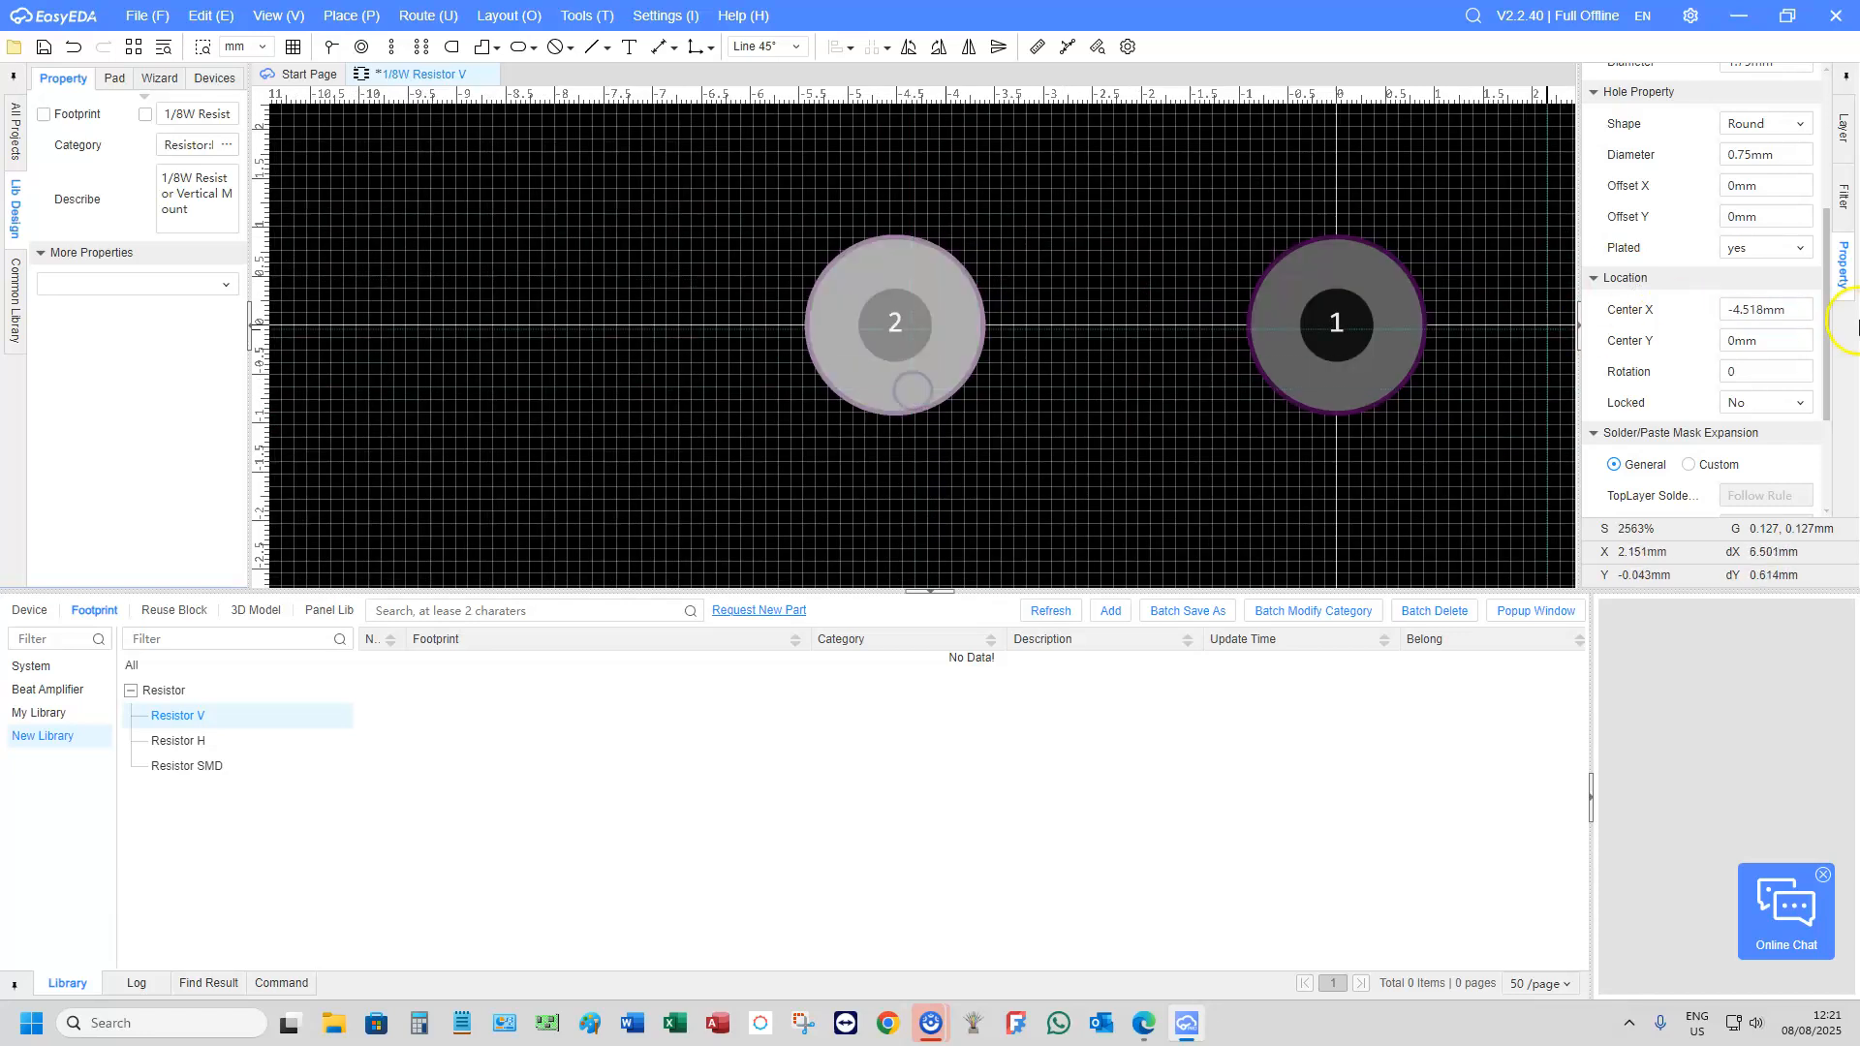
left_click(1775, 312)
type("-3")
key("Return")
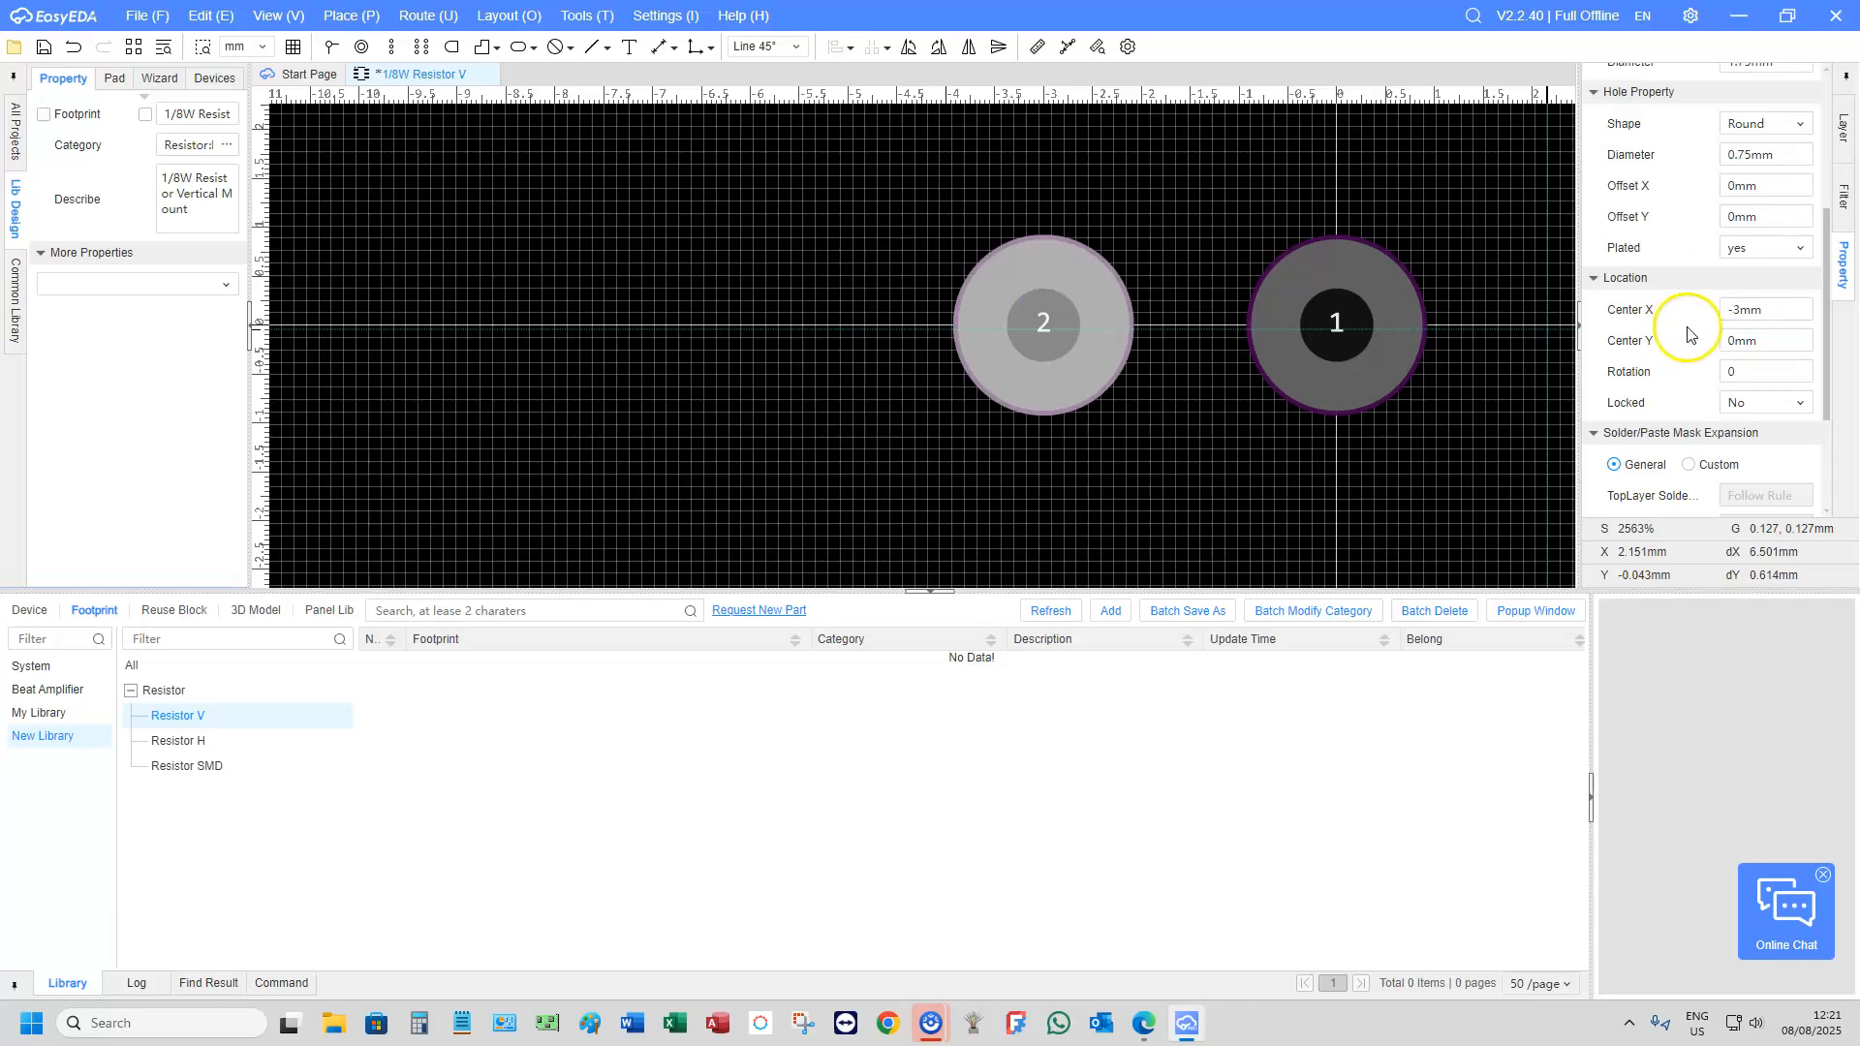
Draw a circle of 1 mm radius around pad 1's centre on the Top Silkscreen Layer
scroll(1682, 332, "down", 1)
scroll(1333, 347, "down", 3)
right_click_drag(1383, 398, 698, 377)
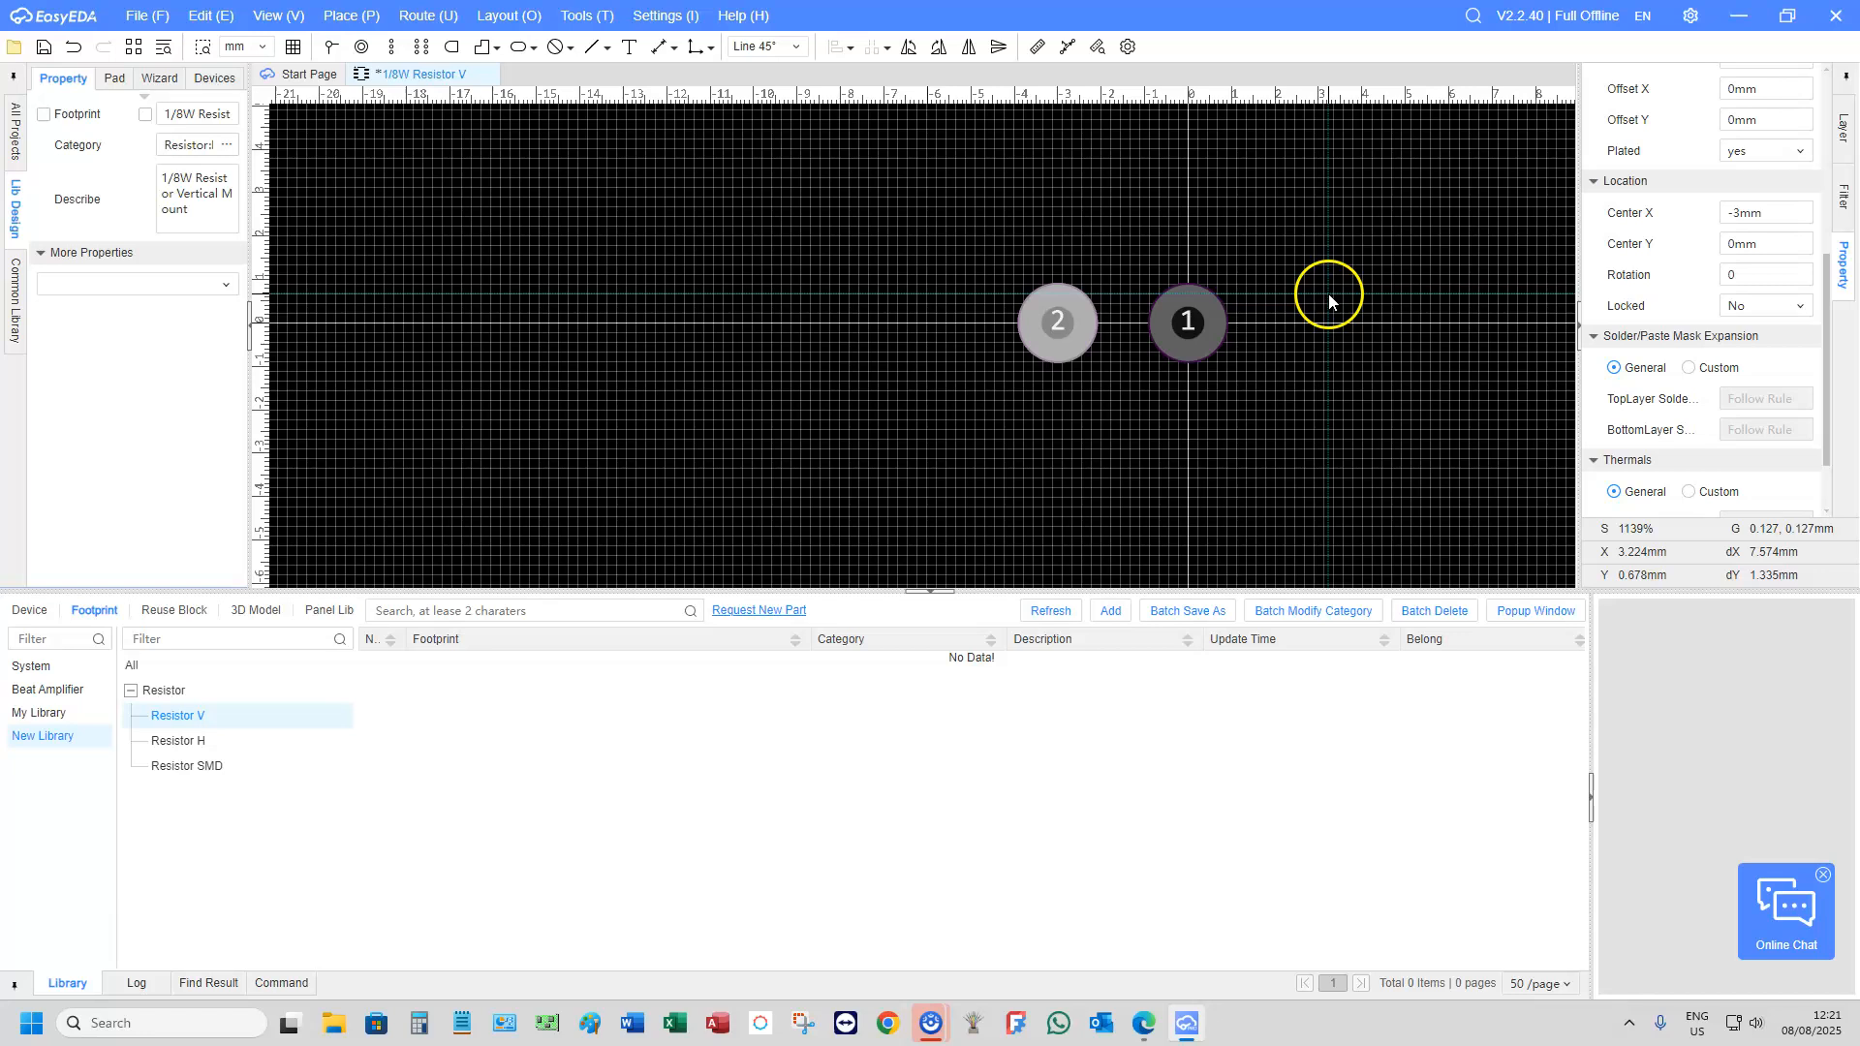
left_click(1339, 426)
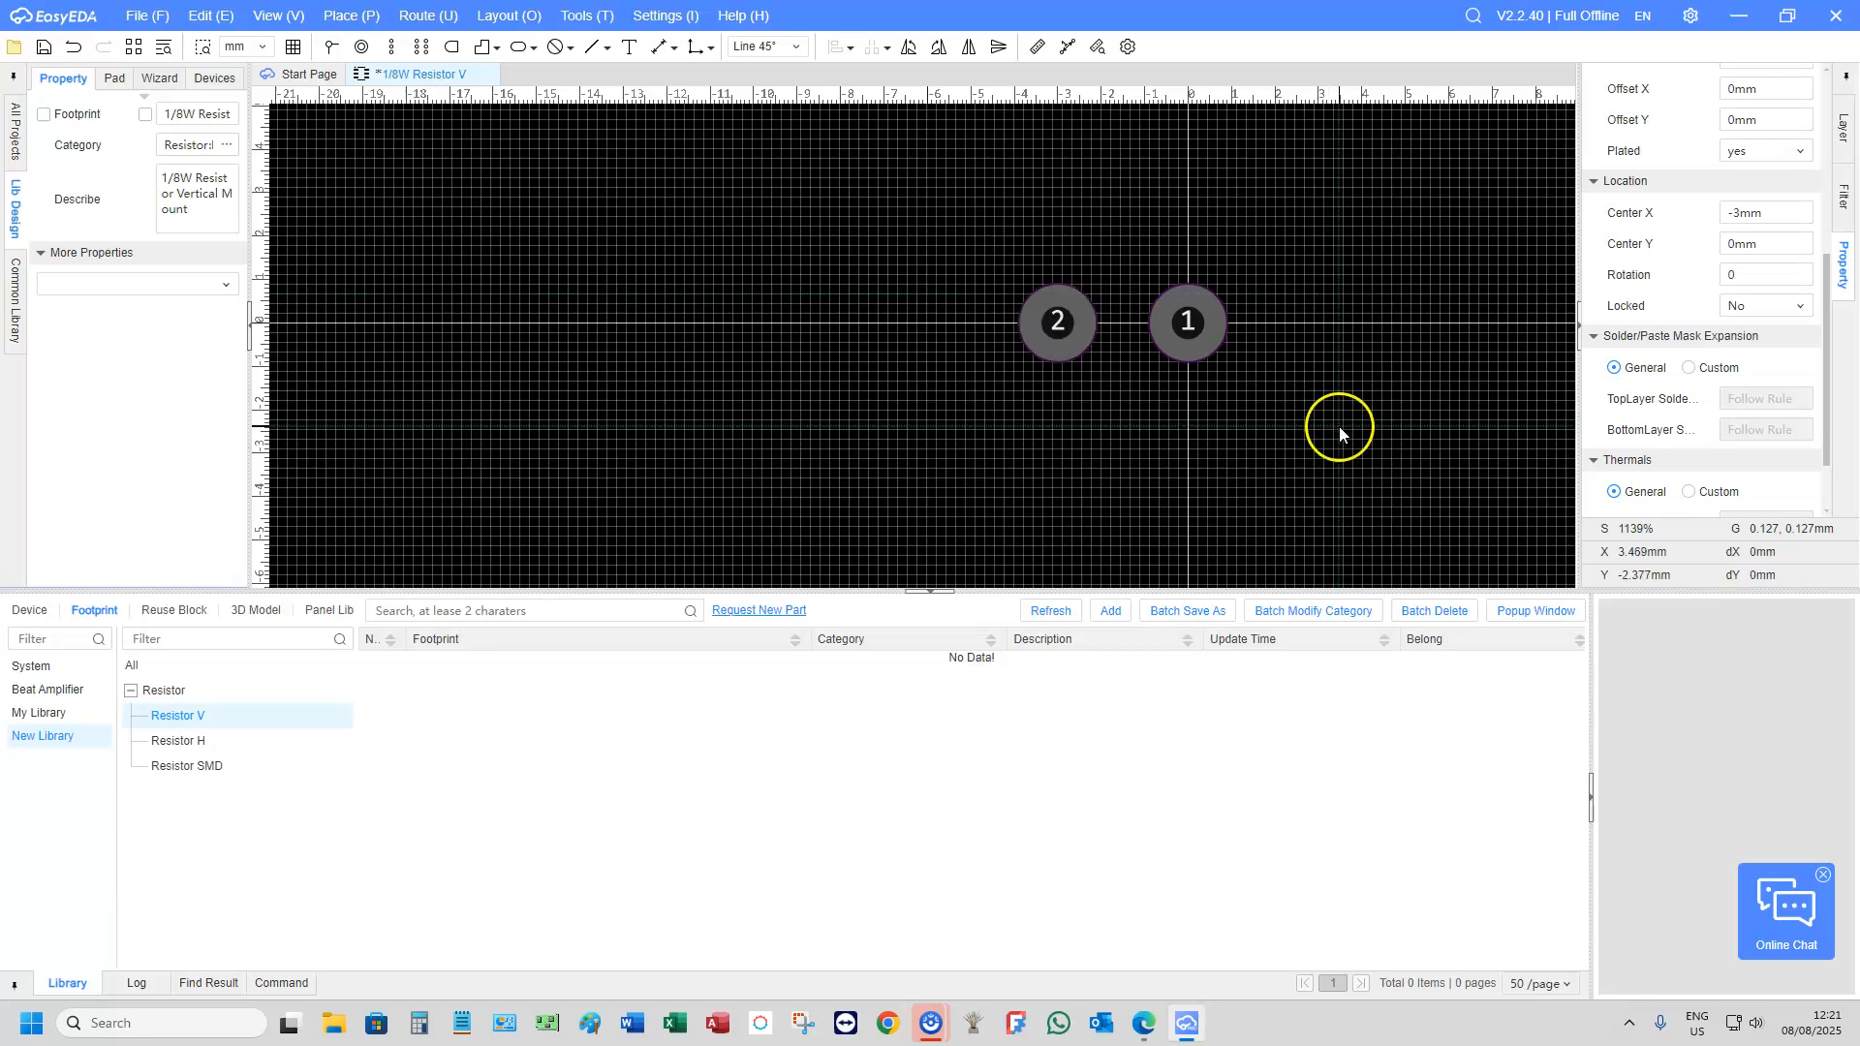
left_click(606, 48)
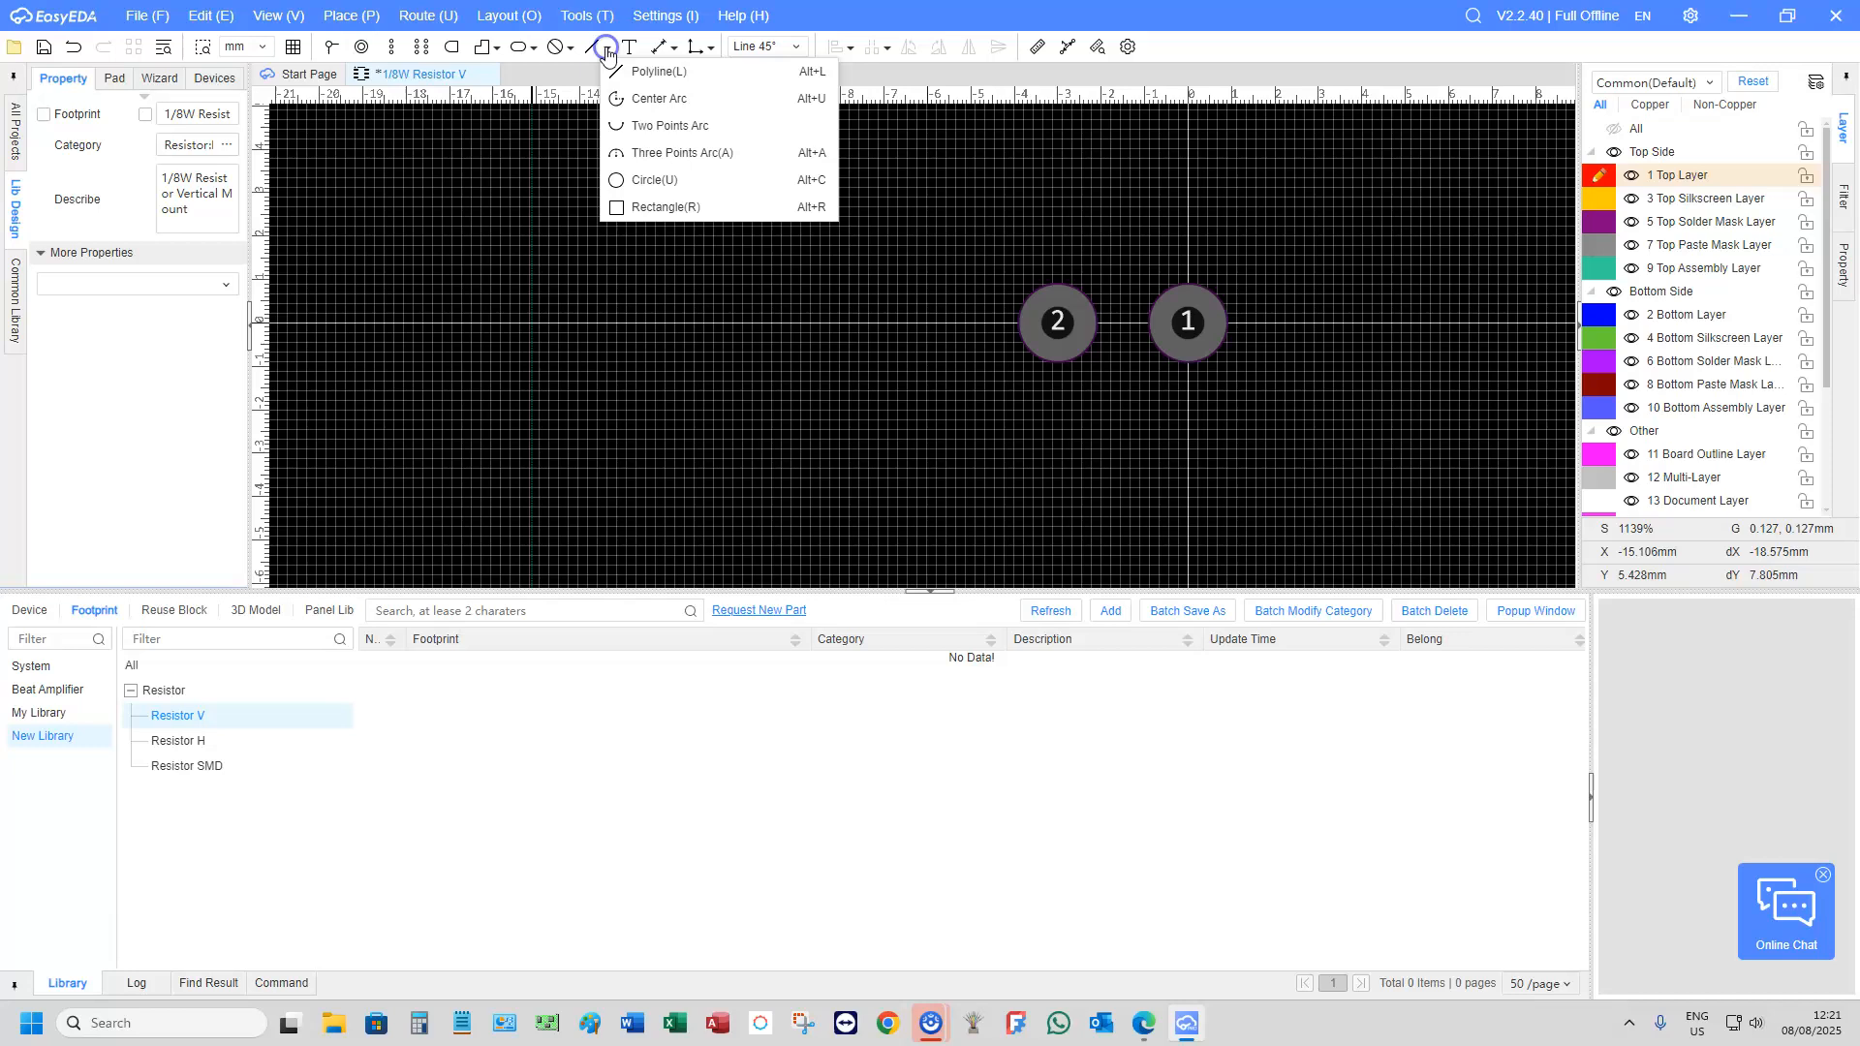
left_click(635, 181)
scroll(1185, 335, "up", 5)
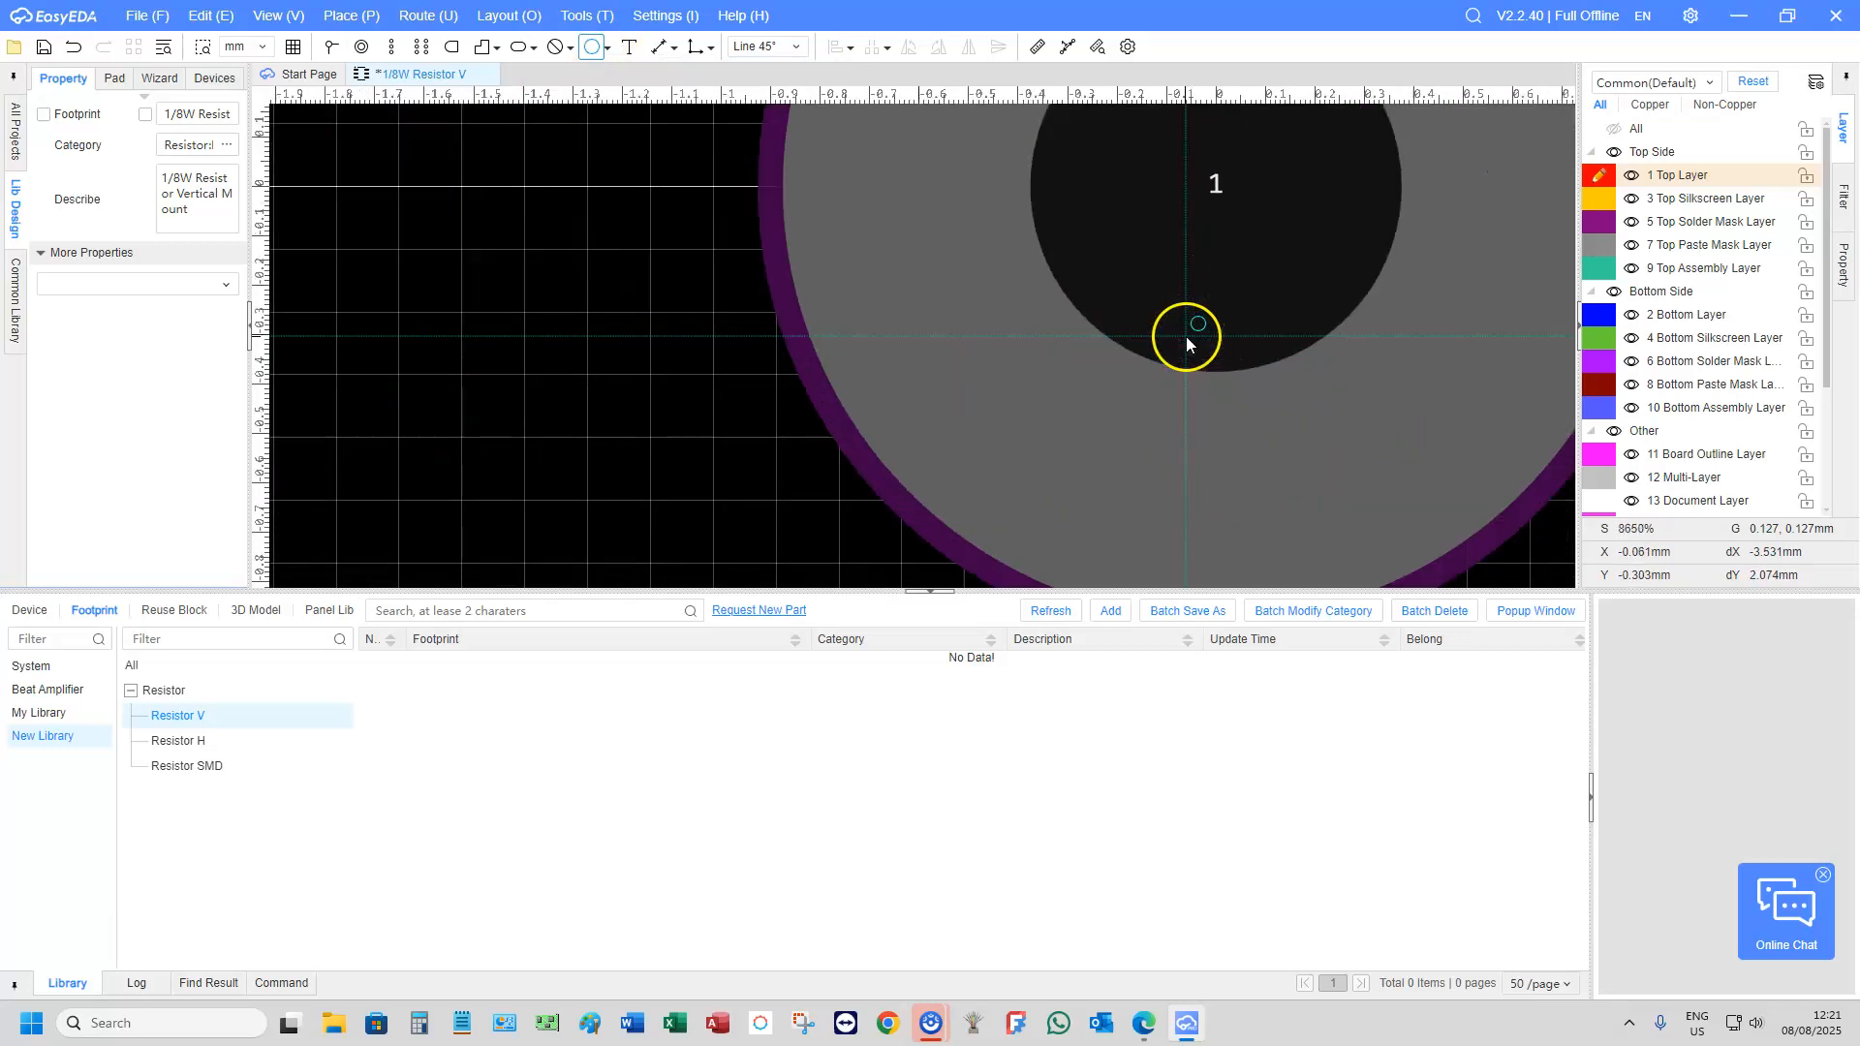
scroll(1186, 302, "down", 3)
left_click(1194, 267)
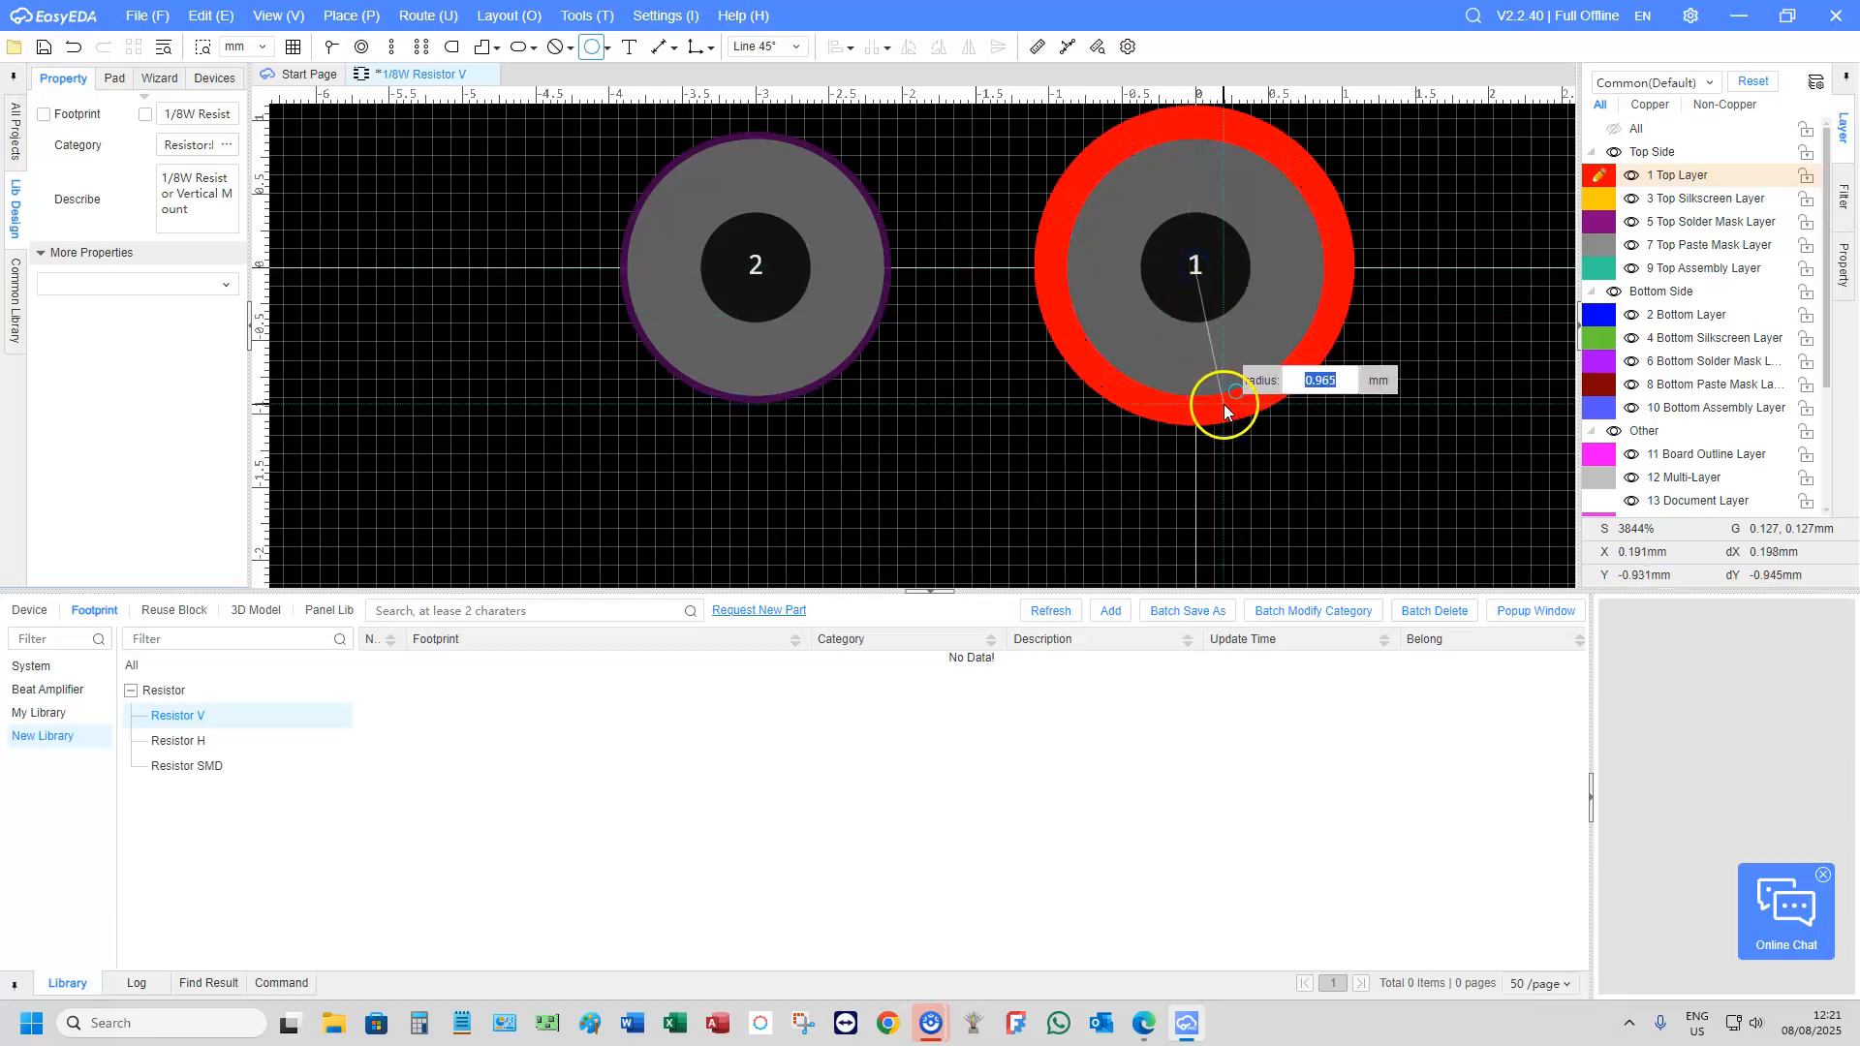
left_click(1601, 201)
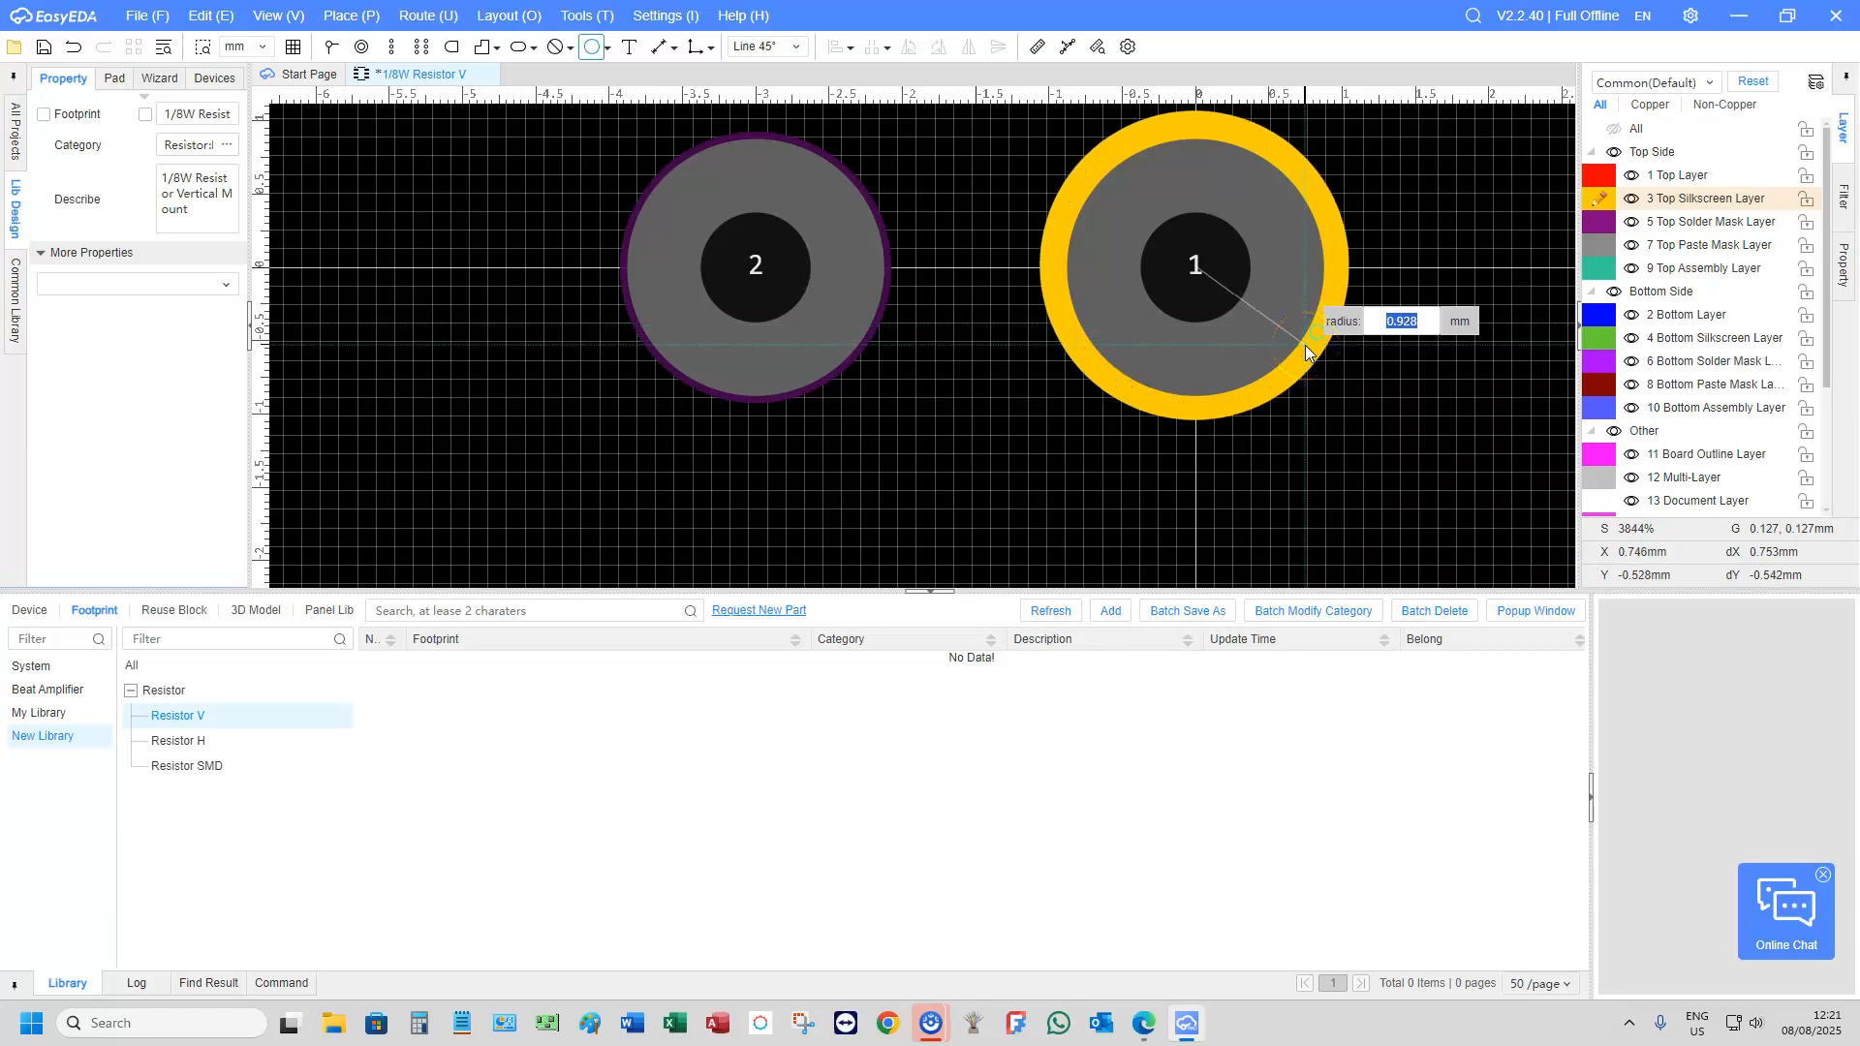
key("Return")
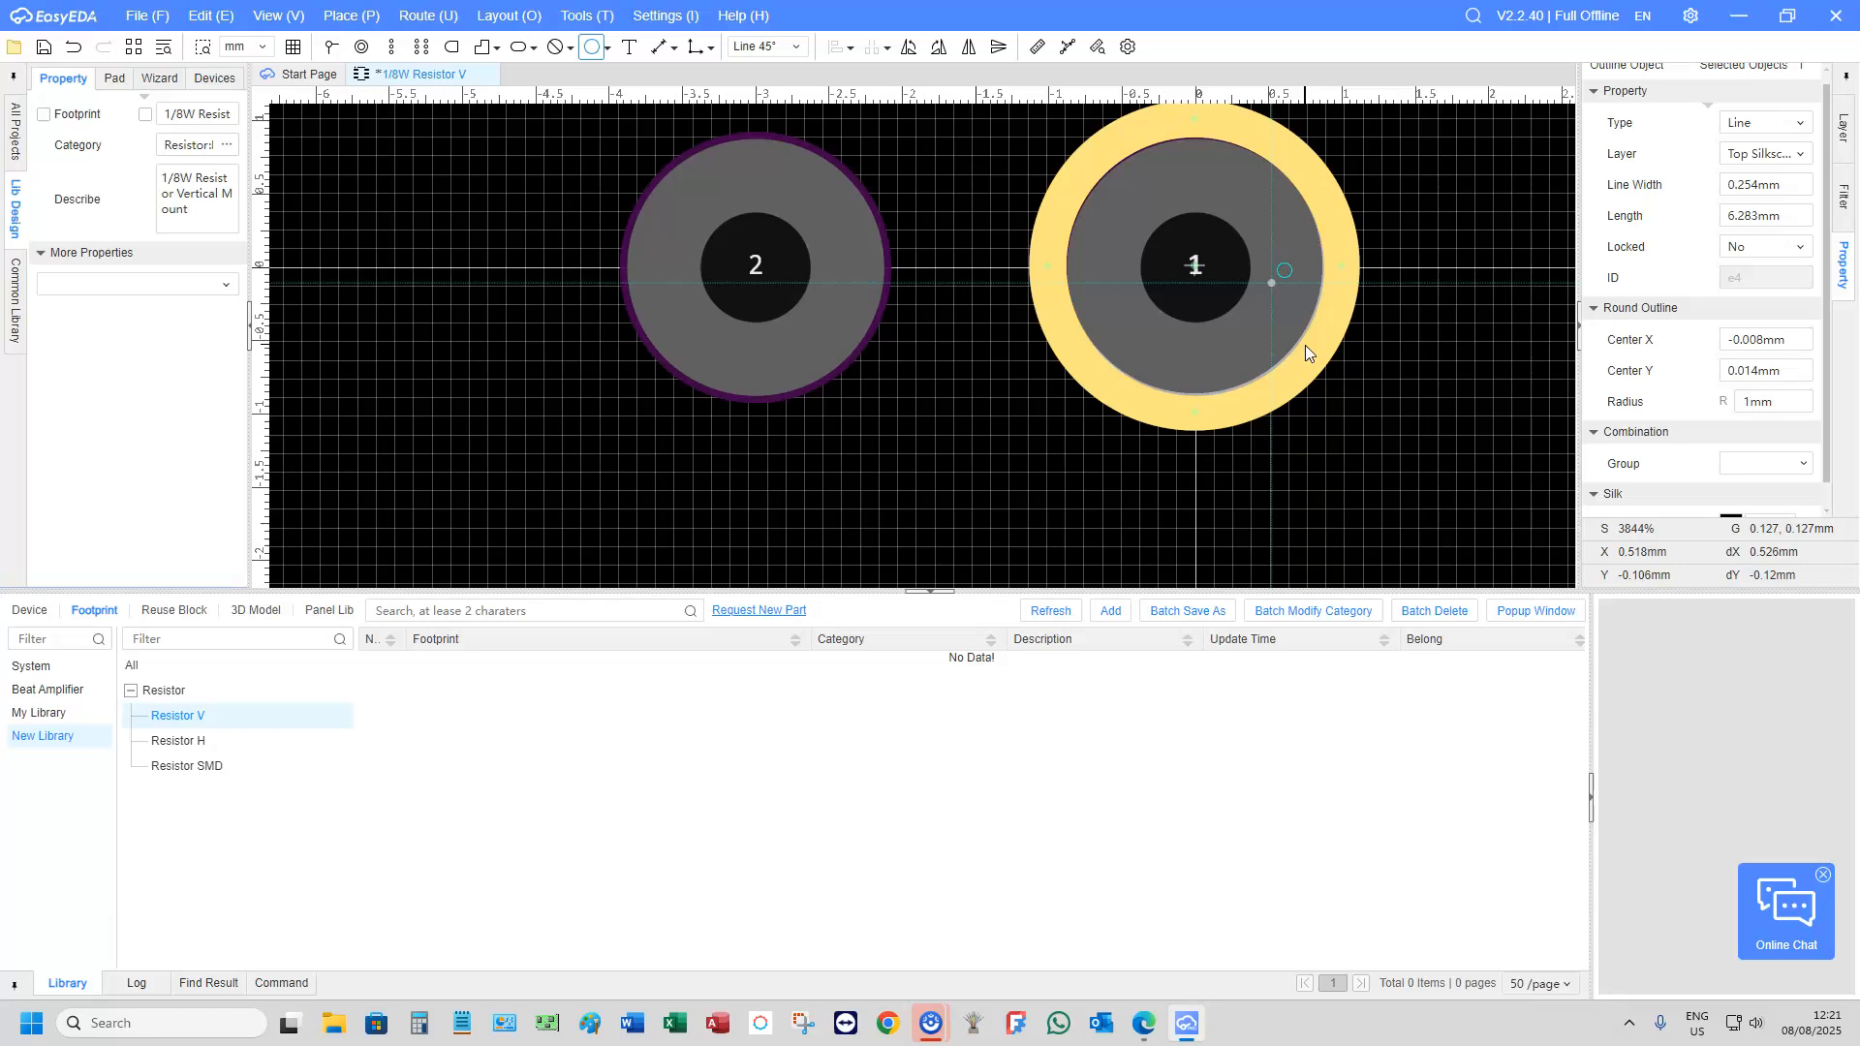
left_click(607, 48)
left_click(620, 72)
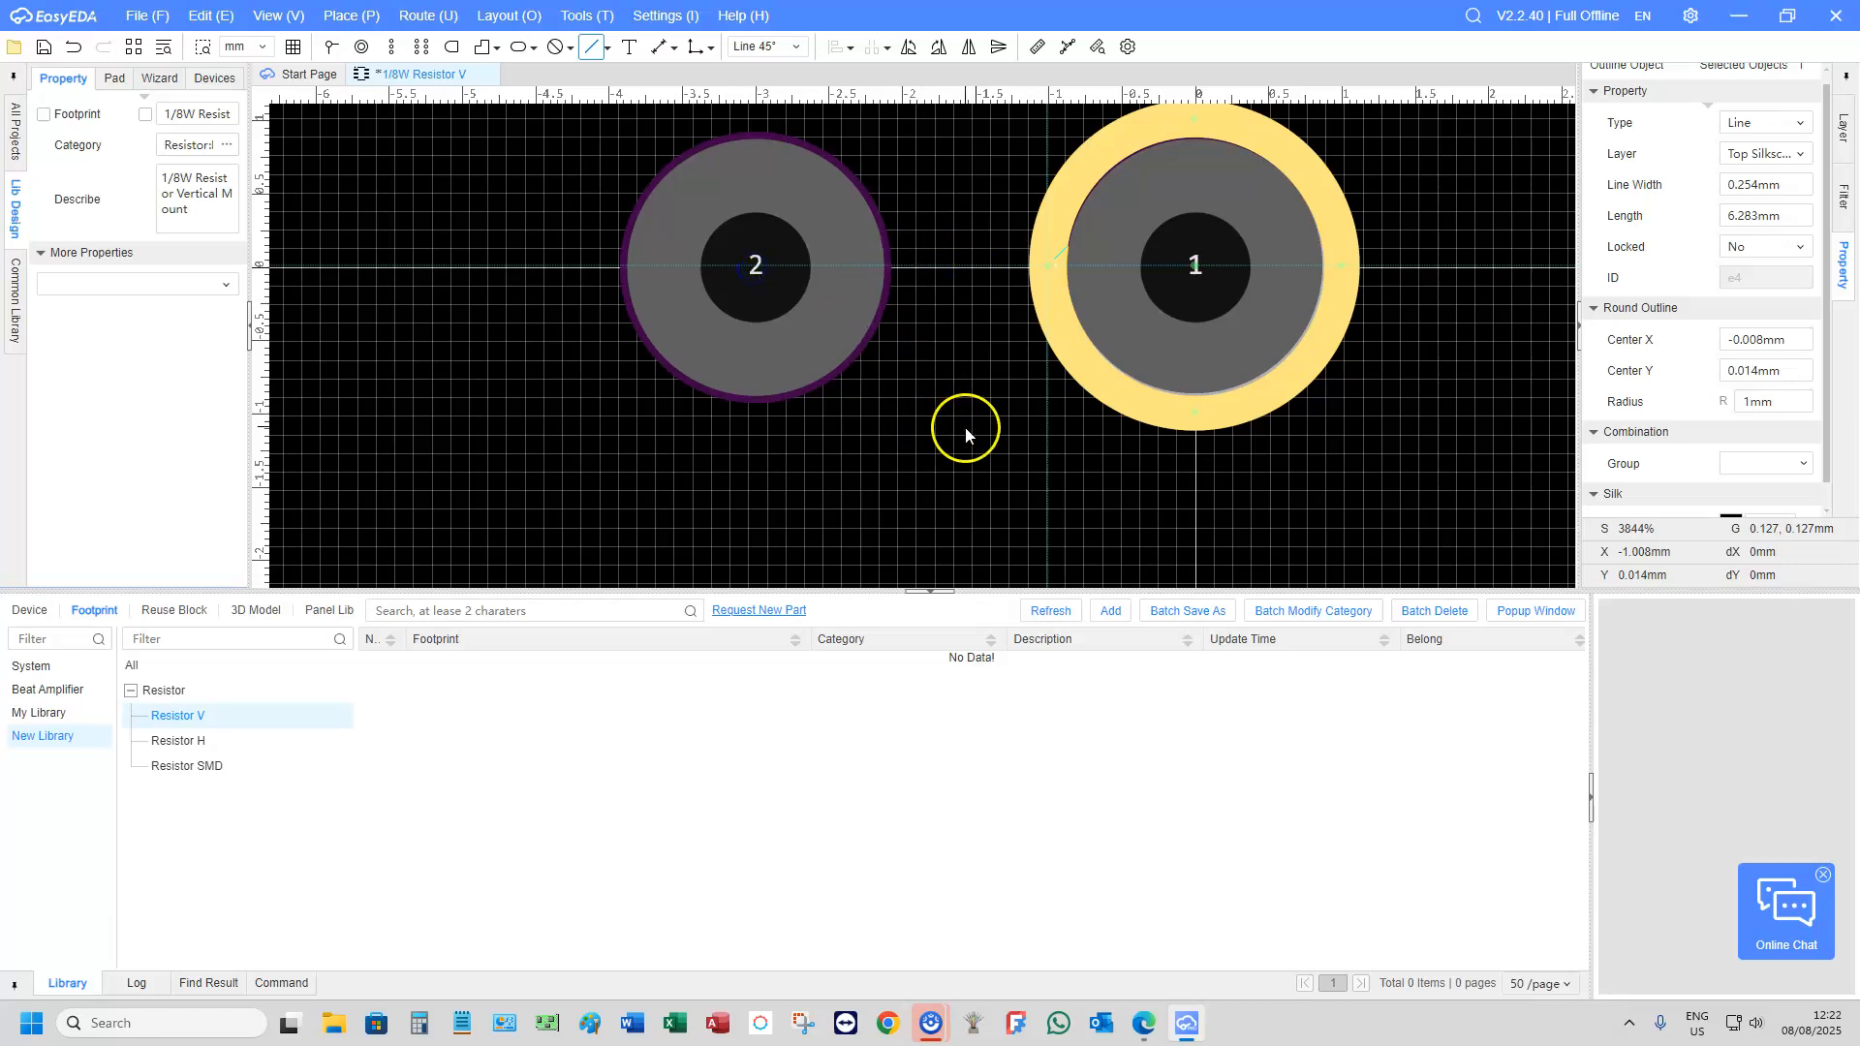
scroll(1048, 455, "down", 3)
scroll(1031, 490, "up", 2)
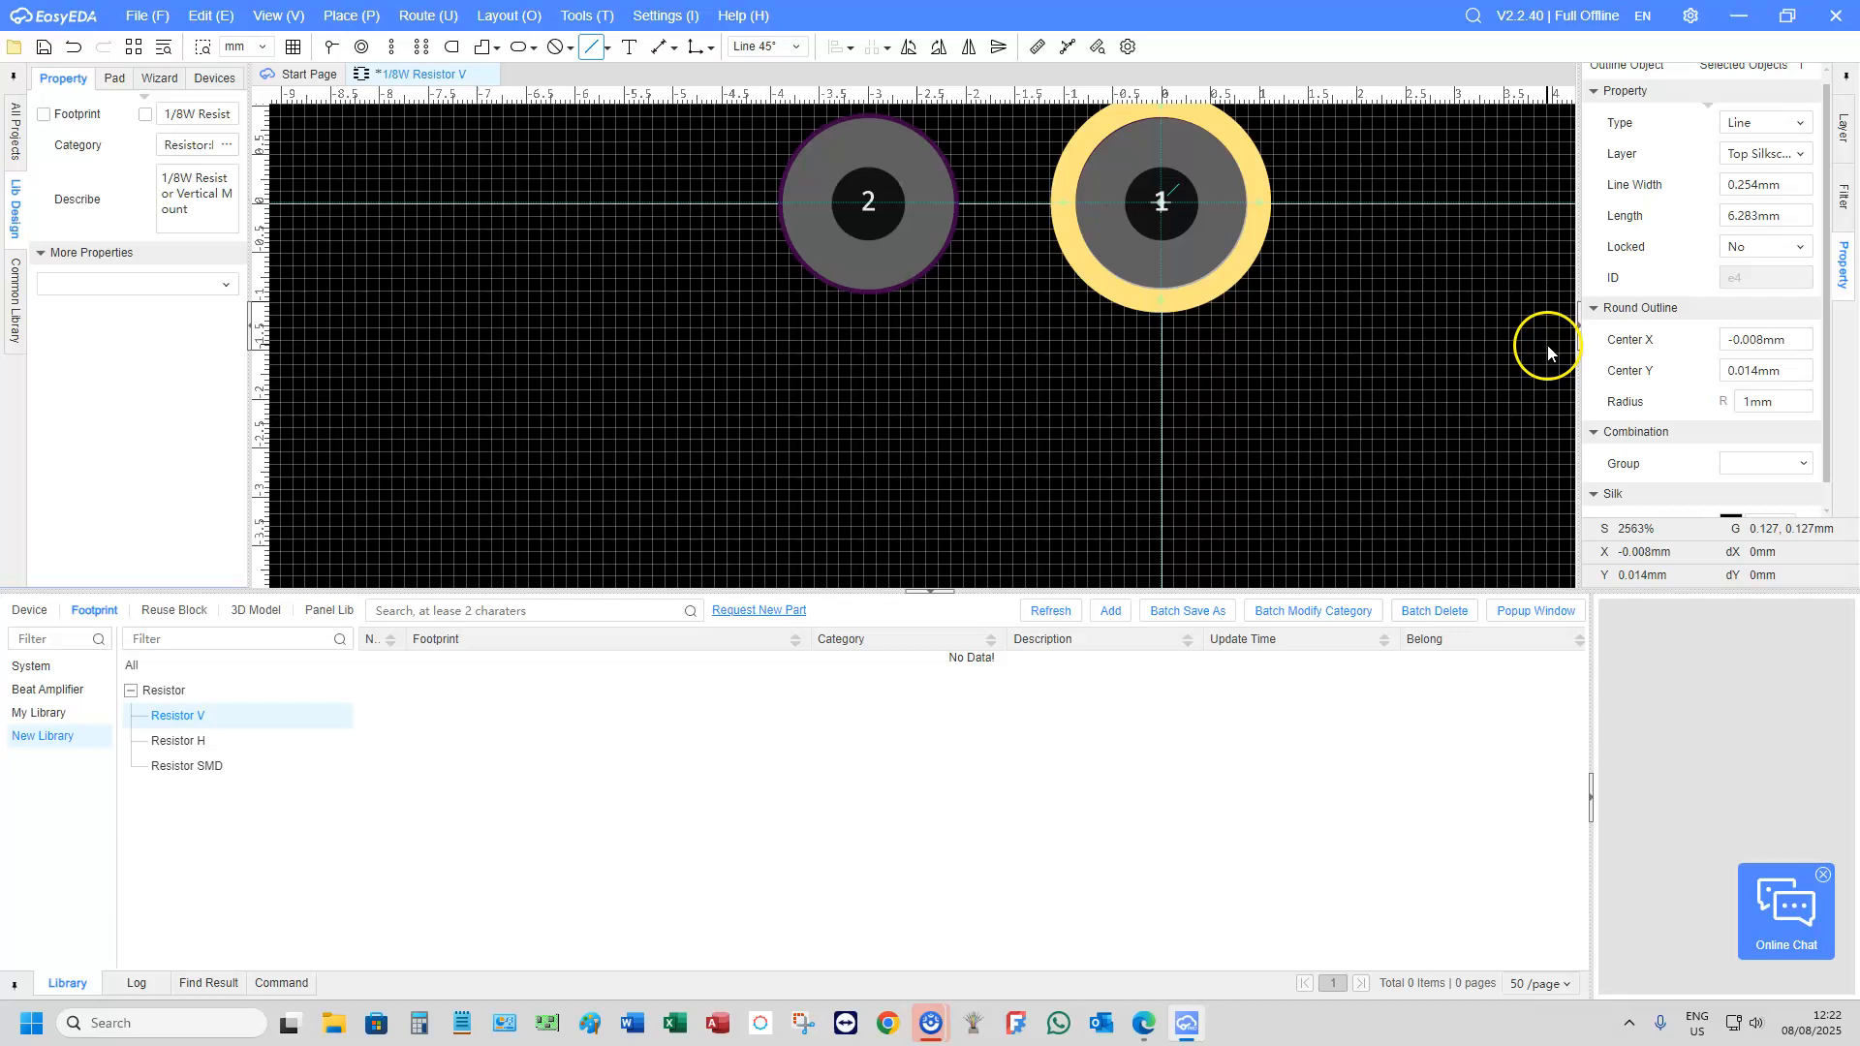
left_click(1776, 155)
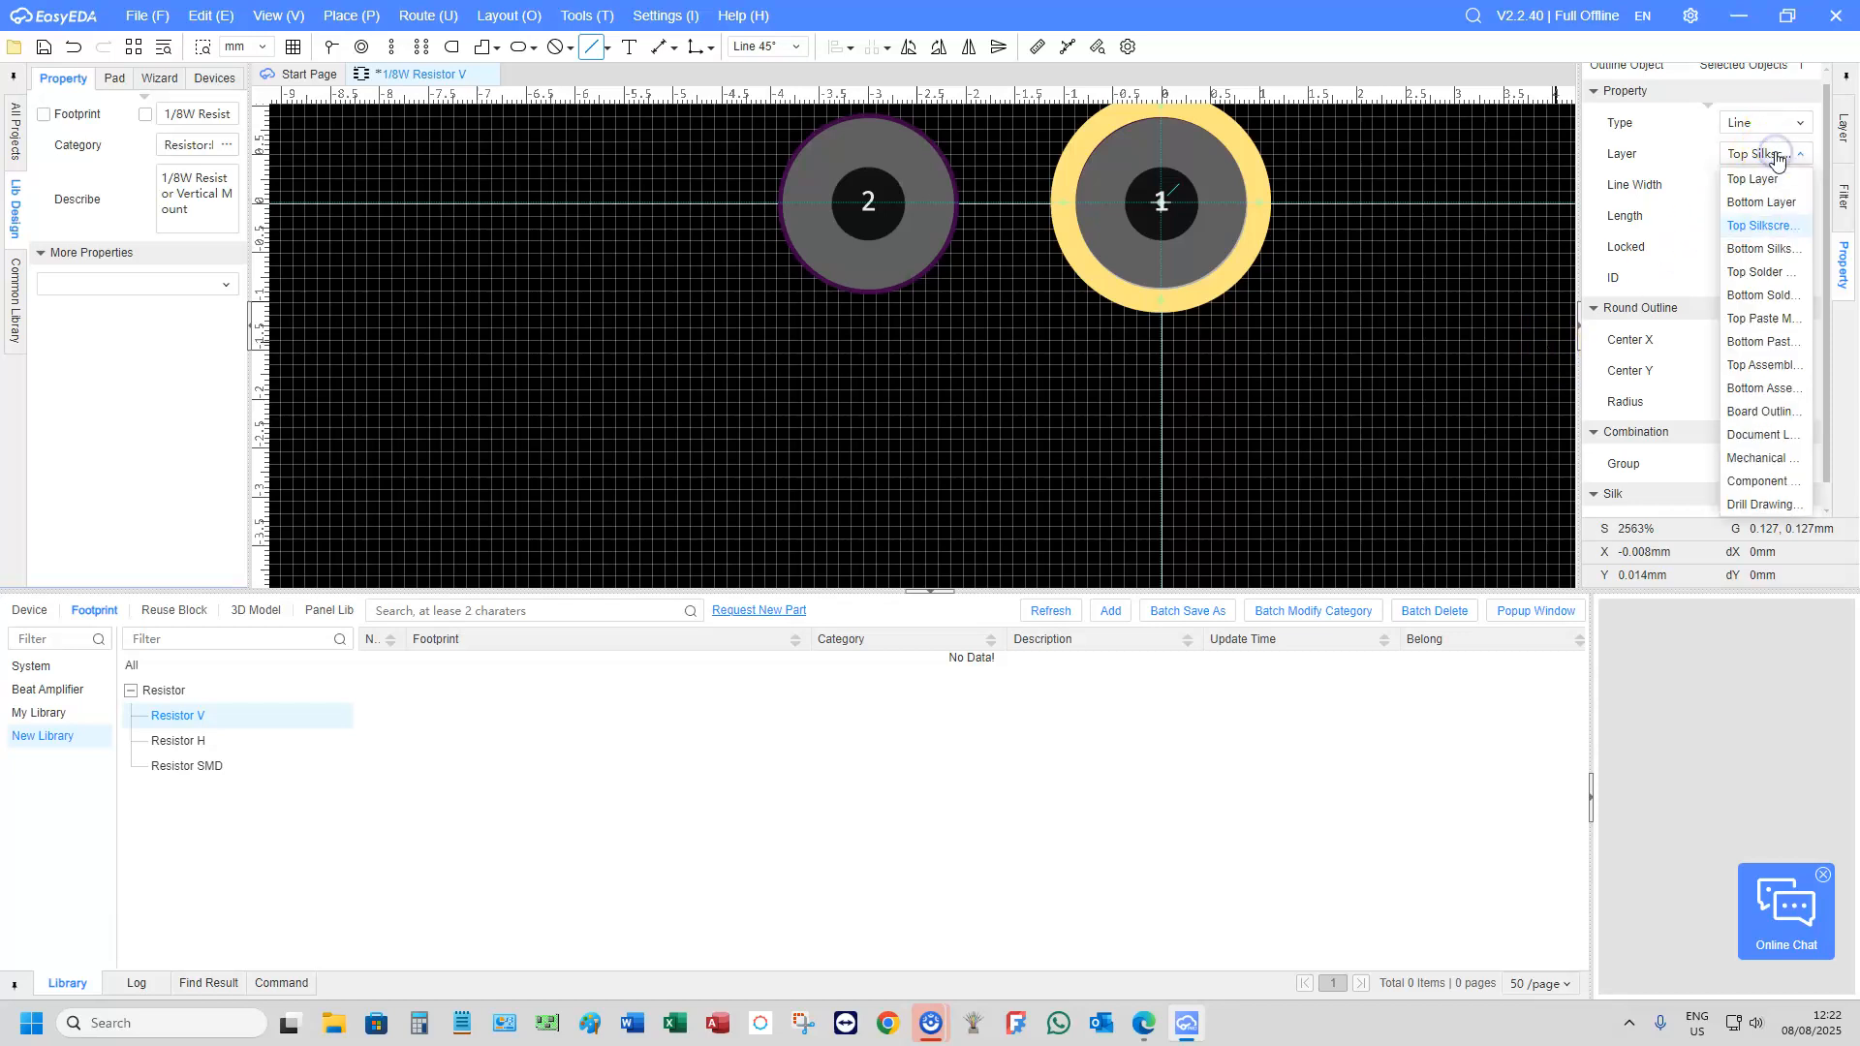
left_click(1763, 225)
left_click_drag(1350, 473, 1116, 460)
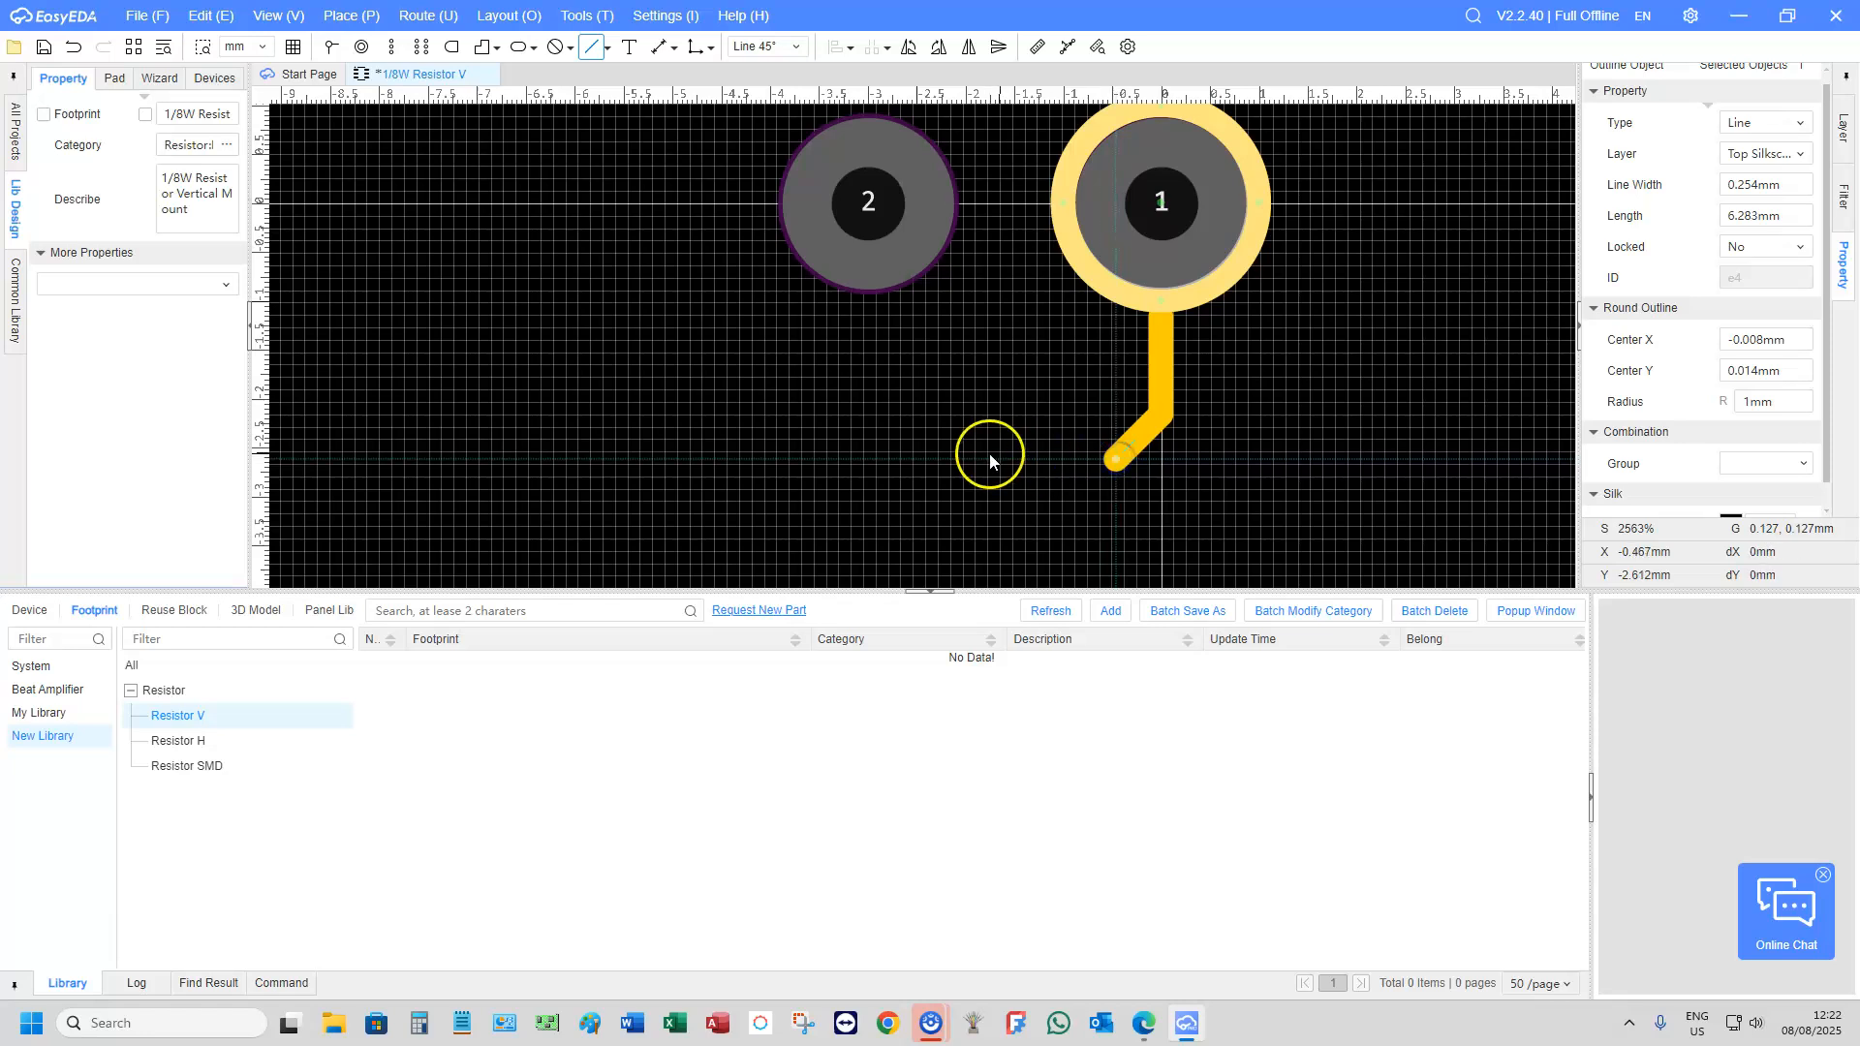
right_click(1161, 475)
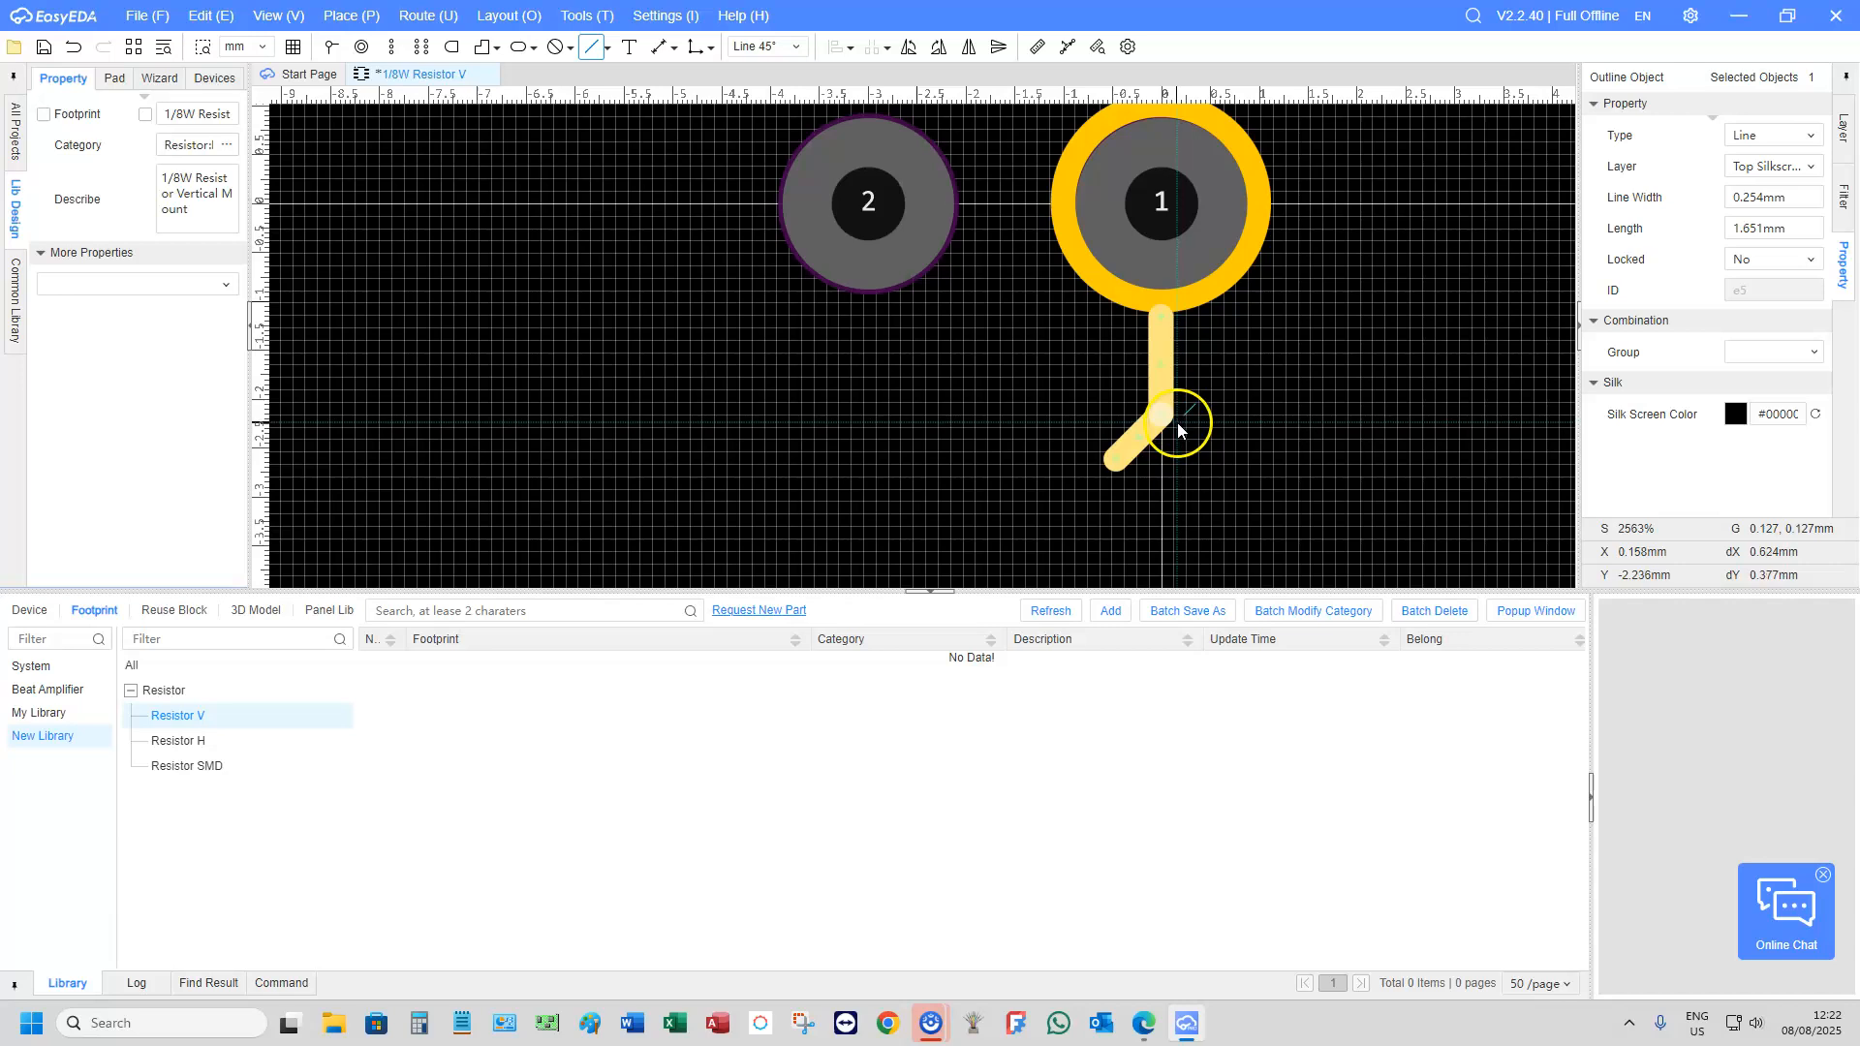
right_click(1294, 452)
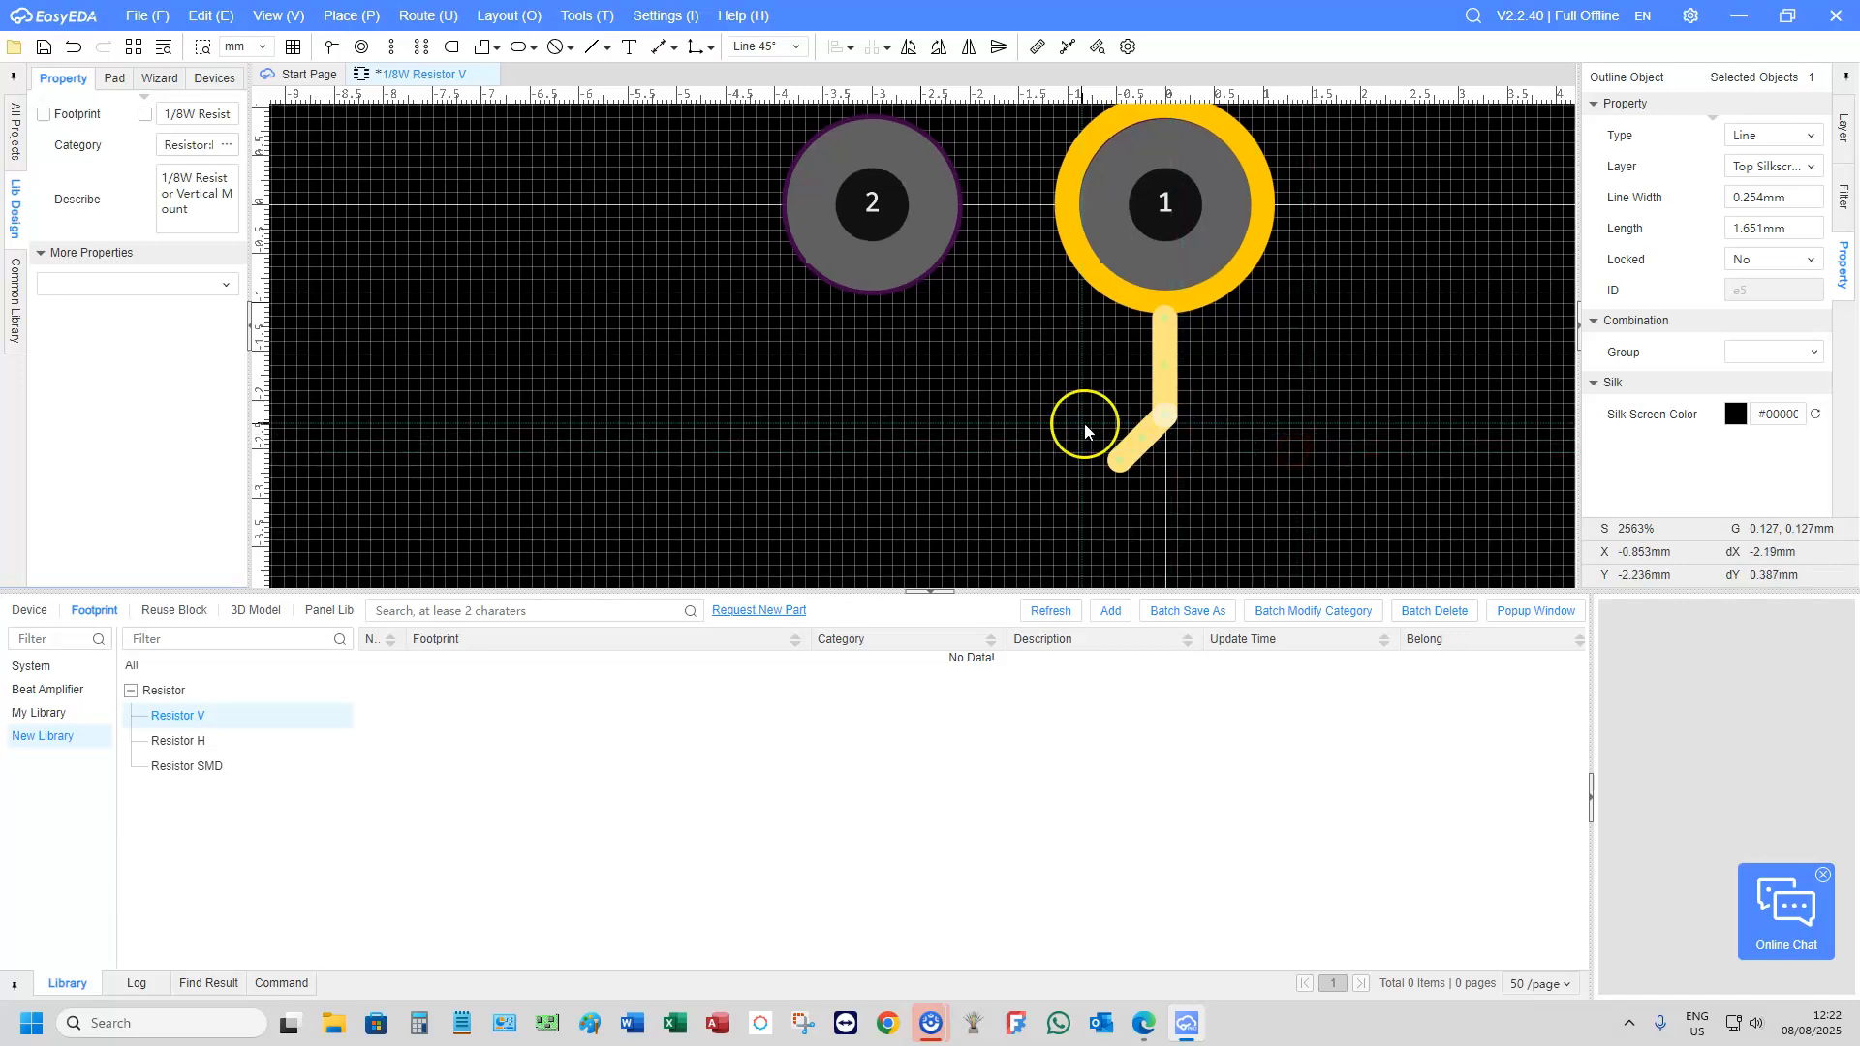
left_click(1124, 445)
key("Delete")
left_click(1162, 379)
key("Delete")
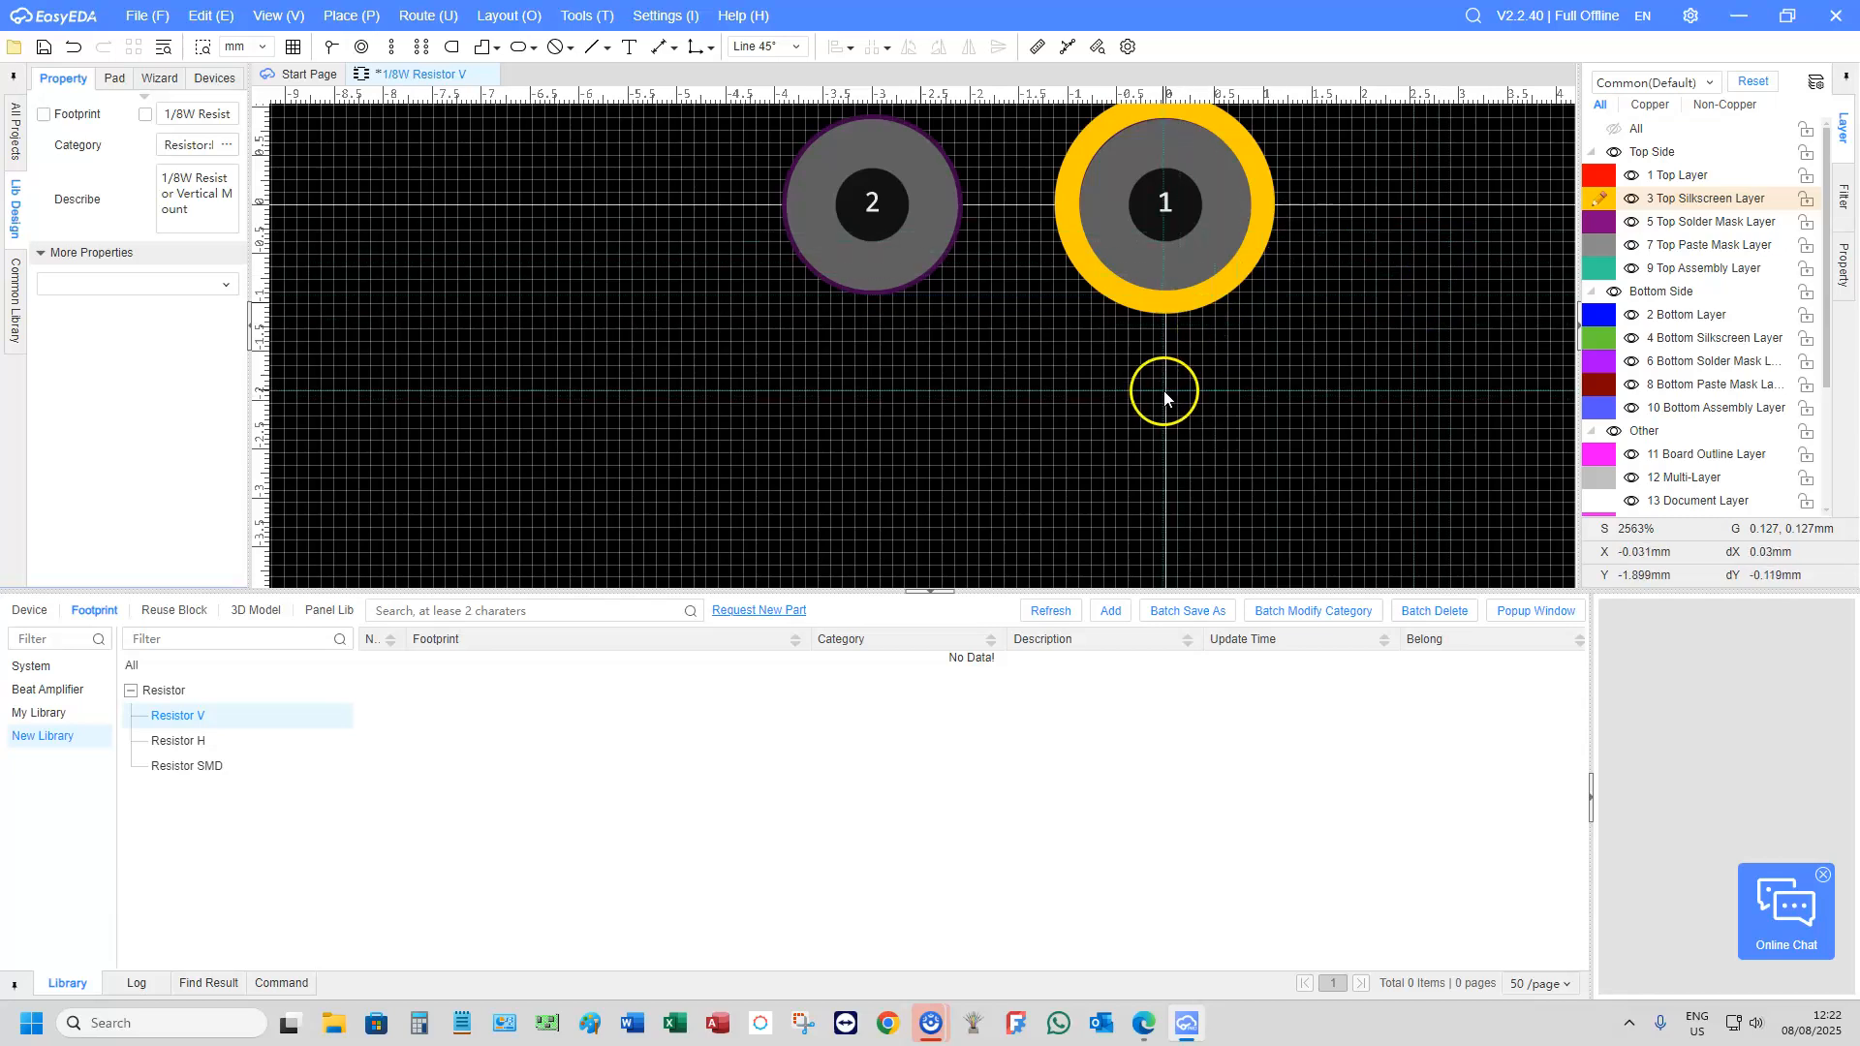
Draw a straight top-silkscreen line from the centre of pad 2 to the centre of pad 1
left_click(592, 46)
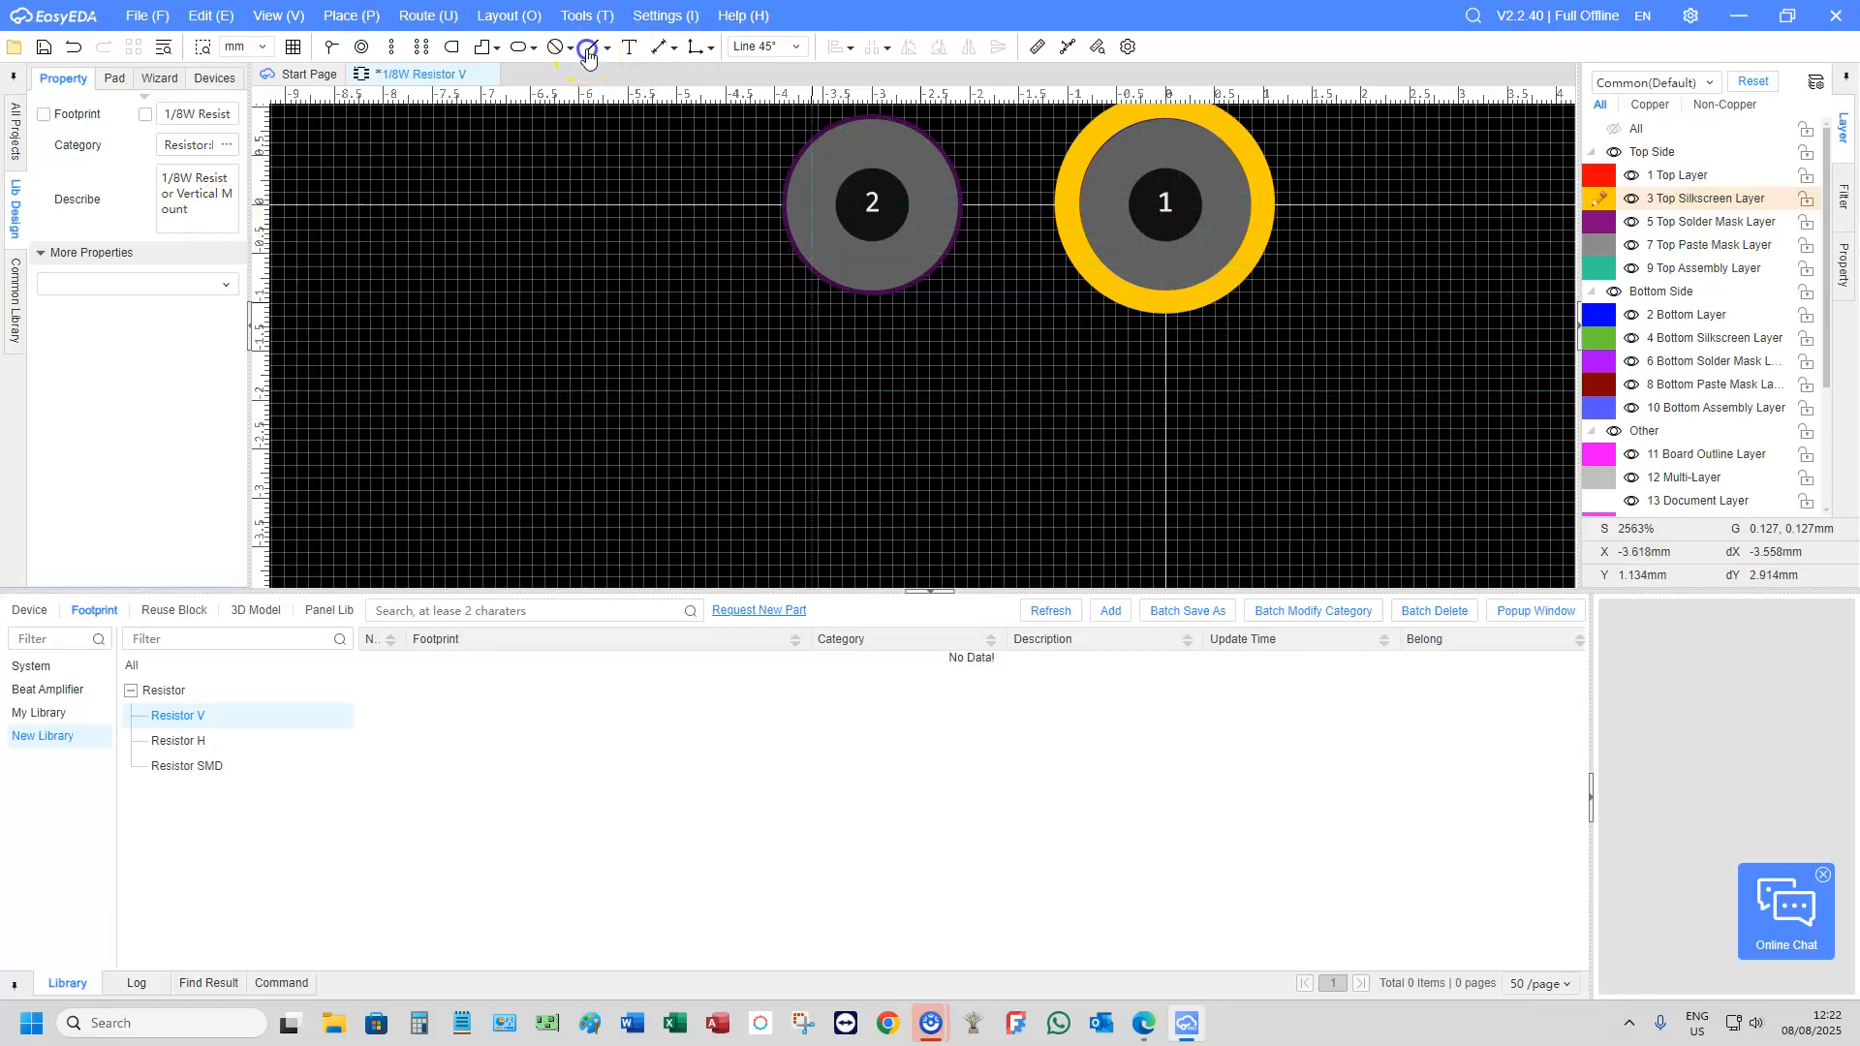
left_click(872, 204)
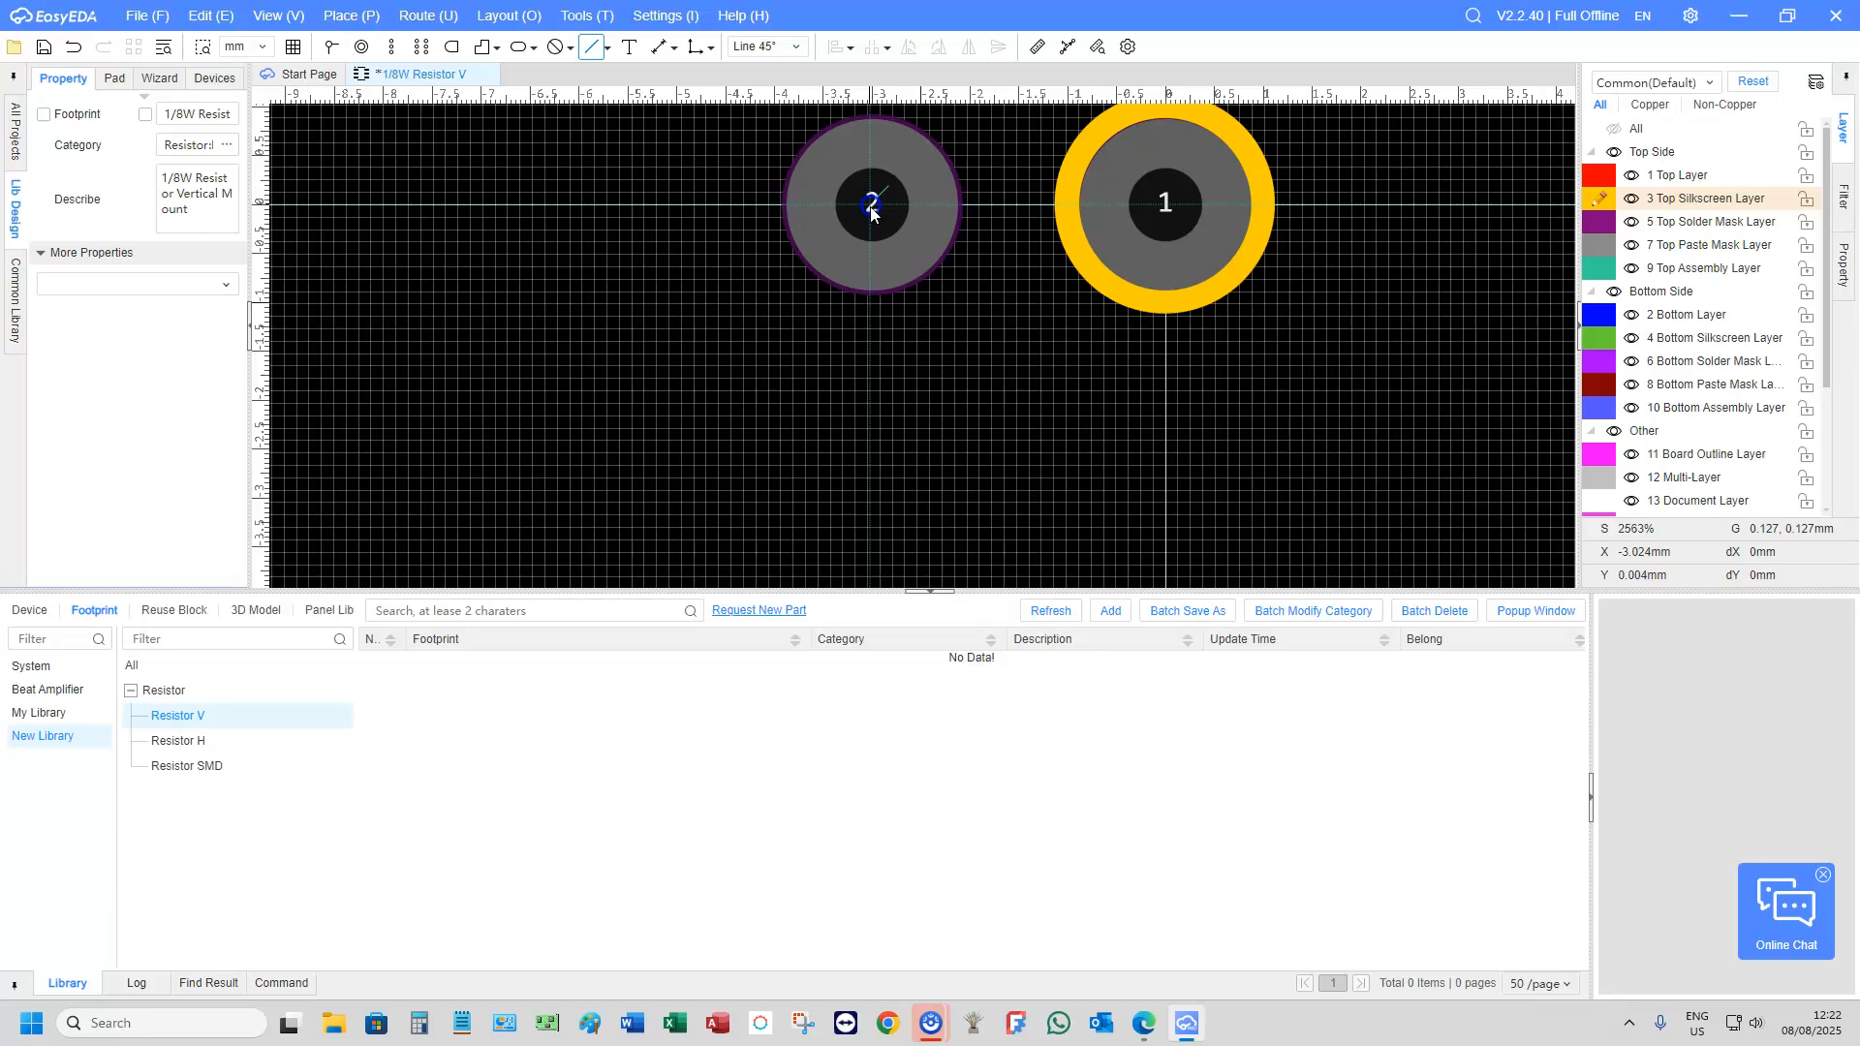
left_click(1165, 204)
right_click(1060, 309)
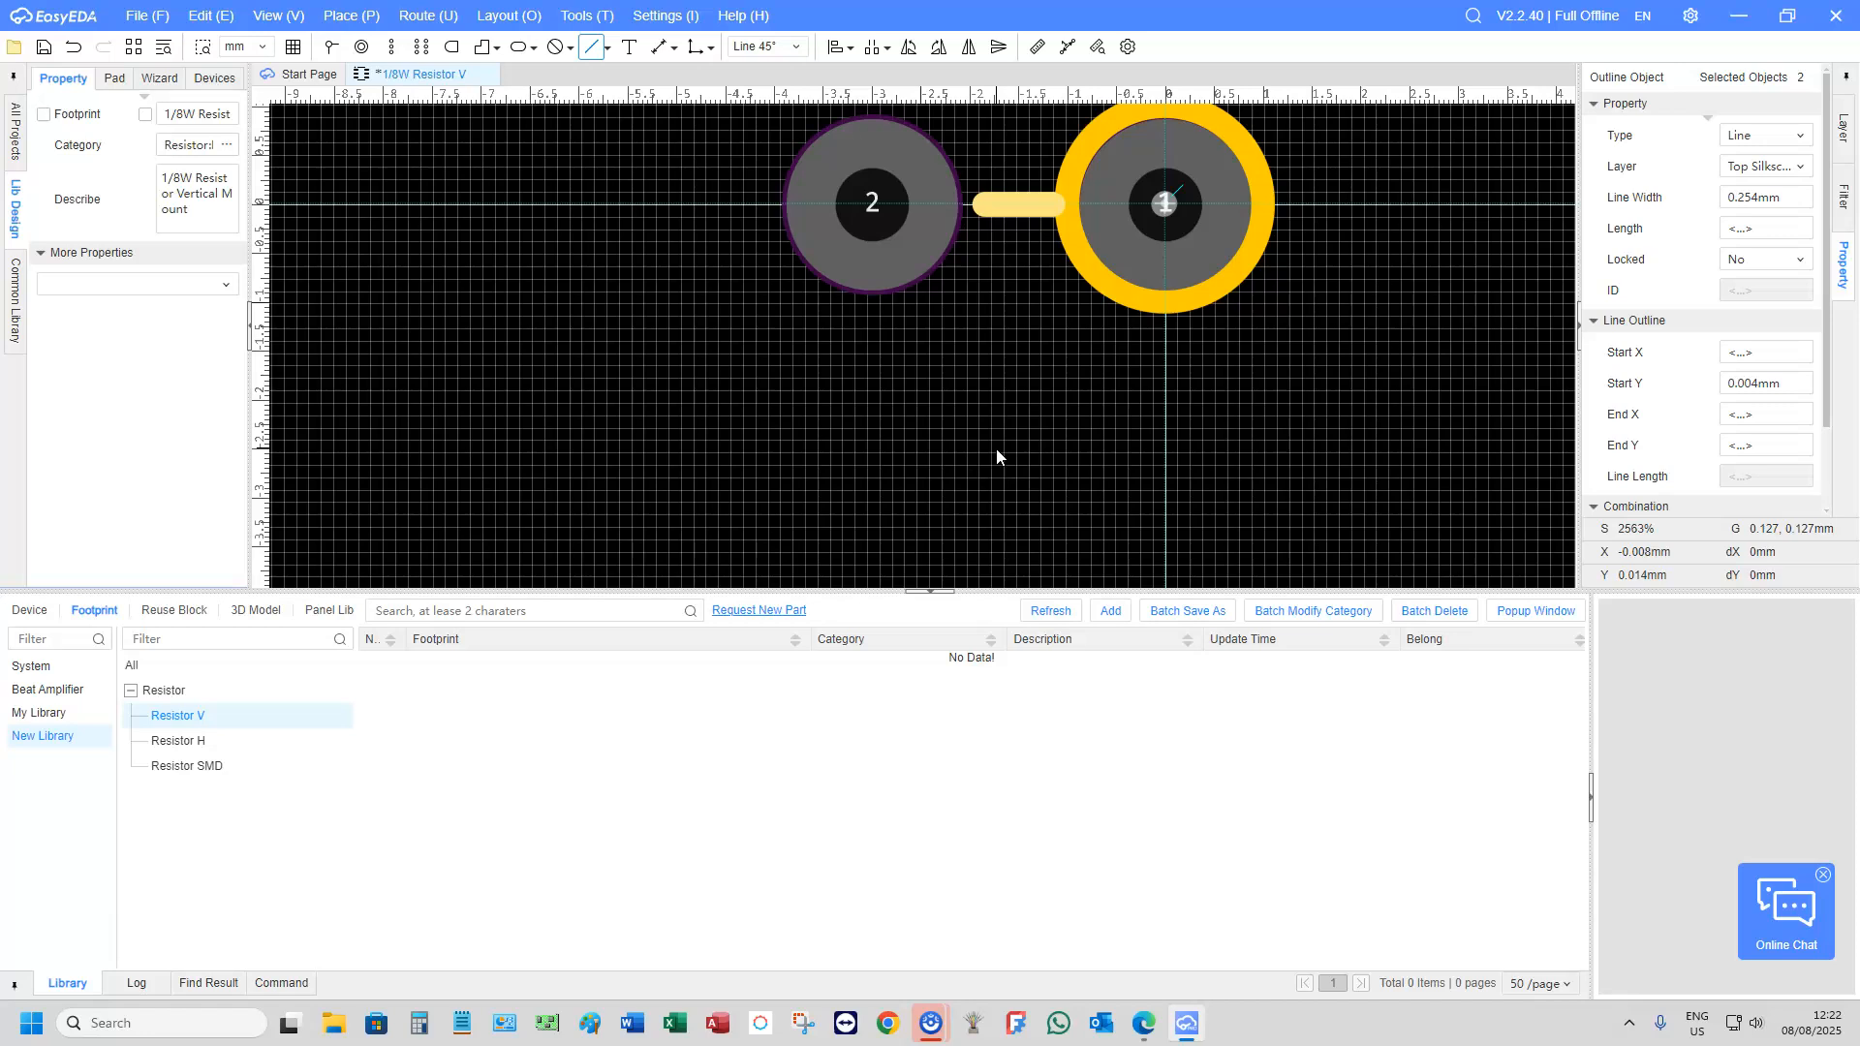
Set the Start X of the line between the pads to -3 mm
left_click(1766, 351)
left_click_drag(1766, 351, 1562, 344)
right_click(1491, 379)
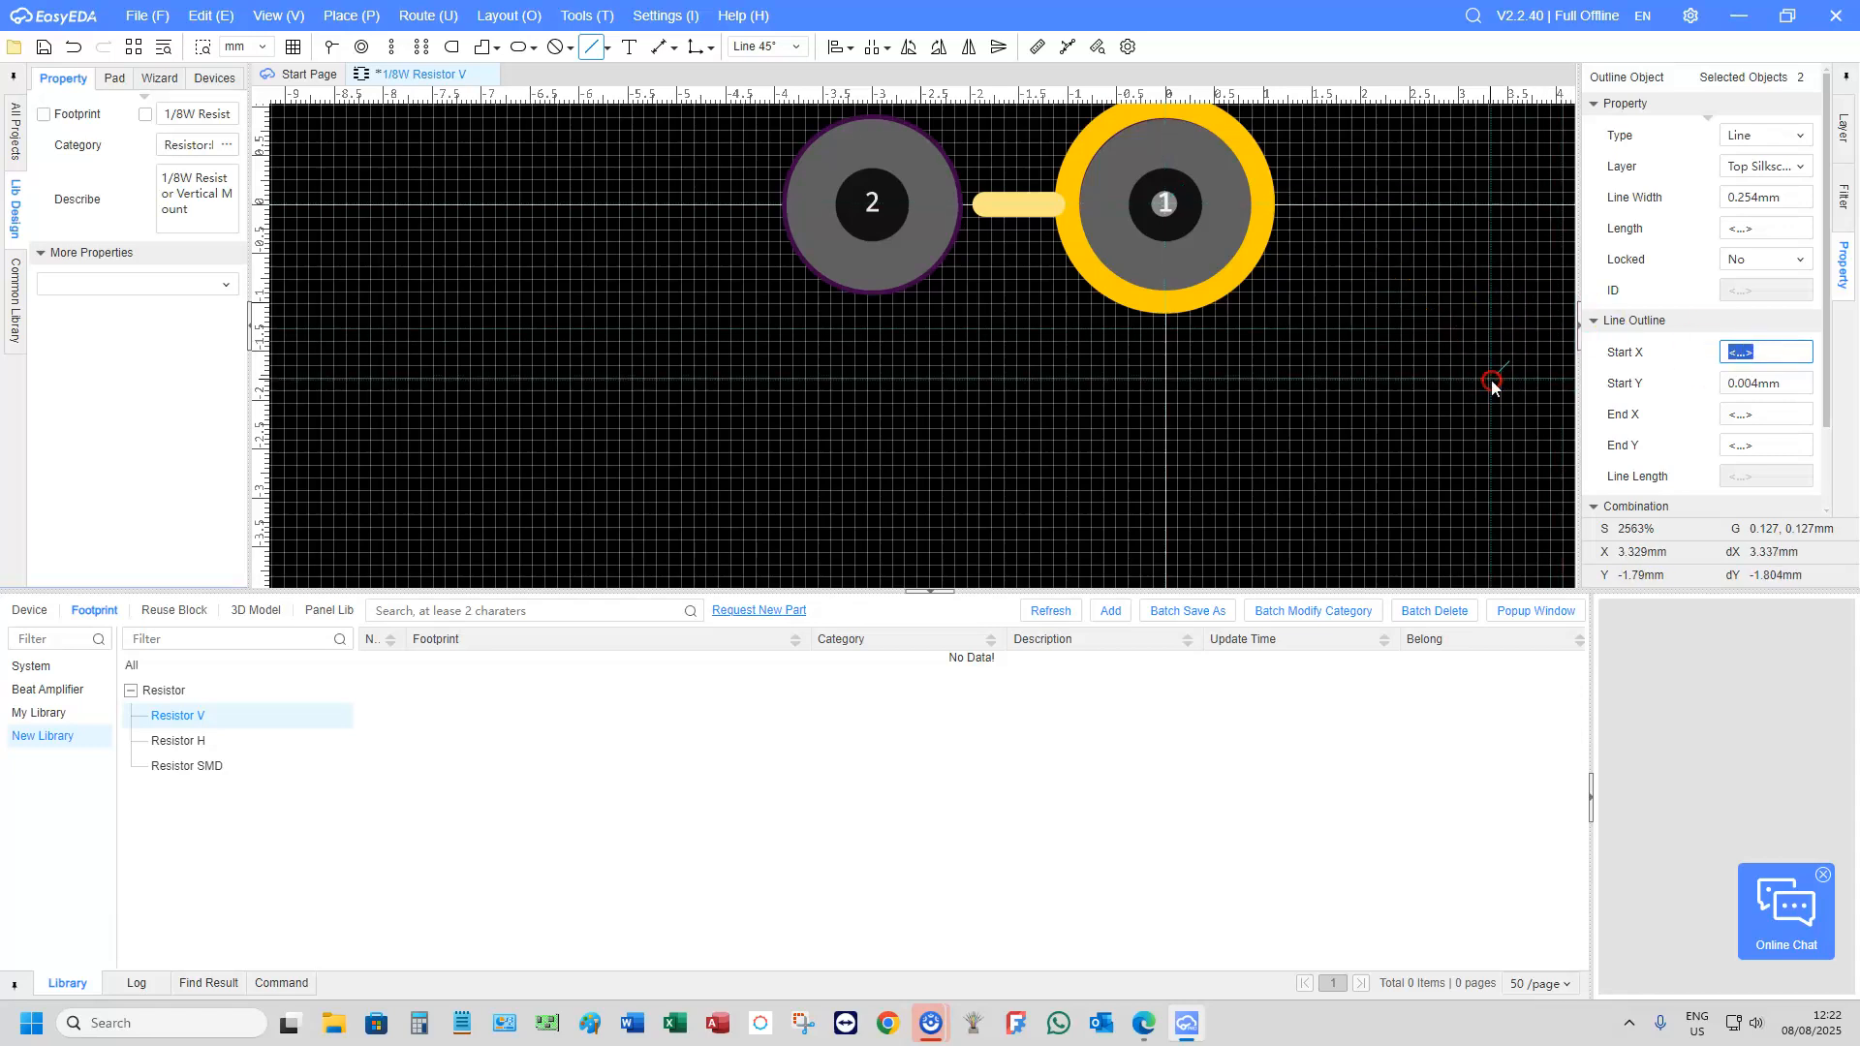
right_click(1525, 368)
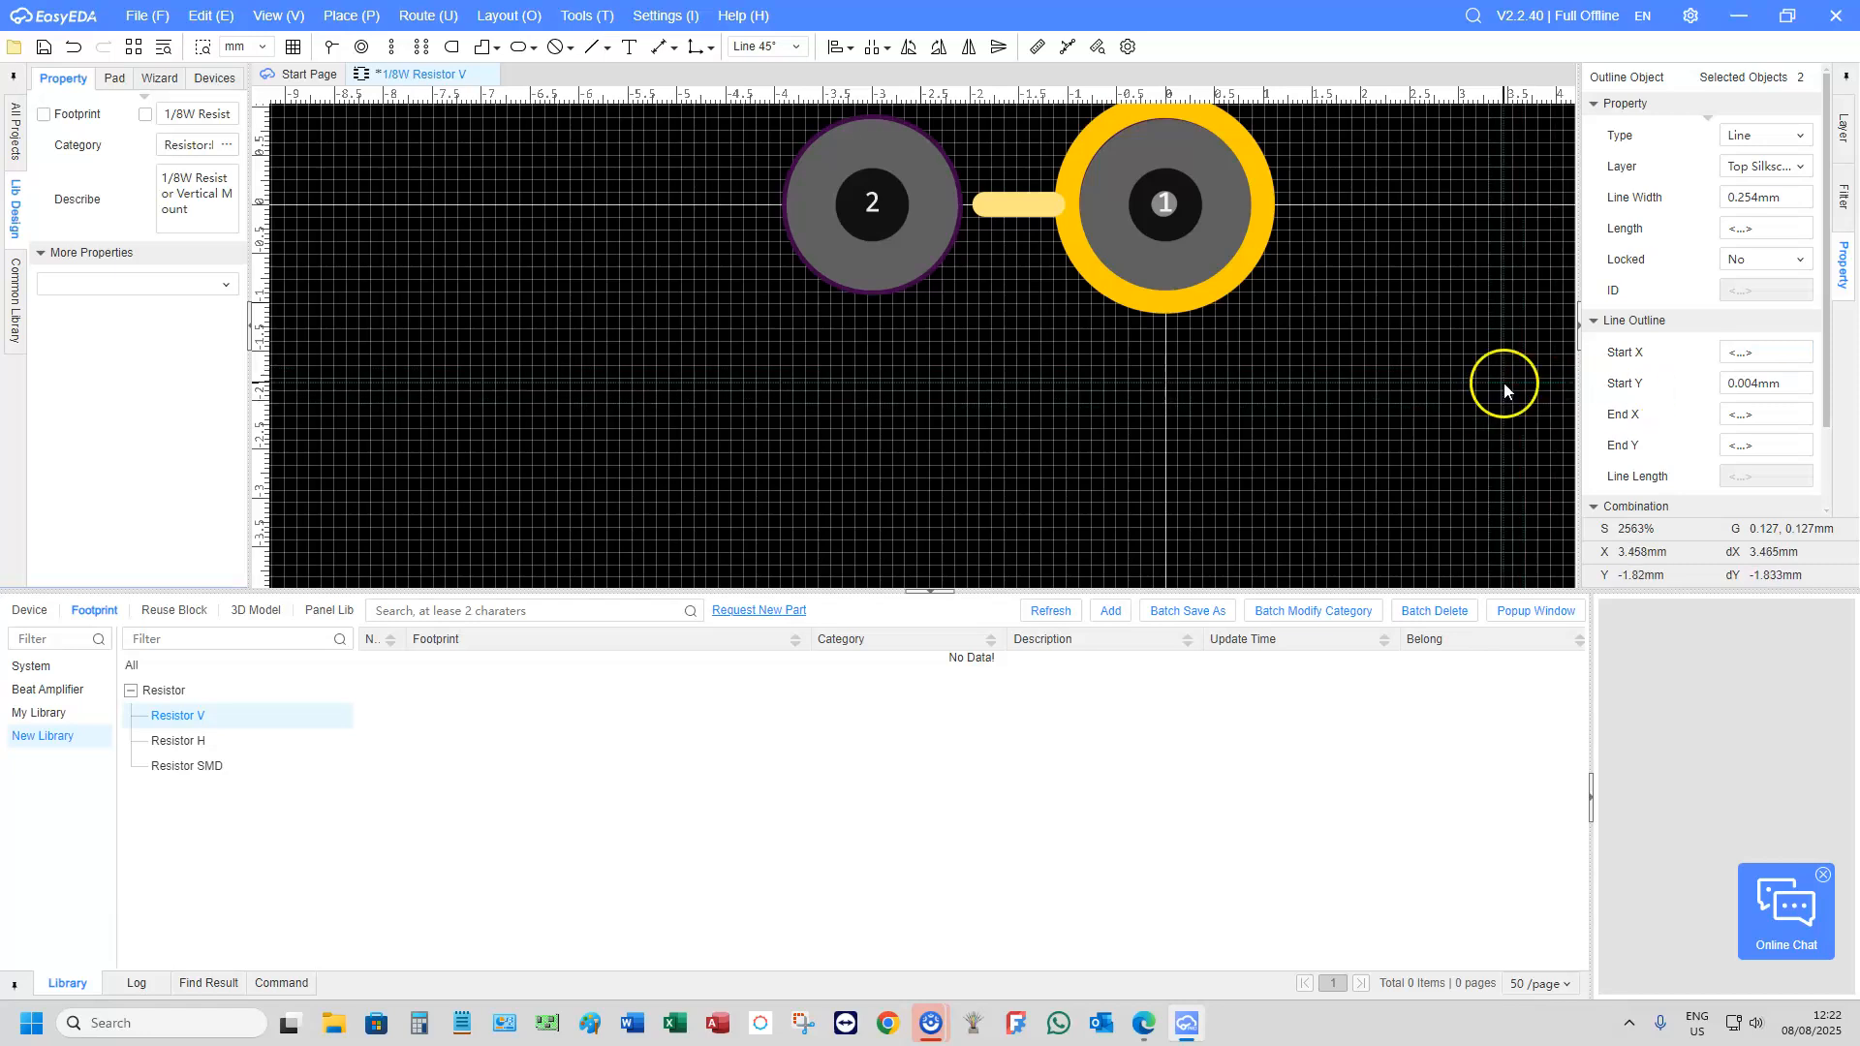
left_click_drag(1760, 350, 1554, 354)
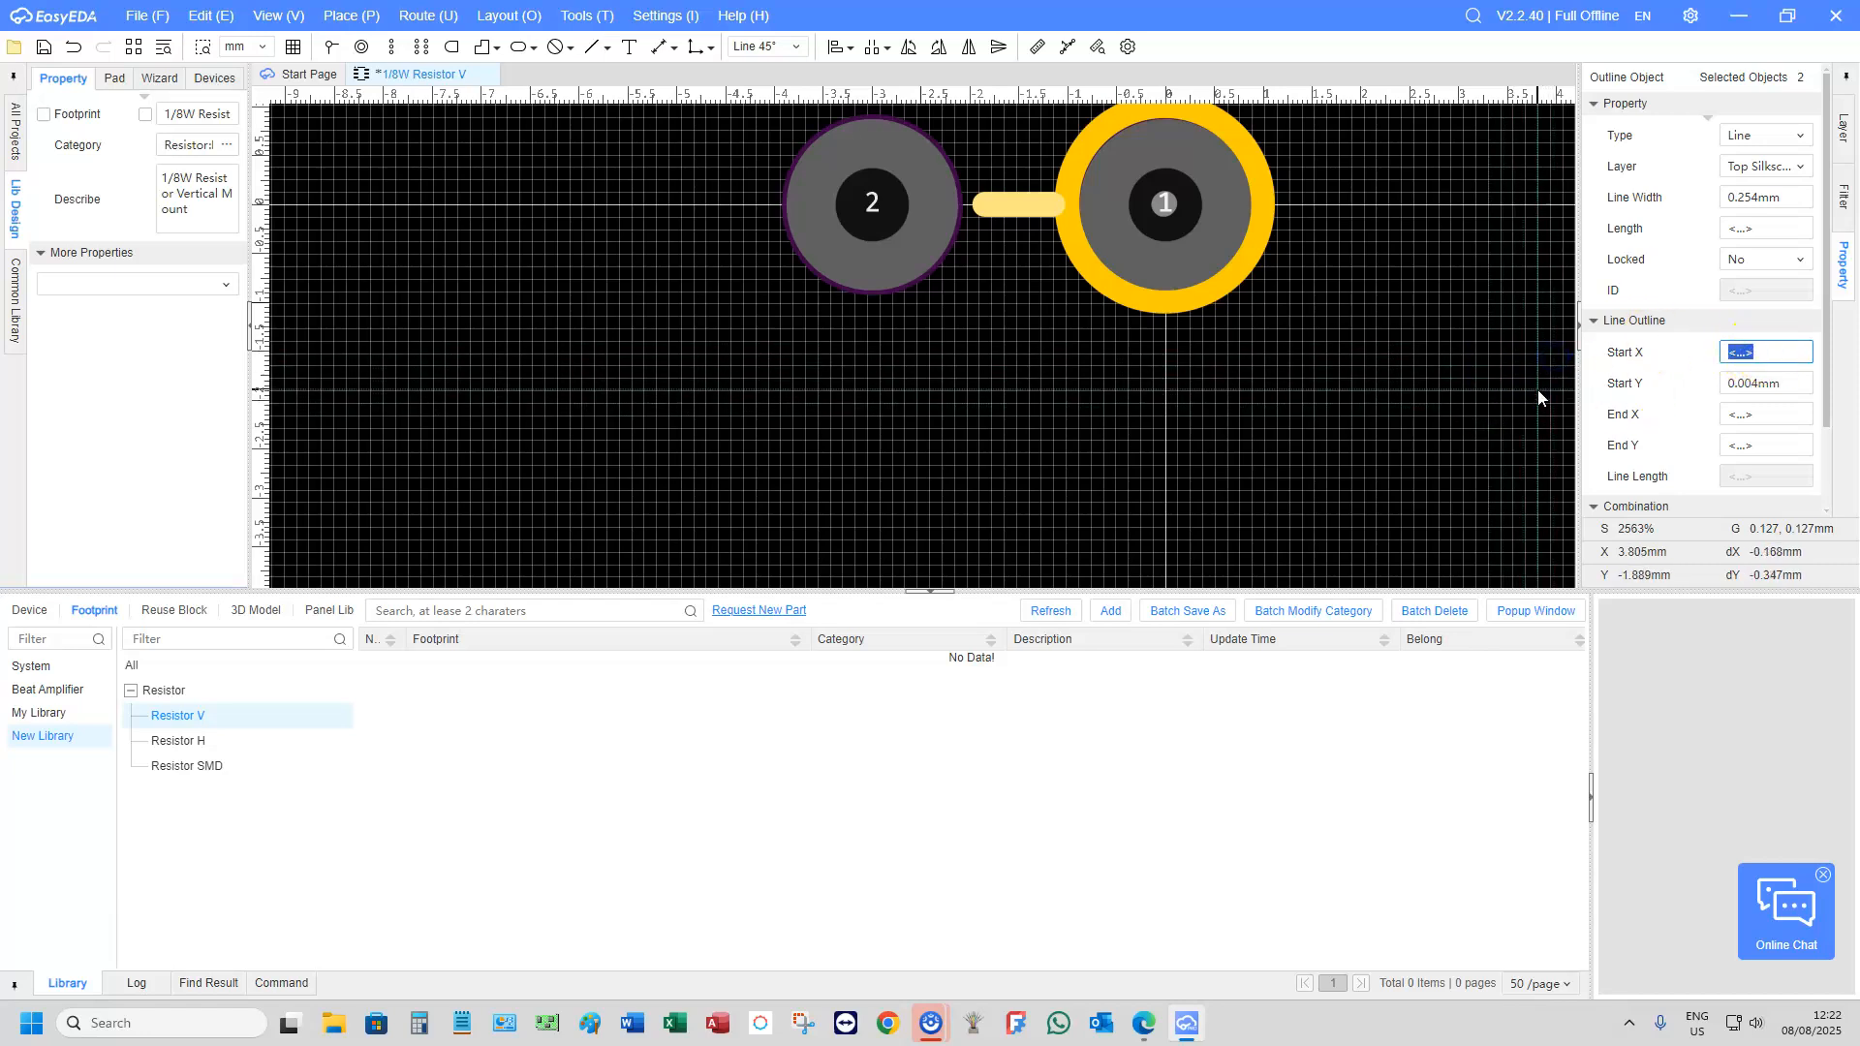
type("-3")
key("Return")
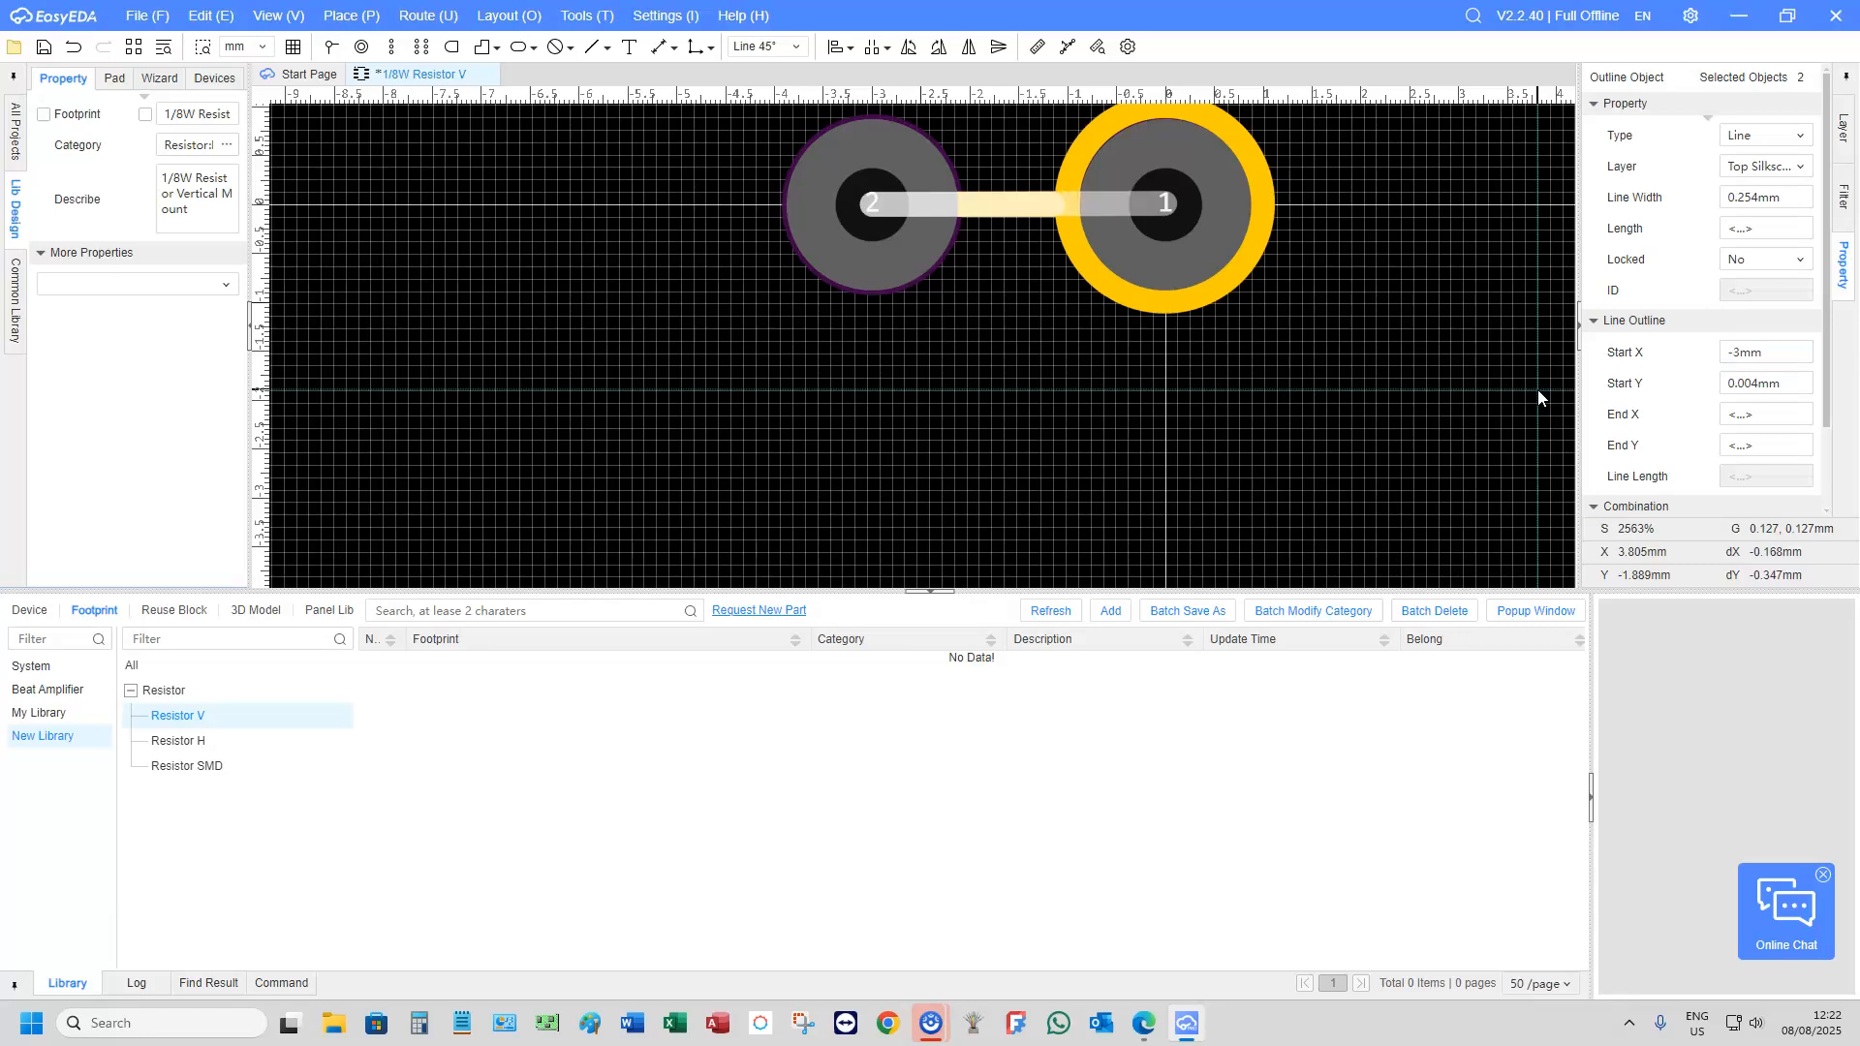
Set the connecting line's Start Y, End X and End Y to 0 mm
left_click_drag(1790, 382, 1614, 371)
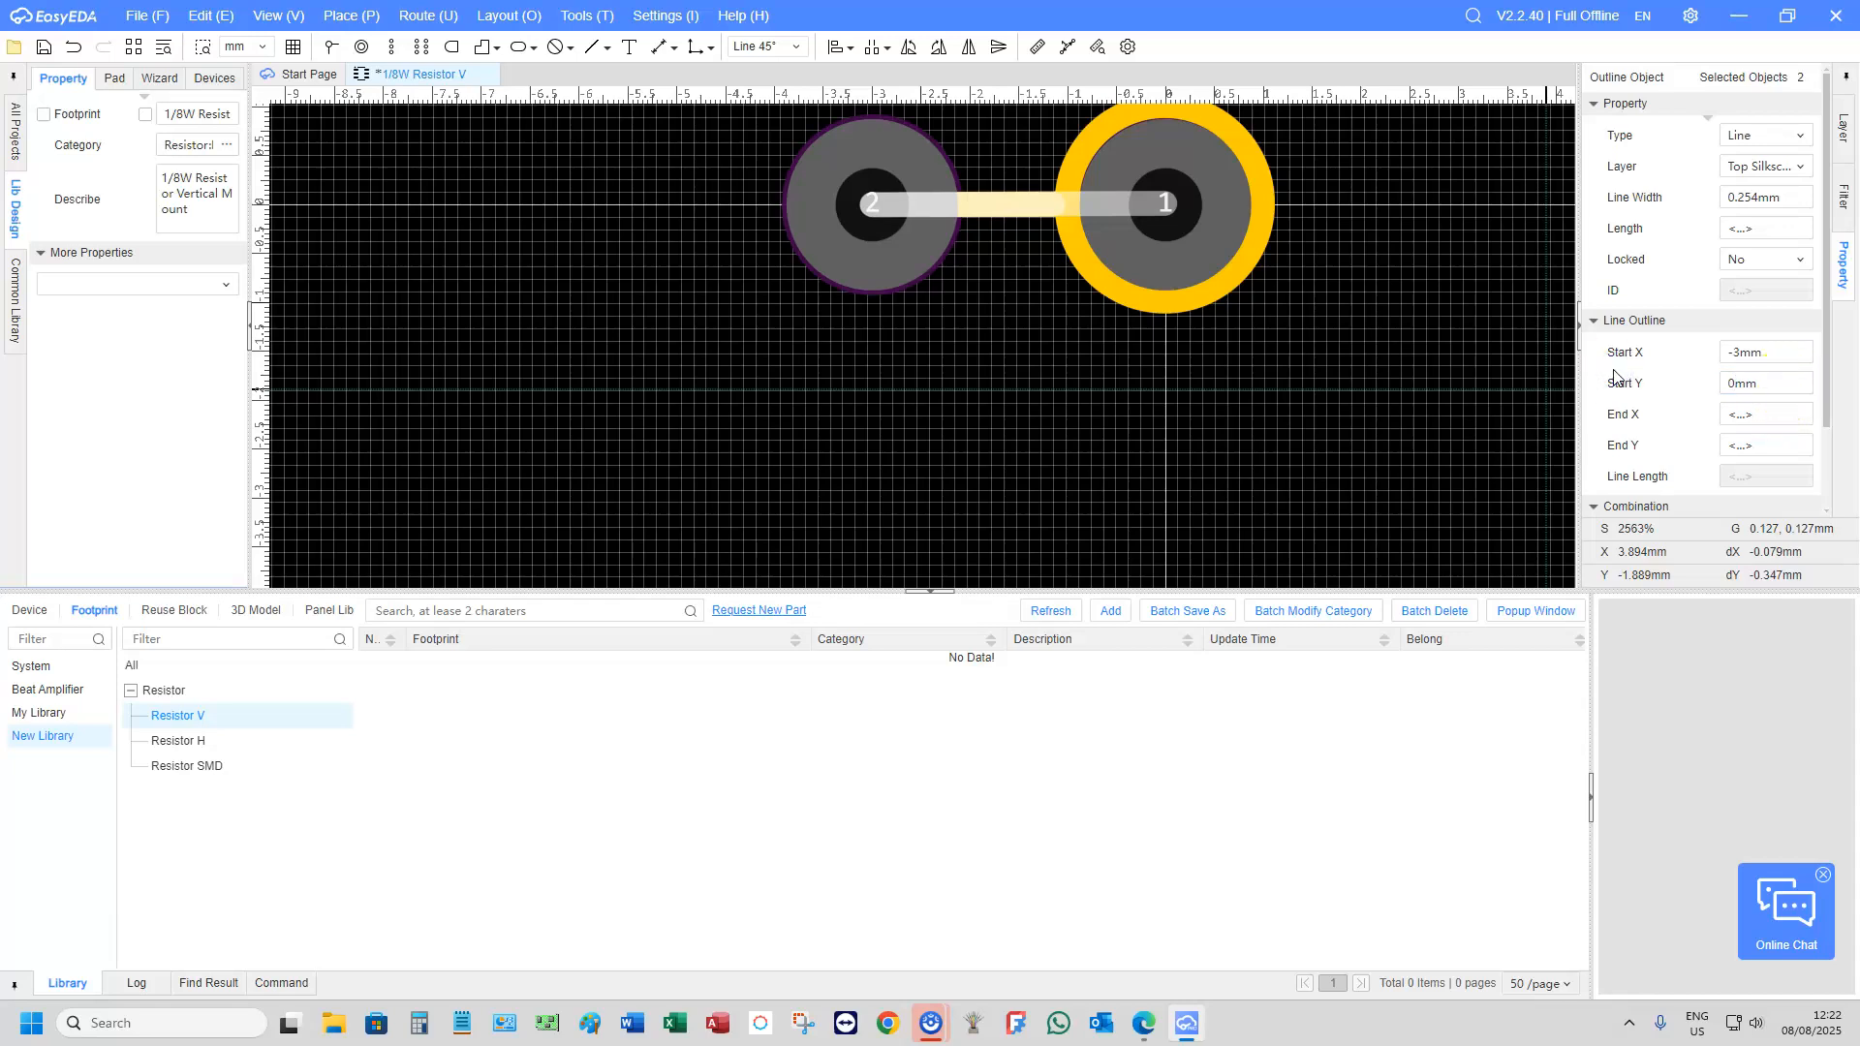
left_click_drag(1760, 411, 1664, 419)
type("0")
key("Return")
left_click_drag(1764, 443, 1600, 435)
key("Return")
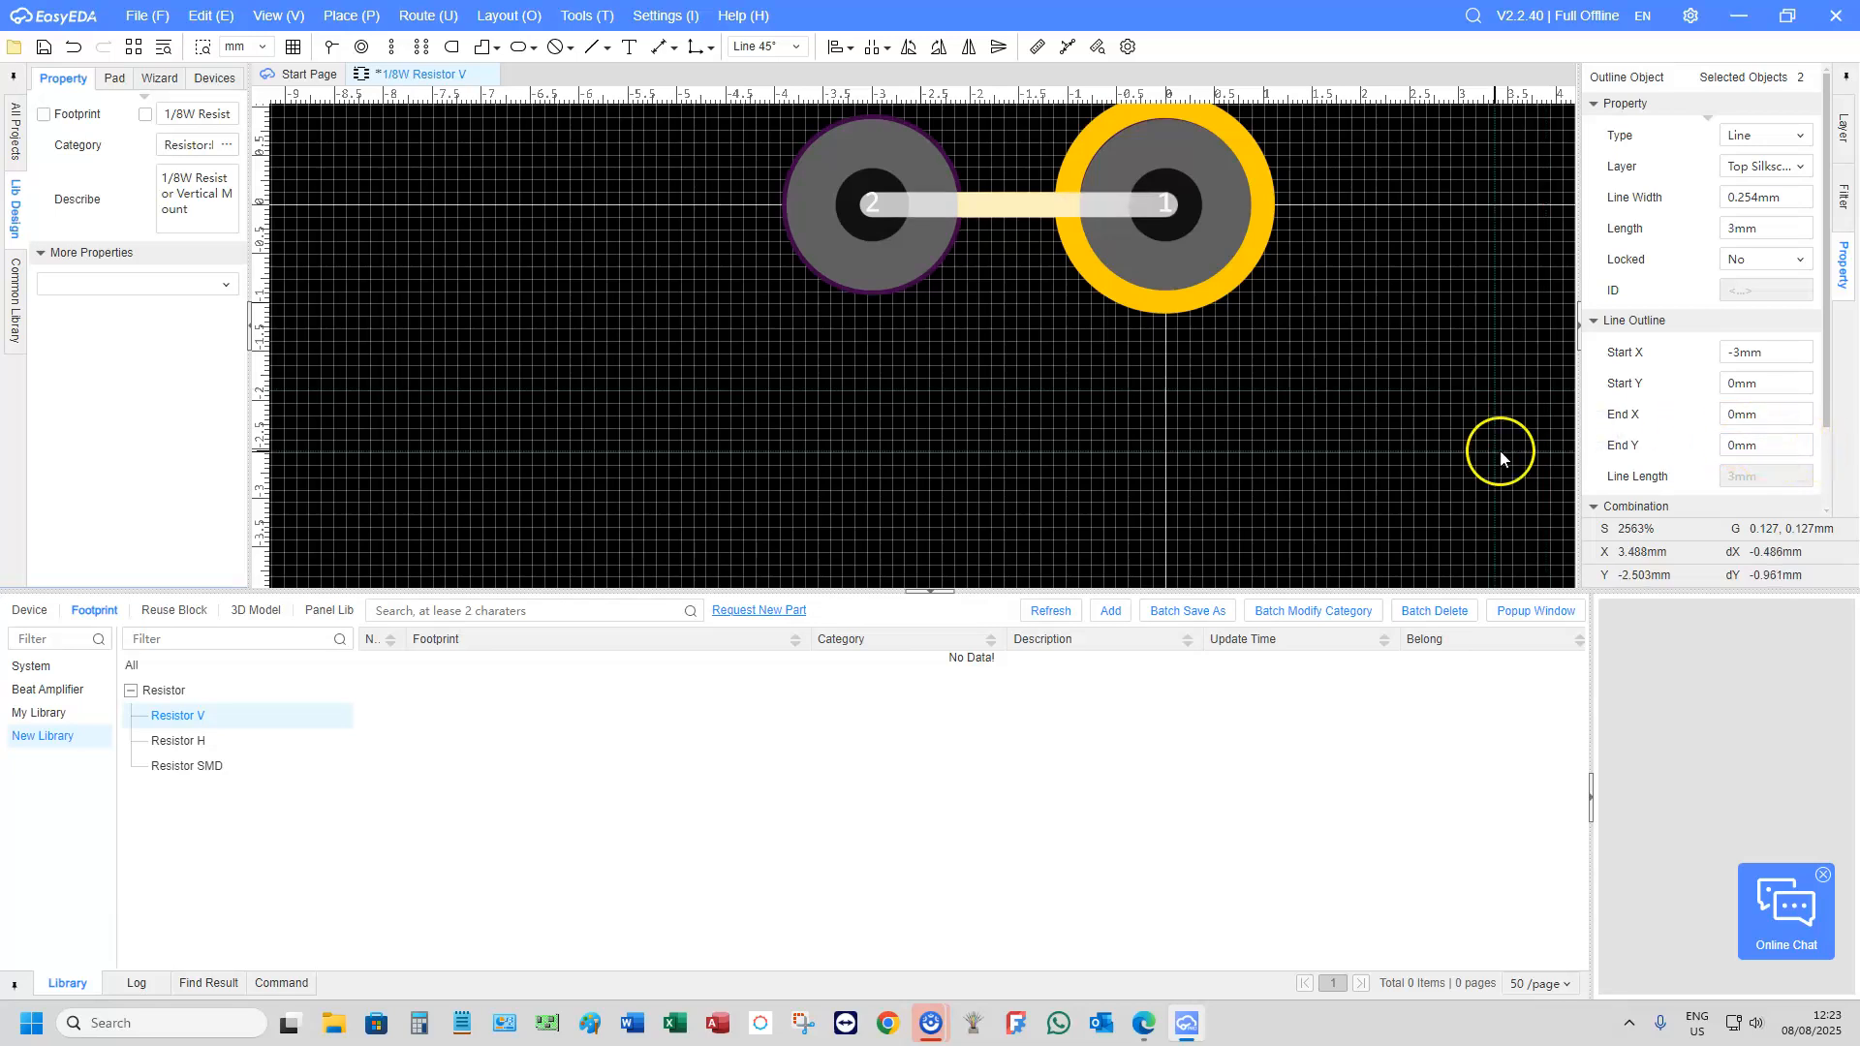
Save the 1/8W Resistor V footprint and close it
left_click(1003, 468)
scroll(1033, 397, "down", 5)
scroll(1034, 398, "up", 2)
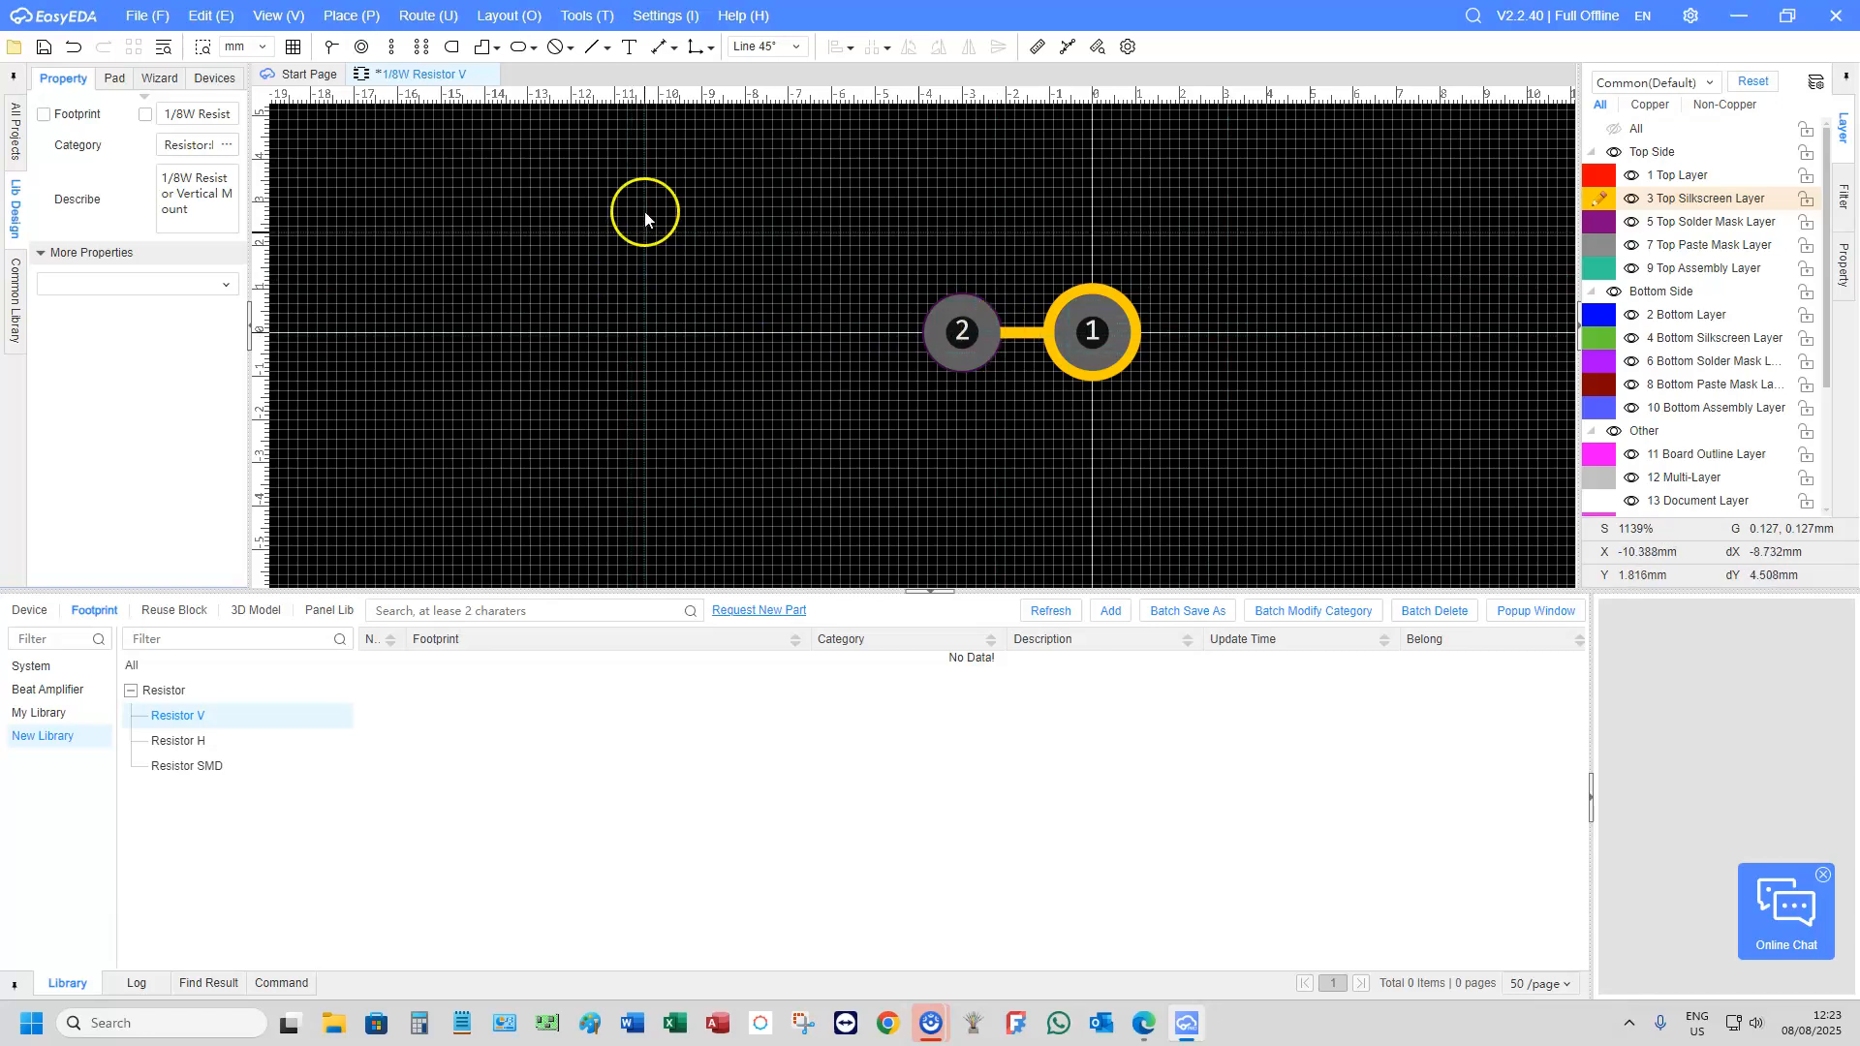
left_click(41, 49)
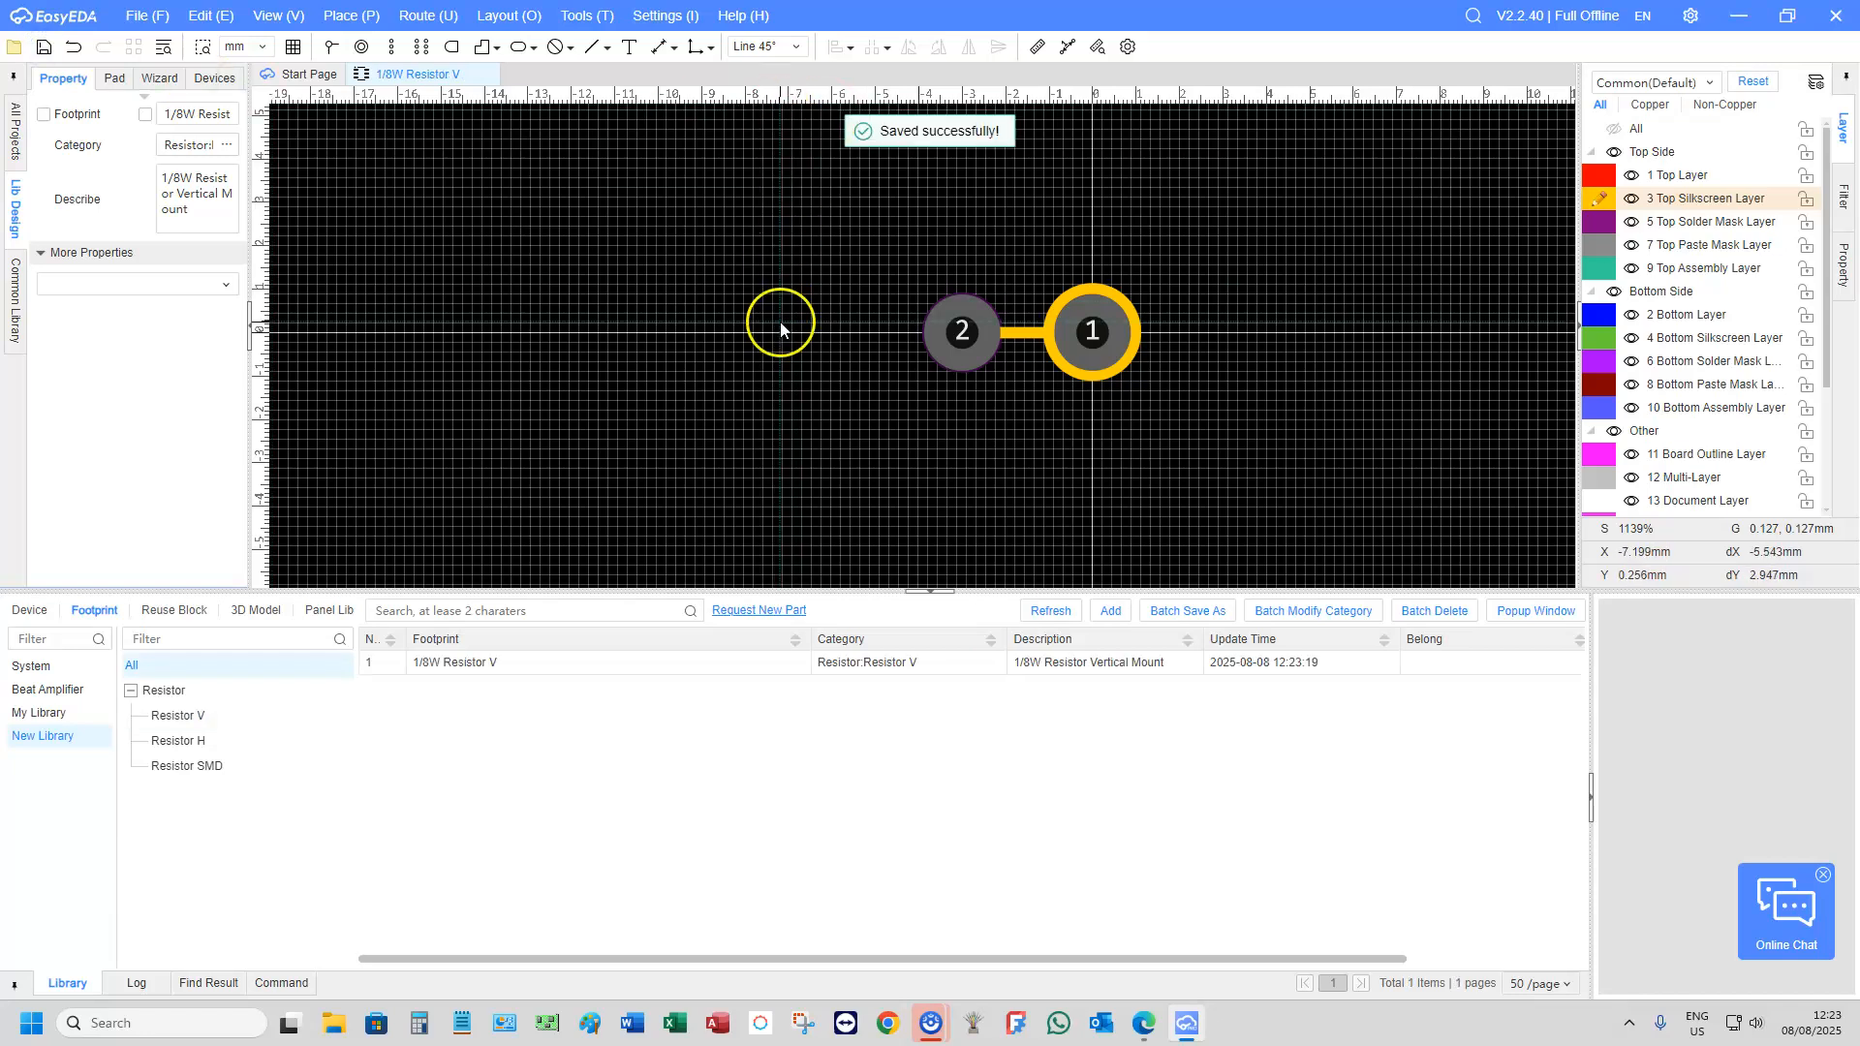
left_click(490, 78)
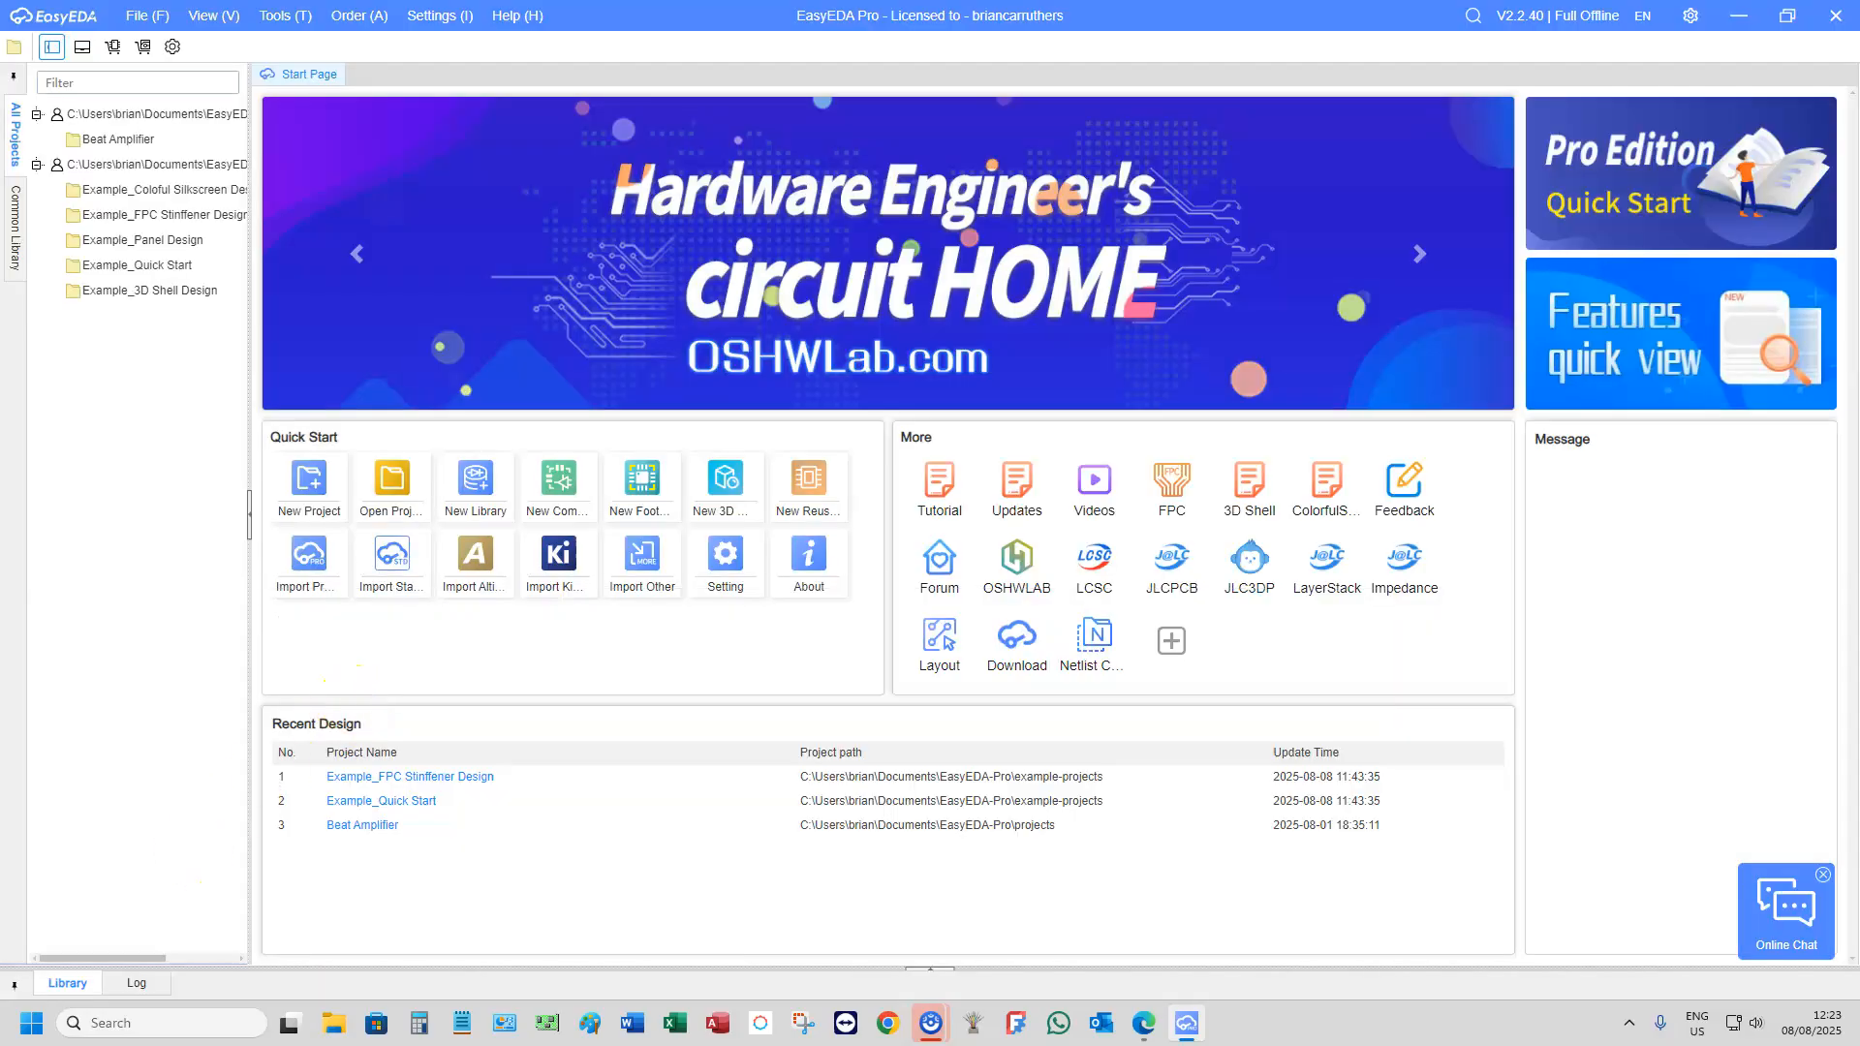
Create the footprint "1/8W Resistor H" in New Library, category Resistor:Resistor H, with description "1/8W Resistor Horizontal mount"
left_click(64, 984)
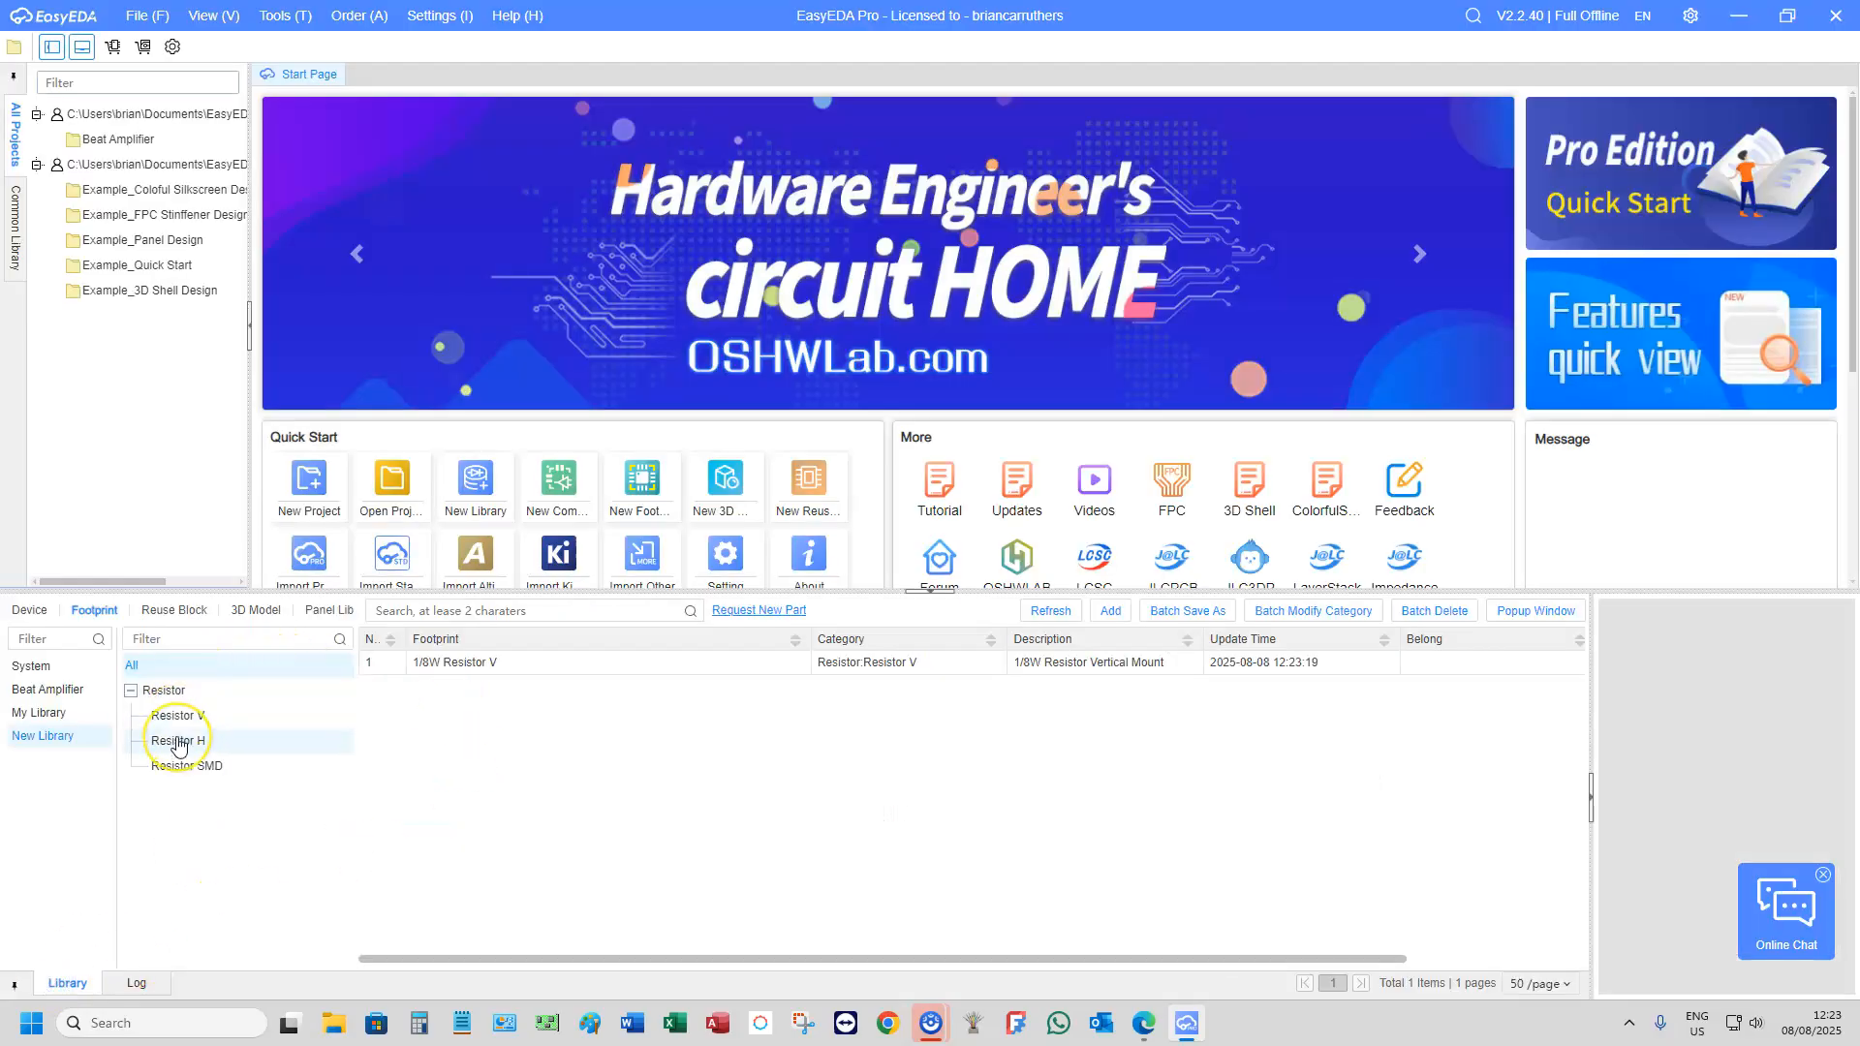
left_click(178, 746)
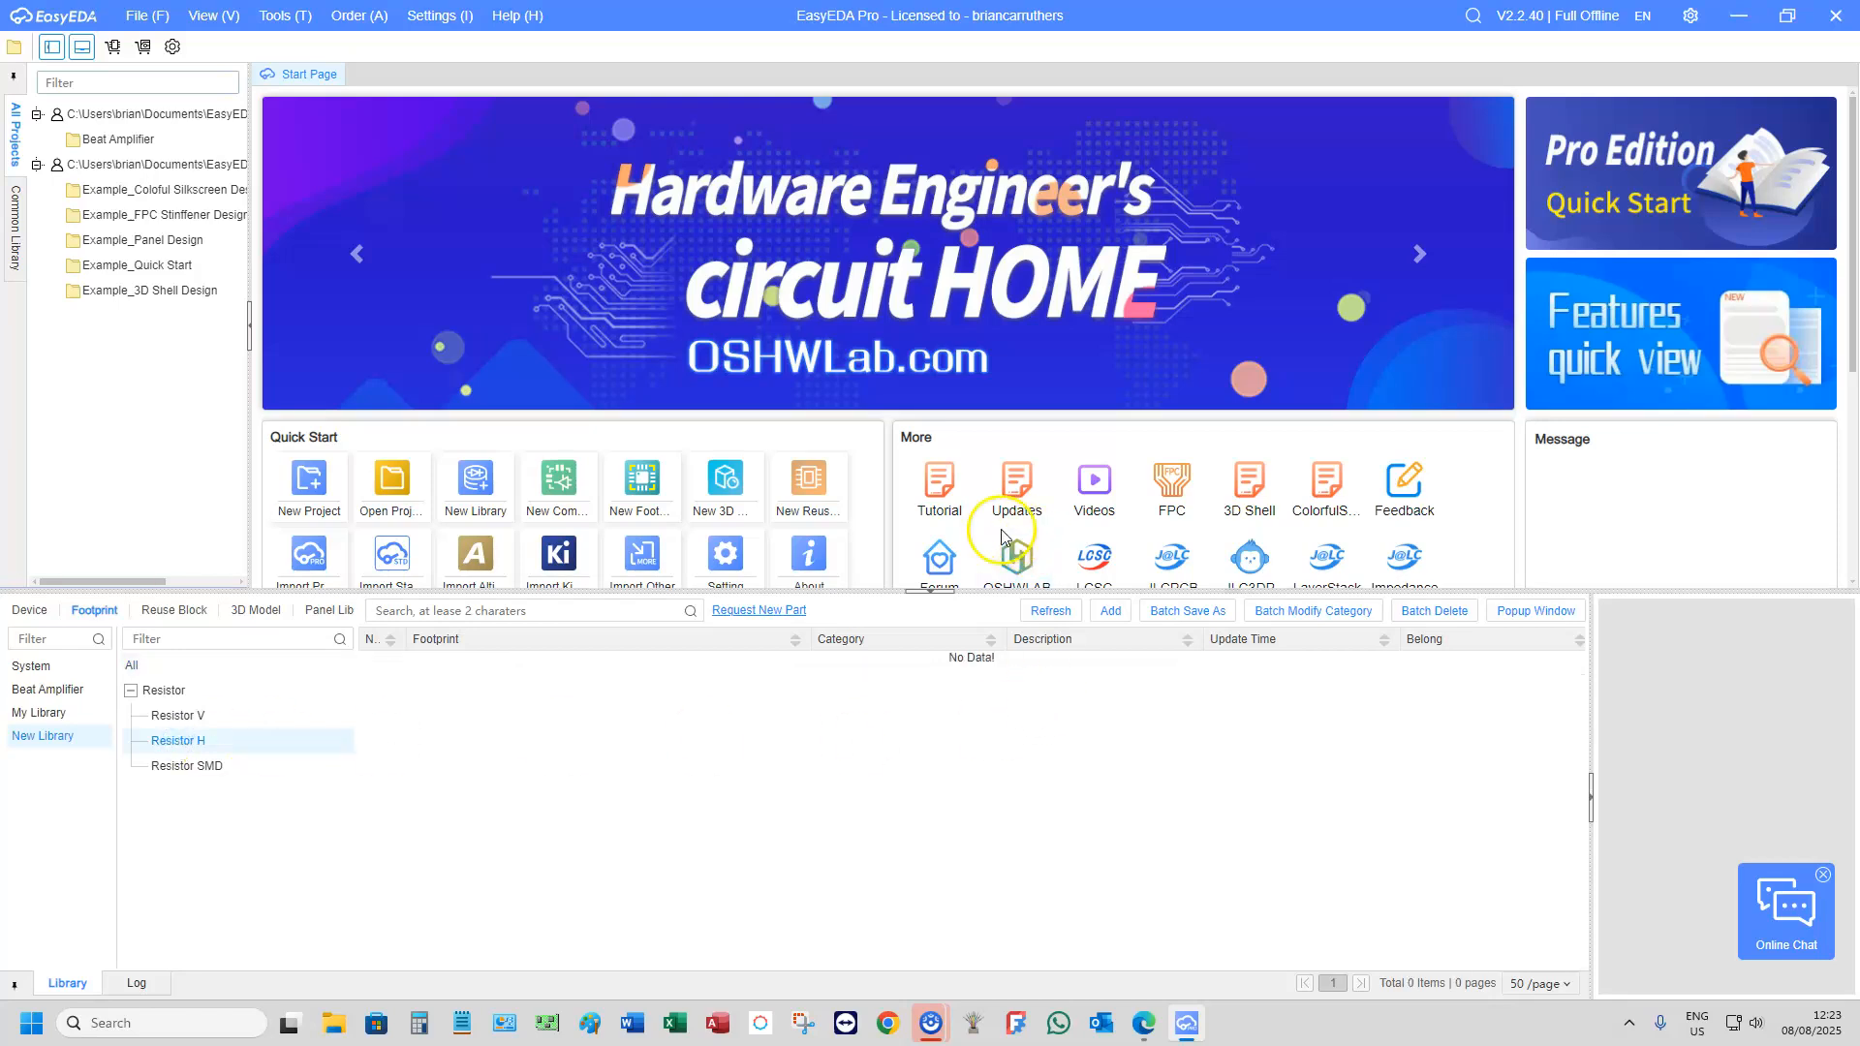
left_click(1110, 612)
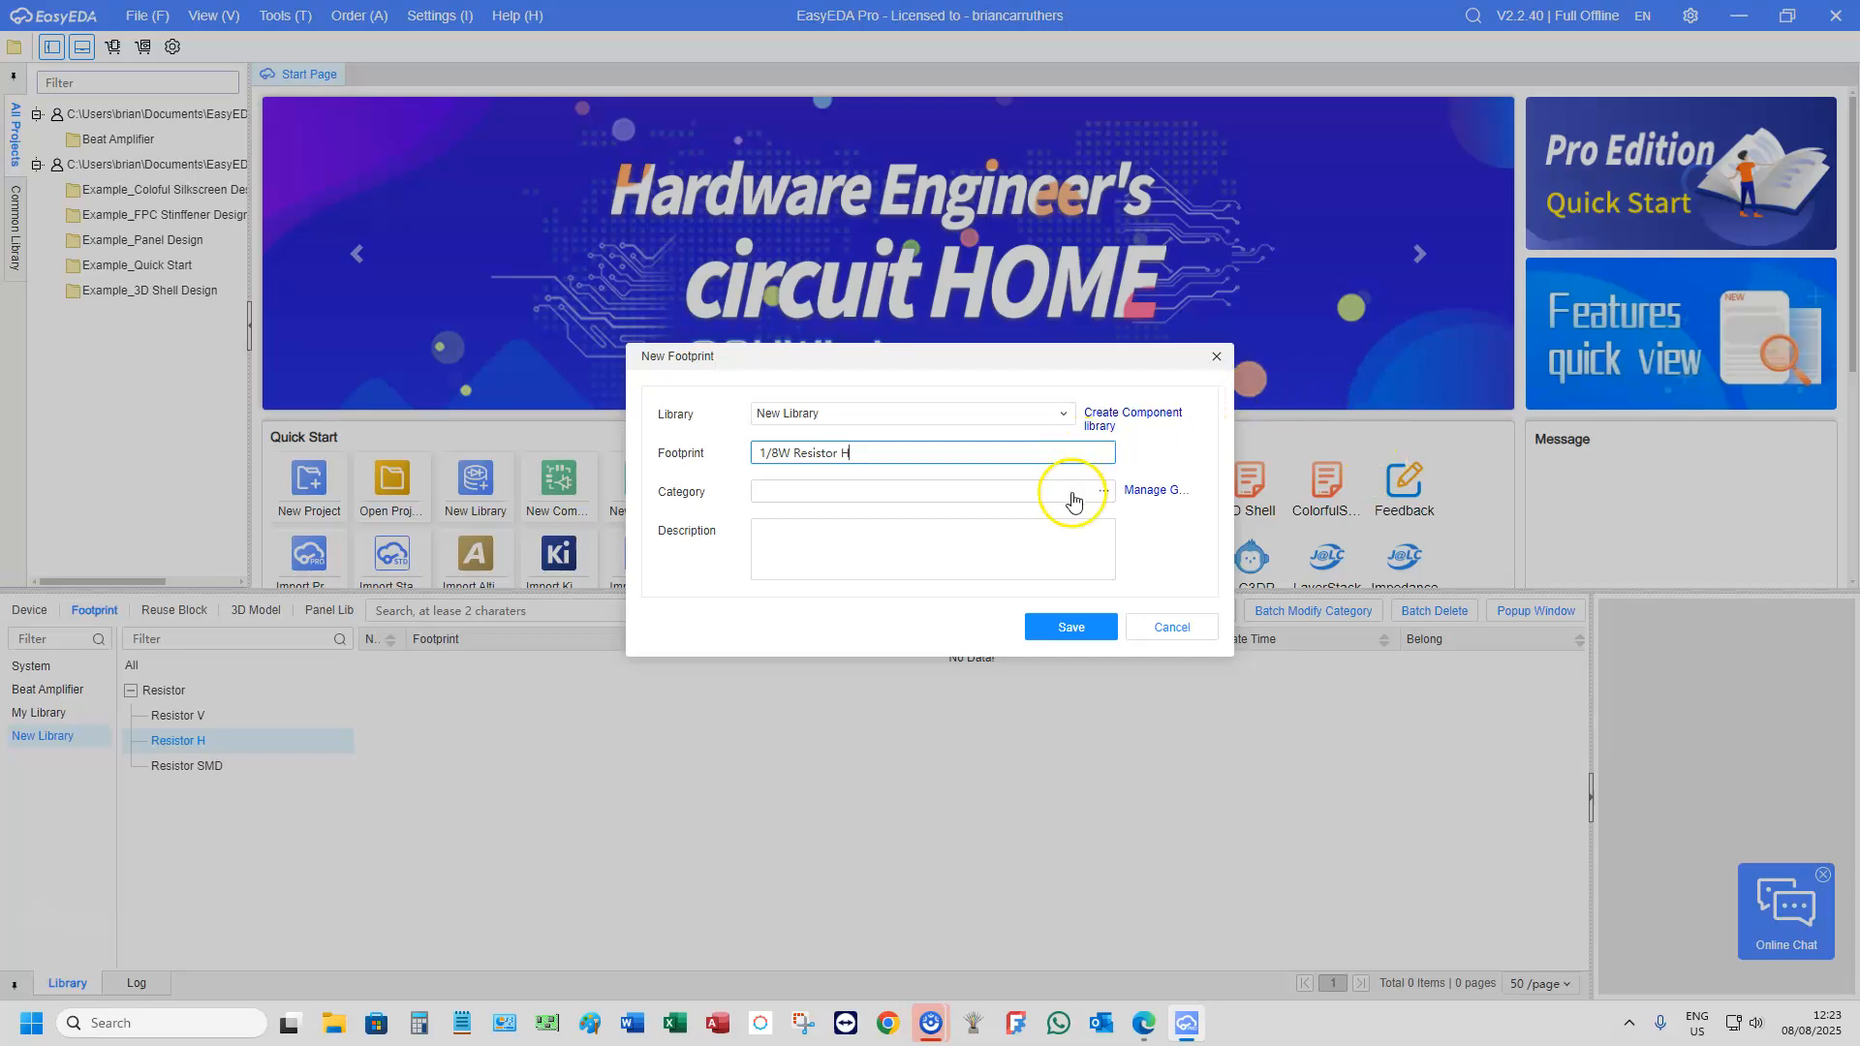
left_click(1105, 492)
left_click(679, 379)
left_click(700, 433)
left_click(1035, 684)
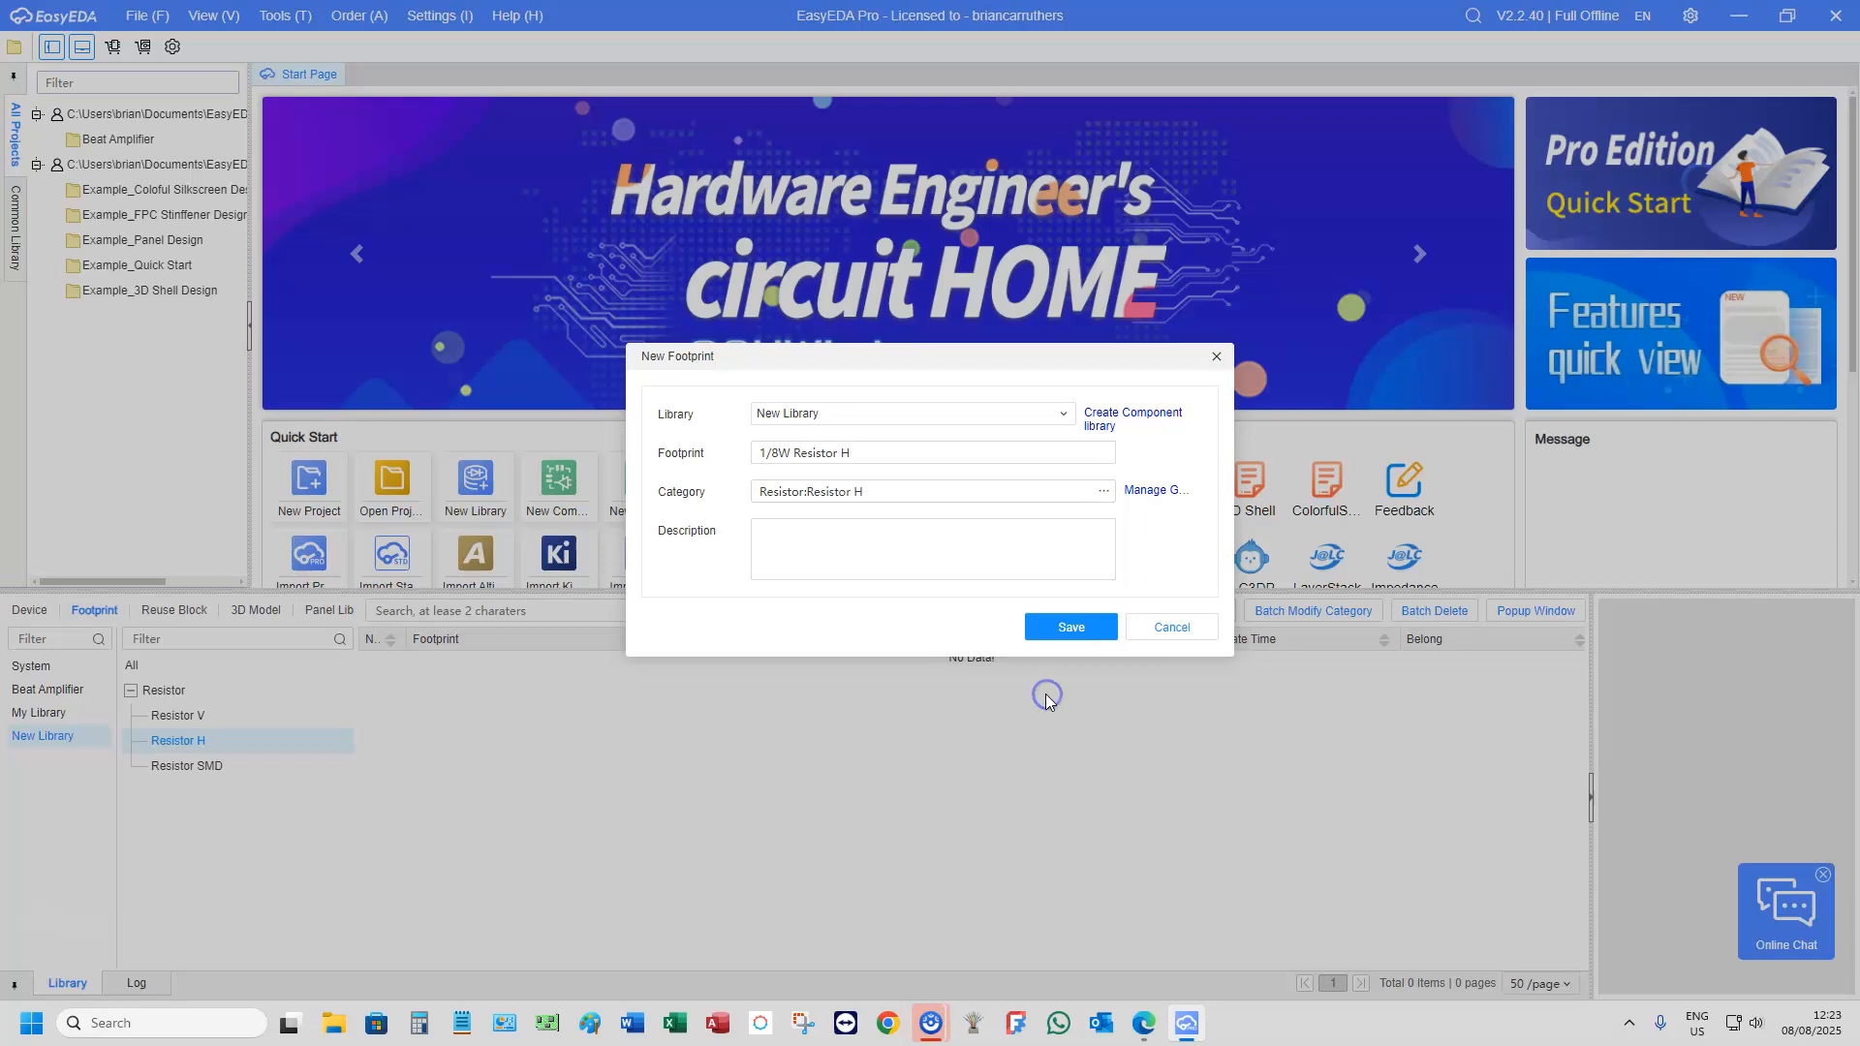
left_click(788, 534)
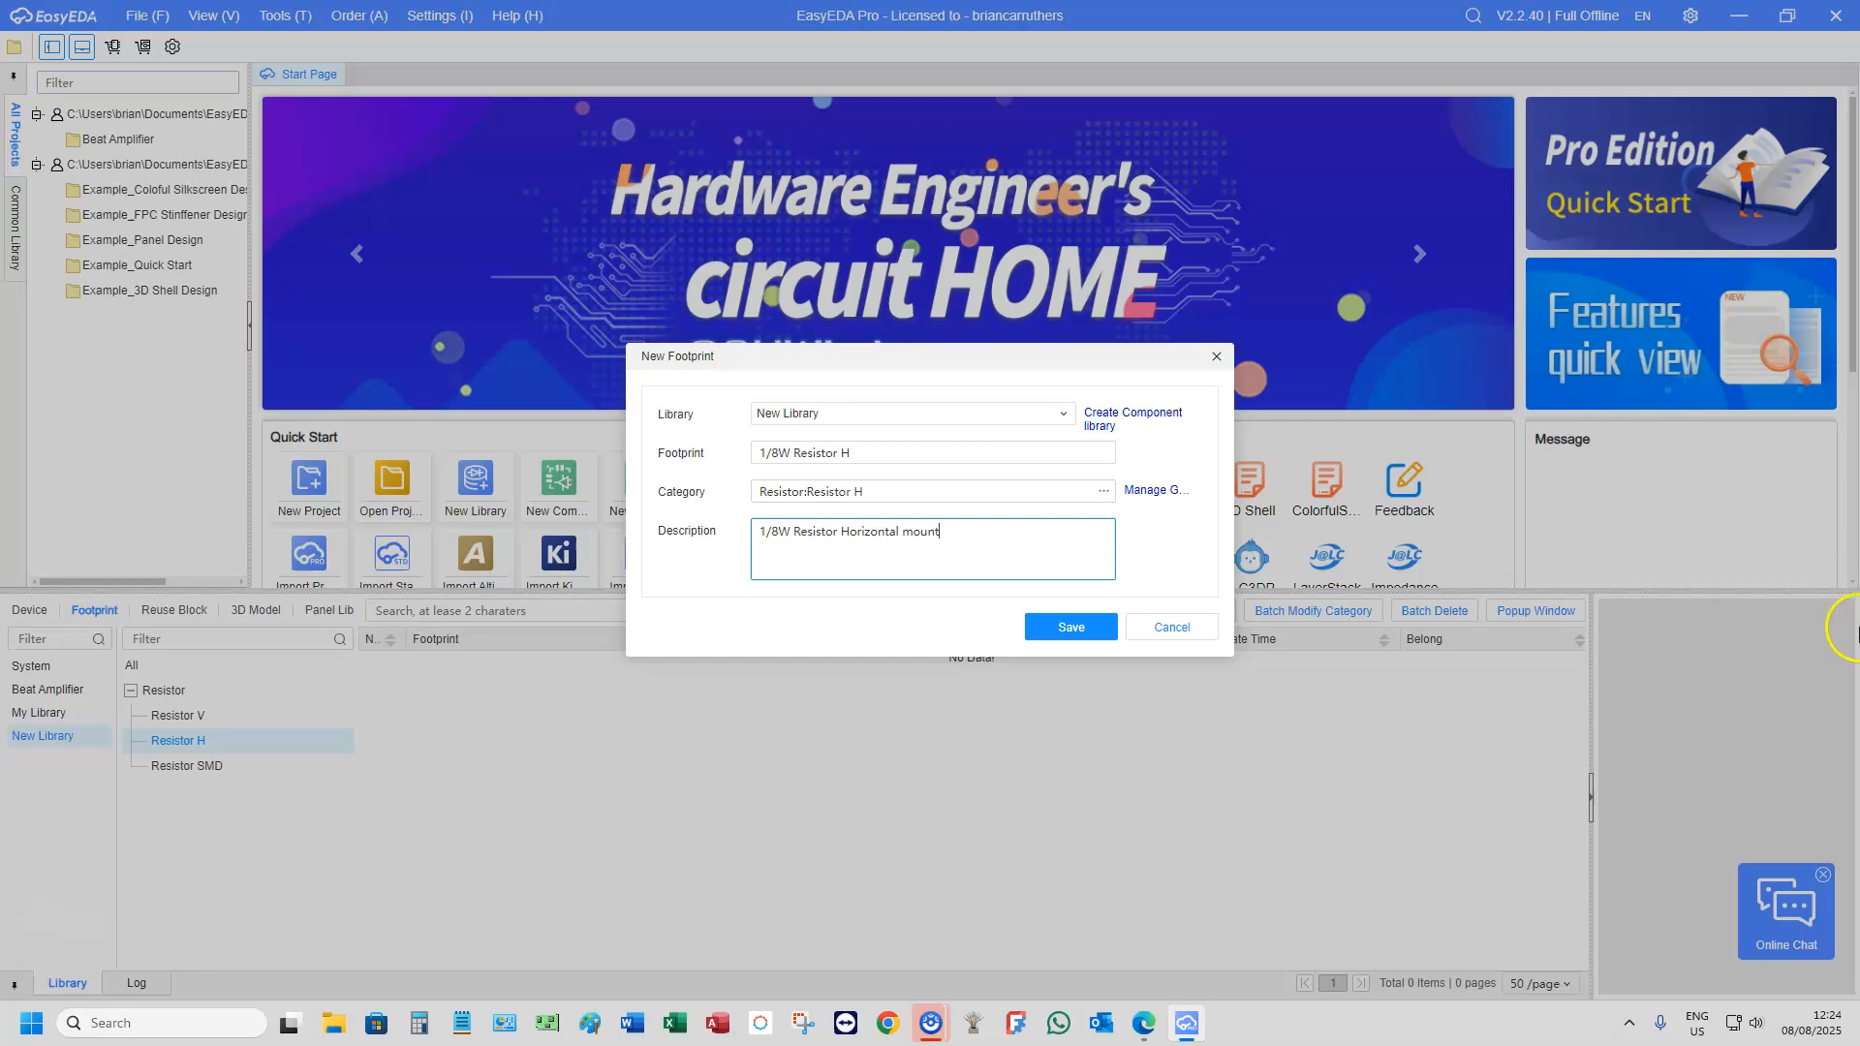
left_click(1077, 628)
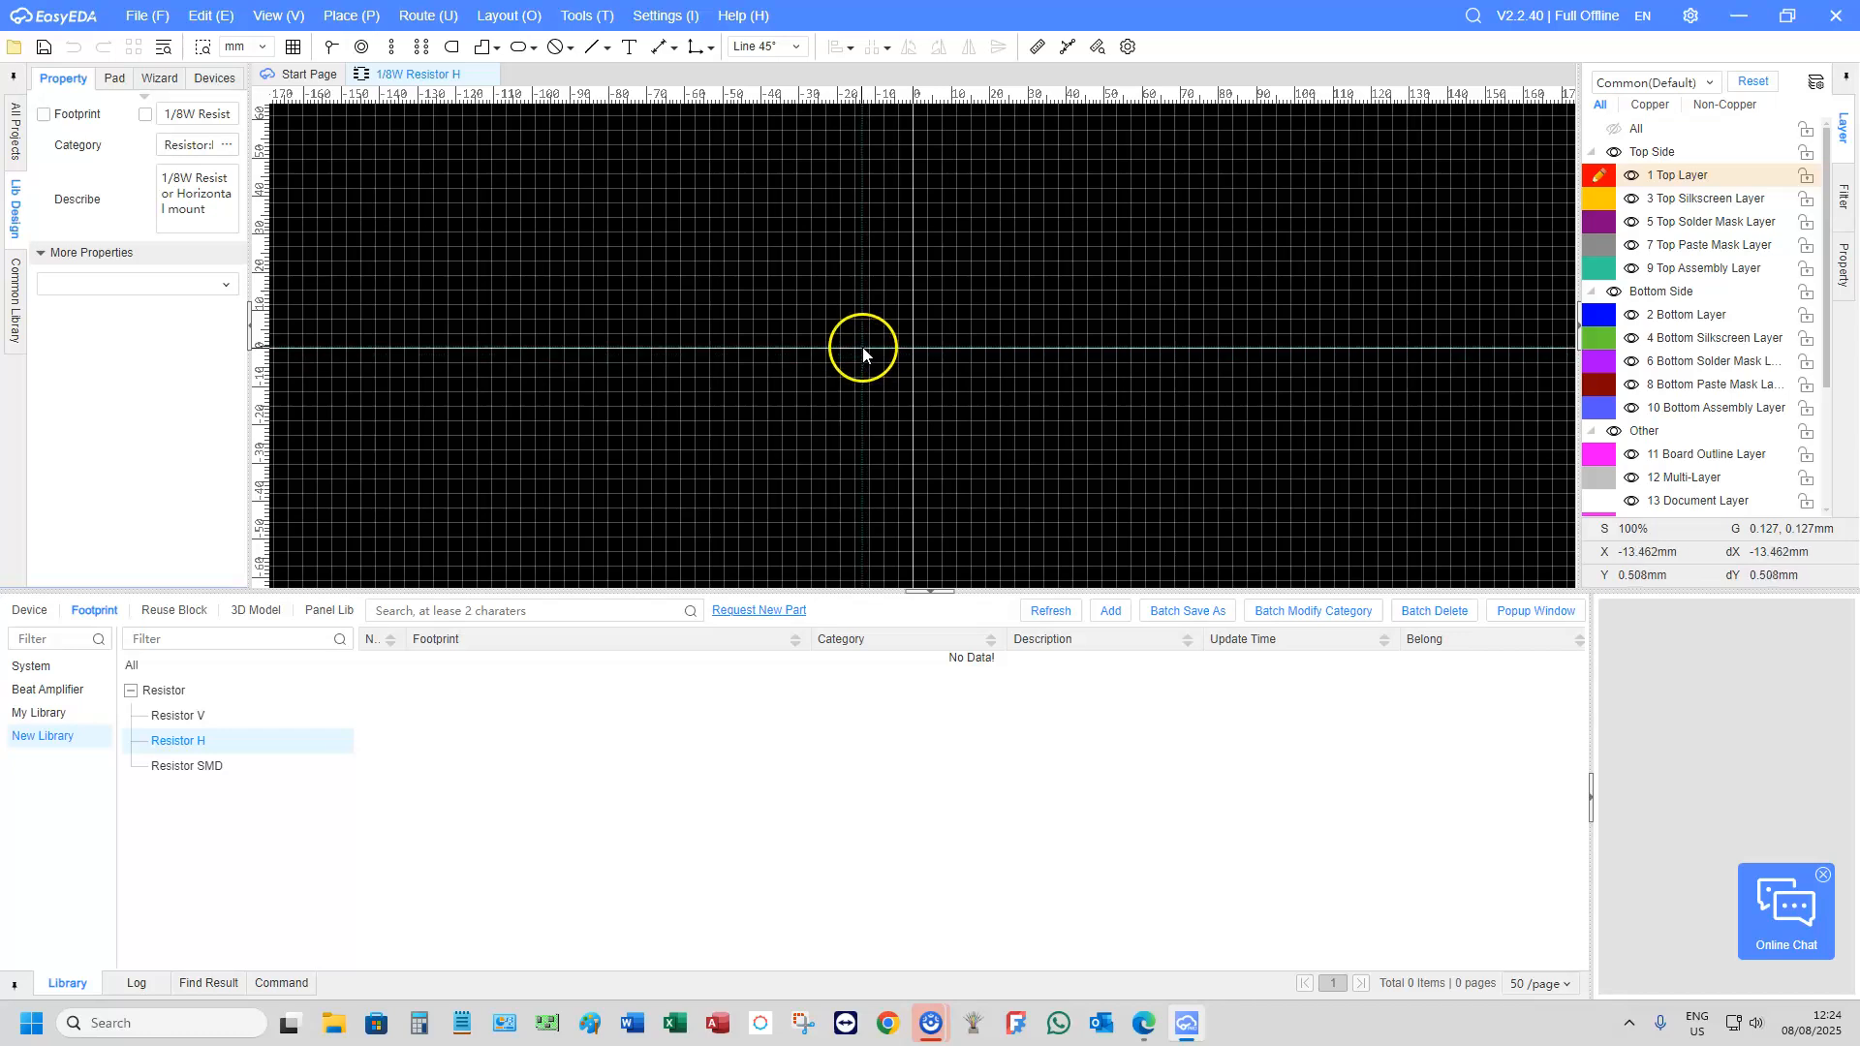
Draw a rectangle 6 mm wide and 2 mm high on the Top Silkscreen Layer as the resistor body outline
left_click(607, 48)
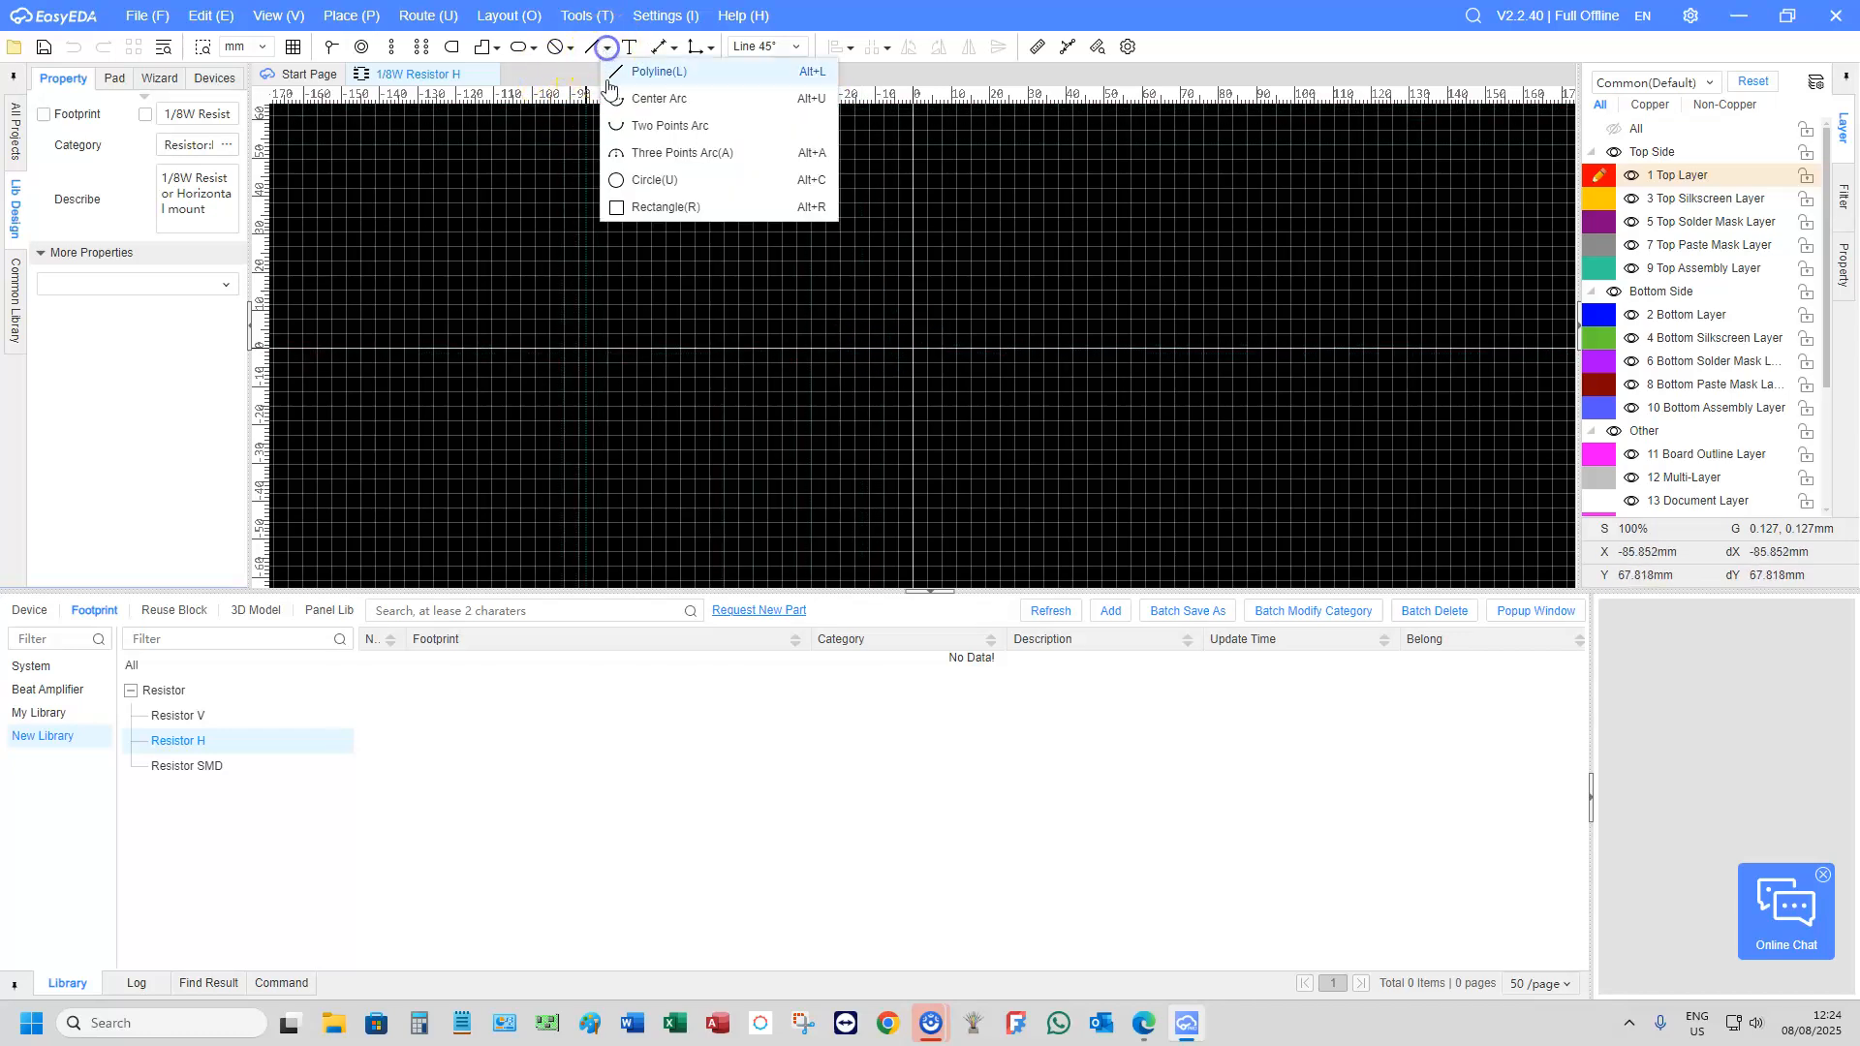
left_click(649, 208)
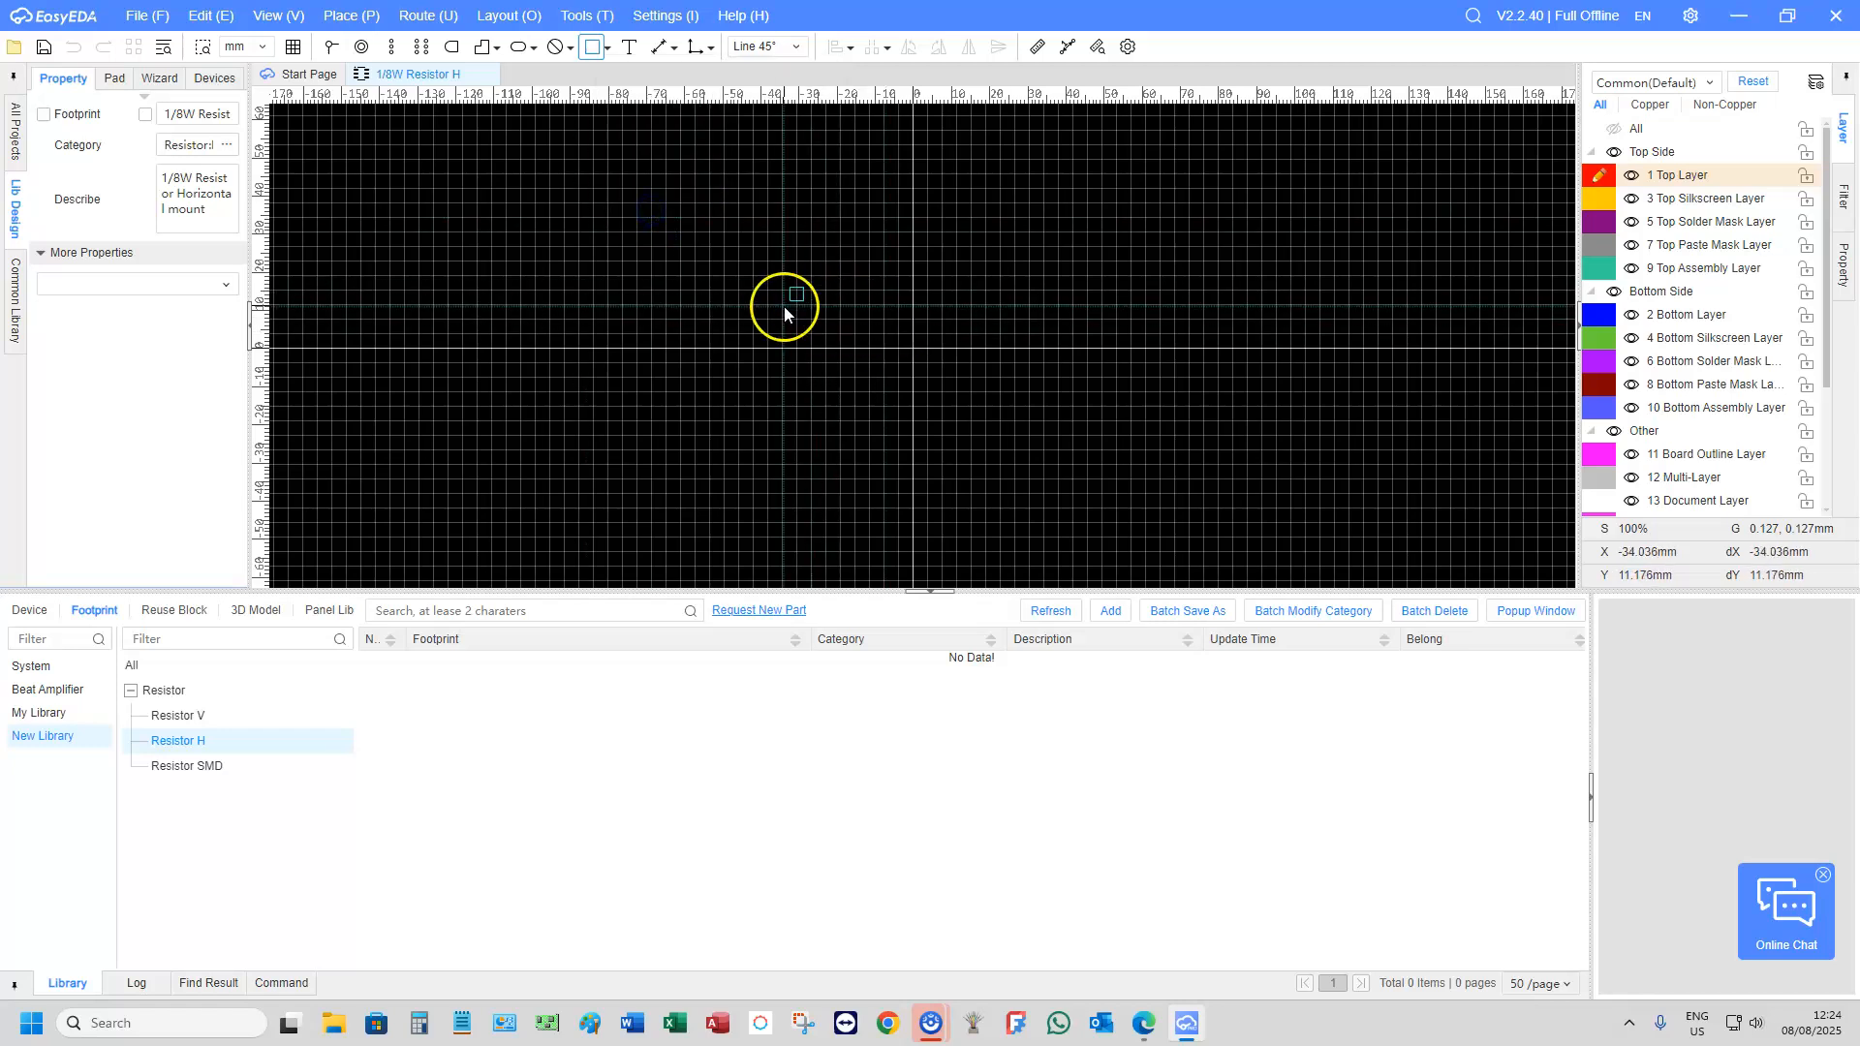
left_click(793, 312)
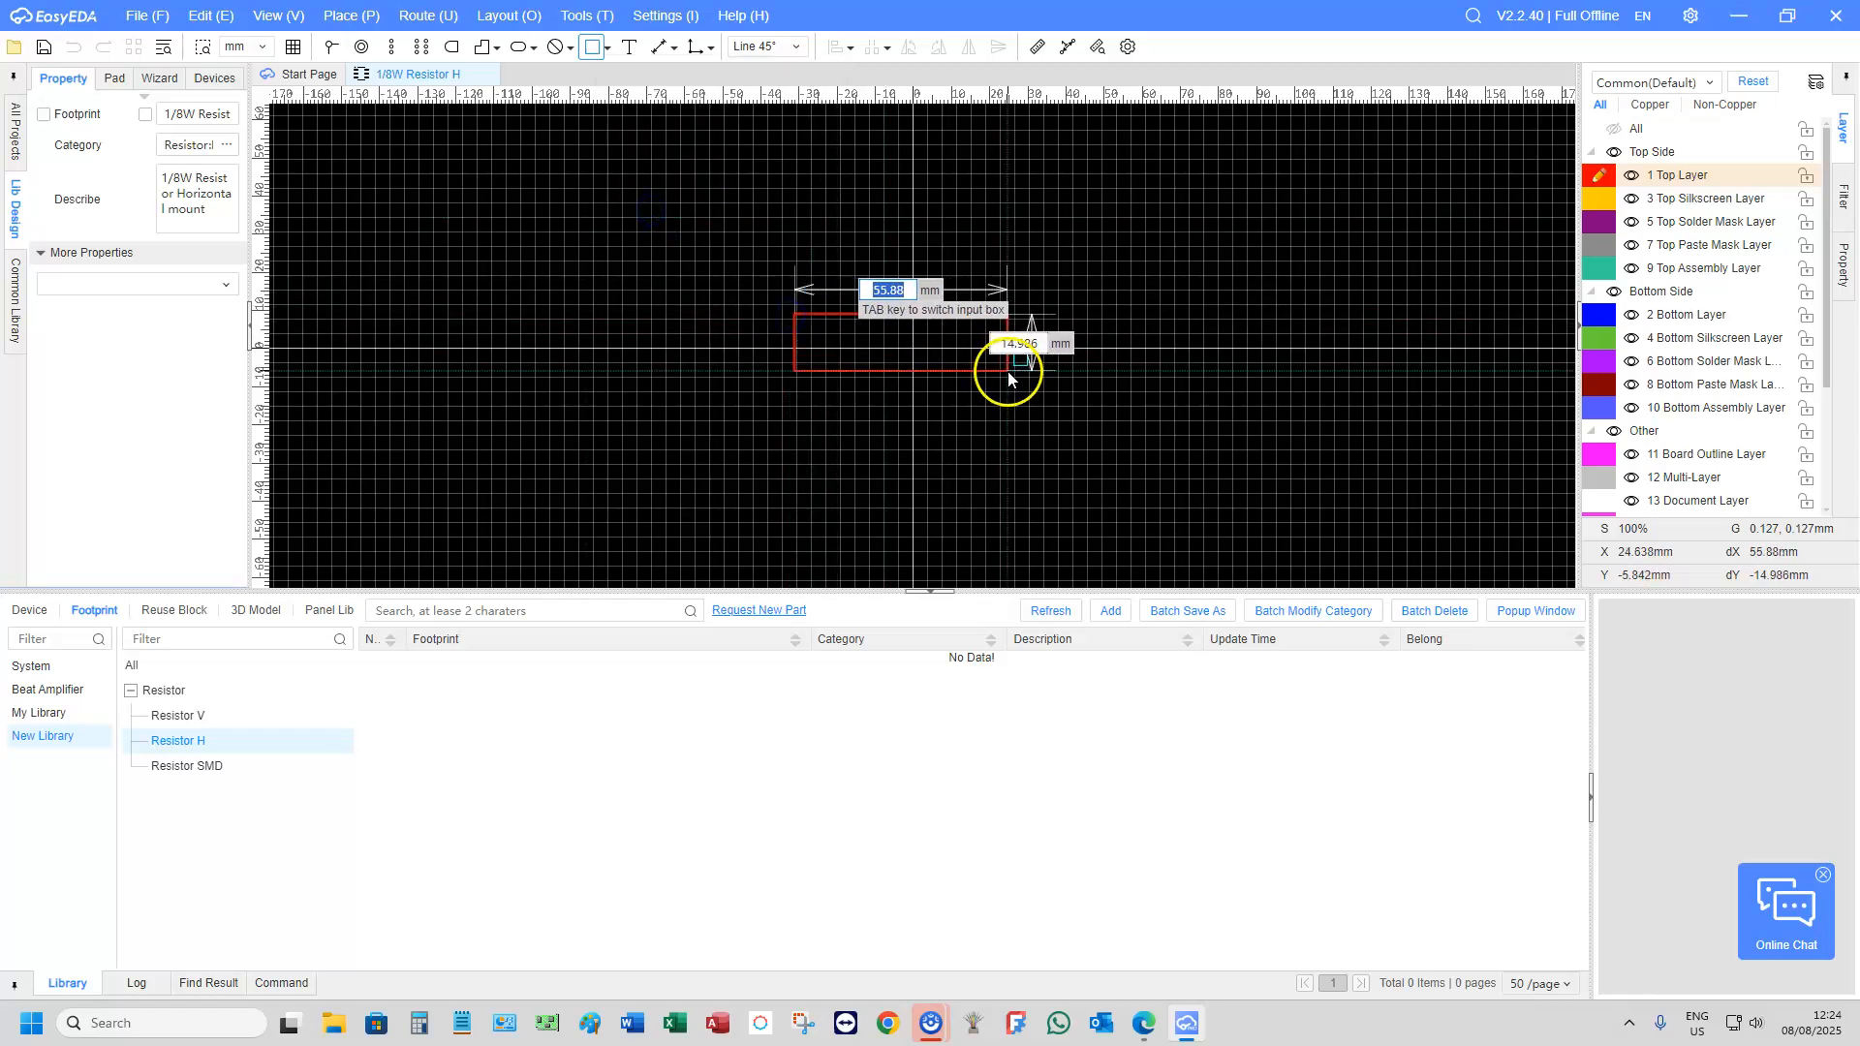
left_click(1600, 193)
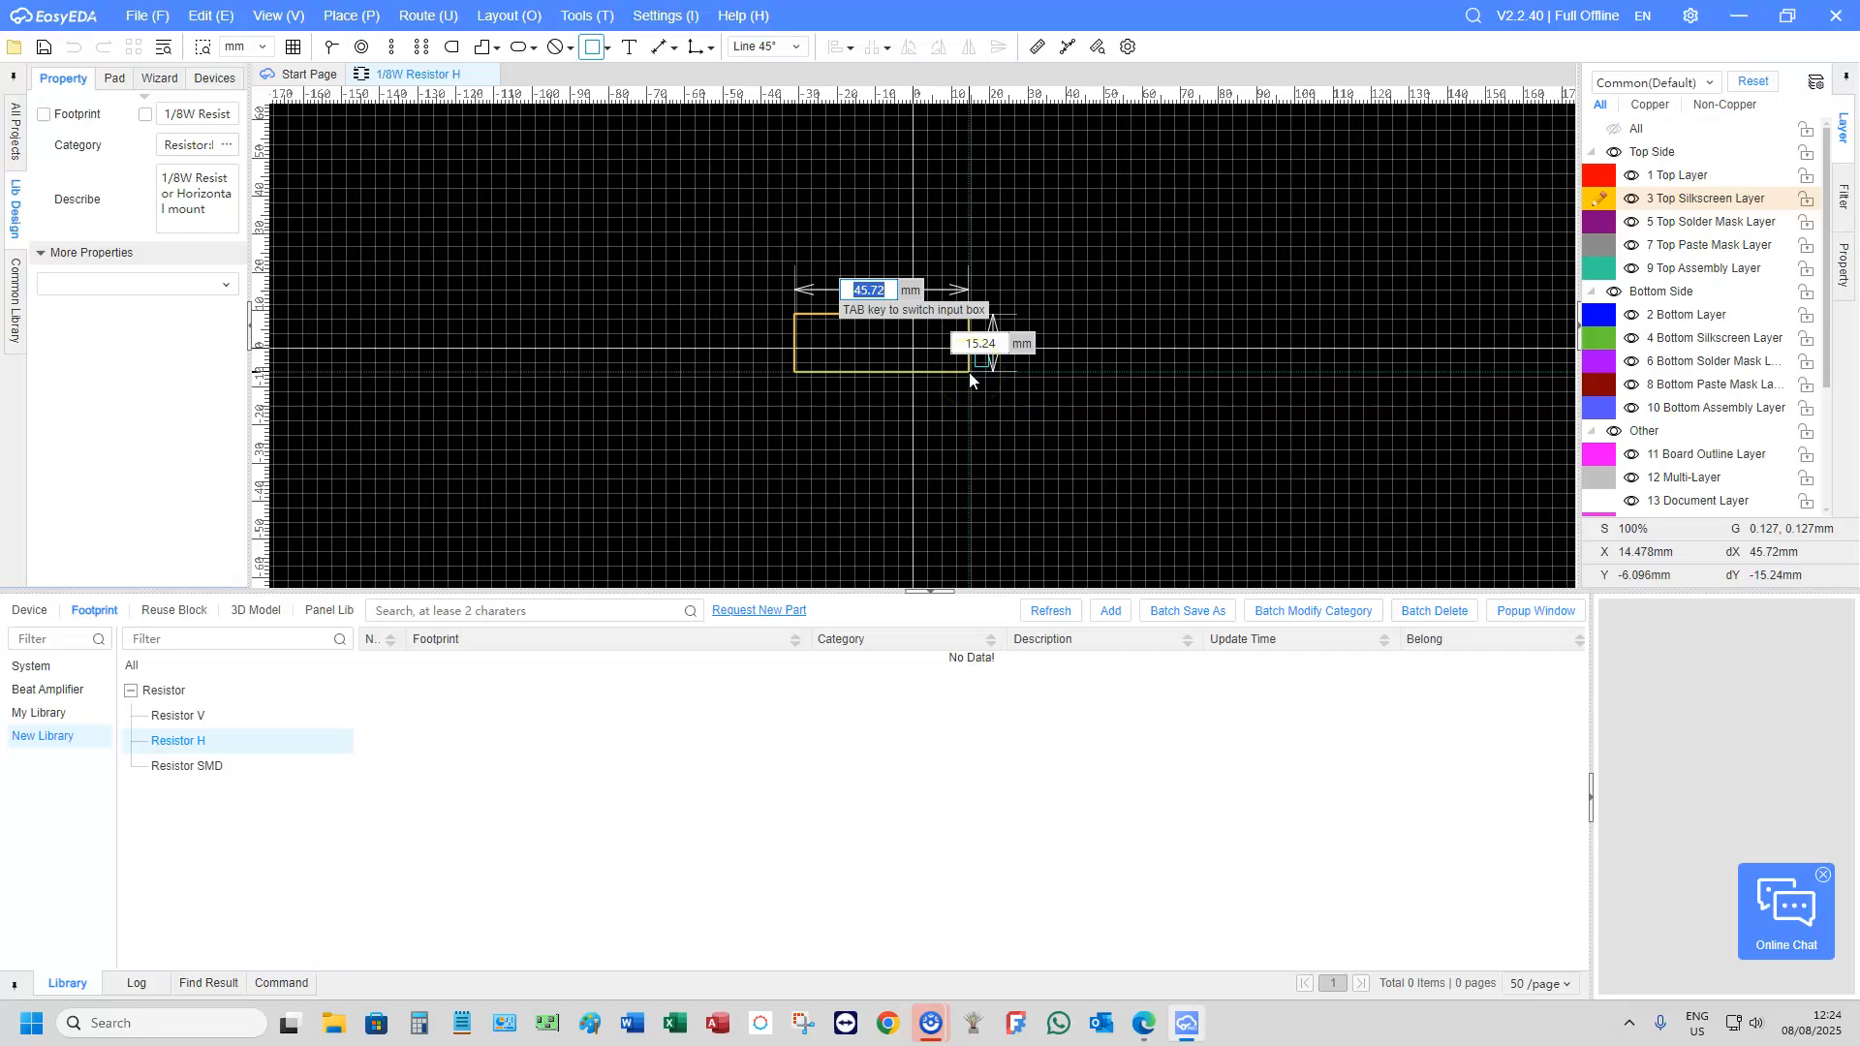
type("6")
key("Tab")
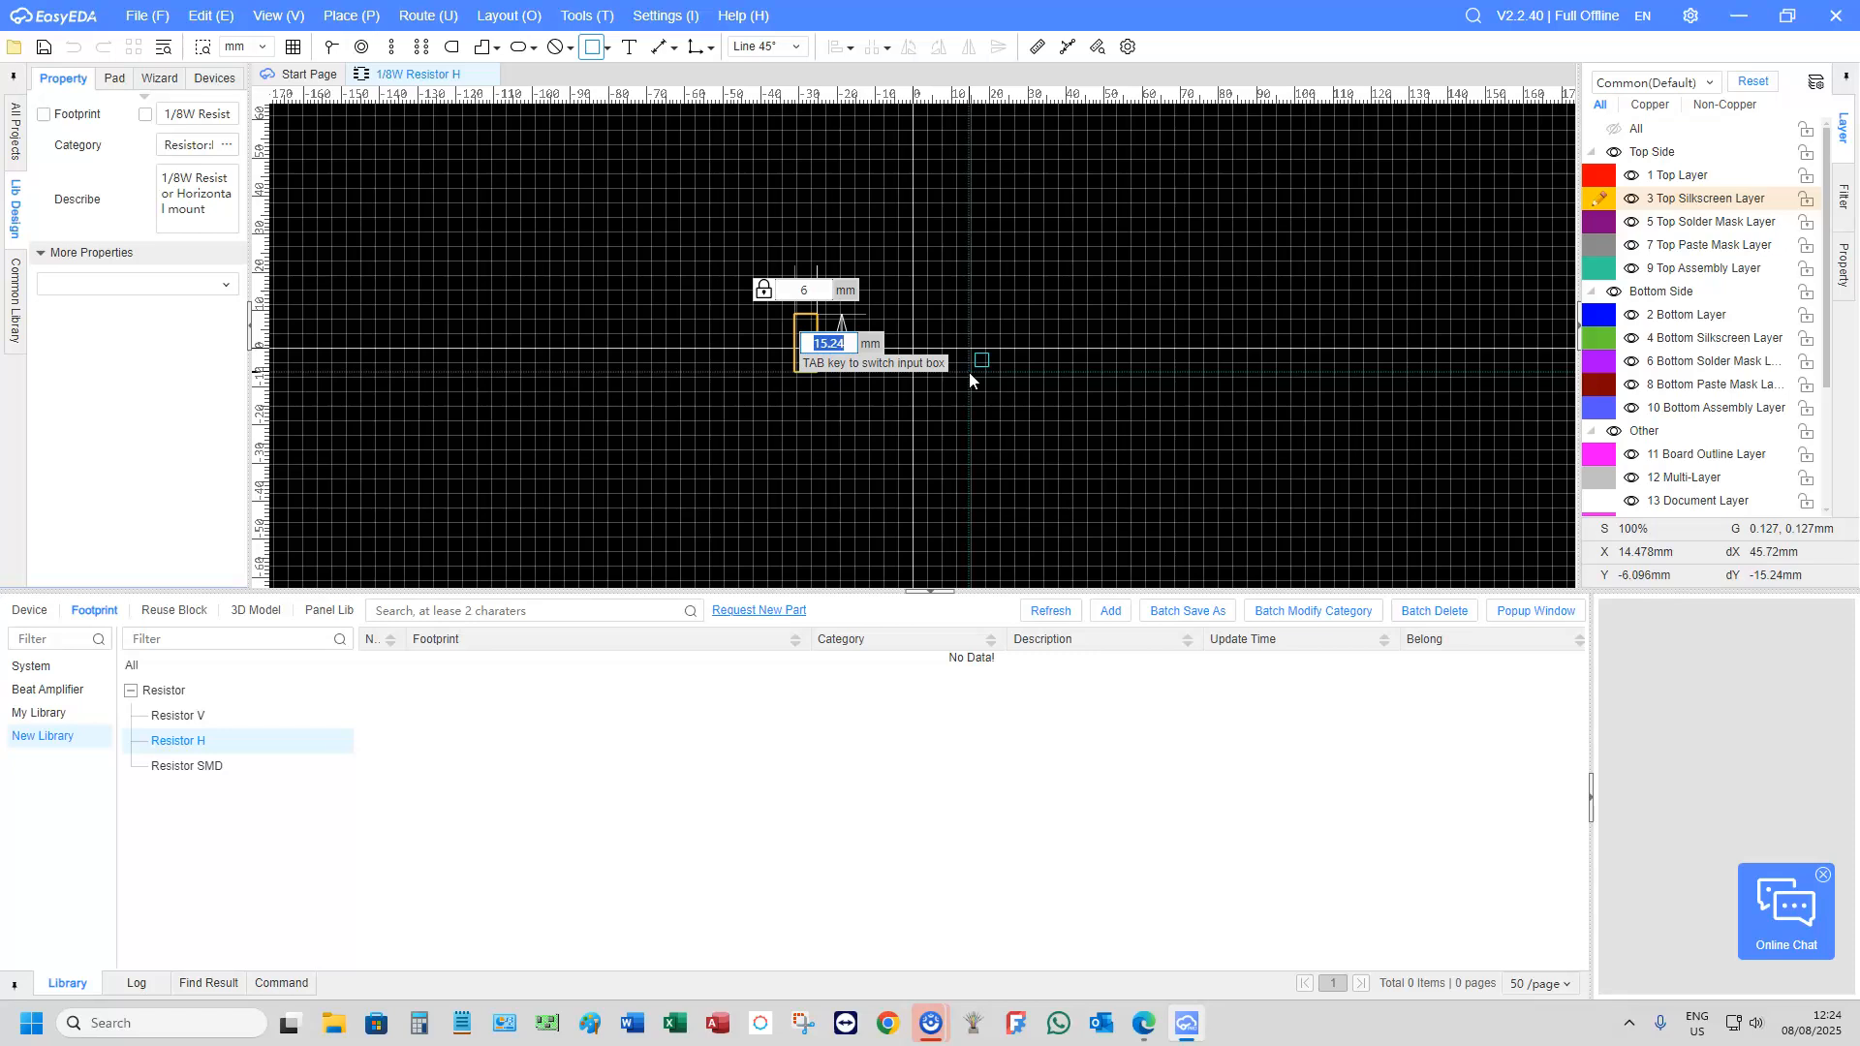
type("2")
key("Return")
Move the body rectangle roughly onto the origin, with its start corner at about X -2.97 mm, Y 1.05 mm
scroll(833, 386, "up", 2)
scroll(831, 361, "up", 2)
scroll(818, 320, "down", 1)
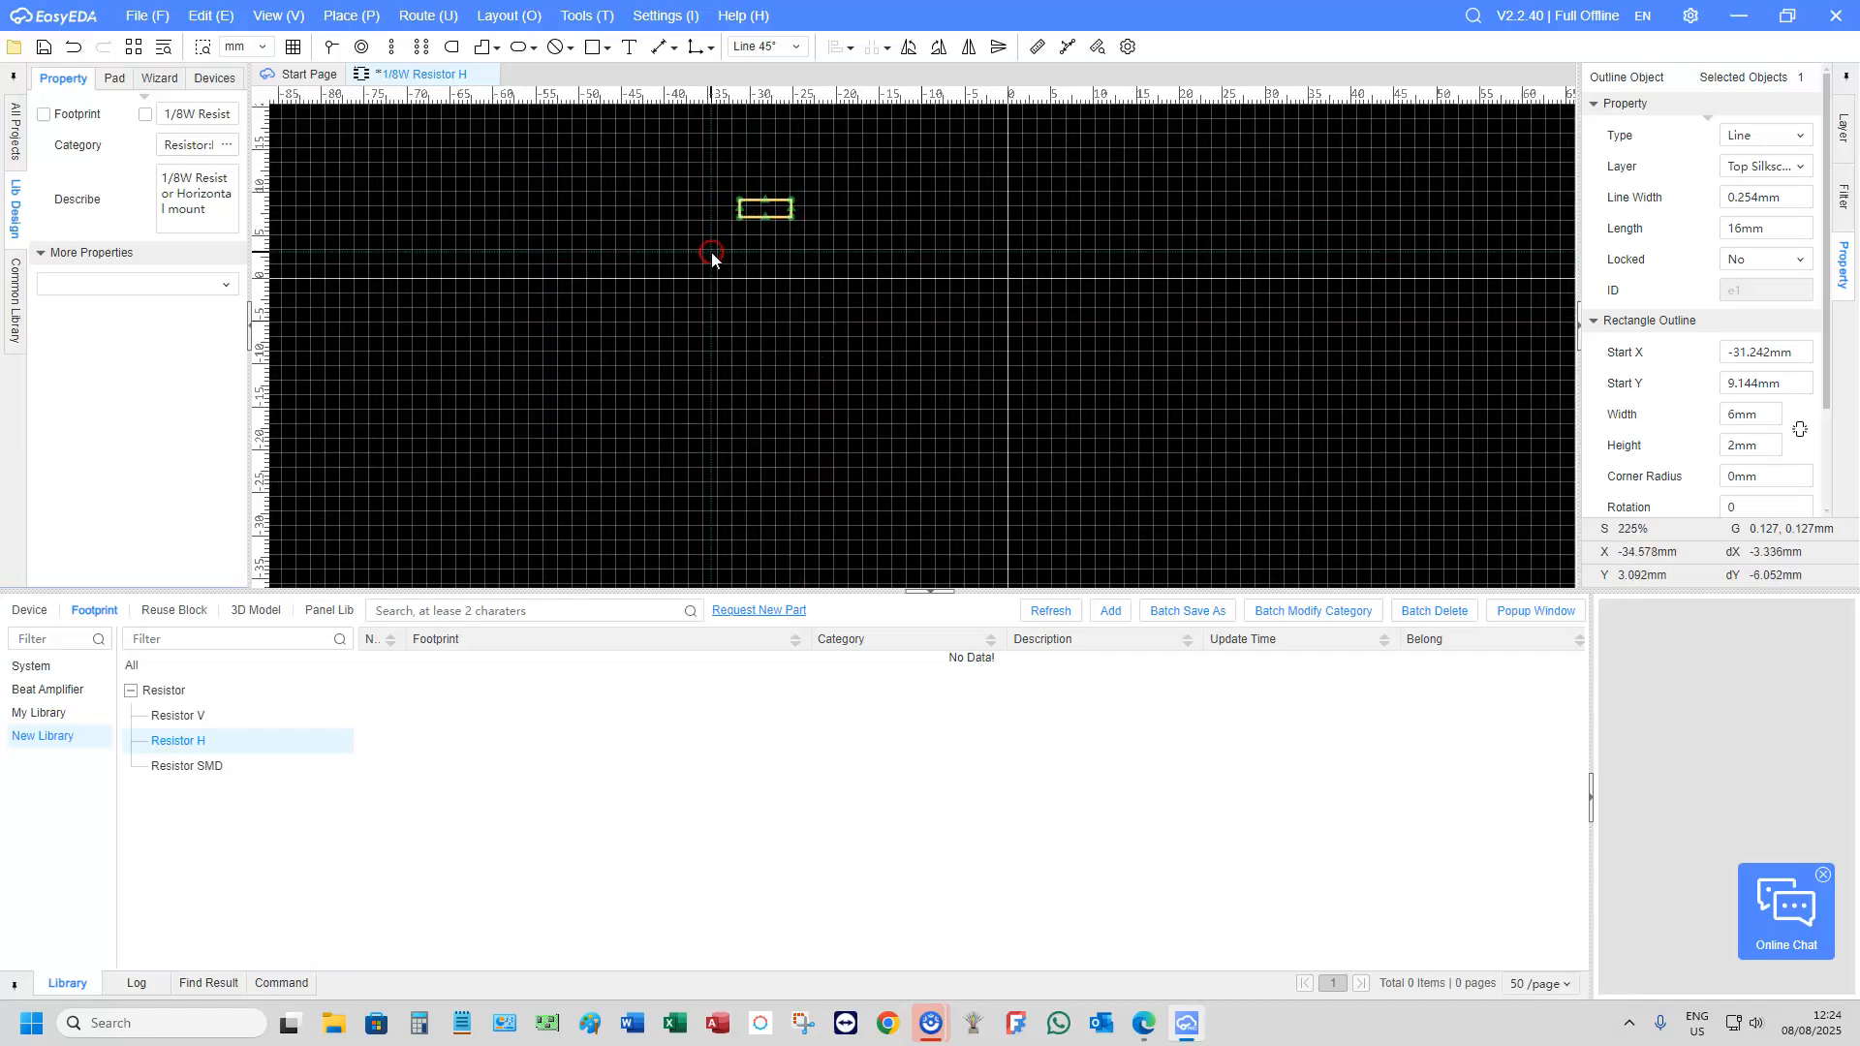
left_click(746, 213)
left_click_drag(750, 215, 984, 293)
scroll(984, 293, "up", 6)
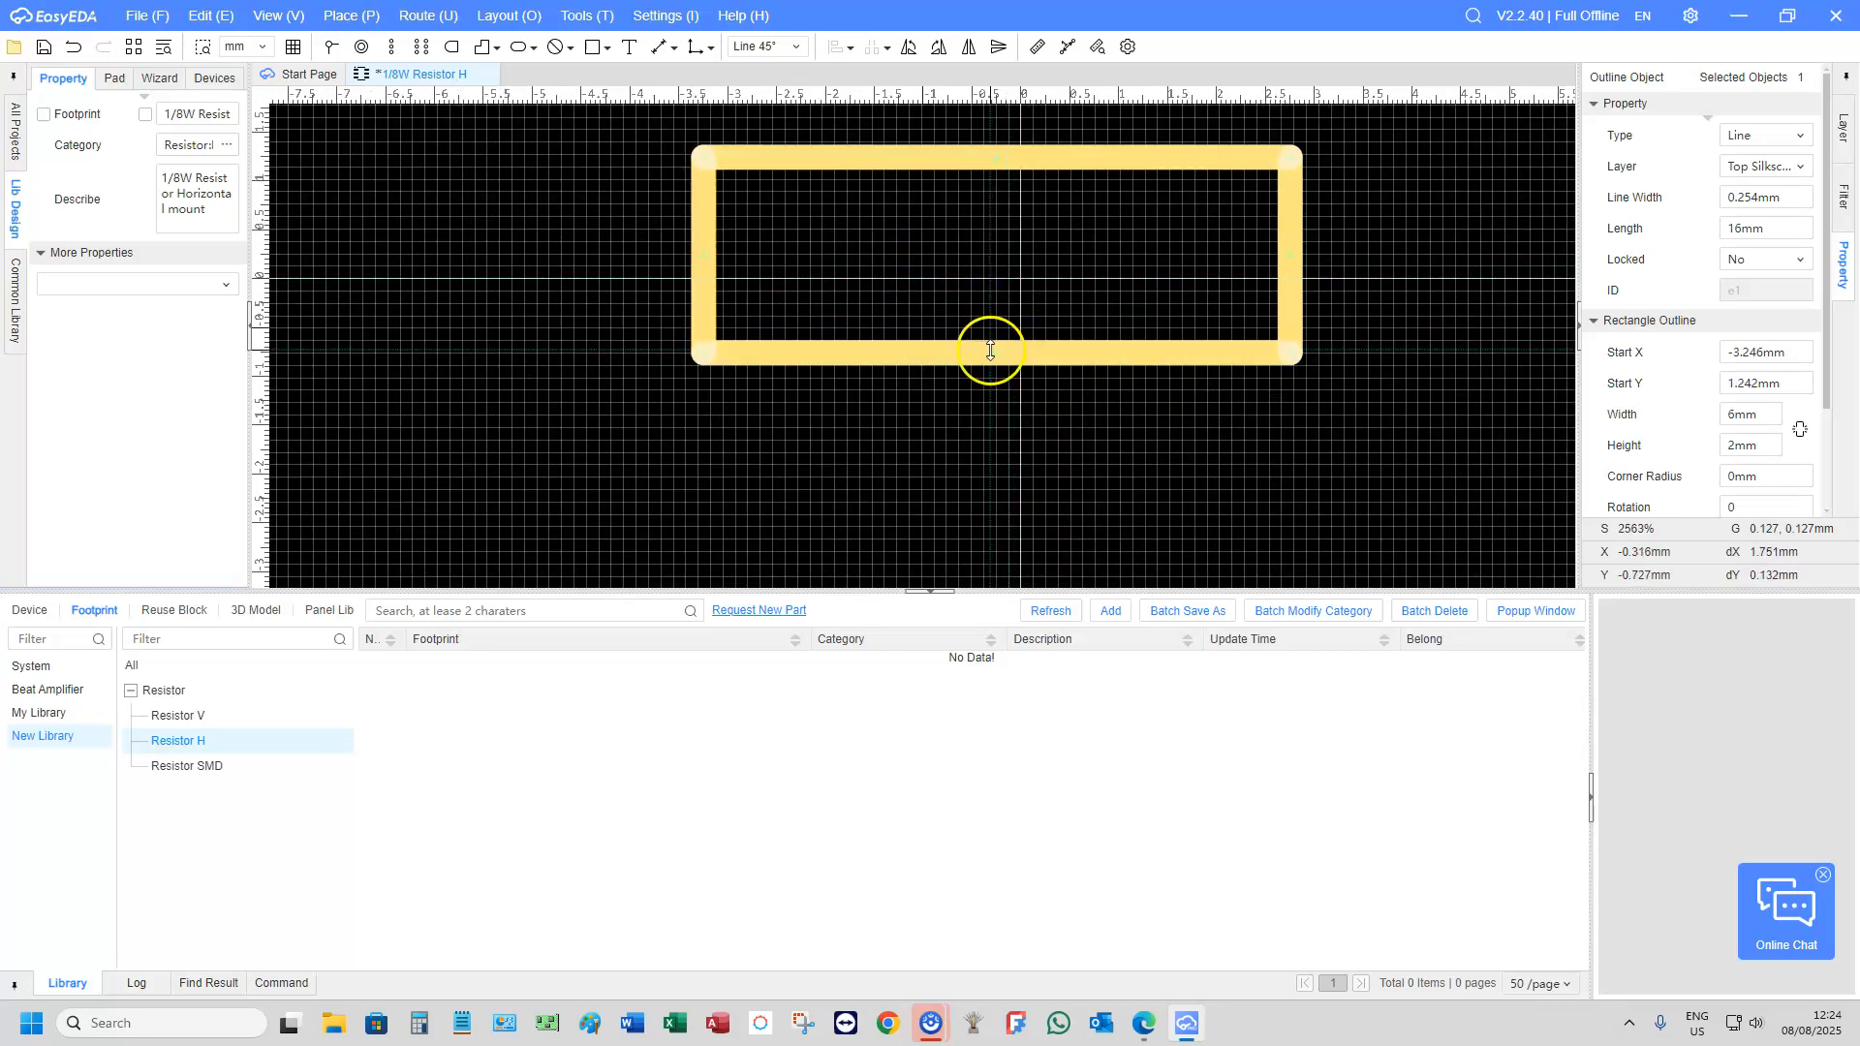
left_click_drag(986, 350, 1012, 370)
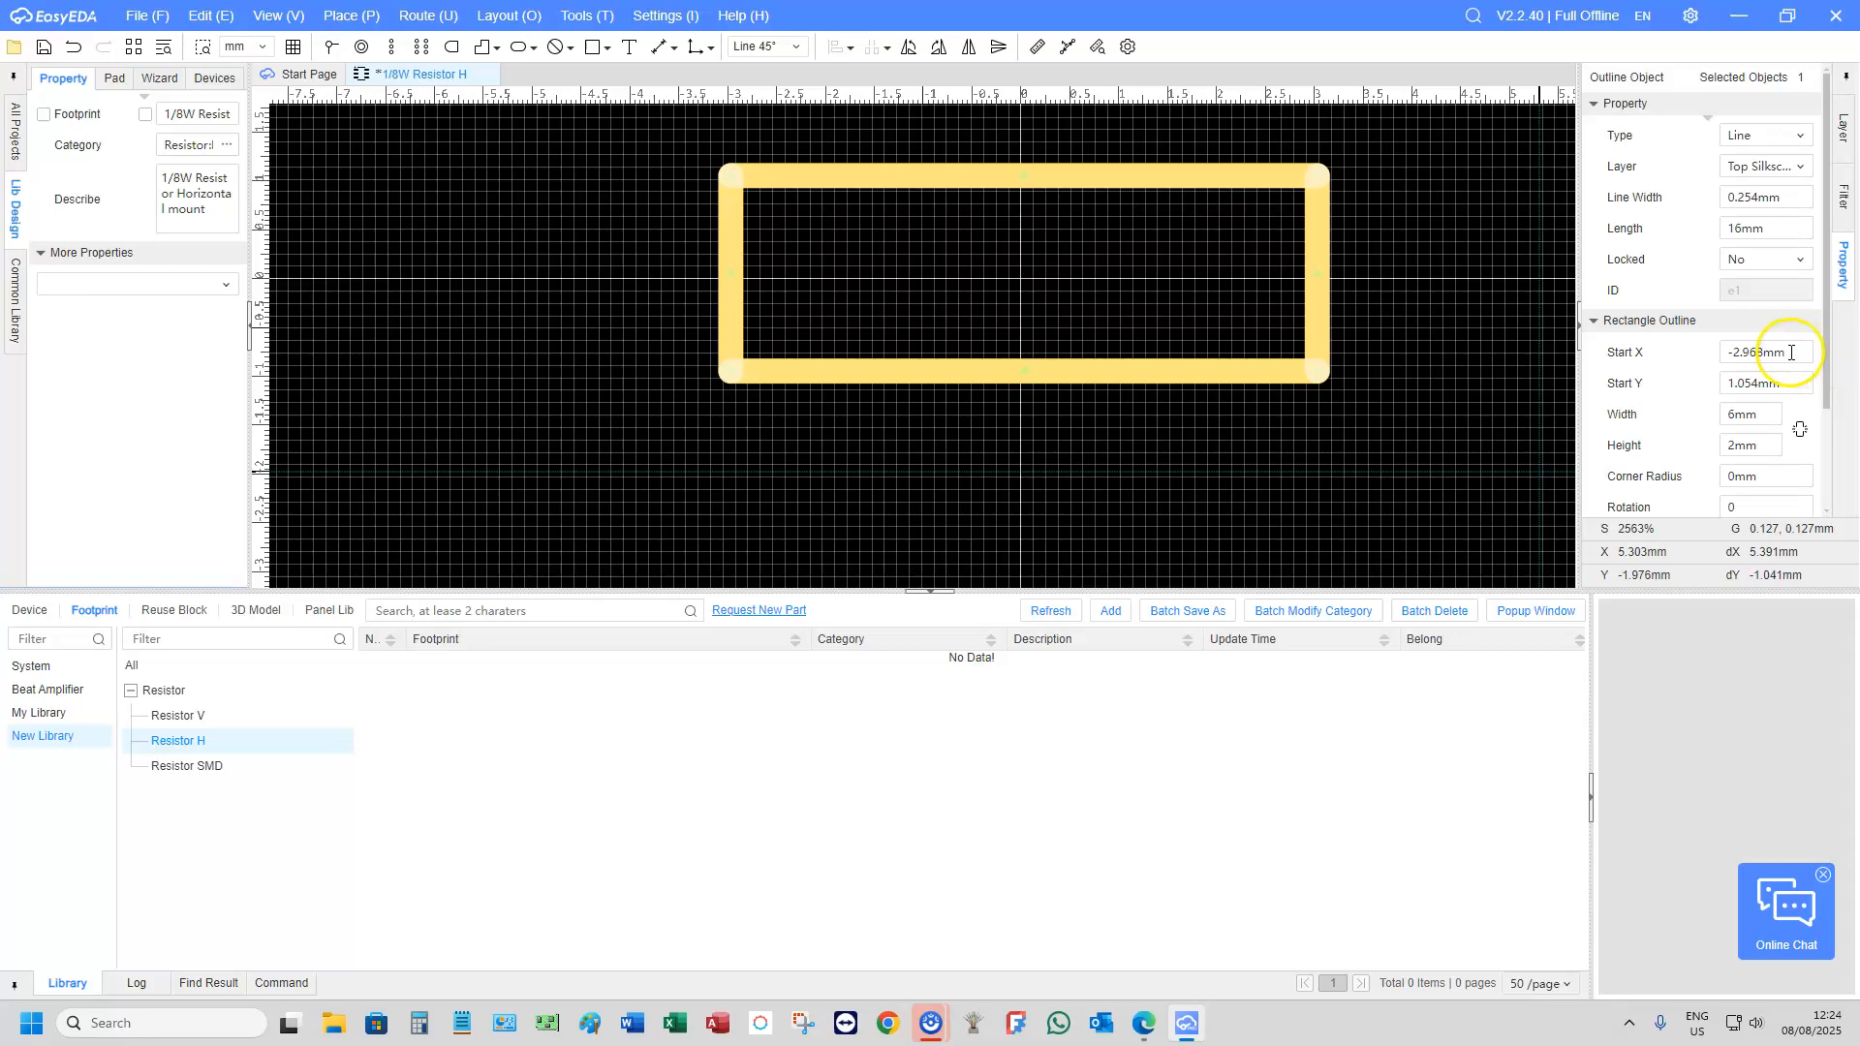
Set the body rectangle's Start X to -3 mm and Start Y to 1 mm
left_click_drag(1791, 353, 1681, 350)
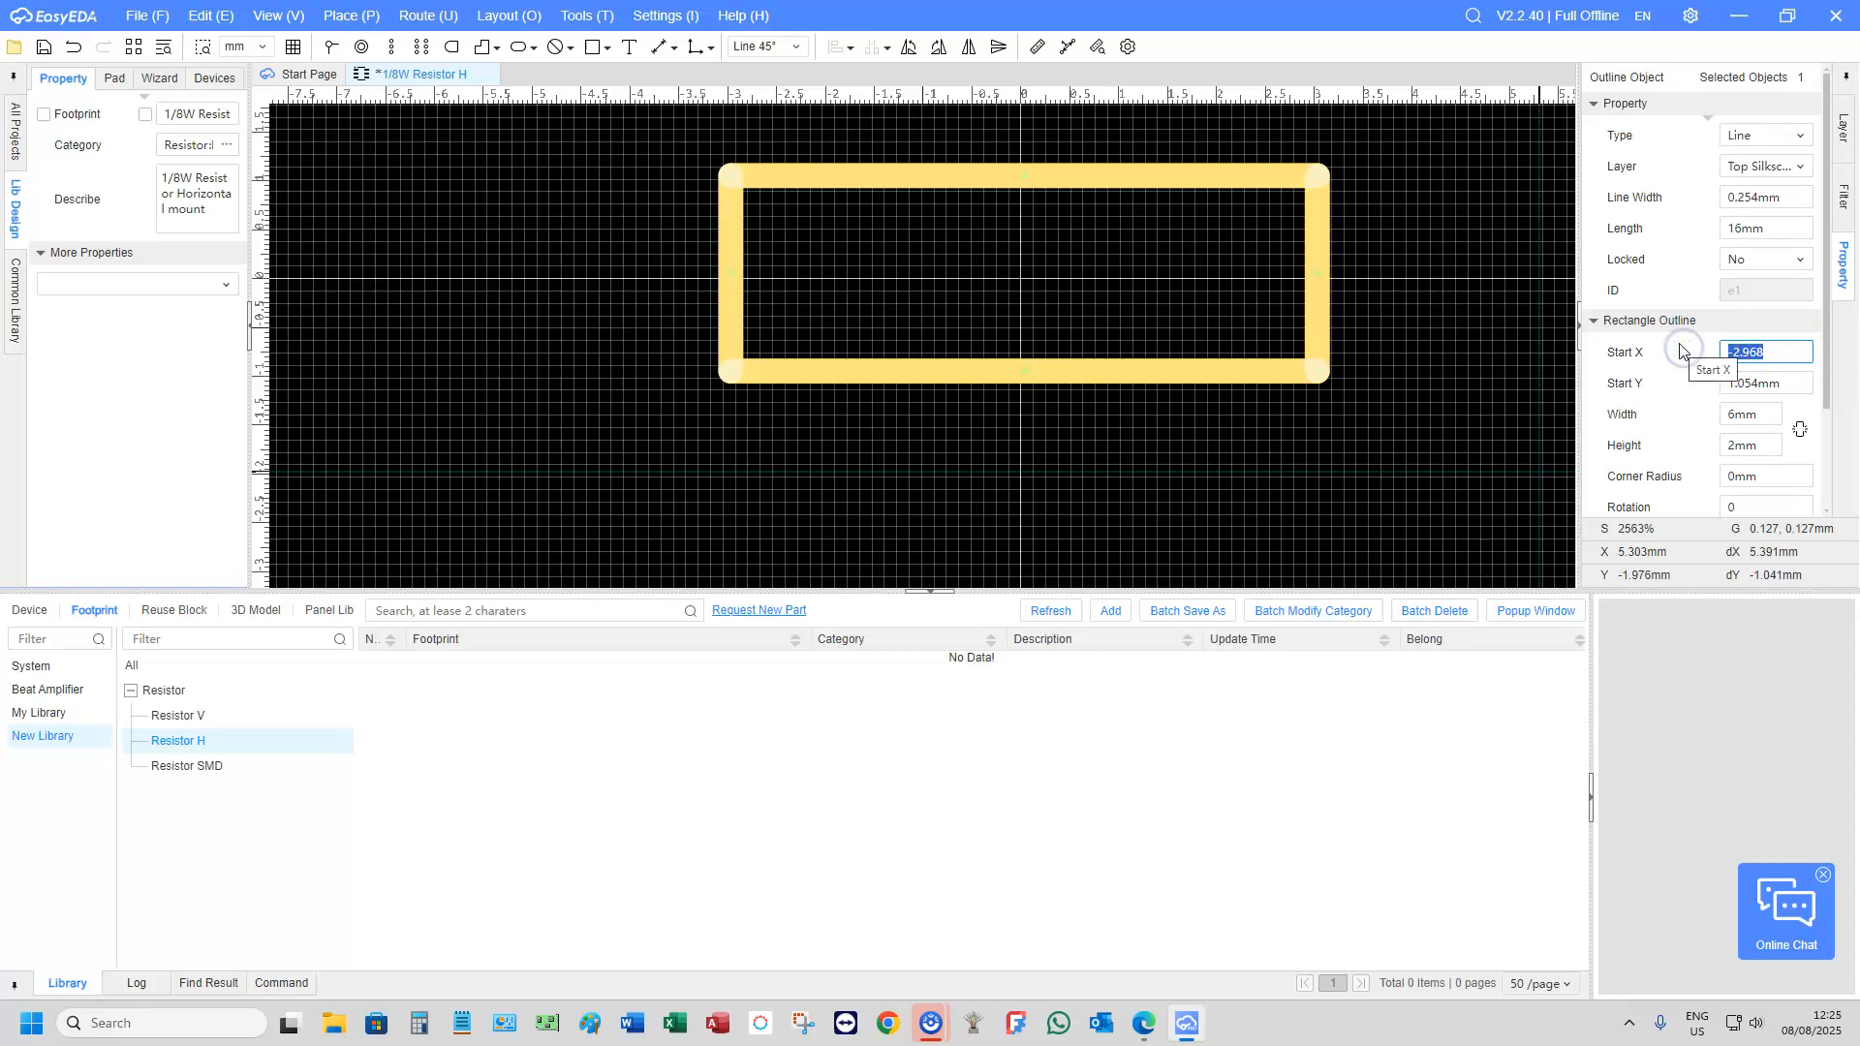
type("-3")
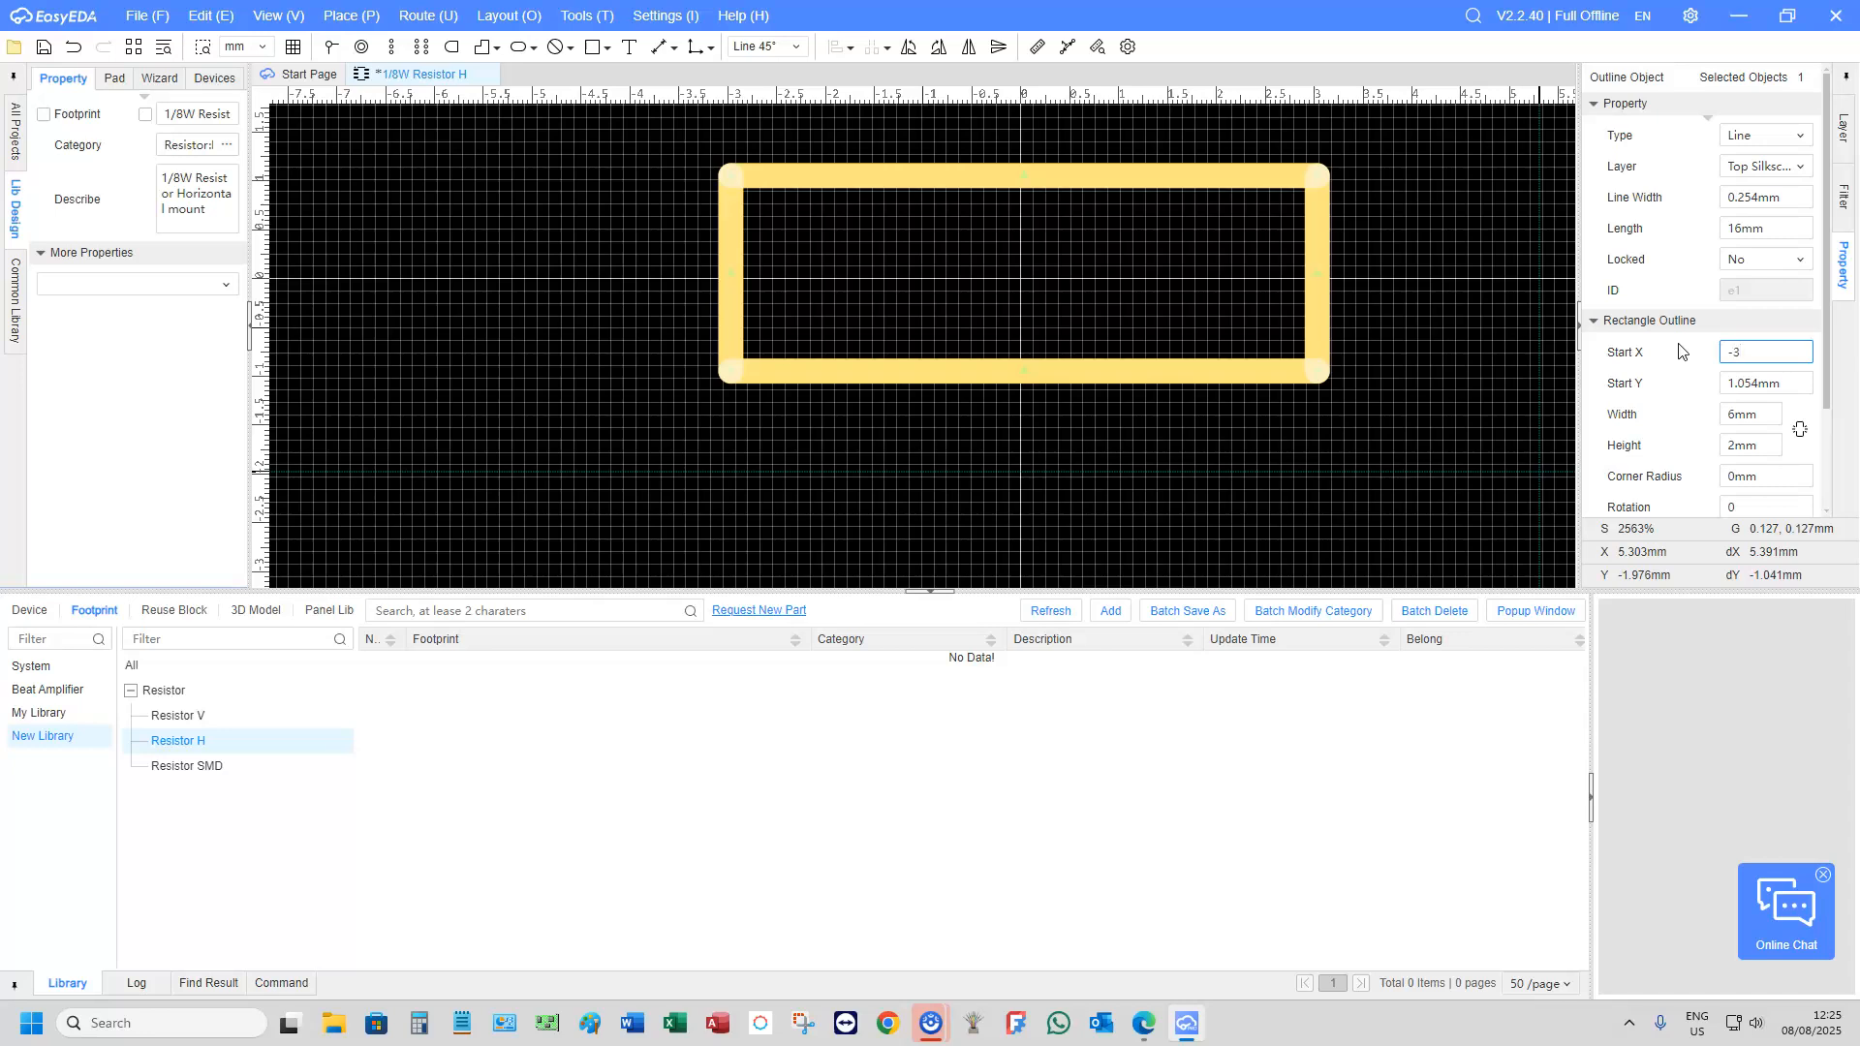
left_click(1659, 373)
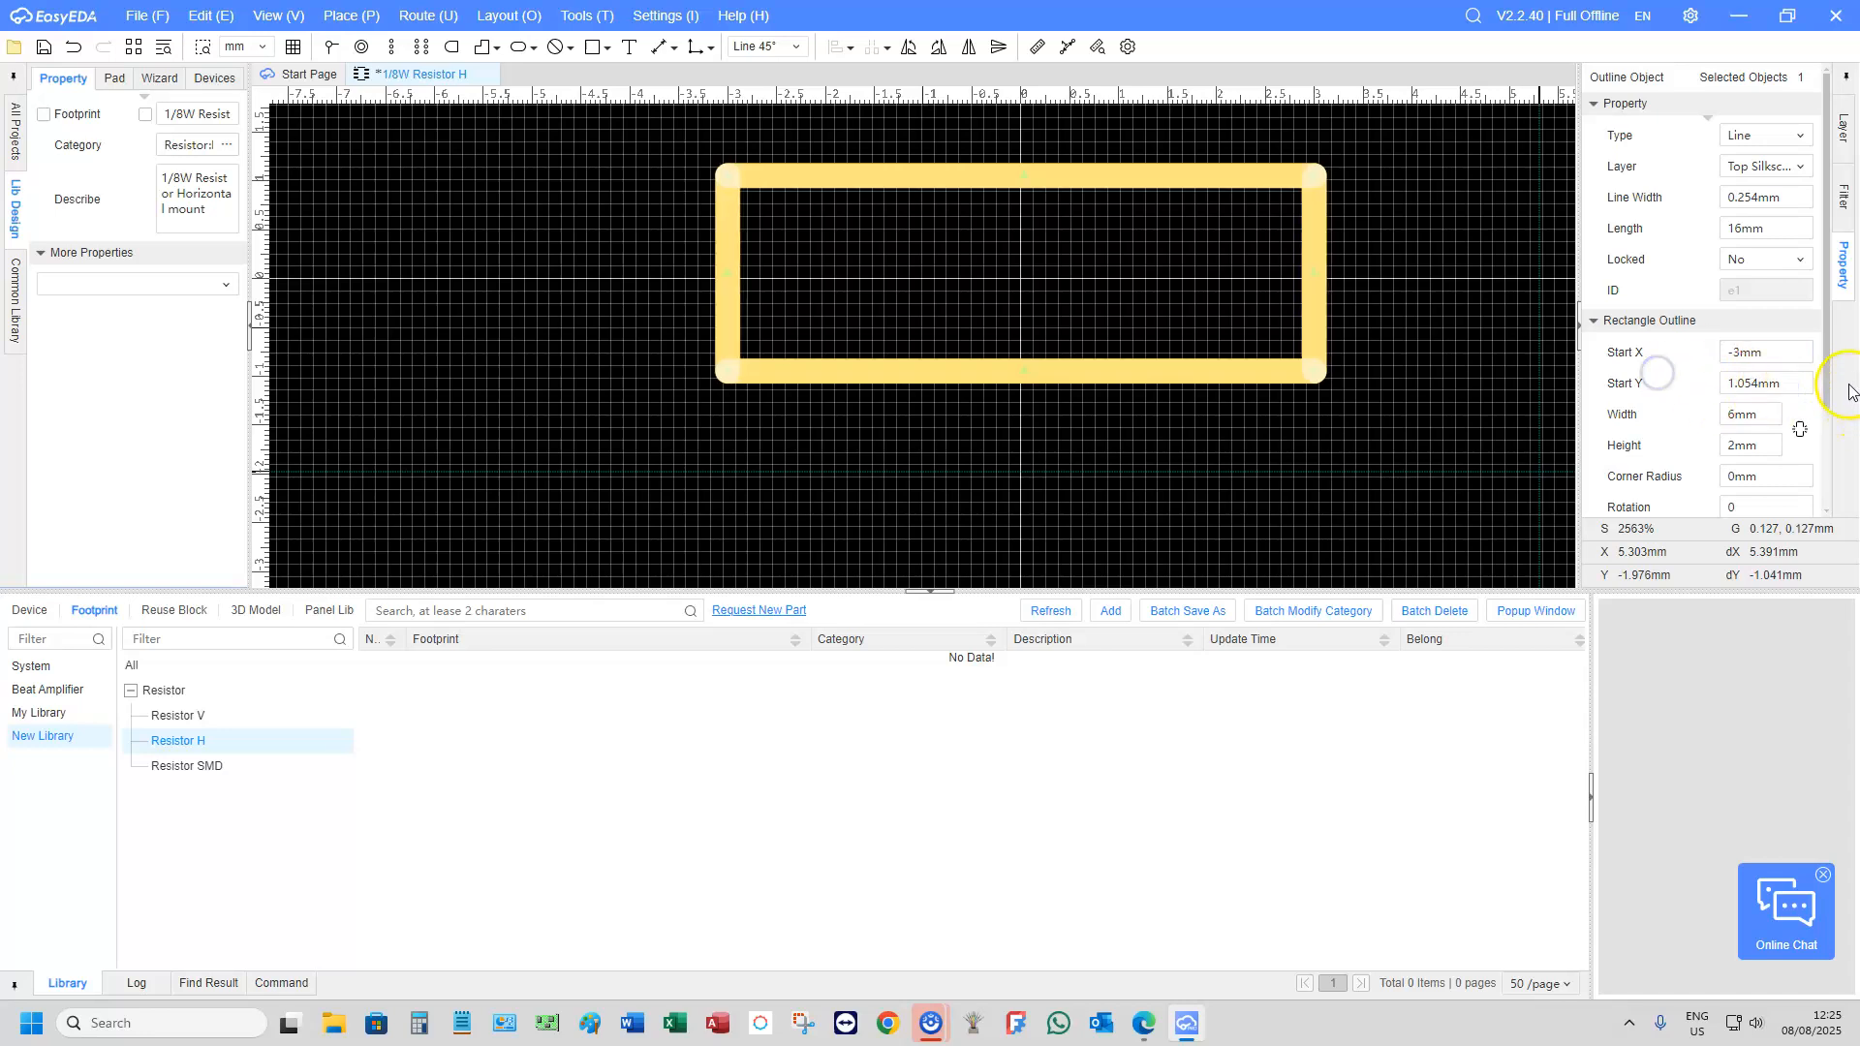
left_click_drag(1793, 380, 1631, 368)
type("1")
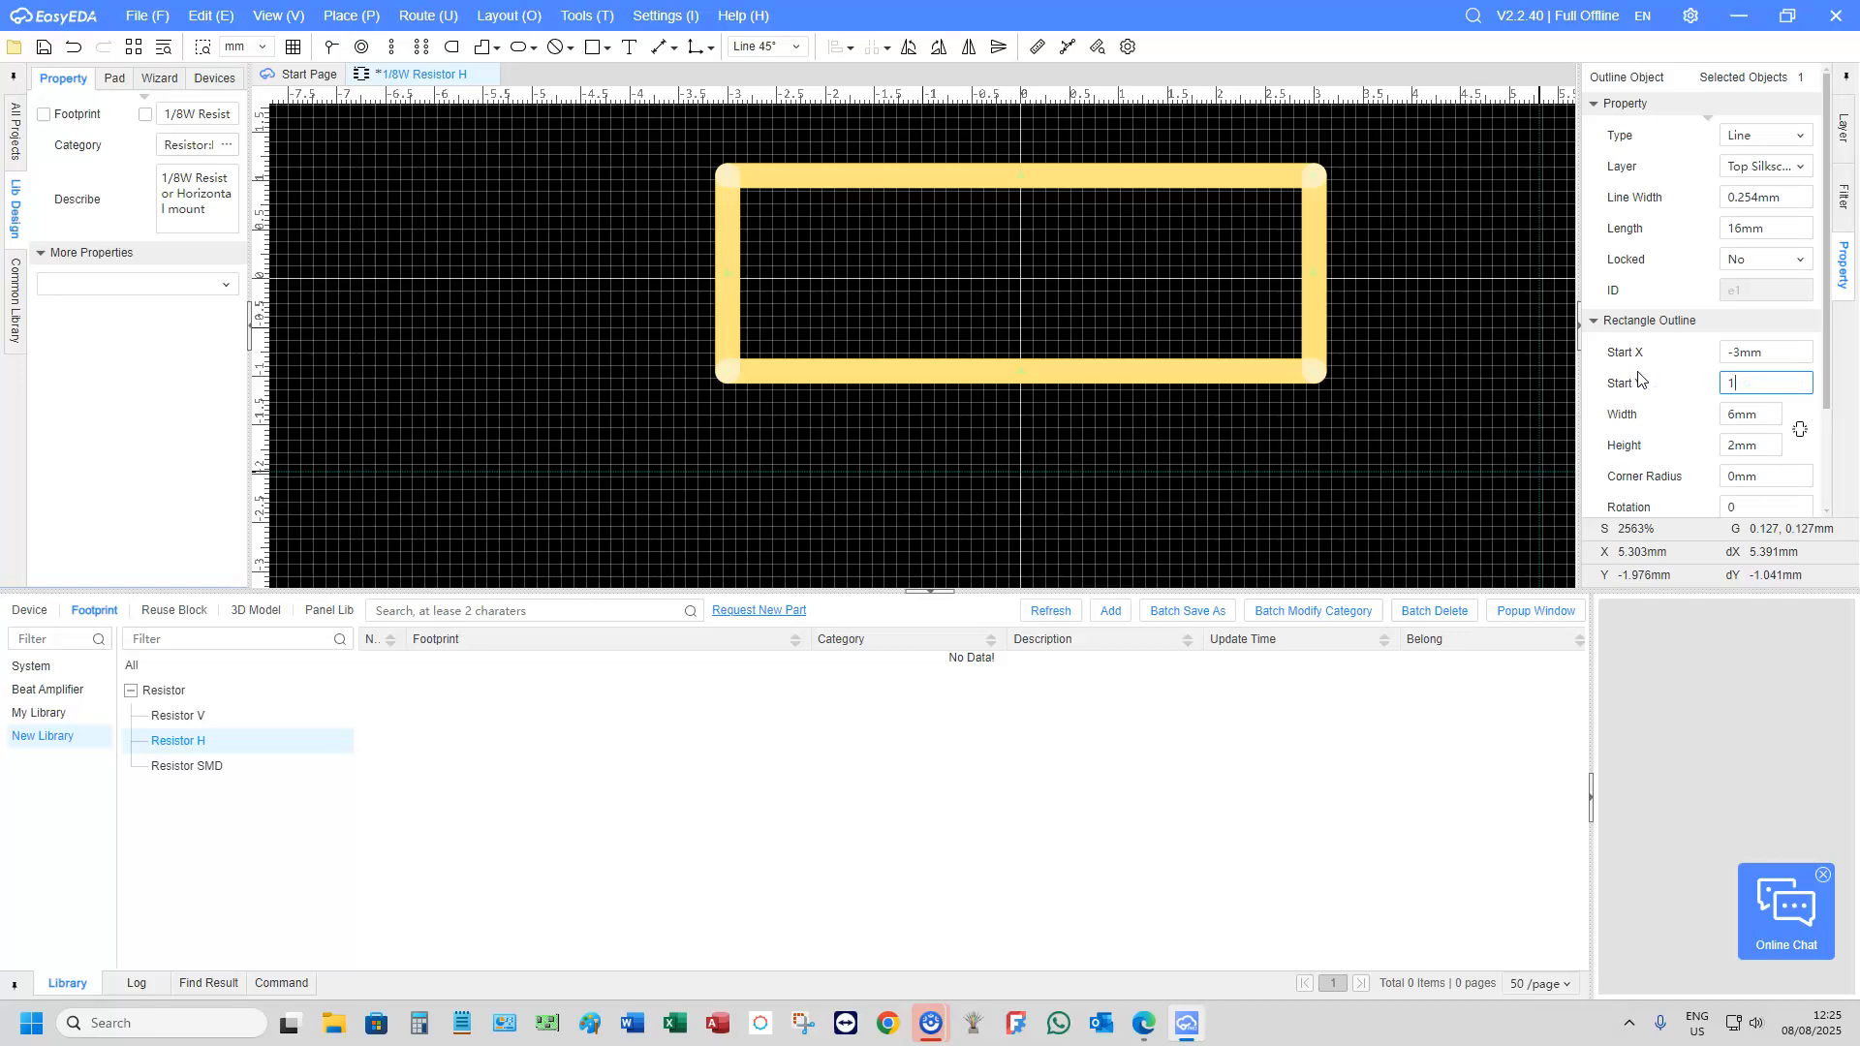
left_click(1761, 444)
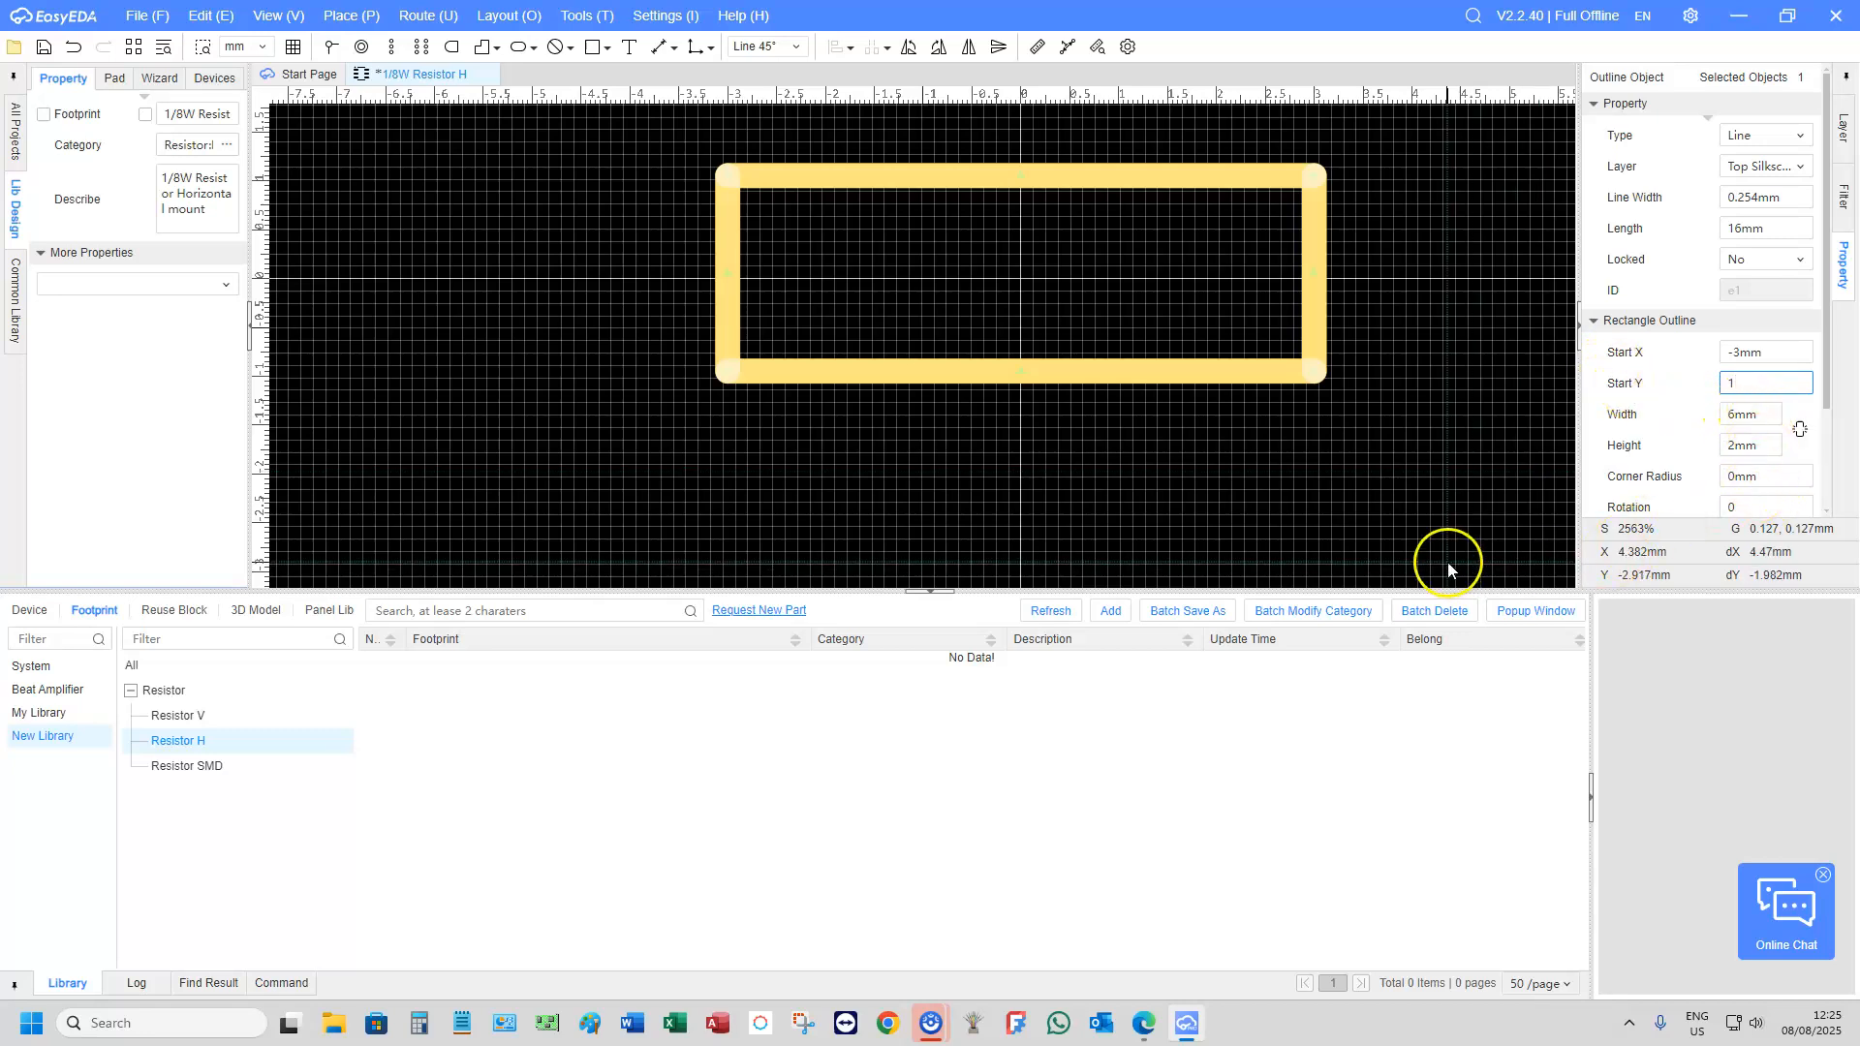
left_click(1366, 497)
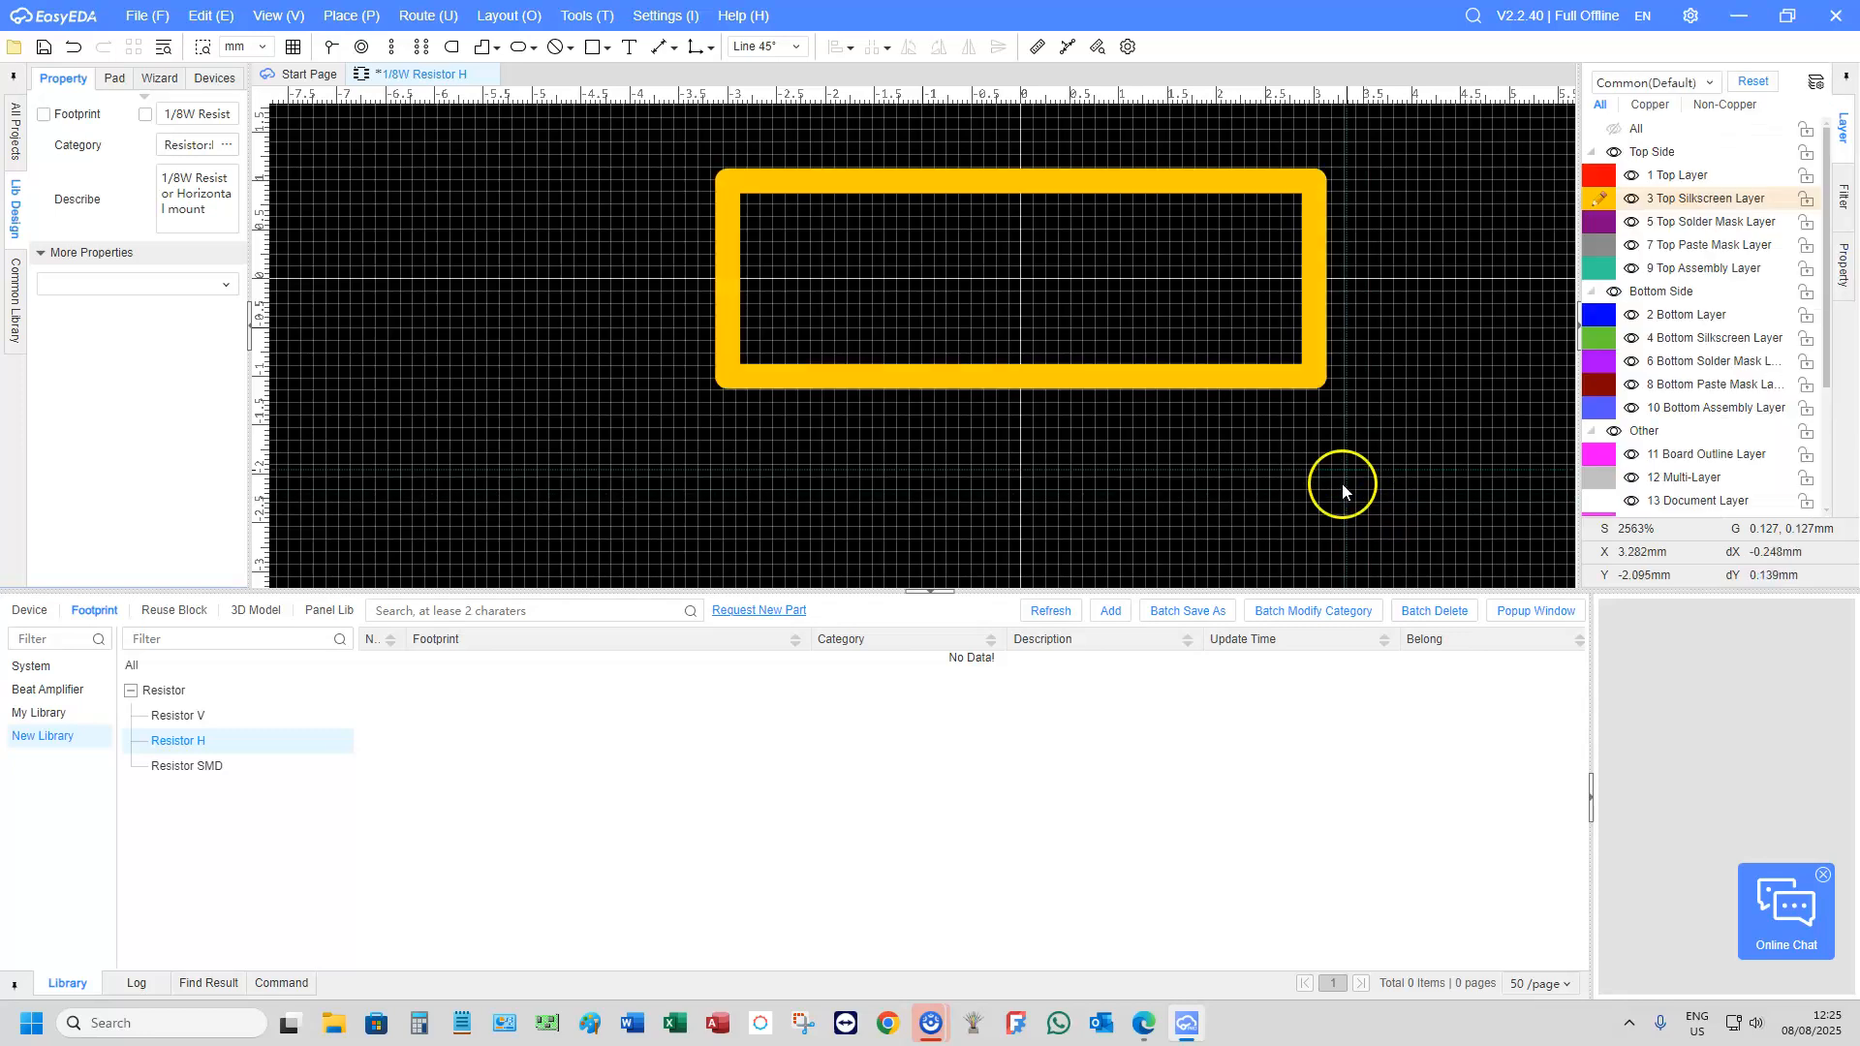
Place pads 1 and 2 outside the two ends of the body outline, at about X -4.8 mm and X 5 mm
scroll(994, 276, "down", 5)
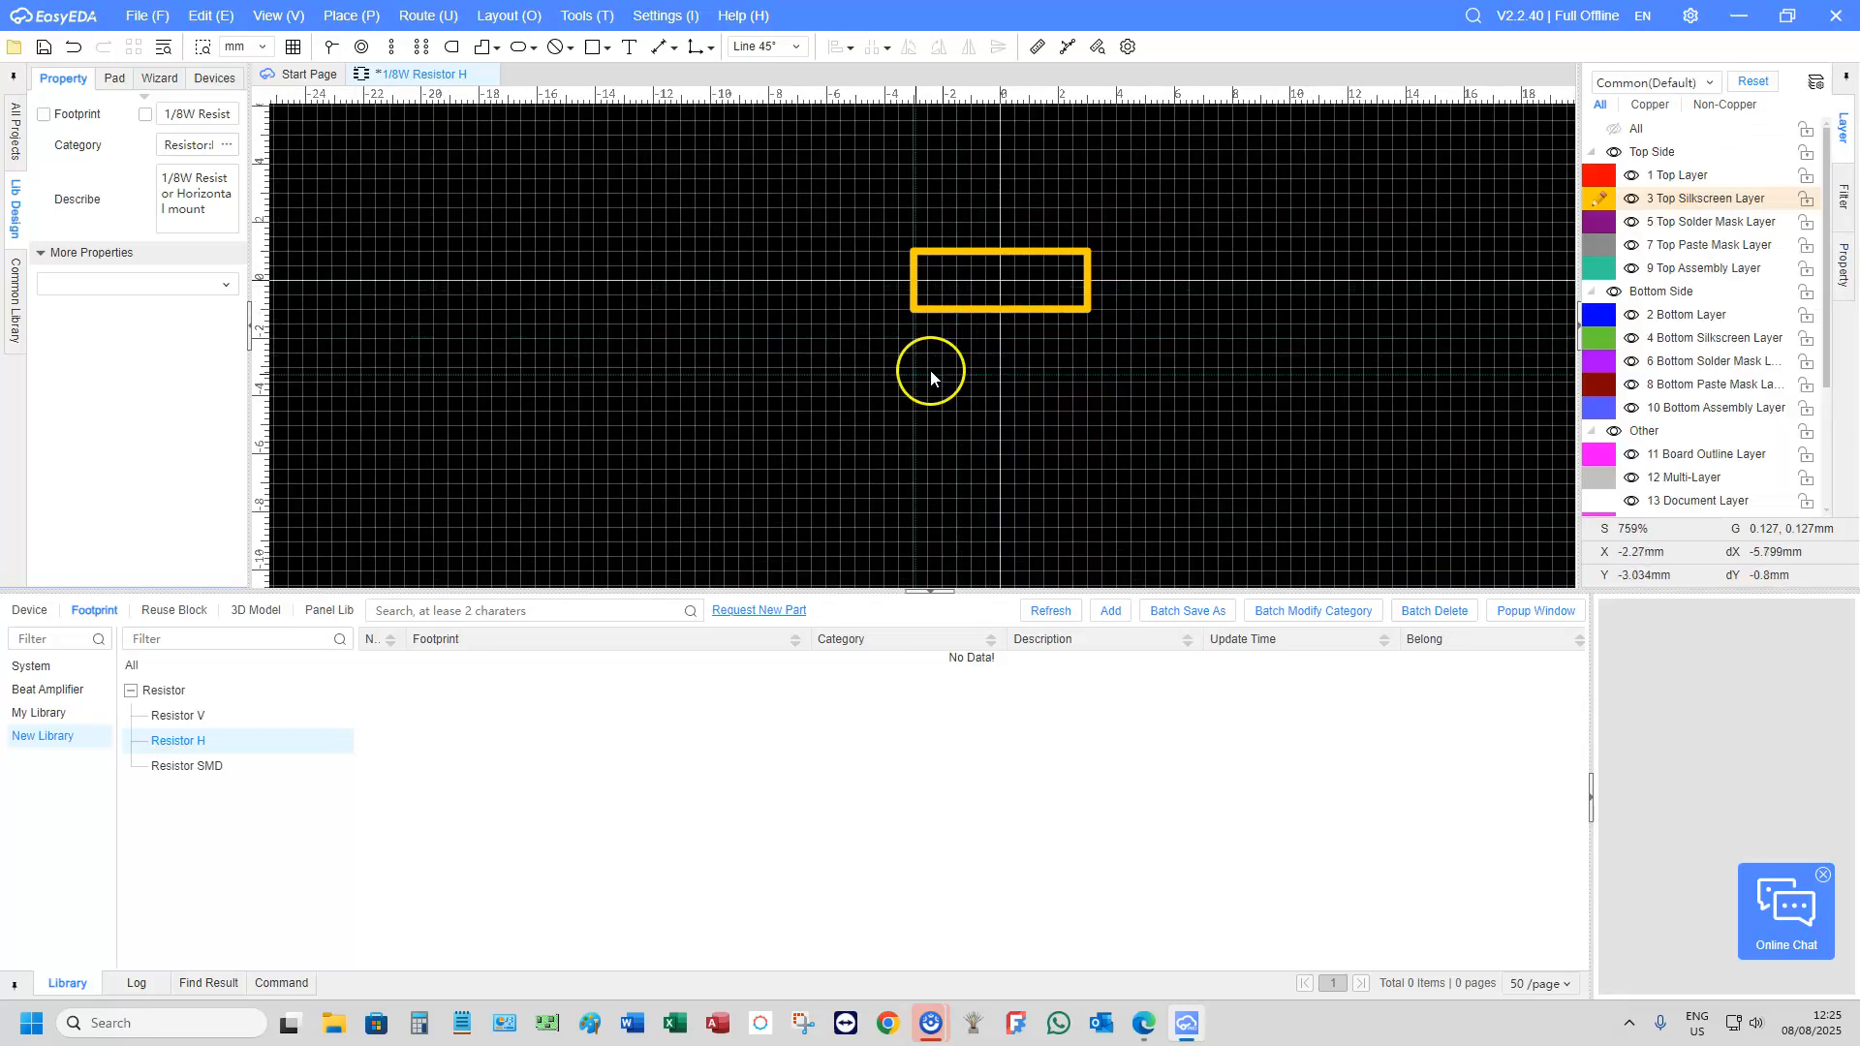
left_click(361, 47)
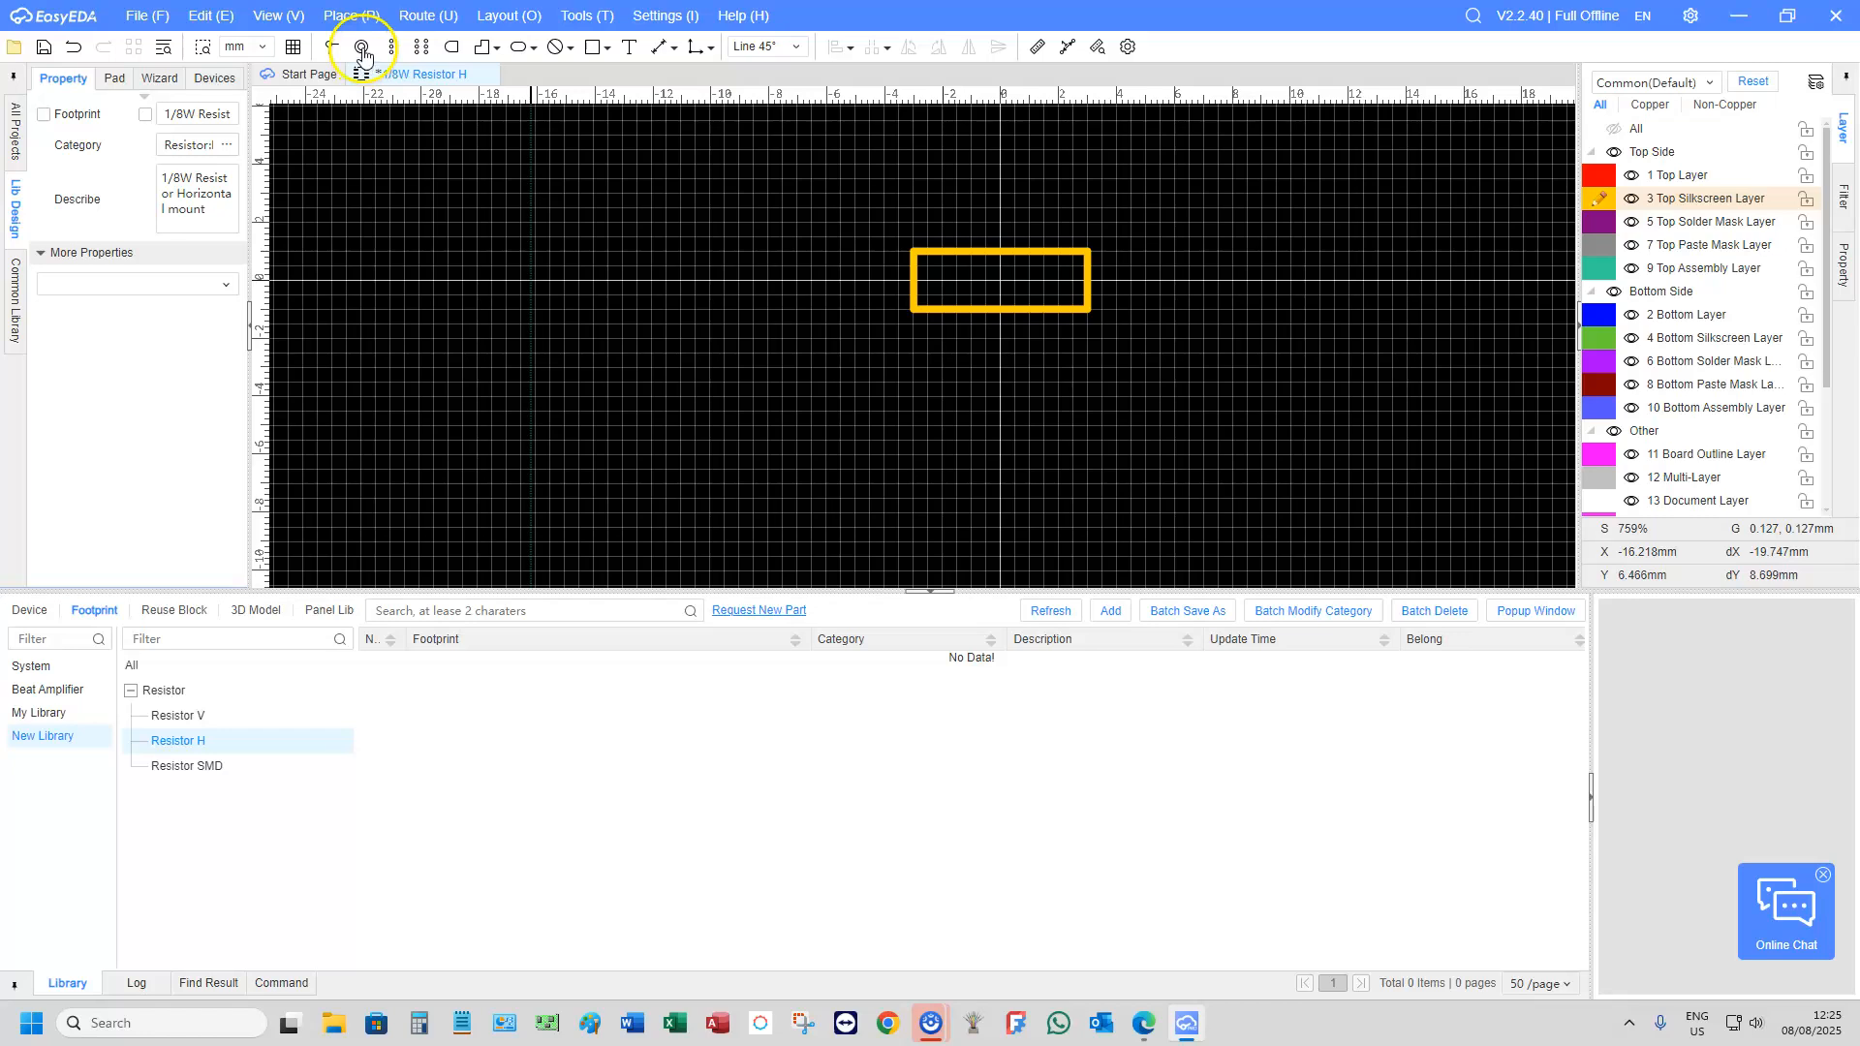
scroll(864, 237, "up", 5)
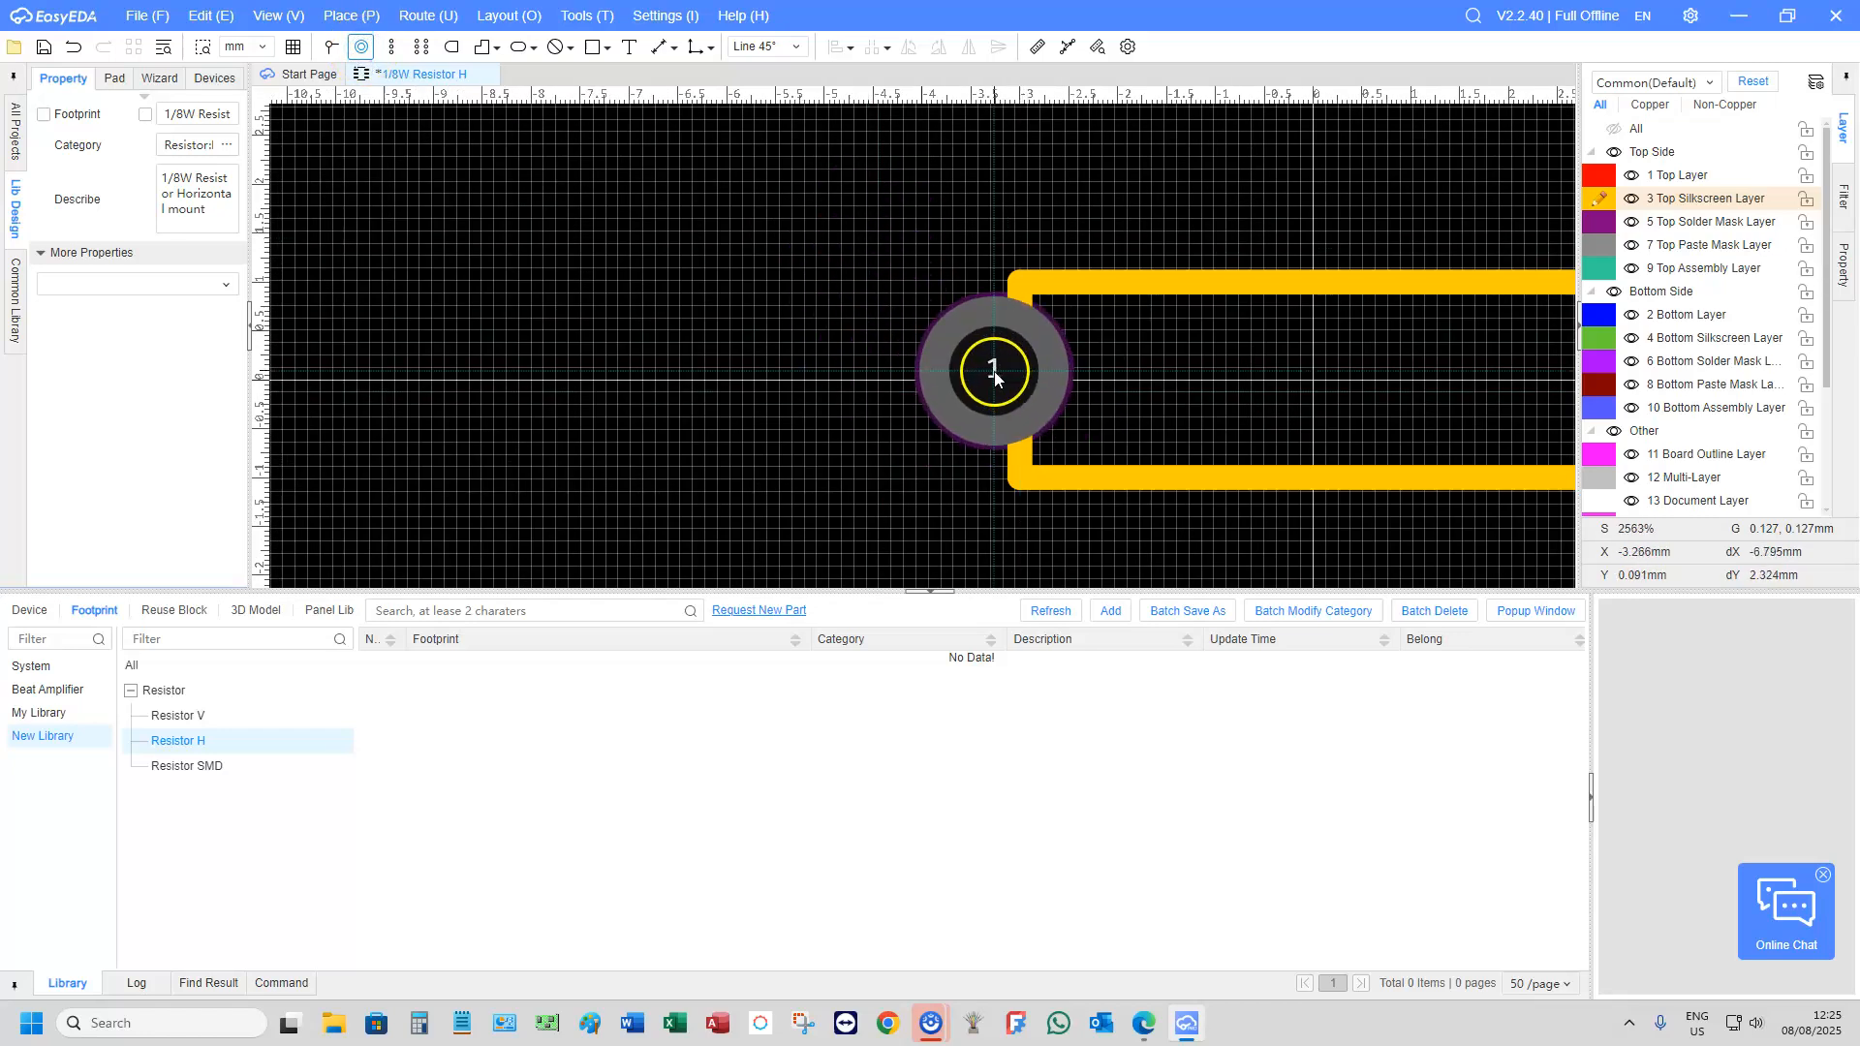
left_click(839, 378)
scroll(839, 378, "down", 8)
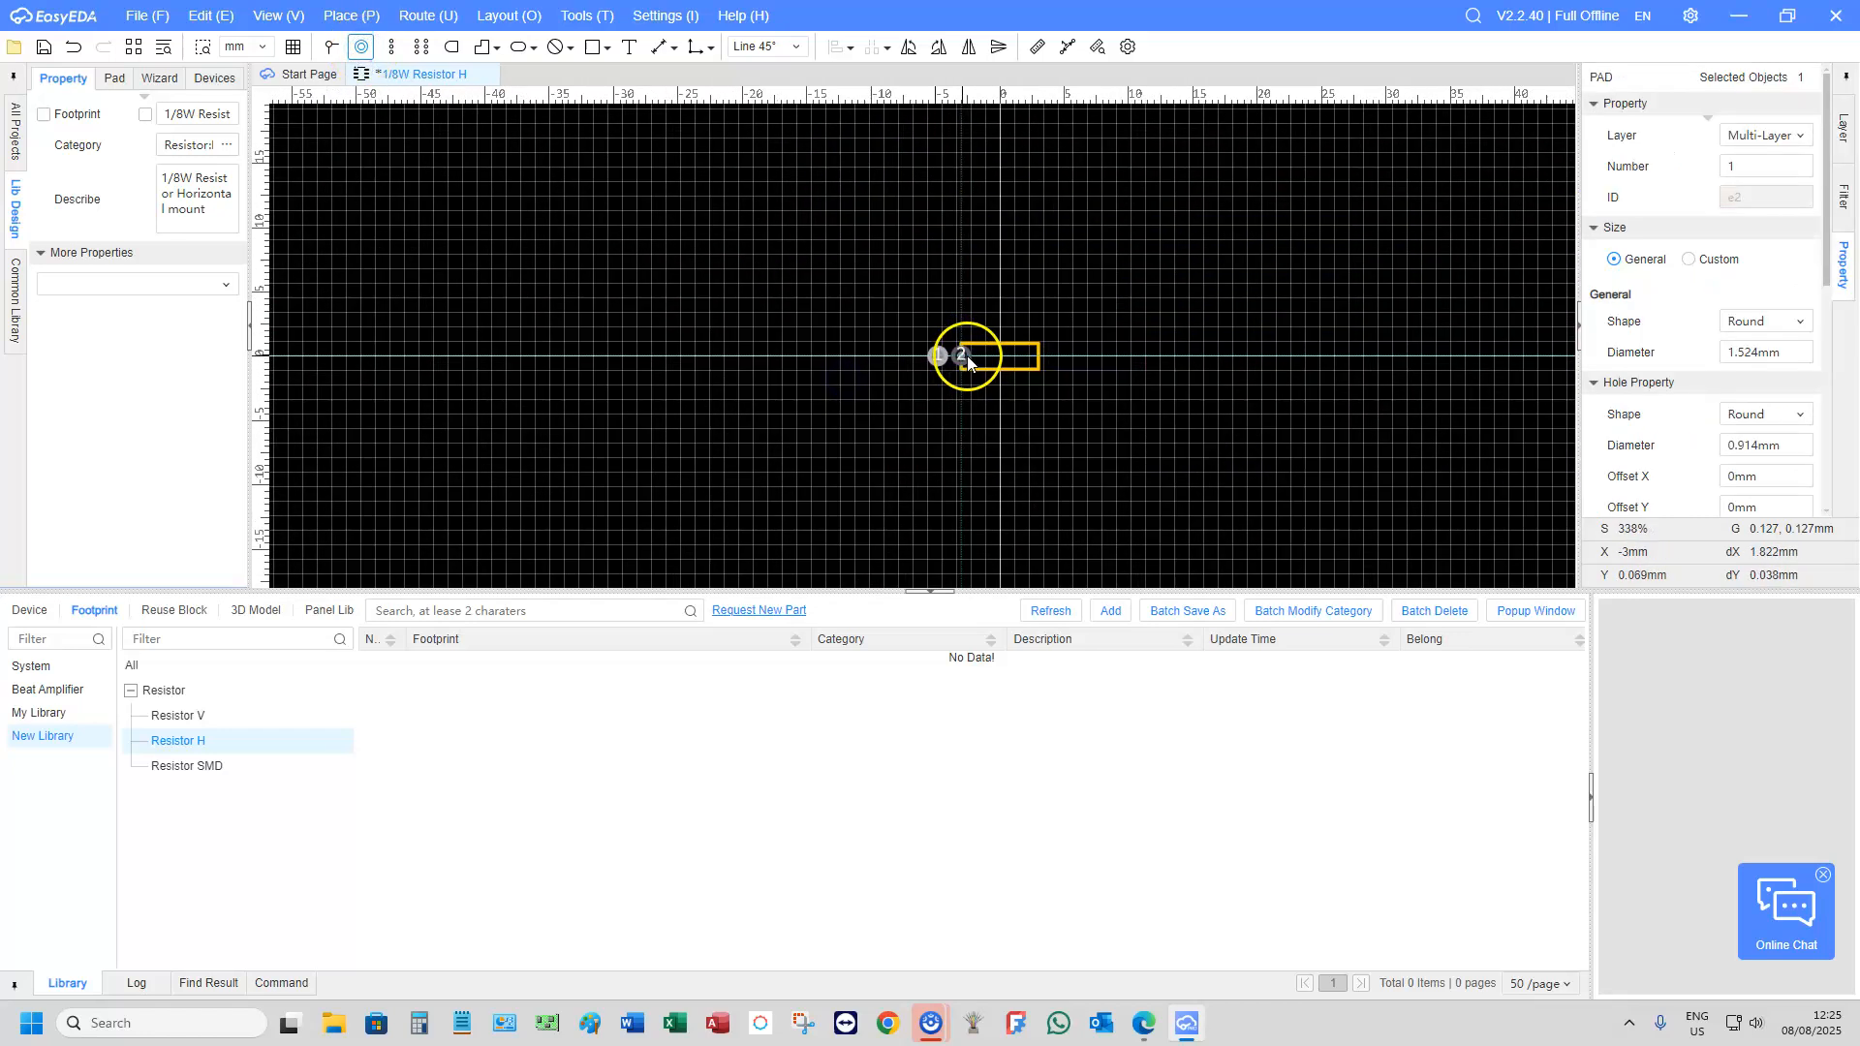
left_click(1065, 357)
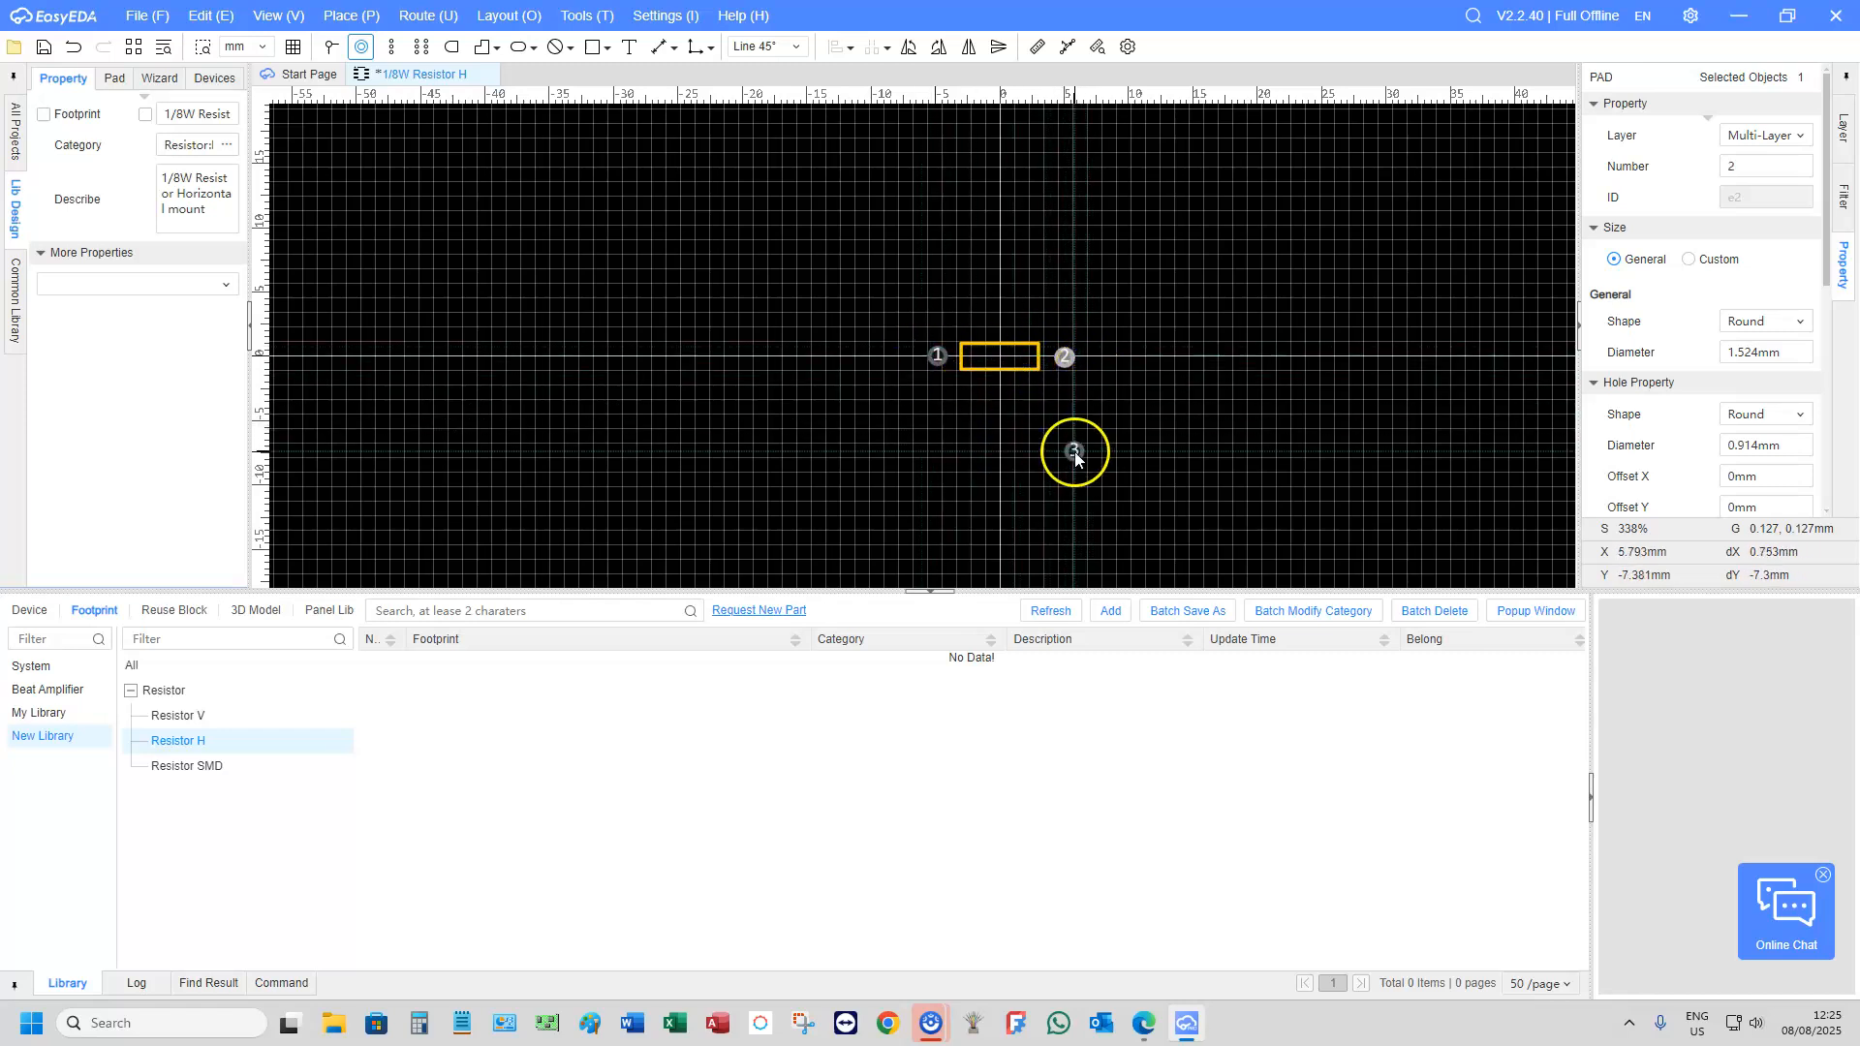
key("Escape")
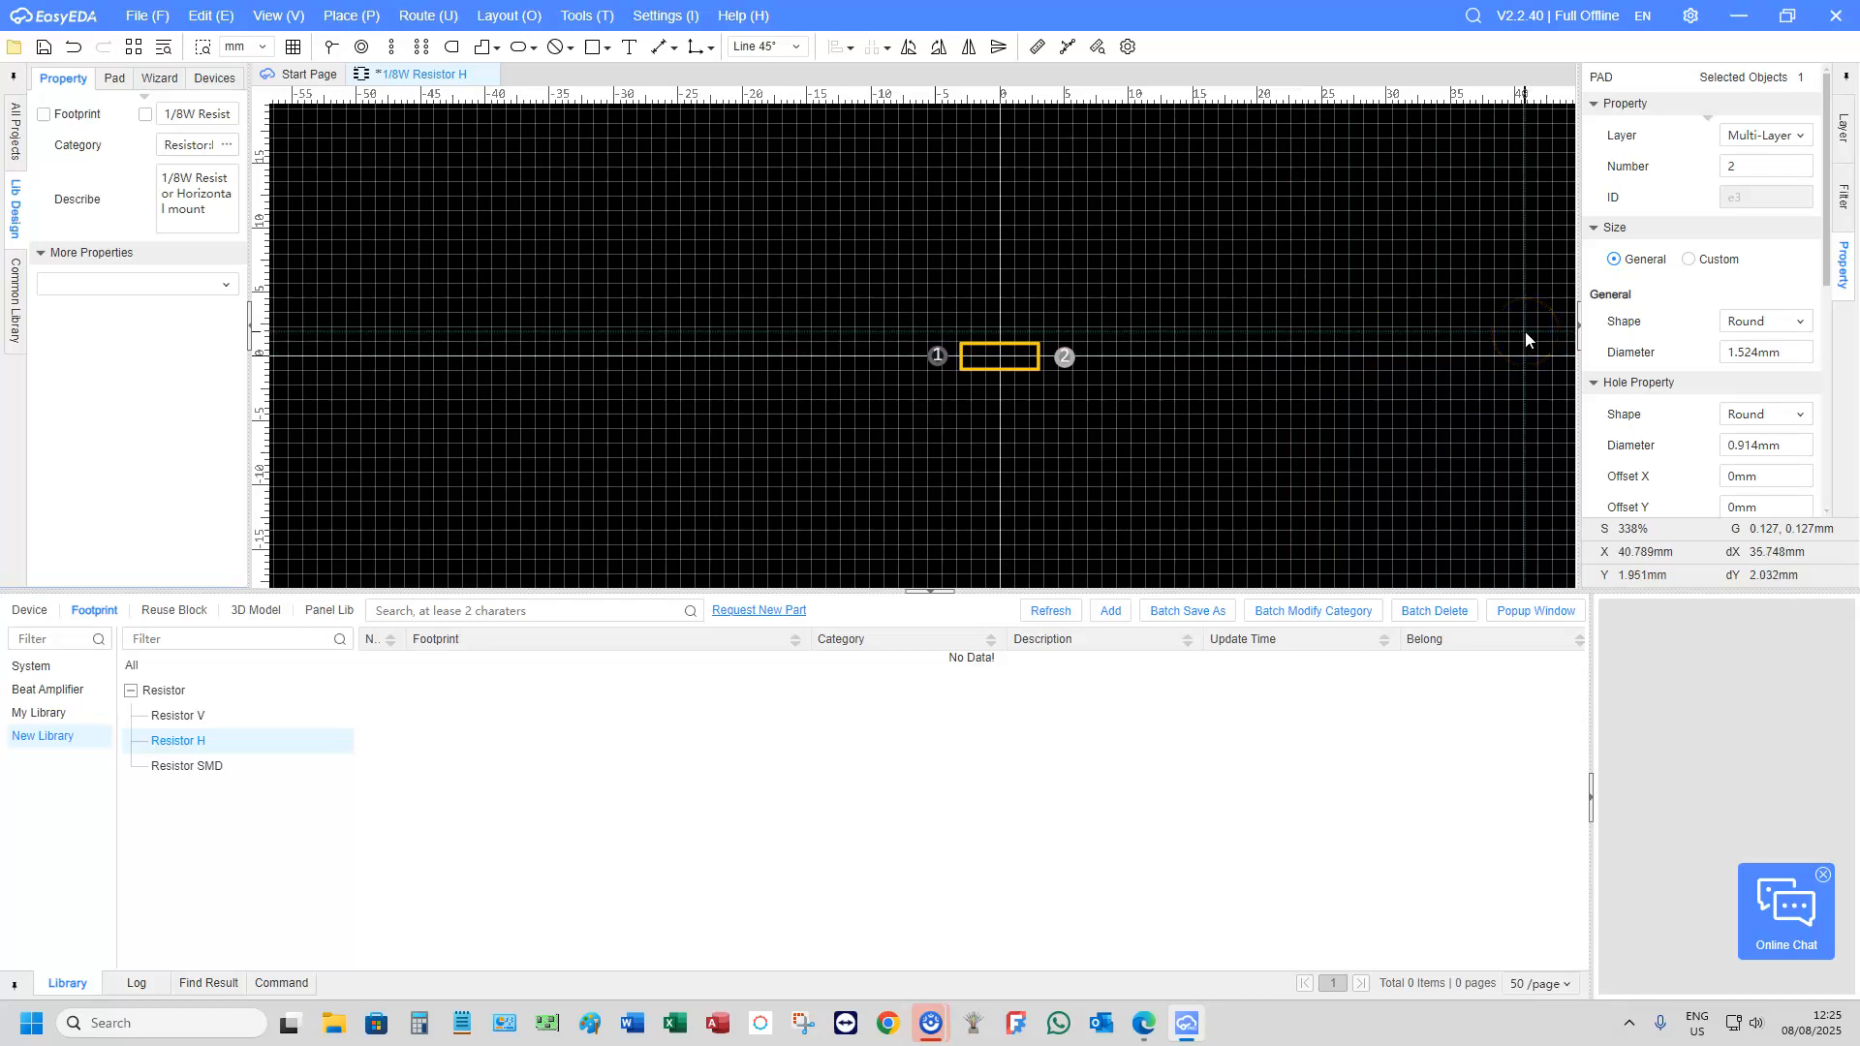
left_click(1259, 355)
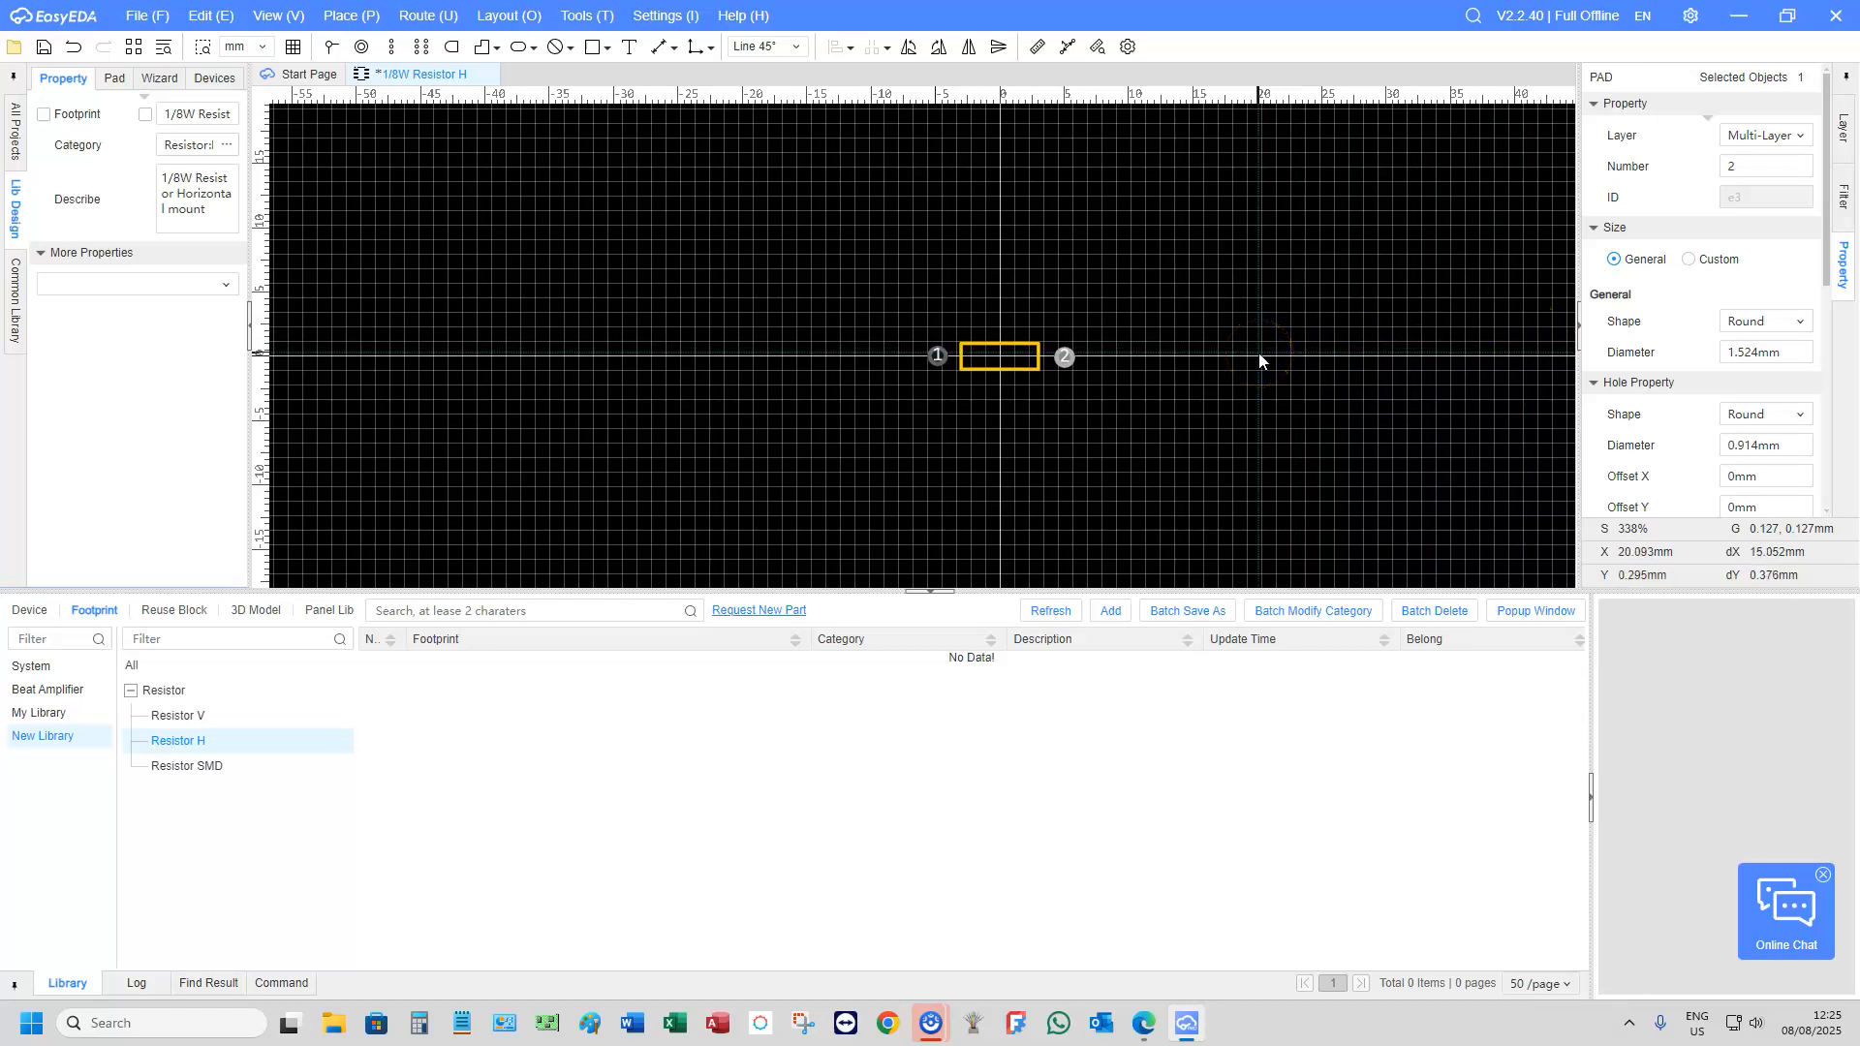
Set the outer diameter of pad 1 and of pad 2 to 1.75 mm
left_click(937, 358)
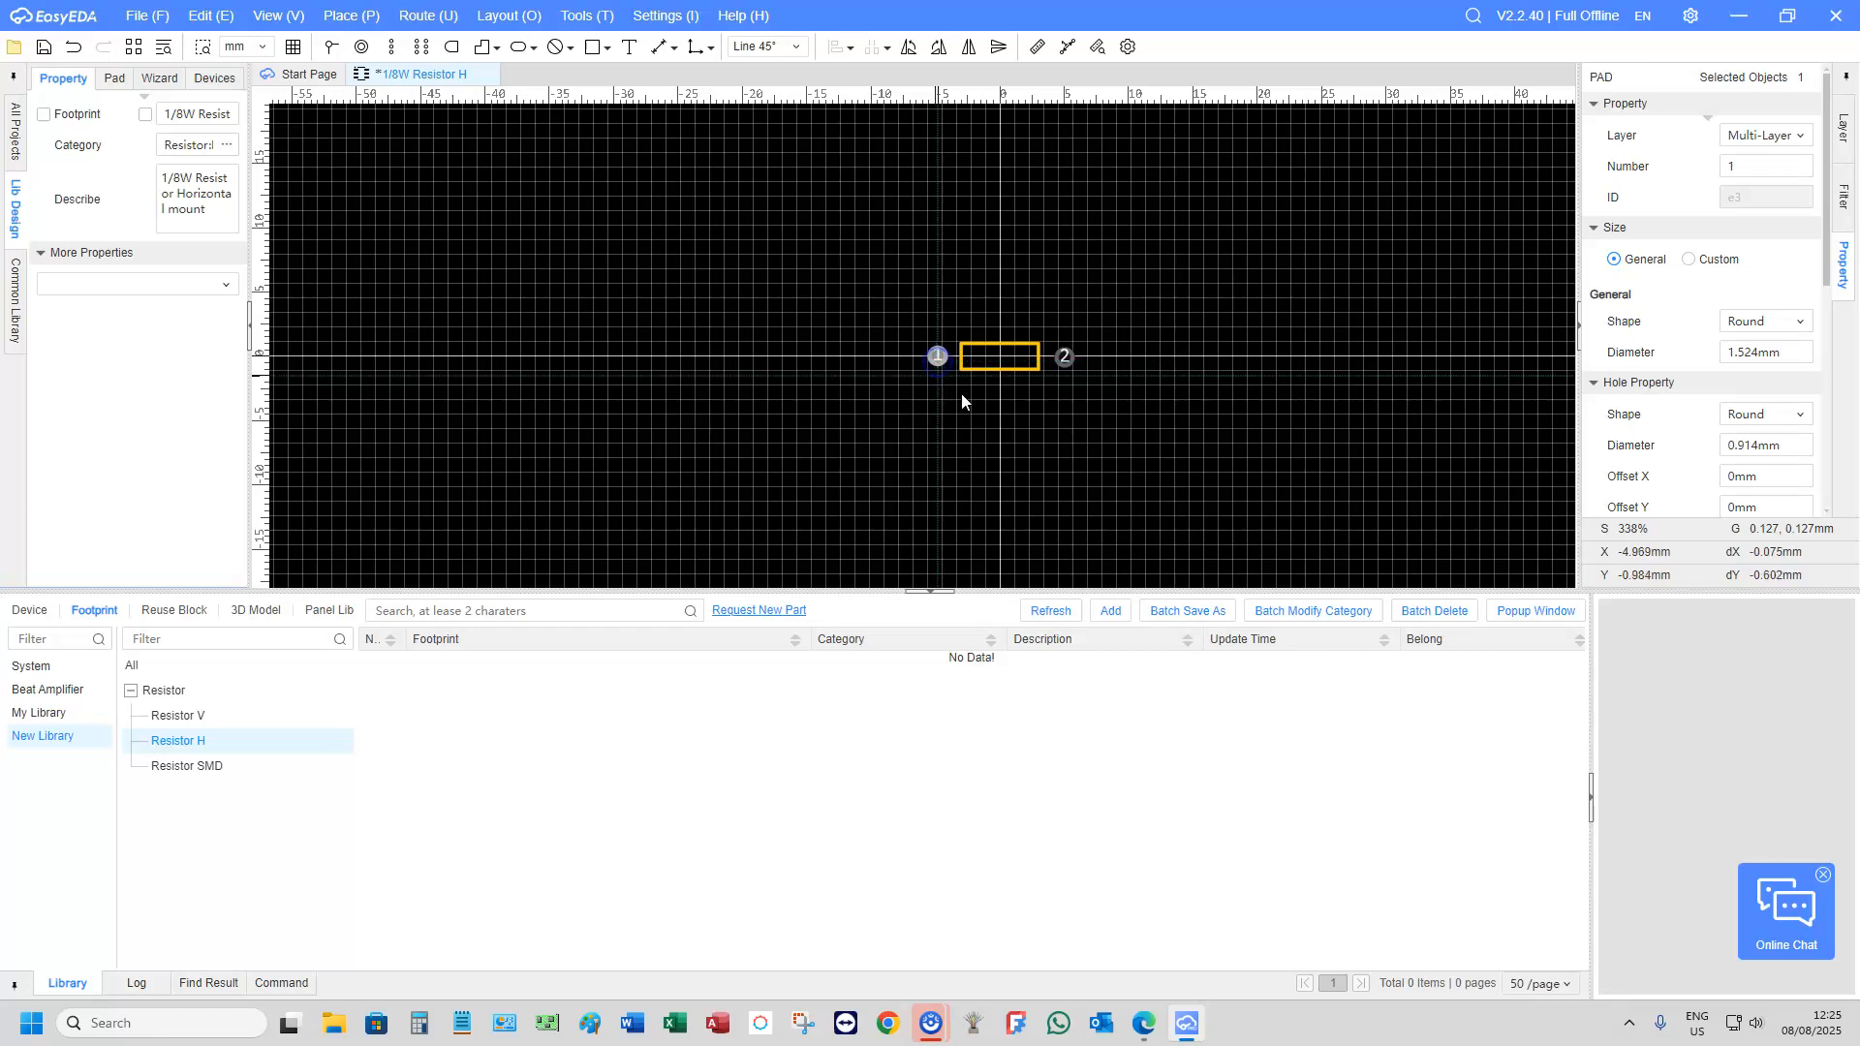
scroll(1647, 387, "down", 4)
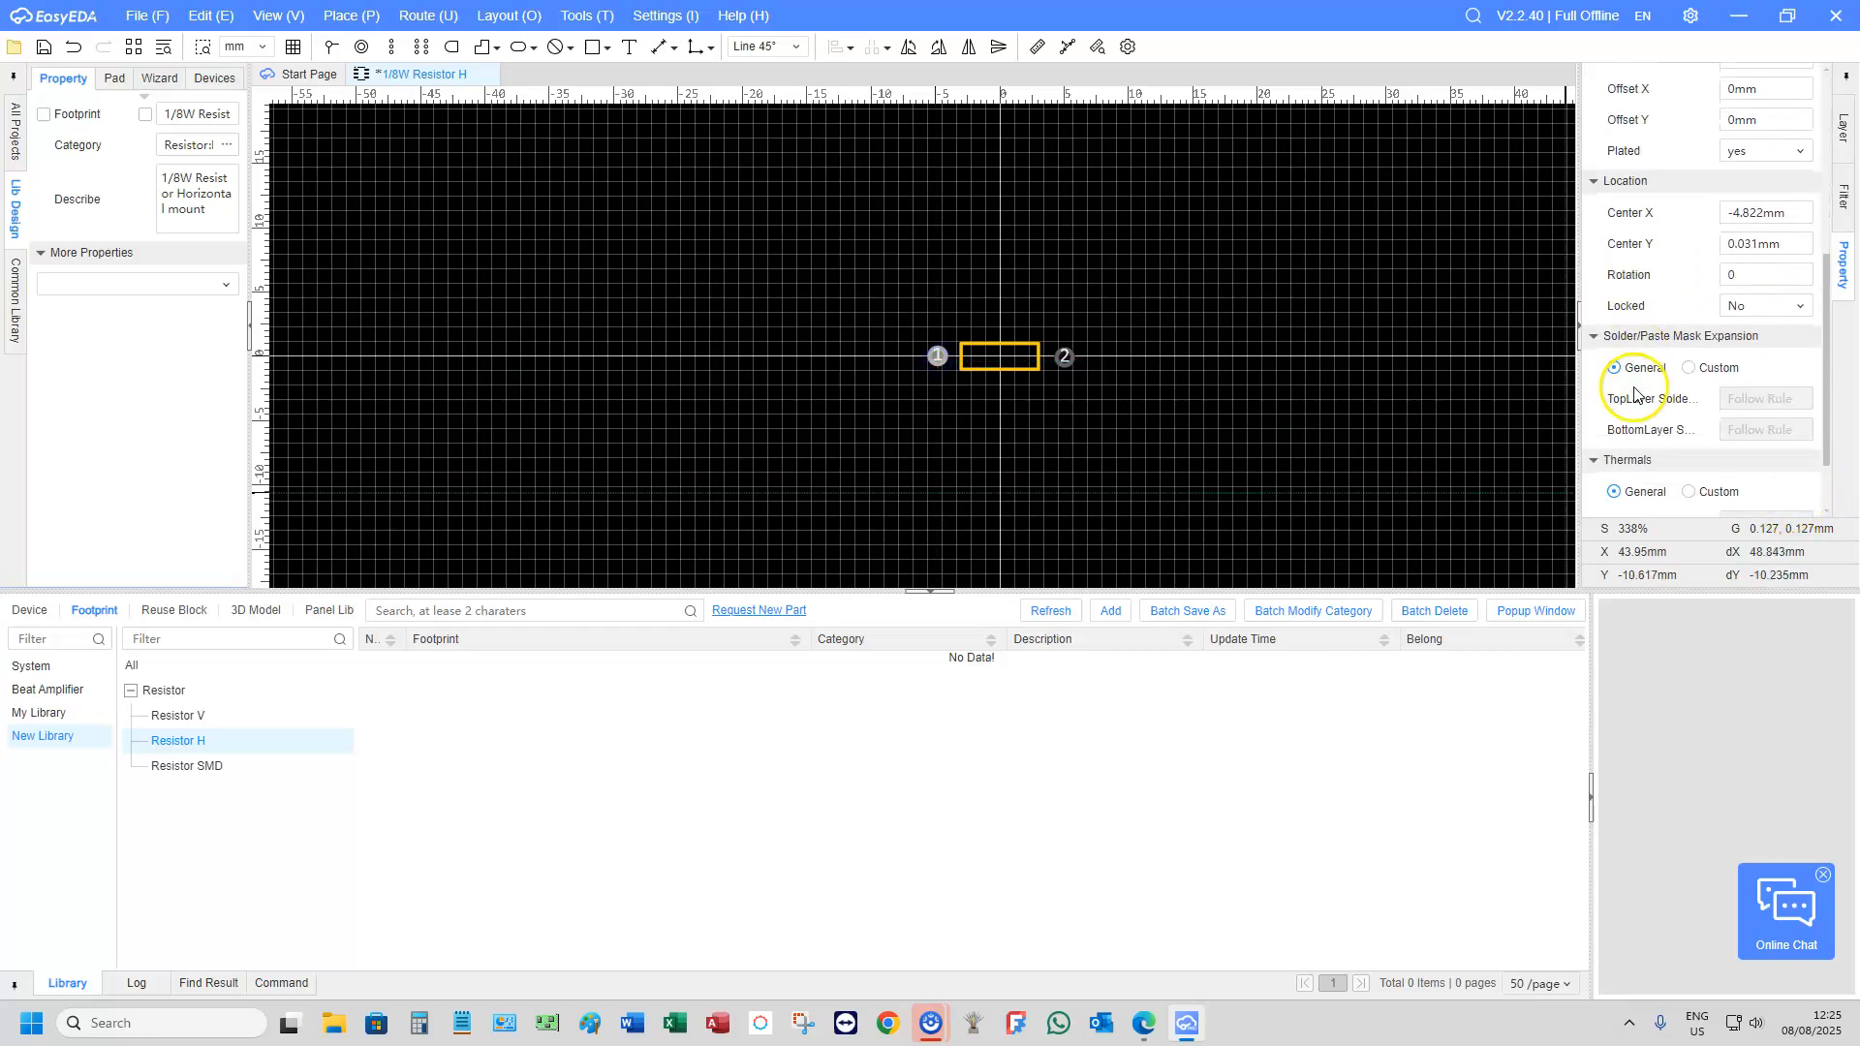
scroll(1637, 373, "up", 3)
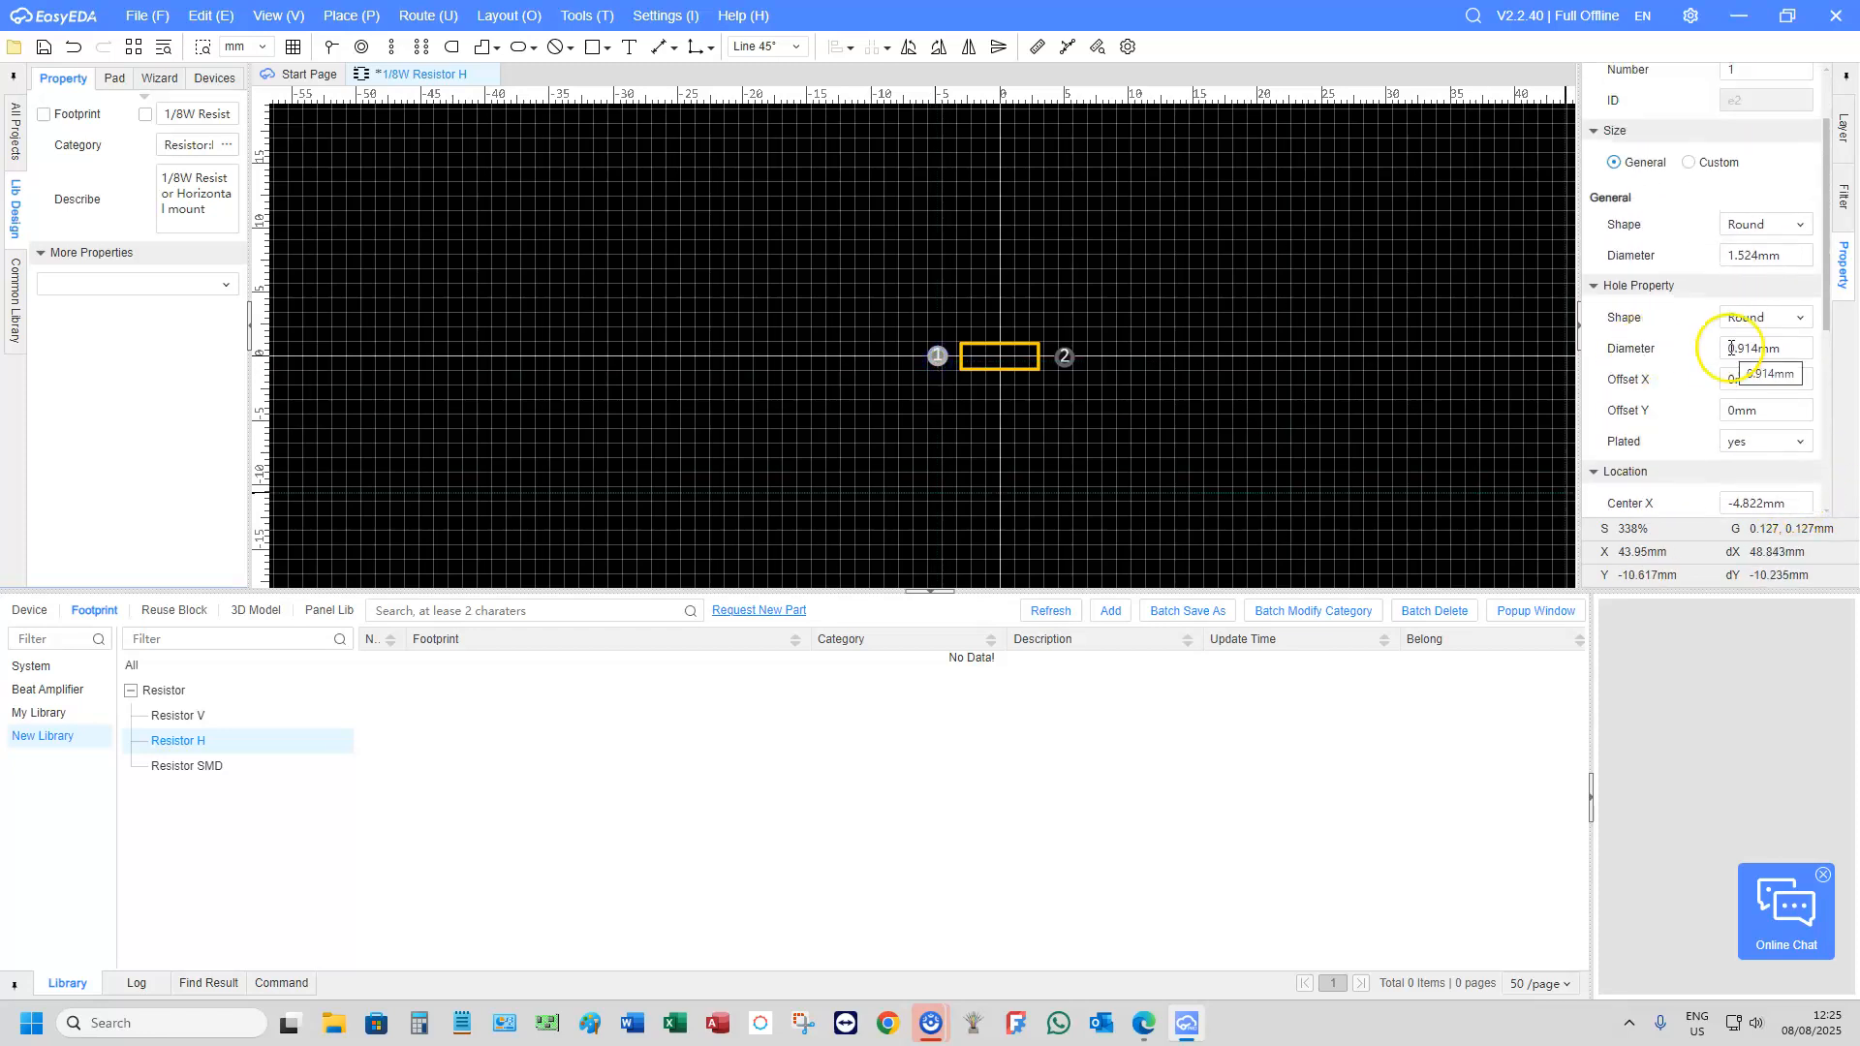
left_click_drag(1793, 254, 1697, 261)
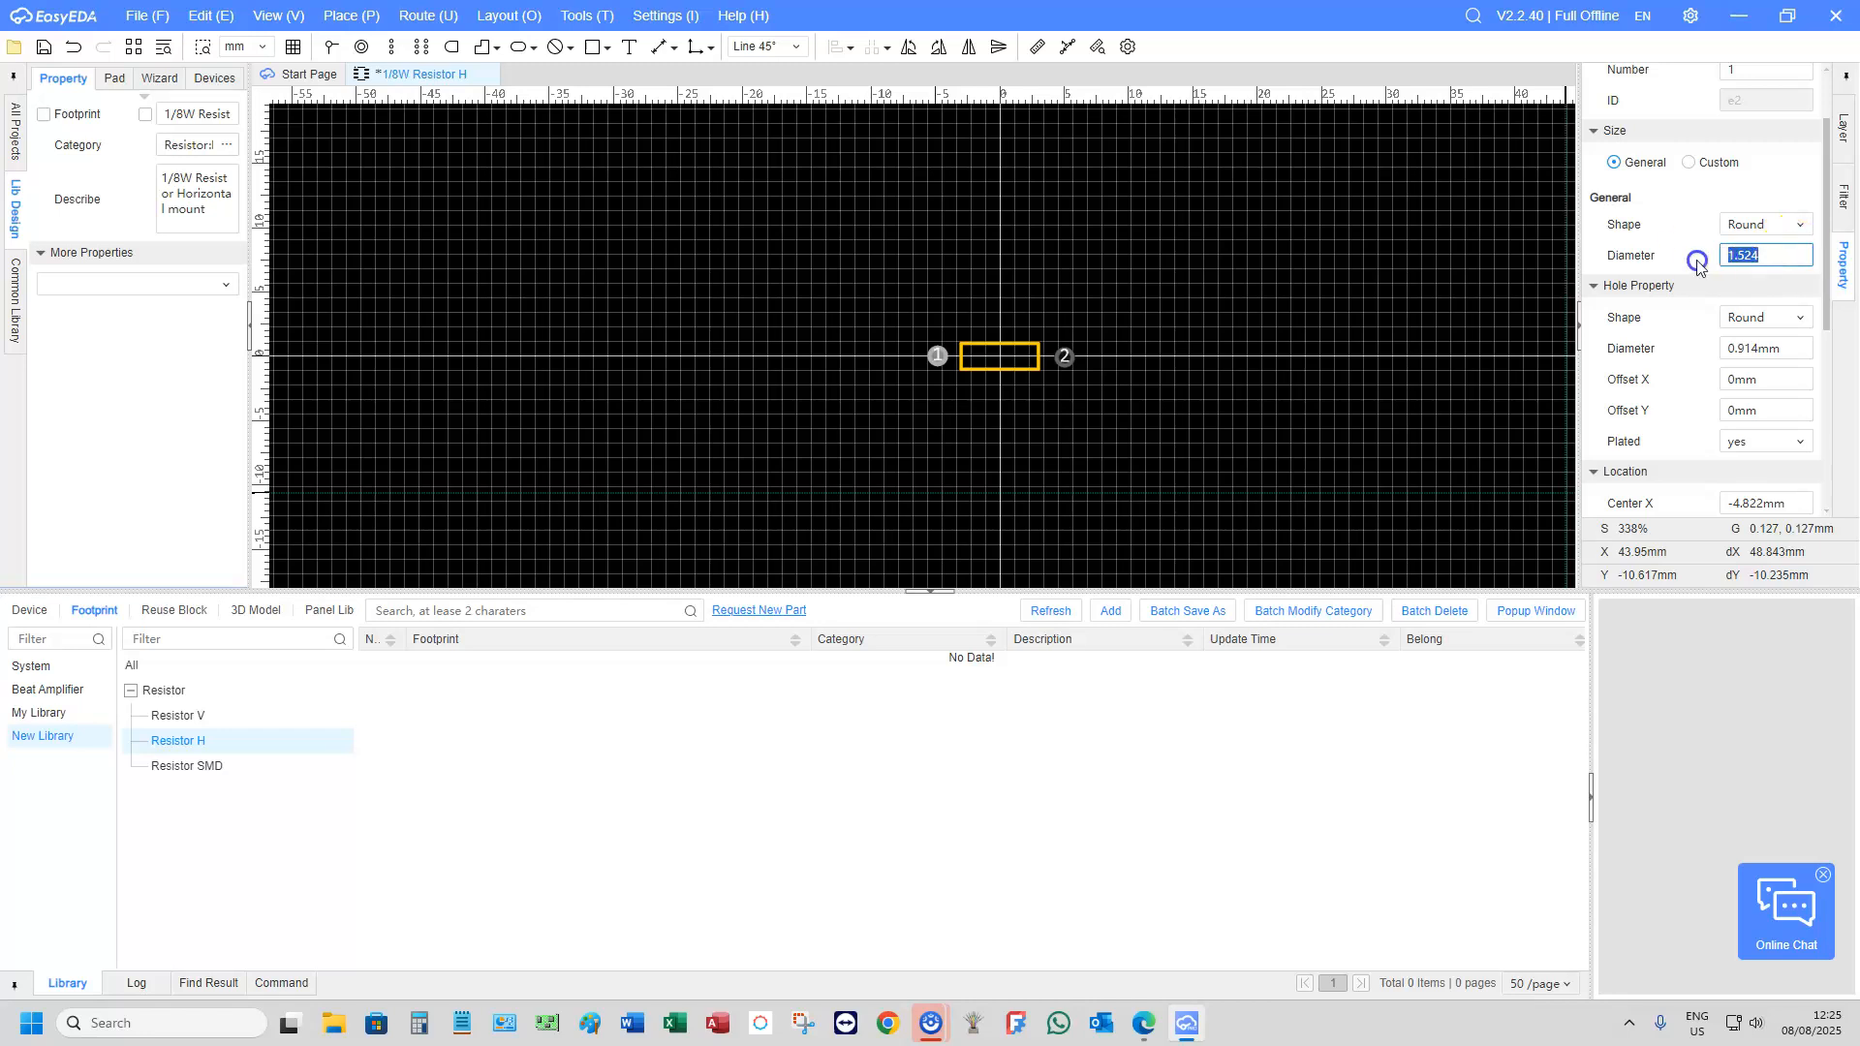
type("1.75")
key("Return")
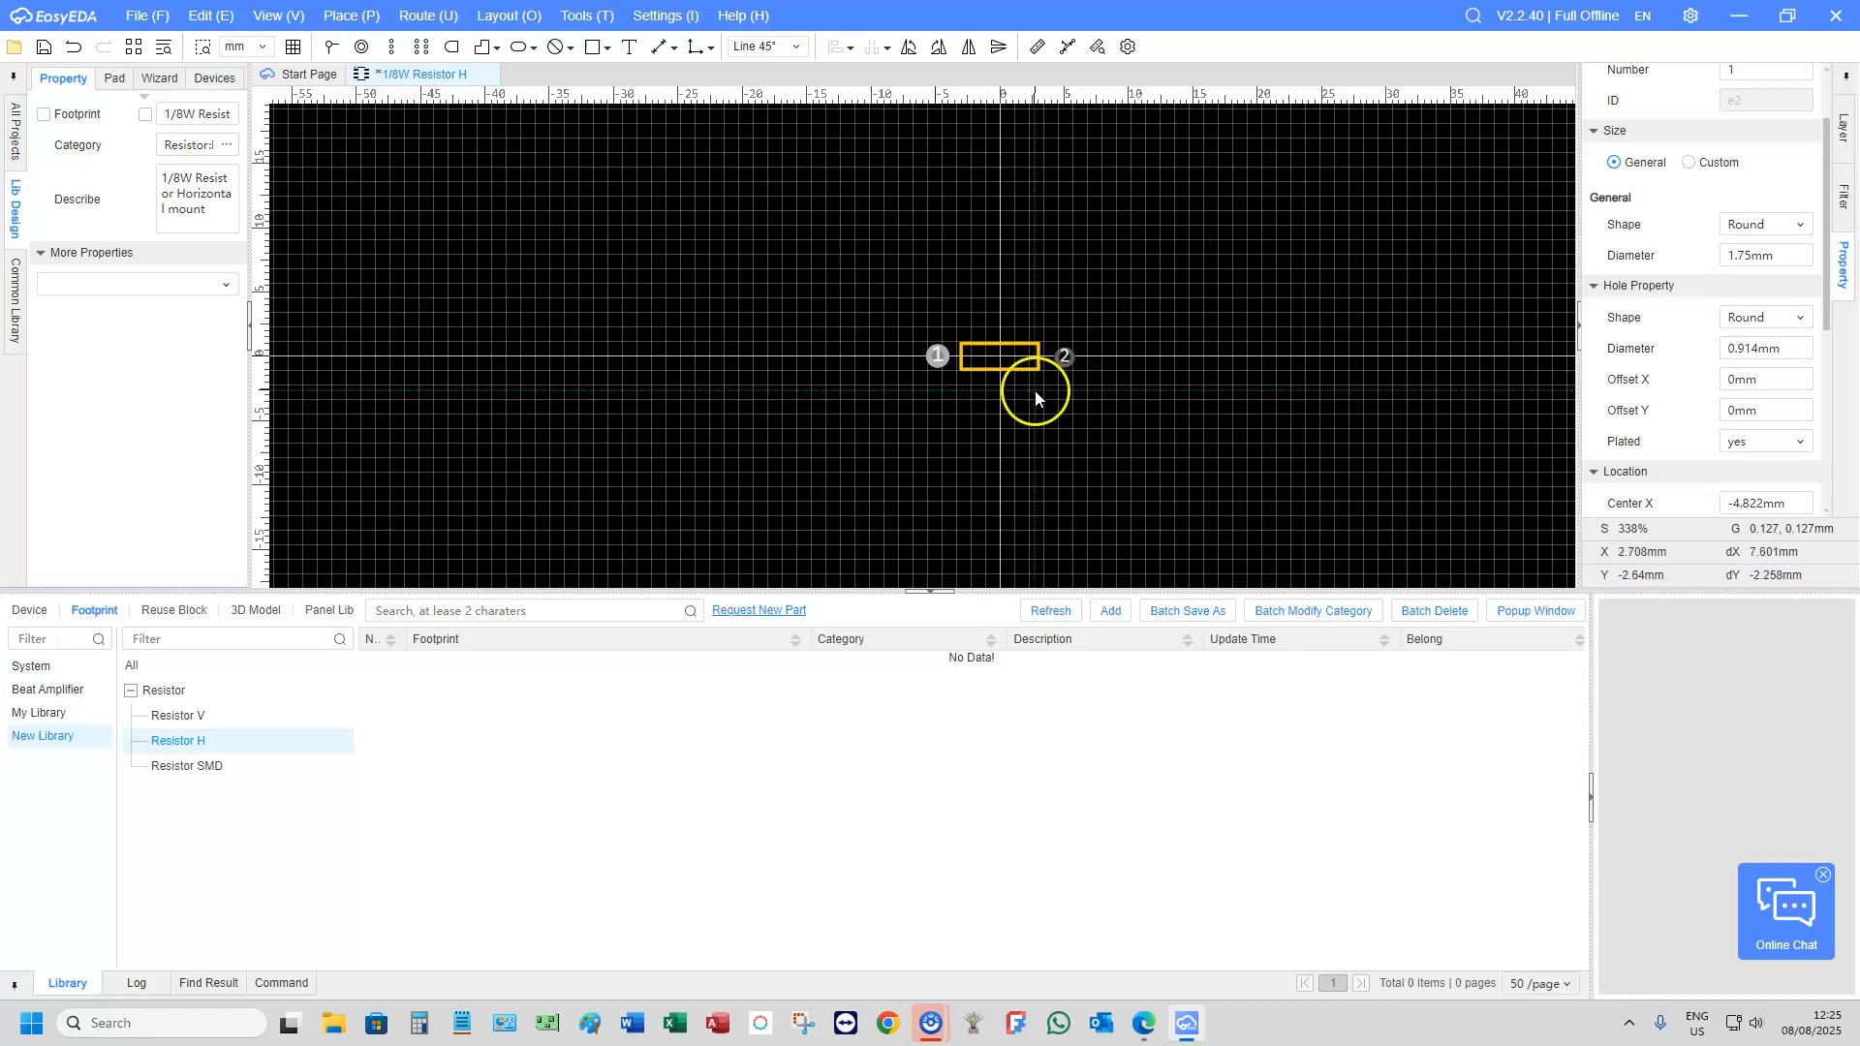
left_click(1062, 372)
left_click(1758, 258)
left_click_drag(1795, 254, 1709, 250)
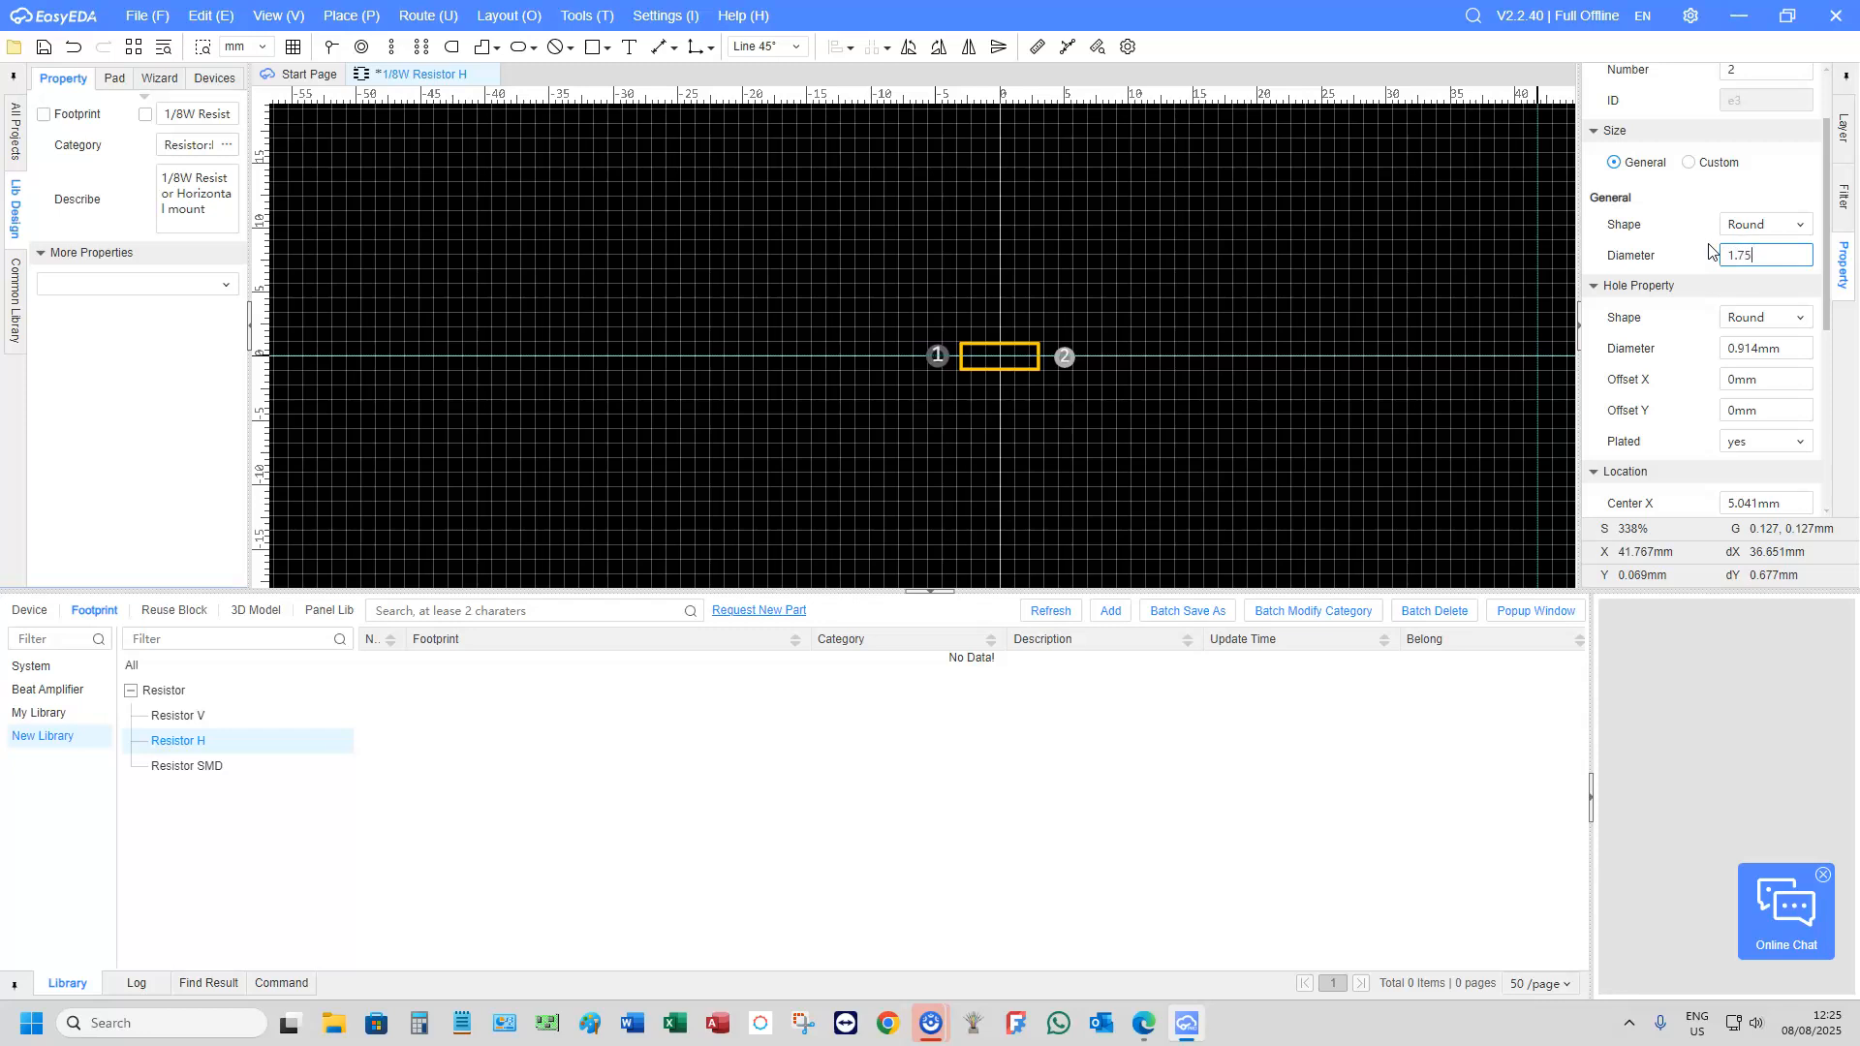
key("Return")
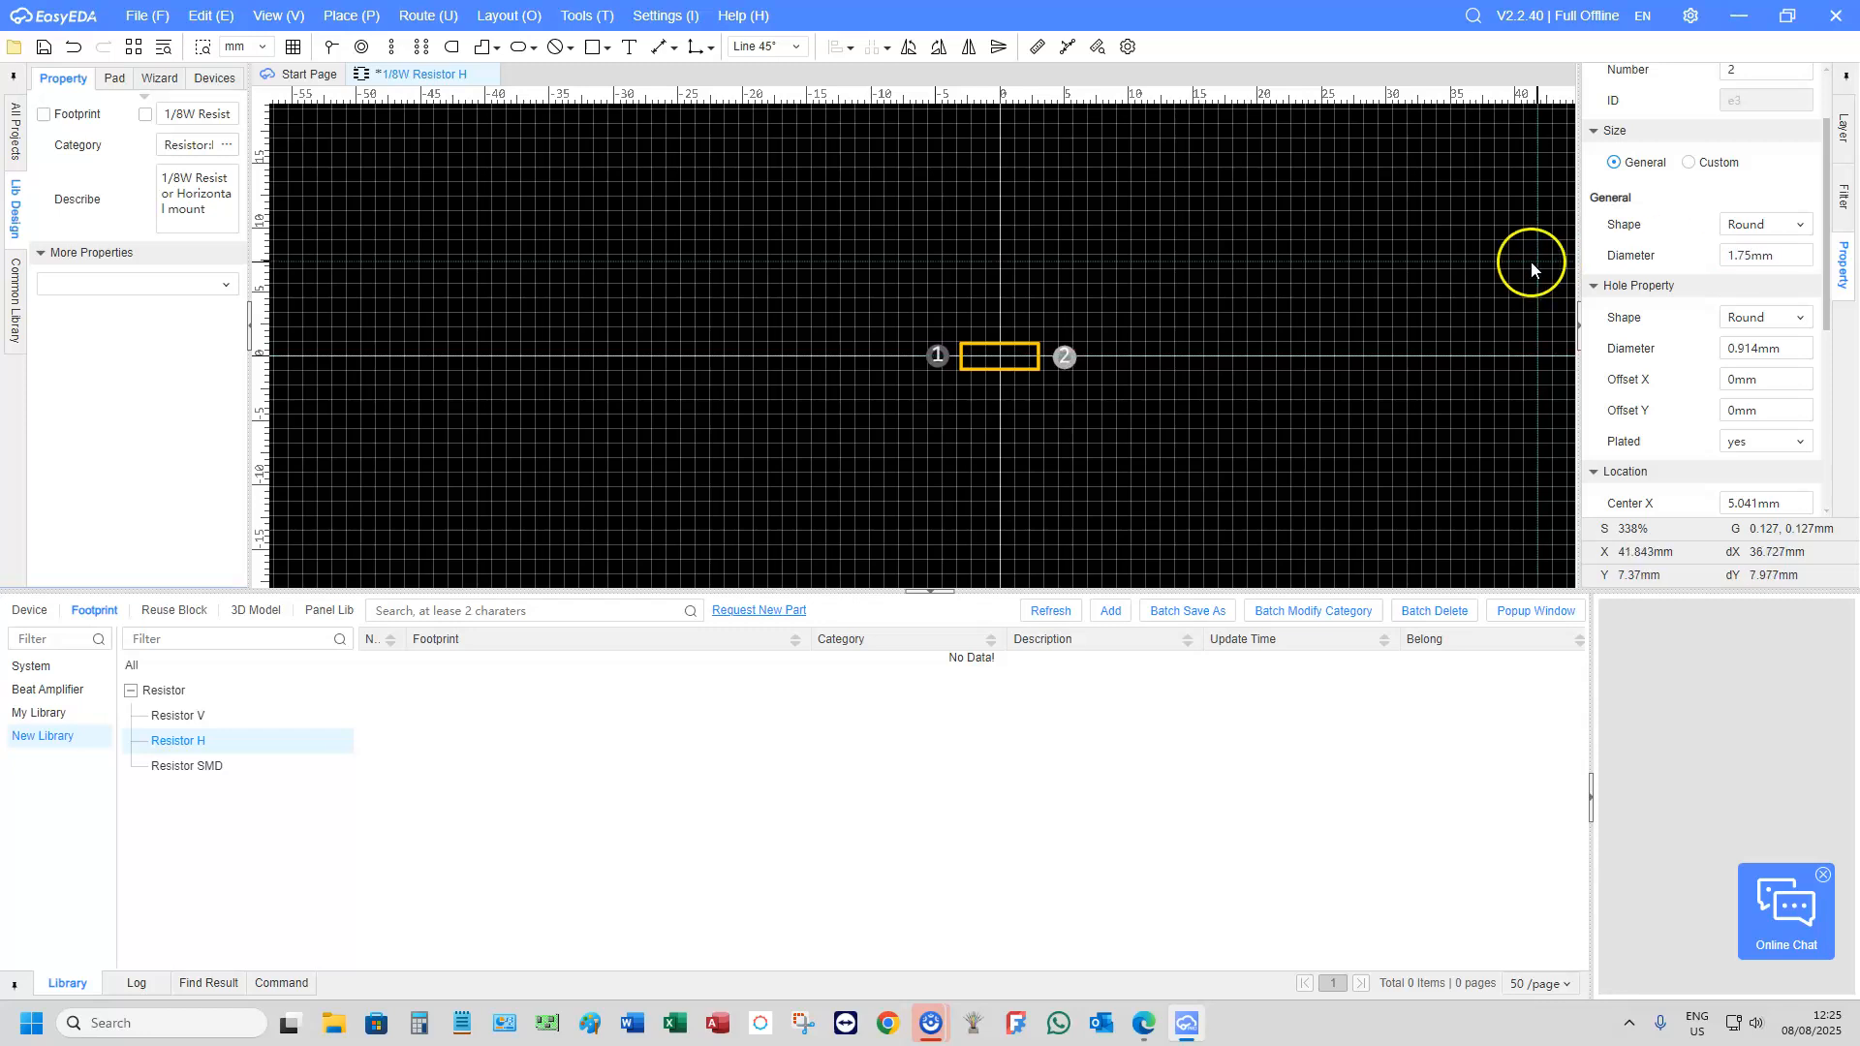
Set the hole diameter of both pads together to 0.75 mm
left_click(936, 364)
left_click(1064, 357, "ctrl")
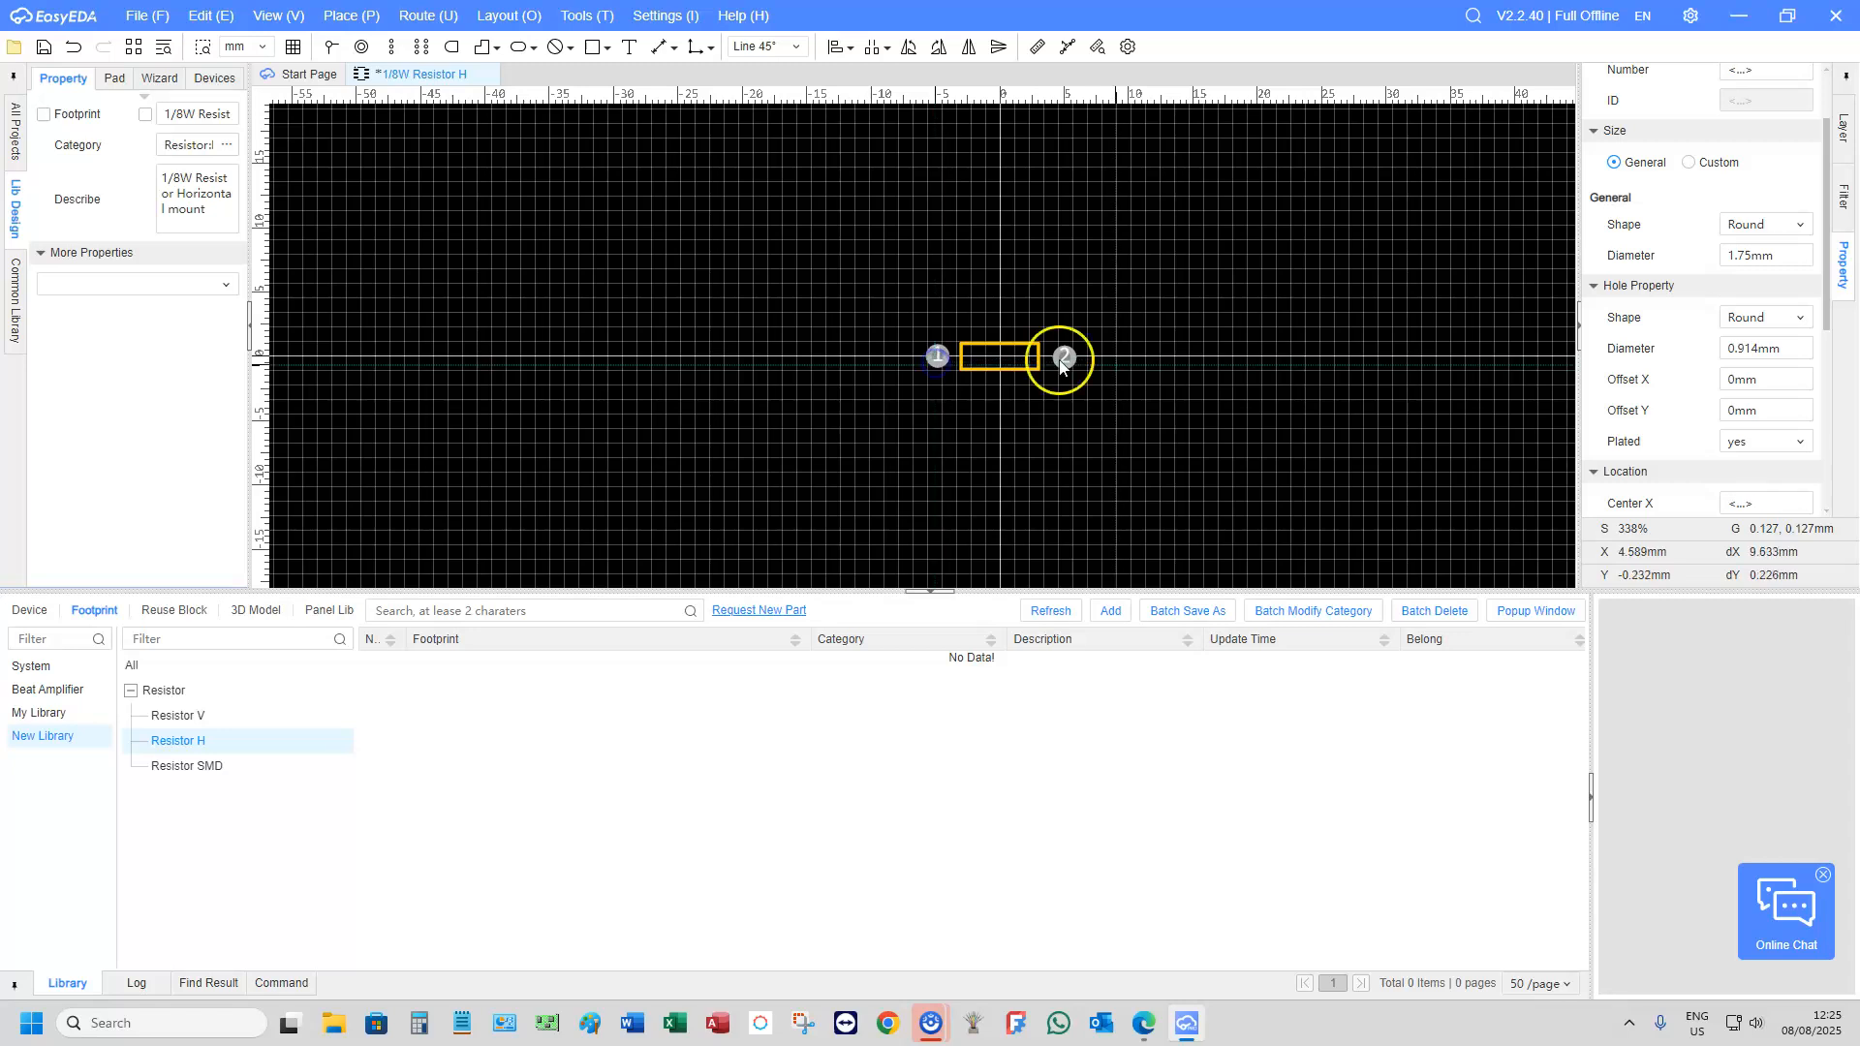
left_click(1792, 348)
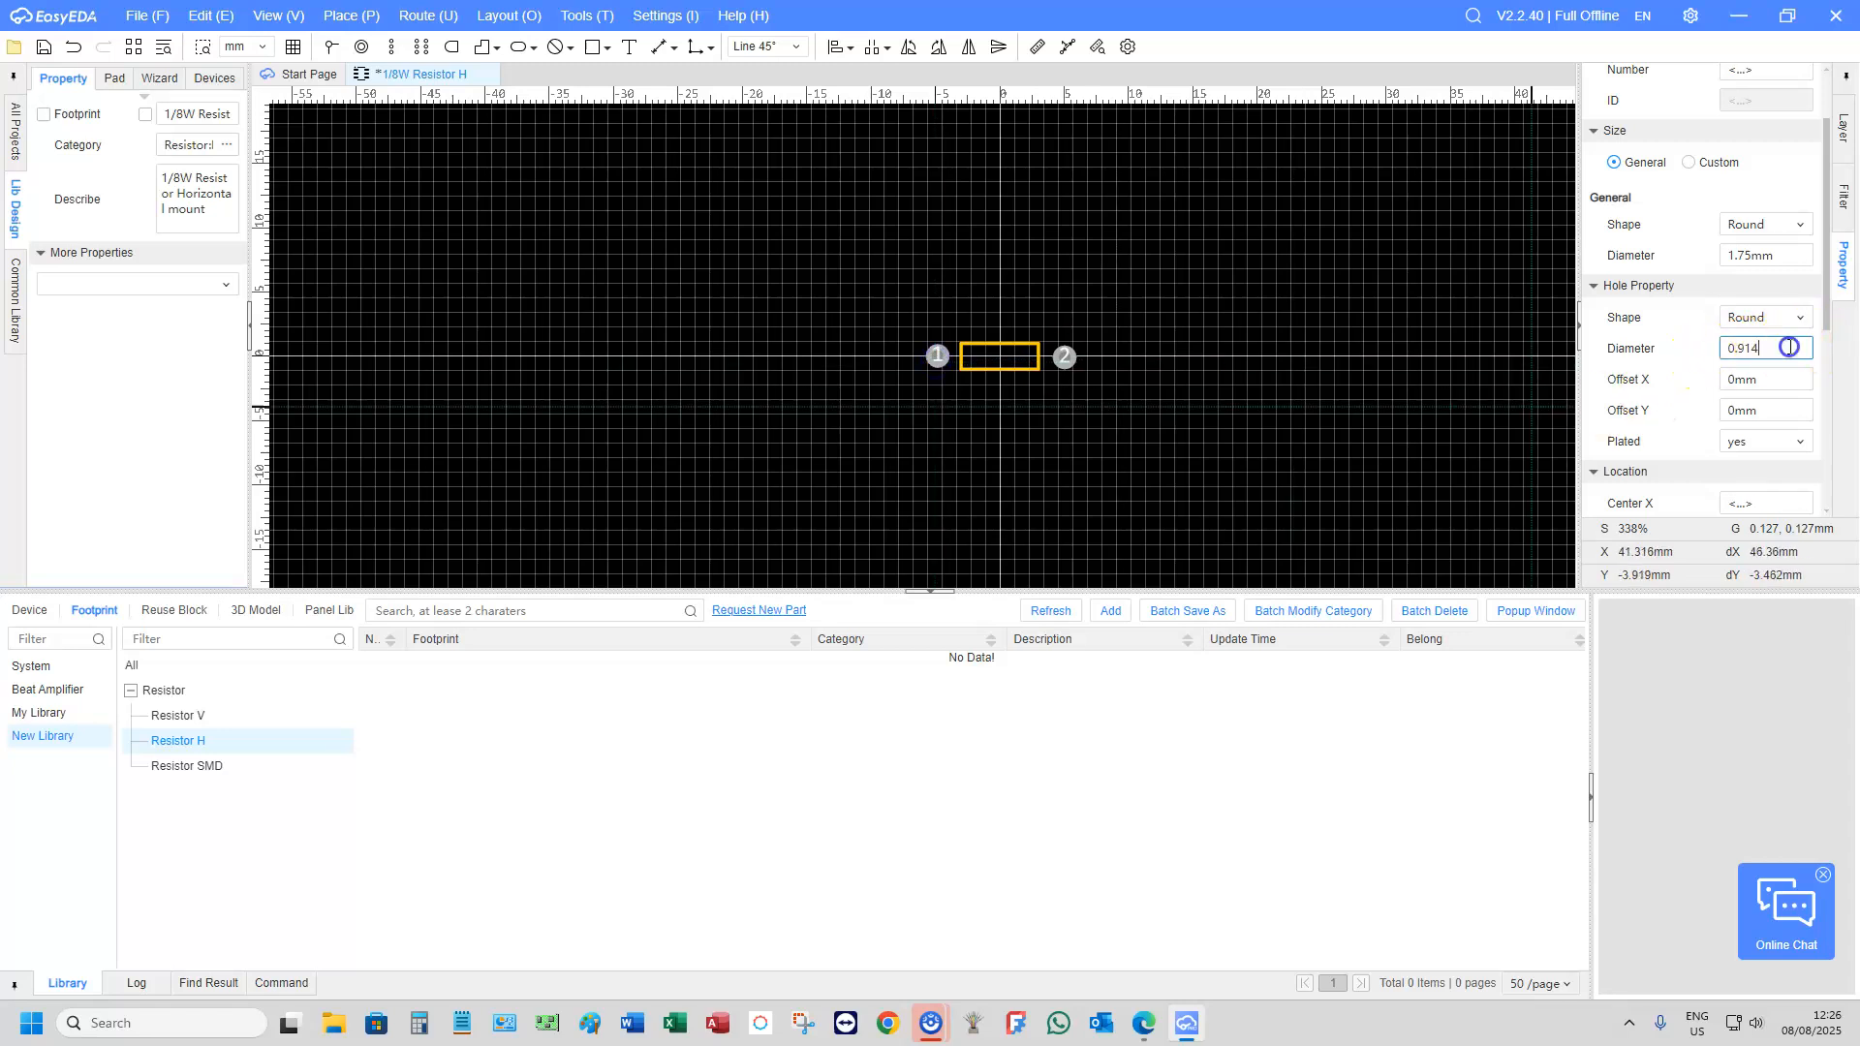
type("0.75")
key("Return")
left_click(932, 393)
Adjust the Center X of pad 1 to position it precisely beside the body outline
left_click(938, 360)
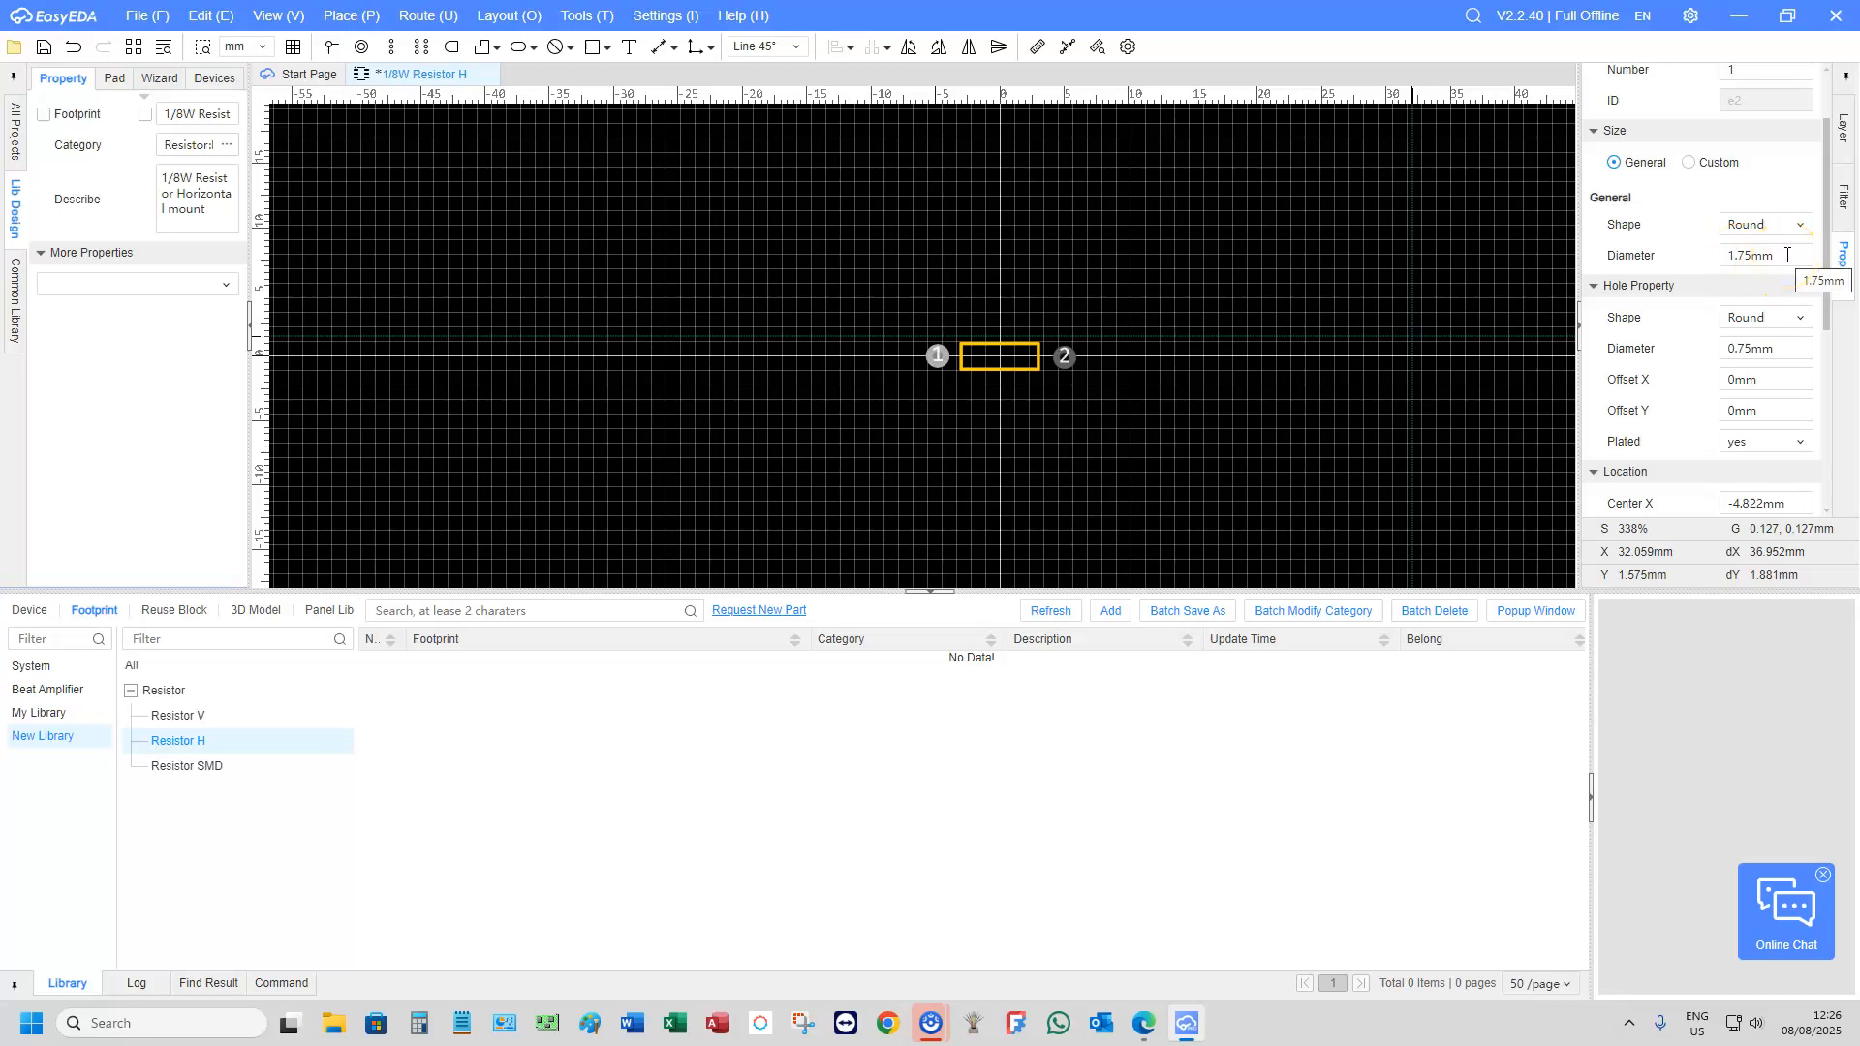
scroll(1763, 359, "down", 3)
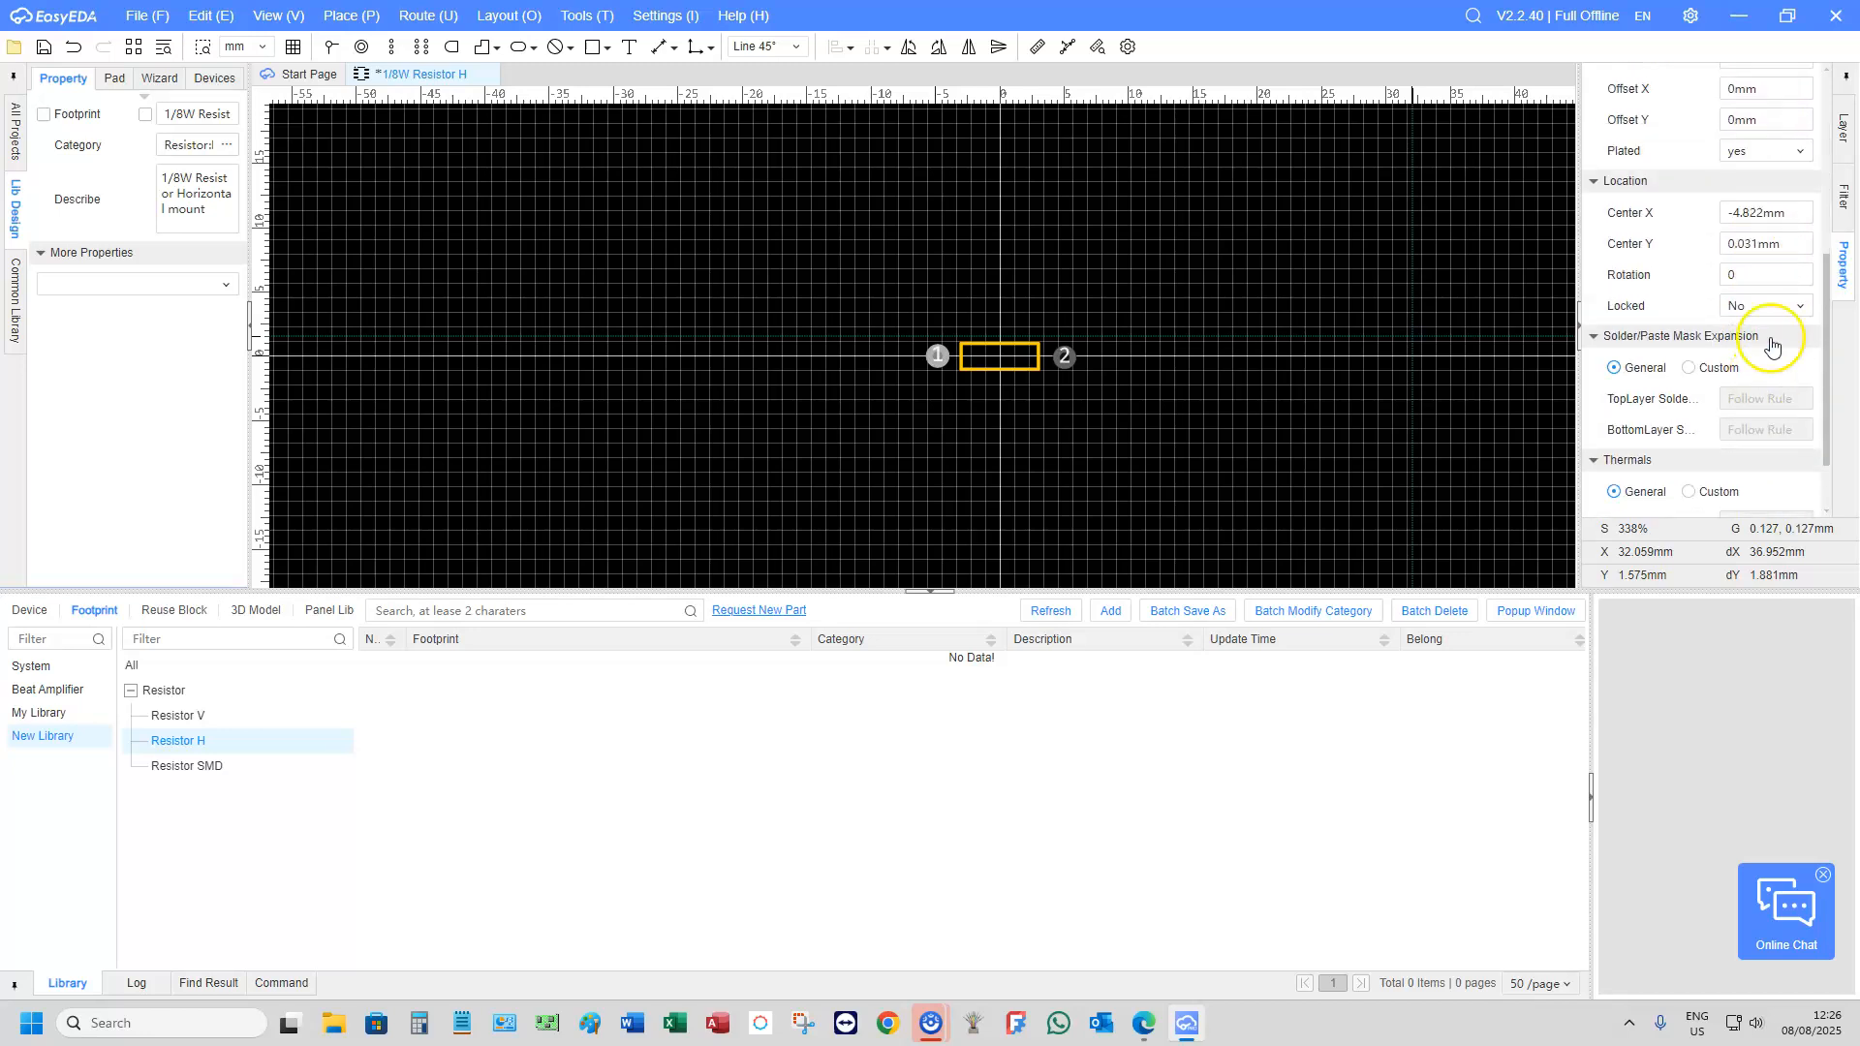
left_click(1780, 212)
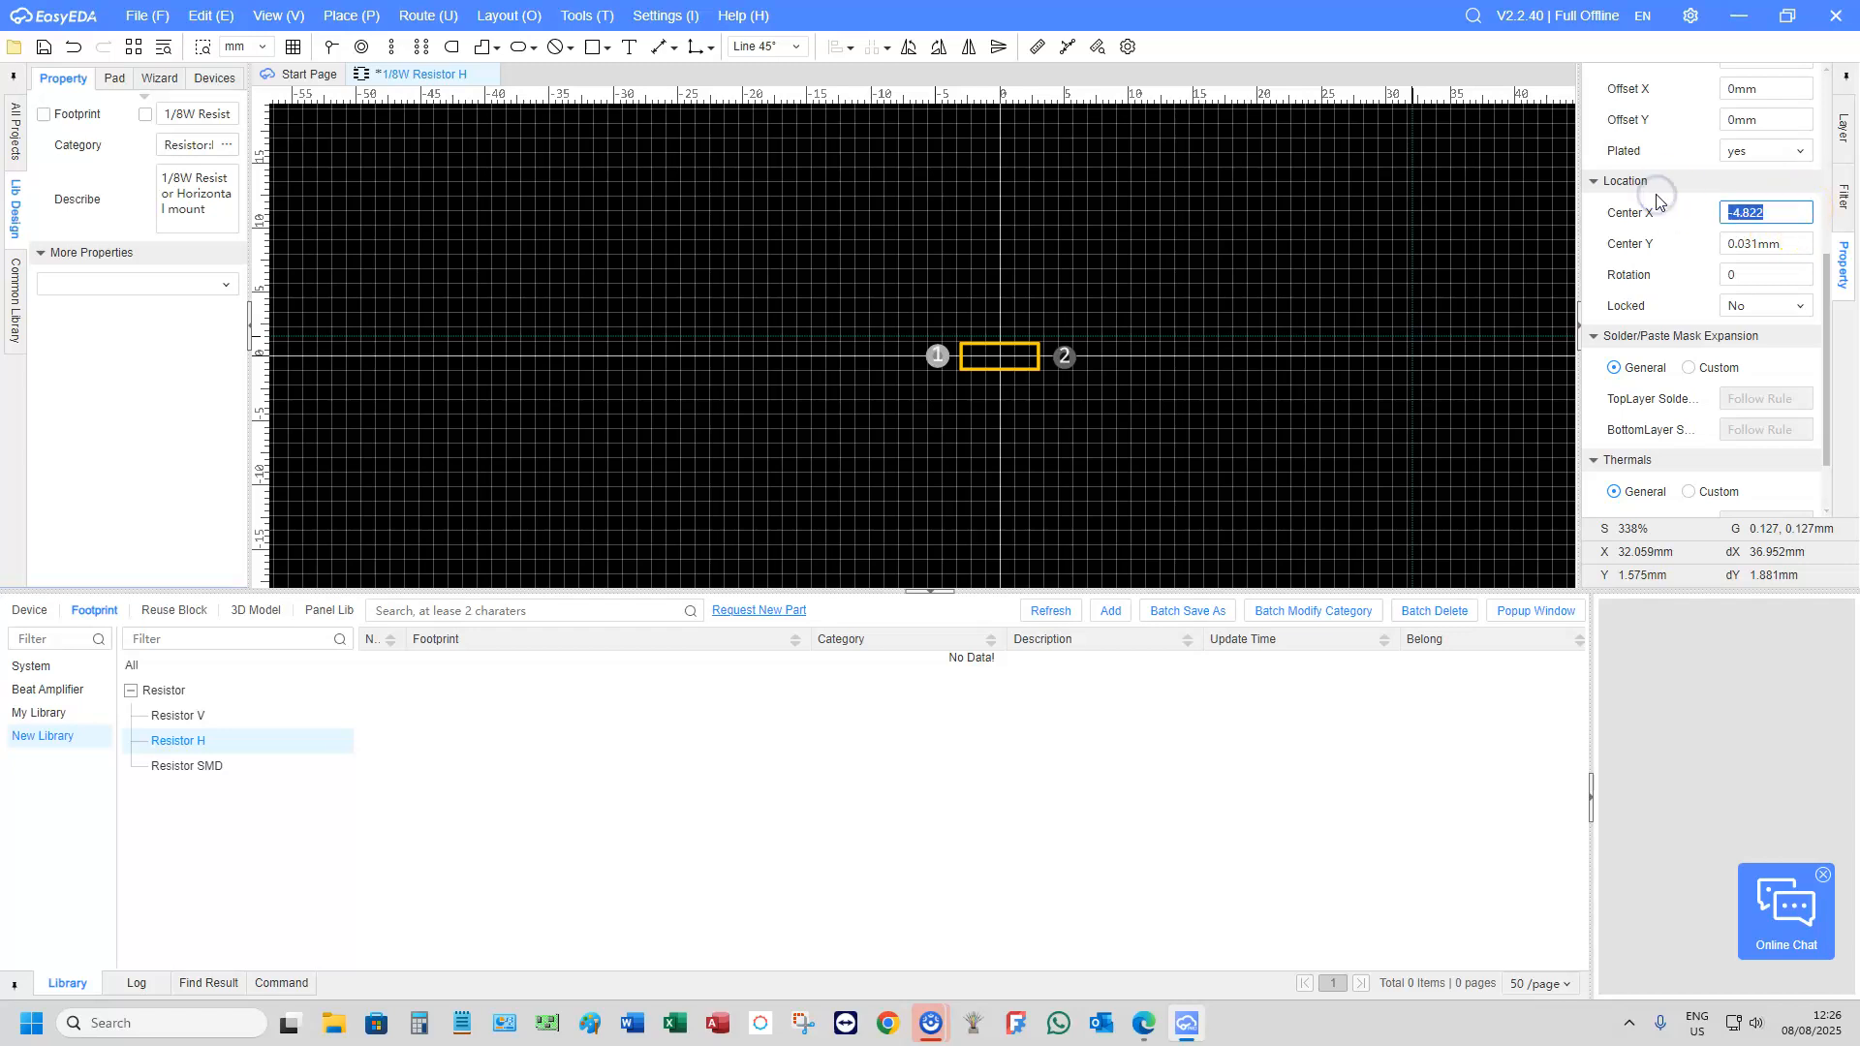
key("Return")
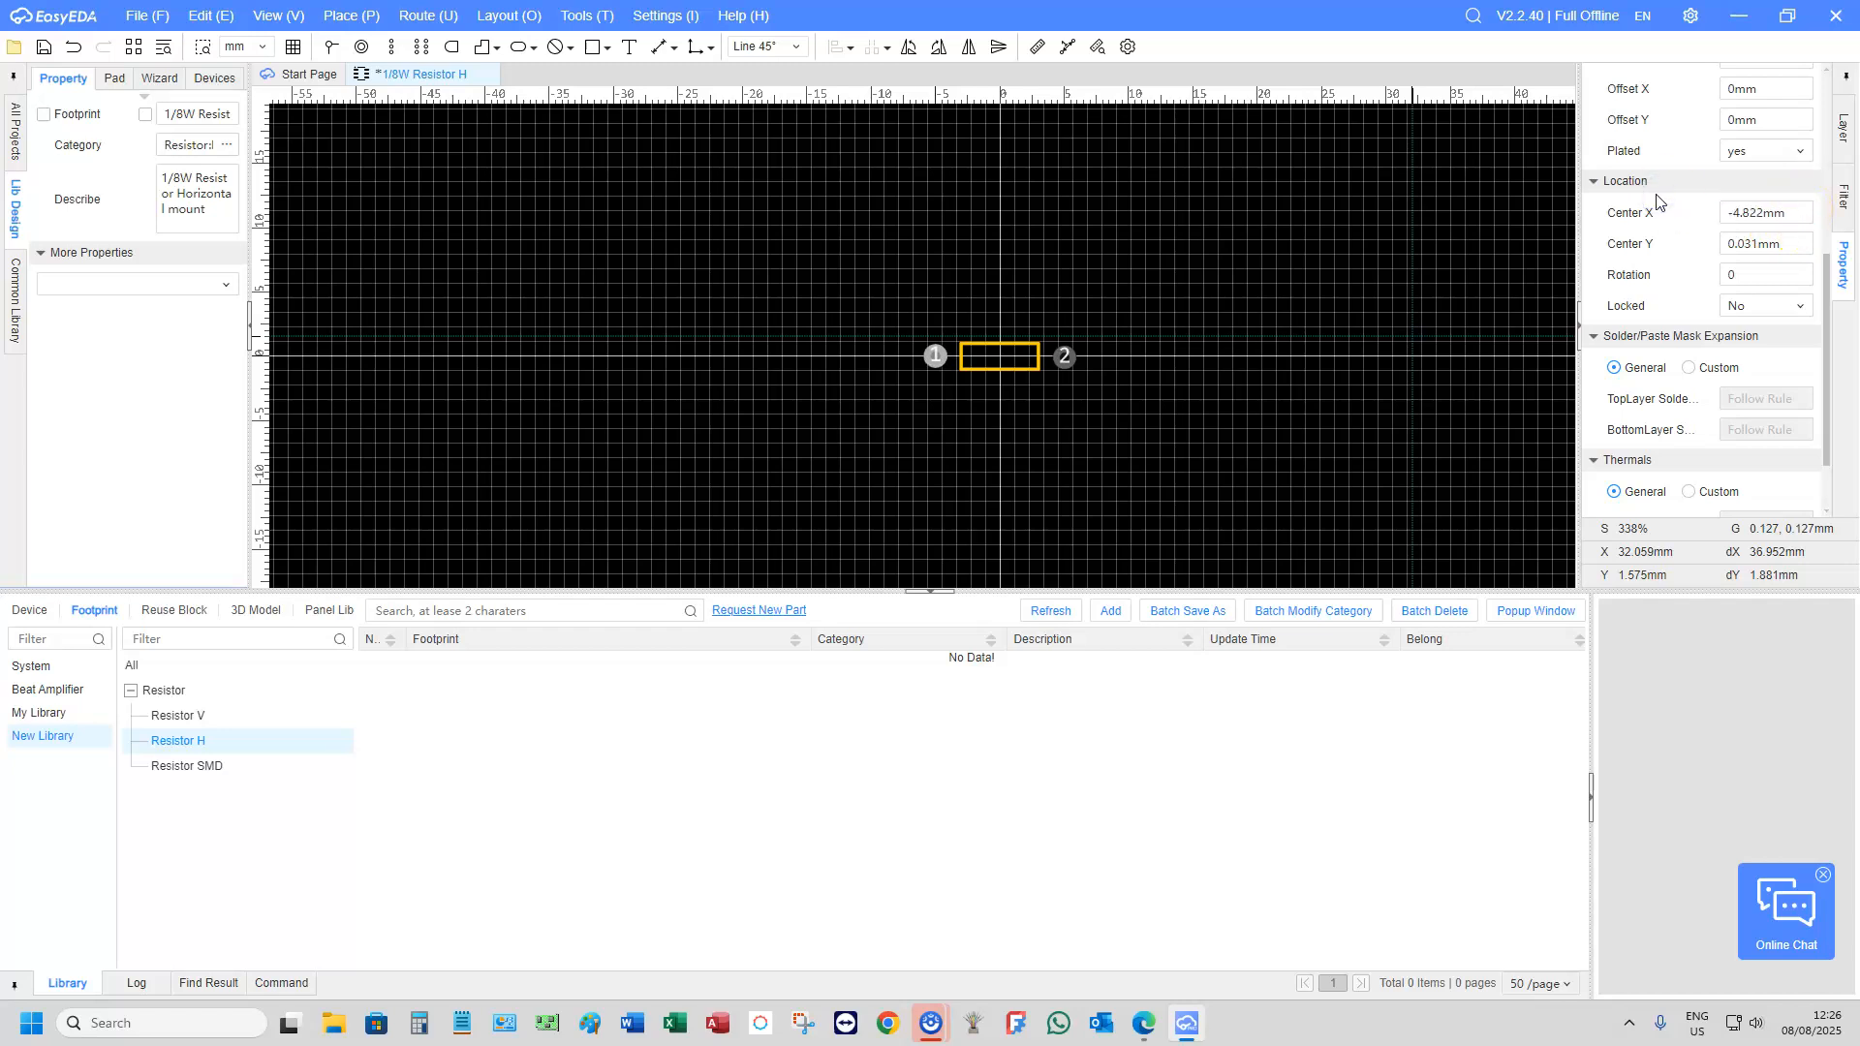
Adjust pad 2's Center X to about 5 mm and set the Center Y of both pads to 0
left_click(1065, 356)
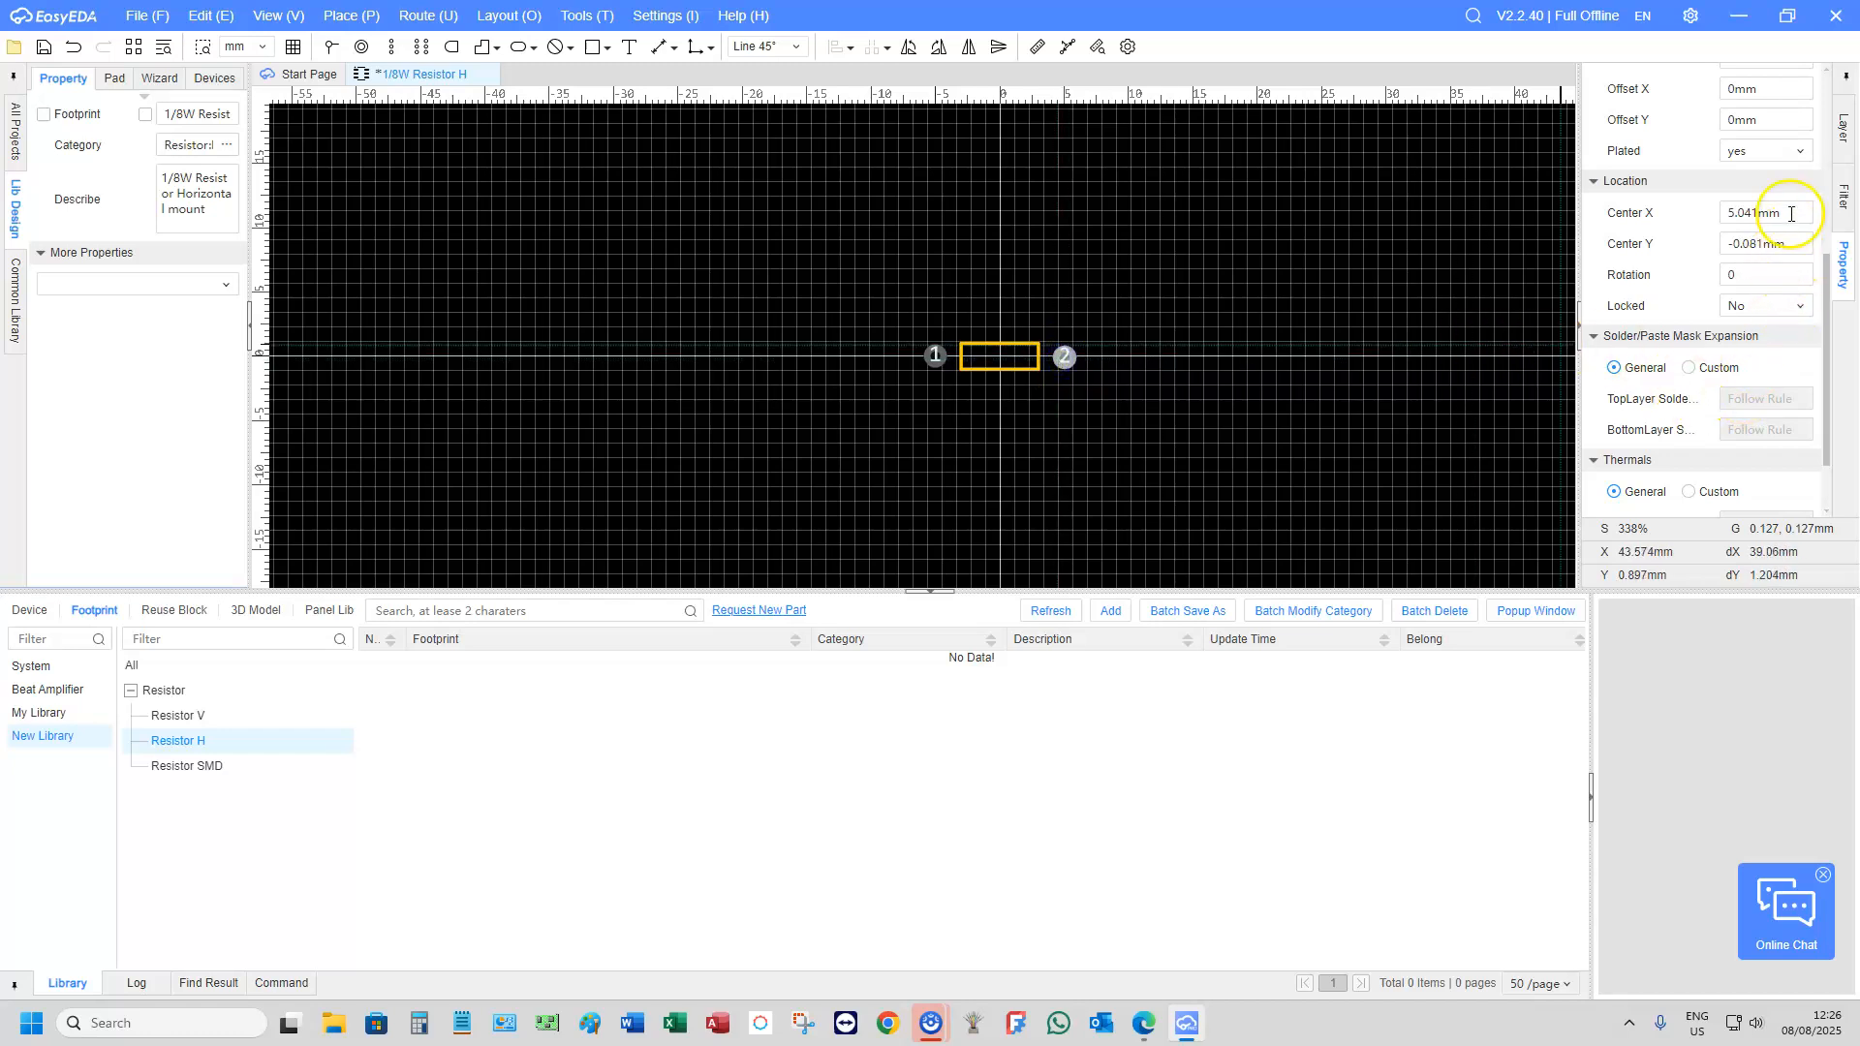
left_click_drag(1788, 205, 1712, 219)
left_click(933, 373, "ctrl")
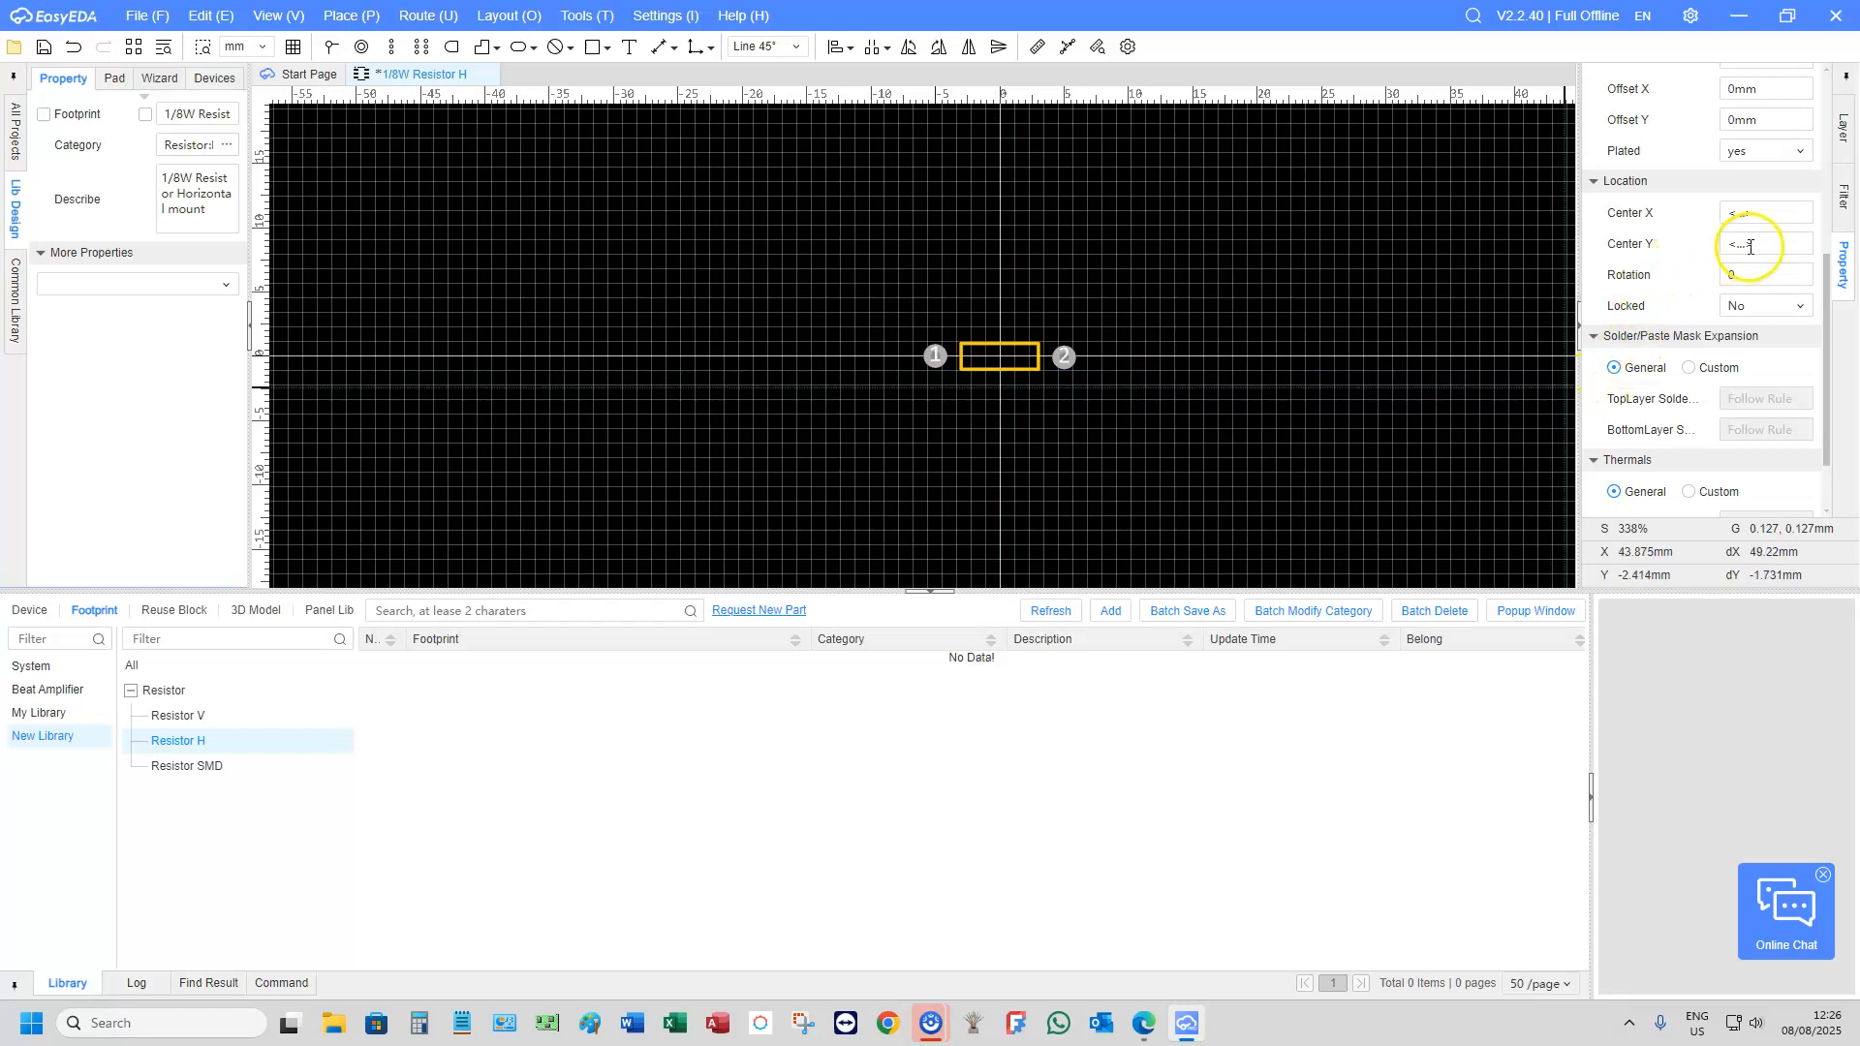
left_click_drag(1772, 242, 1700, 249)
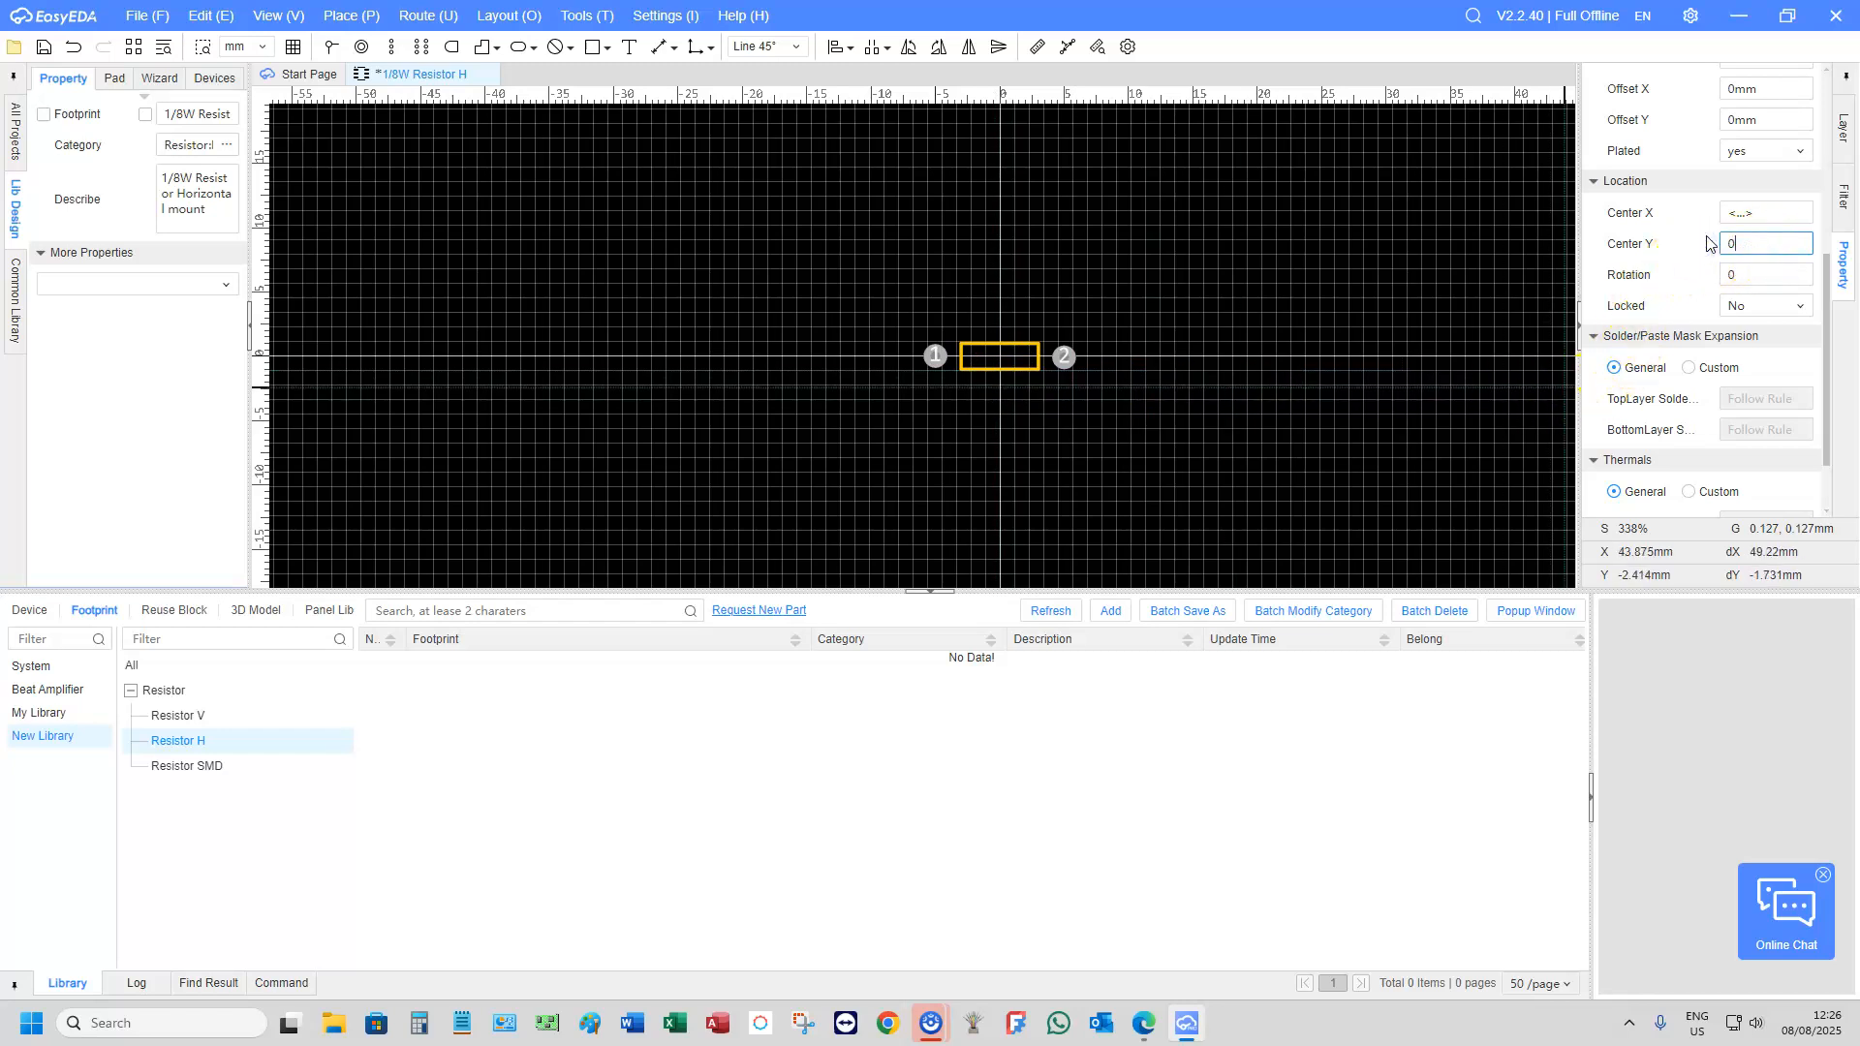
key("Return")
left_click(392, 218)
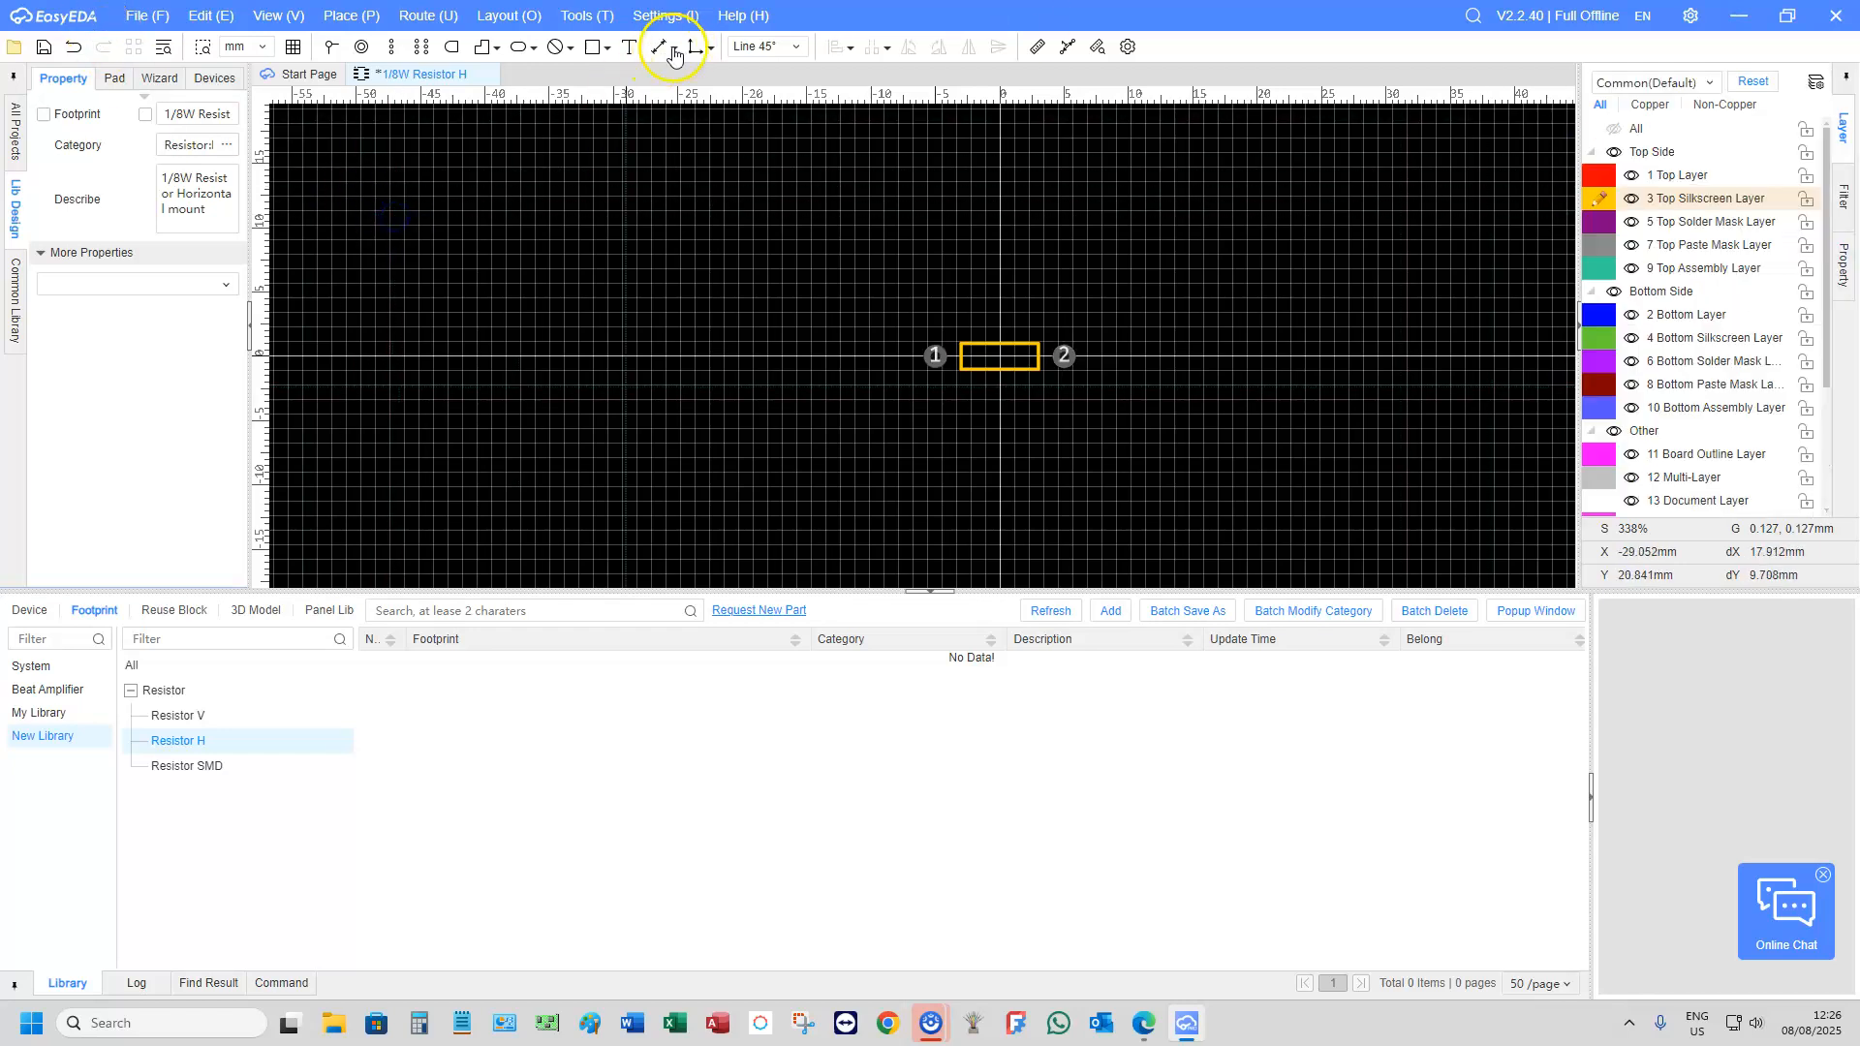
Draw a top silkscreen lead line about 0.85 mm long from the middle of the body outline's left end towards pad 1
left_click(606, 49)
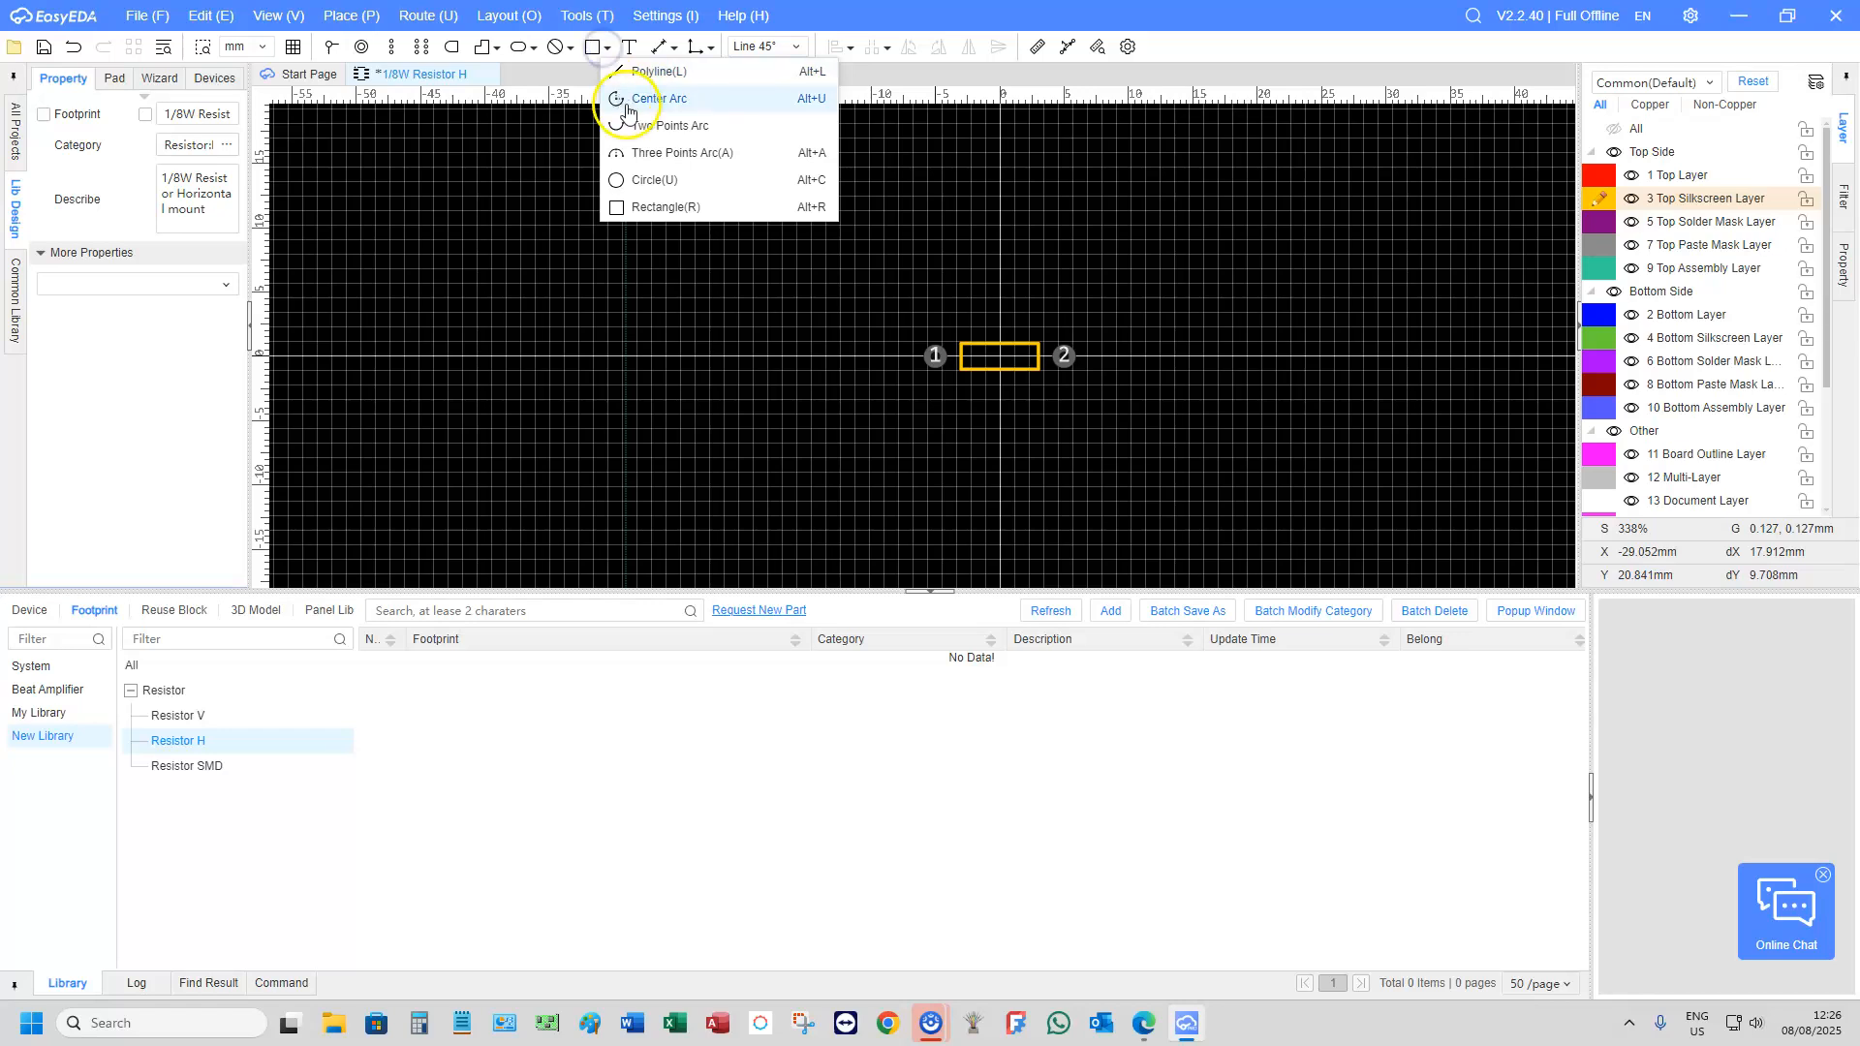
left_click(642, 72)
scroll(920, 364, "up", 5)
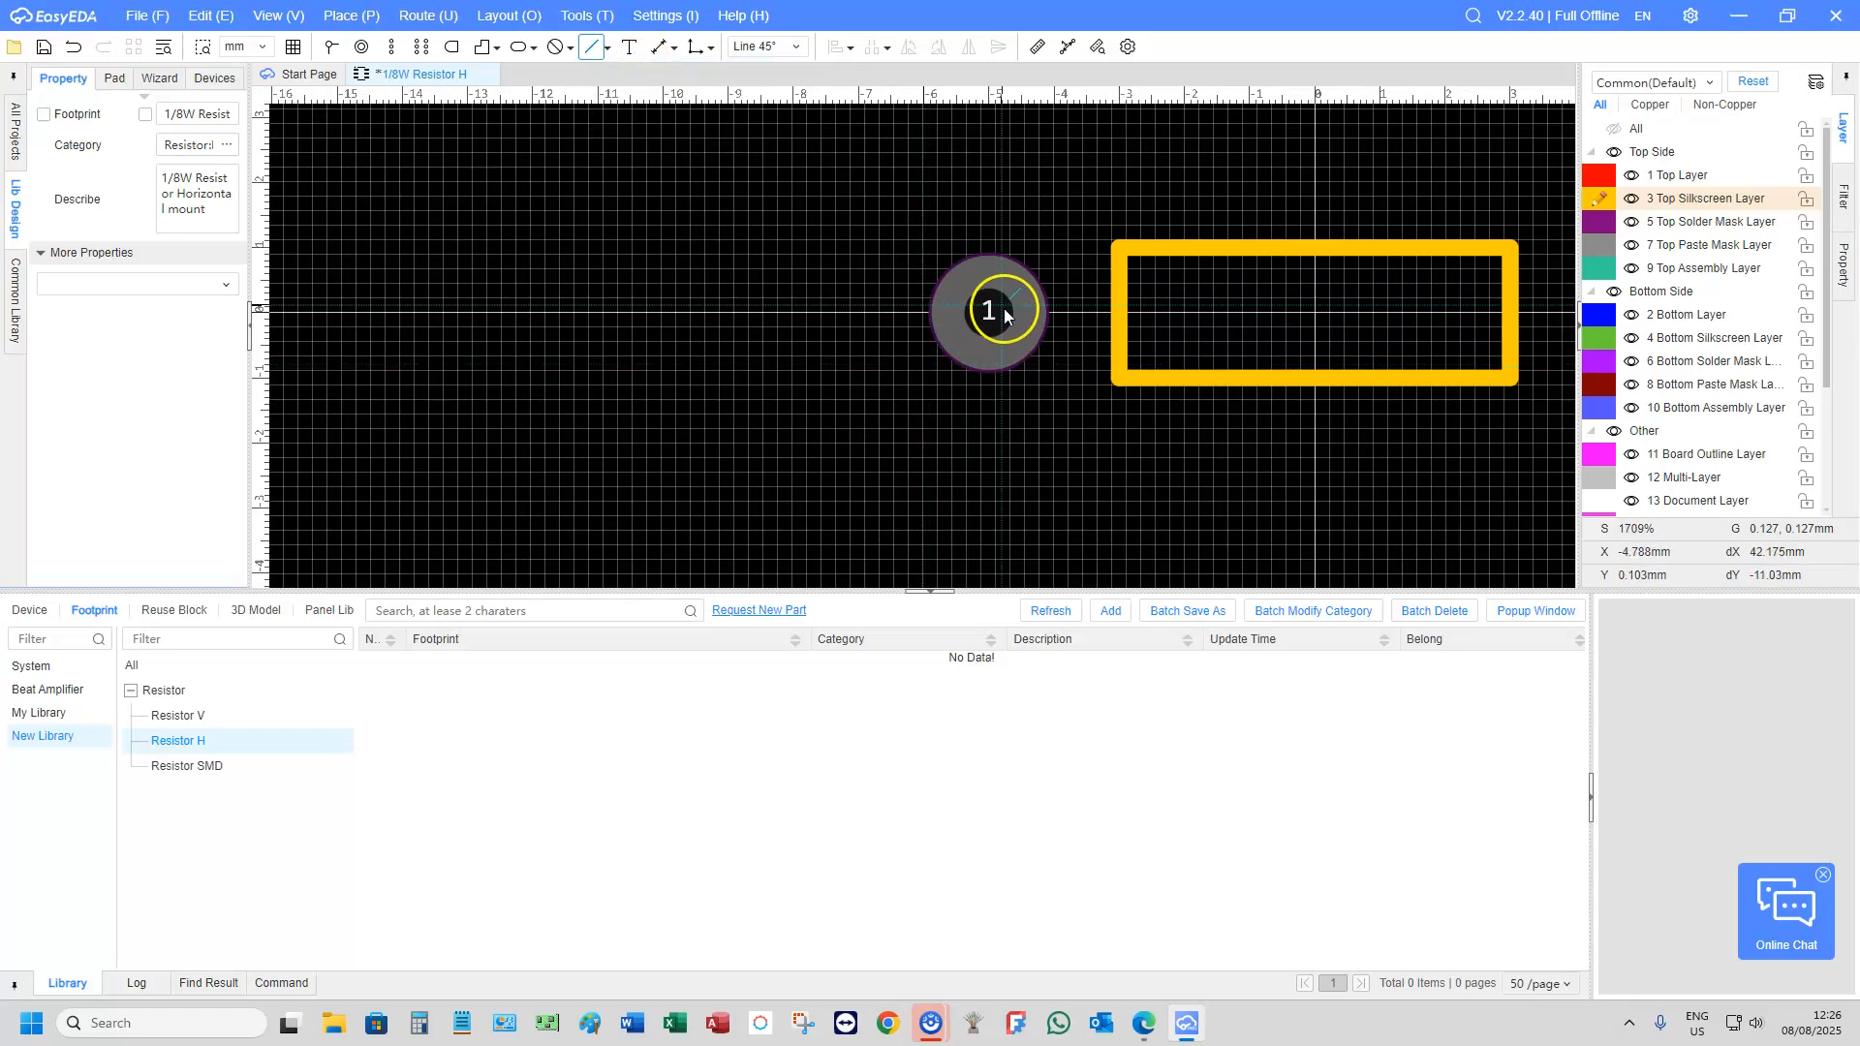
left_click(1116, 314)
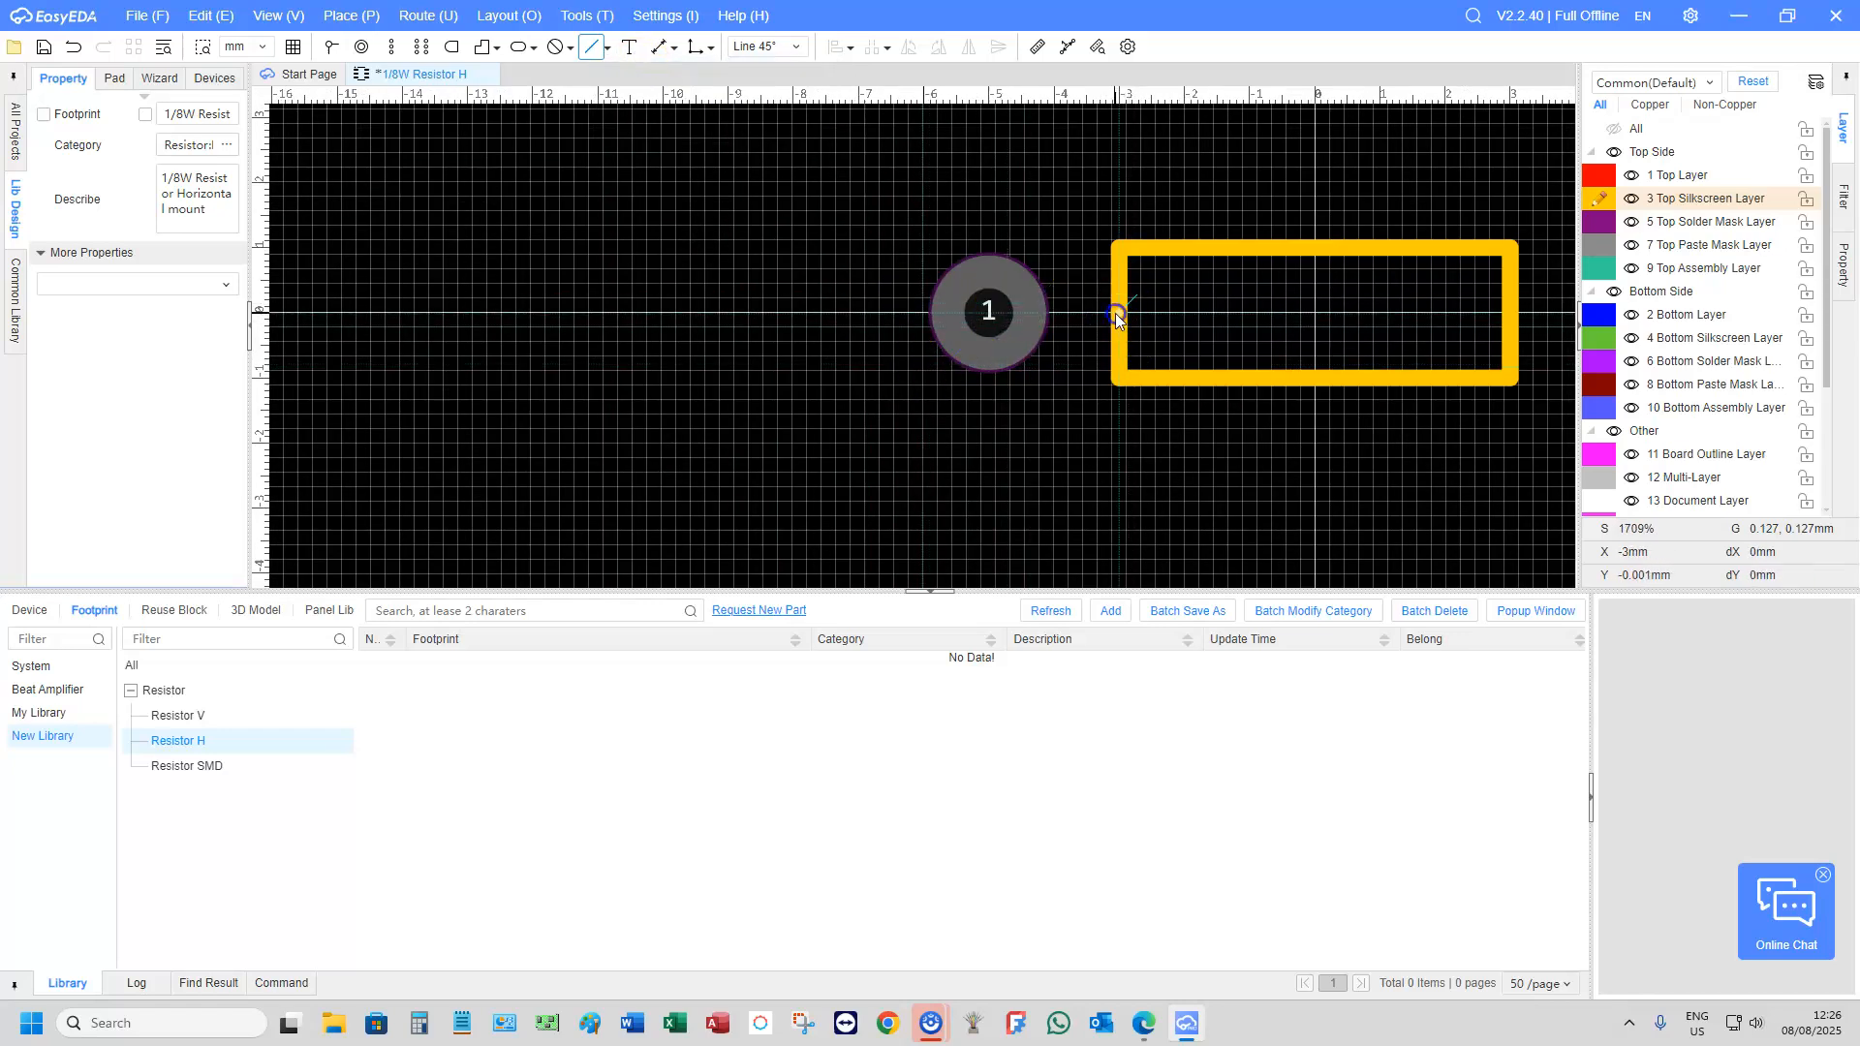
left_click(985, 315)
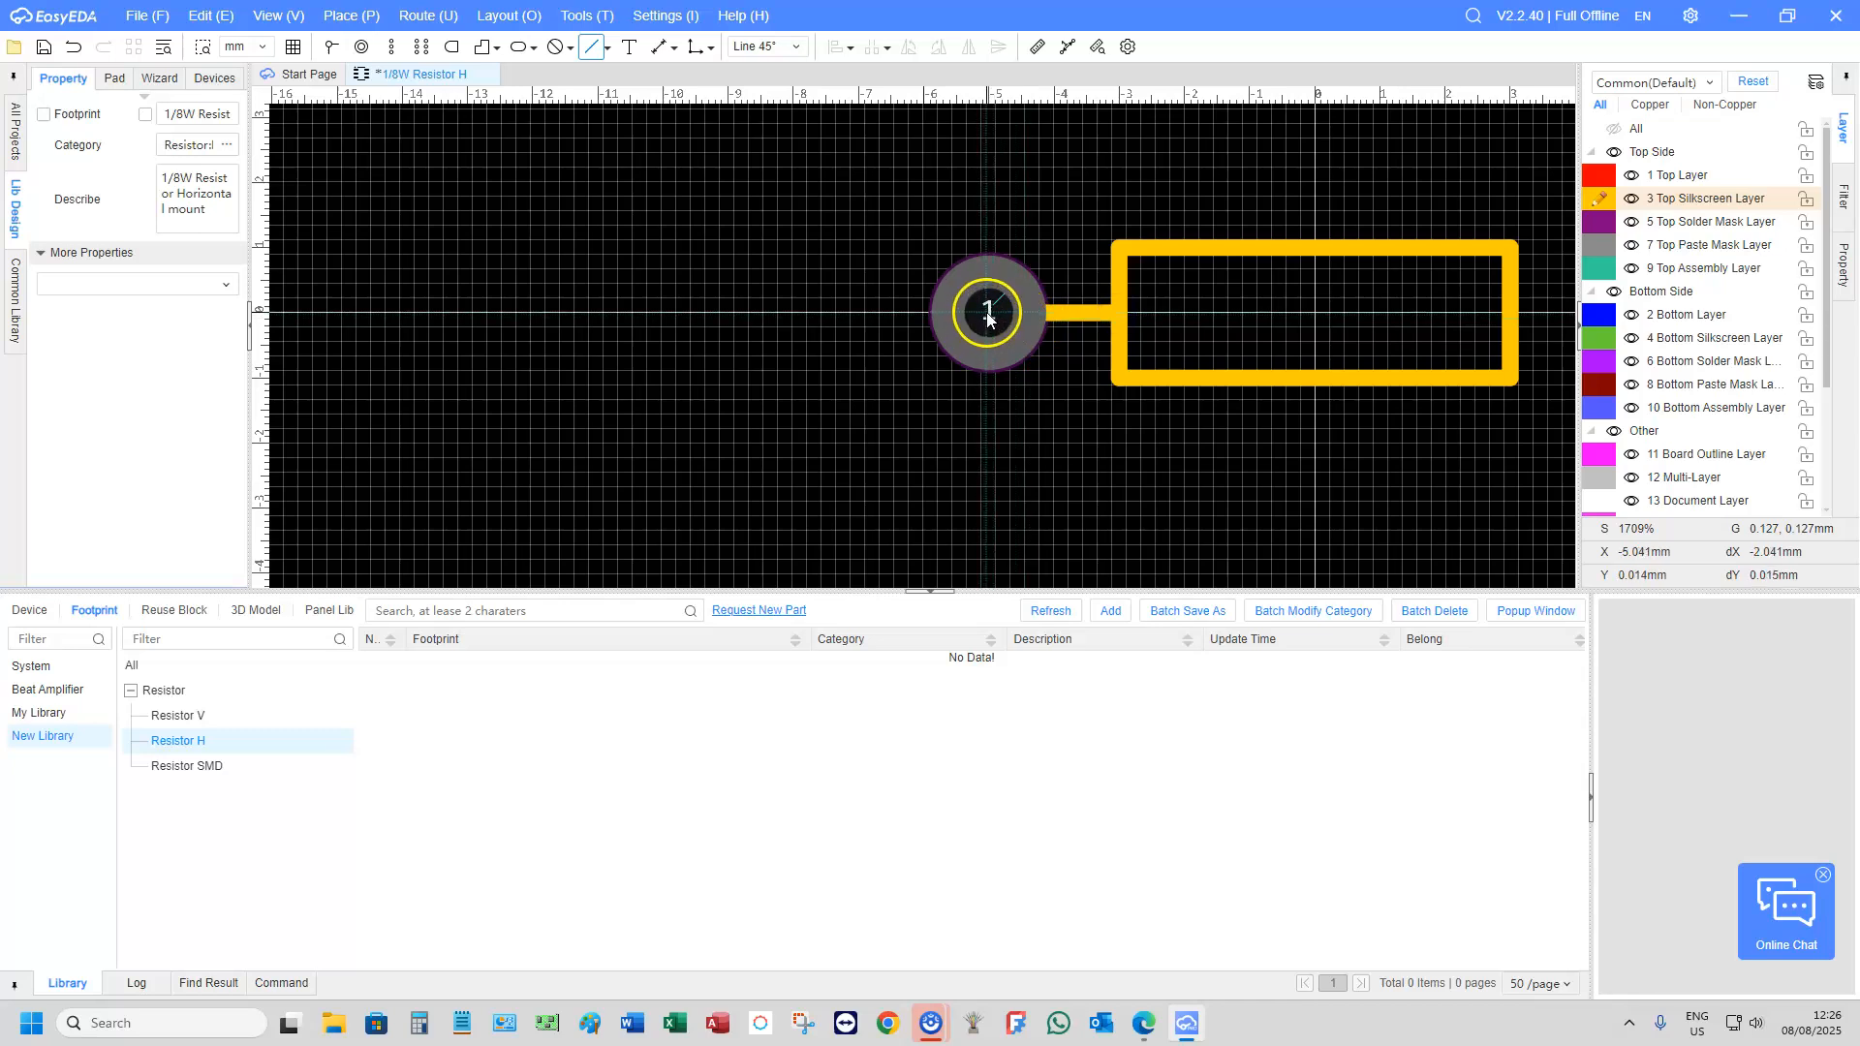
scroll(1013, 334, "down", 2)
scroll(1211, 341, "up", 2)
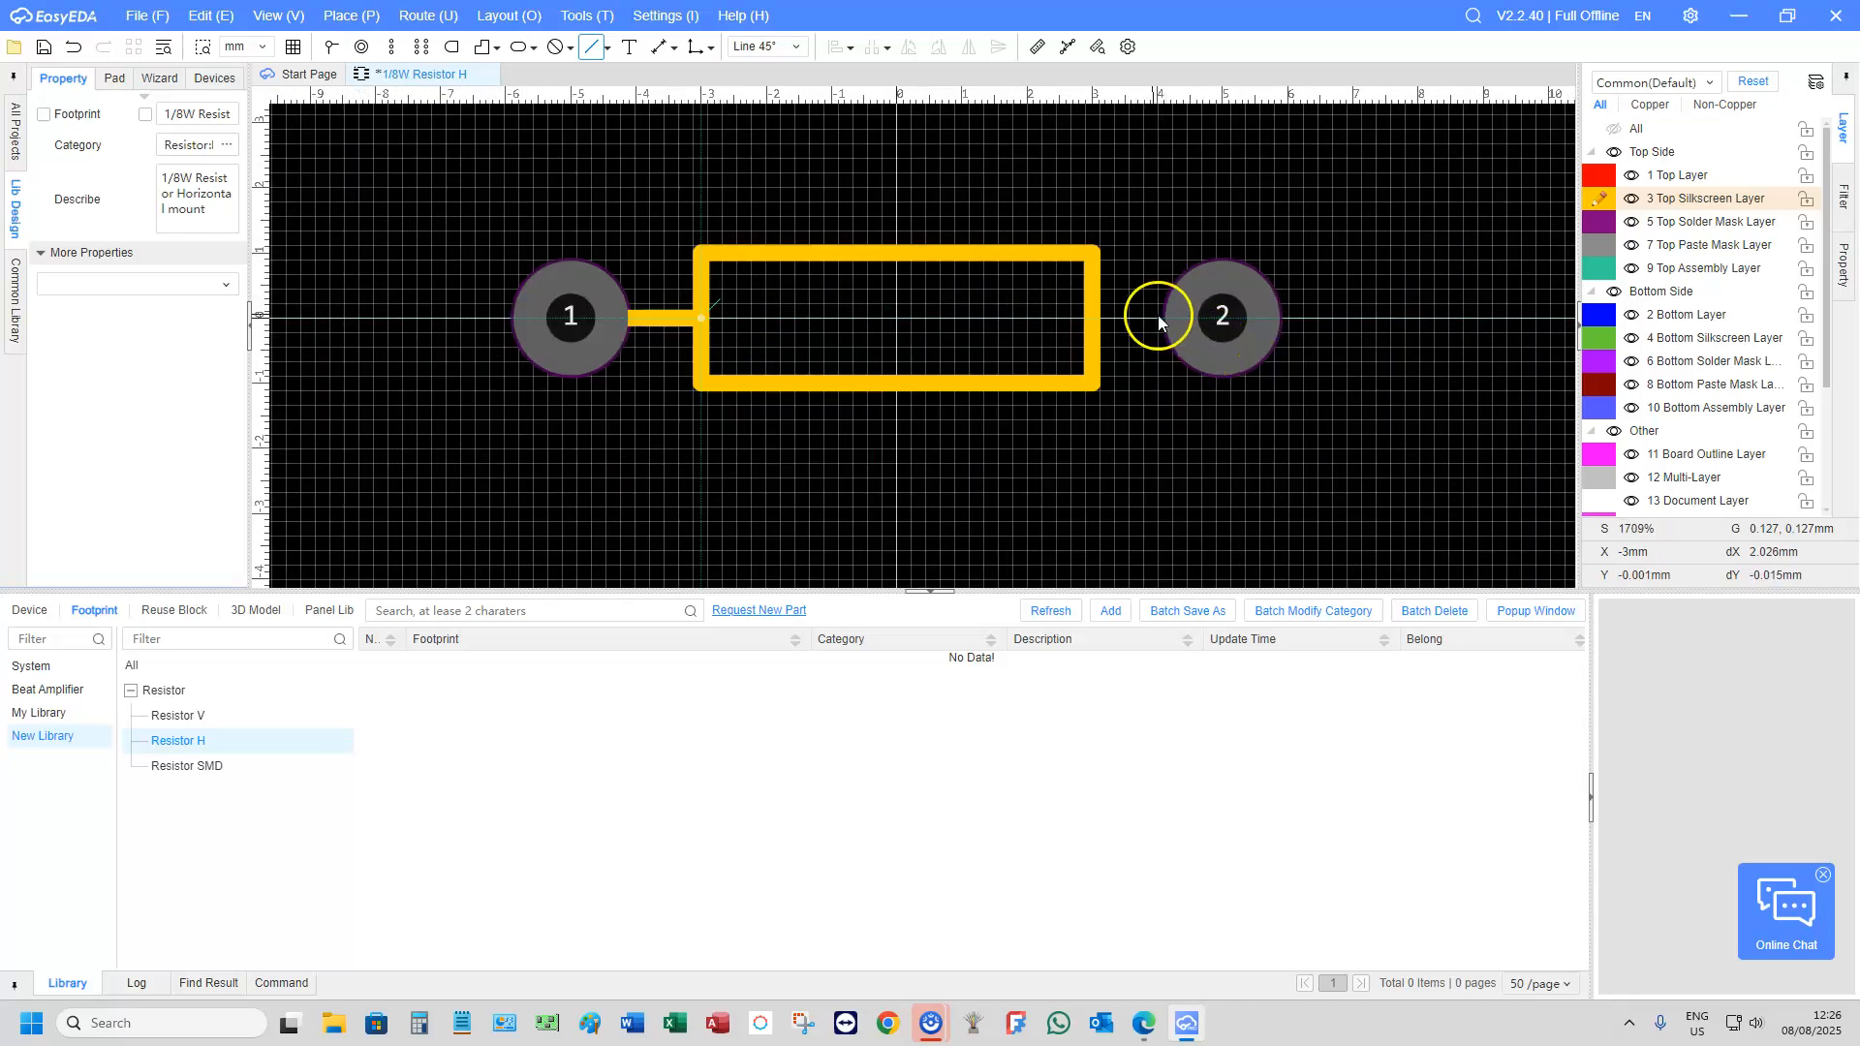
Draw a matching silkscreen lead line about 0.85 mm long between pad 2 and the middle of the body outline's right end
left_click(1104, 319)
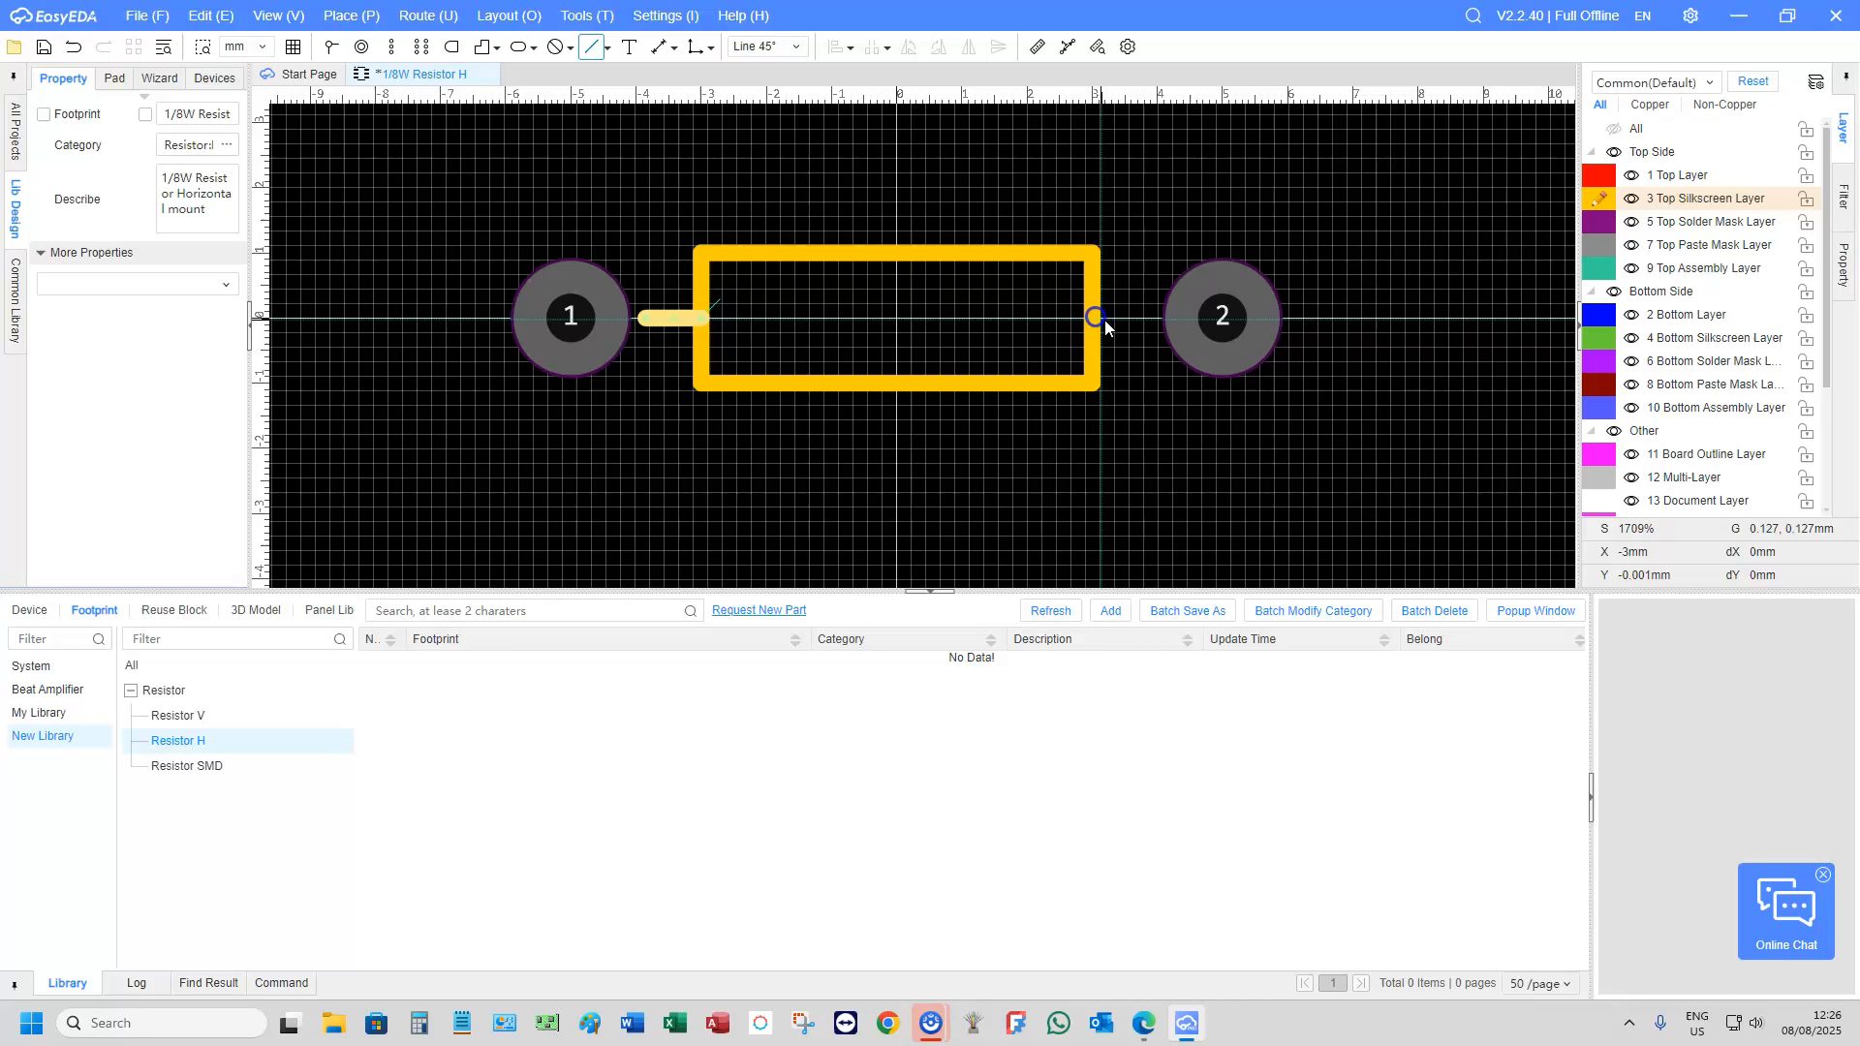
left_click(1170, 322)
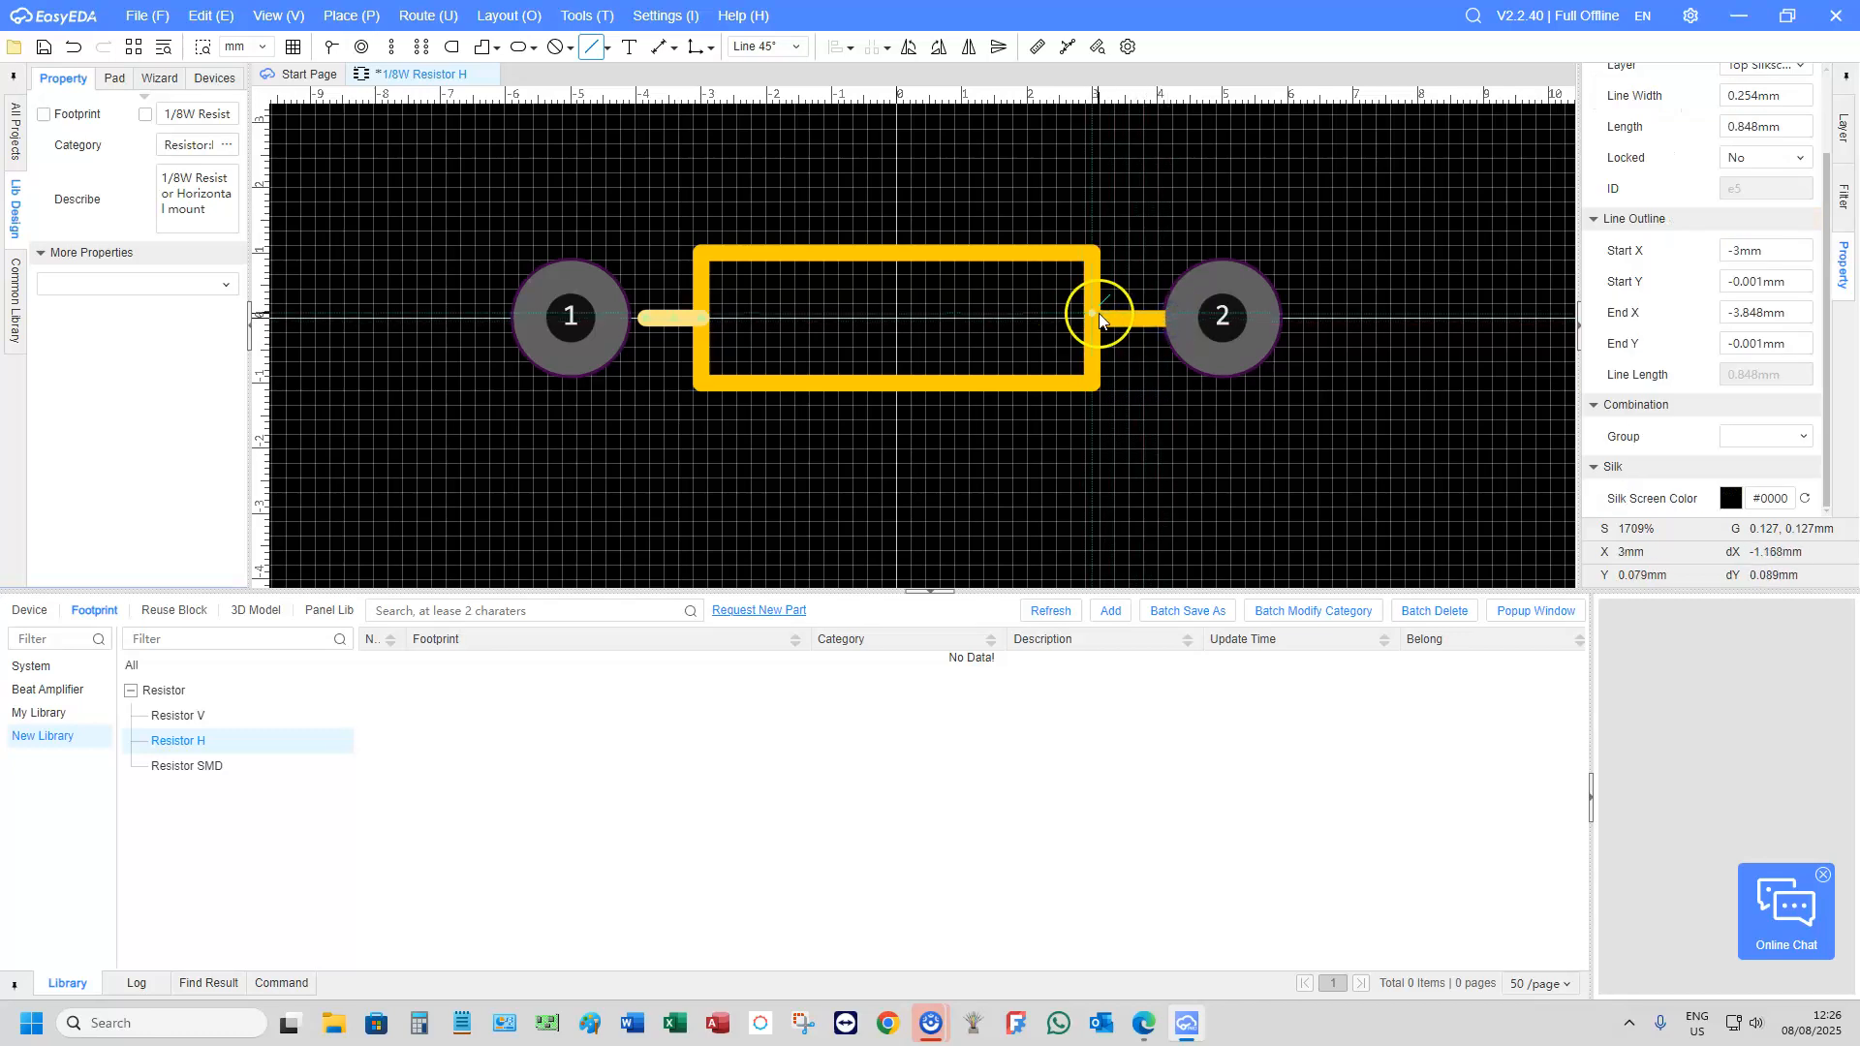
left_click(1092, 322)
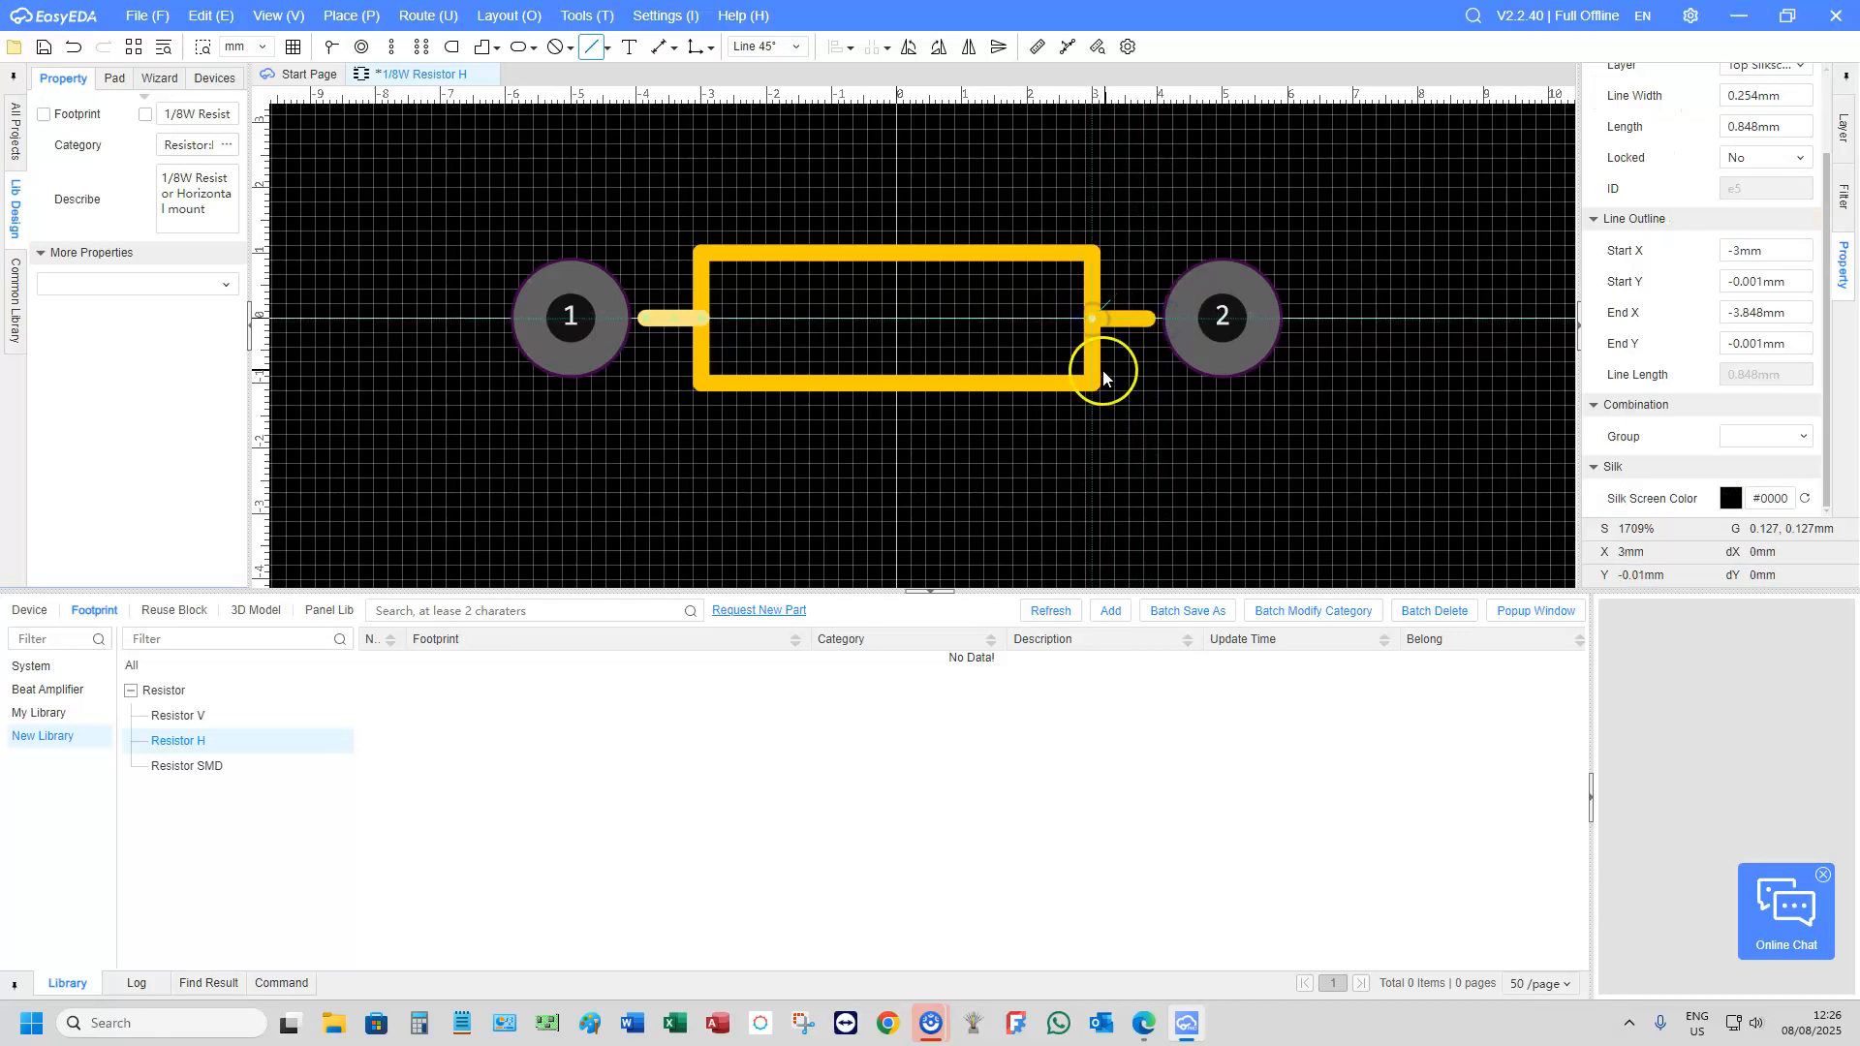
right_click(1130, 414)
right_click(647, 353)
Set the End X of the lead line beside pad 1 to -3.8 mm
left_click(664, 326)
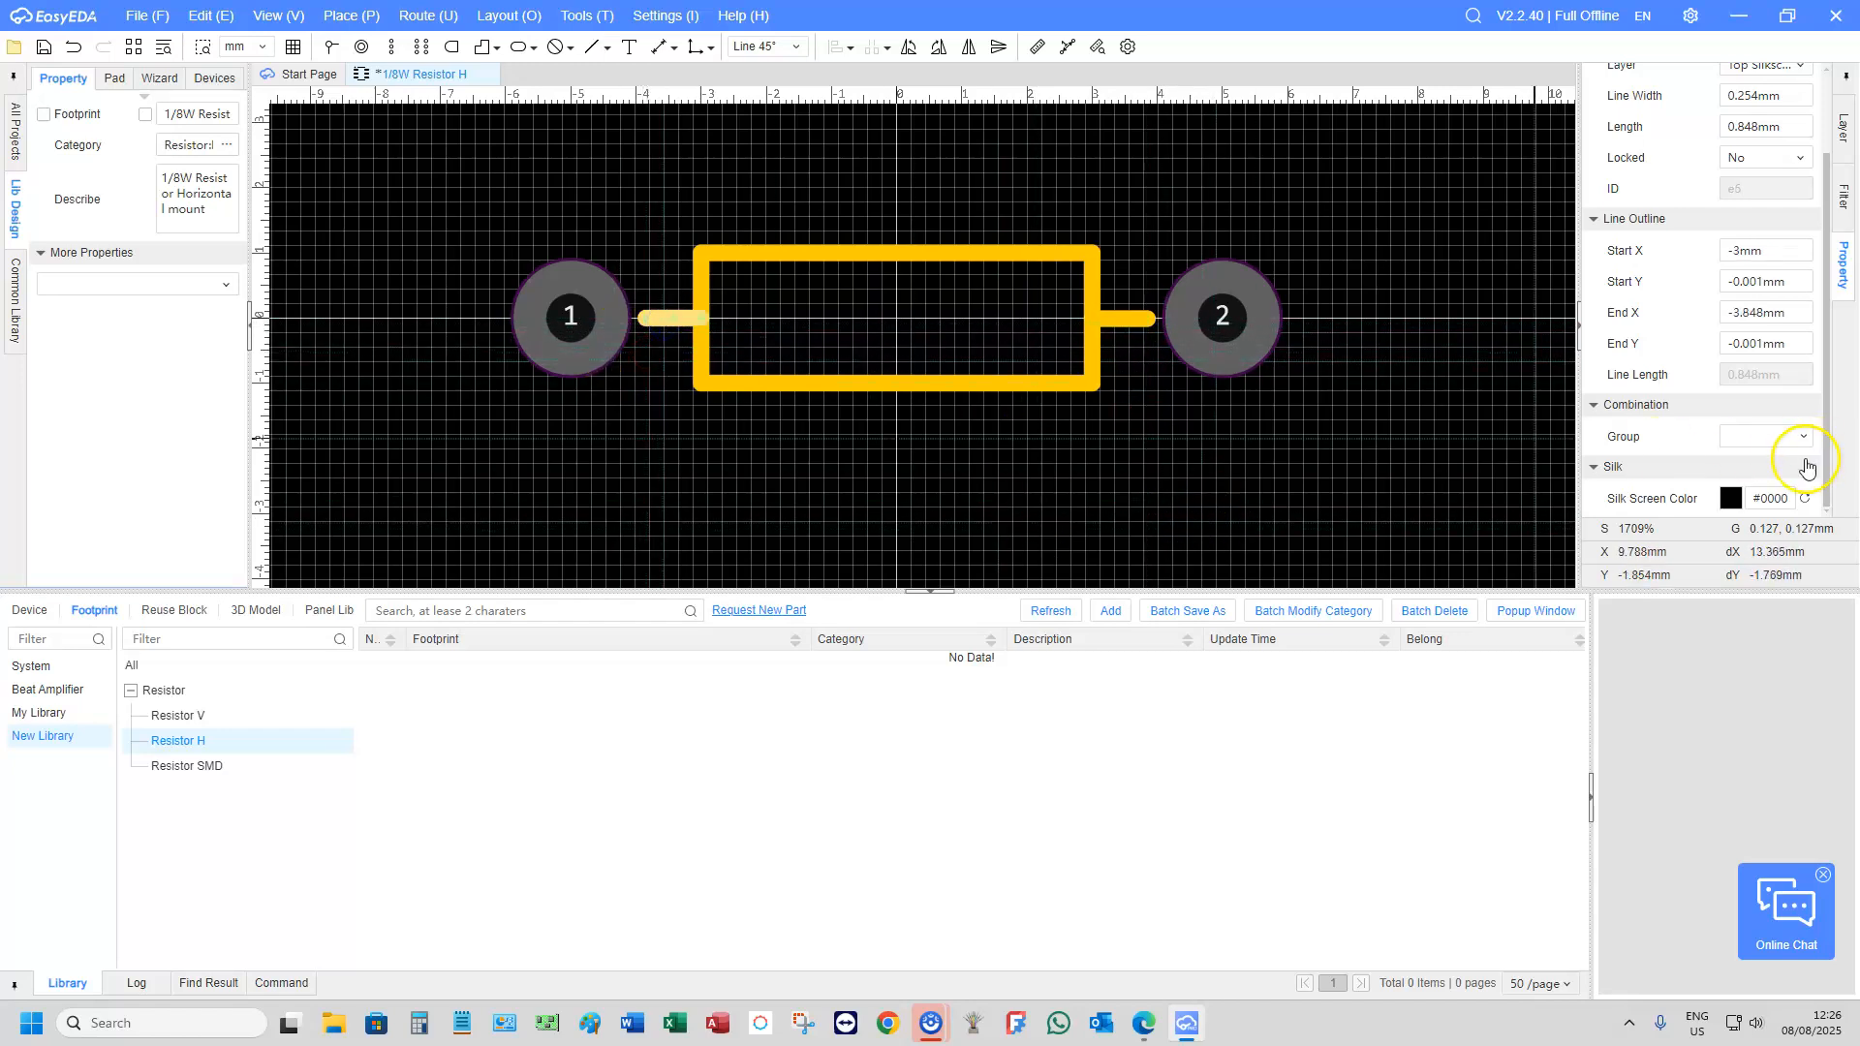
left_click(1792, 313)
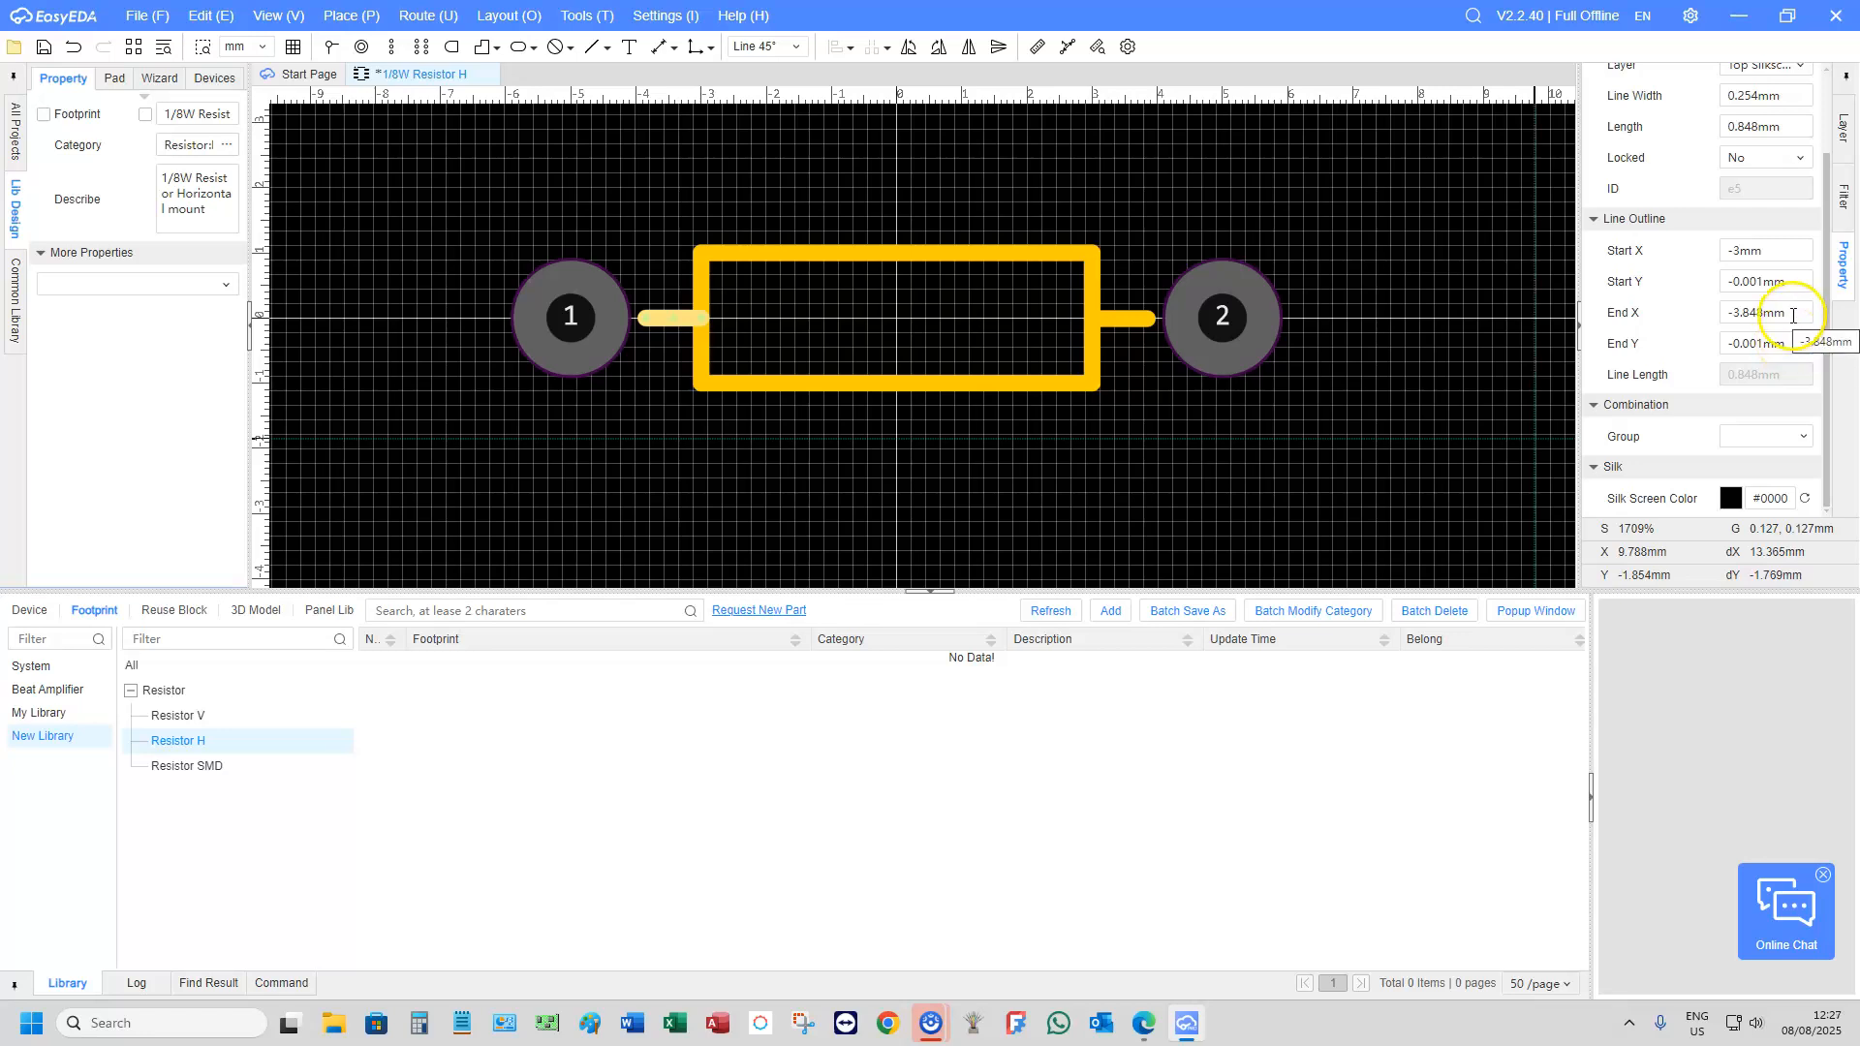
left_click(1791, 312)
left_click_drag(1791, 312, 1608, 360)
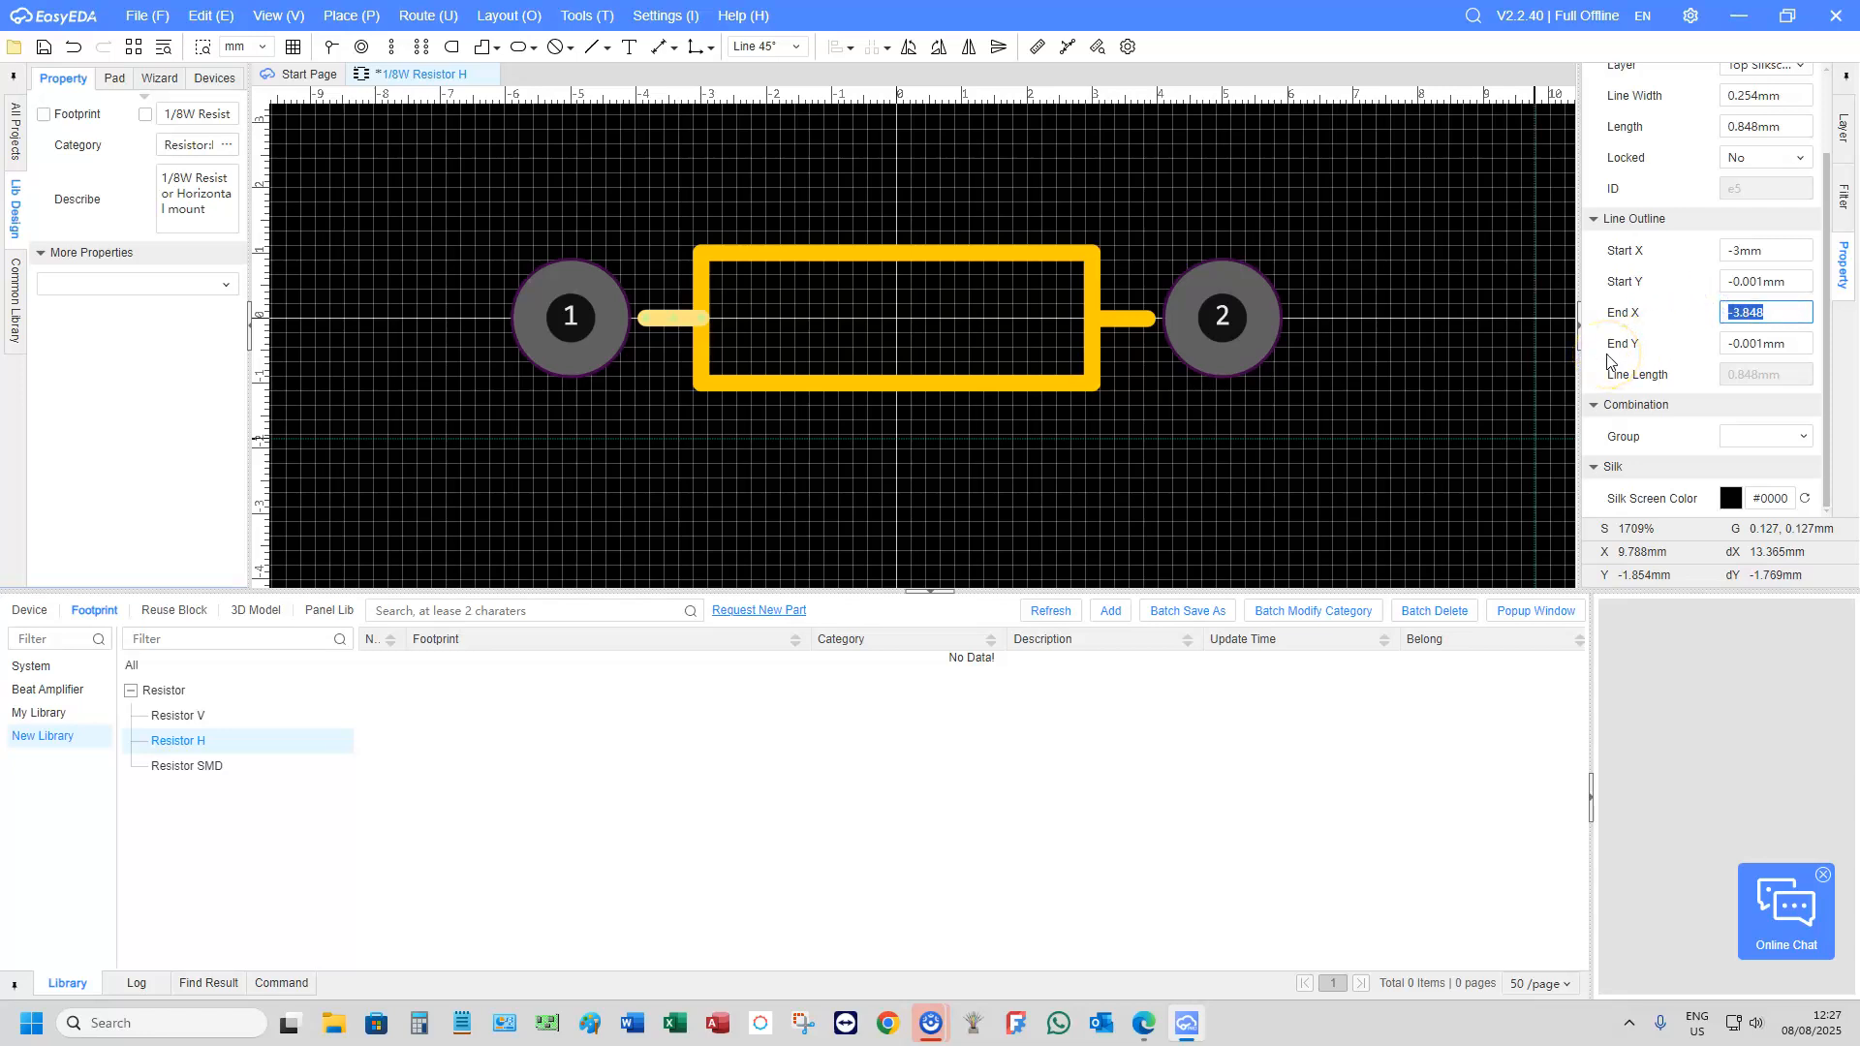
type("-")
type("3.8")
key("Return")
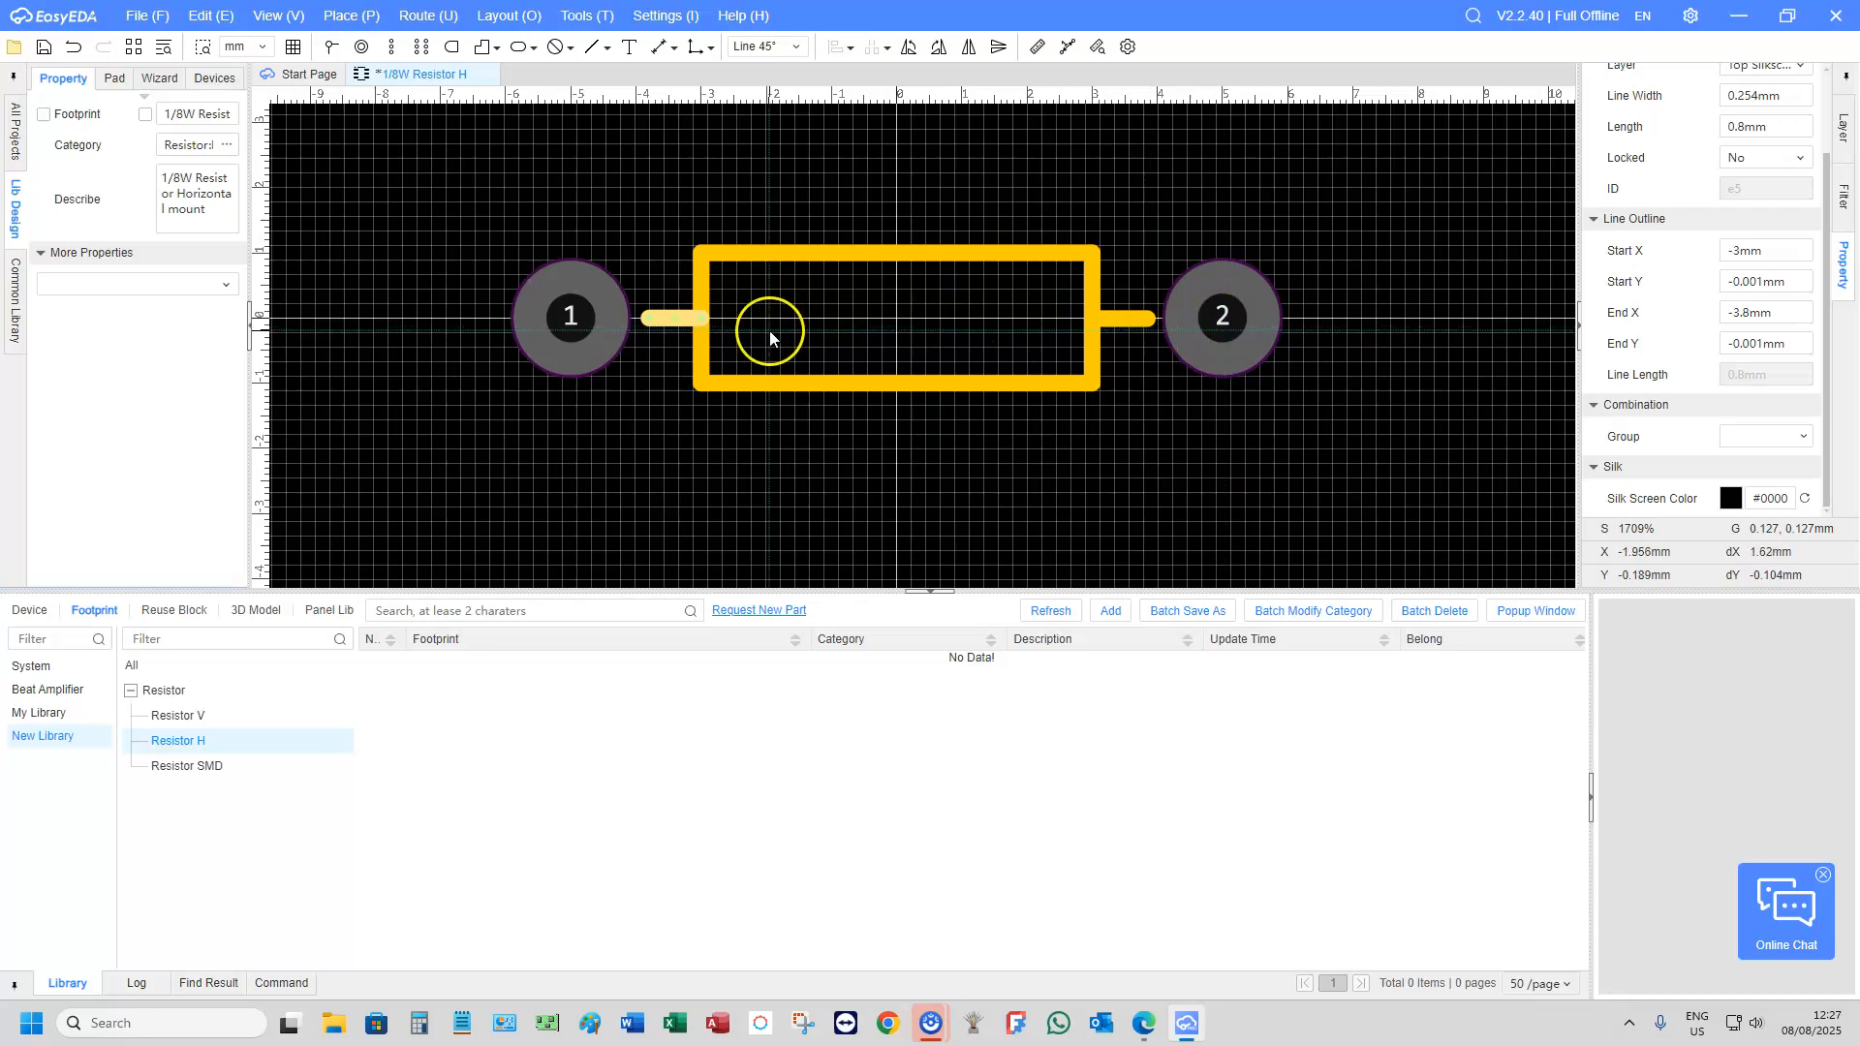
Set both the Start Y and End Y of the lead line beside pad 1 to 0
triple_click(1793, 281)
type("0")
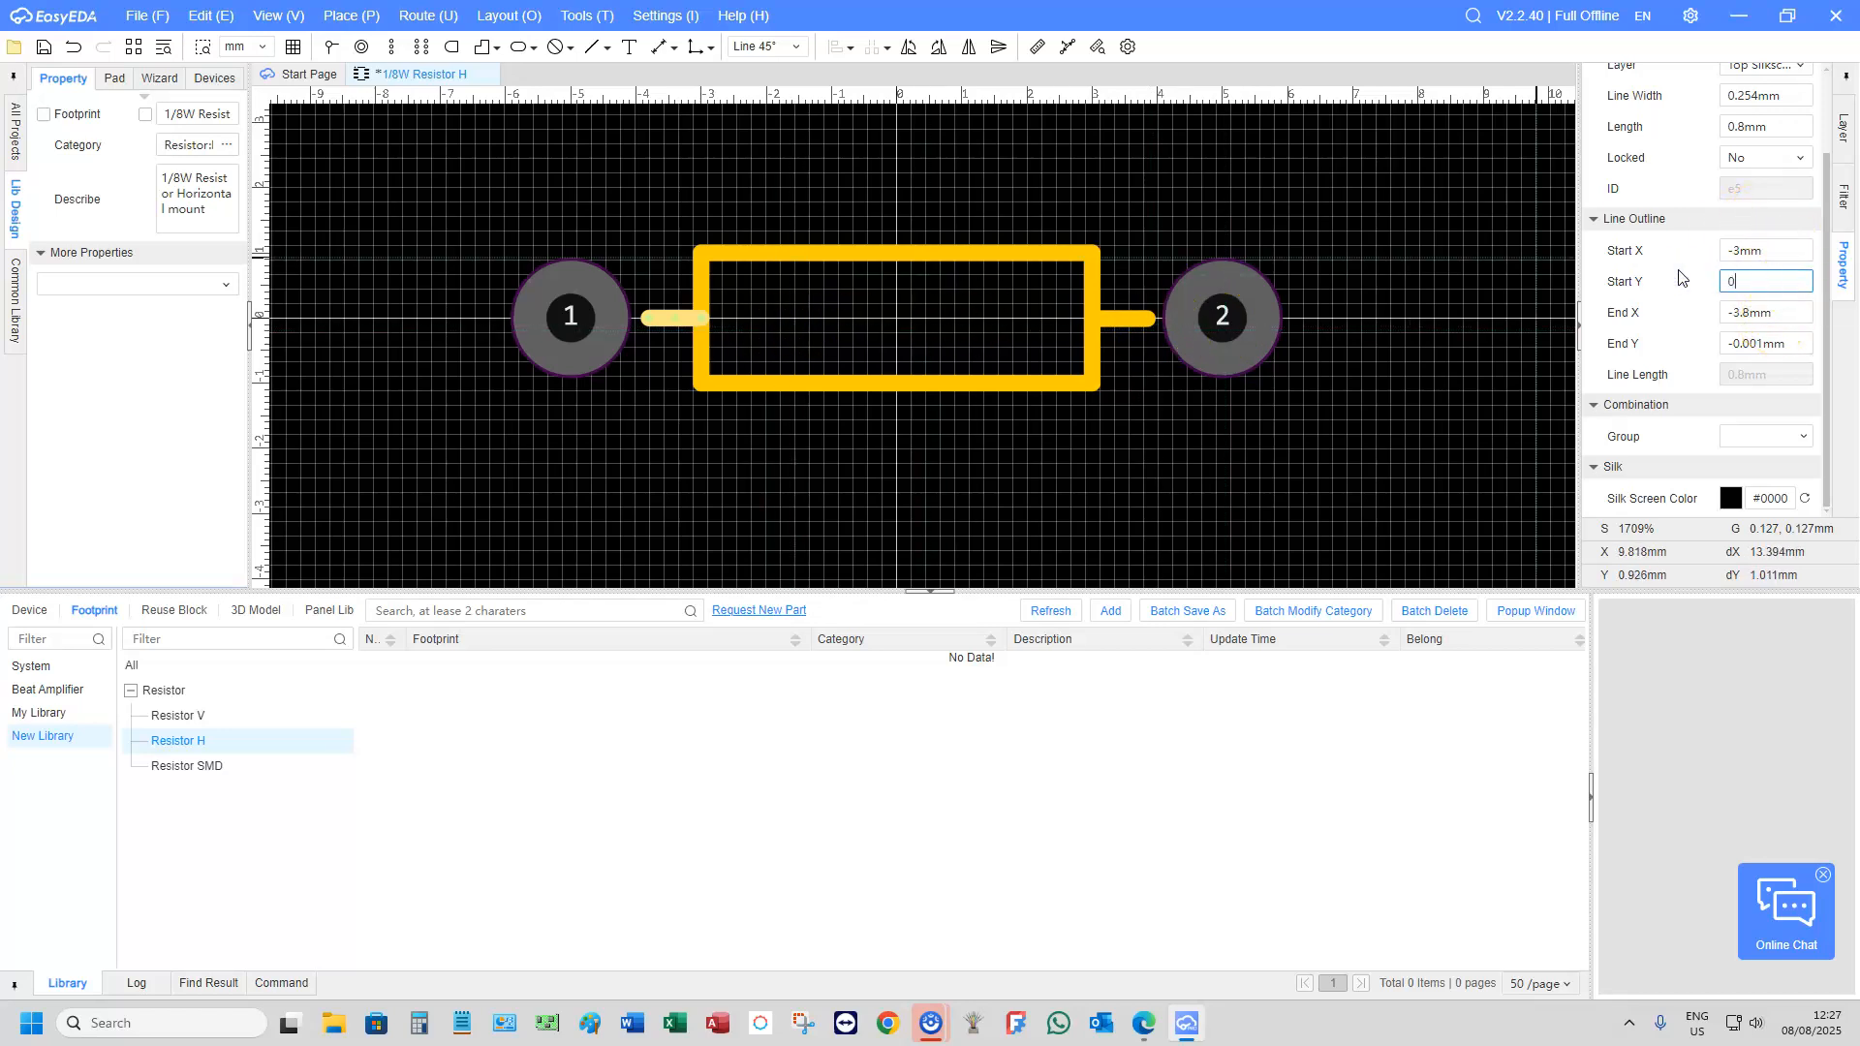
left_click(1653, 332)
triple_click(1780, 346)
type("0")
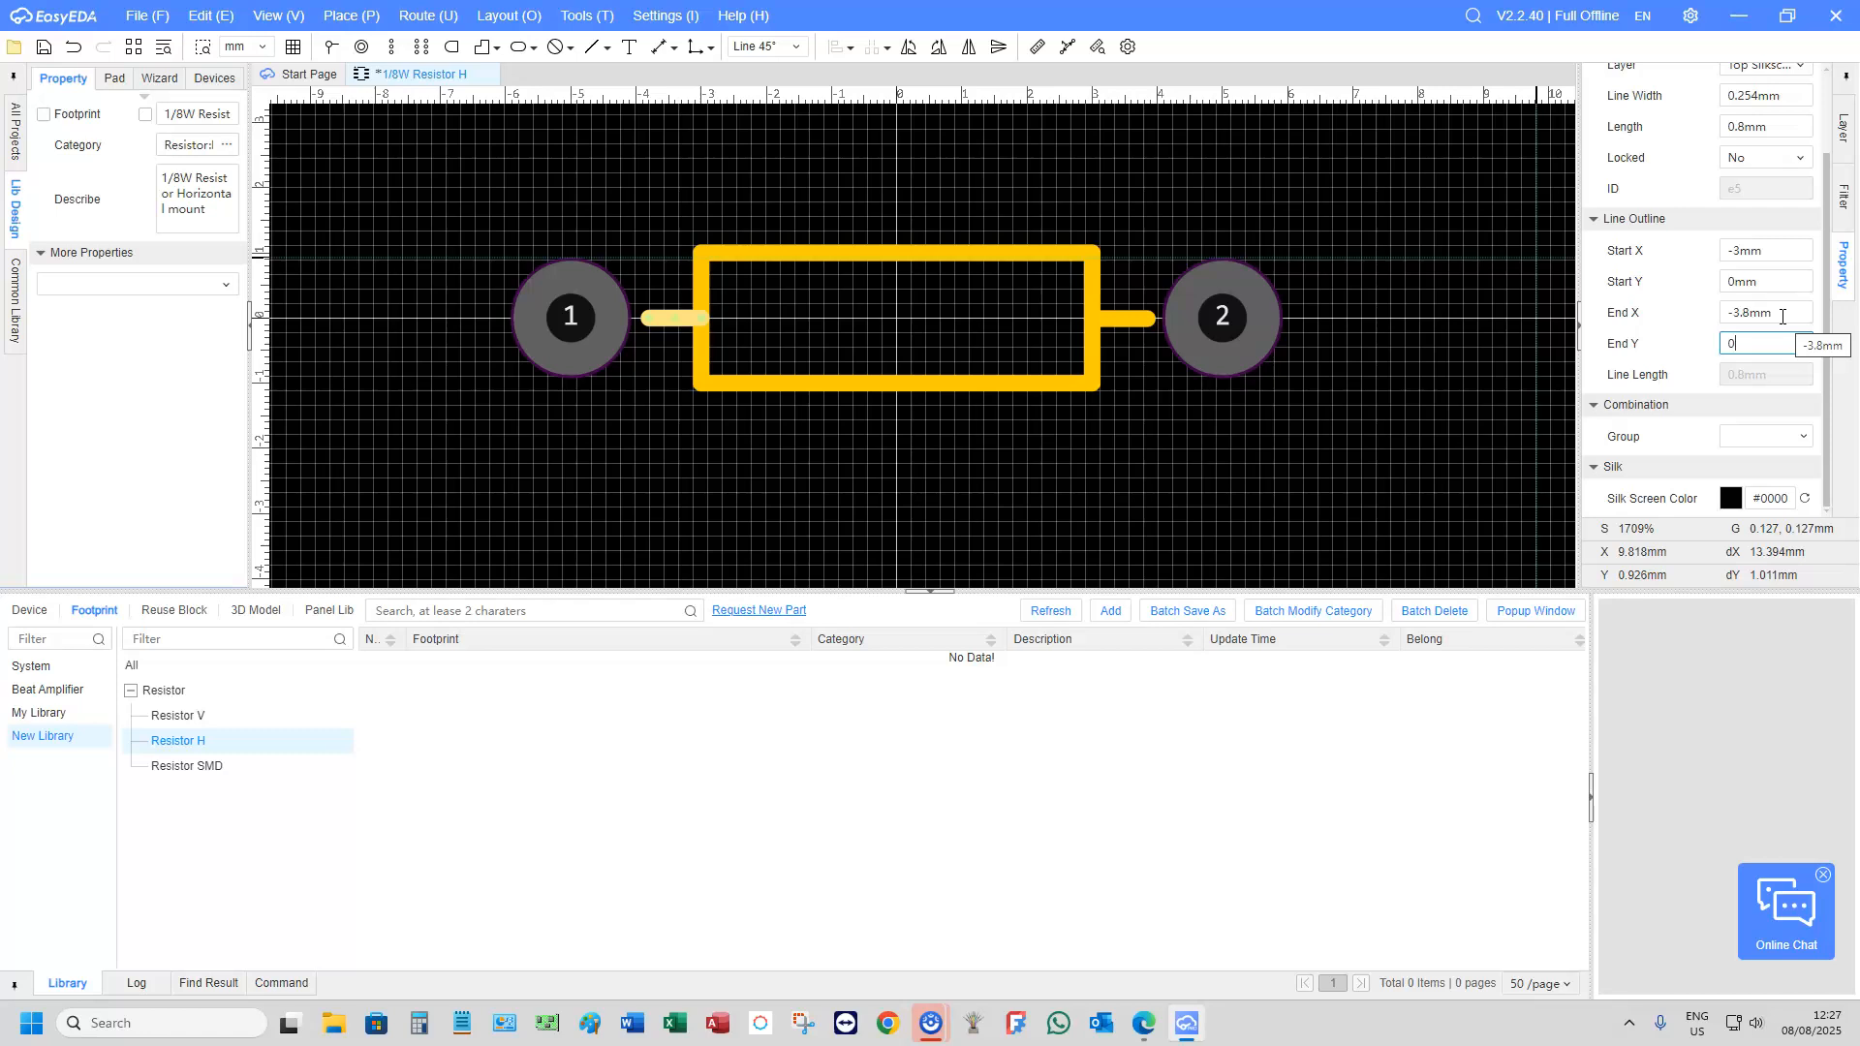
Set the lead line beside pad 2 to Start X 3.8 mm, with Start Y and End Y at 0 mm
left_click(1126, 327)
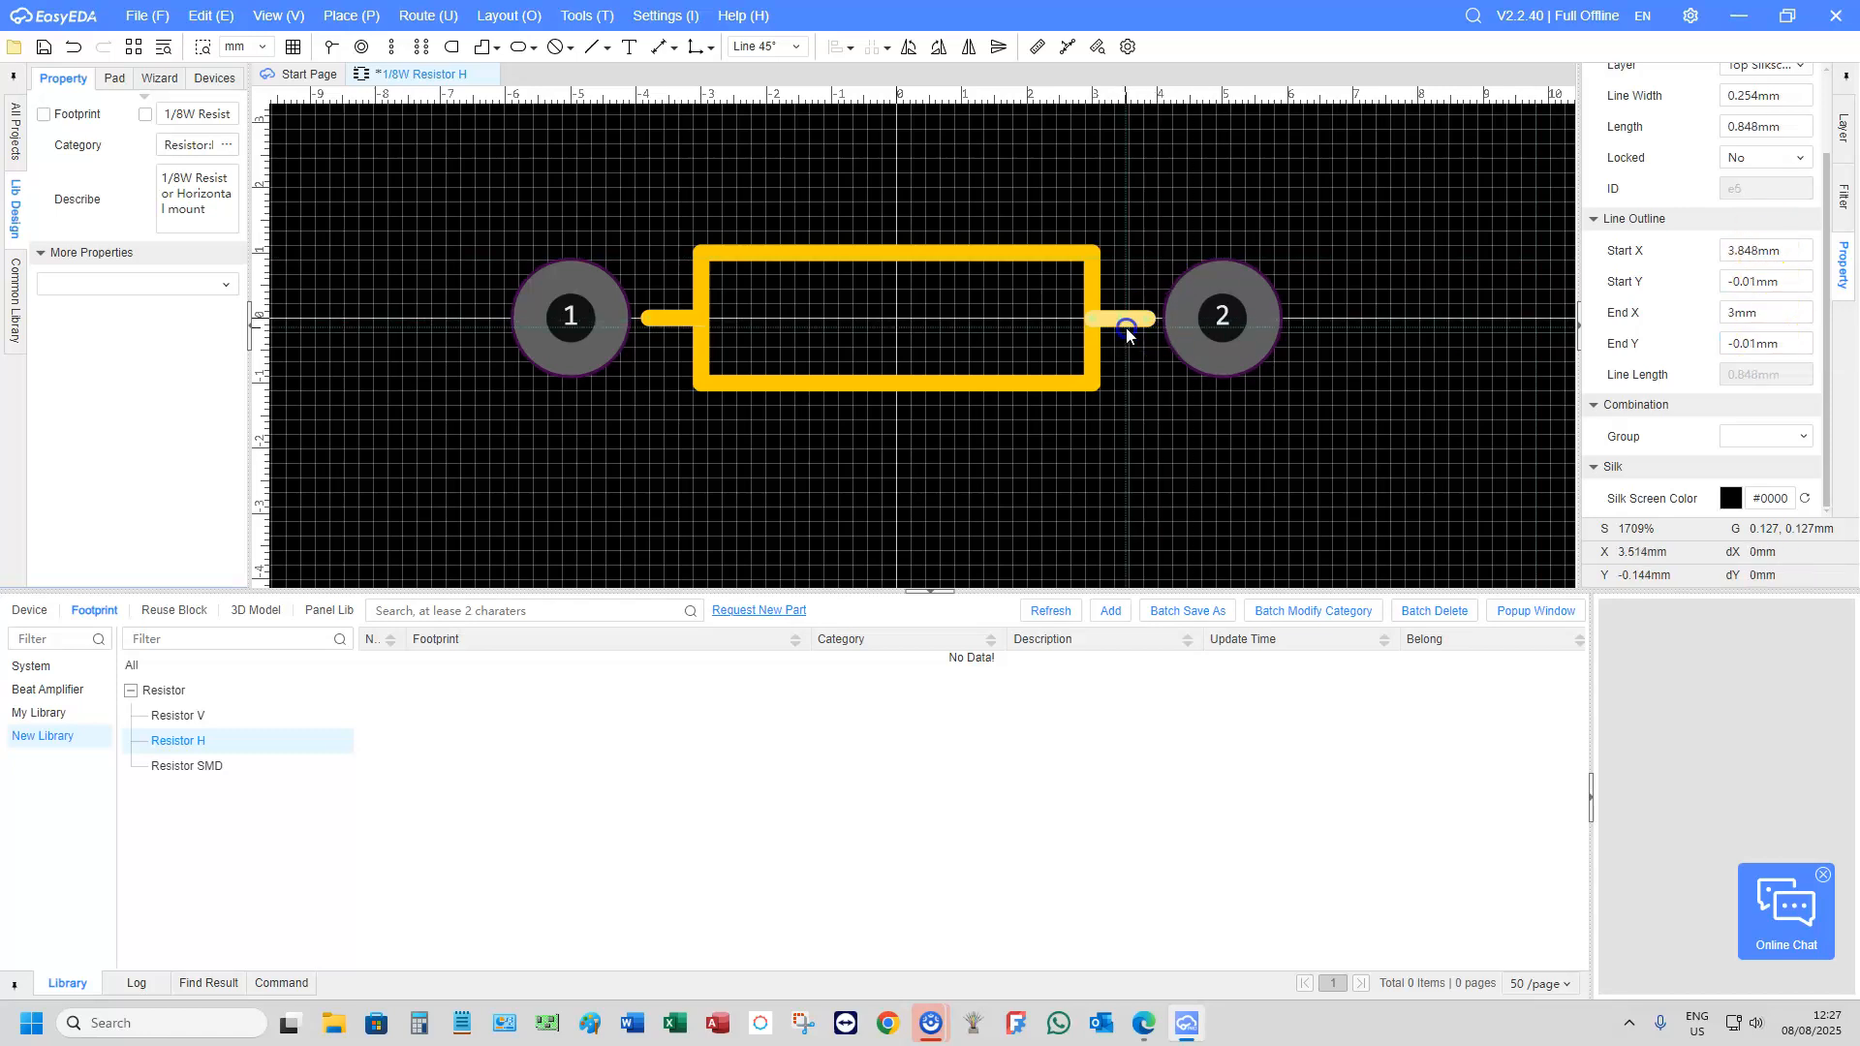
double_click(1763, 251)
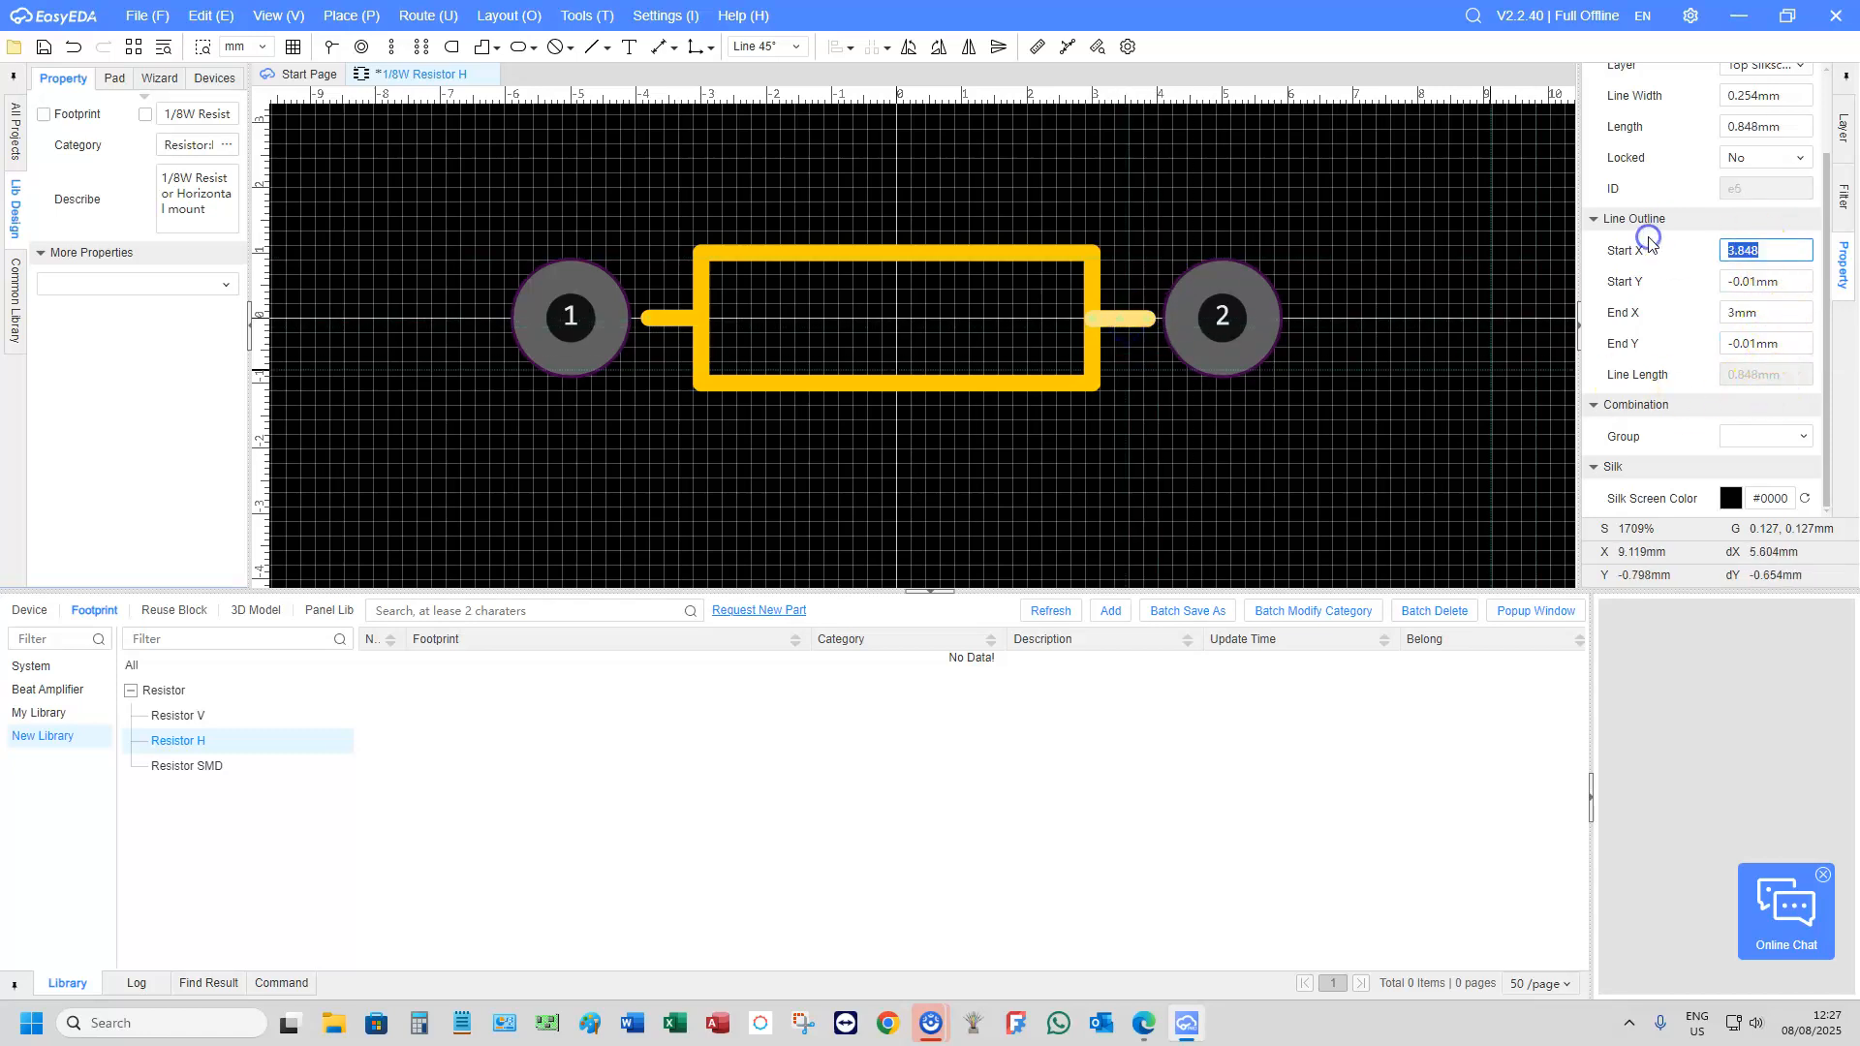
type("3.8")
double_click(1747, 282)
type("0")
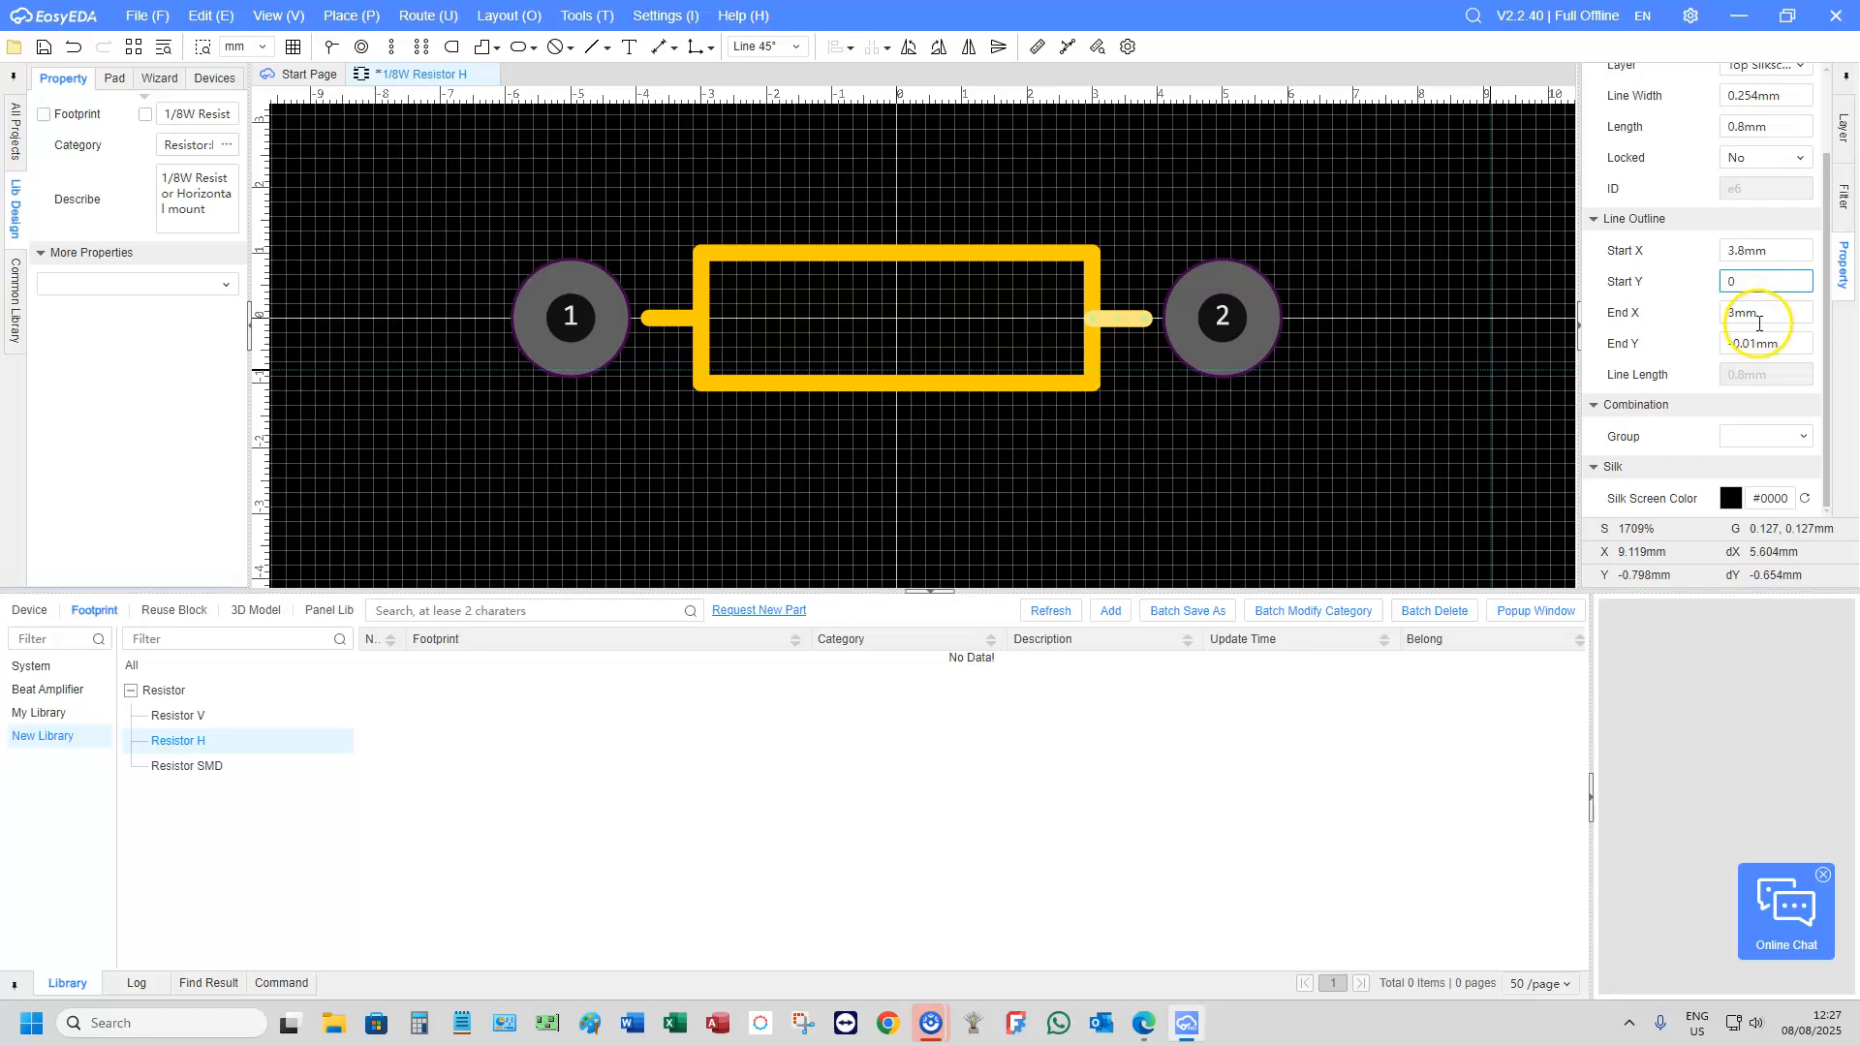
double_click(1755, 344)
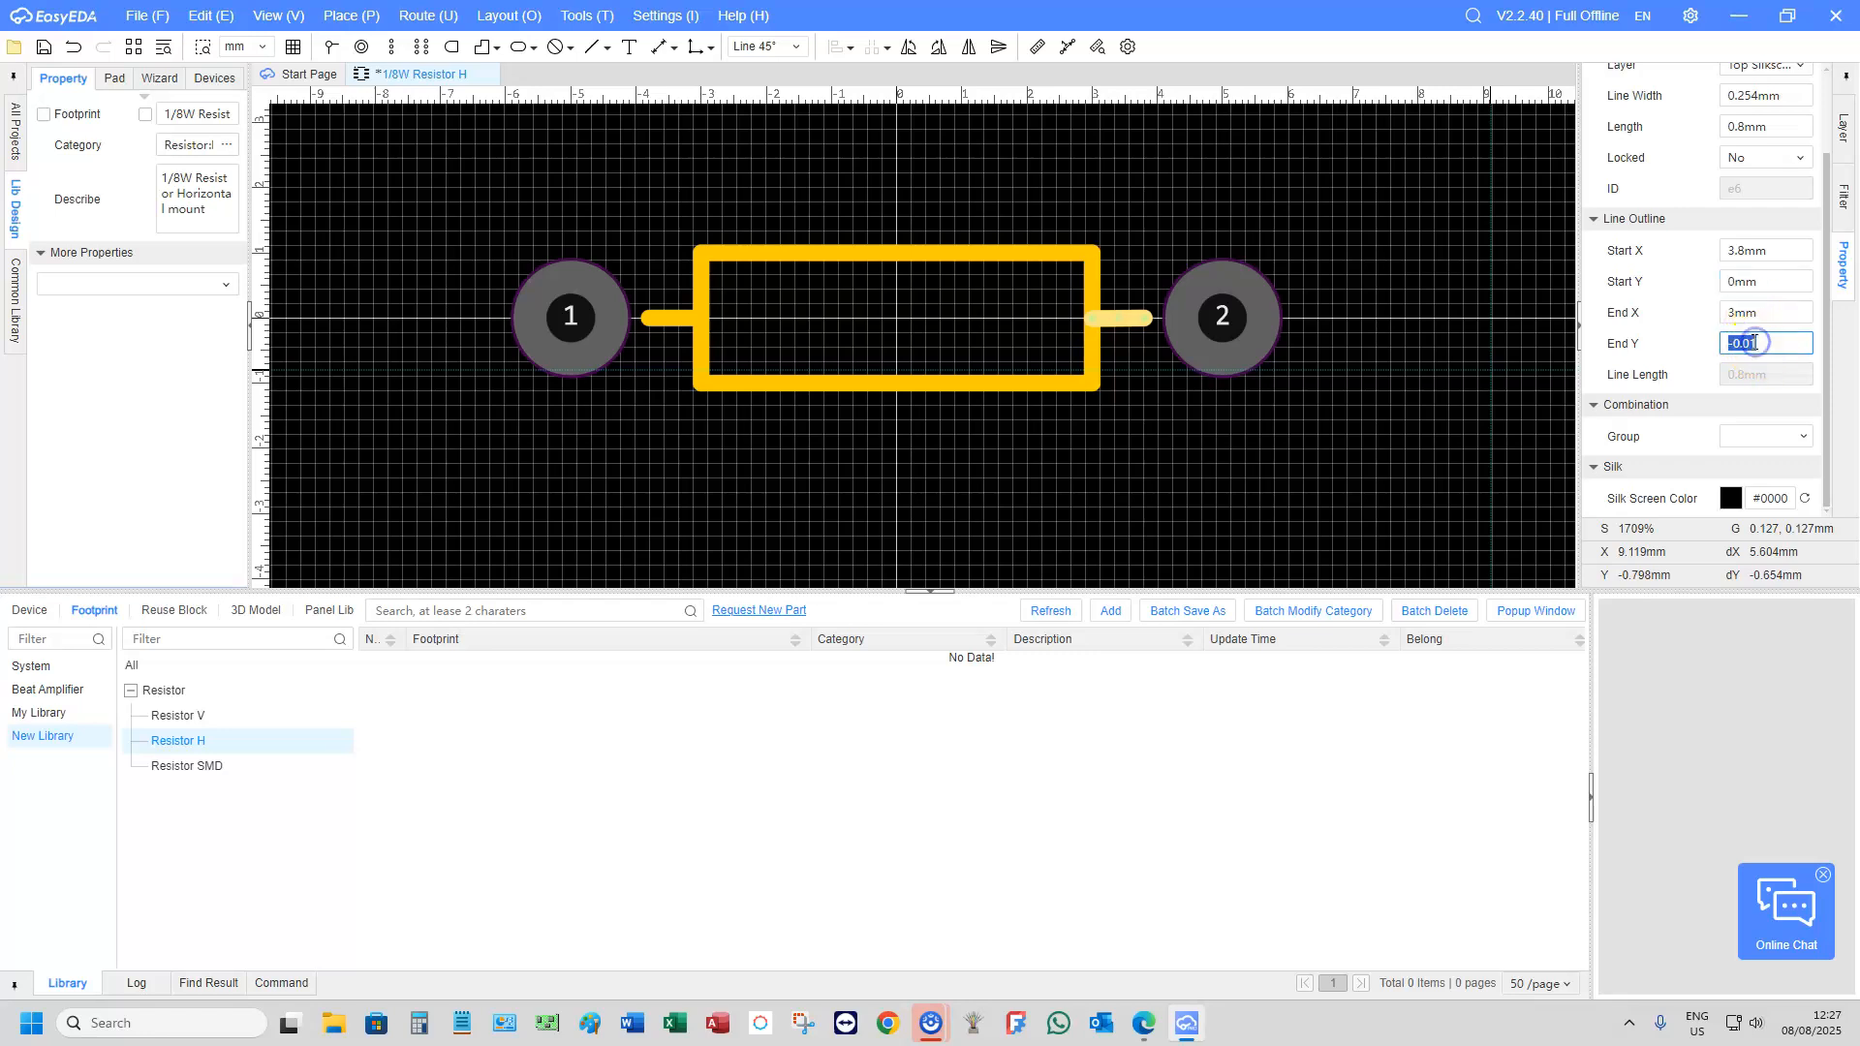
type("0mm")
key("Return")
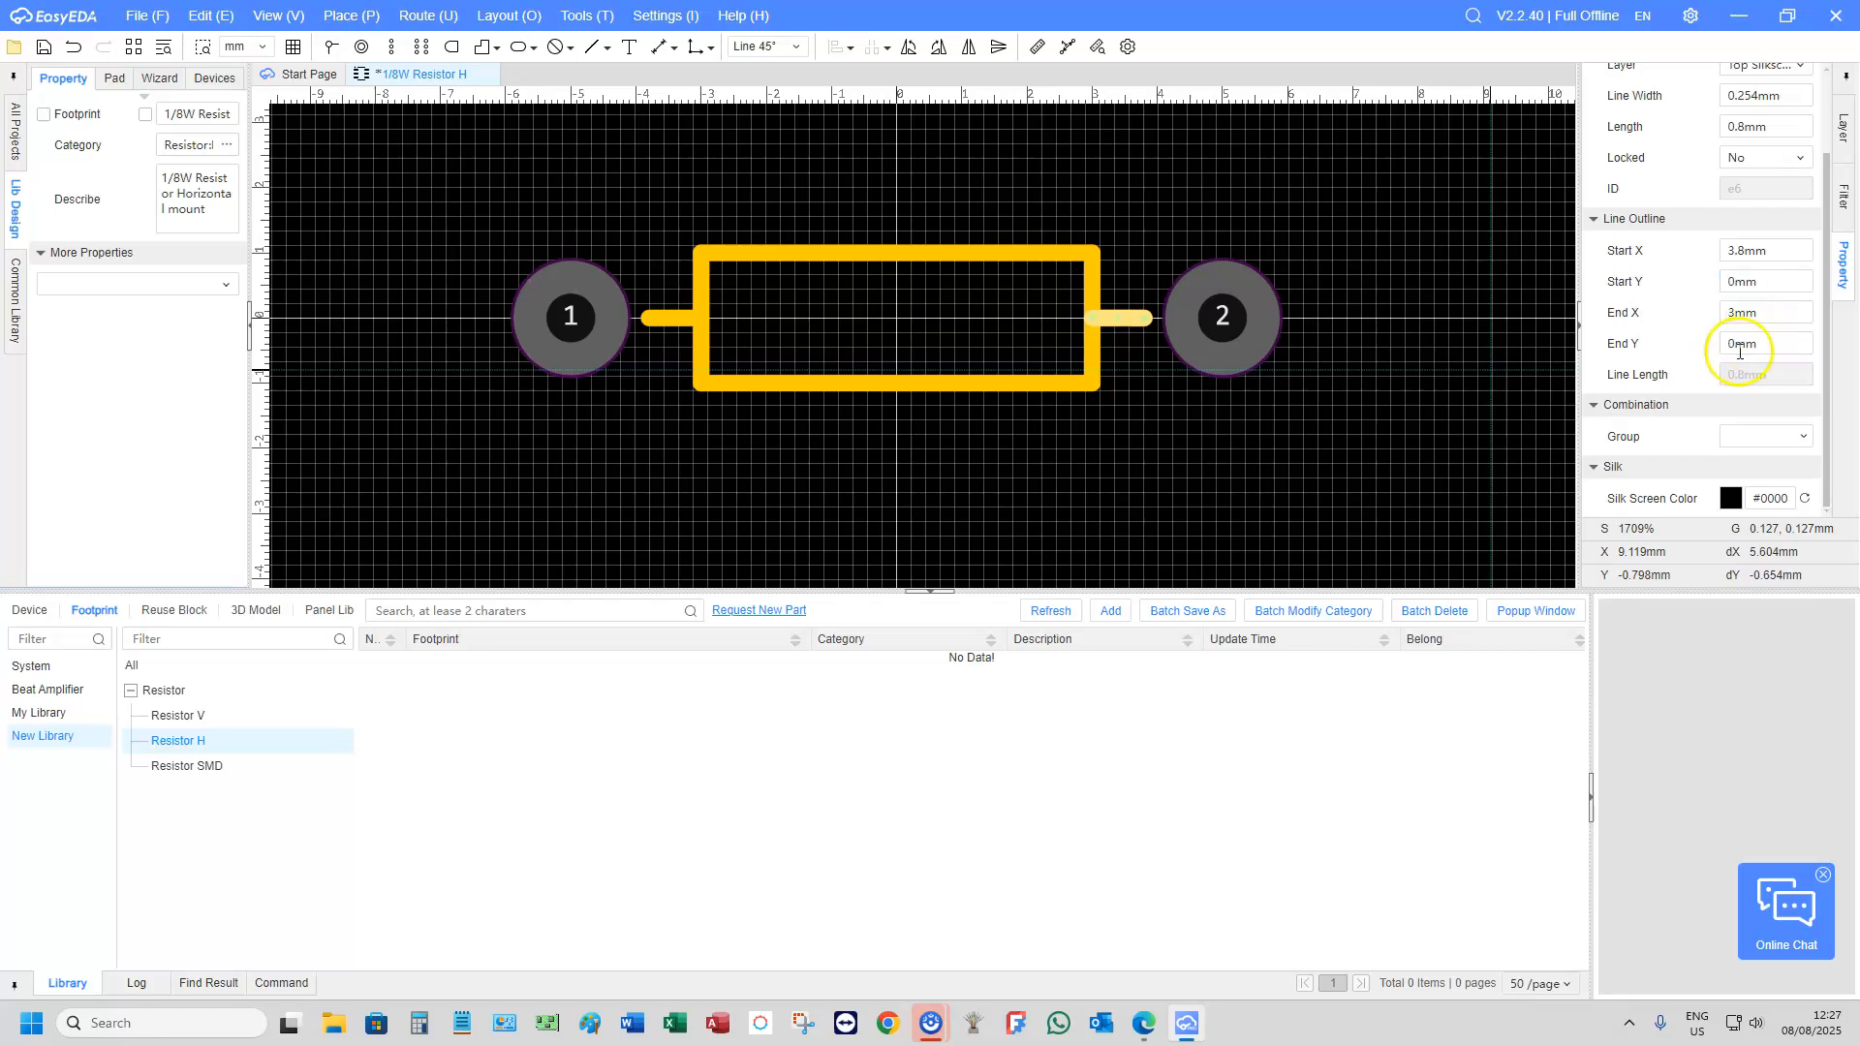
Save the 1/8W Resistor H footprint and close it
scroll(1034, 374, "down", 6)
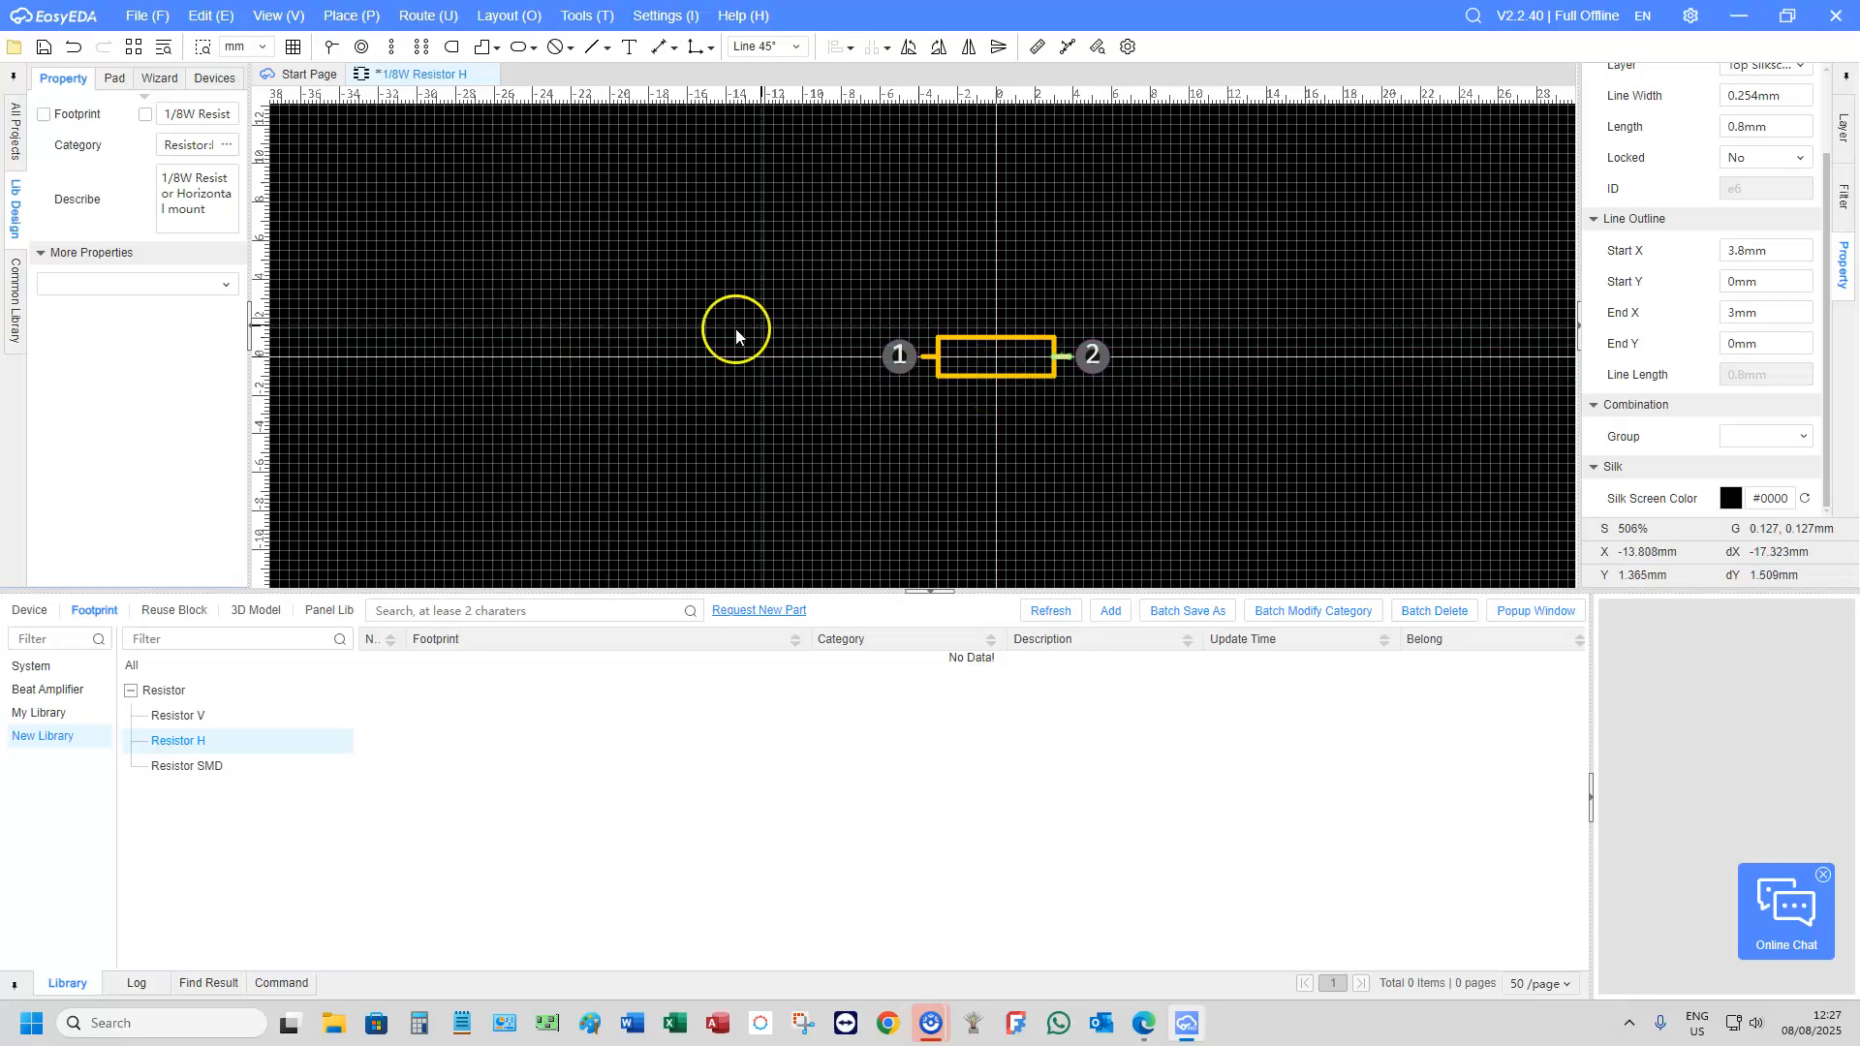
left_click(45, 47)
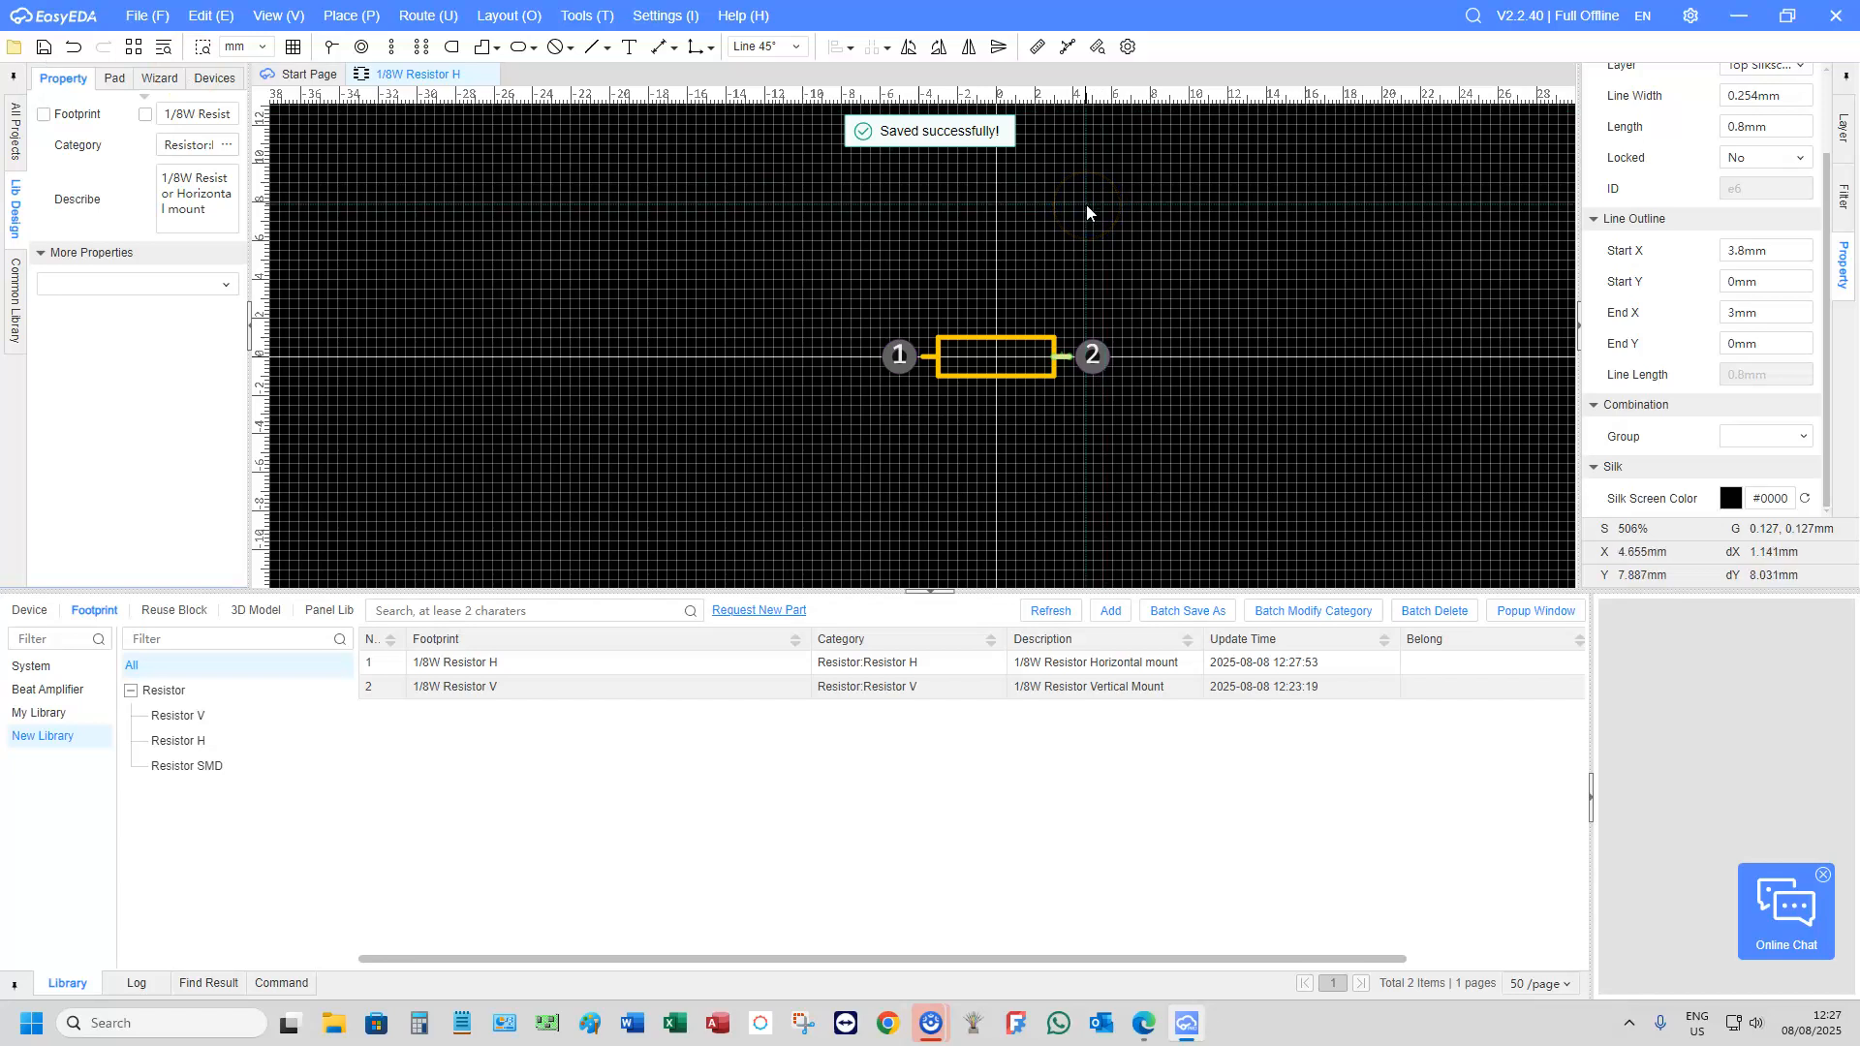
left_click(490, 74)
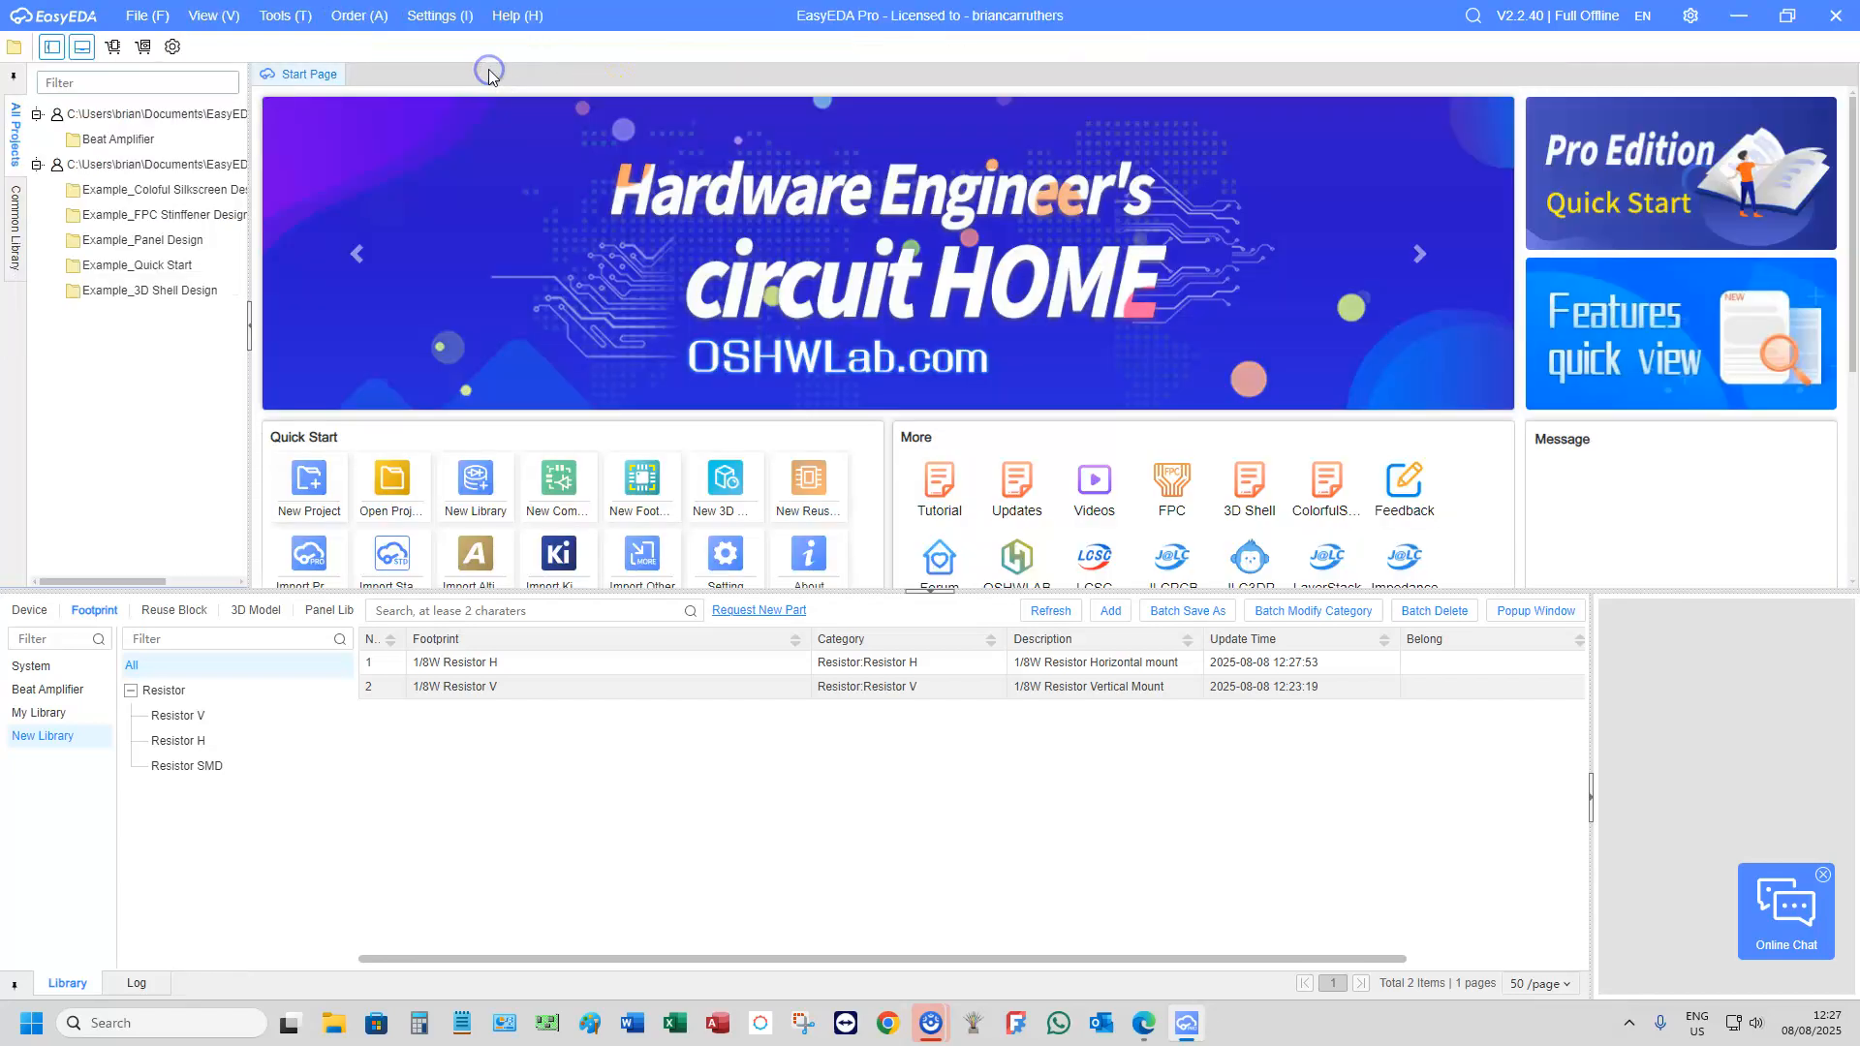
Create a footprint named 1/8W Resistor SMD in New Library, category Resistor:Resistor SMD, with the description "1/8W 0805 Resistor SMD"
left_click(56, 986)
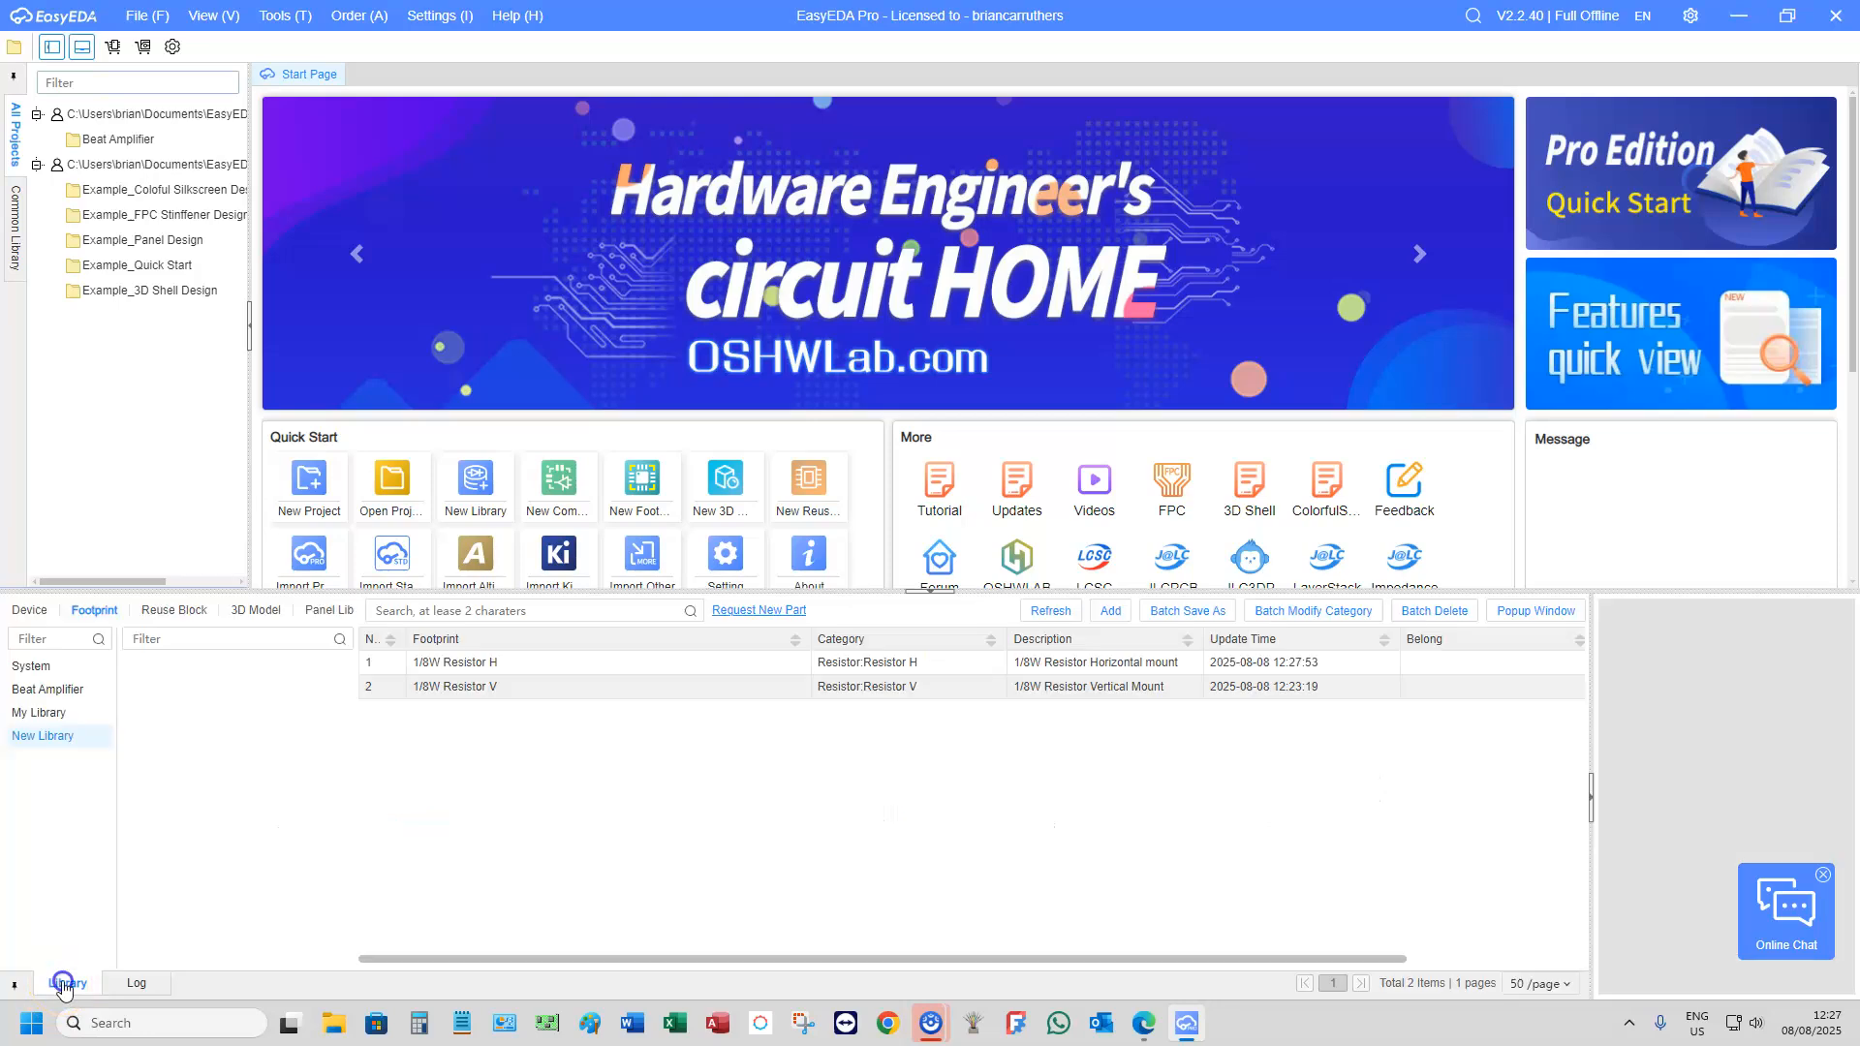
left_click(209, 767)
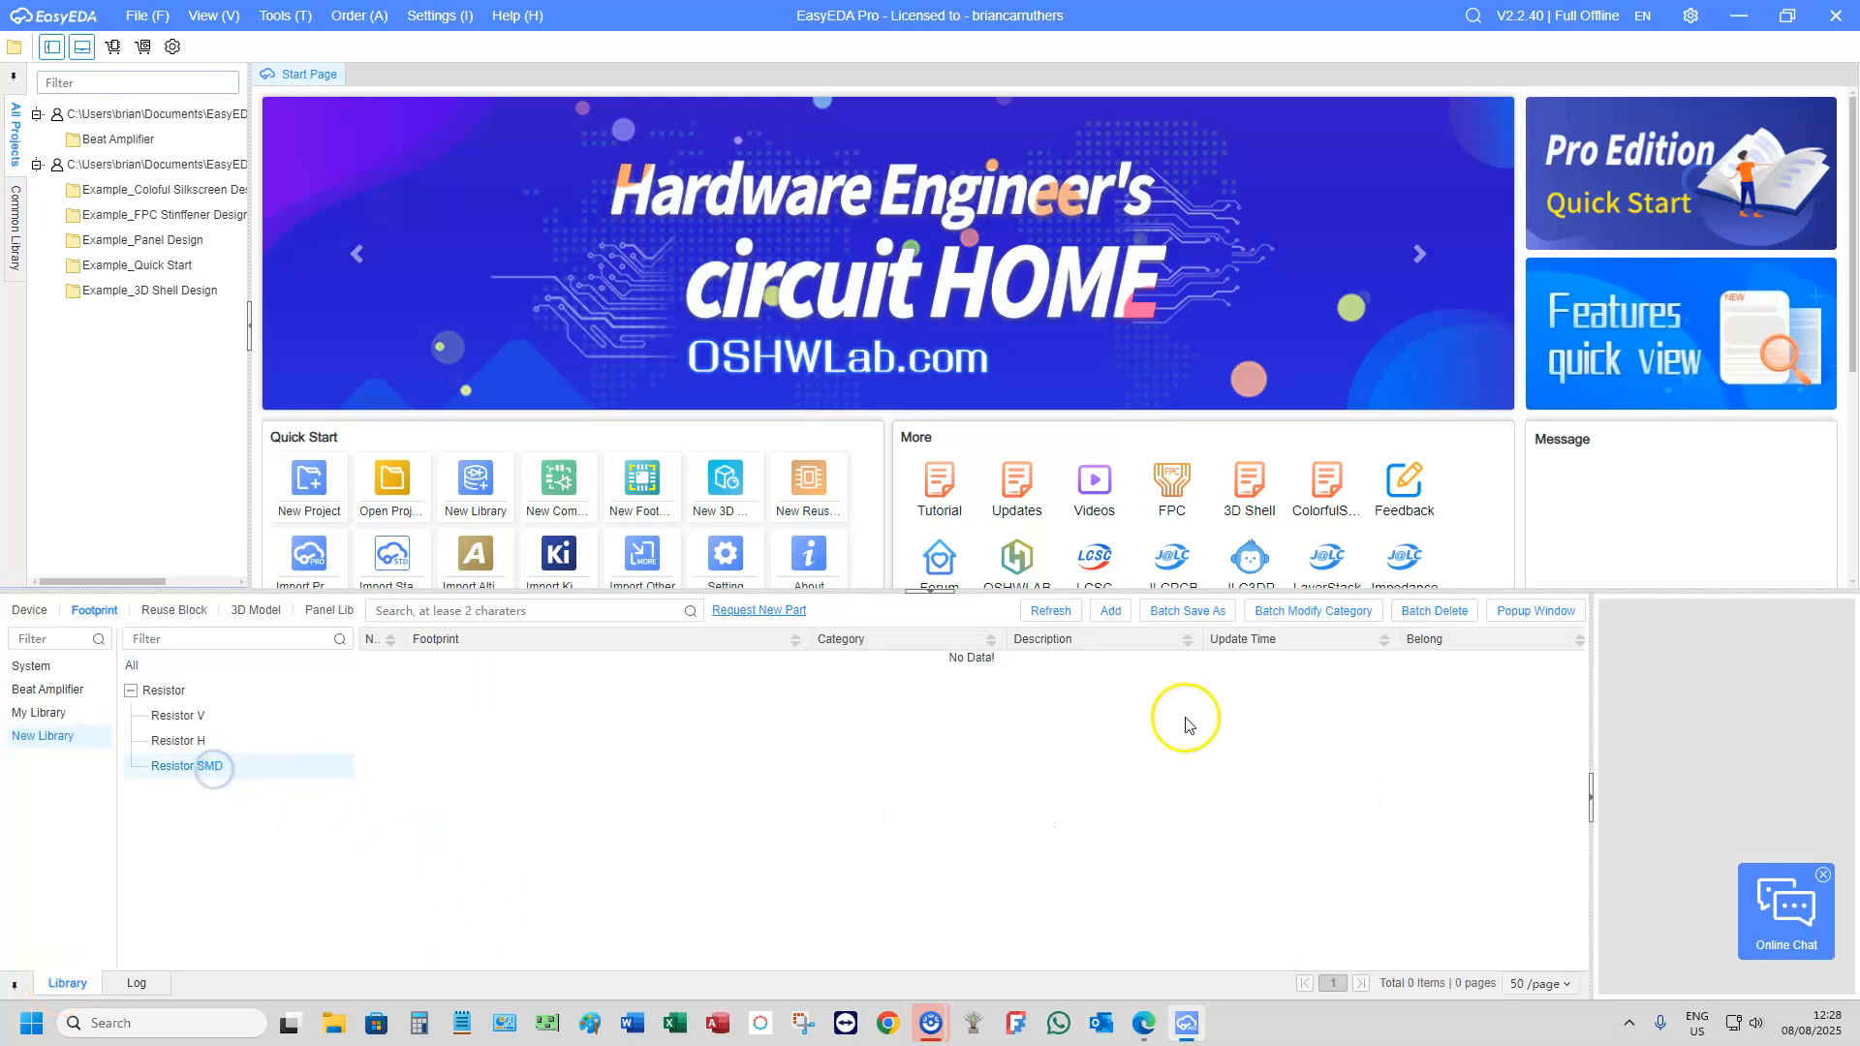
left_click(1111, 612)
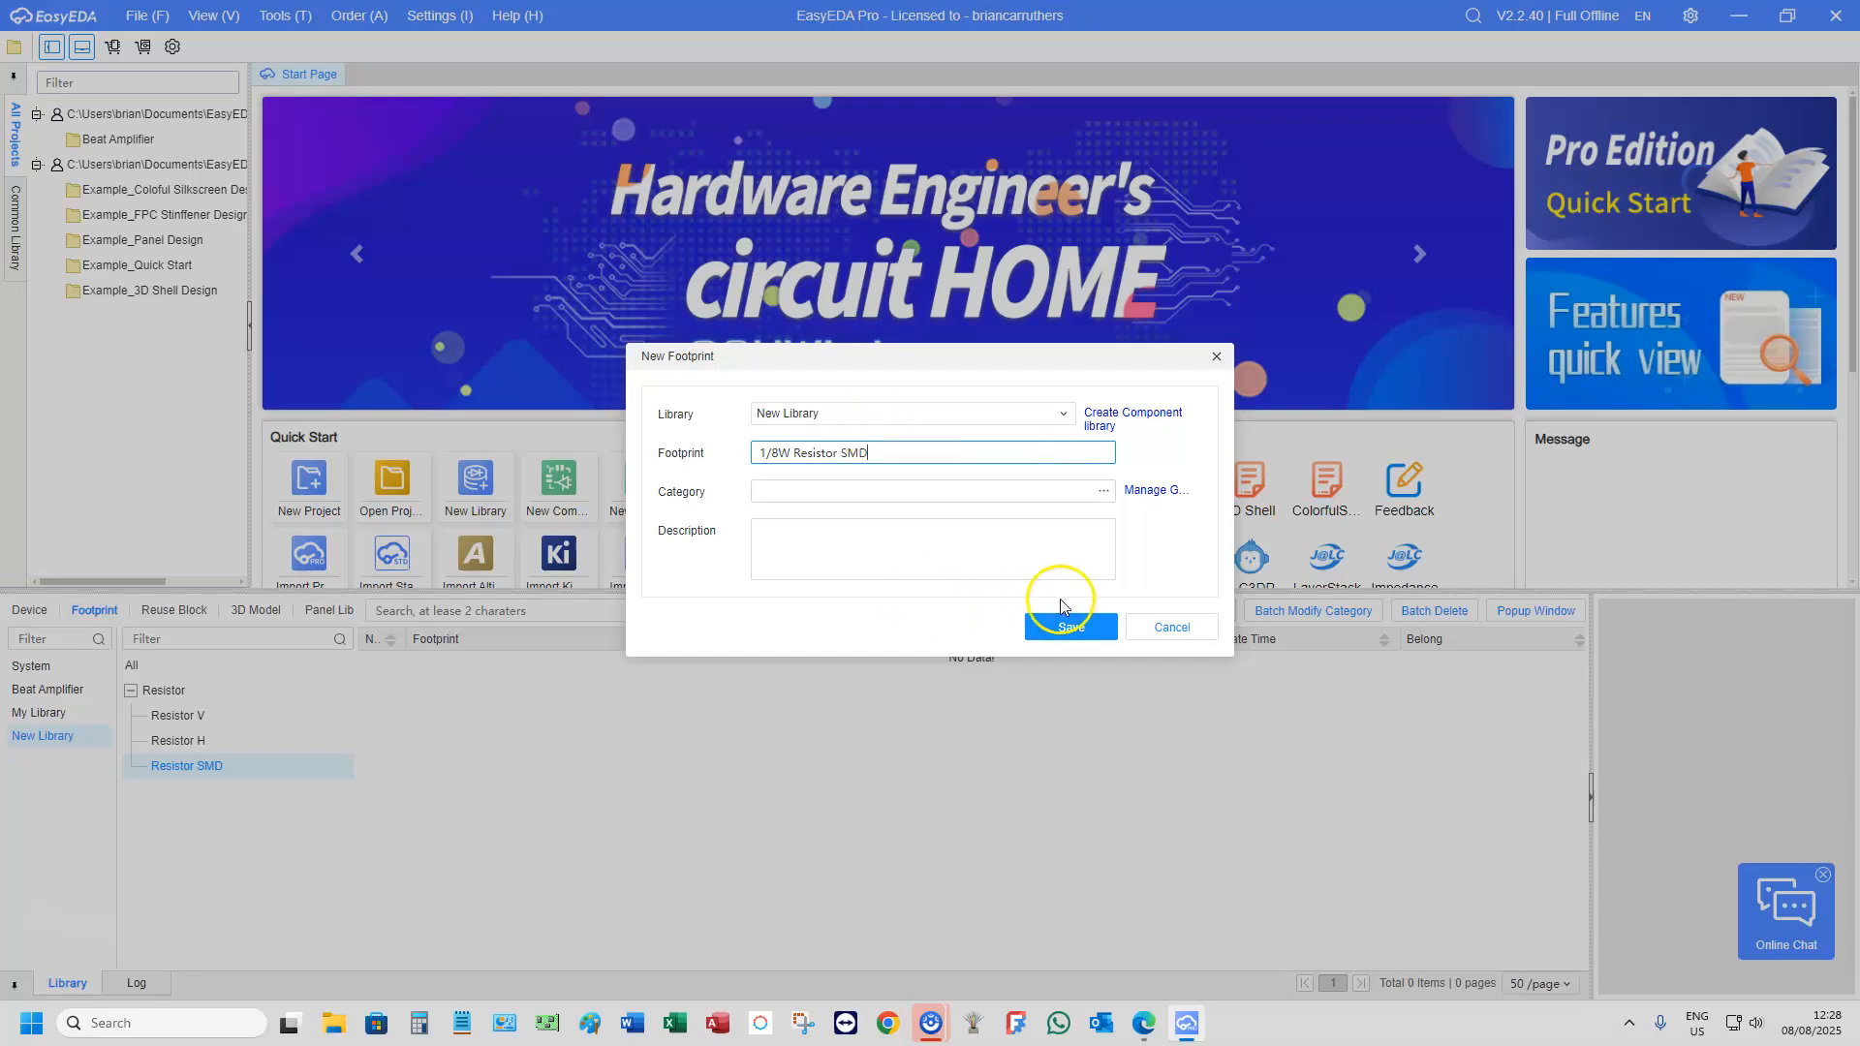
left_click(1101, 490)
left_click(680, 378)
left_click(704, 454)
left_click(1056, 689)
left_click(768, 533)
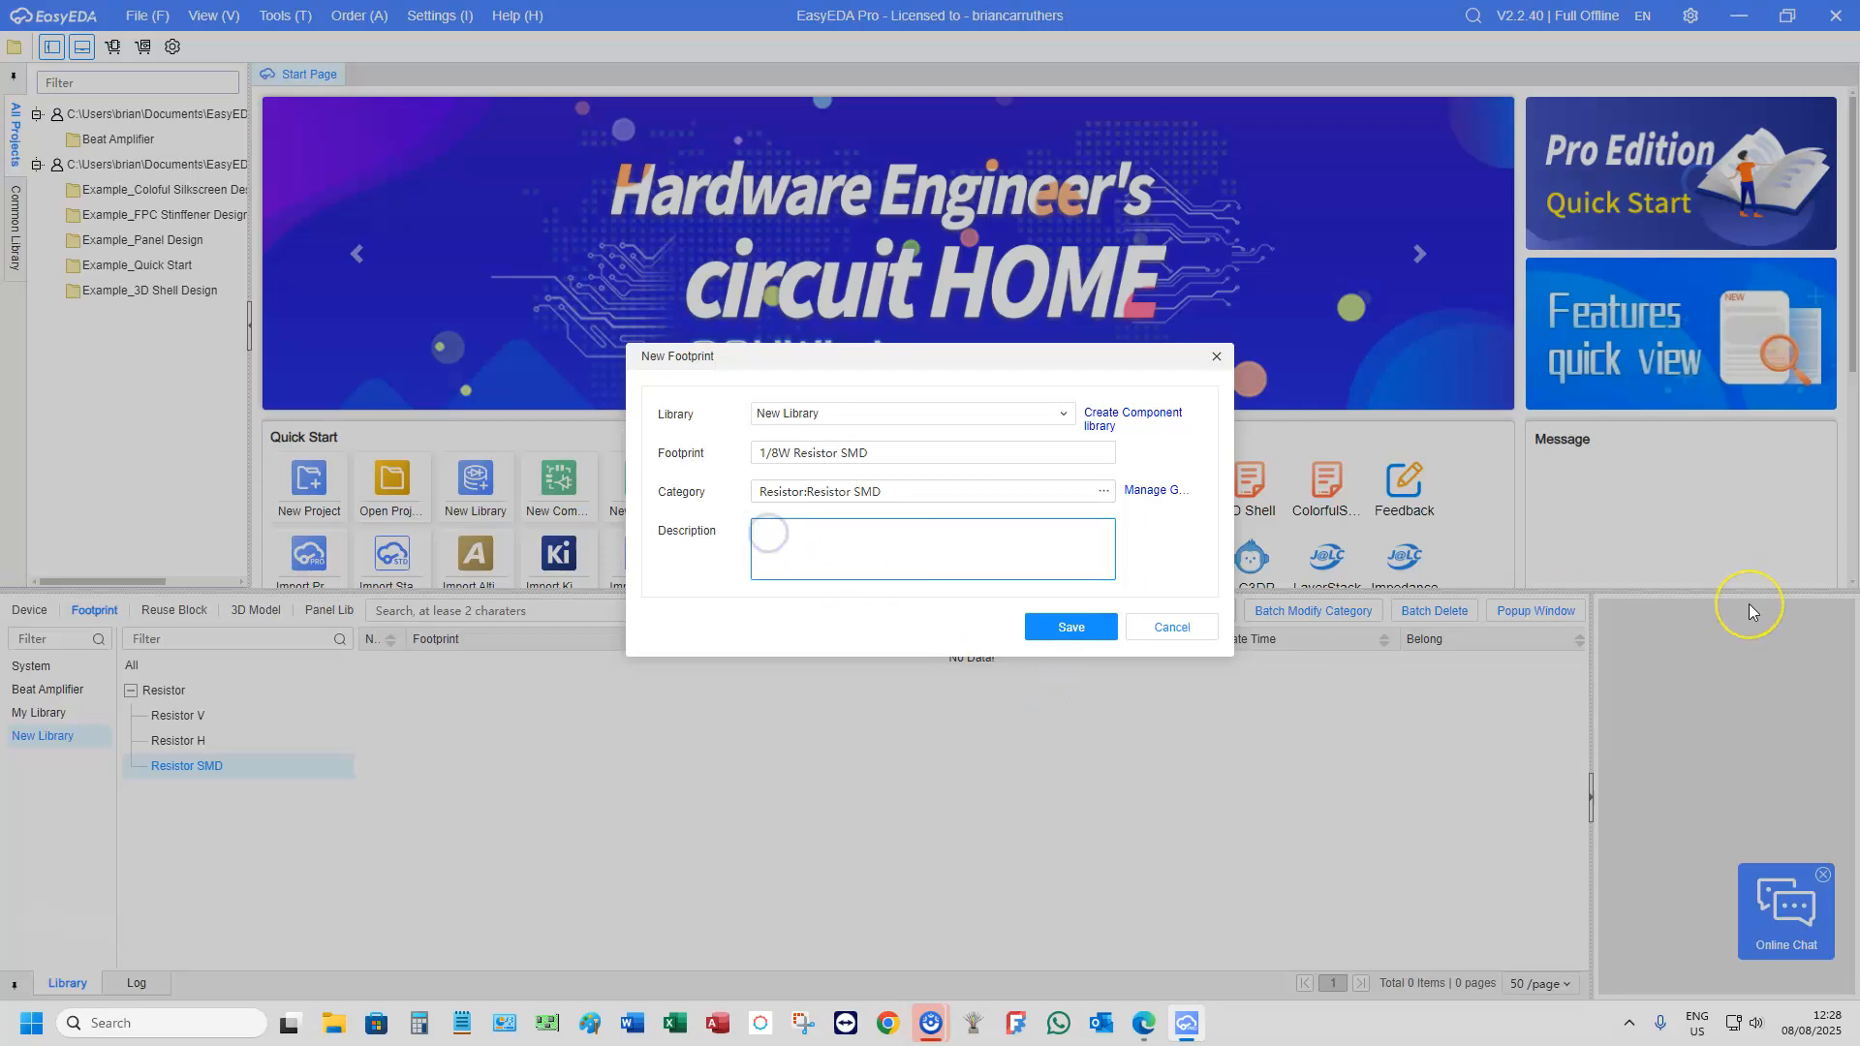
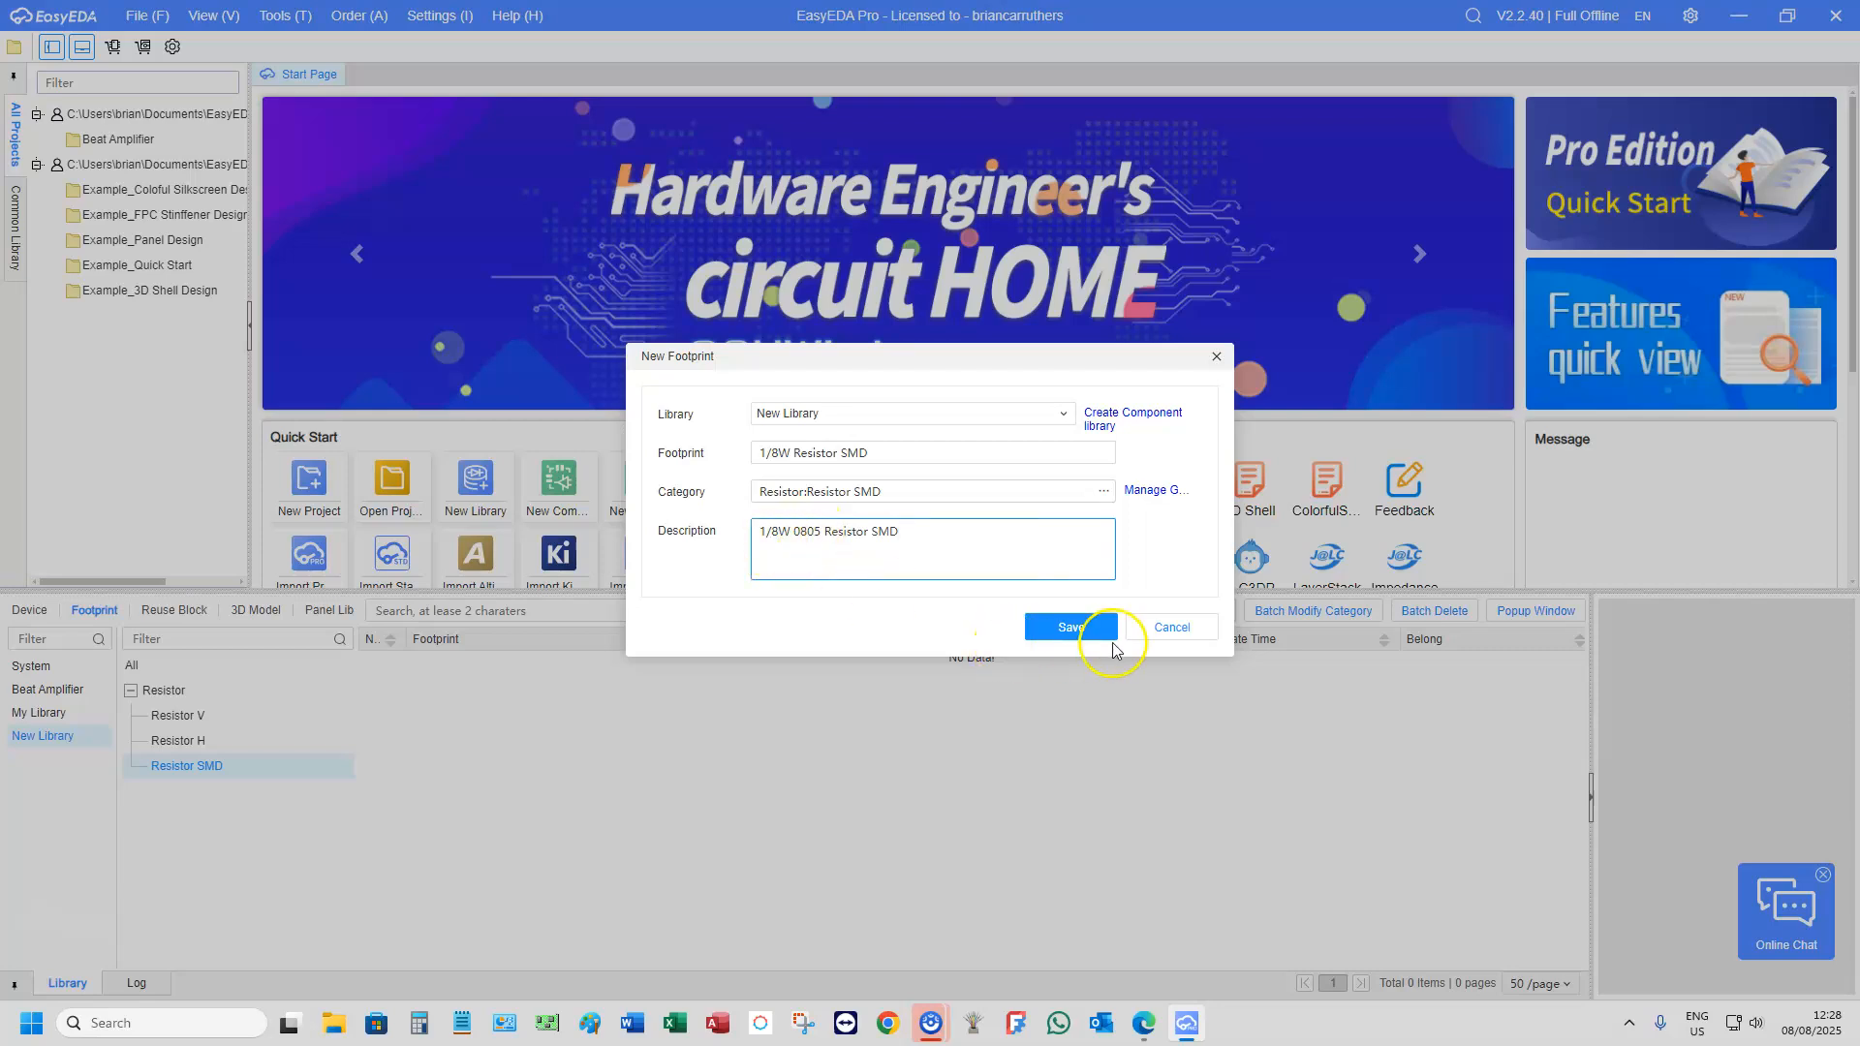
left_click(1073, 629)
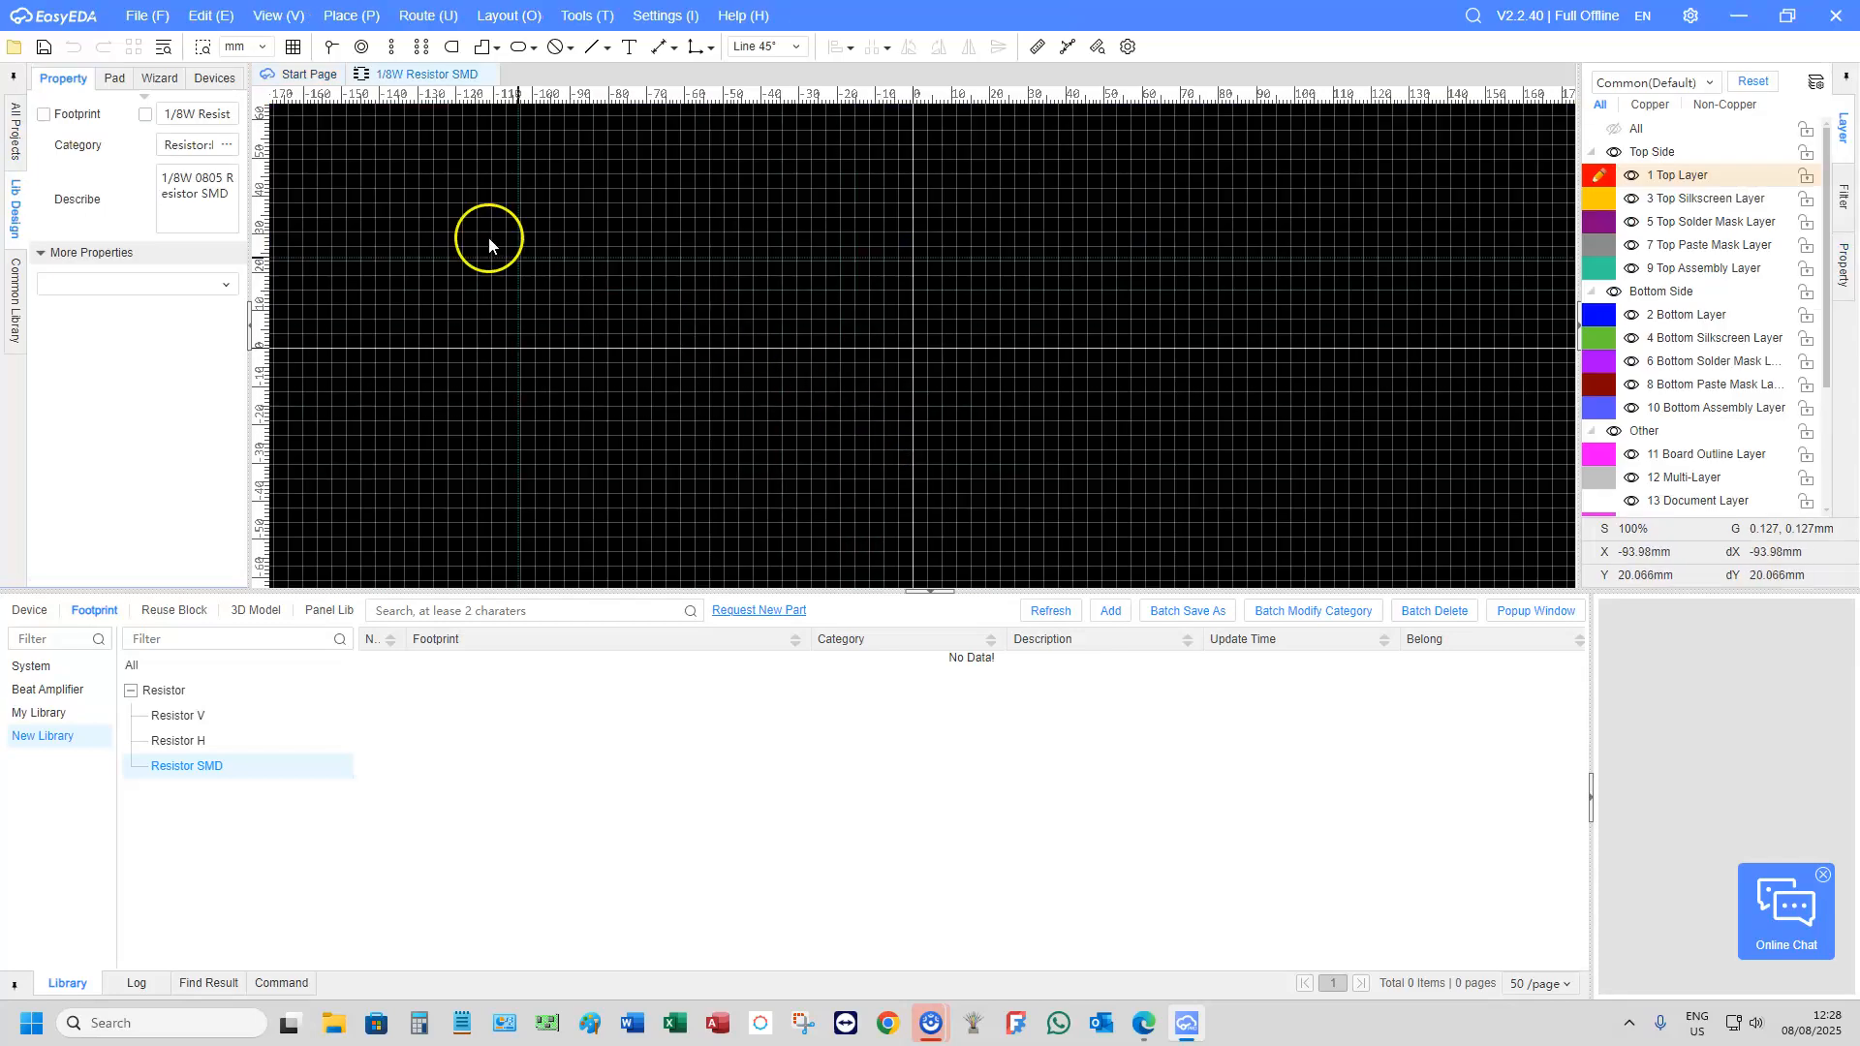
Place pads 1 and 2 on either side of the origin, at about X -1.4 mm and X 1.5 mm
left_click(361, 47)
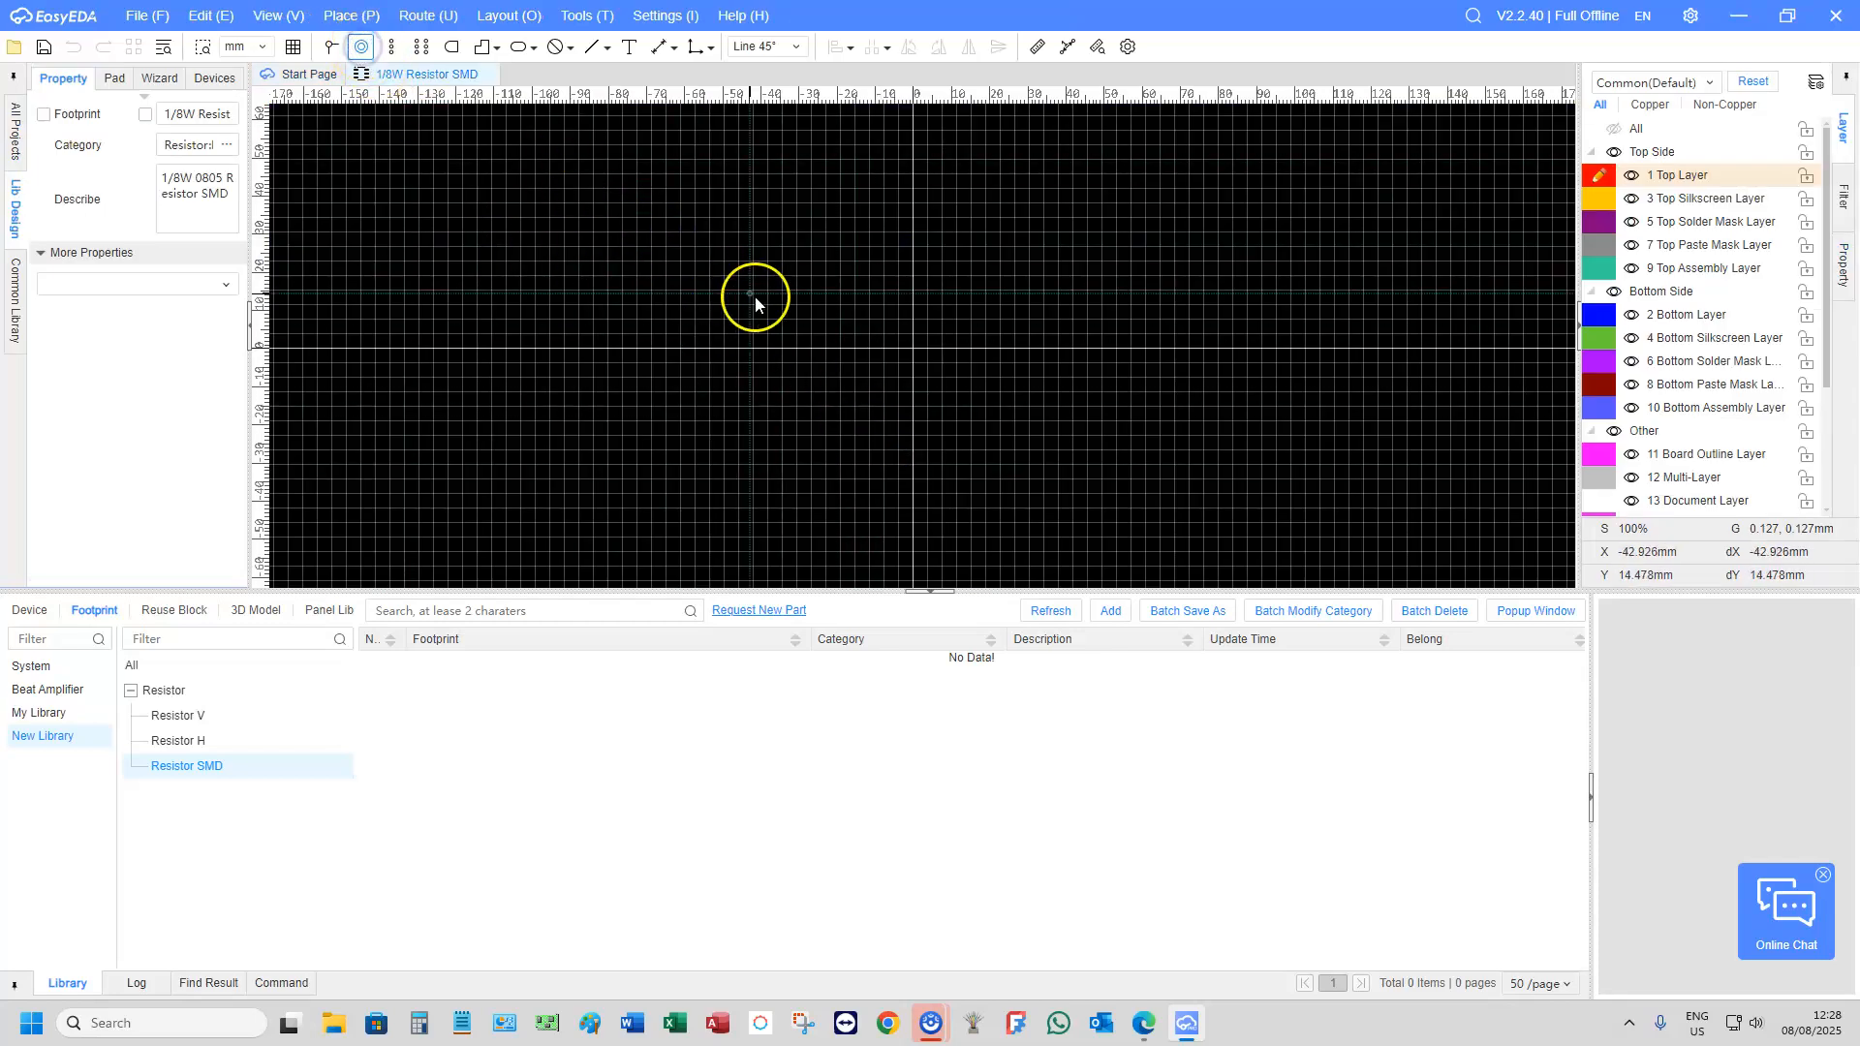
scroll(872, 334, "up", 10)
scroll(796, 327, "down", 1)
left_click(650, 327)
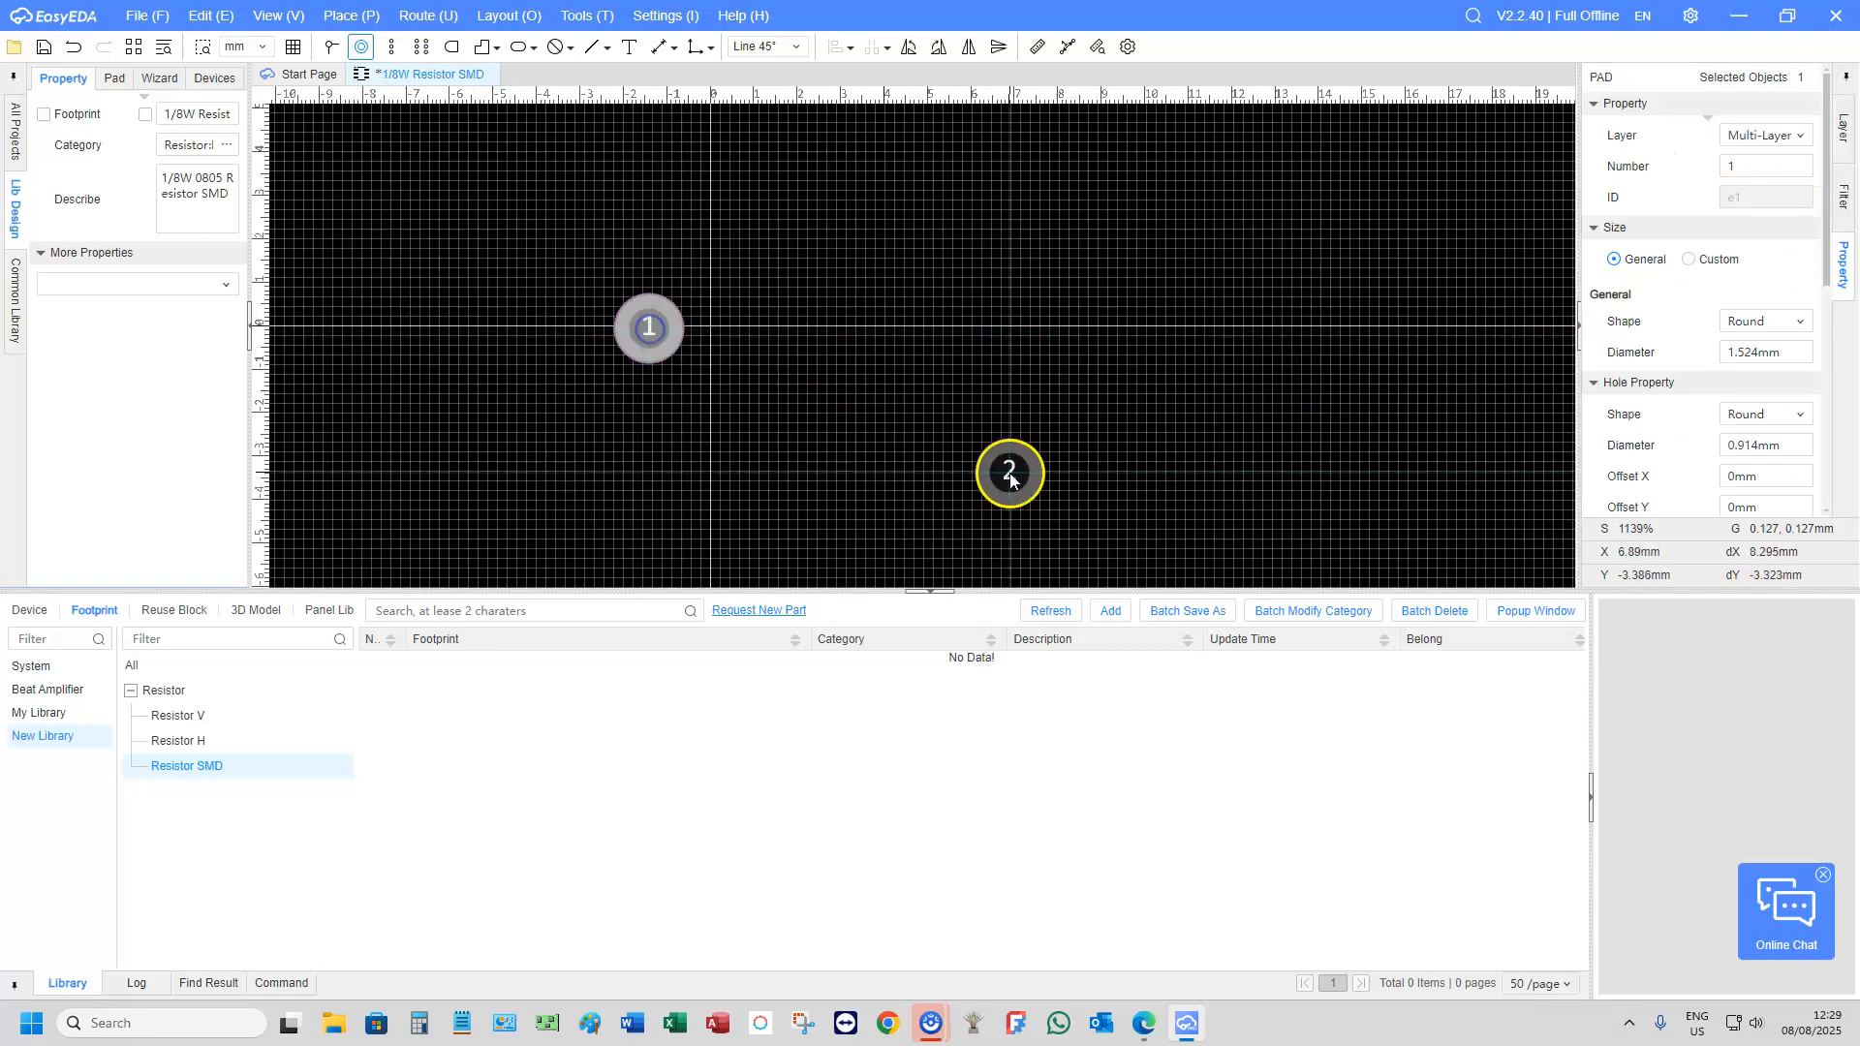
left_click(777, 331)
right_click(898, 400)
Move both pads to the Top Layer and change their shape to Rectangle
left_click_drag(531, 271, 862, 392)
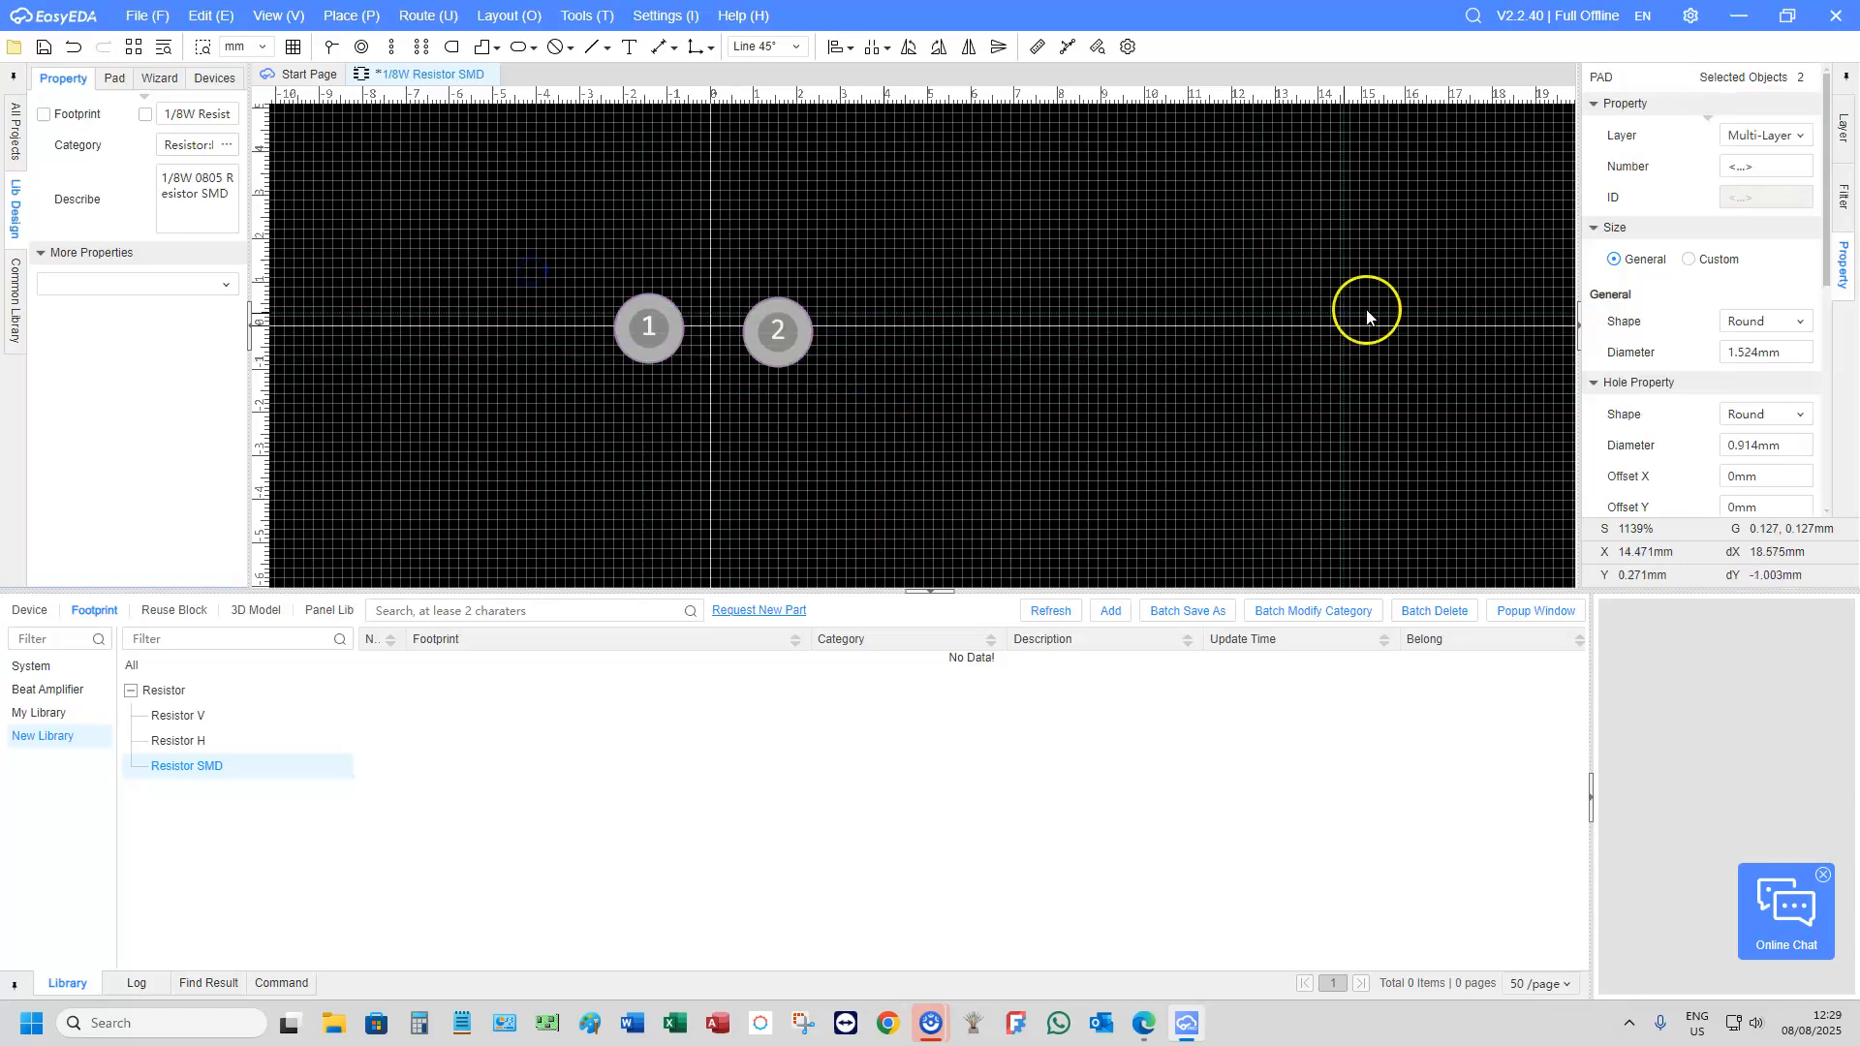
left_click(1787, 136)
left_click(1777, 184)
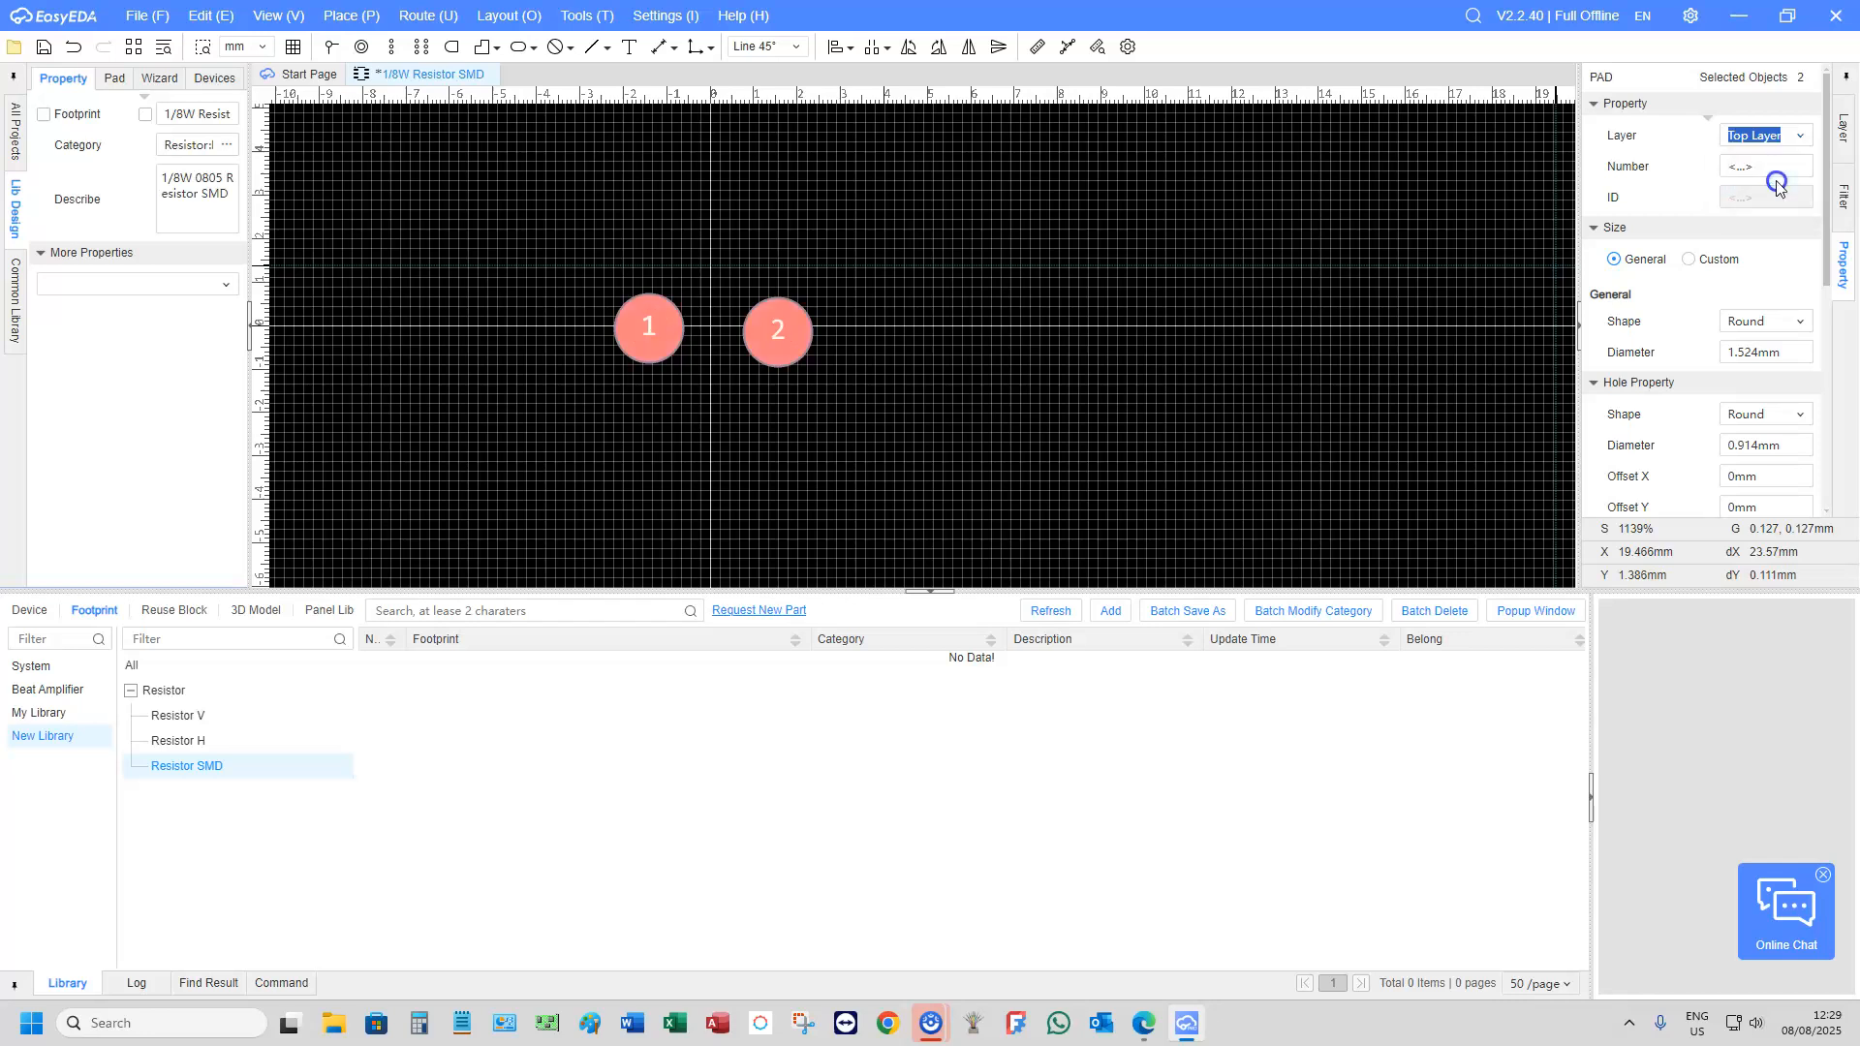
left_click(1802, 292)
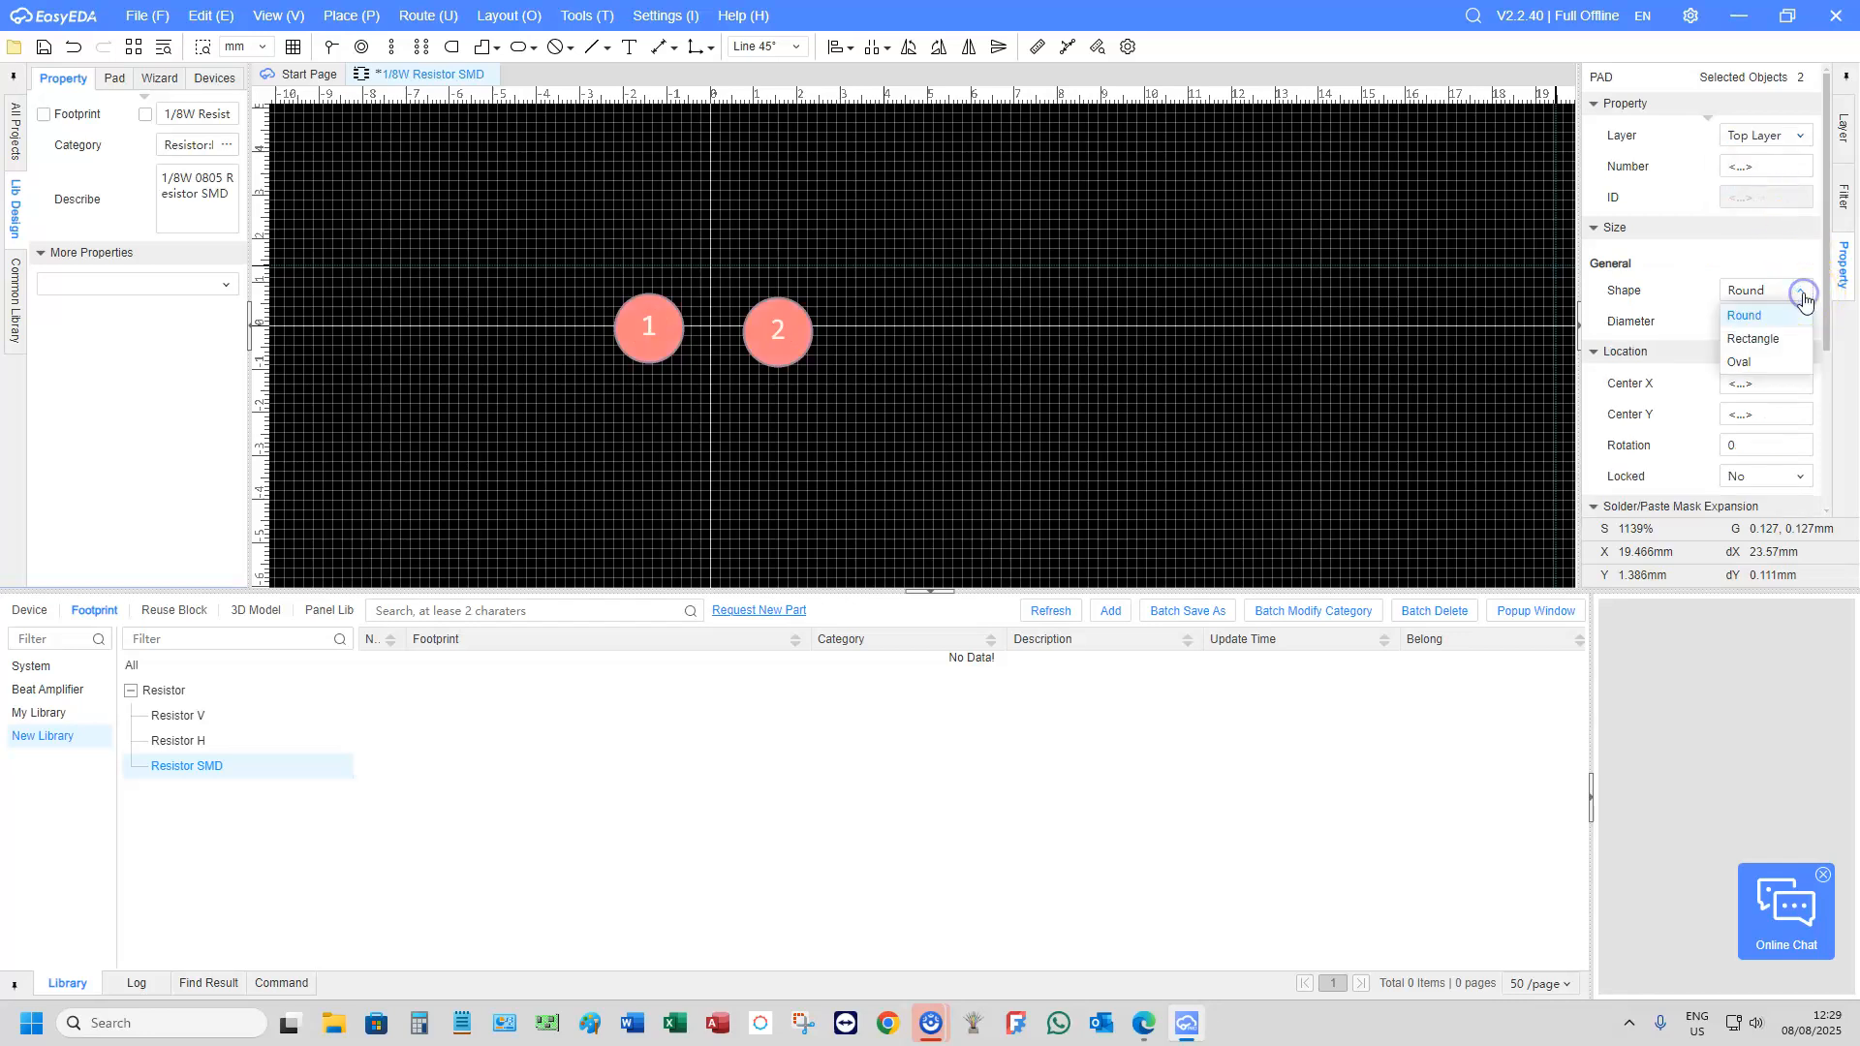
left_click(1765, 339)
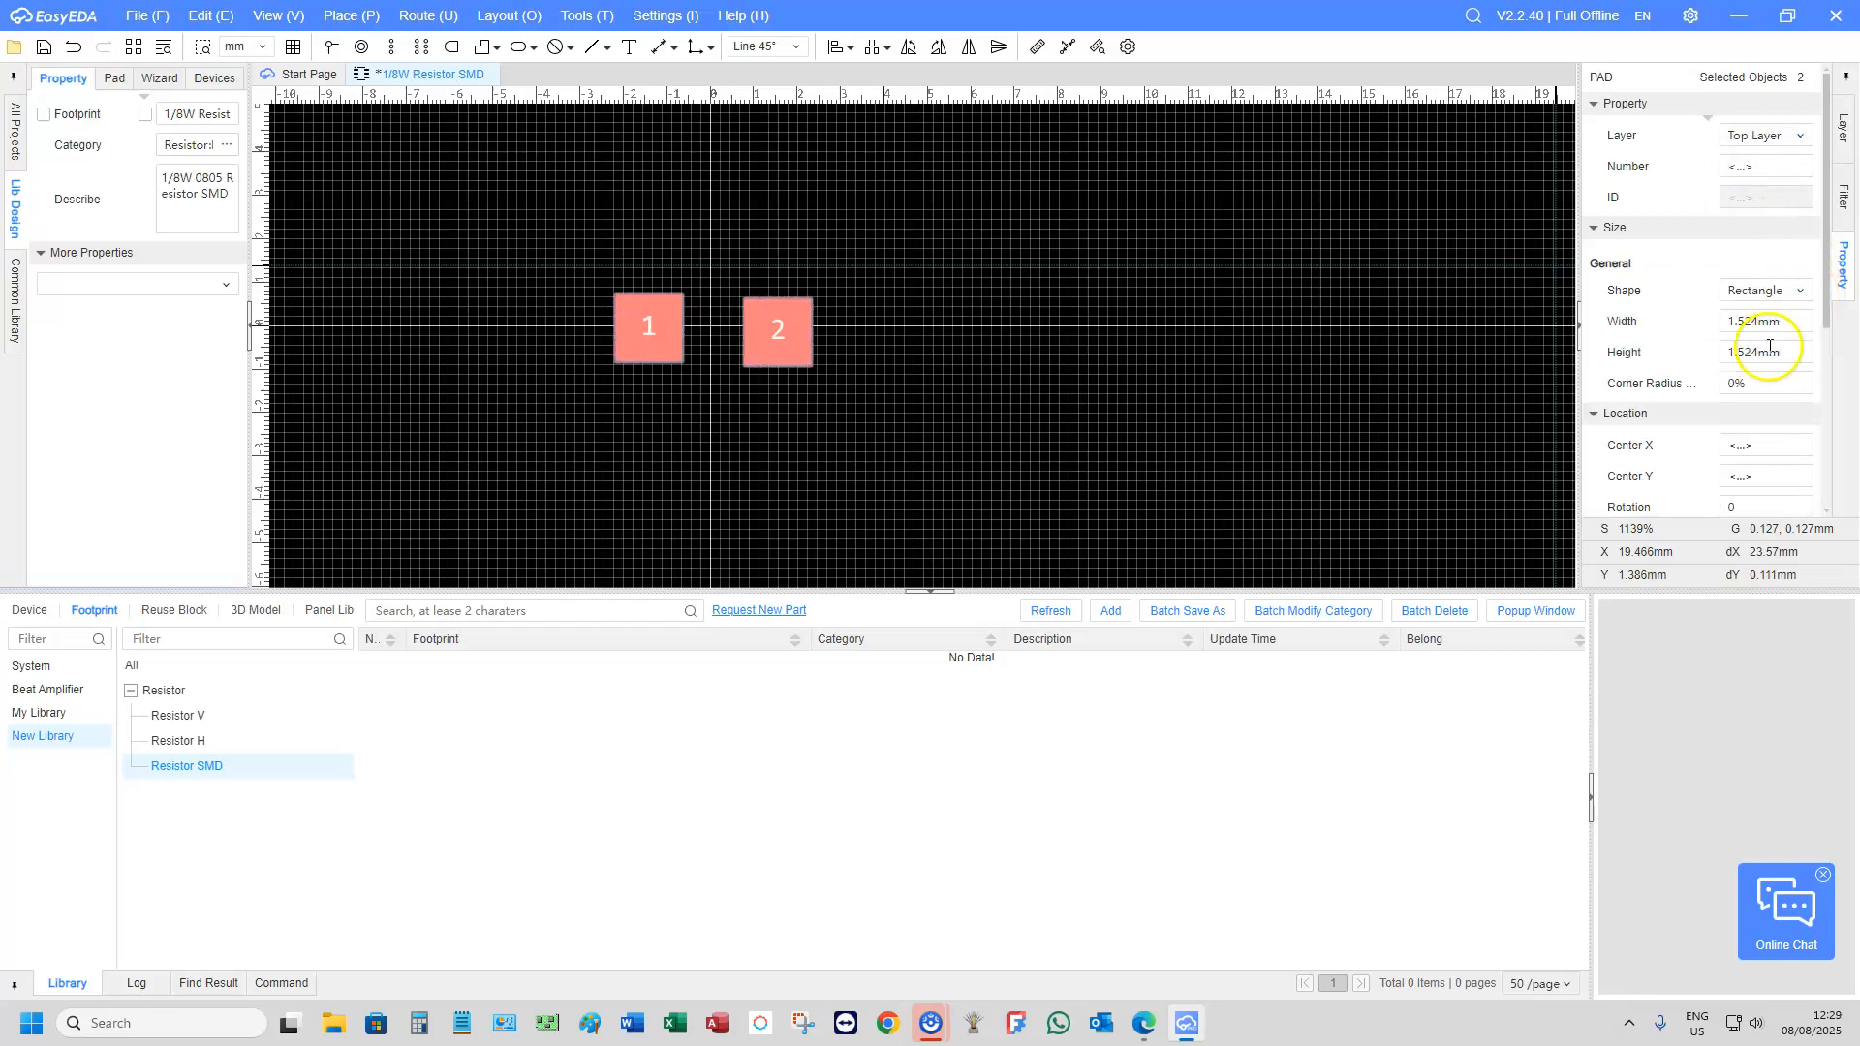
Set the width and height of both selected pads to 1.75 mm
left_click(1790, 321)
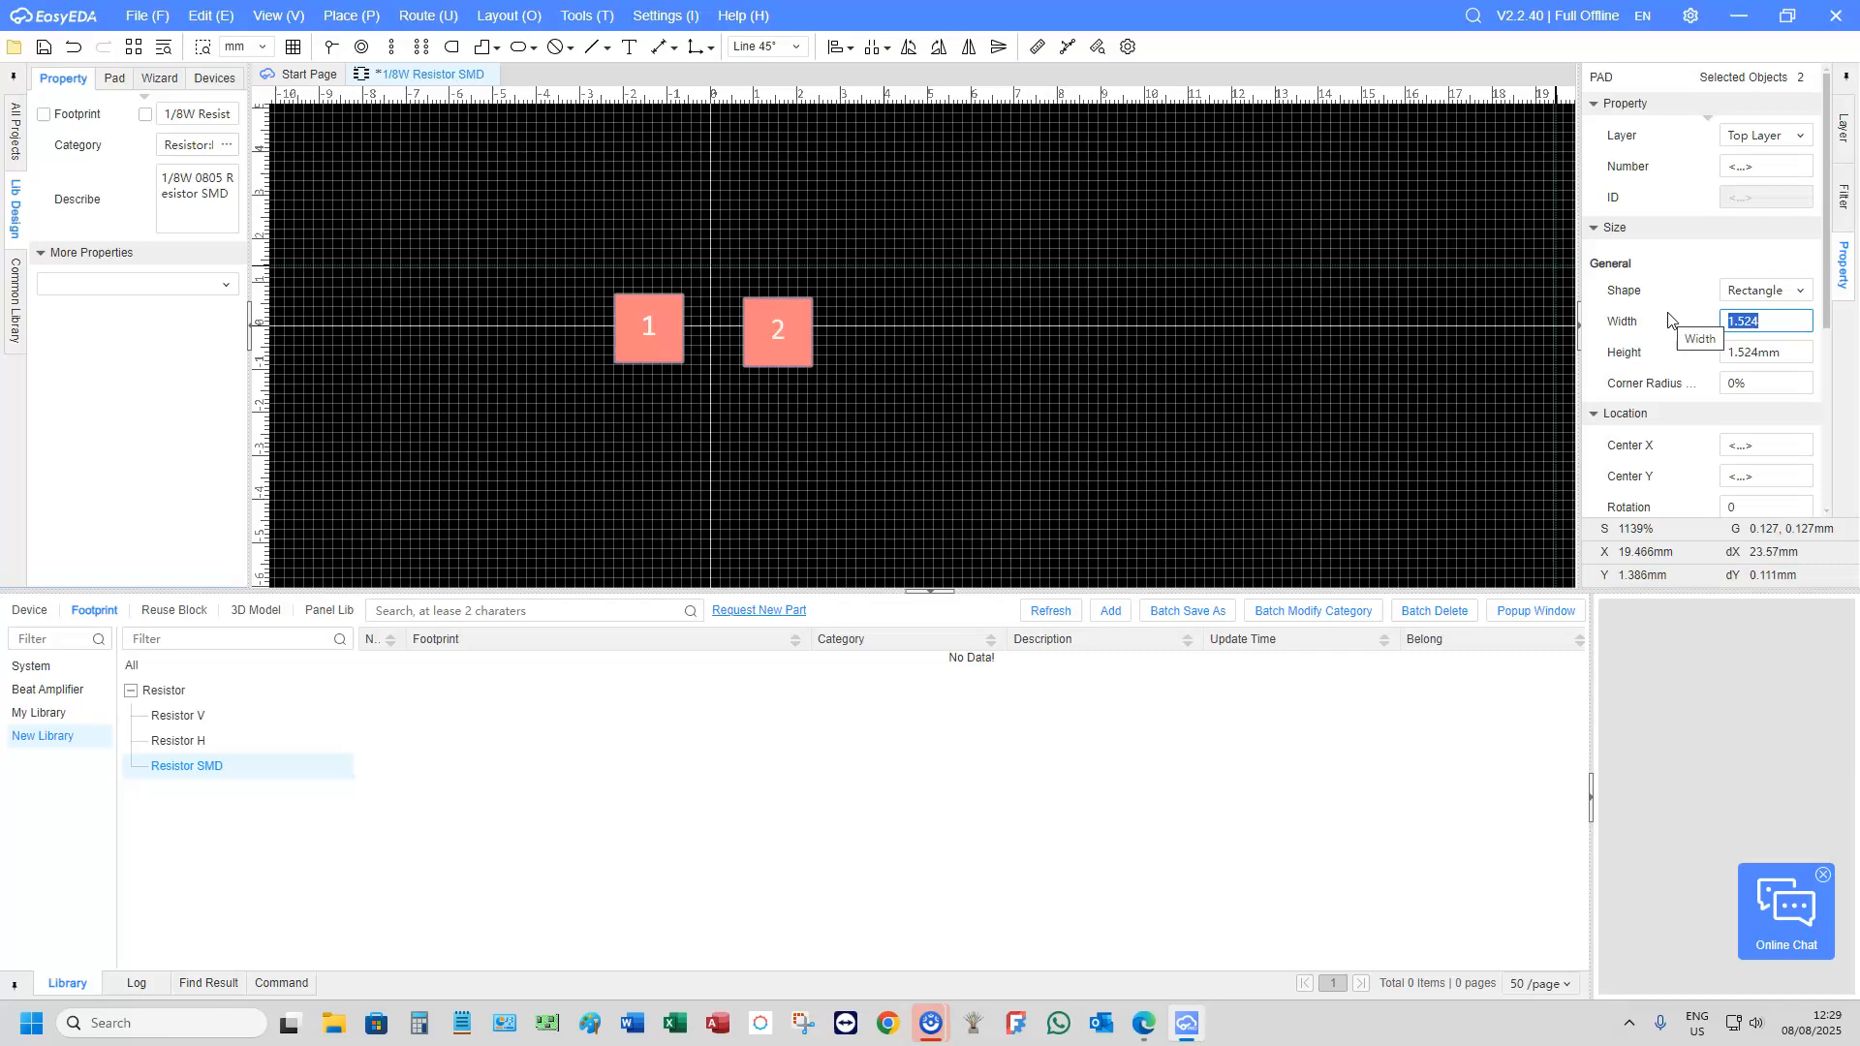
type("1")
key("Return")
left_click(1755, 352)
type("1.")
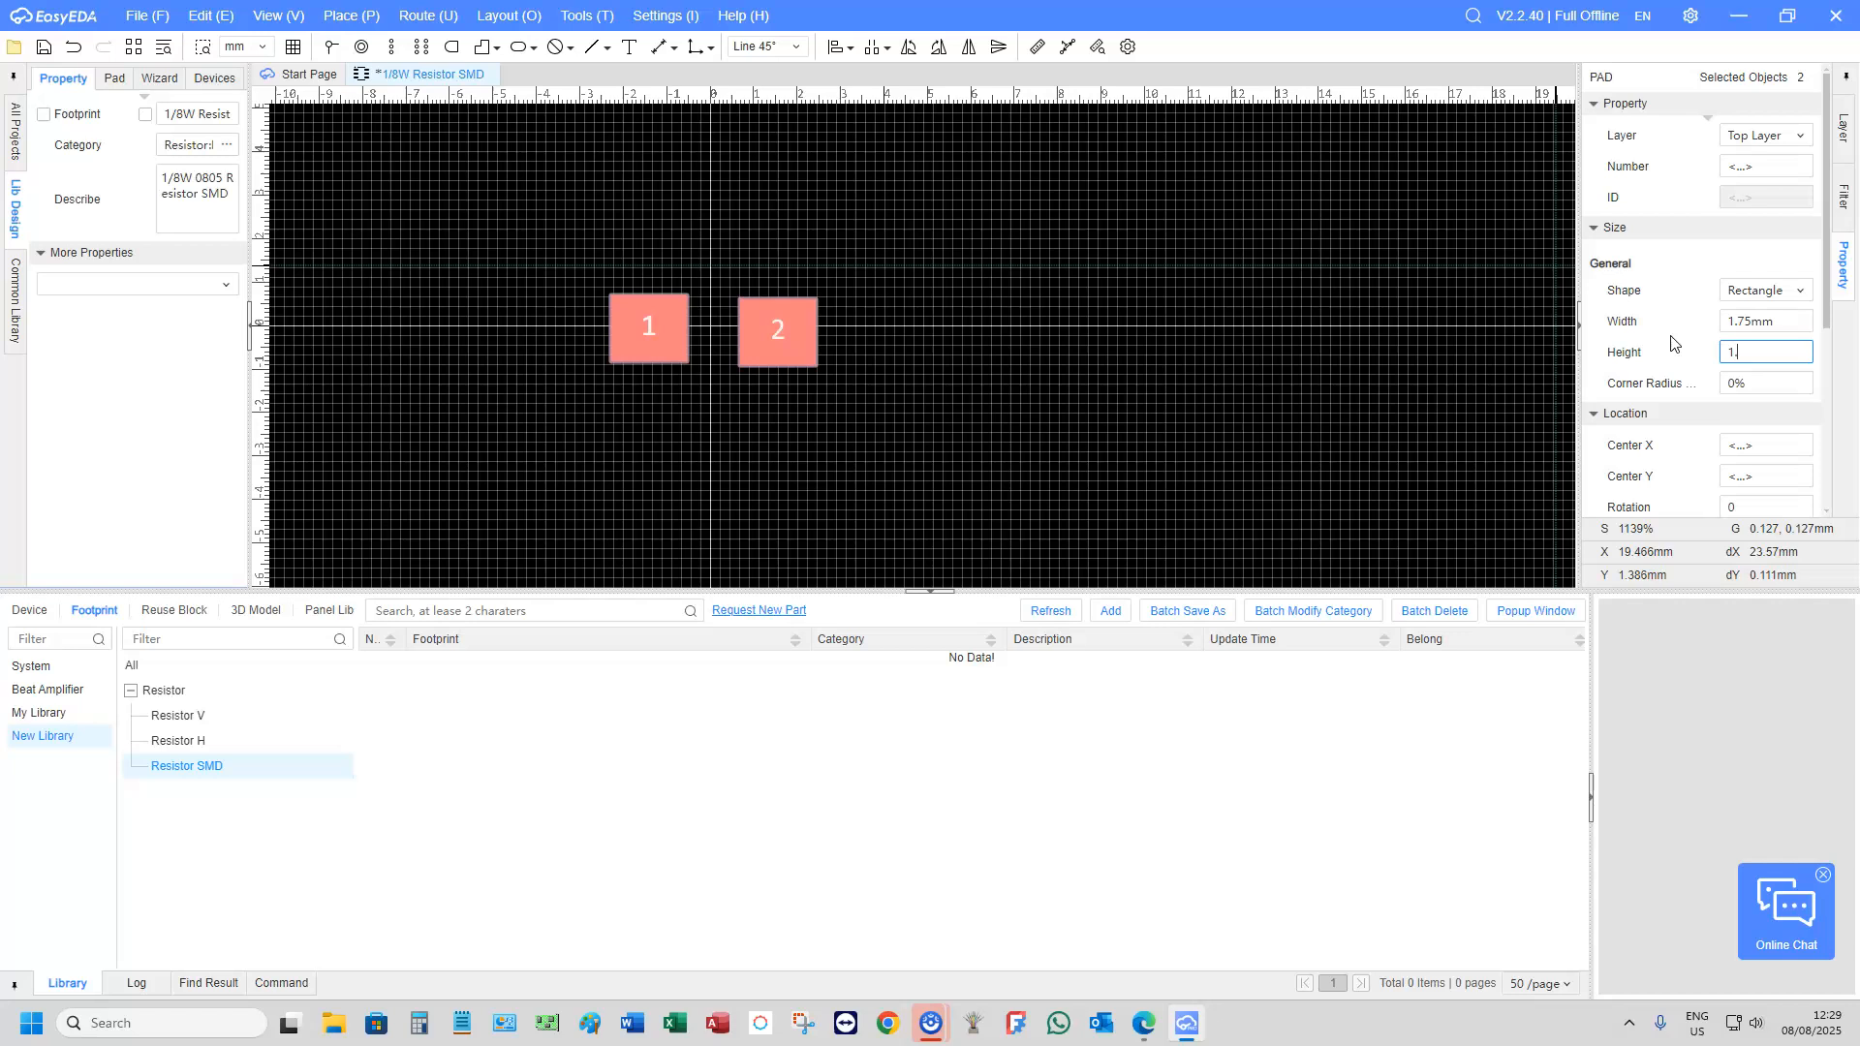
type("75")
key("Return")
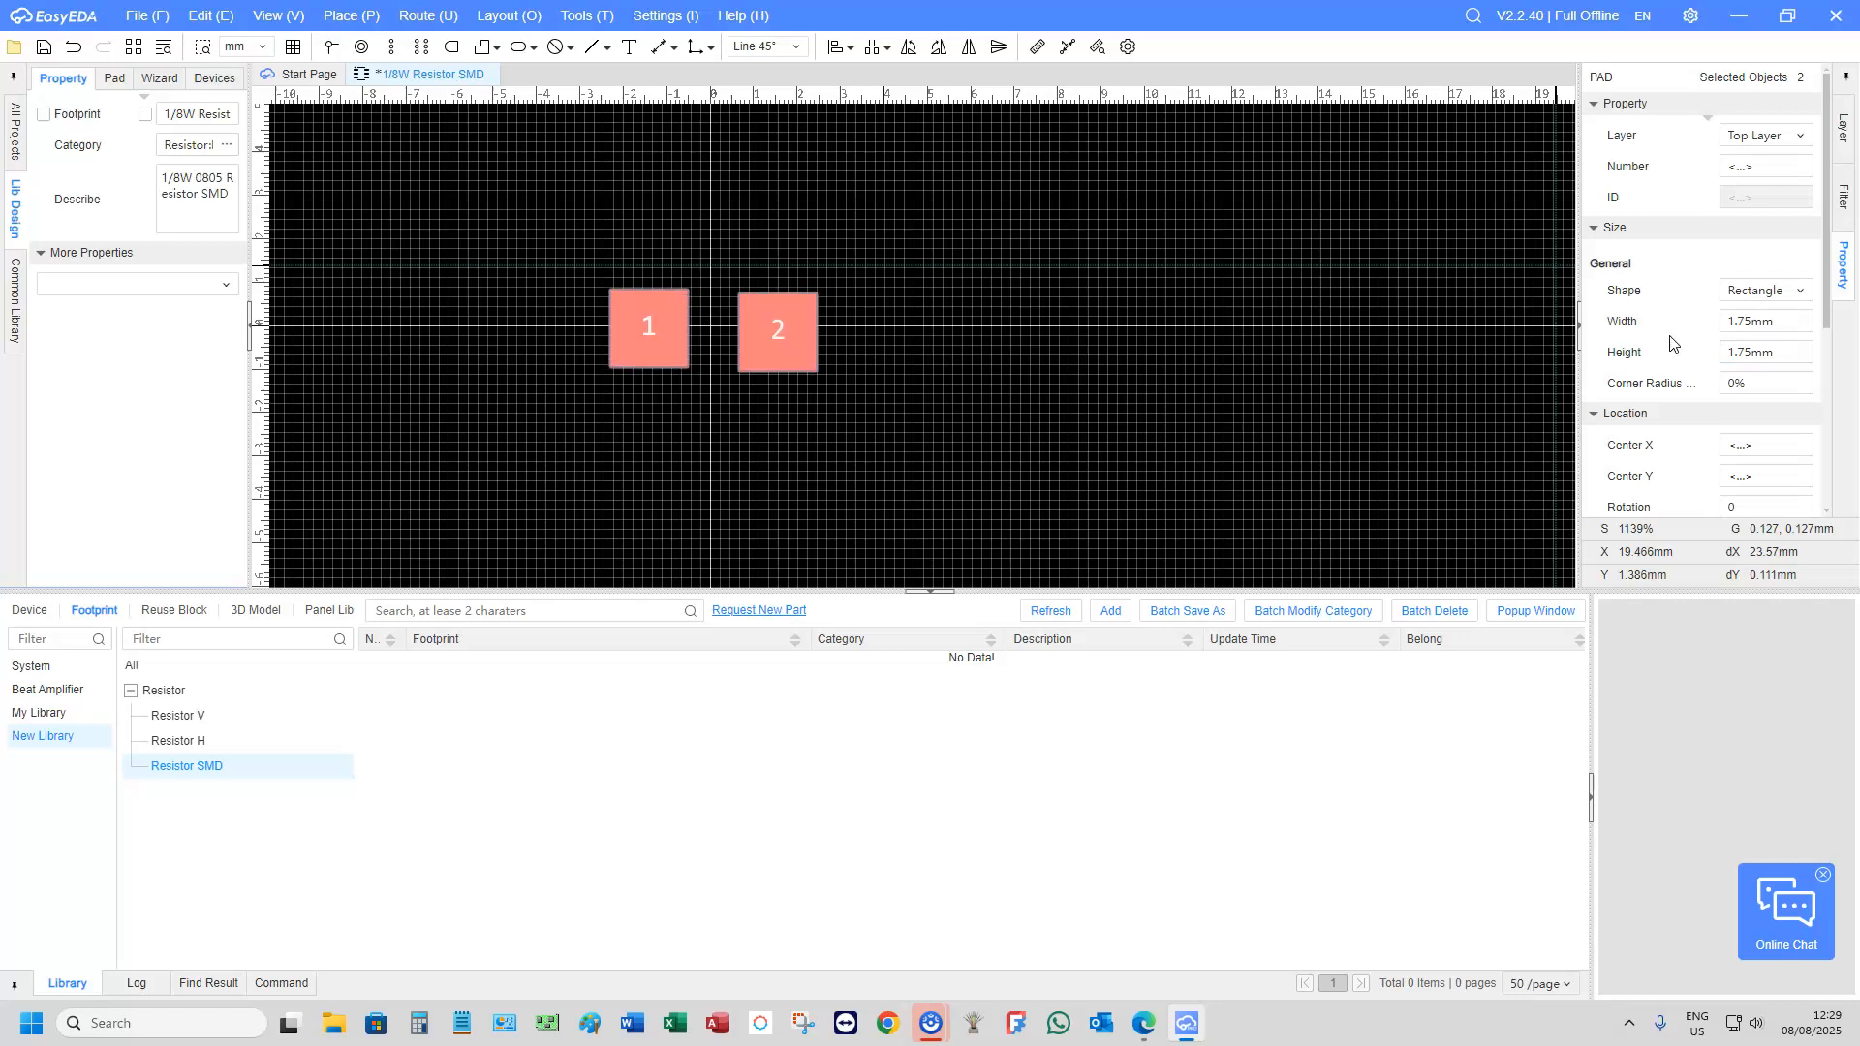
Align both pads on the horizontal axis by setting their Center Y to 0 mm
scroll(1691, 312, "down", 3)
scroll(1663, 303, "up", 2)
left_click(1759, 319)
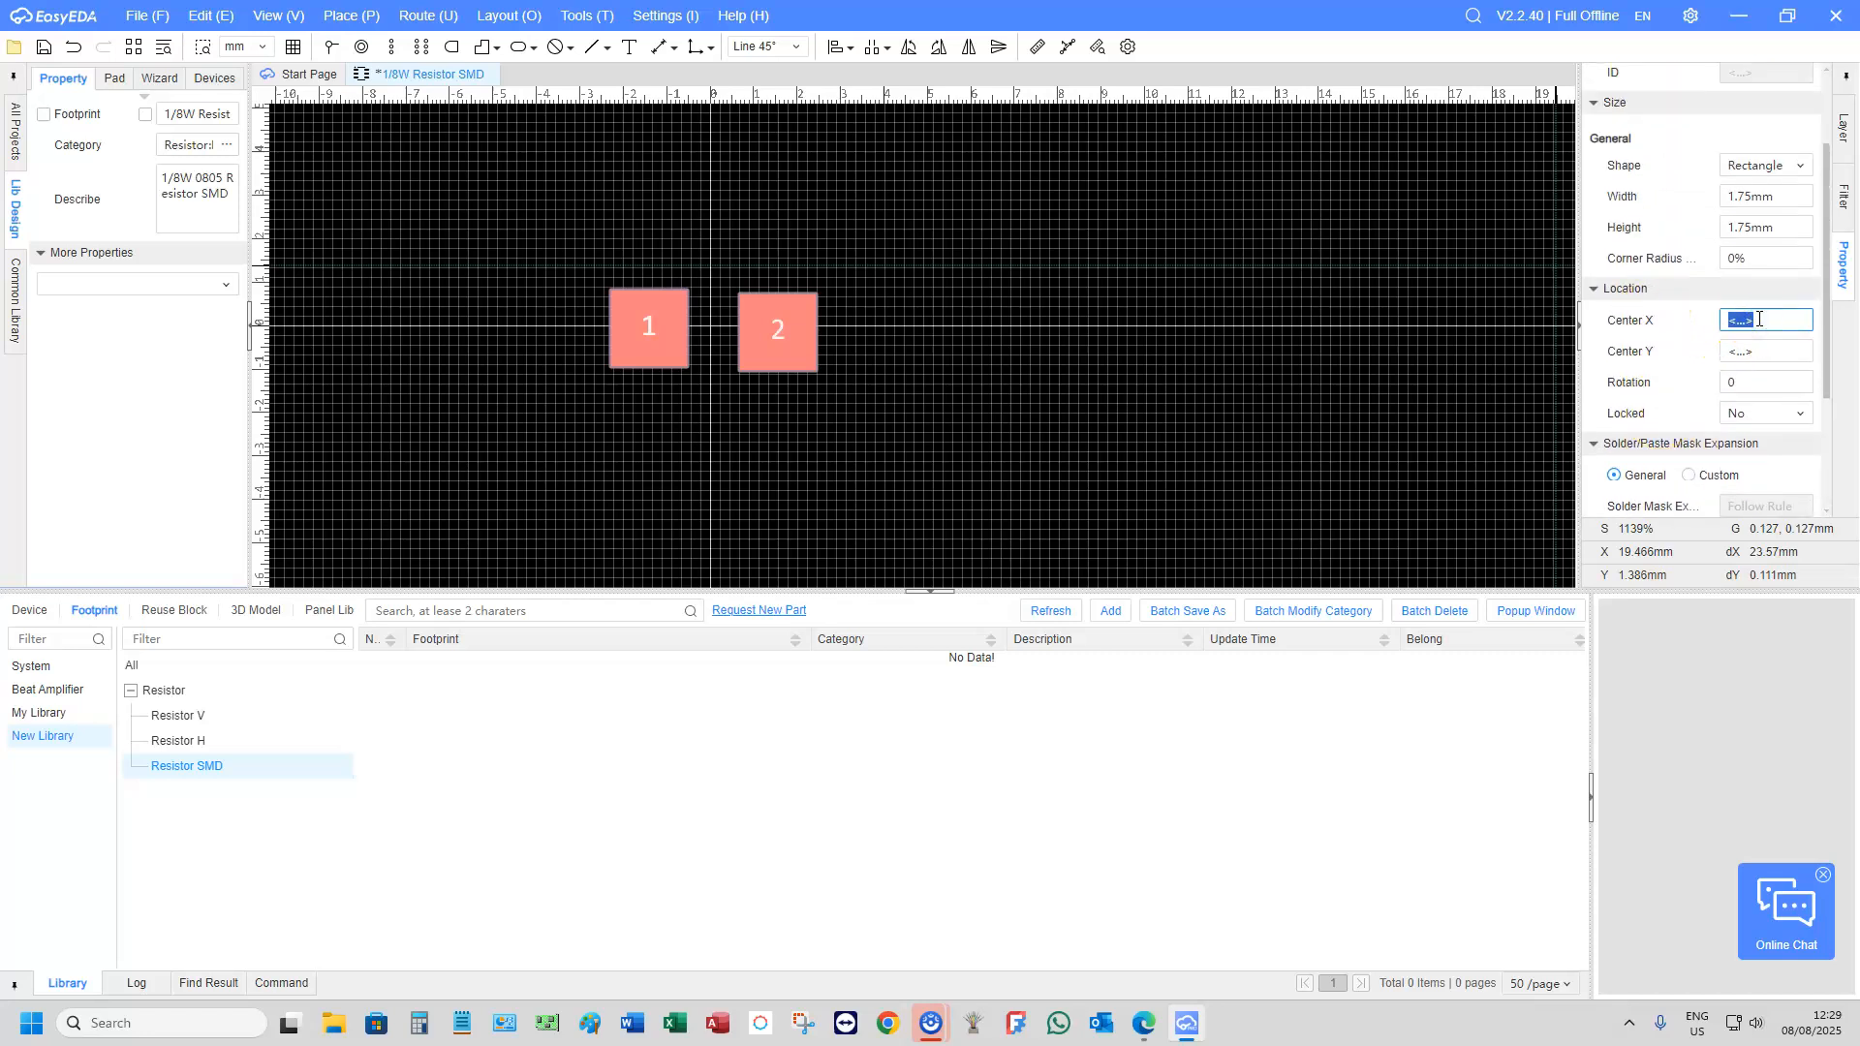
left_click(1759, 351)
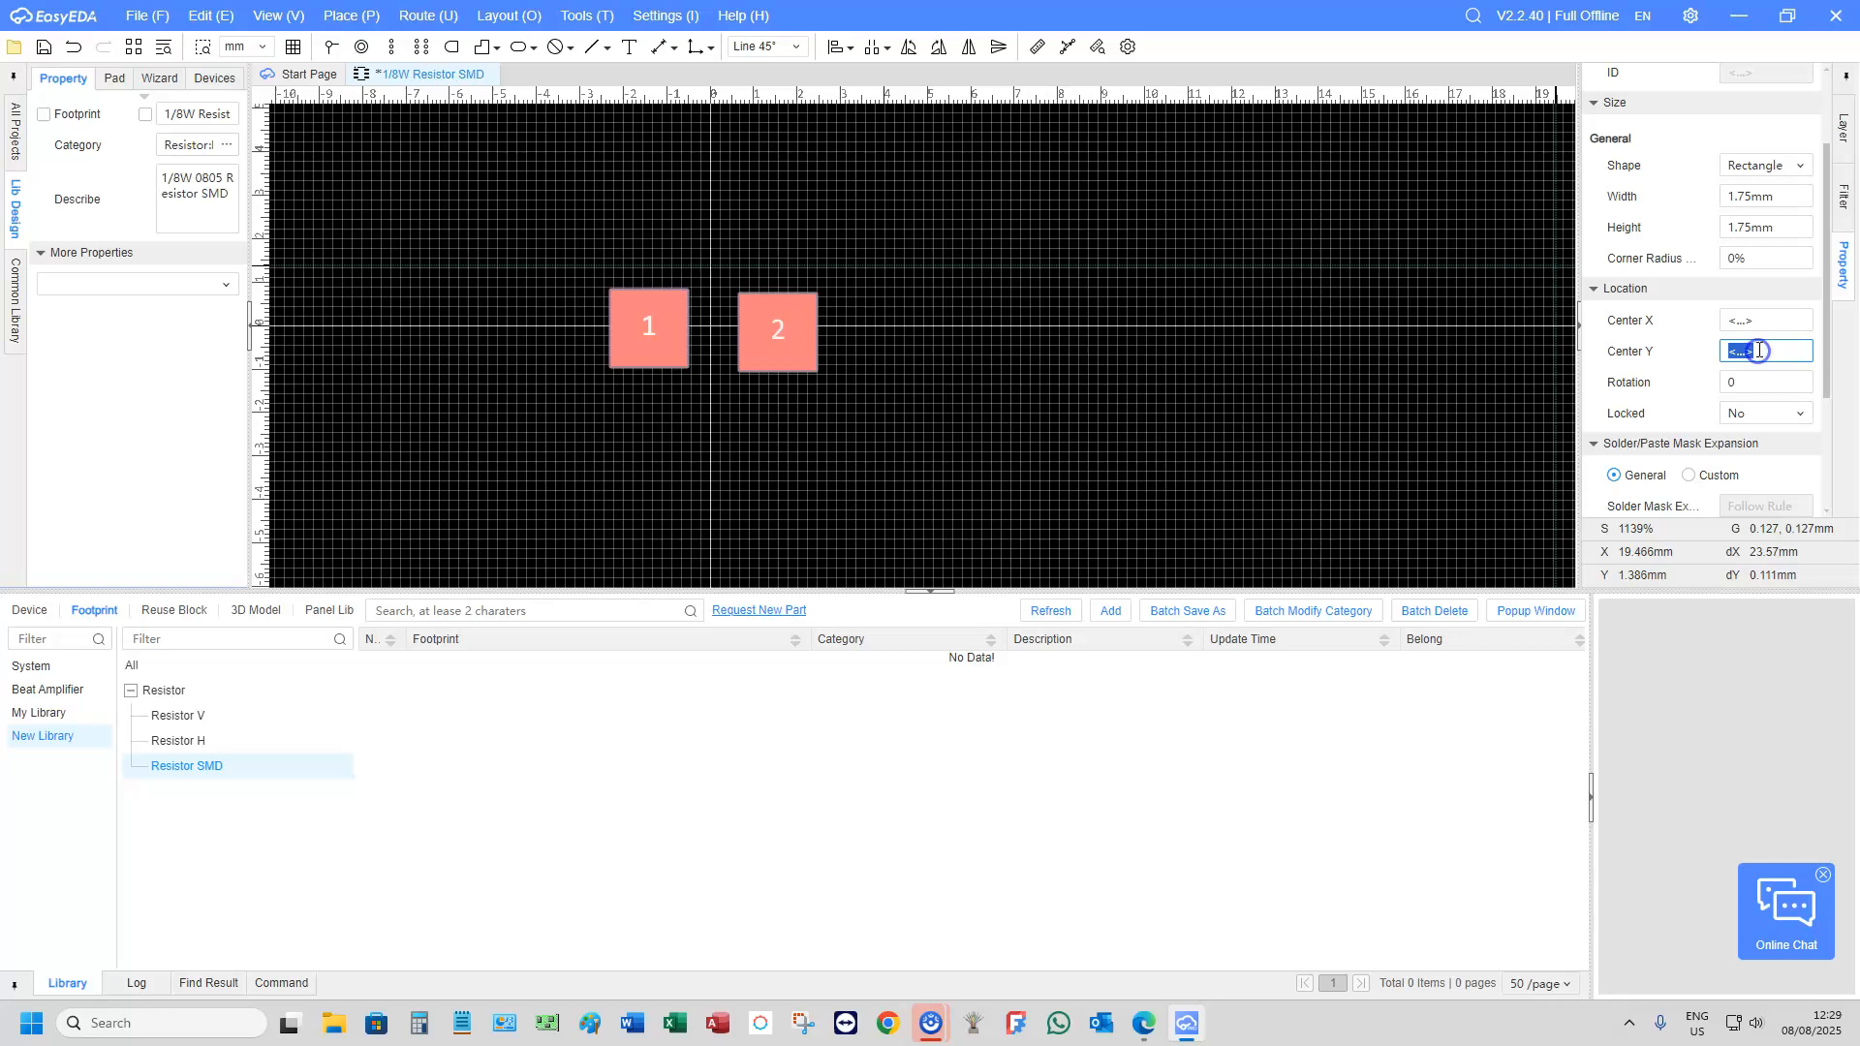
left_click(1439, 381)
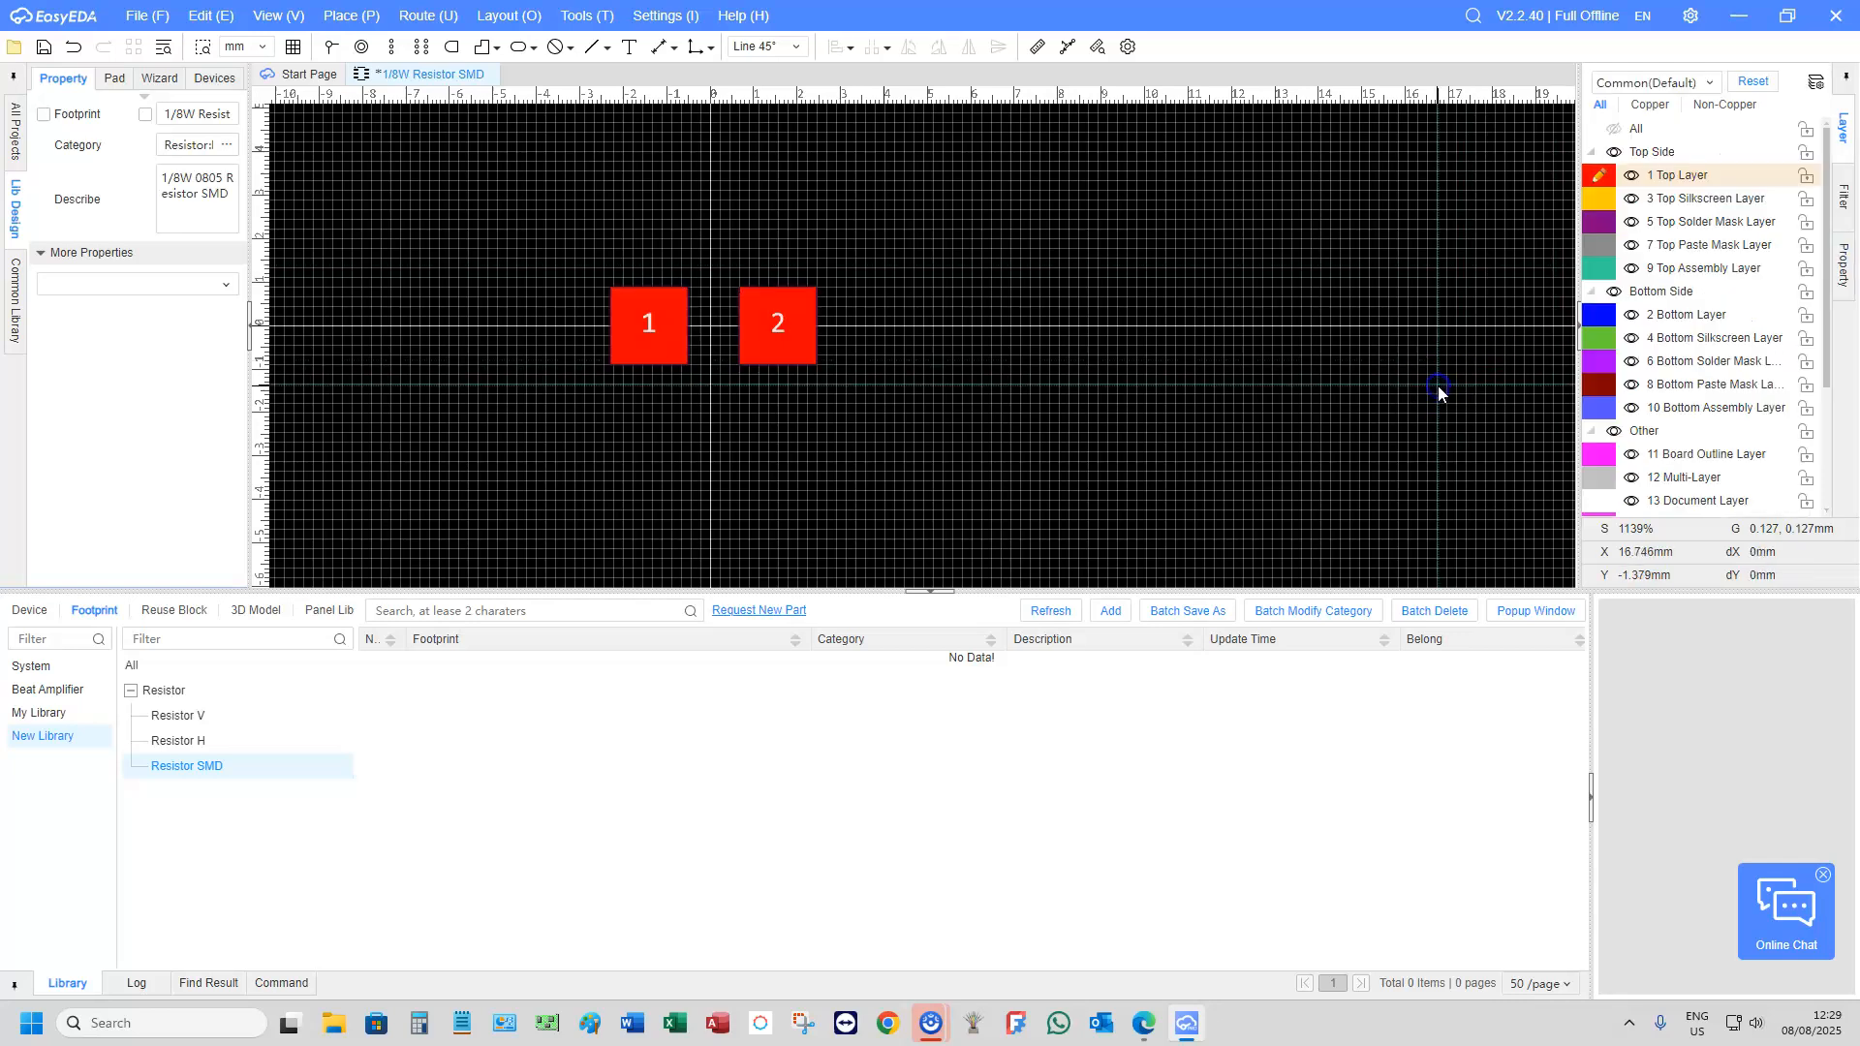
Set pad 1's Center X to -2 mm and open pad 2's Center X for editing
left_click(616, 335)
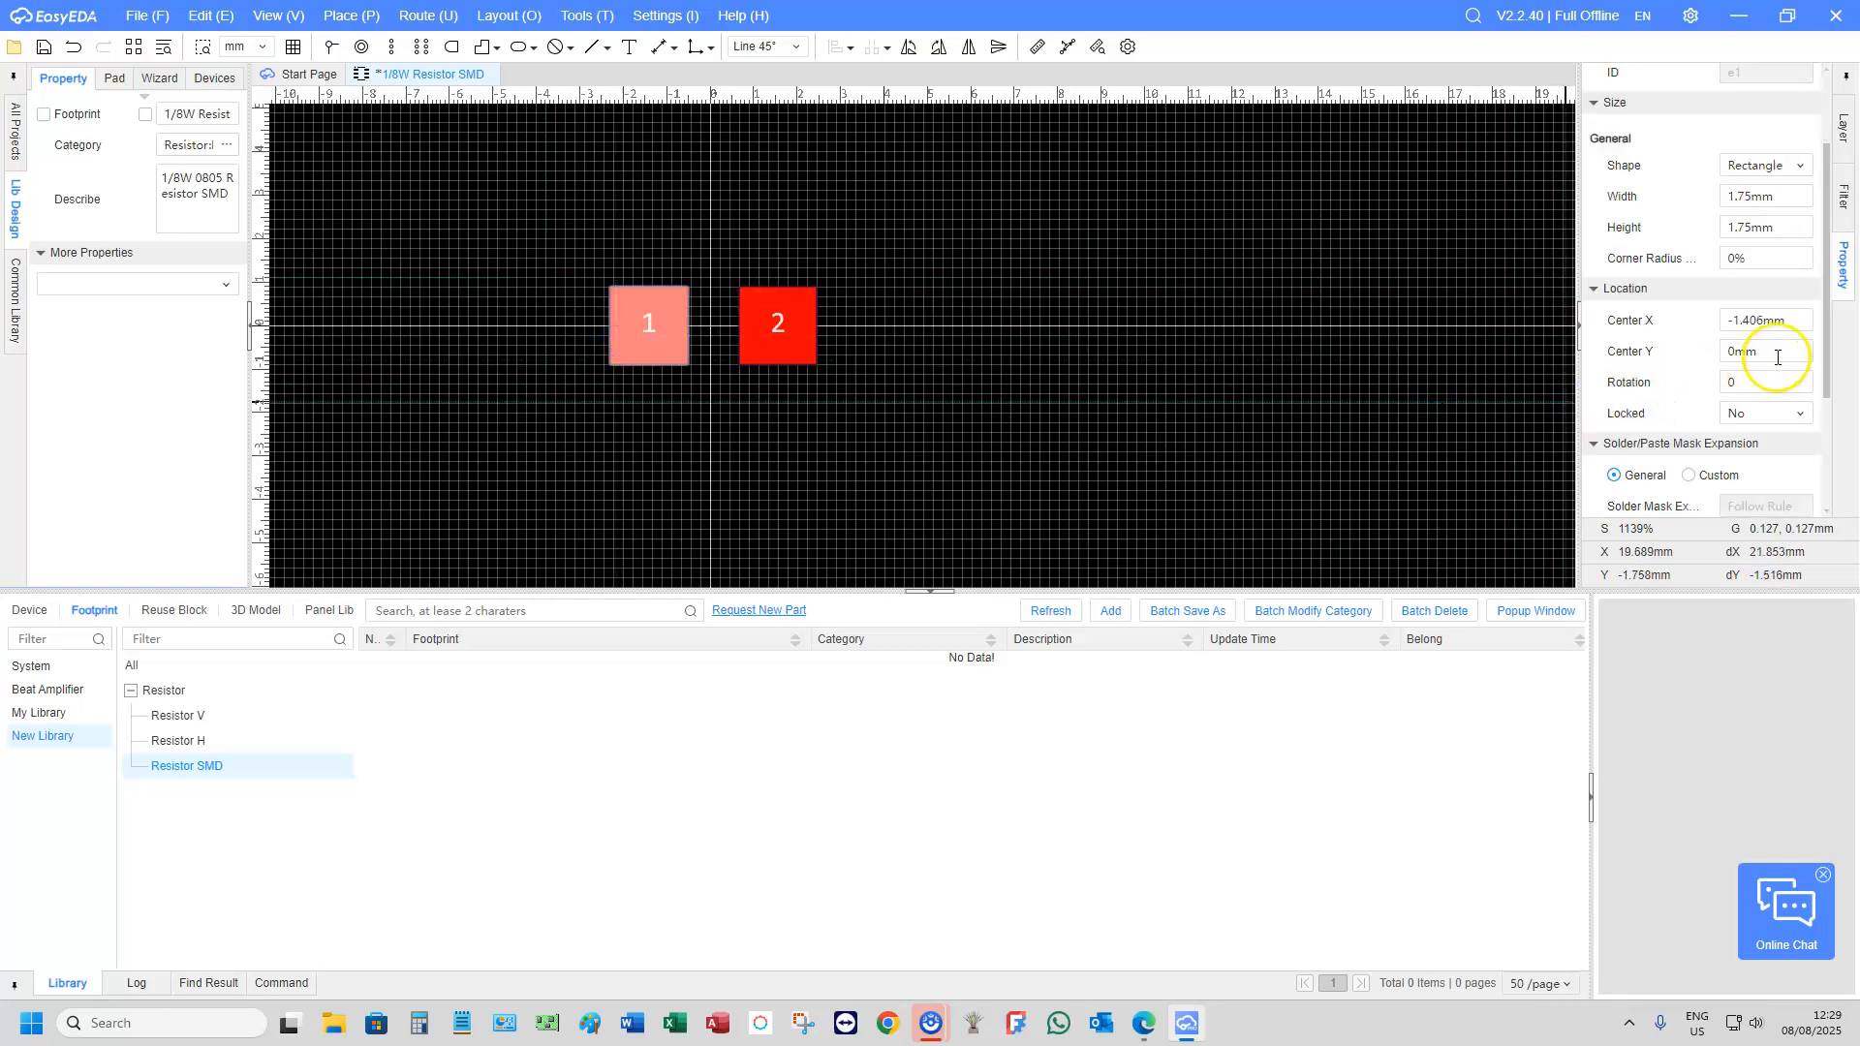
left_click(1791, 320)
left_click_drag(1790, 320, 1620, 400)
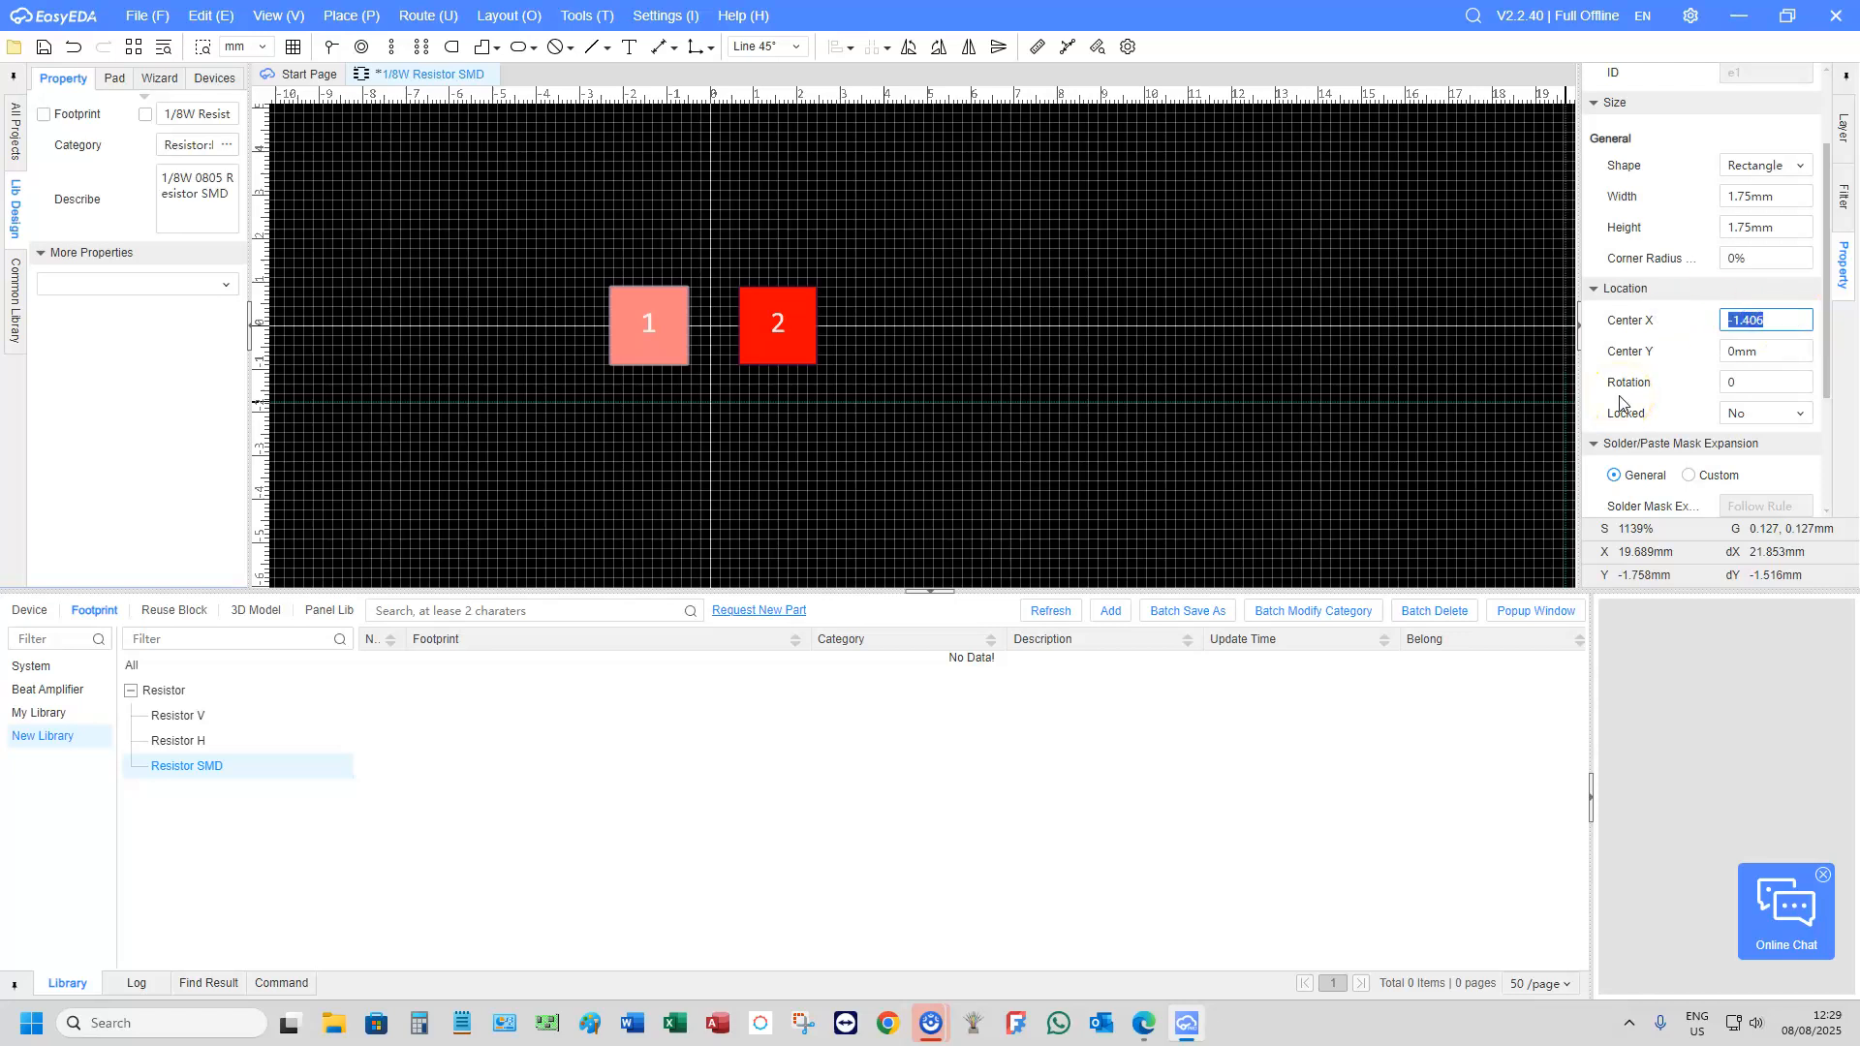
type("-2")
key("Return")
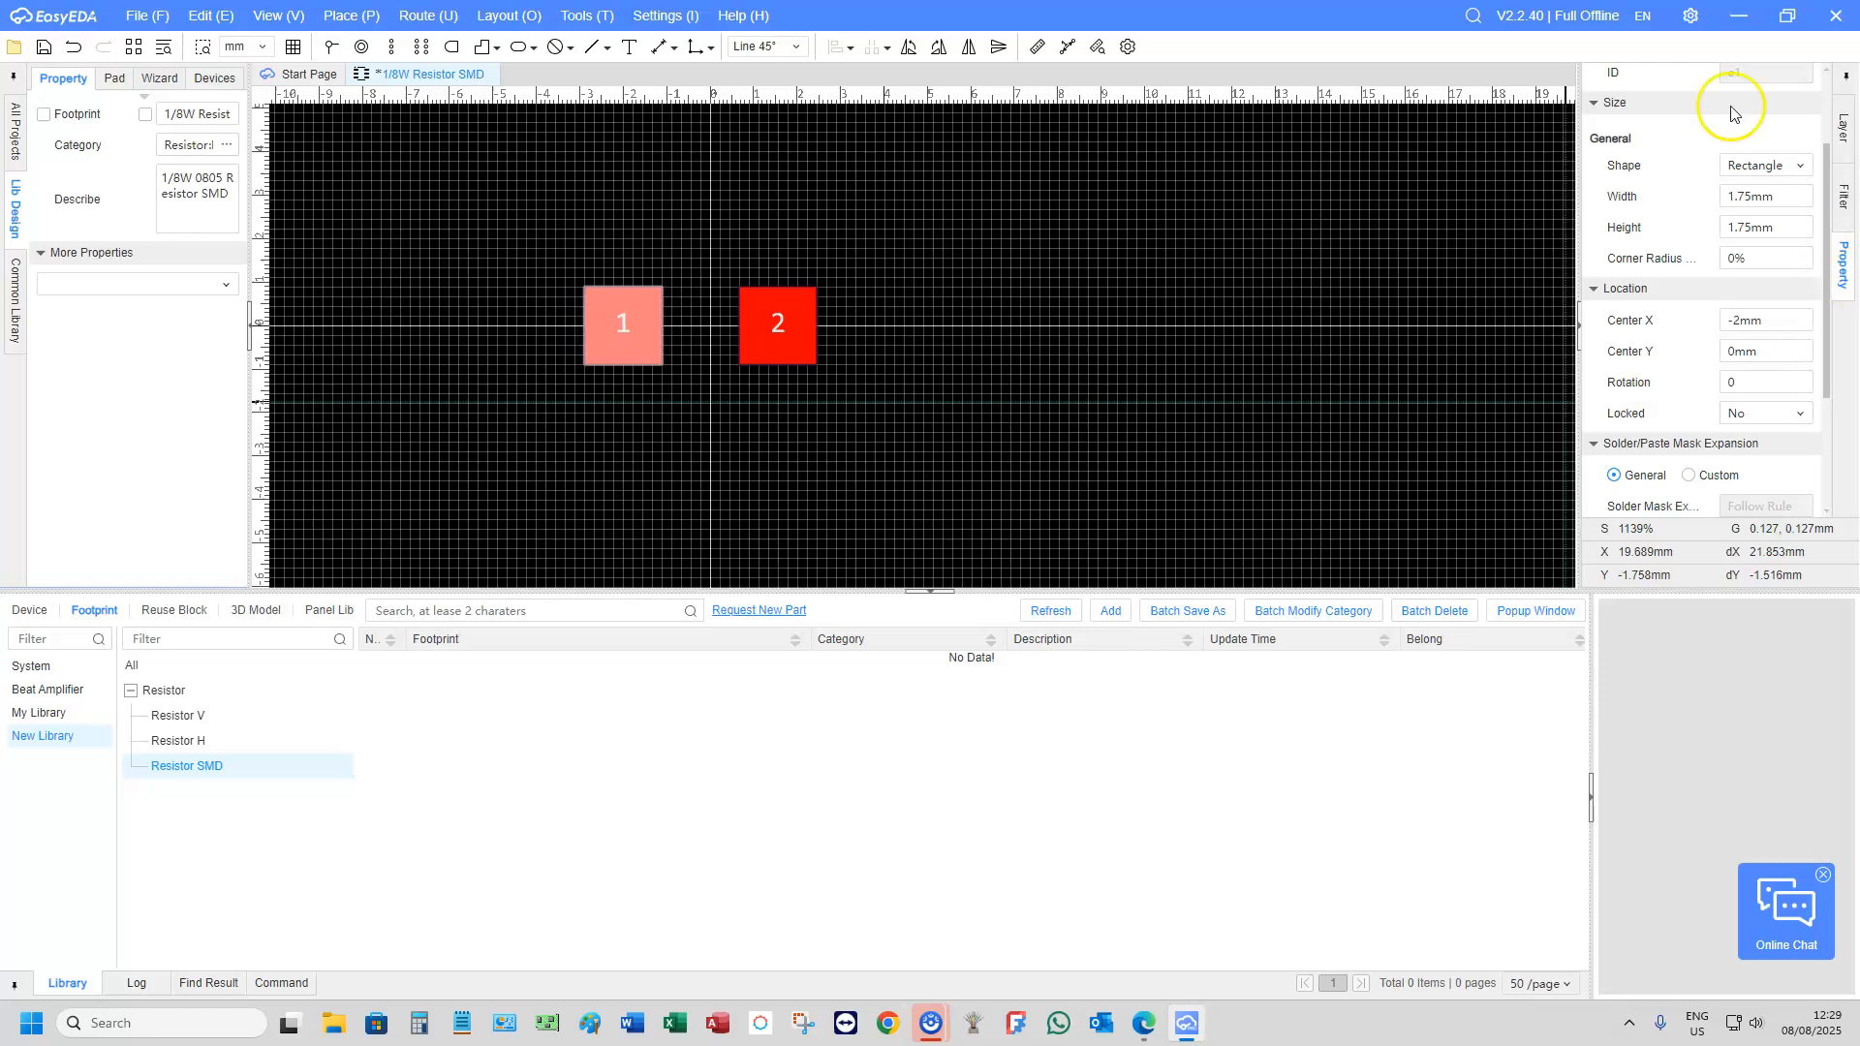
left_click(769, 336)
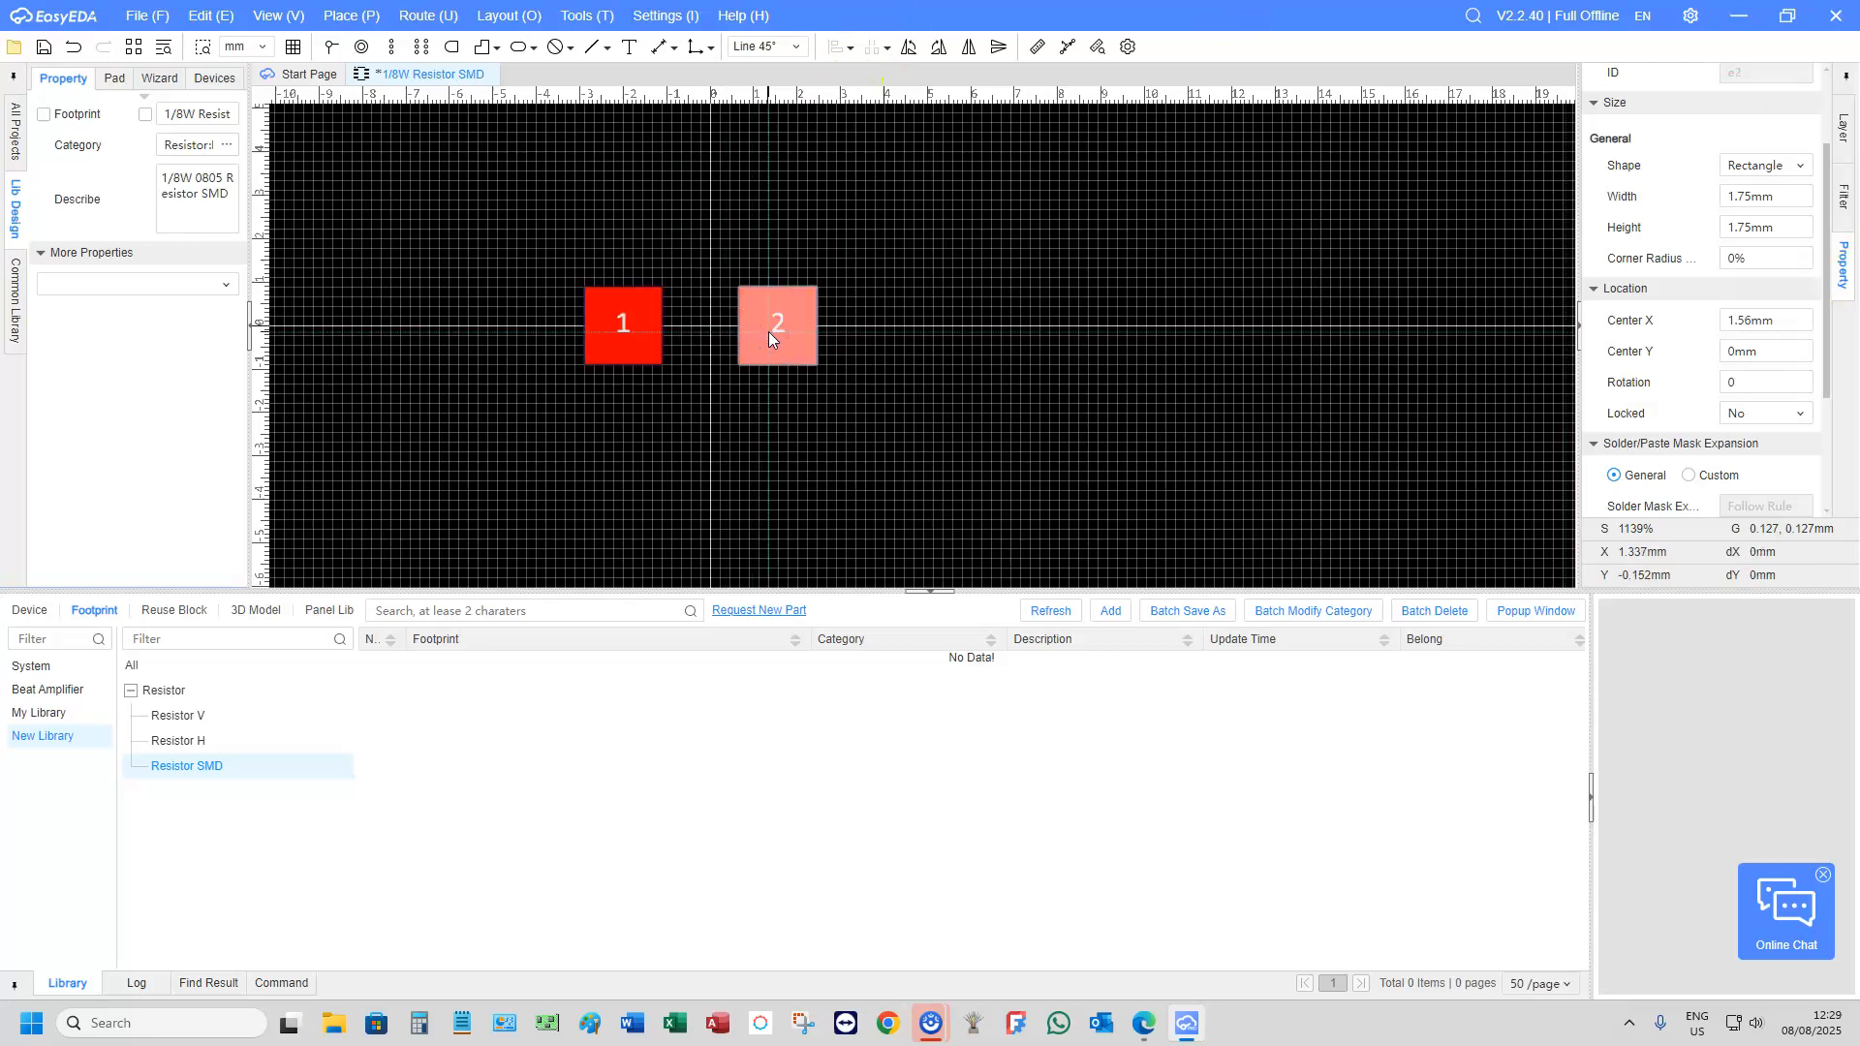
left_click(1748, 316)
left_click_drag(1747, 317, 1726, 316)
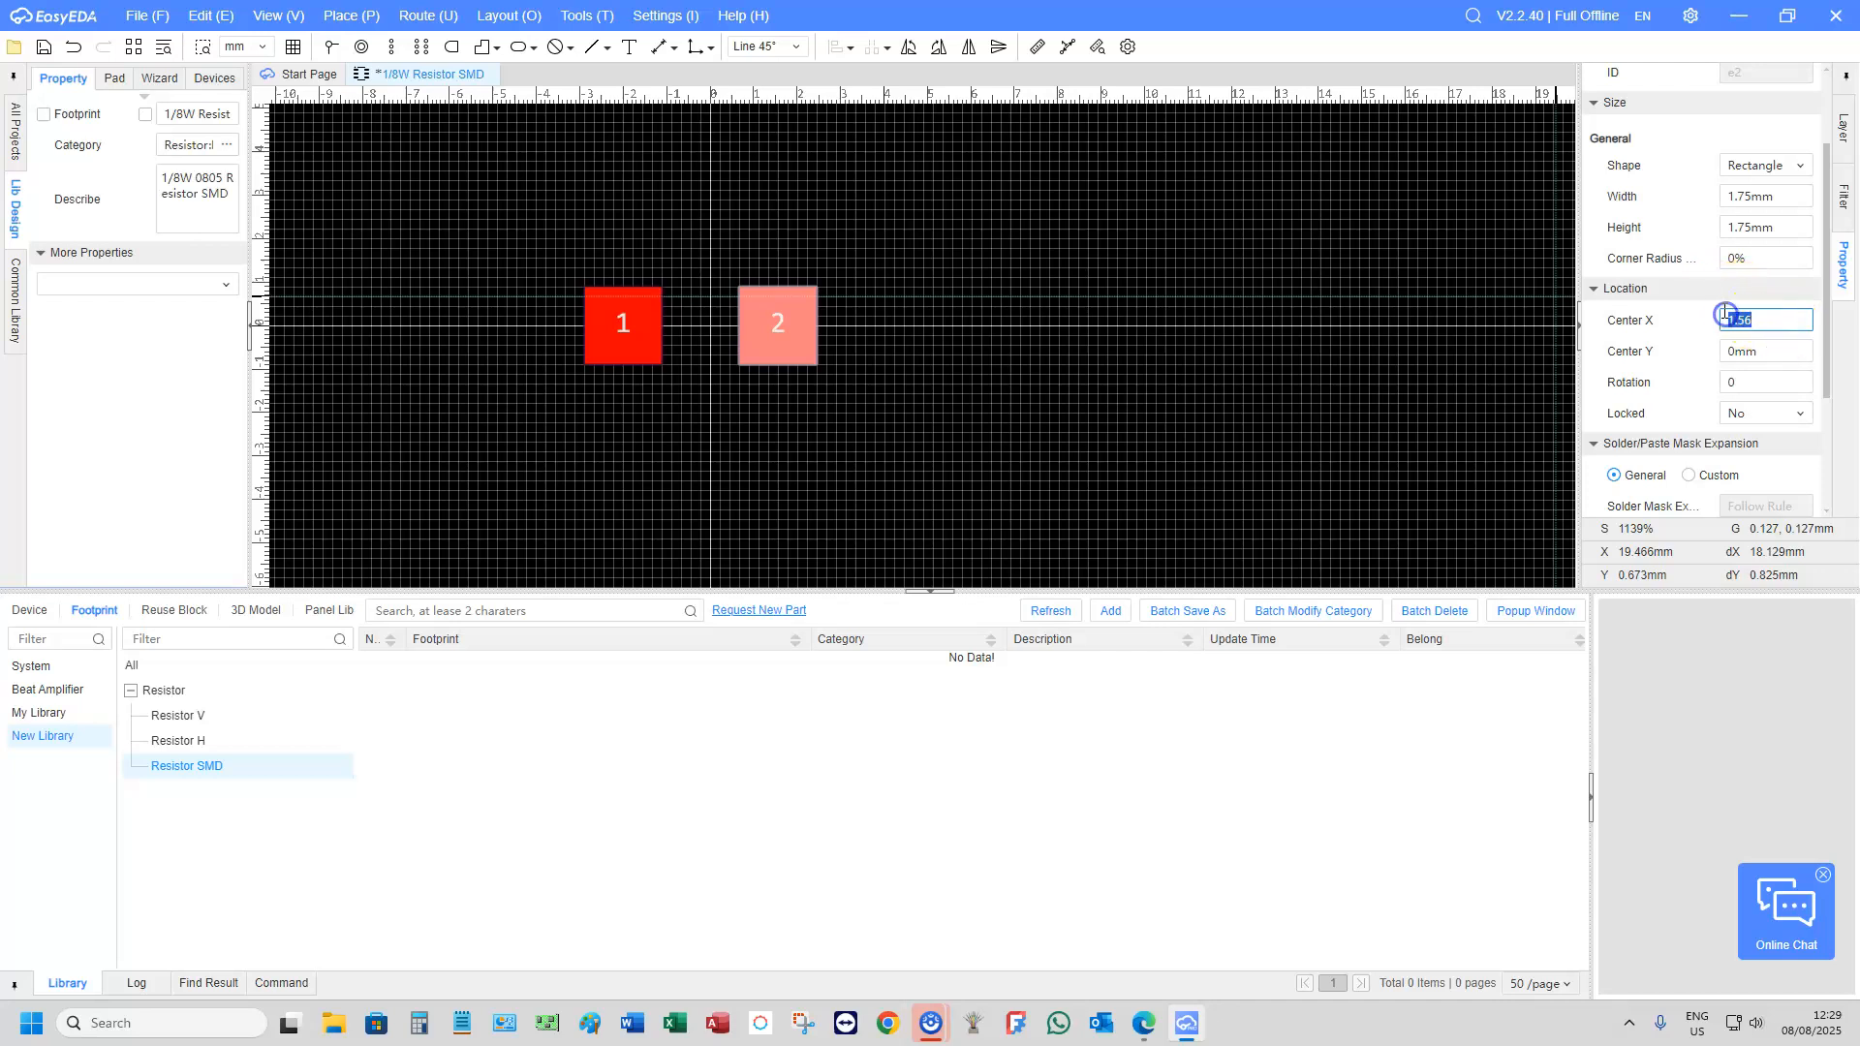
Move pad 1 closer to the origin by setting its Center X to -1 mm
left_click(608, 359)
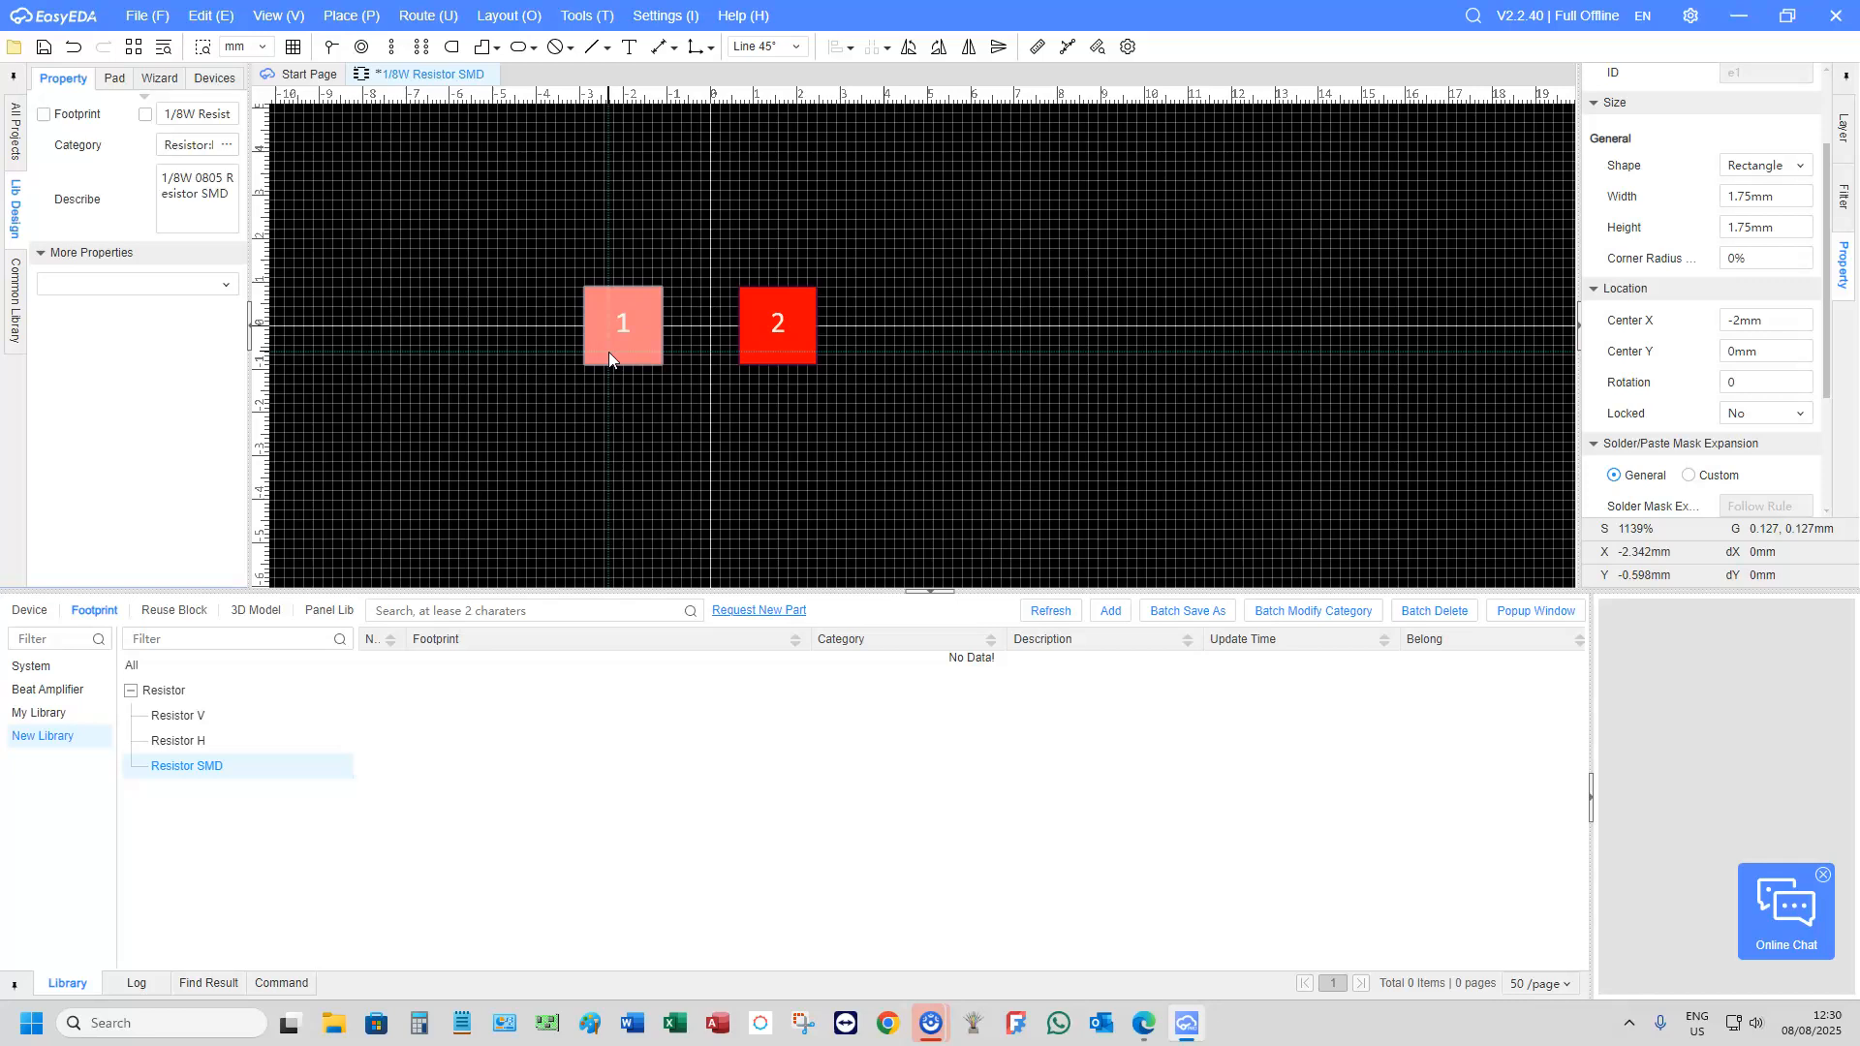
left_click(1744, 321)
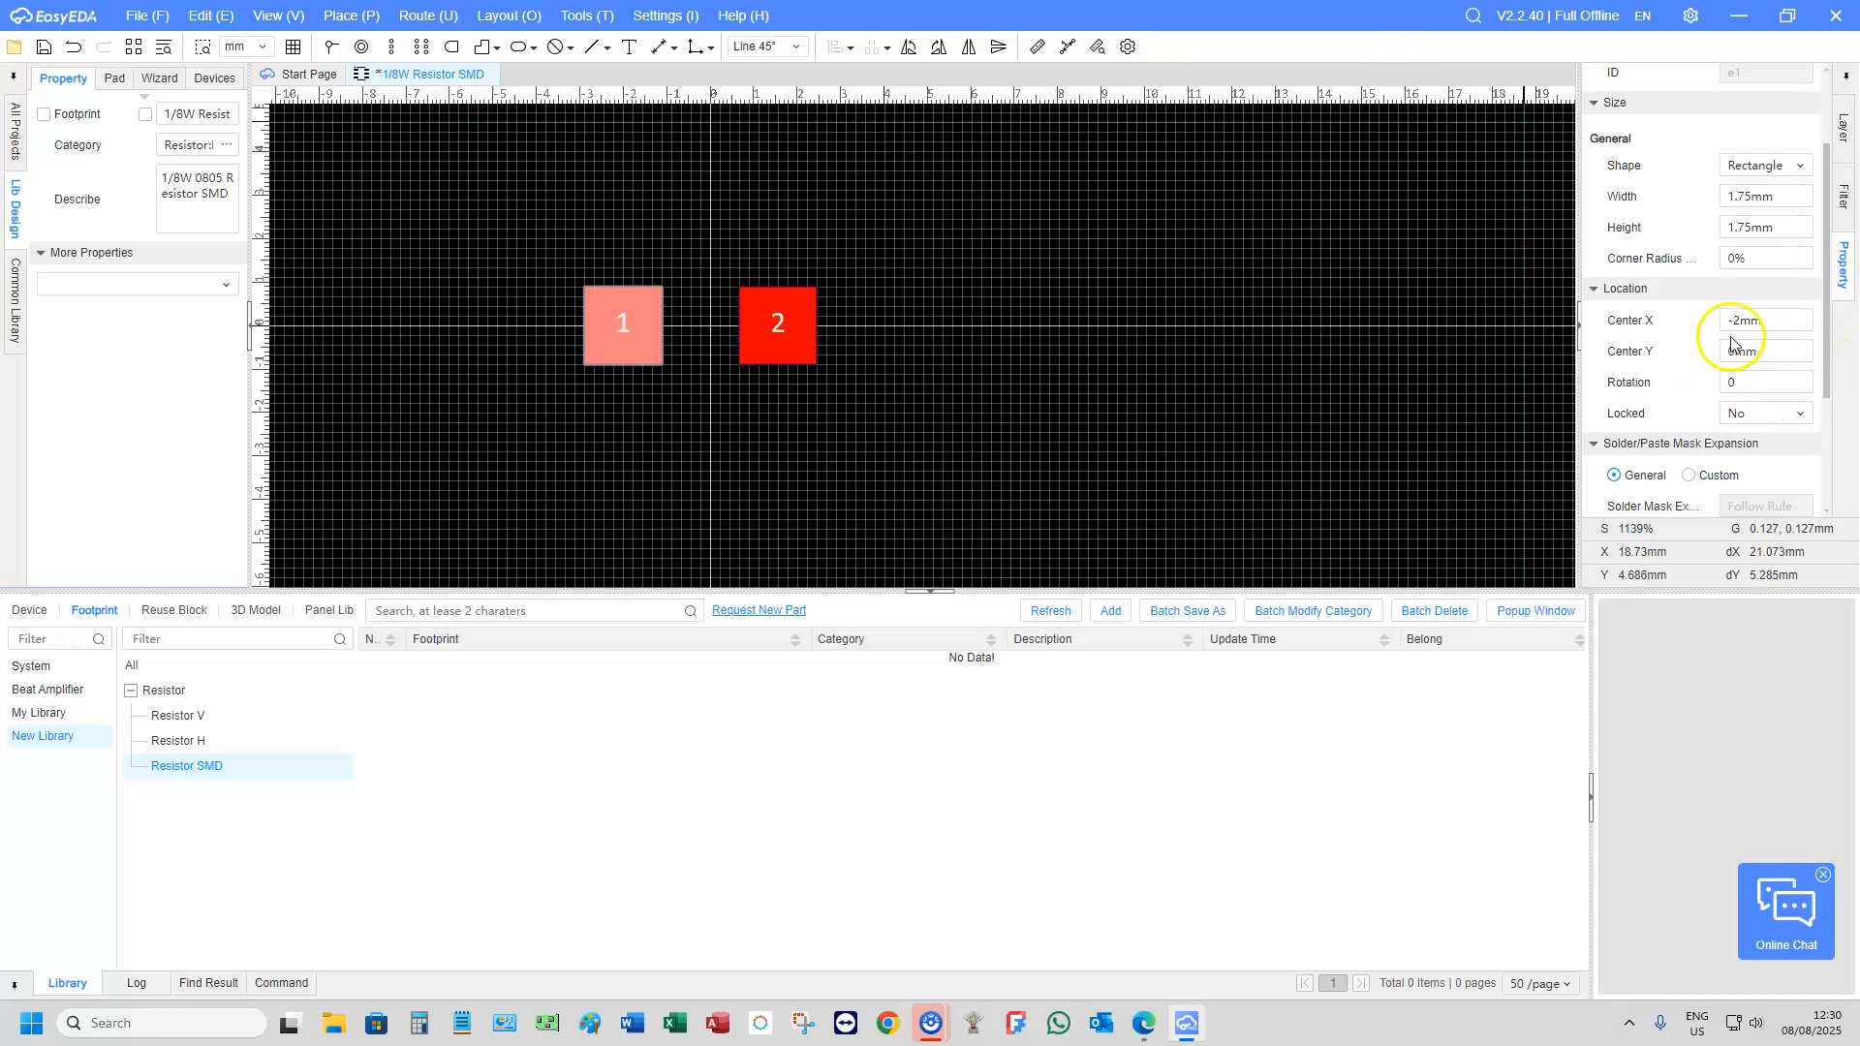
double_click(1749, 320)
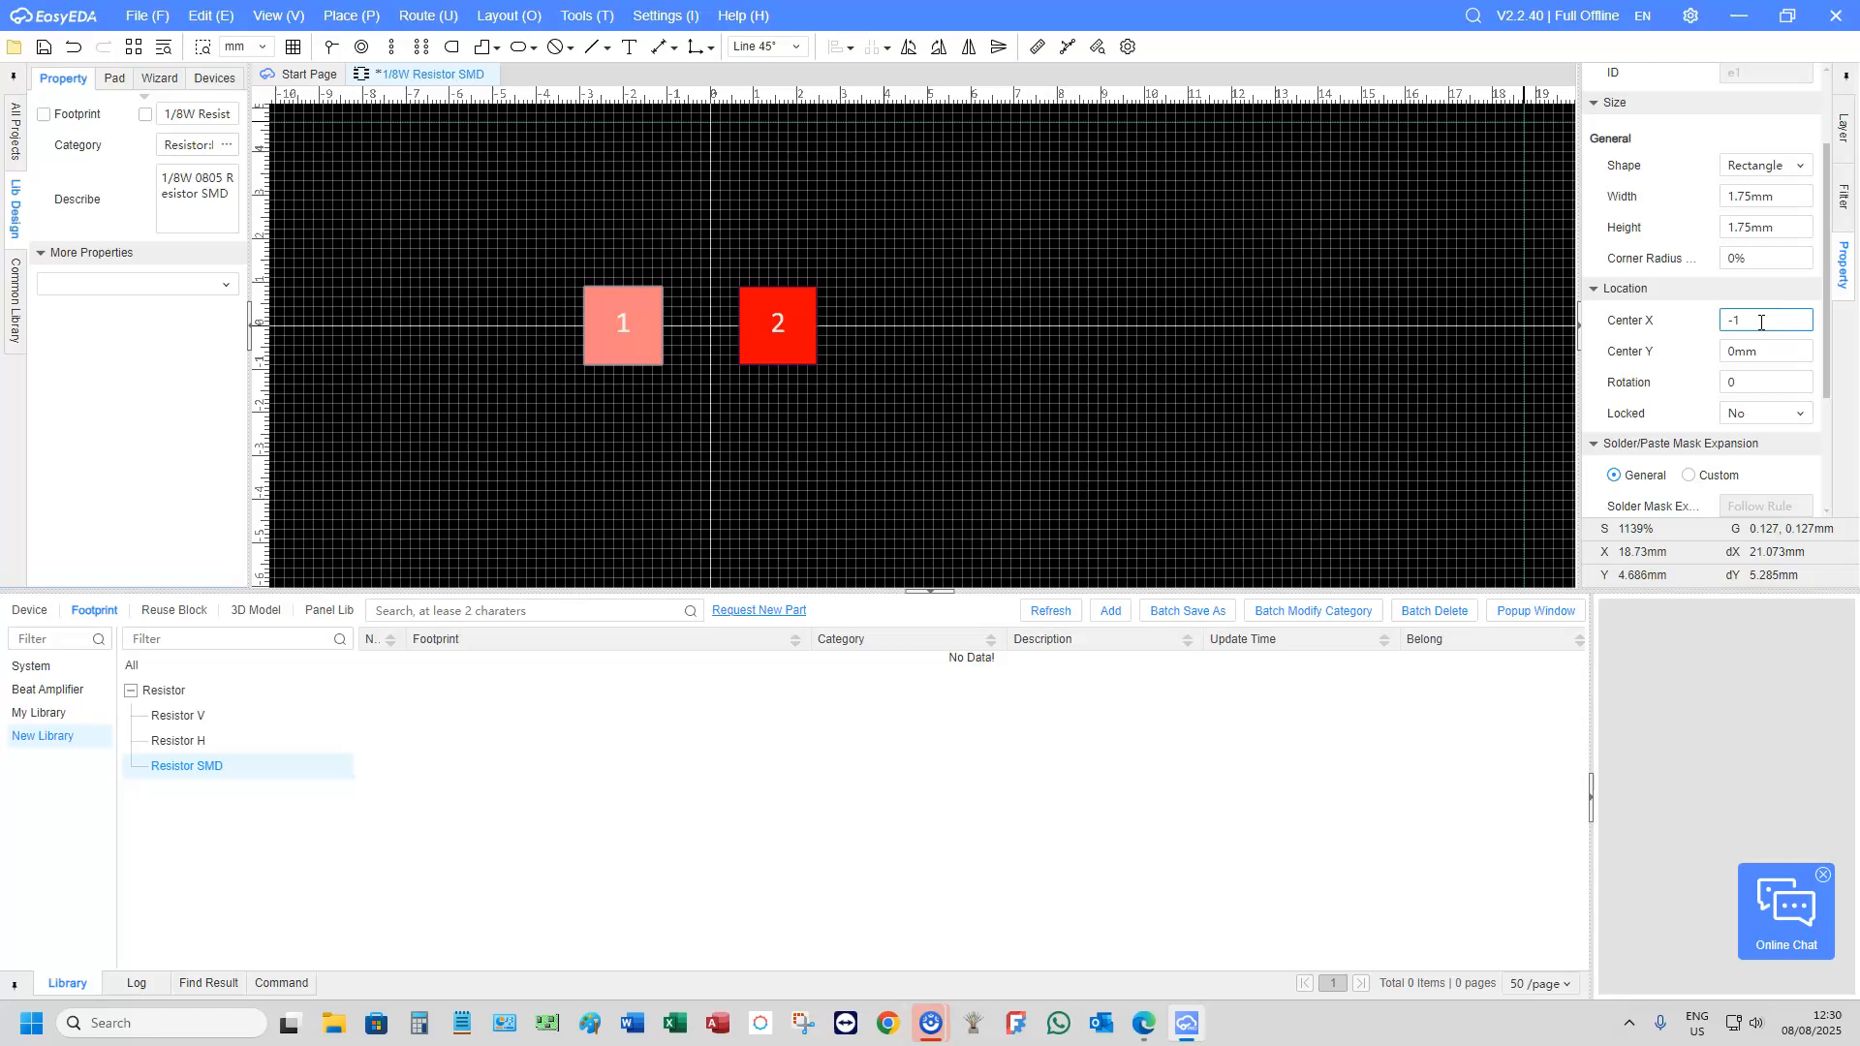
type("-1")
key("Return")
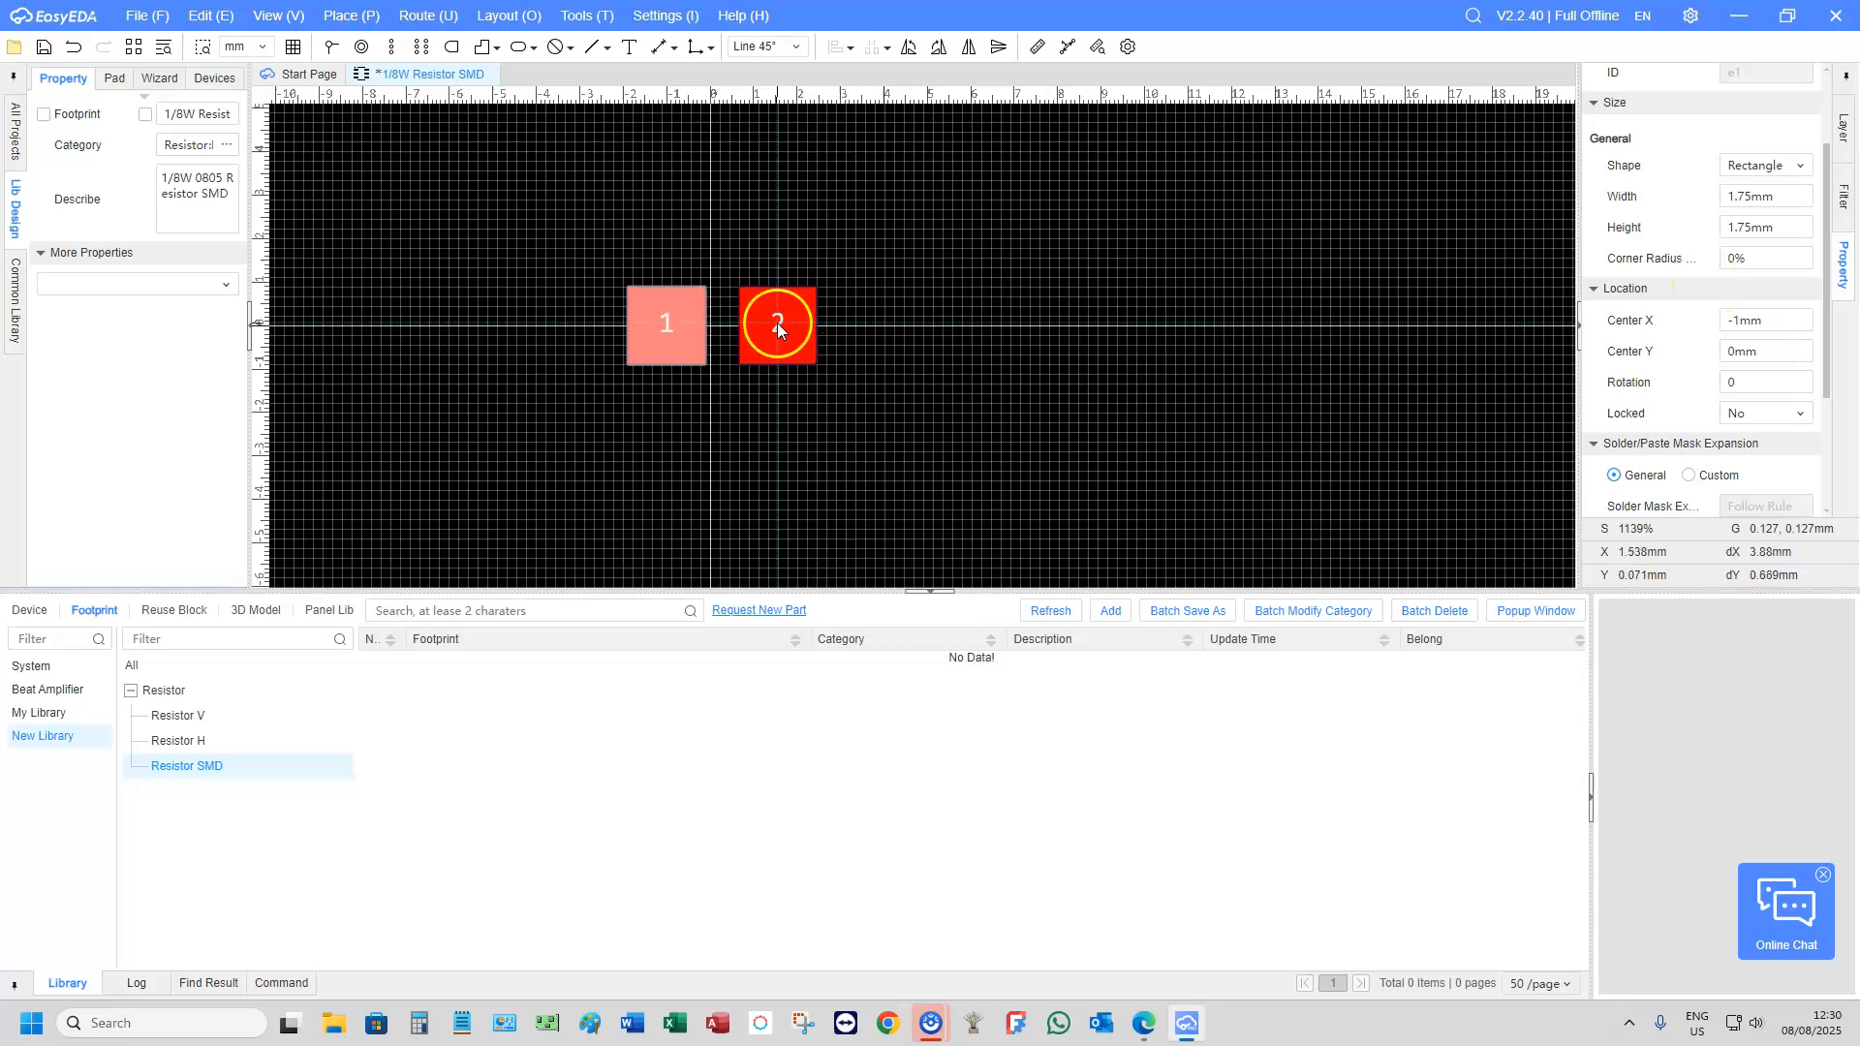
Set pad 1's Center X to -1.5 mm and pad 2's Center X to 1.5 mm
double_click(1755, 319)
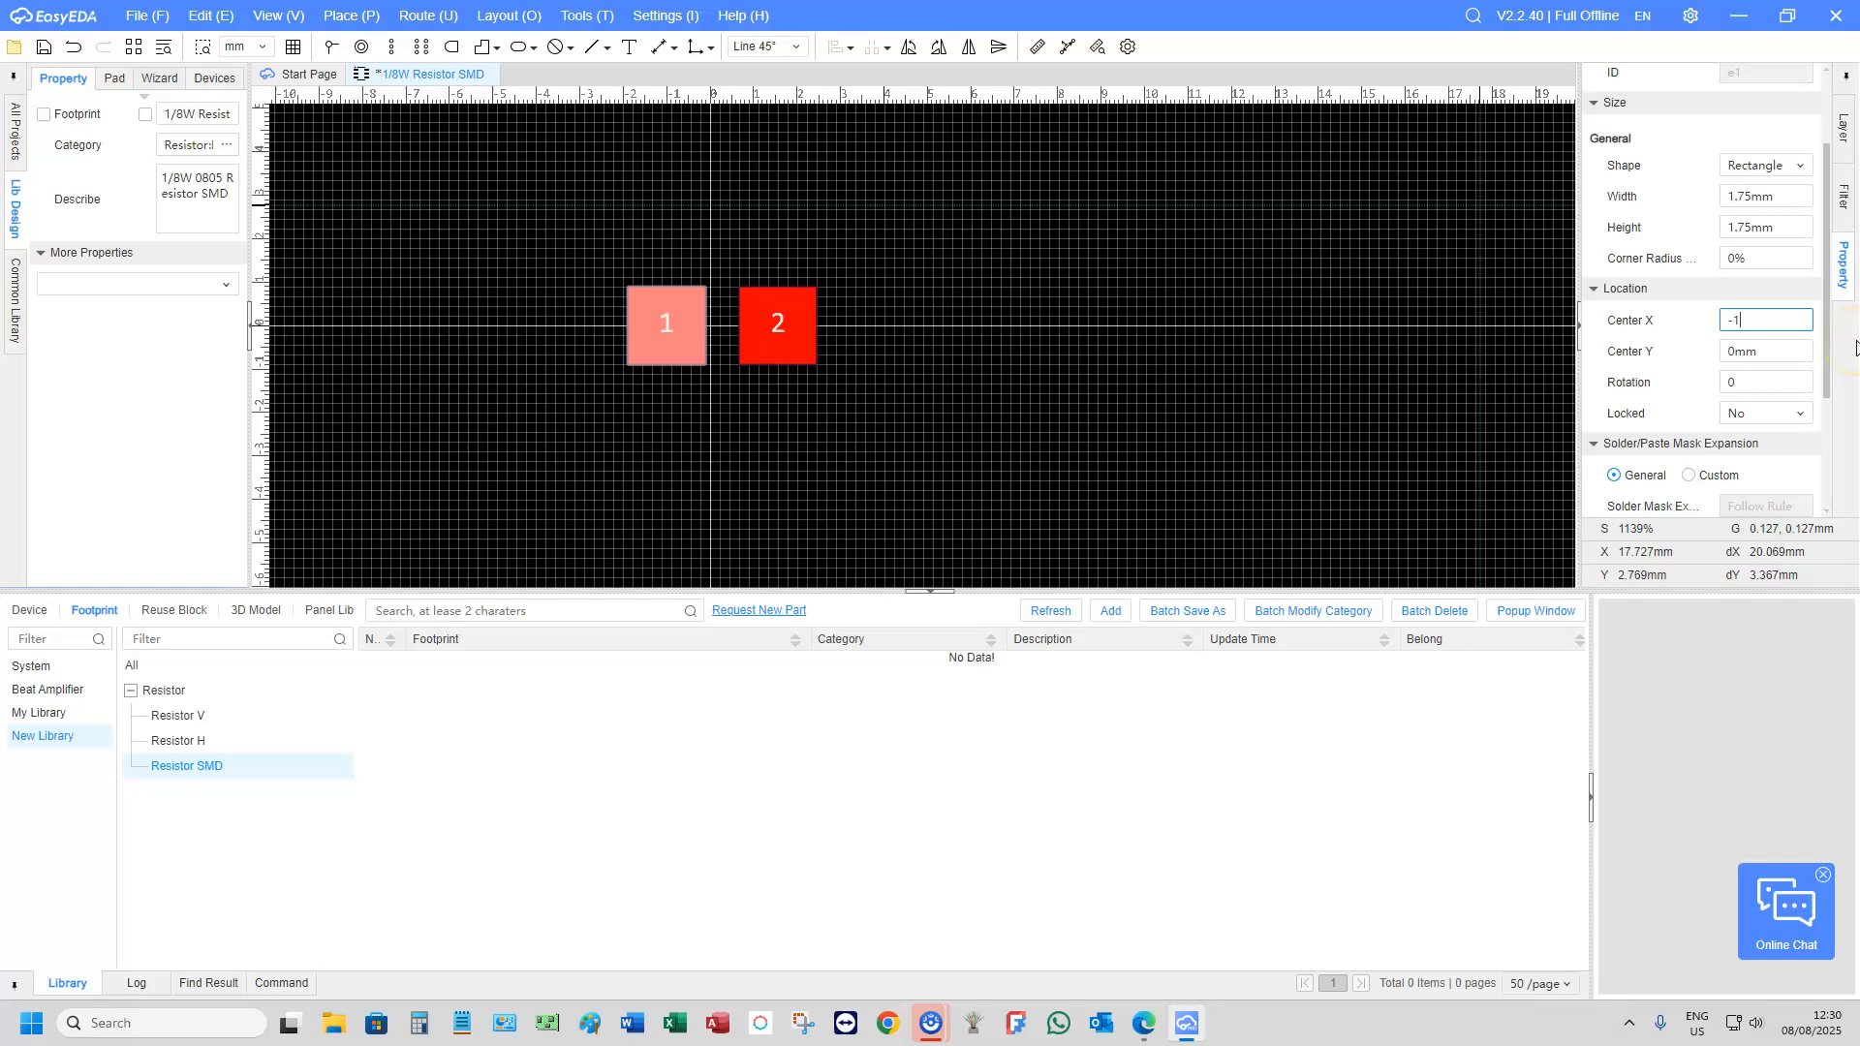
type("-1.5")
key("Return")
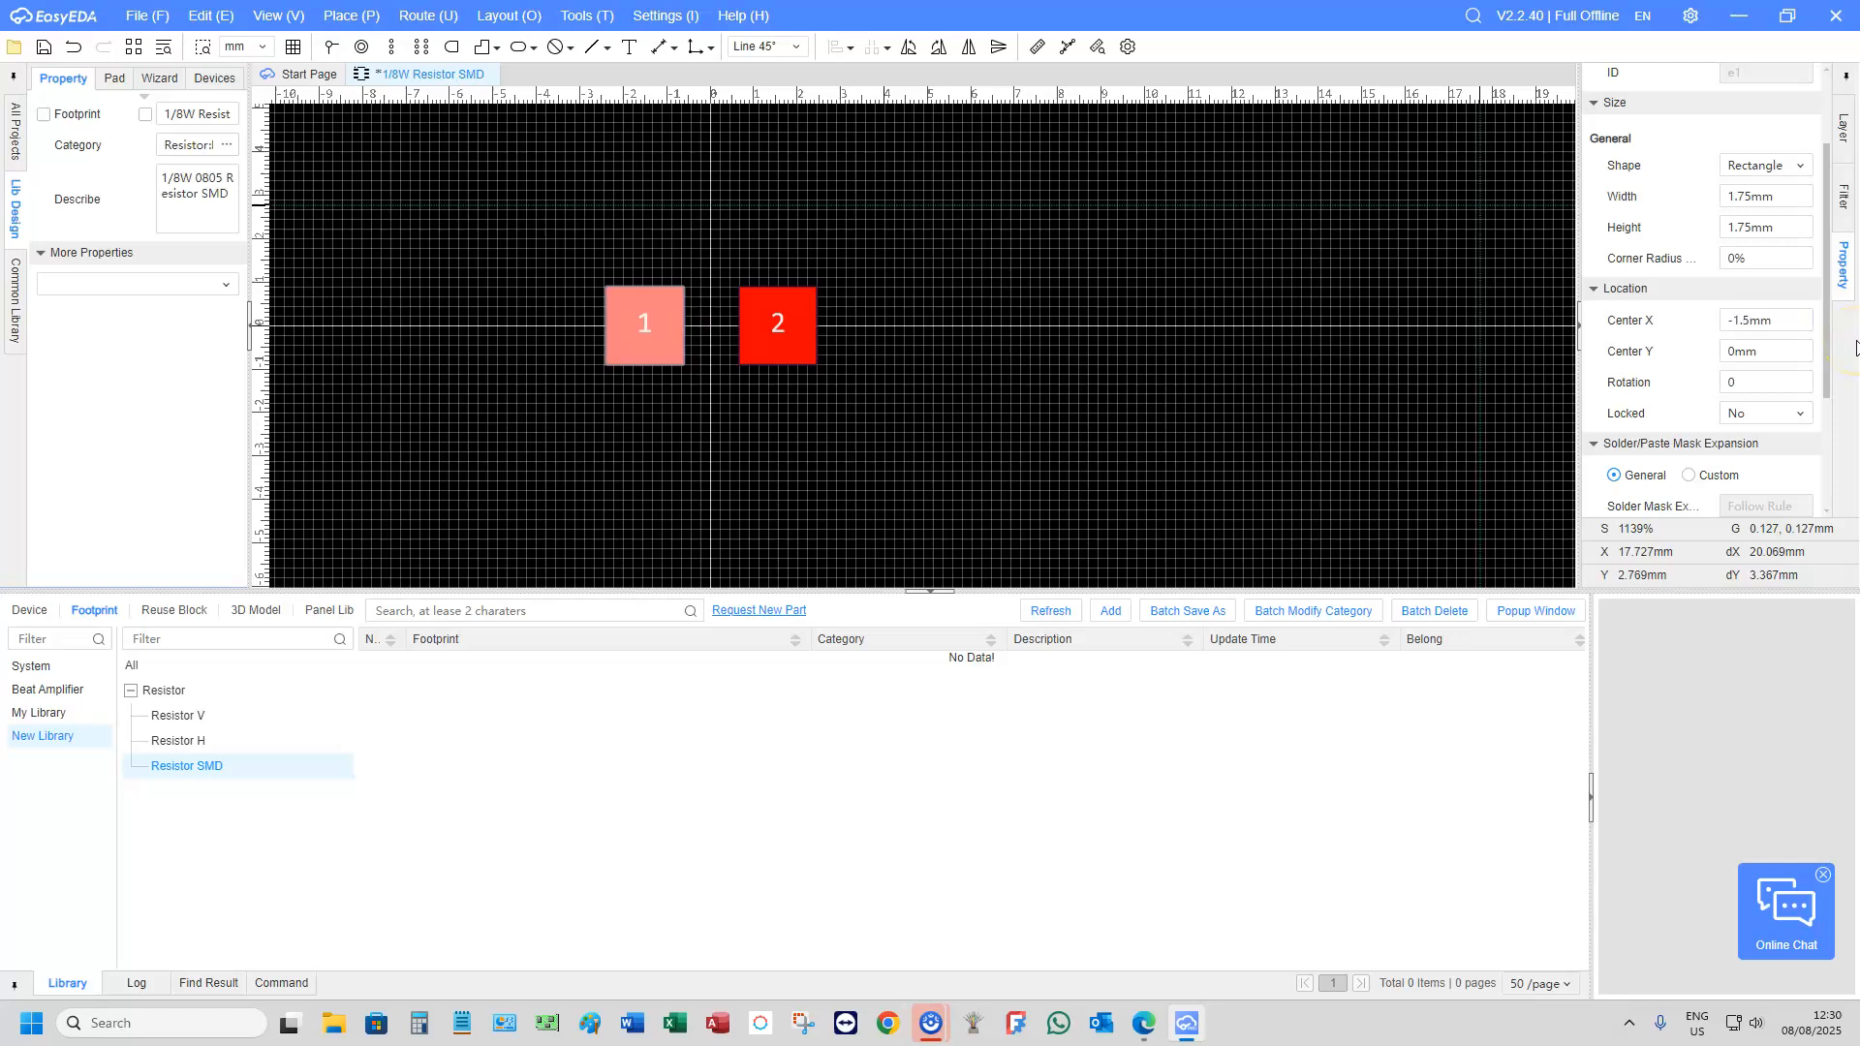
left_click(773, 325)
double_click(1753, 320)
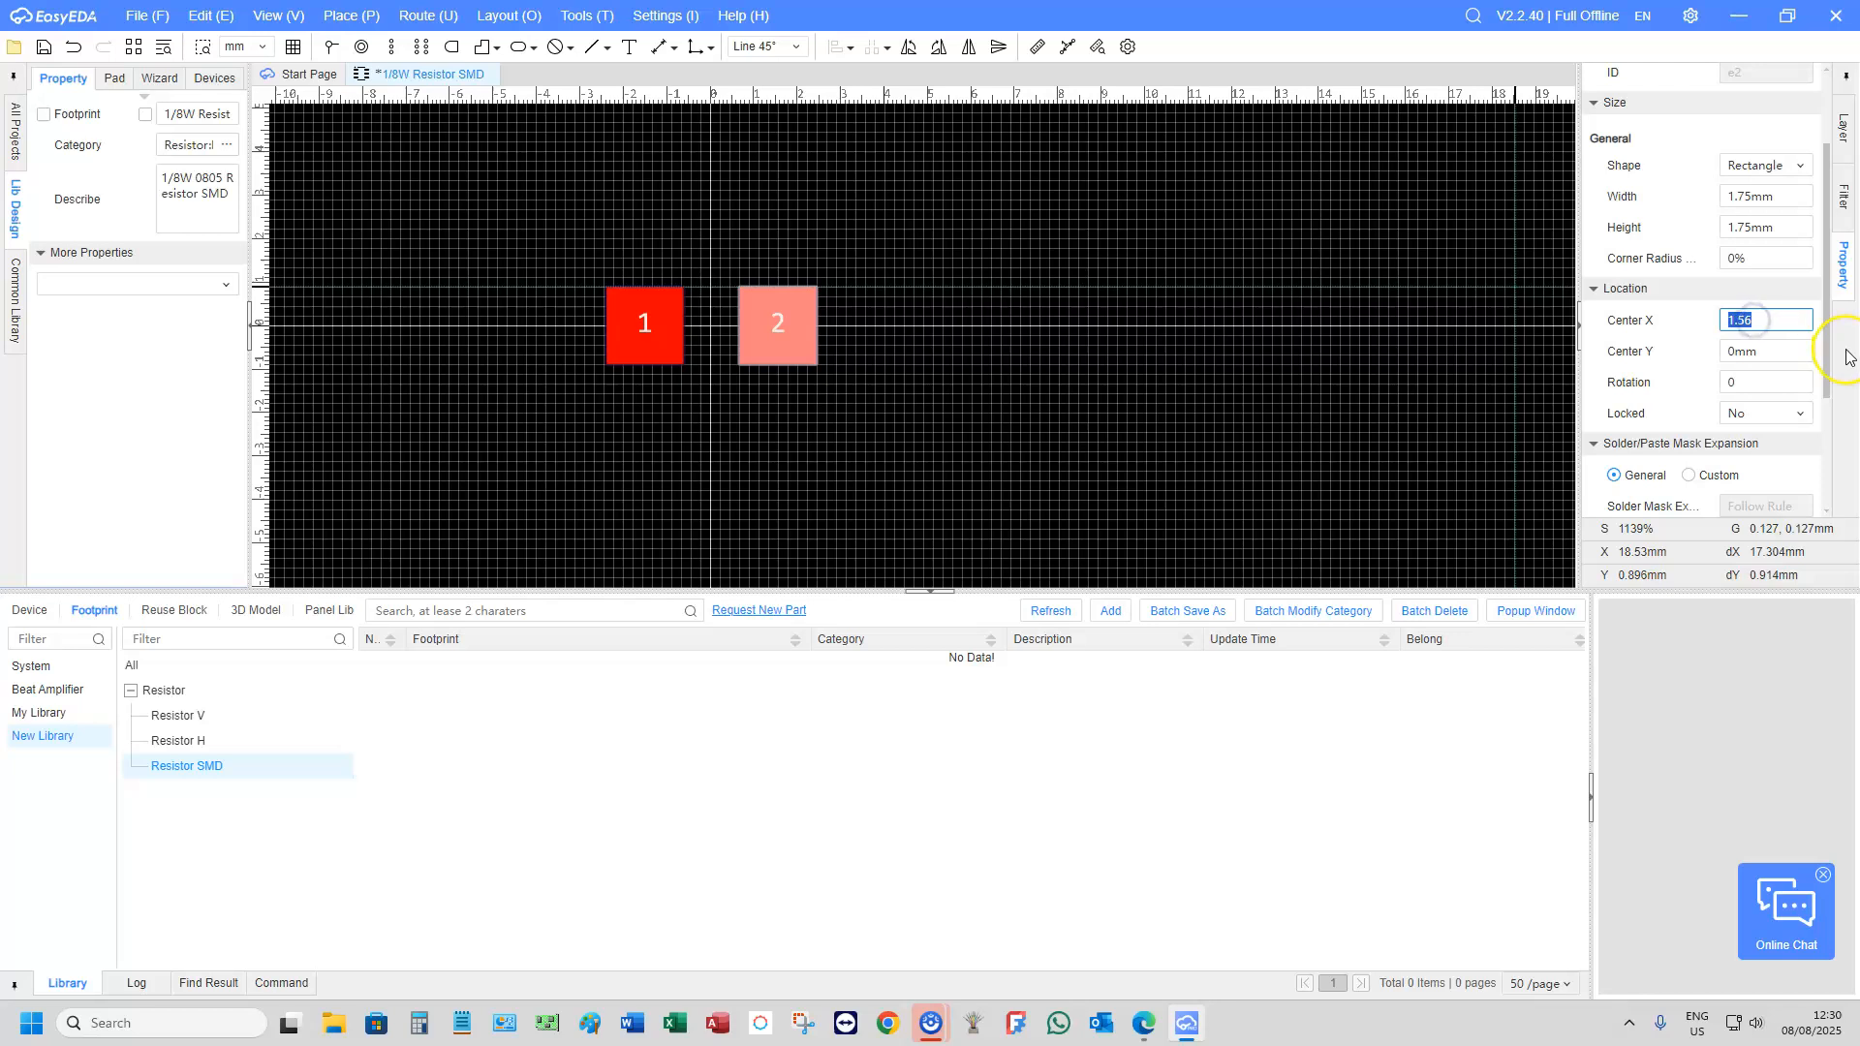
key("Return")
left_click(1316, 440)
left_click(837, 435)
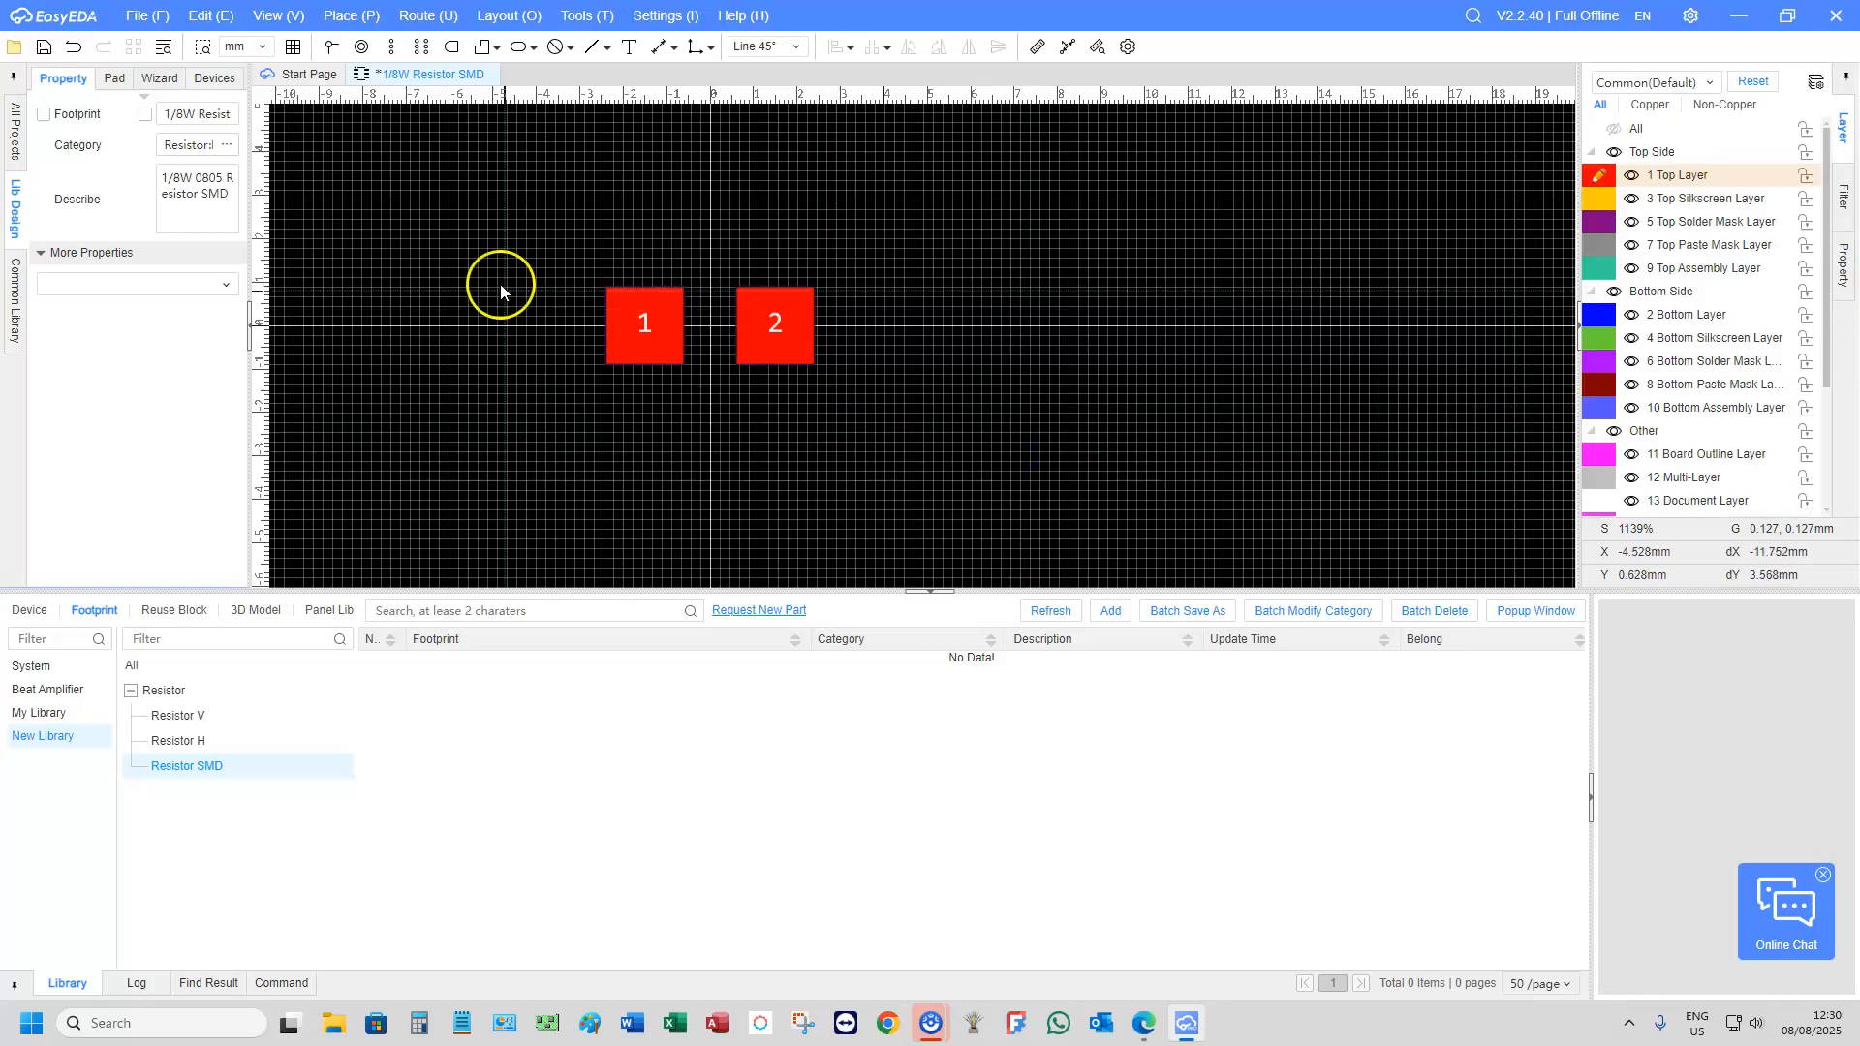
scroll(513, 268, "down", 2)
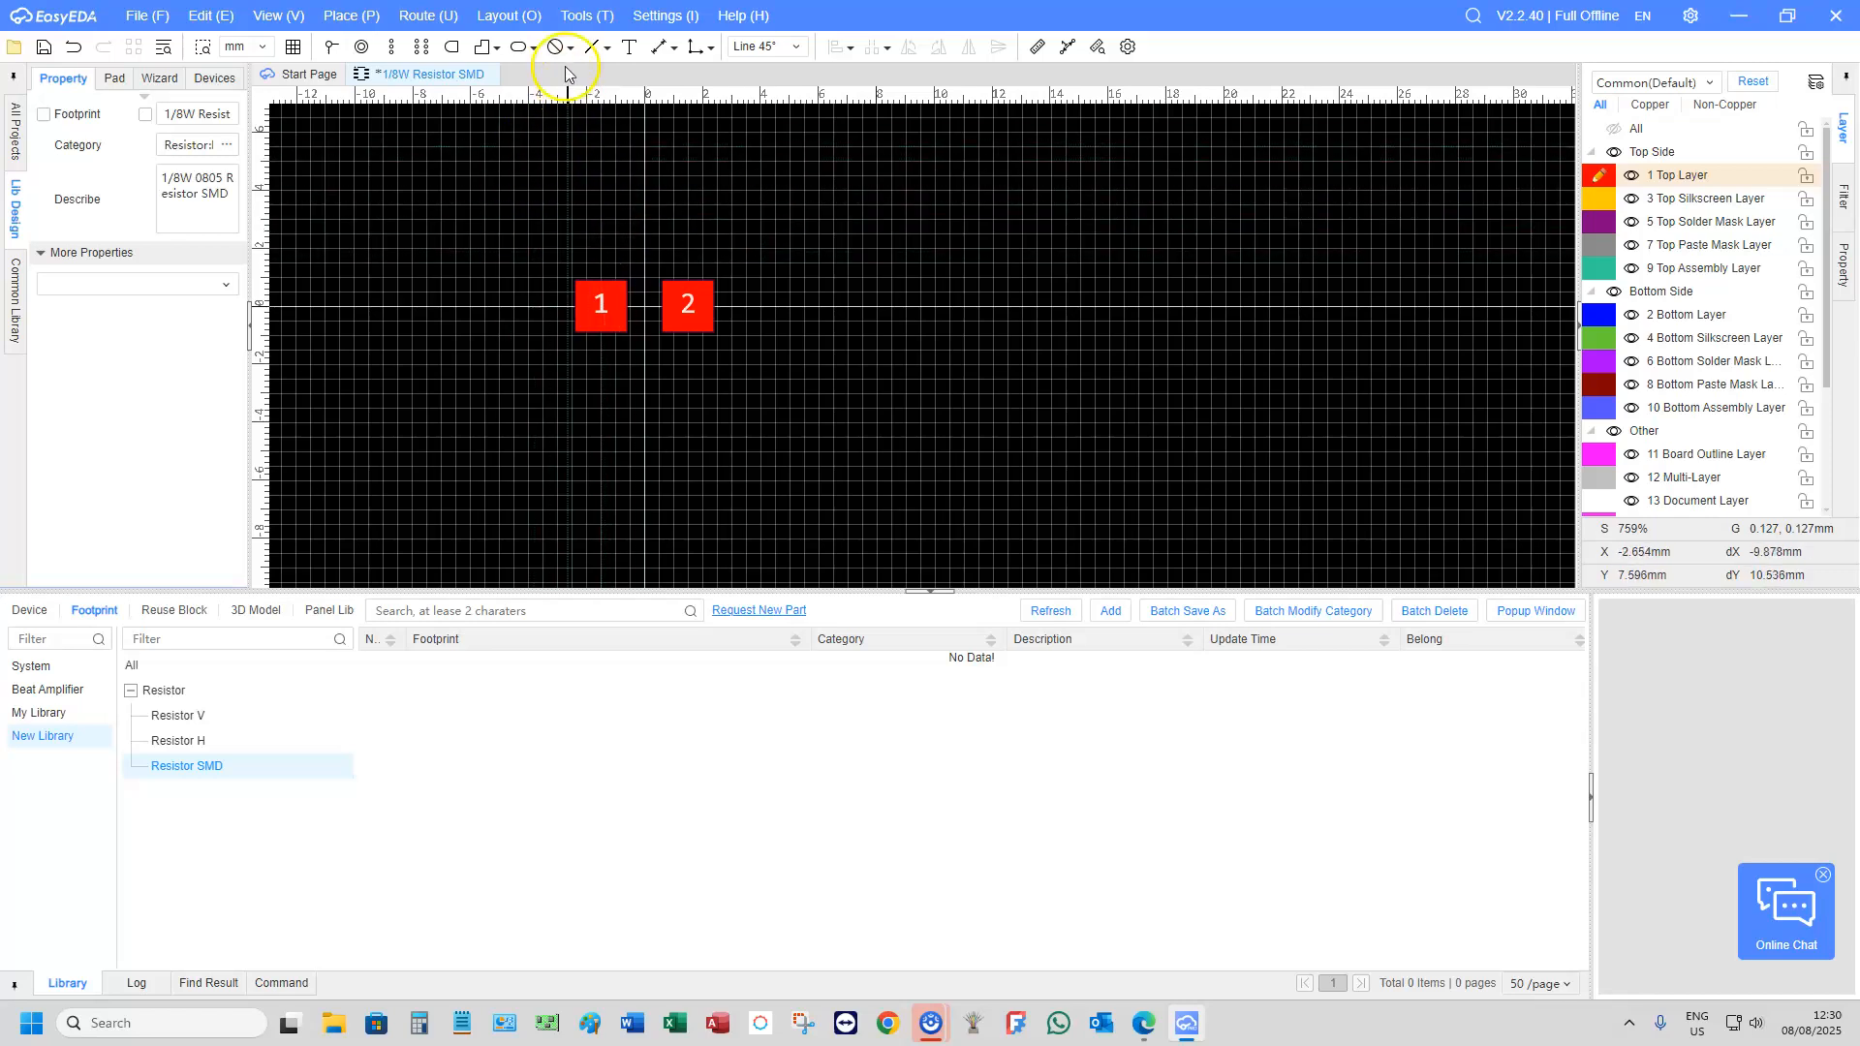
left_click(607, 53)
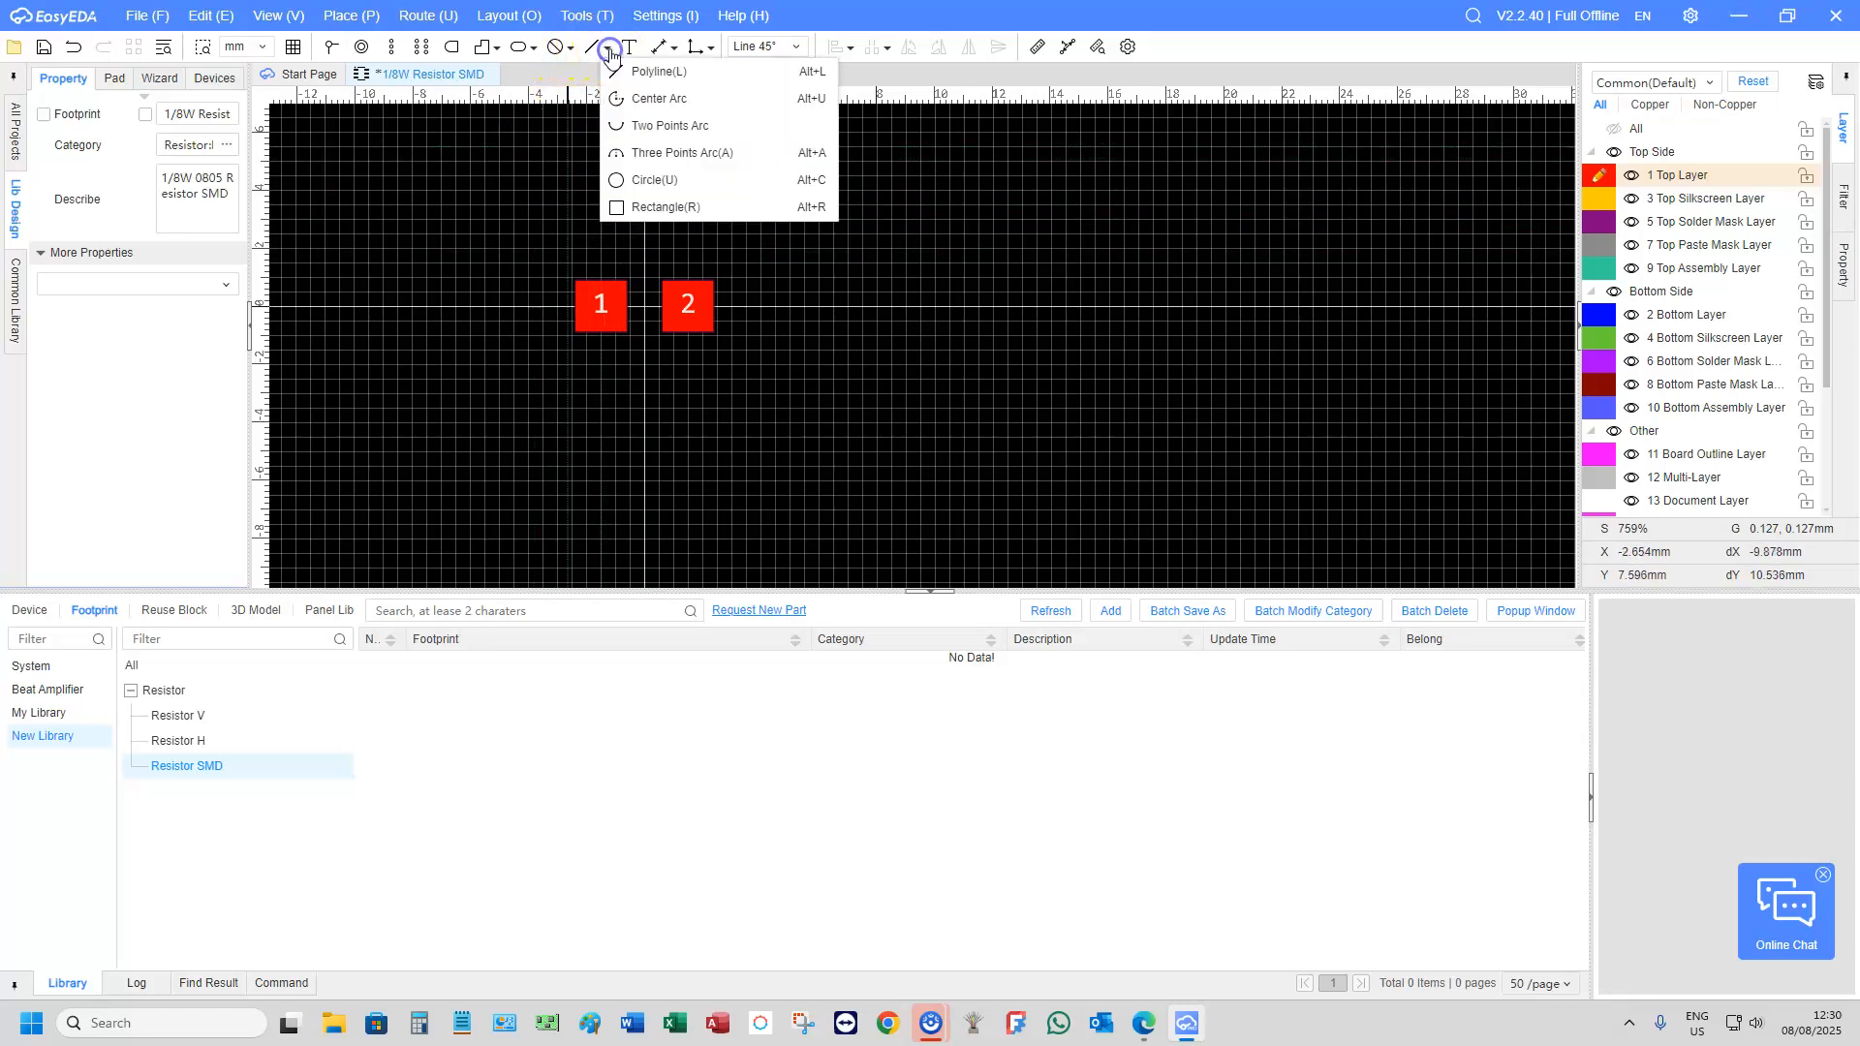
left_click(650, 207)
left_click(904, 414)
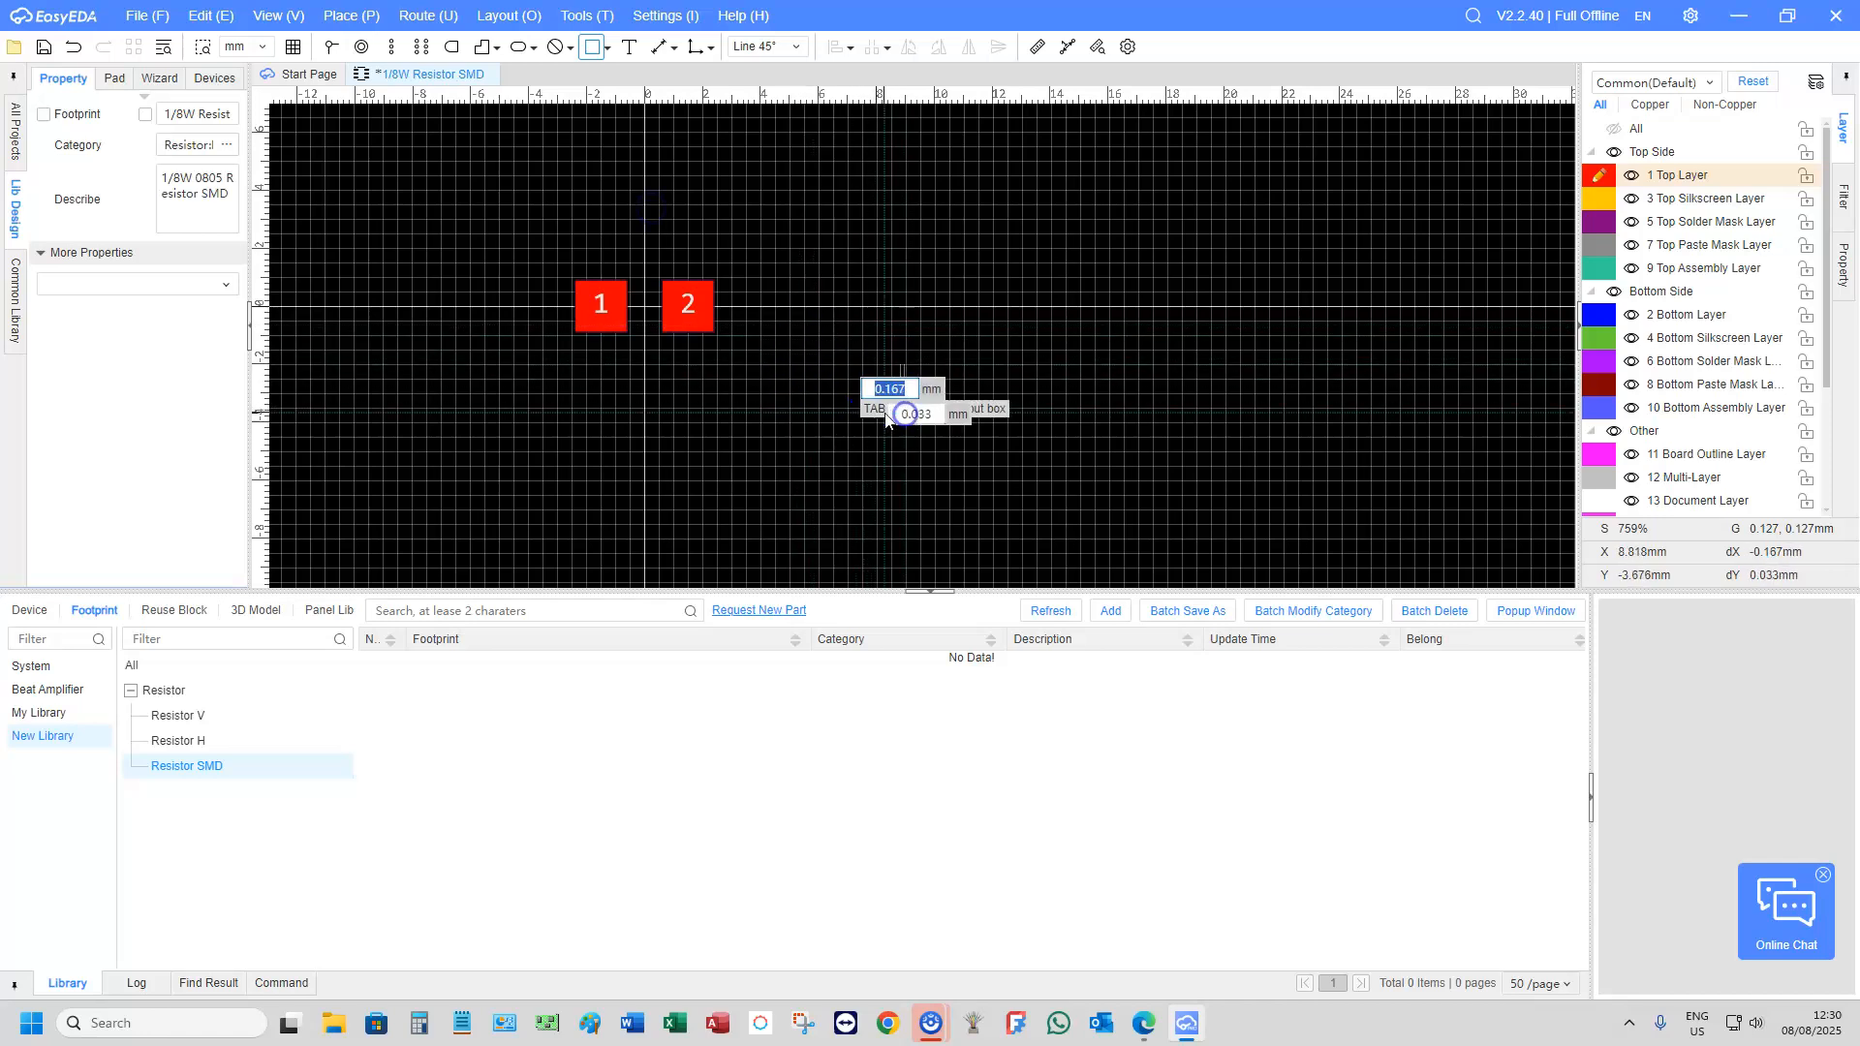
right_click(773, 357)
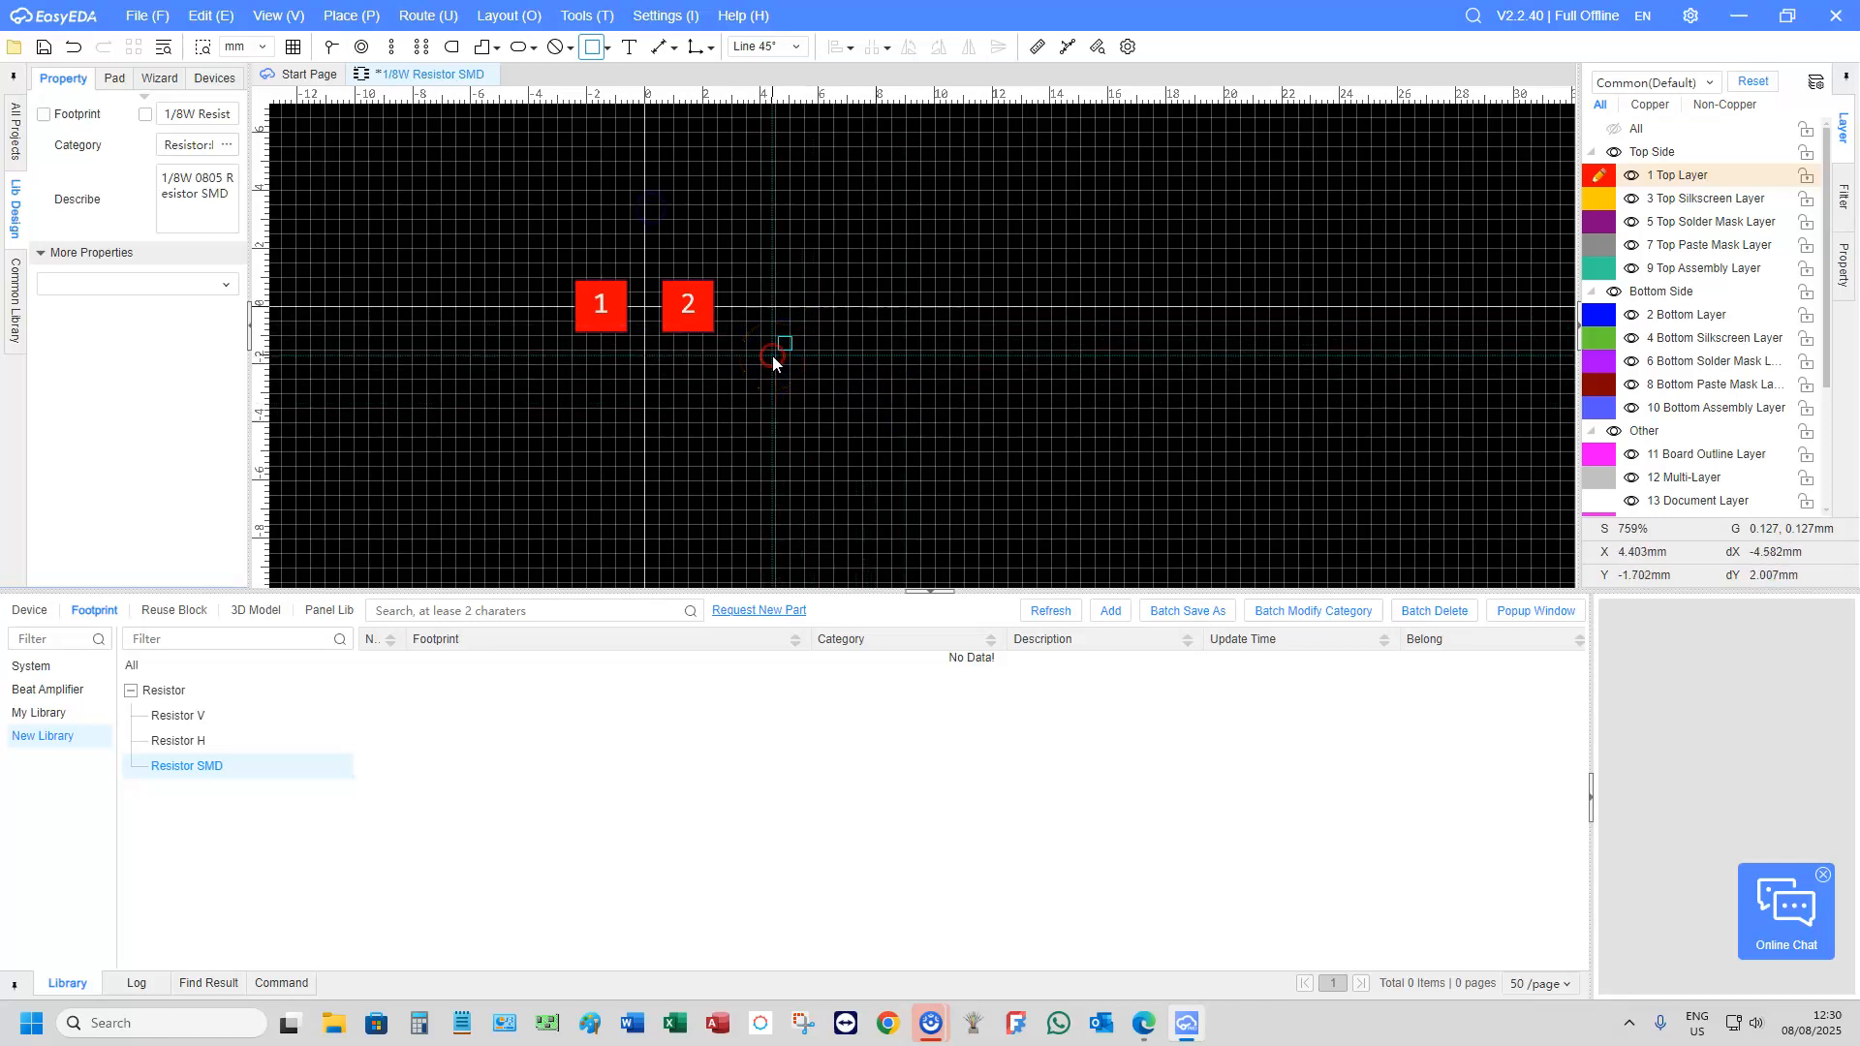
Draw a 3 mm by 1.75 mm rectangle on the Top Silkscreen Layer and move it over the two pads, roughly centred on the origin
left_click(1598, 200)
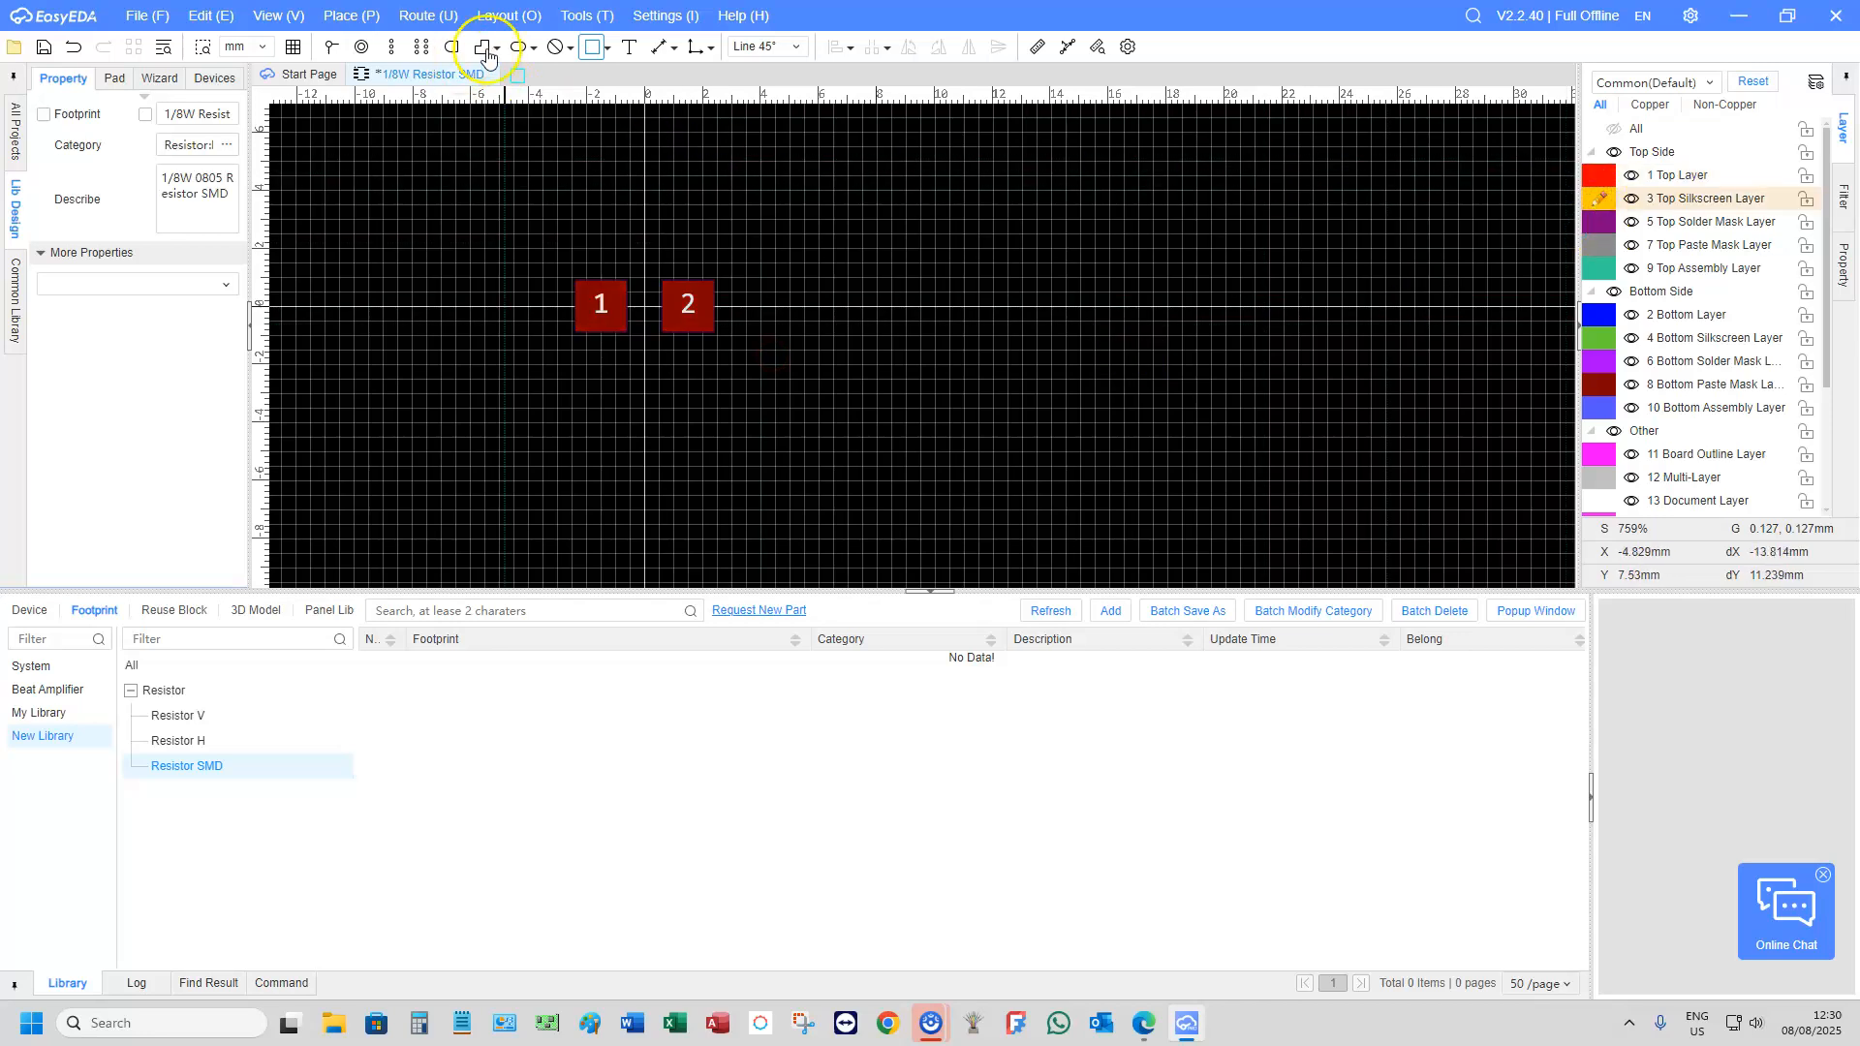
left_click(591, 48)
left_click(750, 377)
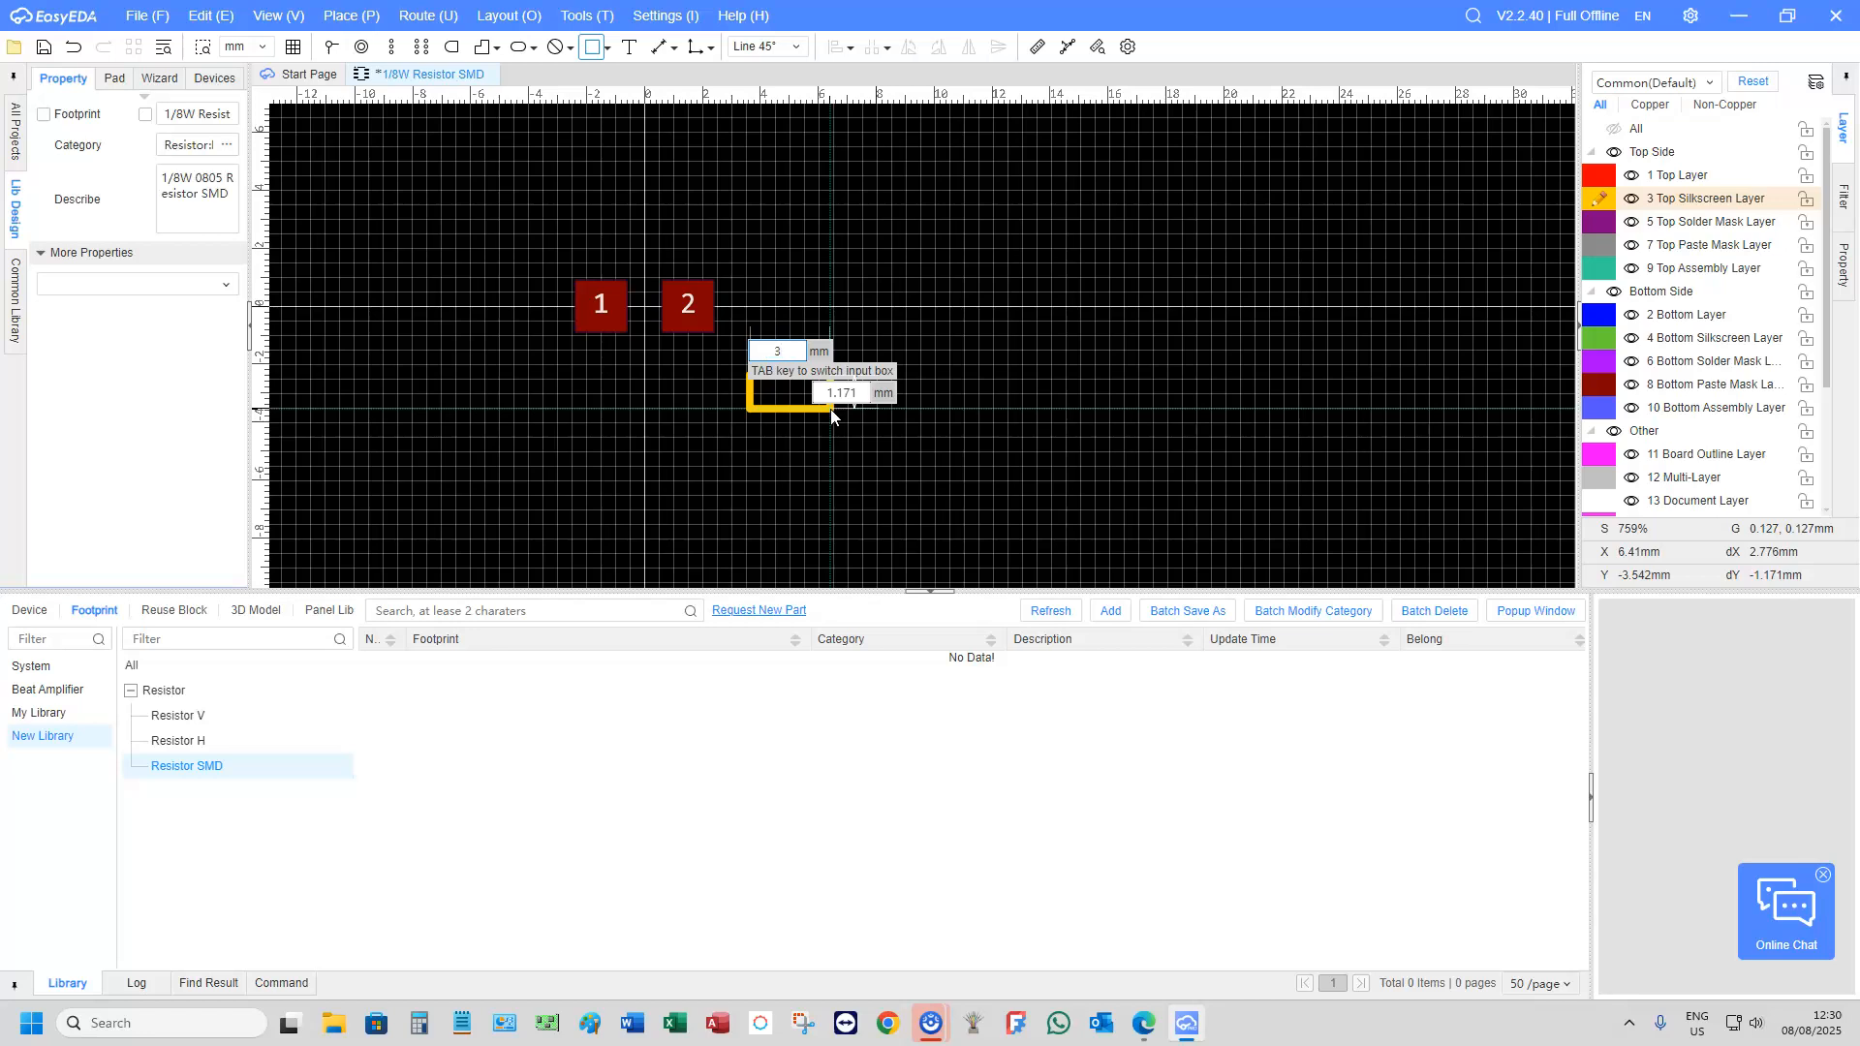
key("Tab")
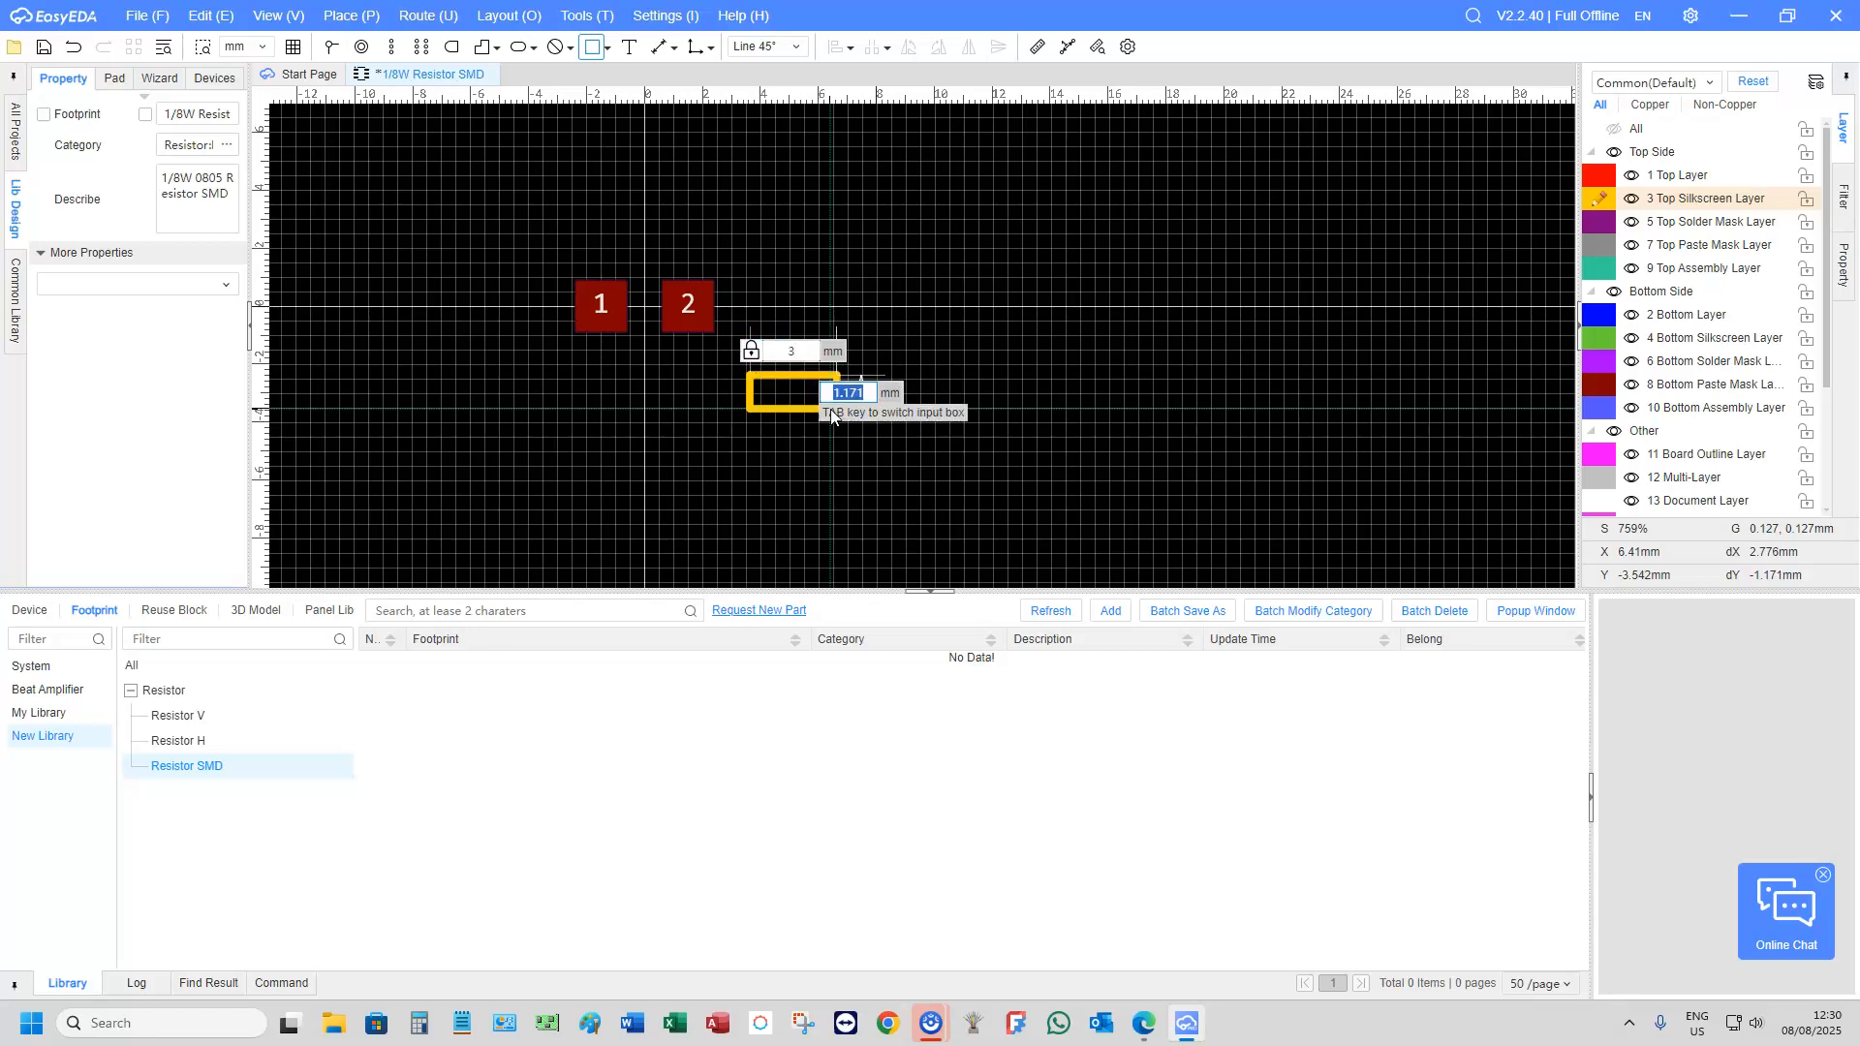
type("1.75")
key("Return")
right_click(974, 369)
left_click(796, 429)
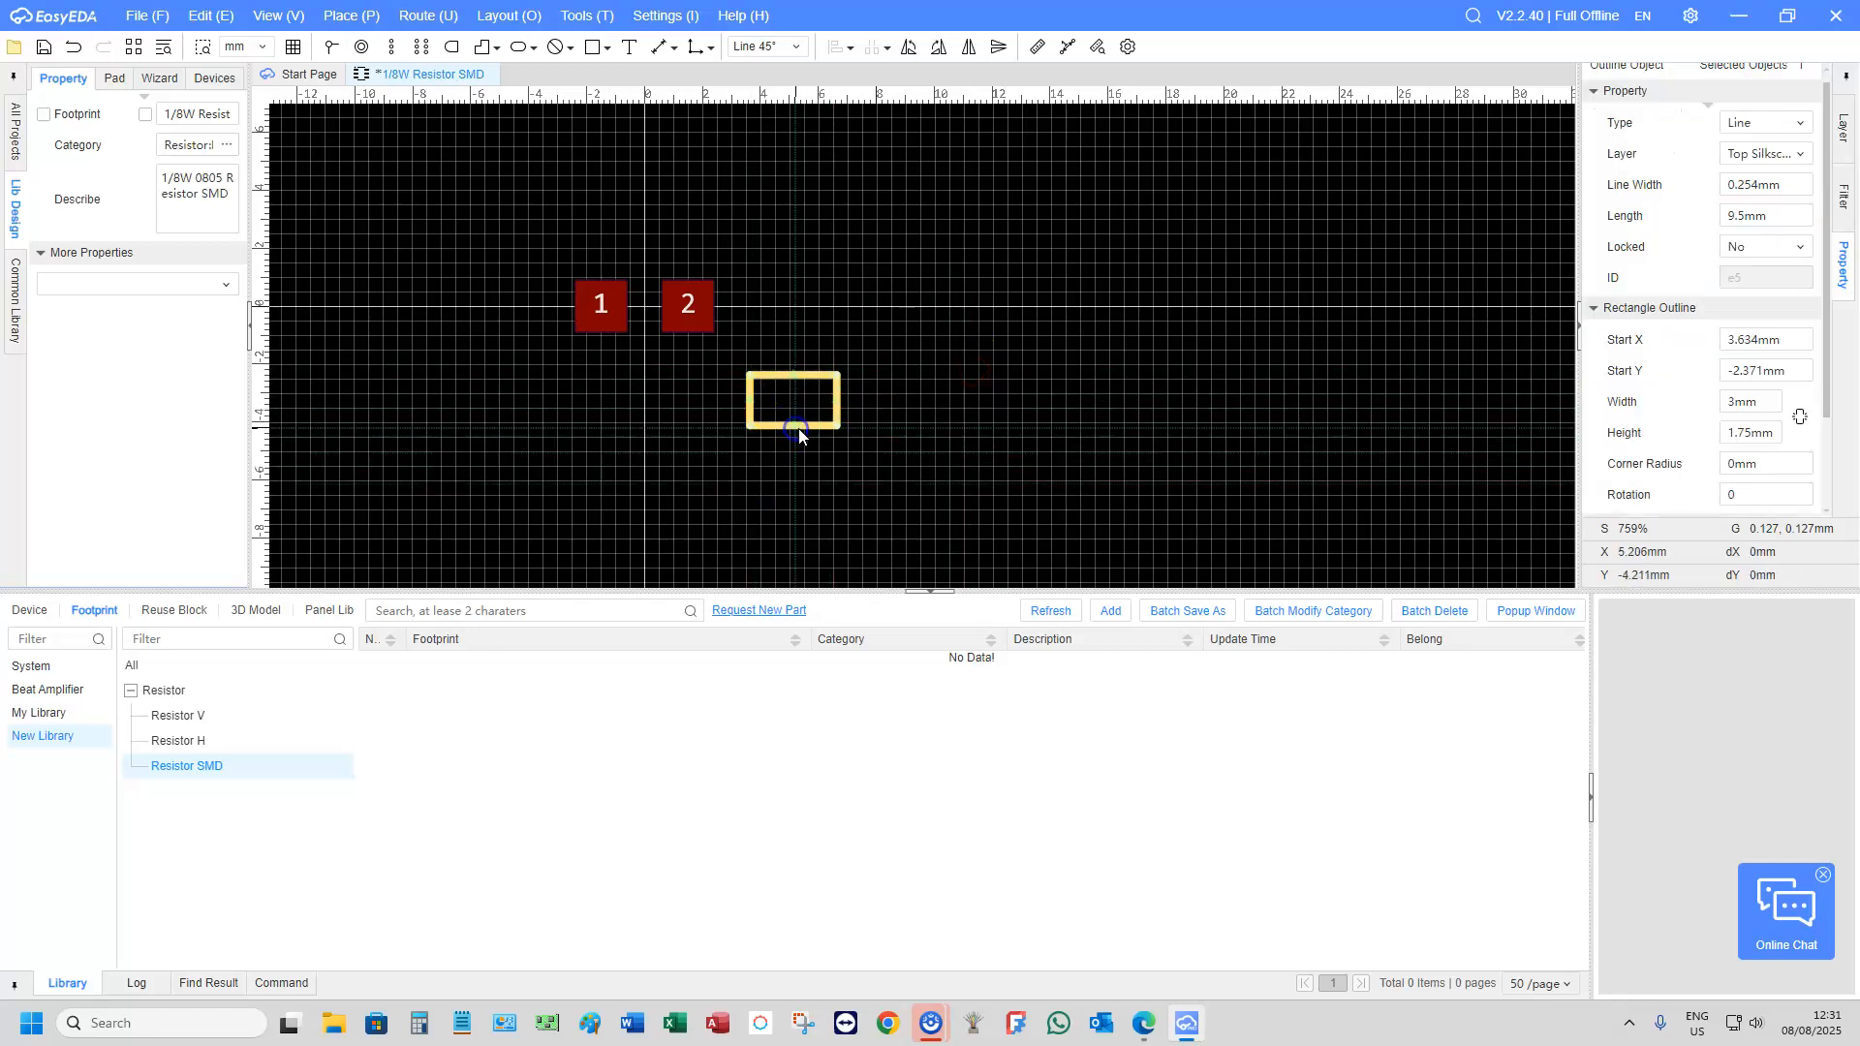
left_click_drag(820, 424, 671, 331)
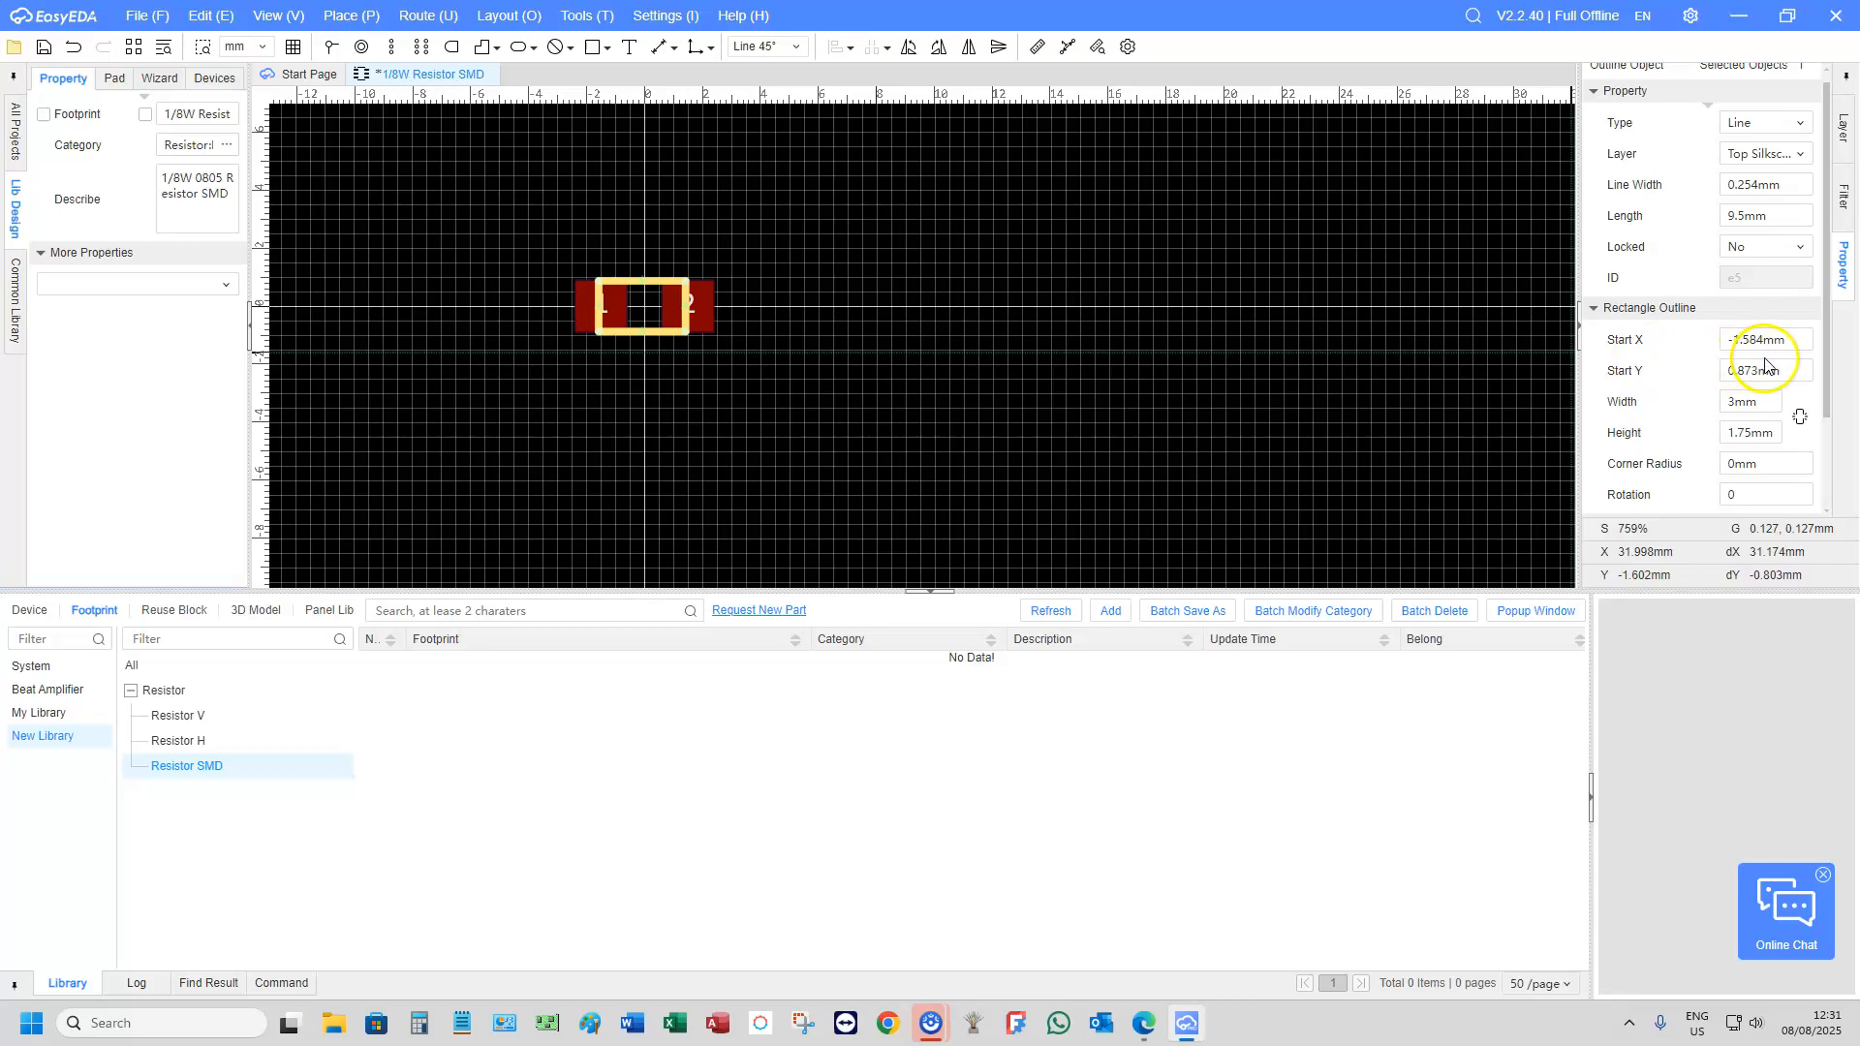
Set the silkscreen rectangle's Start X to -0.875 mm
left_click_drag(1760, 340, 1646, 345)
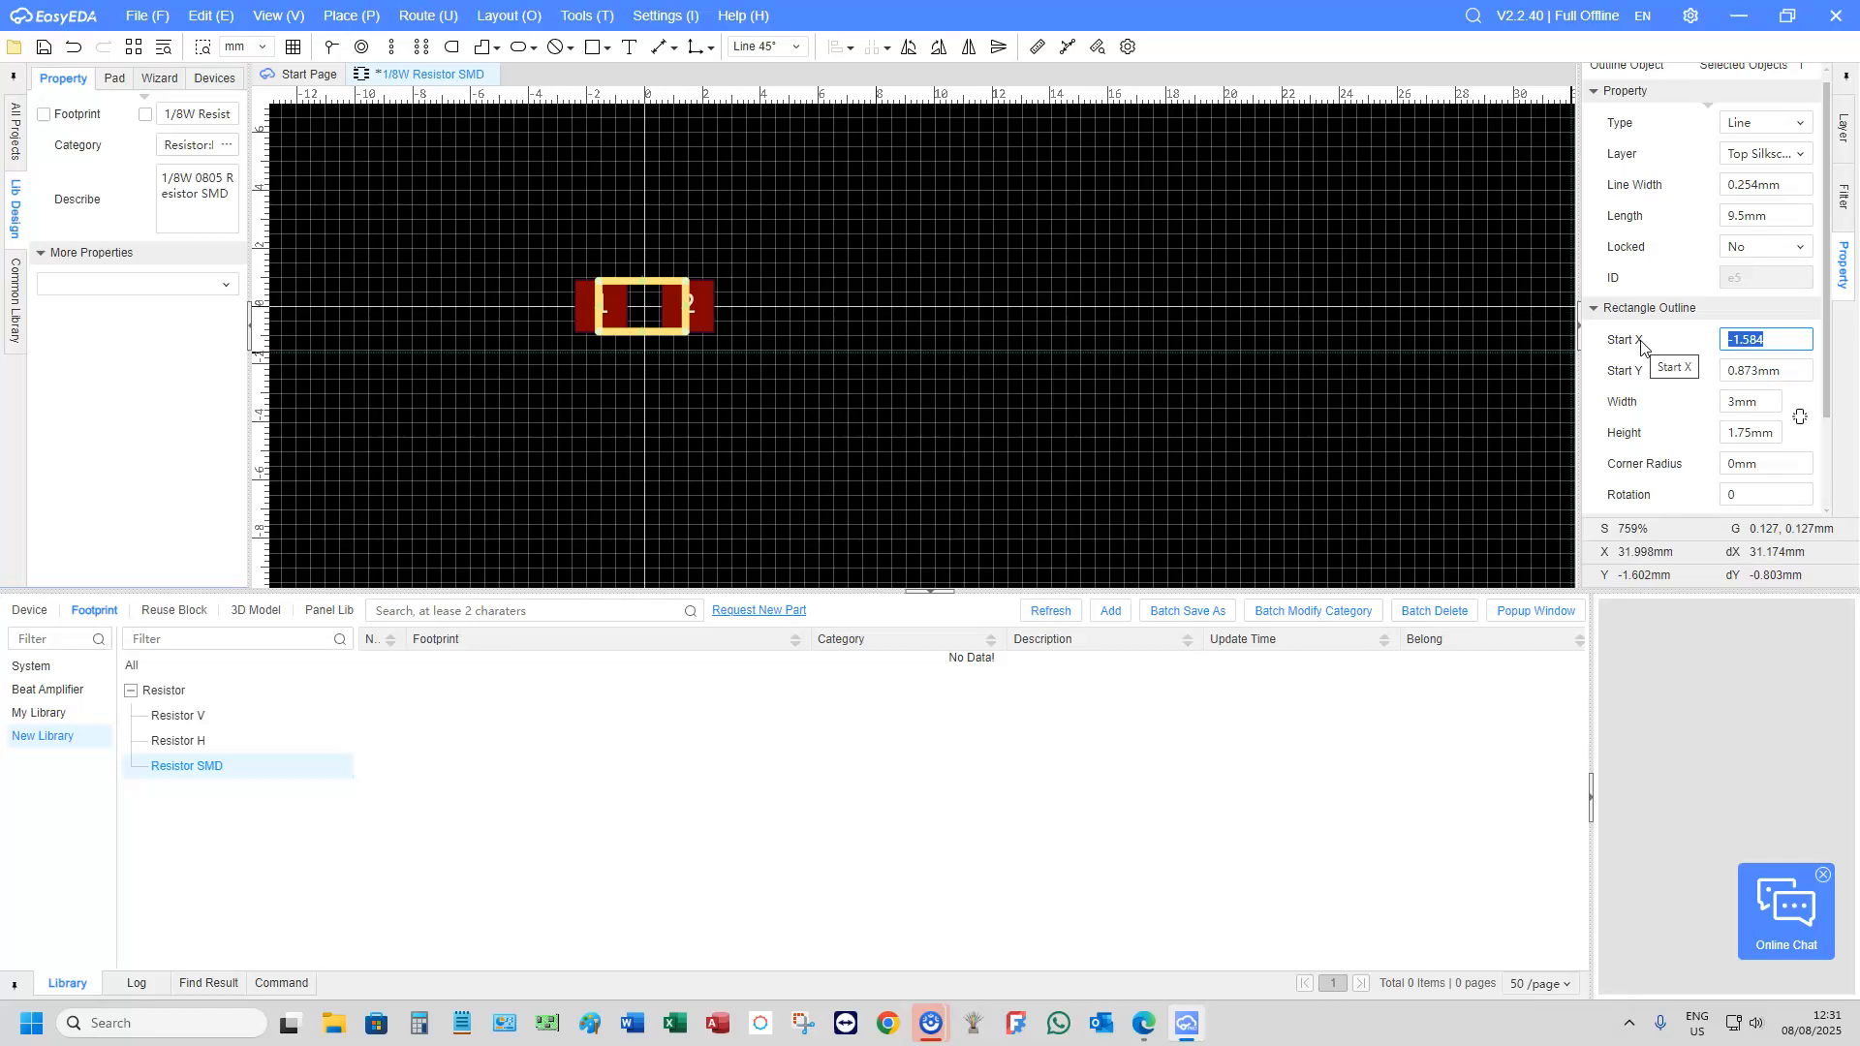
type("-")
key("Return")
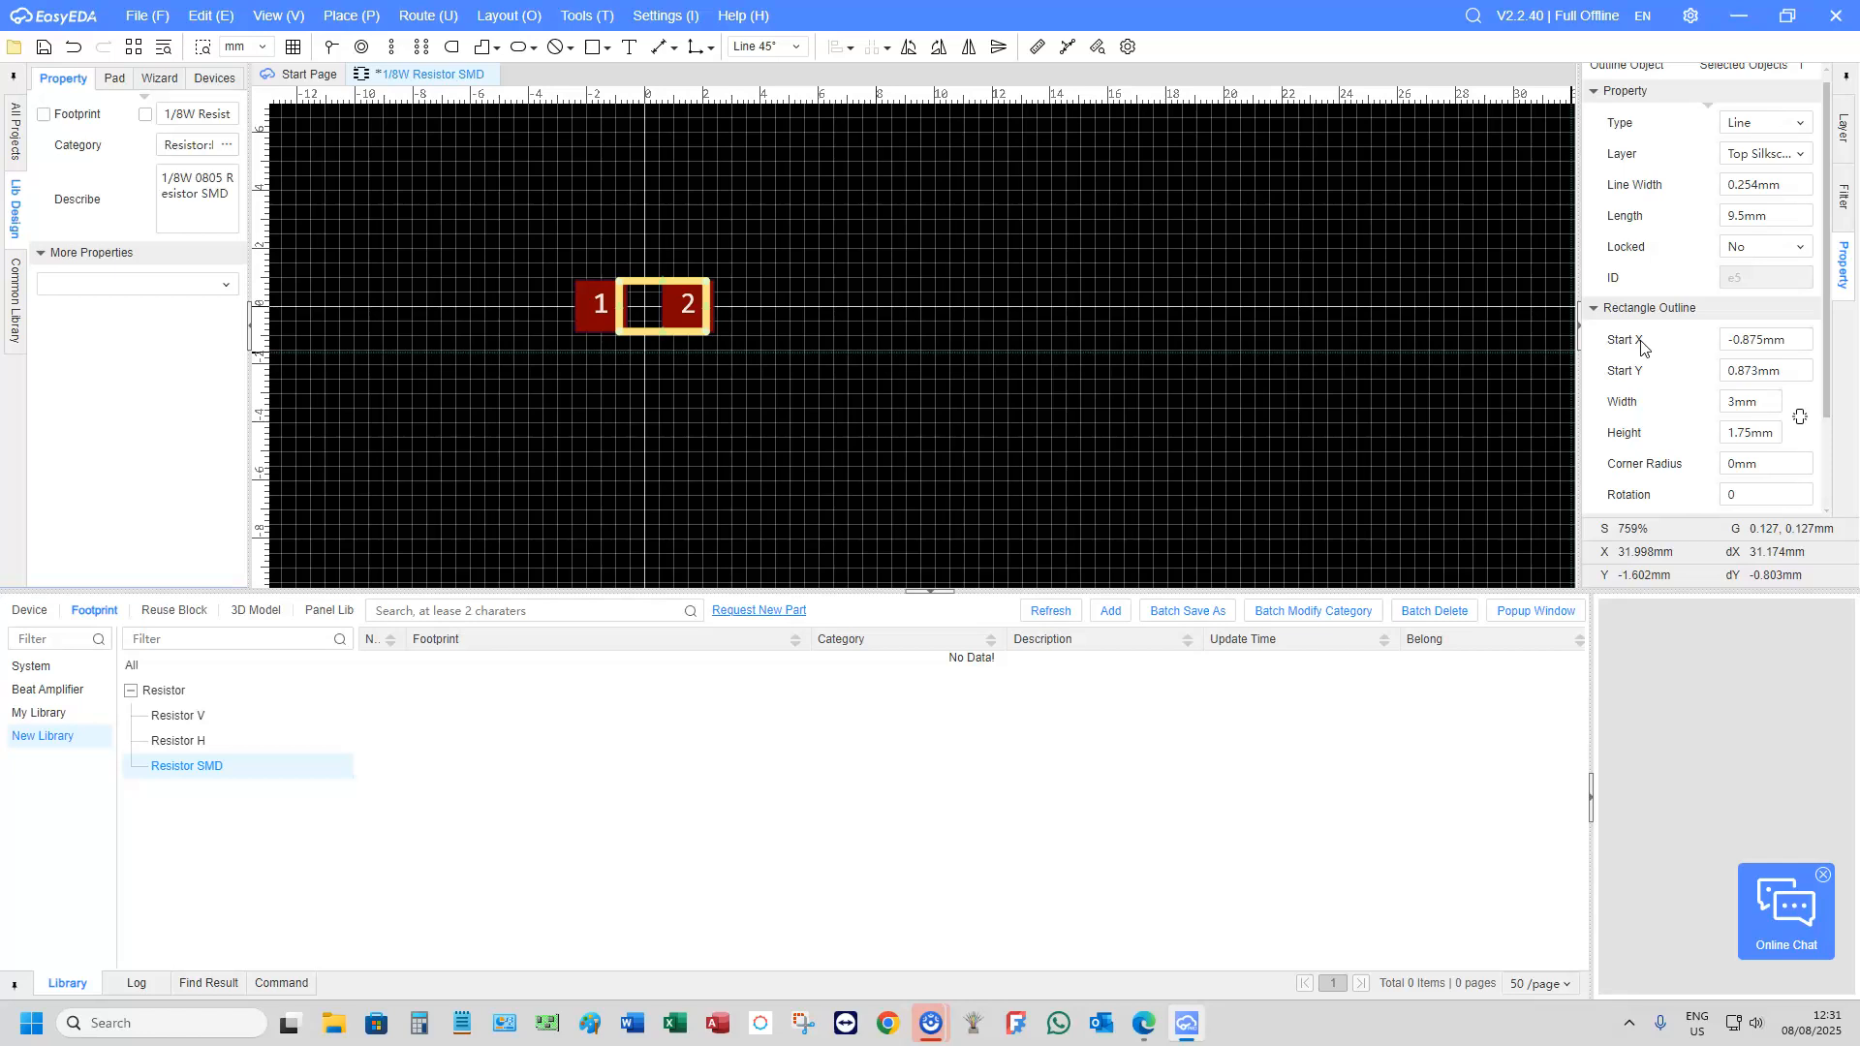
Set the silkscreen rectangle's Start X to -0.75 mm
left_click(1759, 340)
key("ctrl+a")
key("Return")
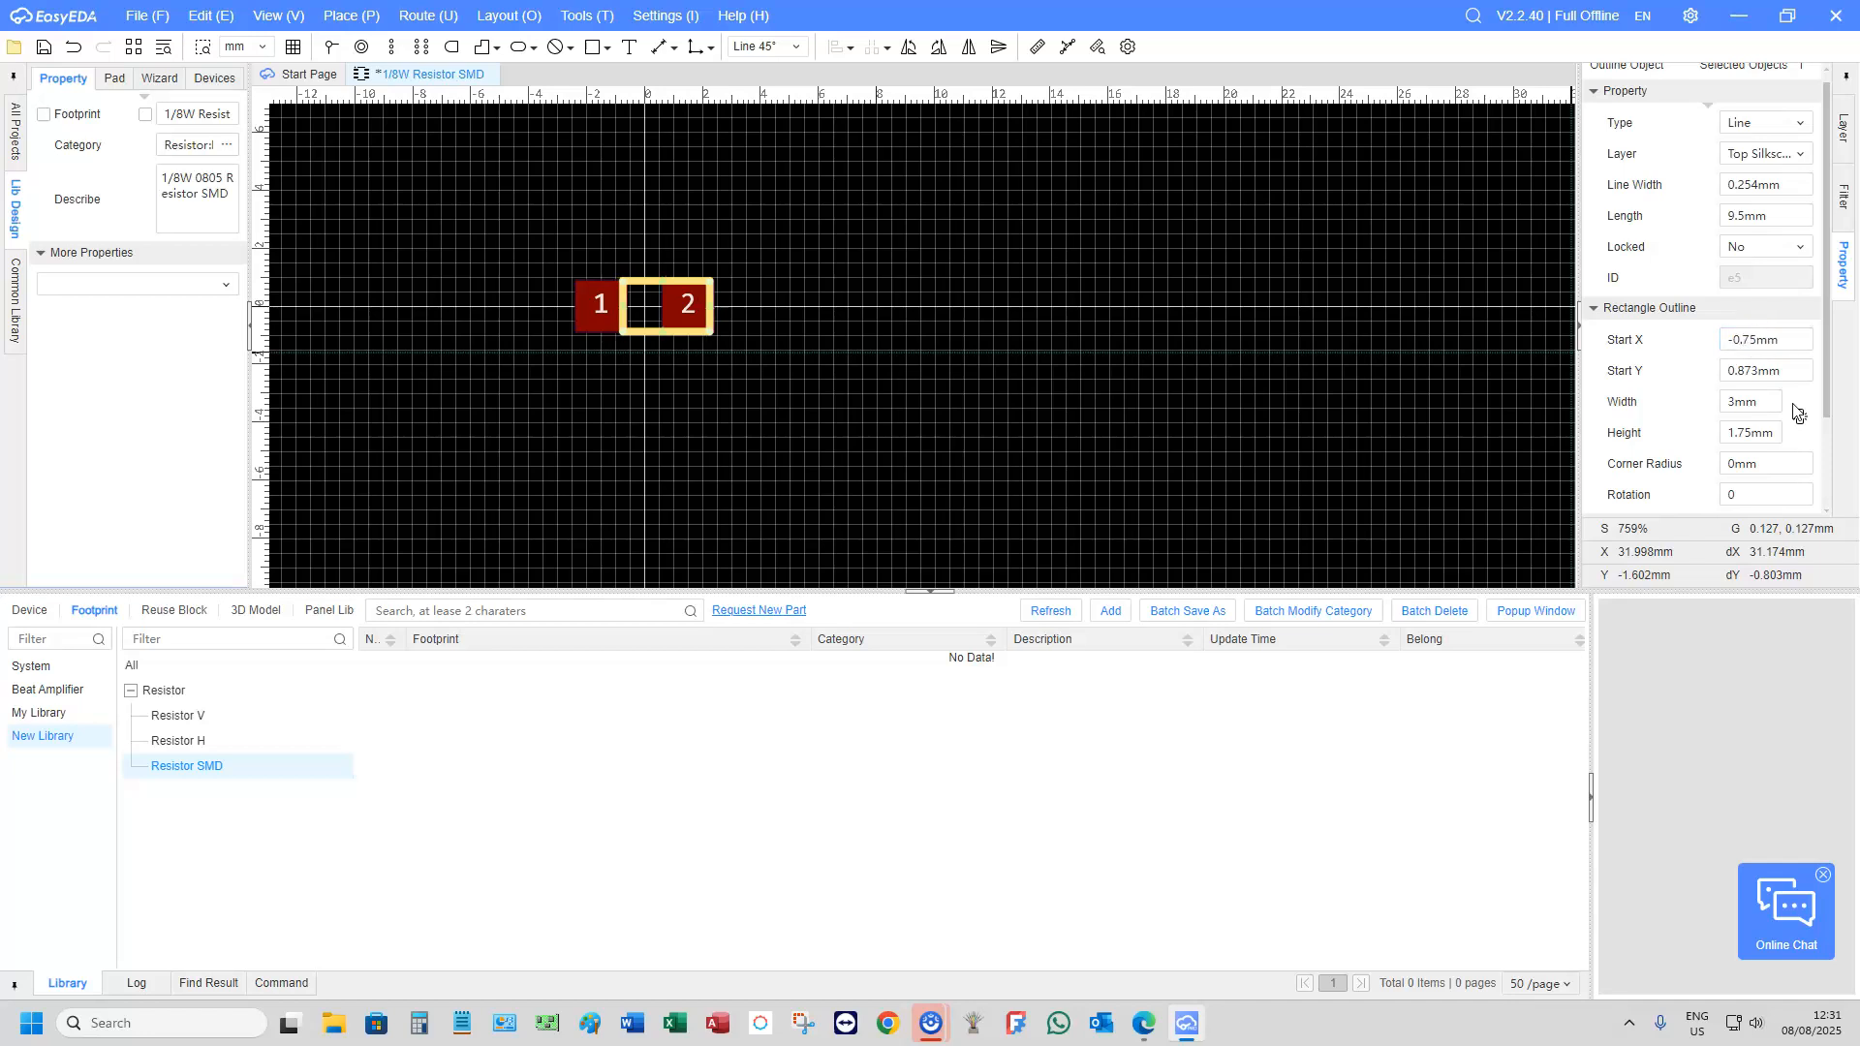
Set the silkscreen rectangle's Start X to -1.75 mm and its Start Y to 0.875 mm
left_click(601, 304)
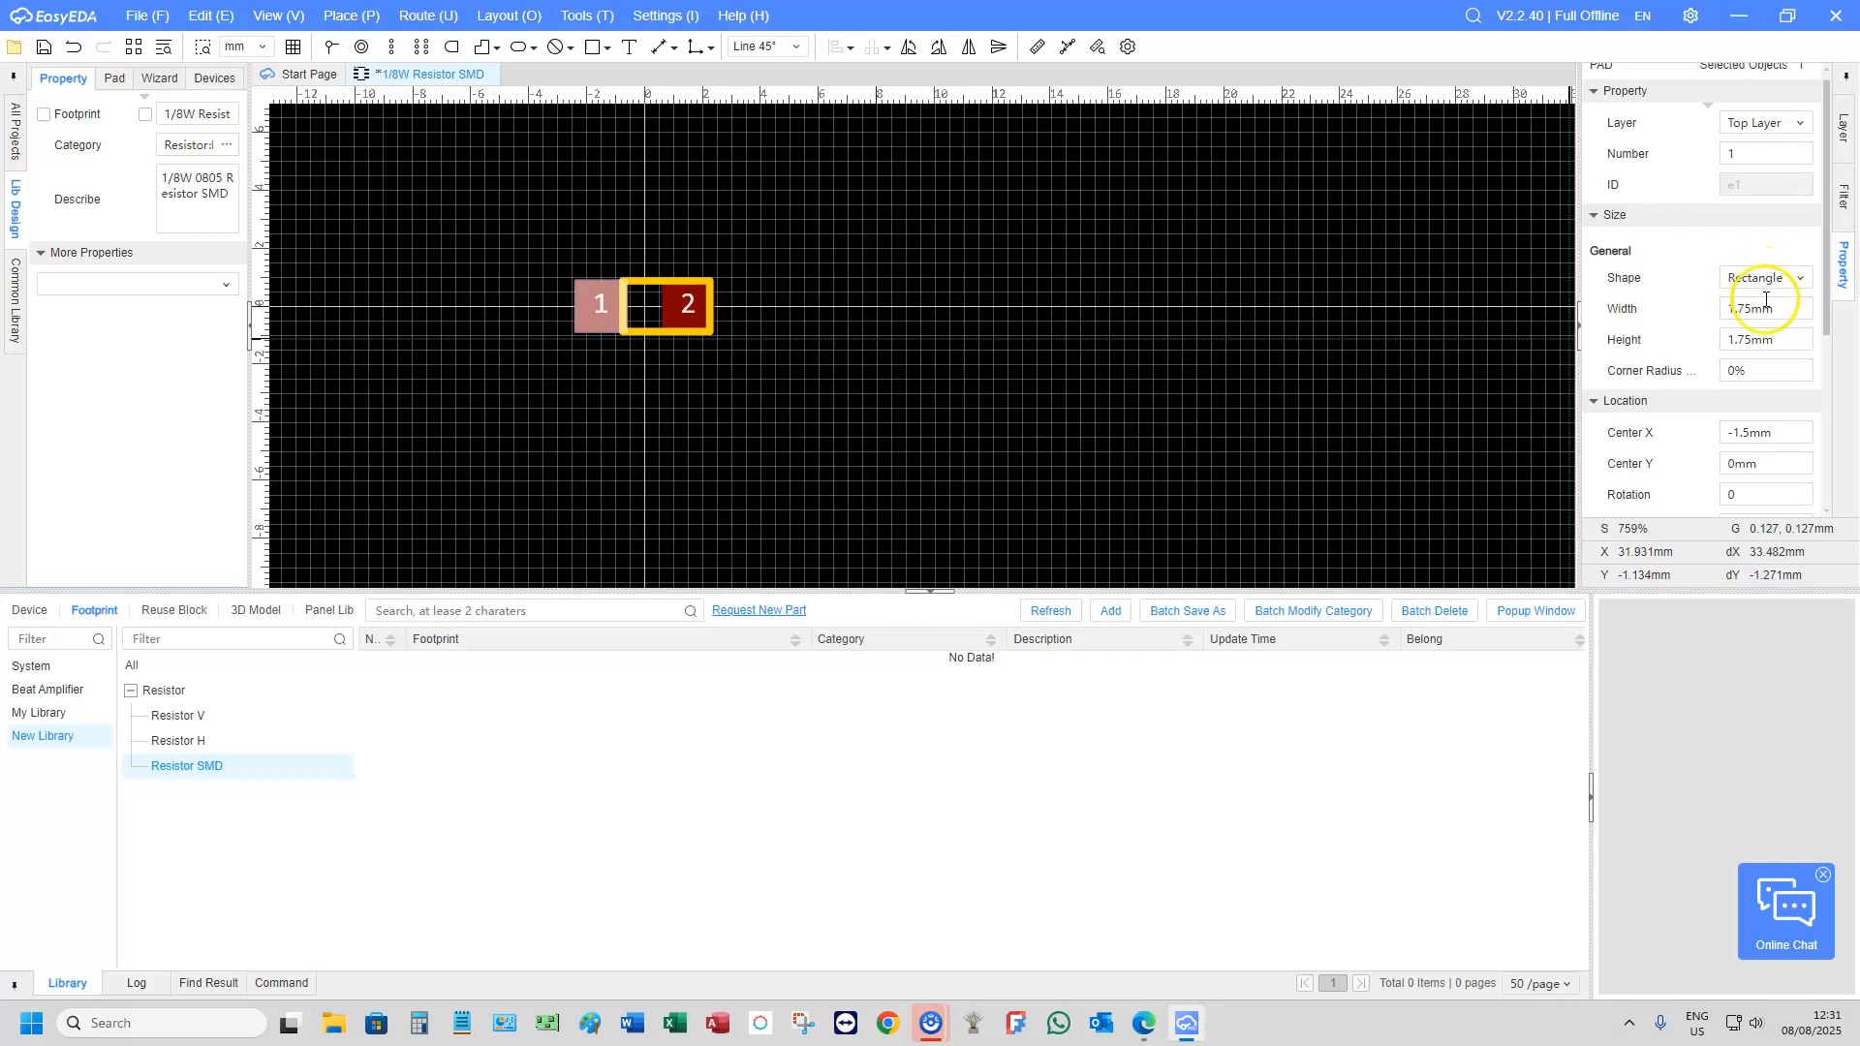
left_click(637, 346)
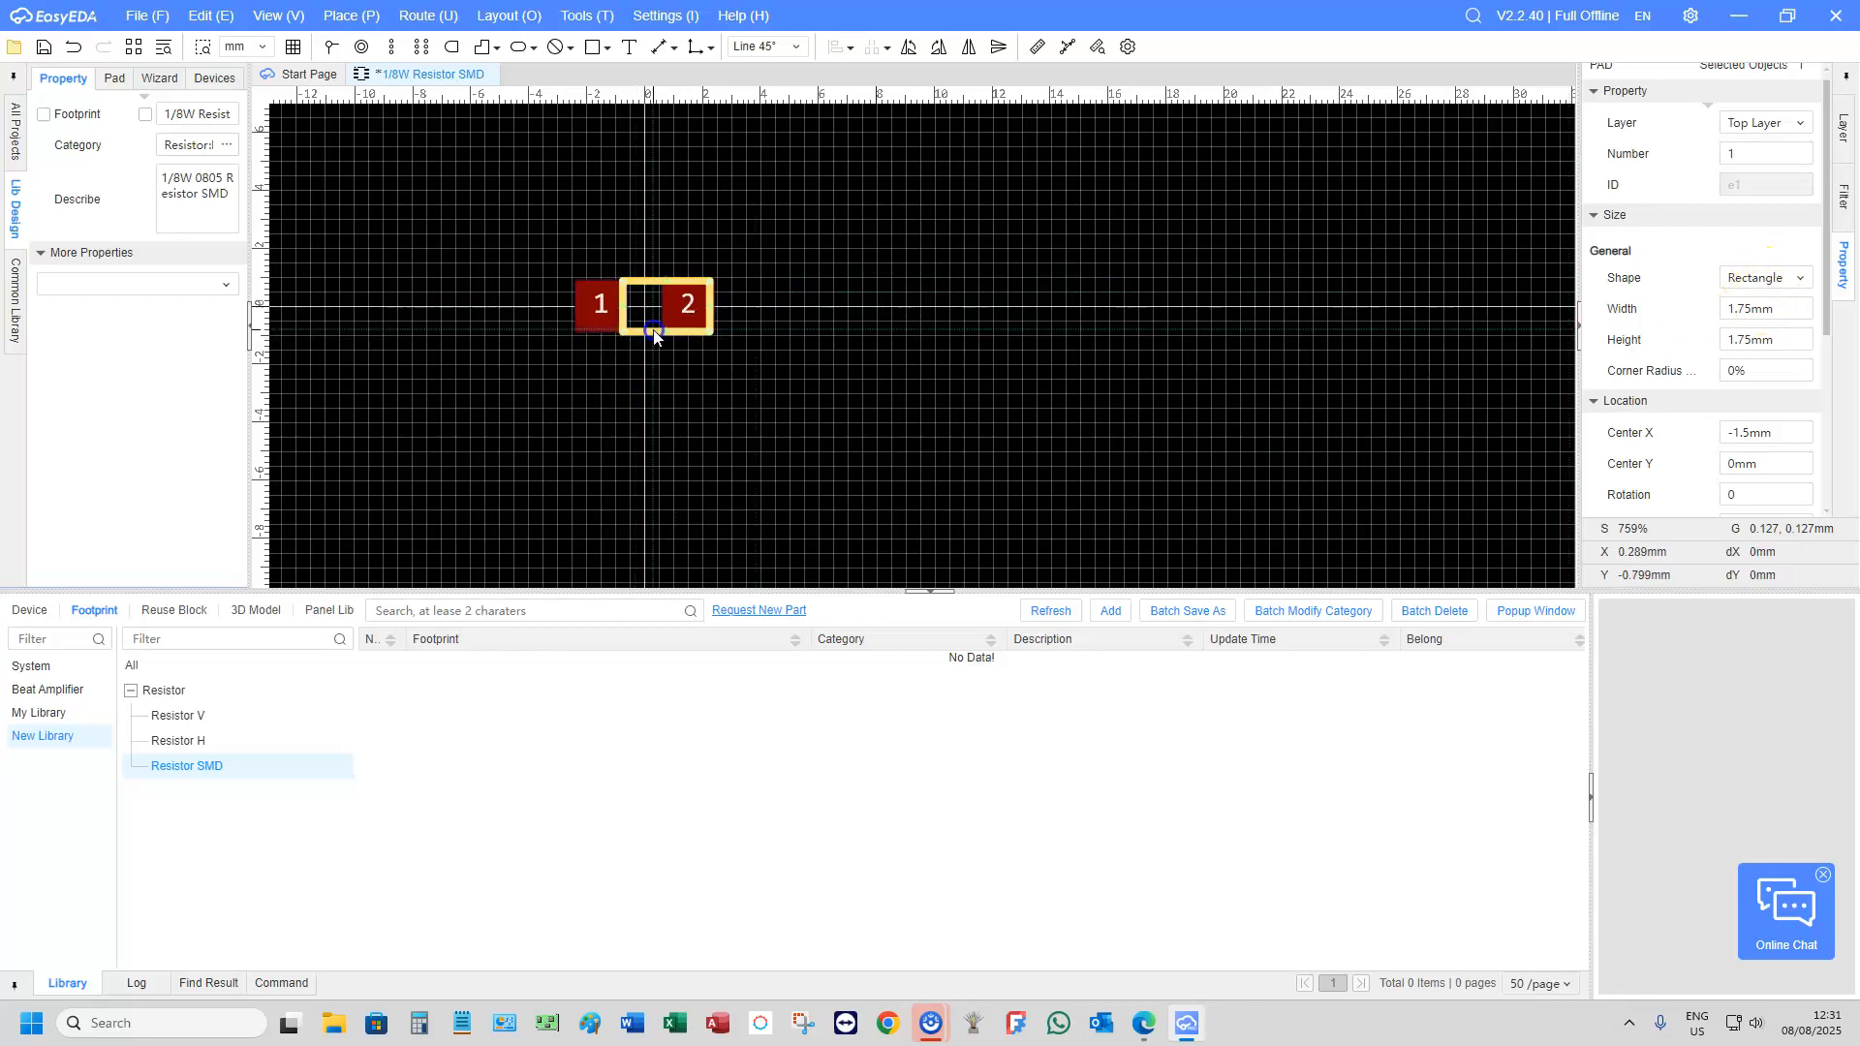
left_click_drag(1764, 339, 1650, 341)
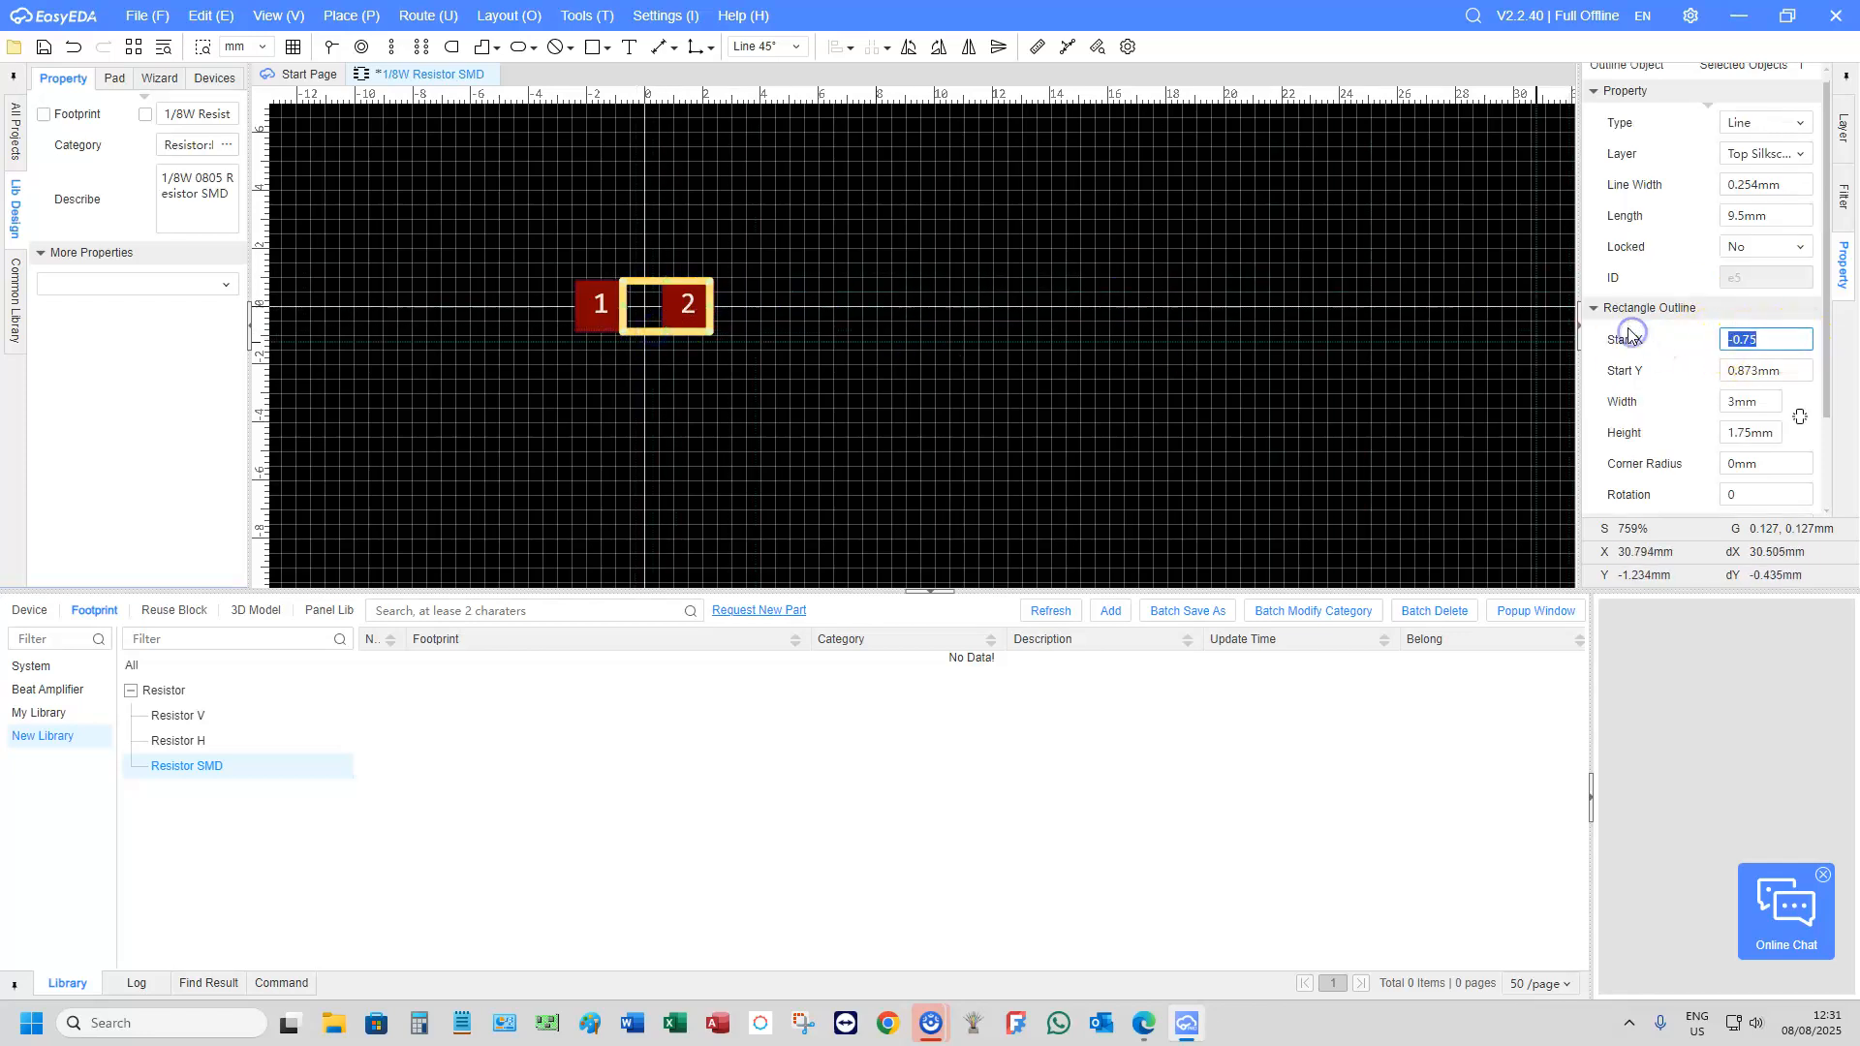
type("-")
key("Return")
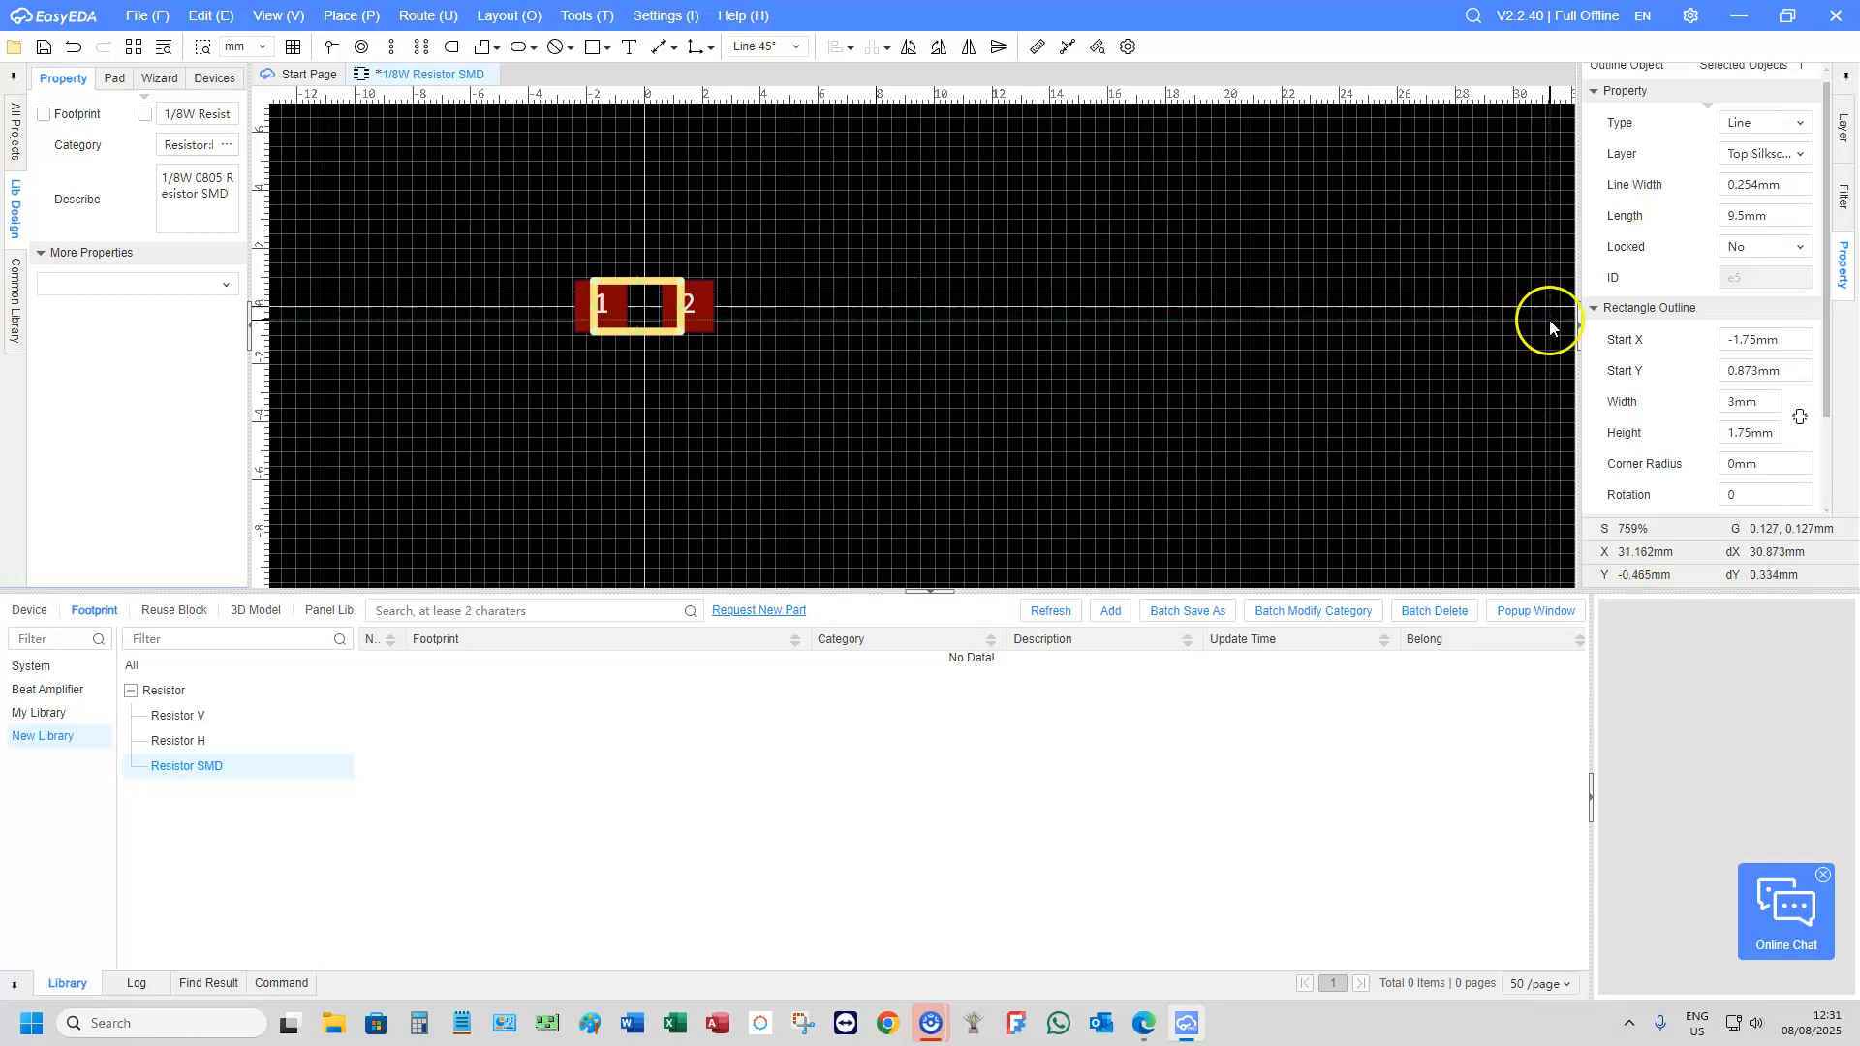
left_click(1748, 370)
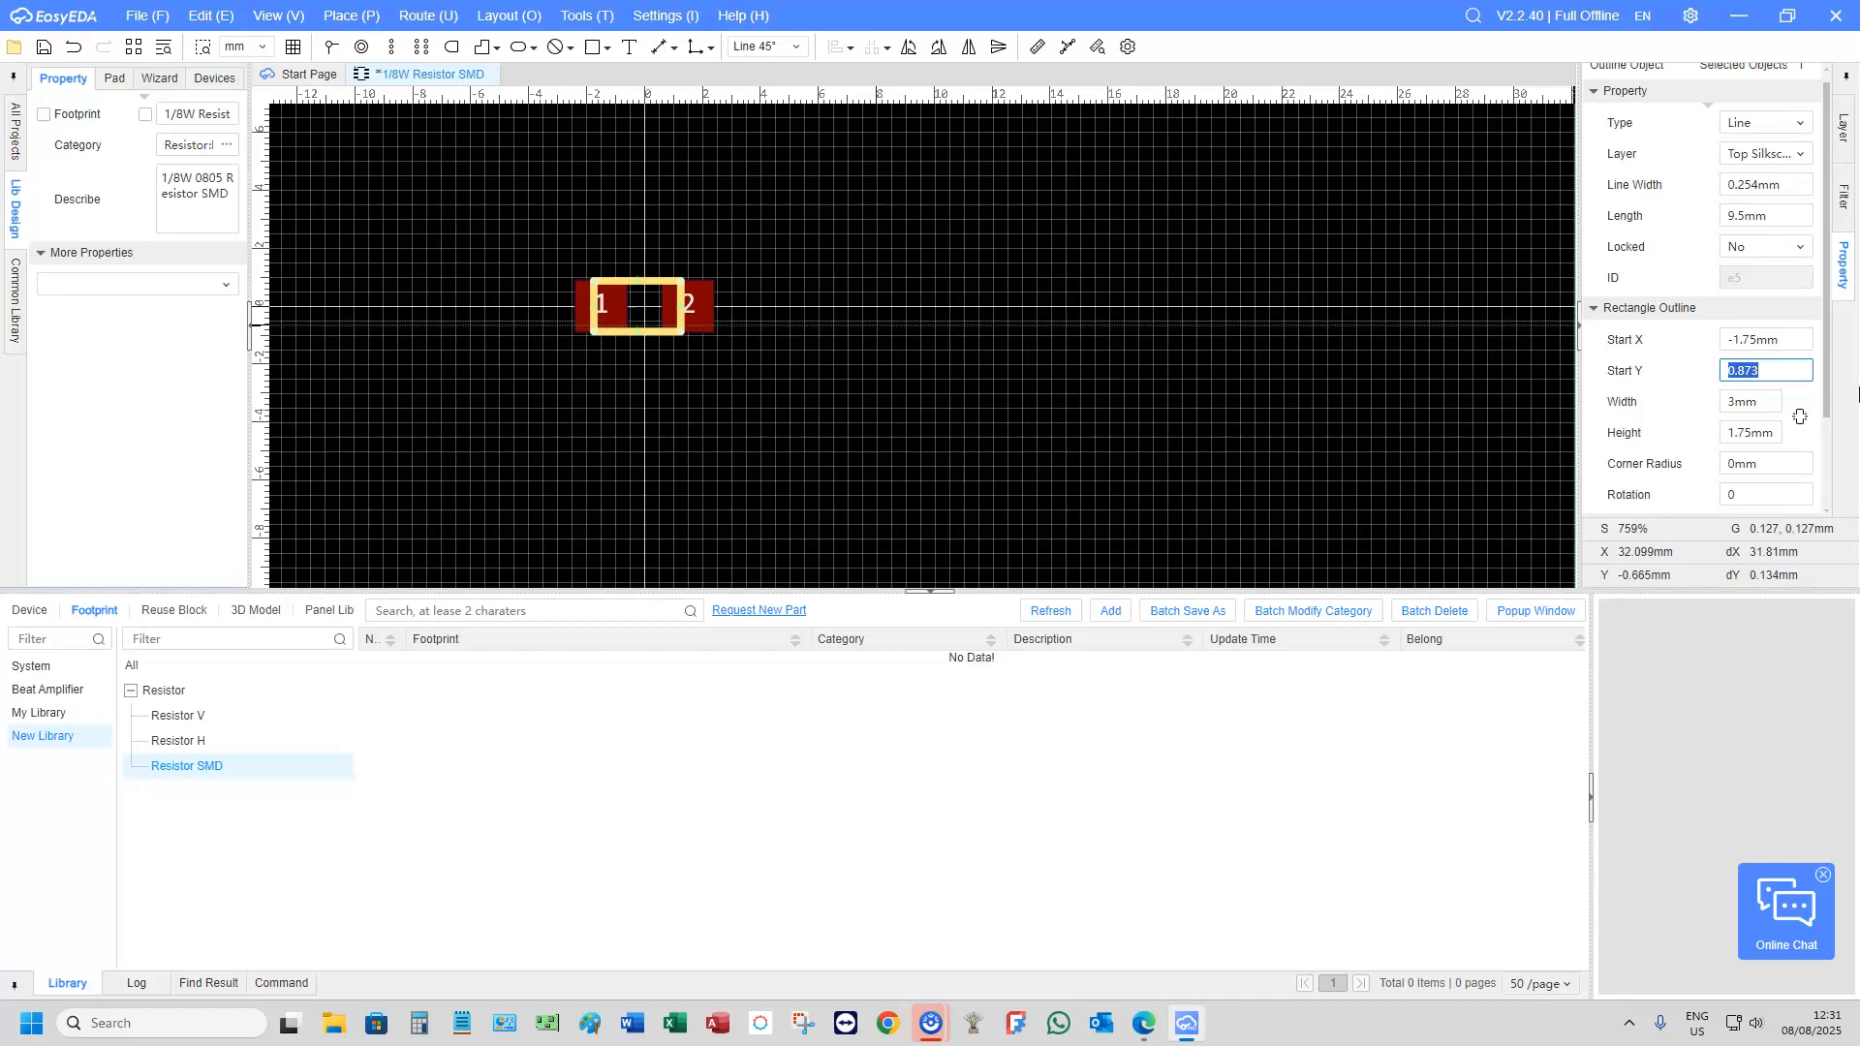
key("Escape")
left_click(864, 455)
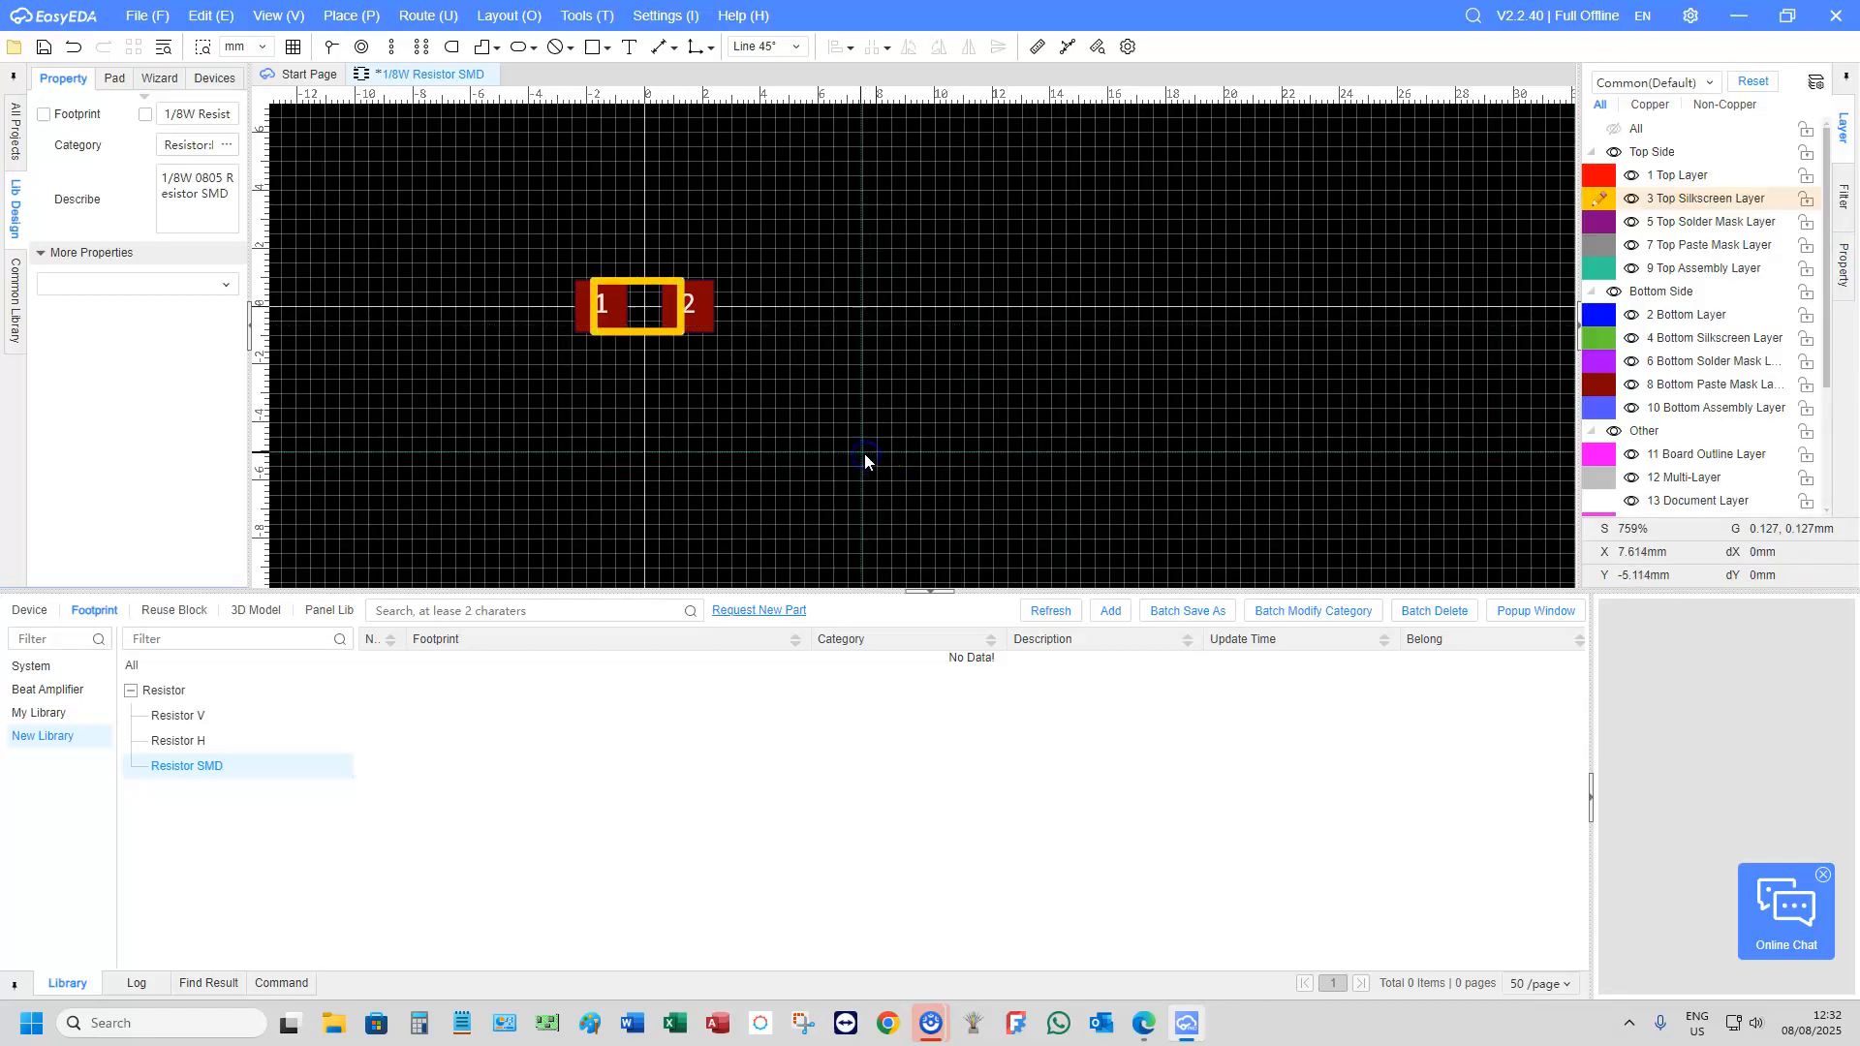
Widen the silkscreen rectangle so it extends symmetrically about the origin across both pads
scroll(643, 332, "up", 3)
scroll(642, 328, "down", 3)
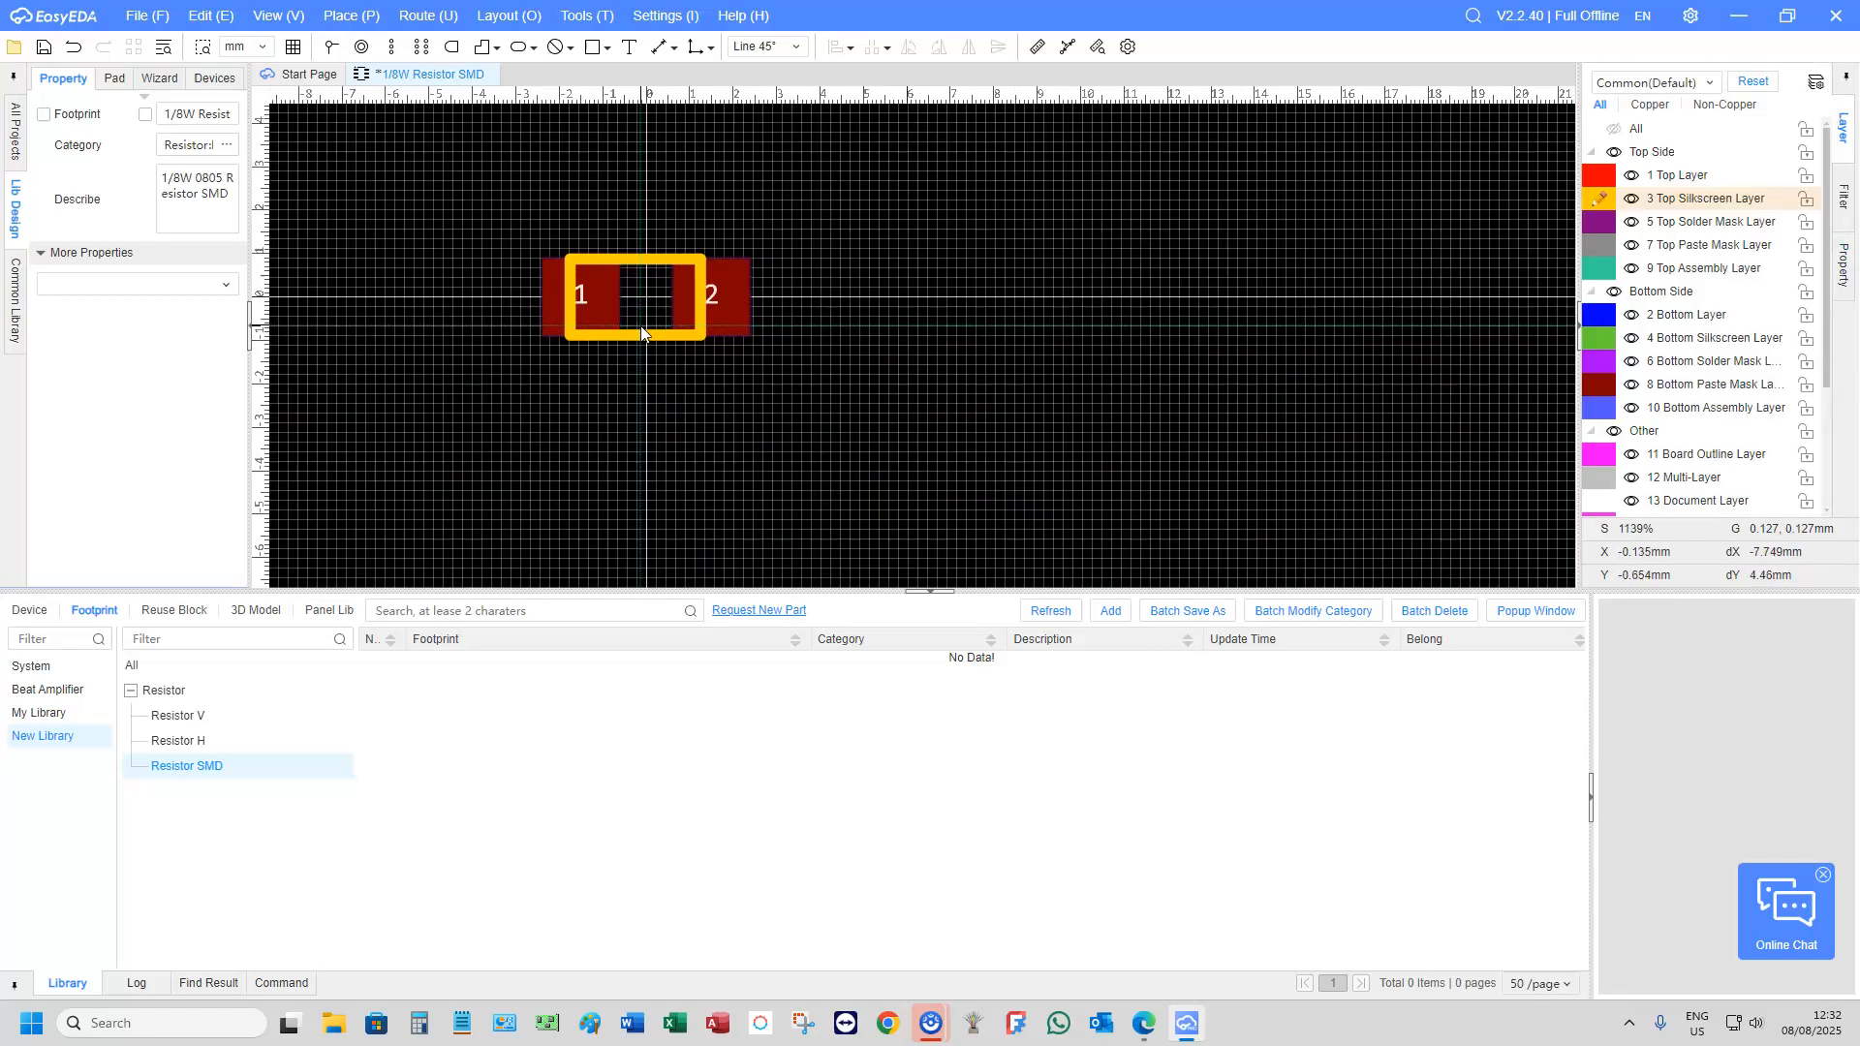
scroll(641, 327, "up", 4)
scroll(625, 320, "down", 3)
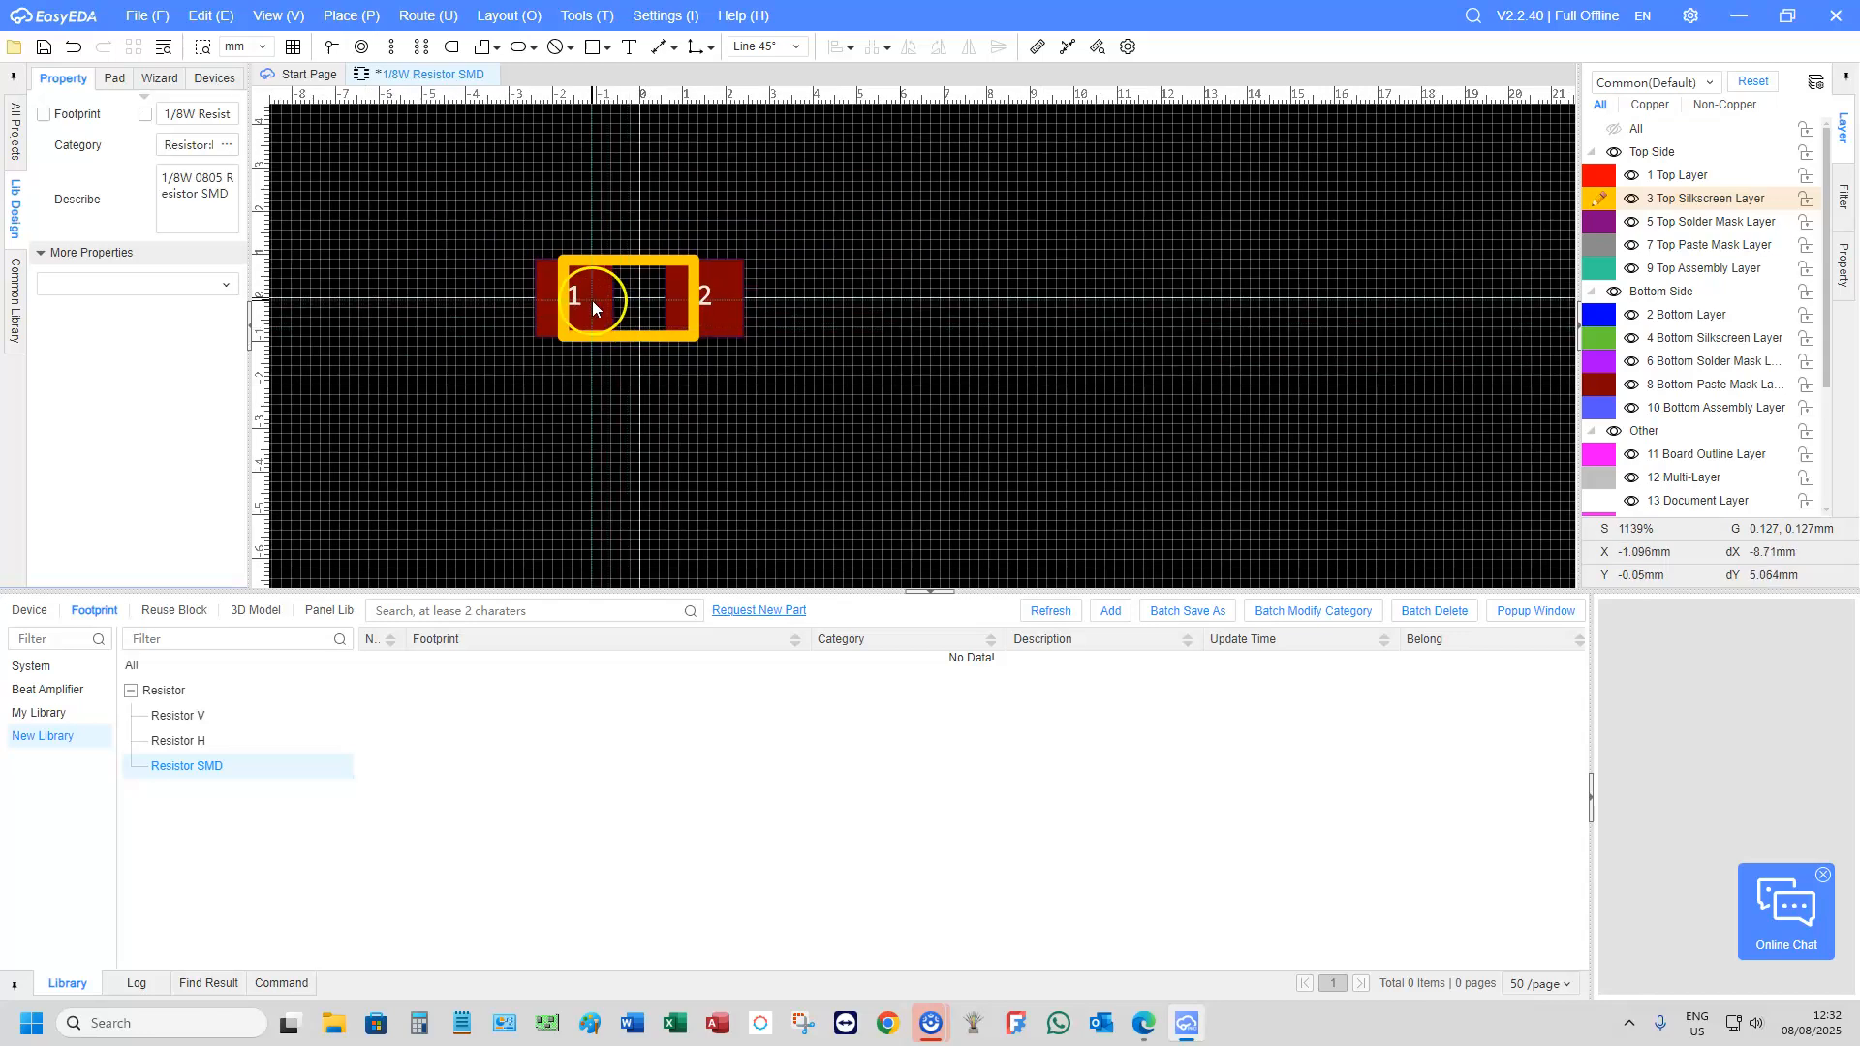
left_click(593, 306)
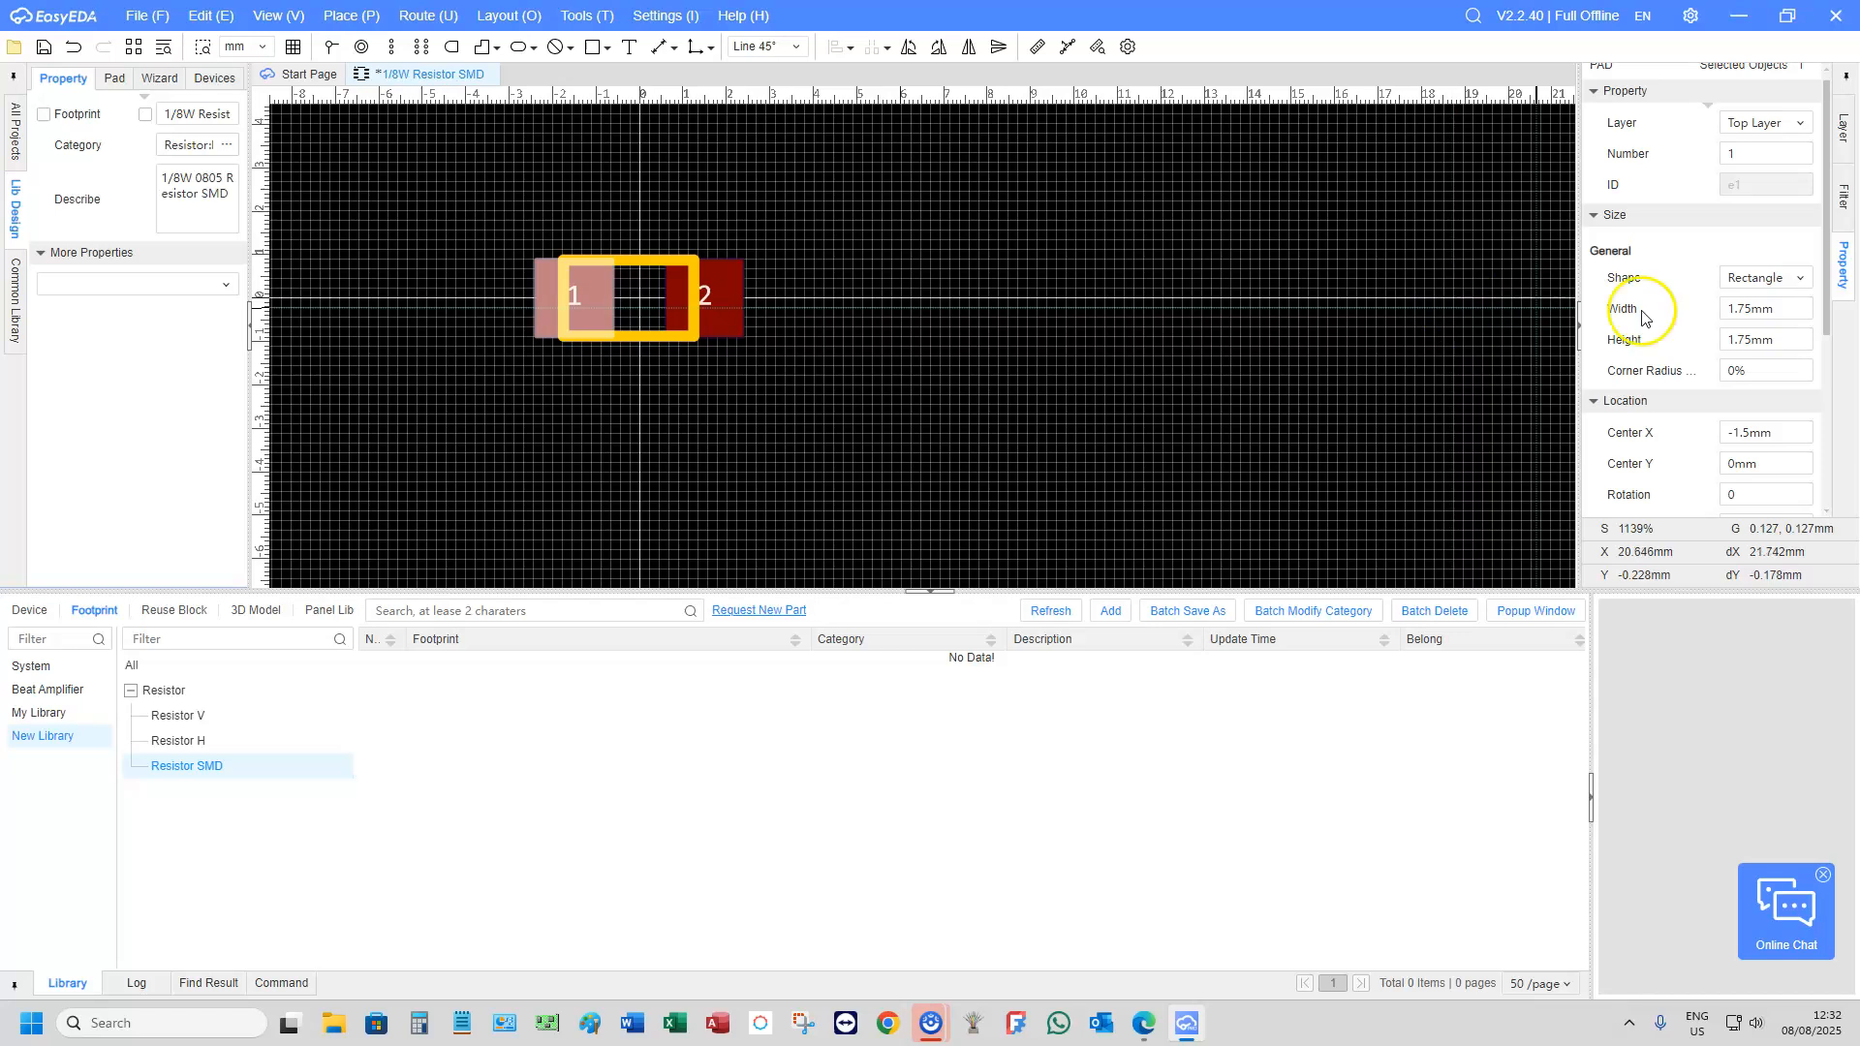
left_click(730, 313)
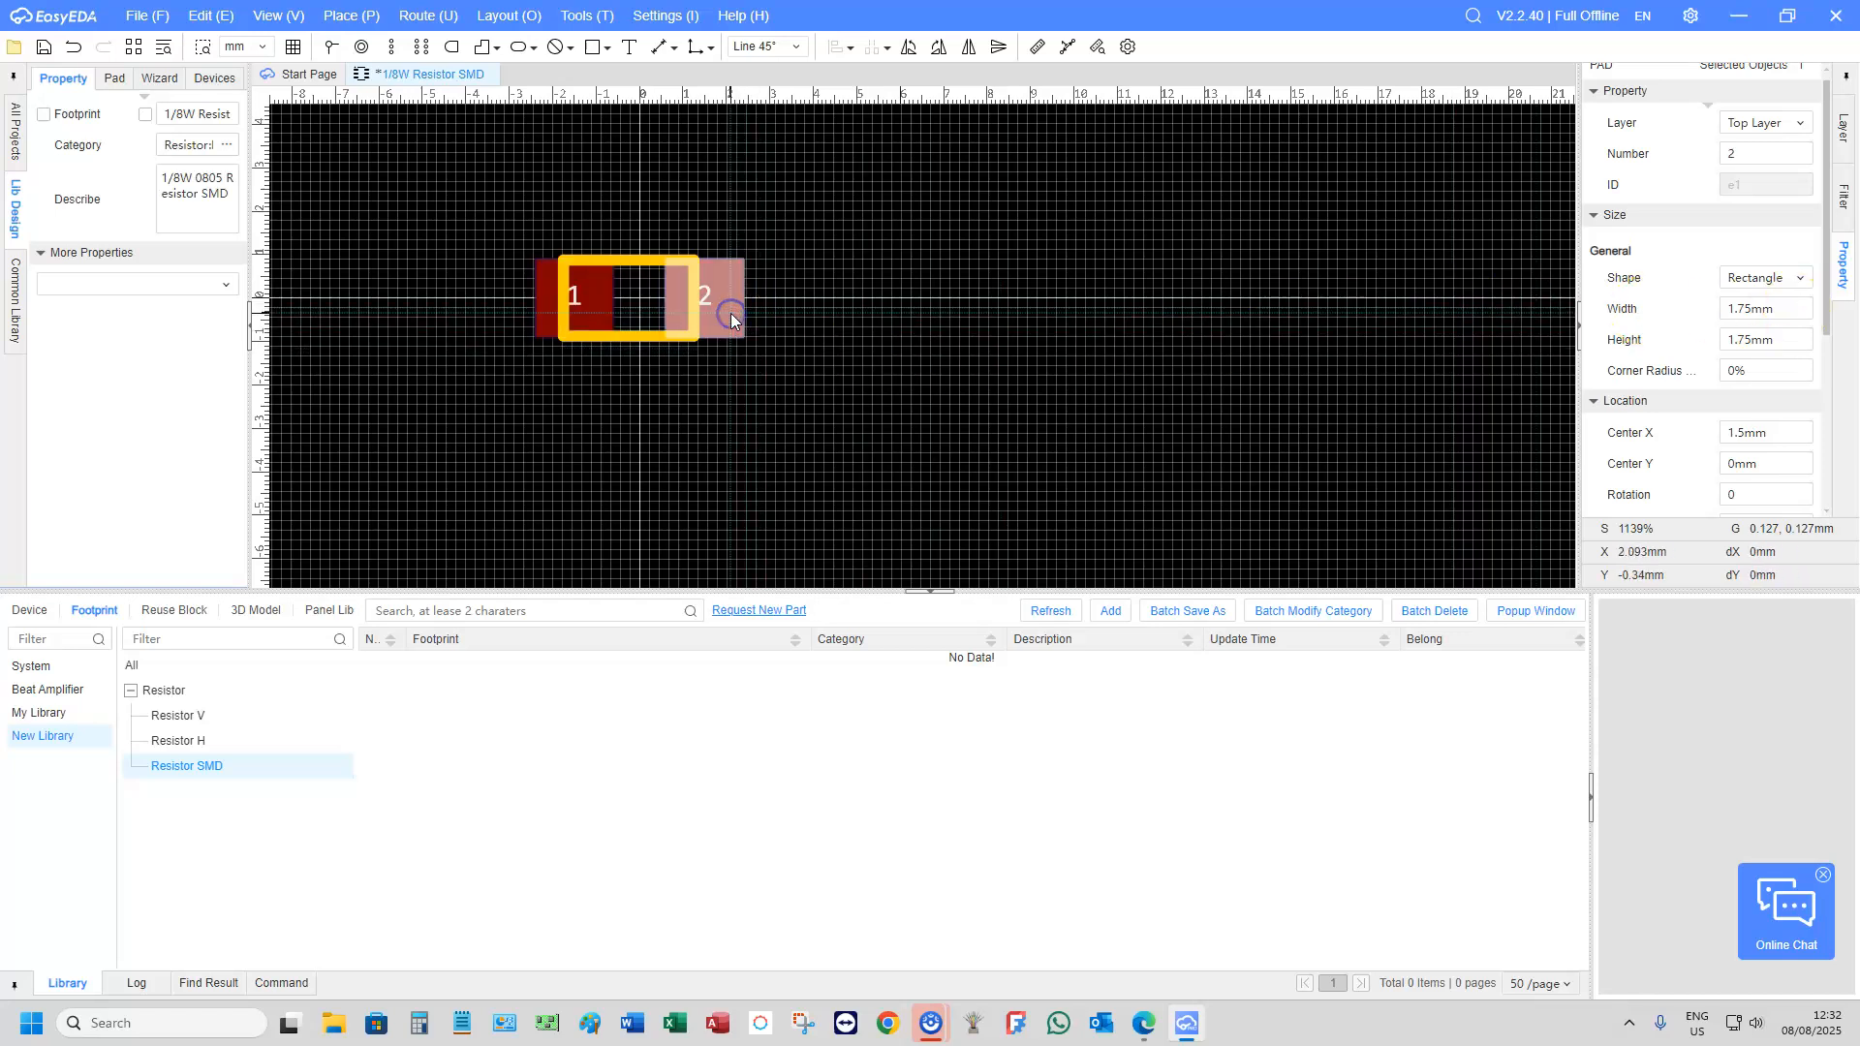
left_click(614, 338)
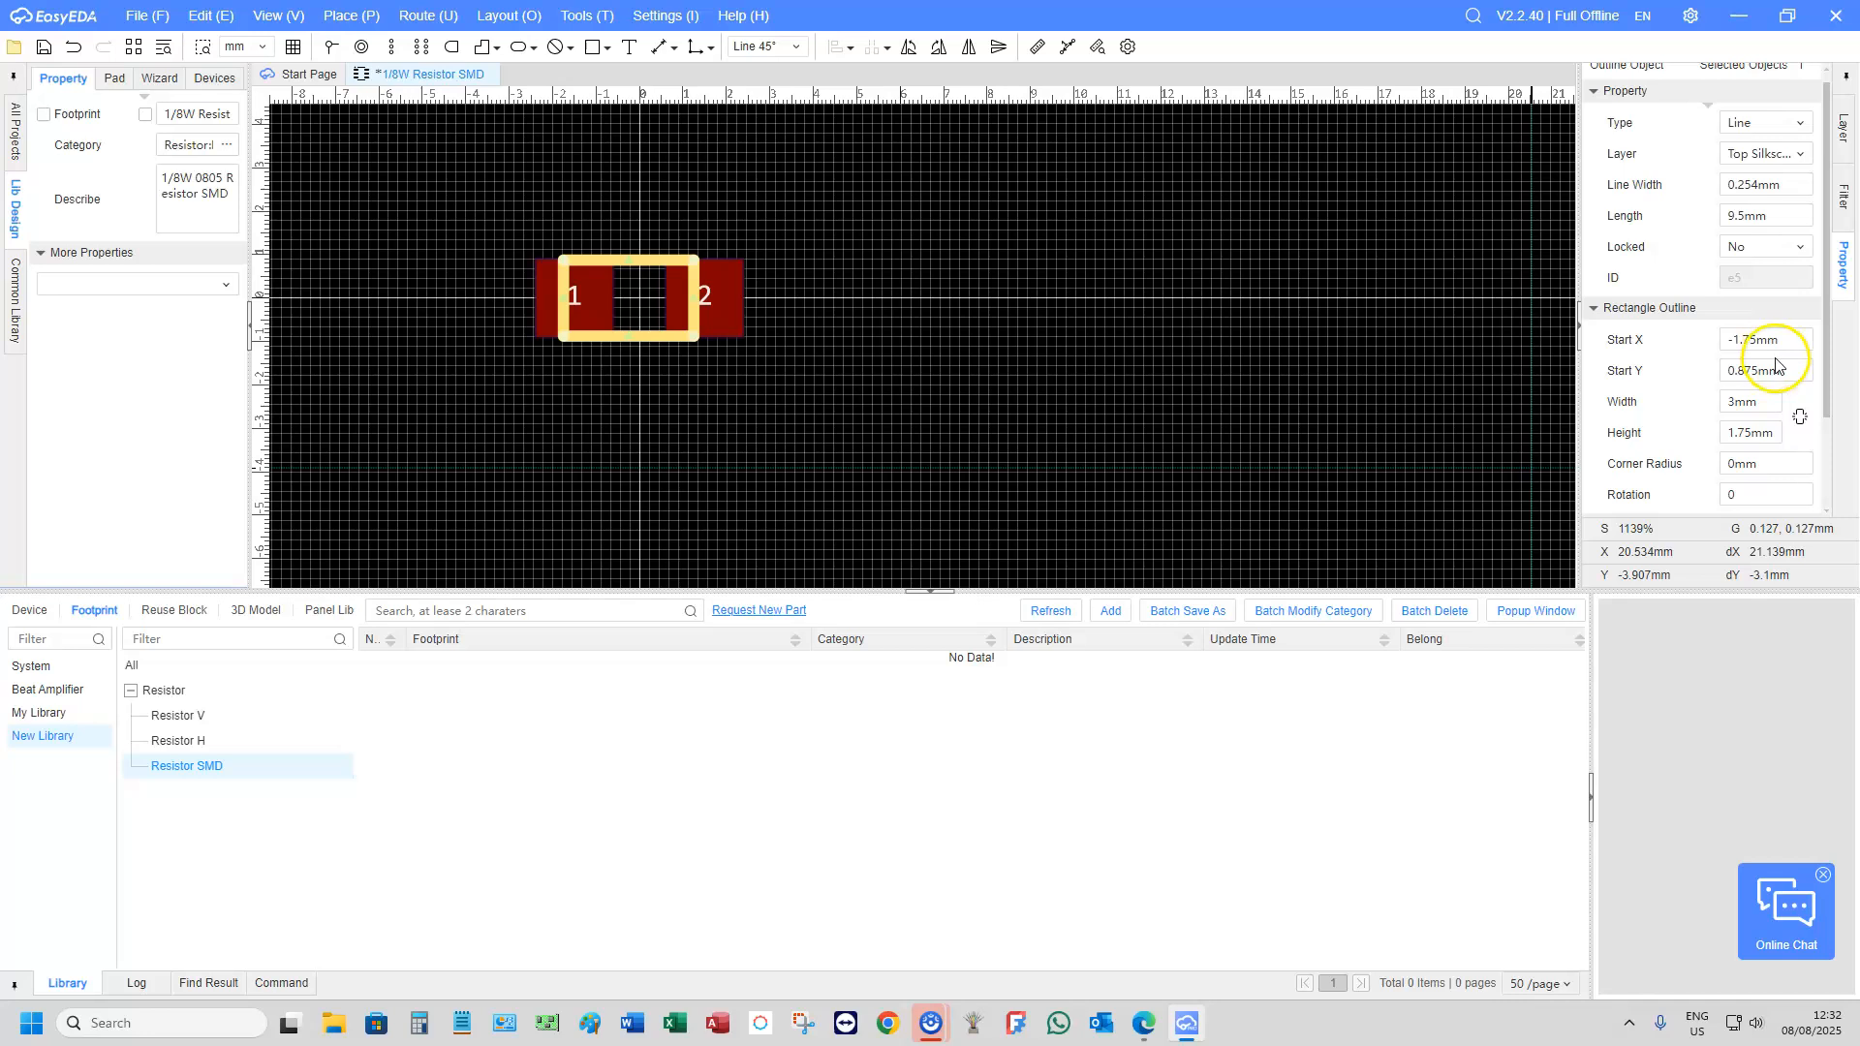
left_click(1731, 400)
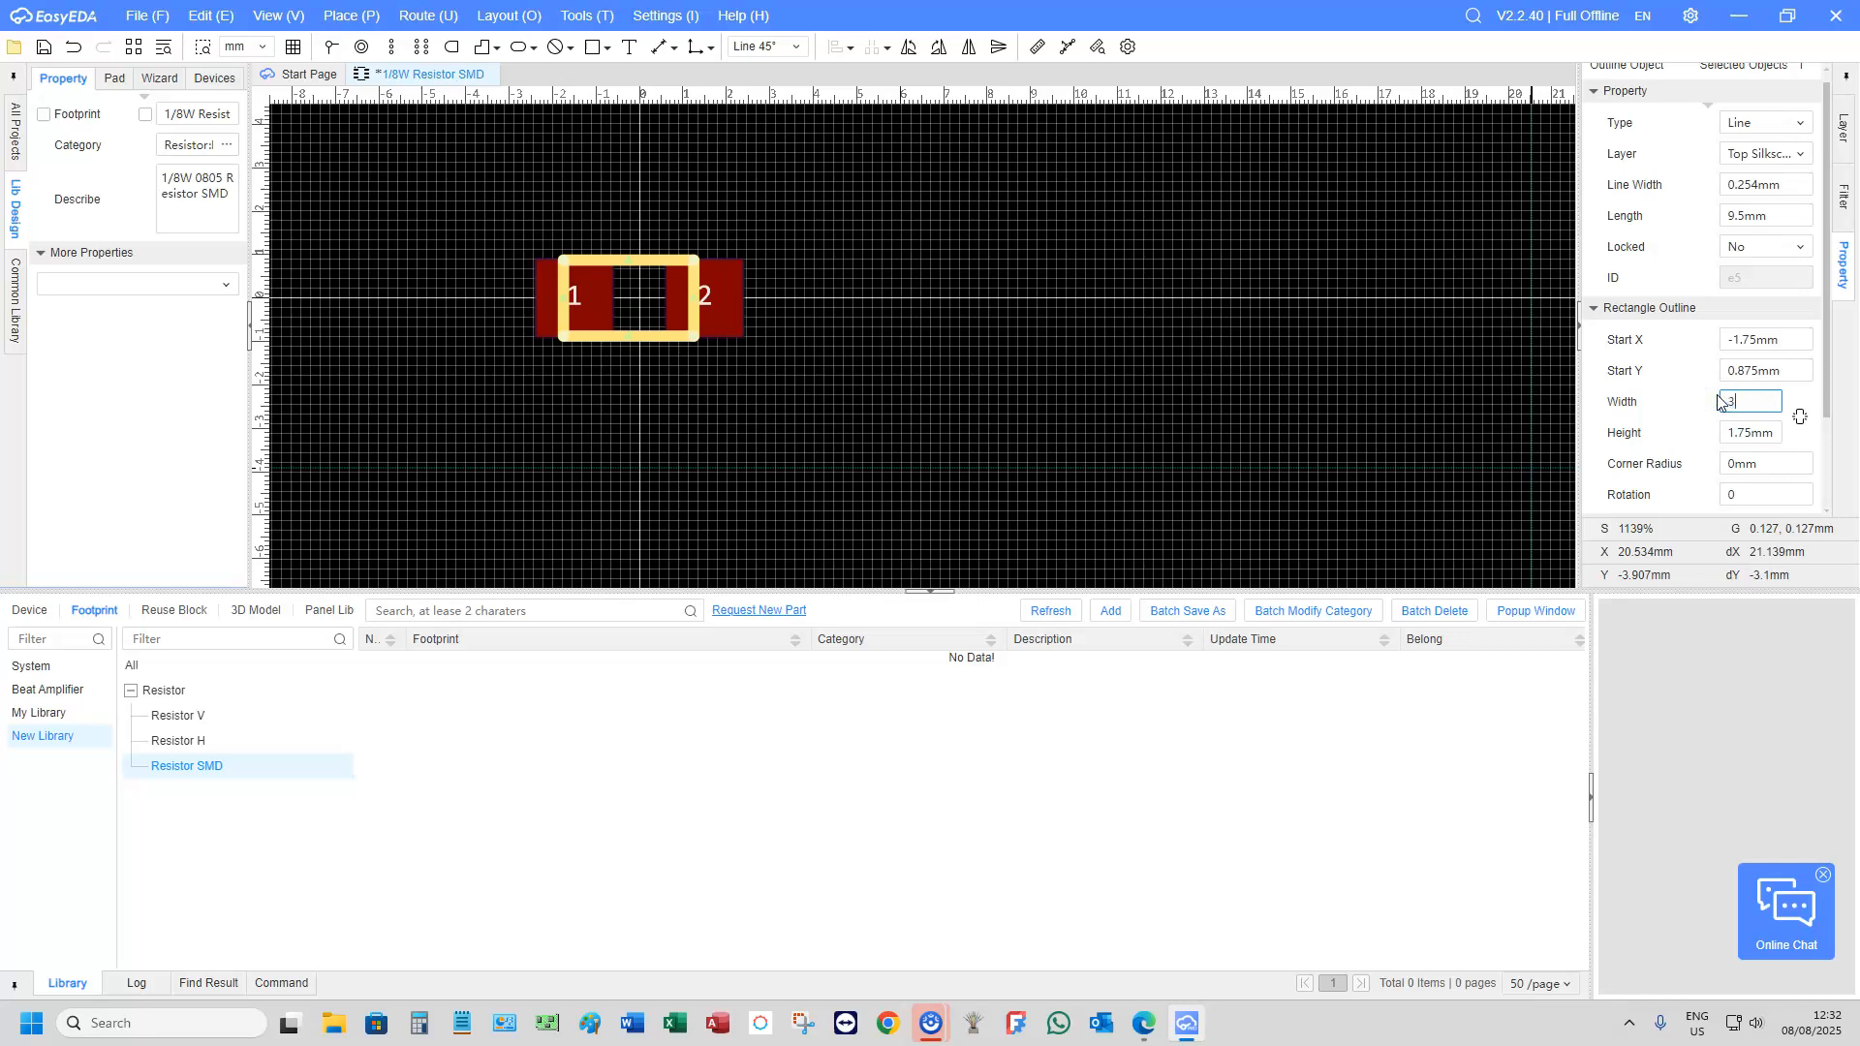
key("Return")
left_click(1031, 343)
scroll(696, 397, "up", 3)
scroll(685, 399, "down", 5)
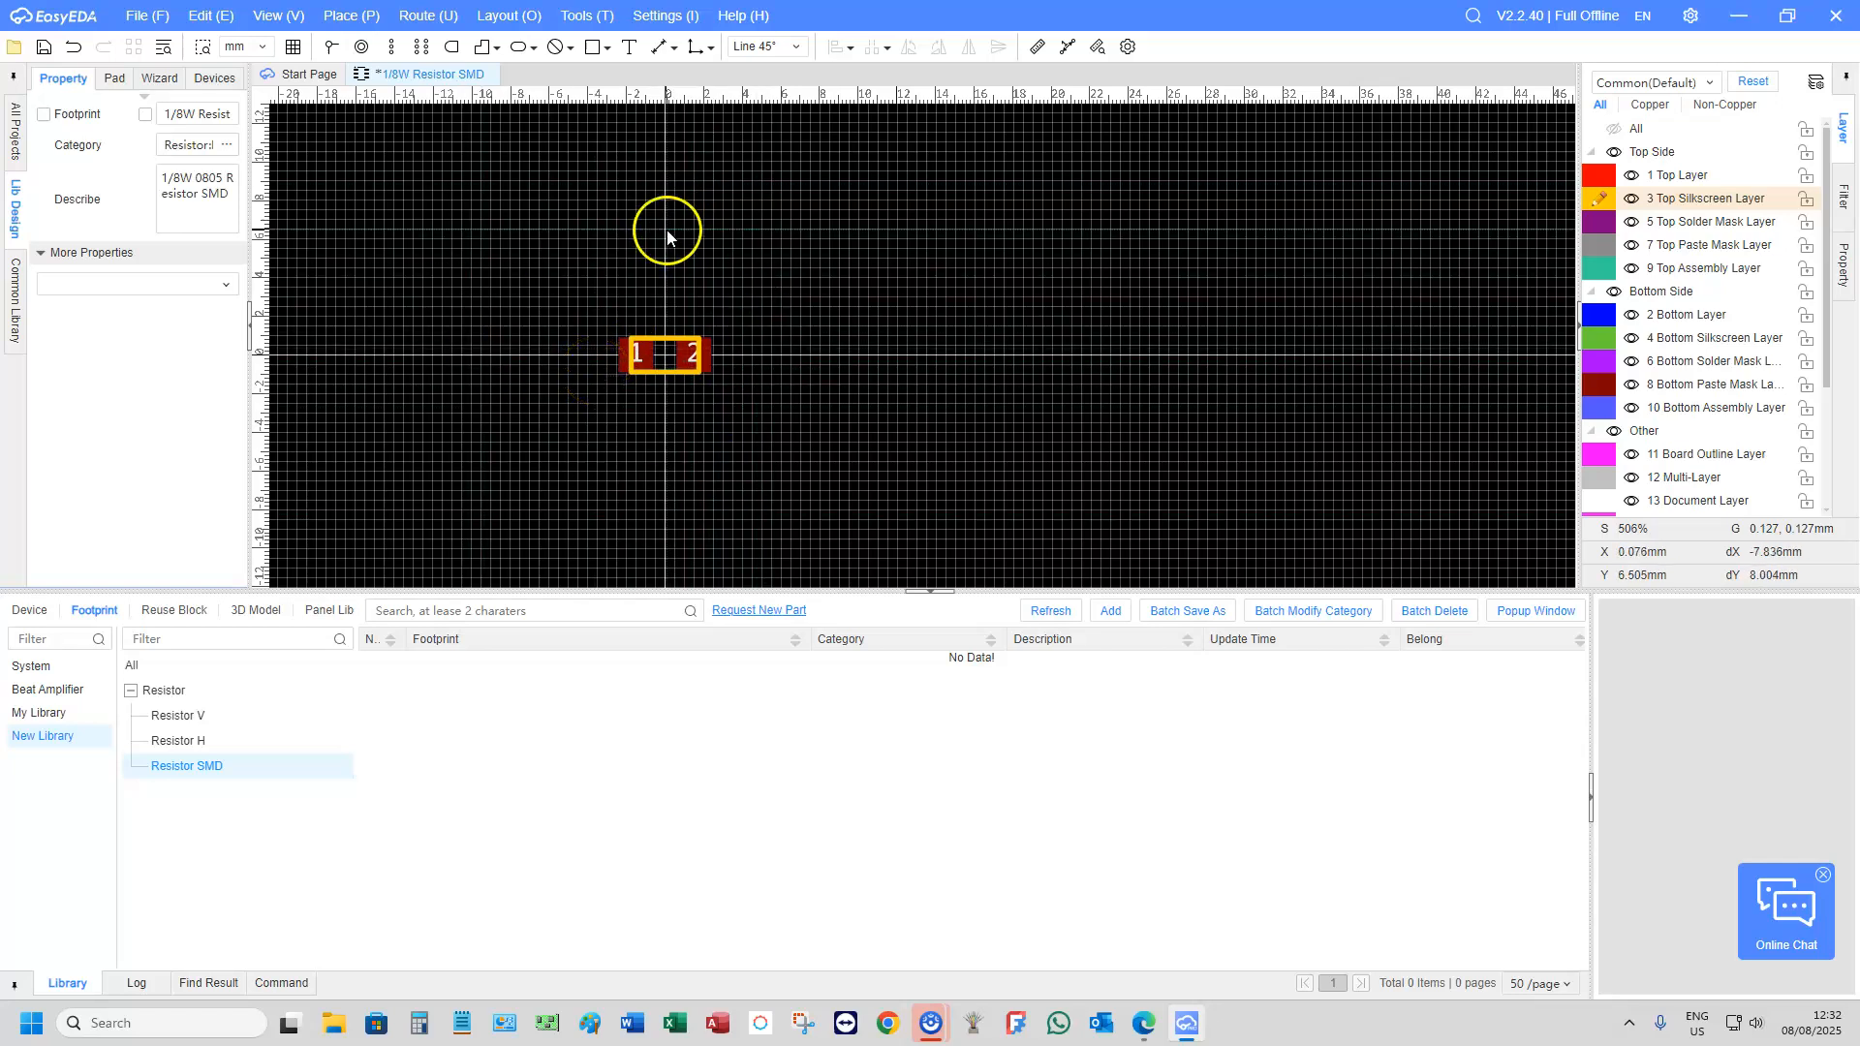
left_click(44, 51)
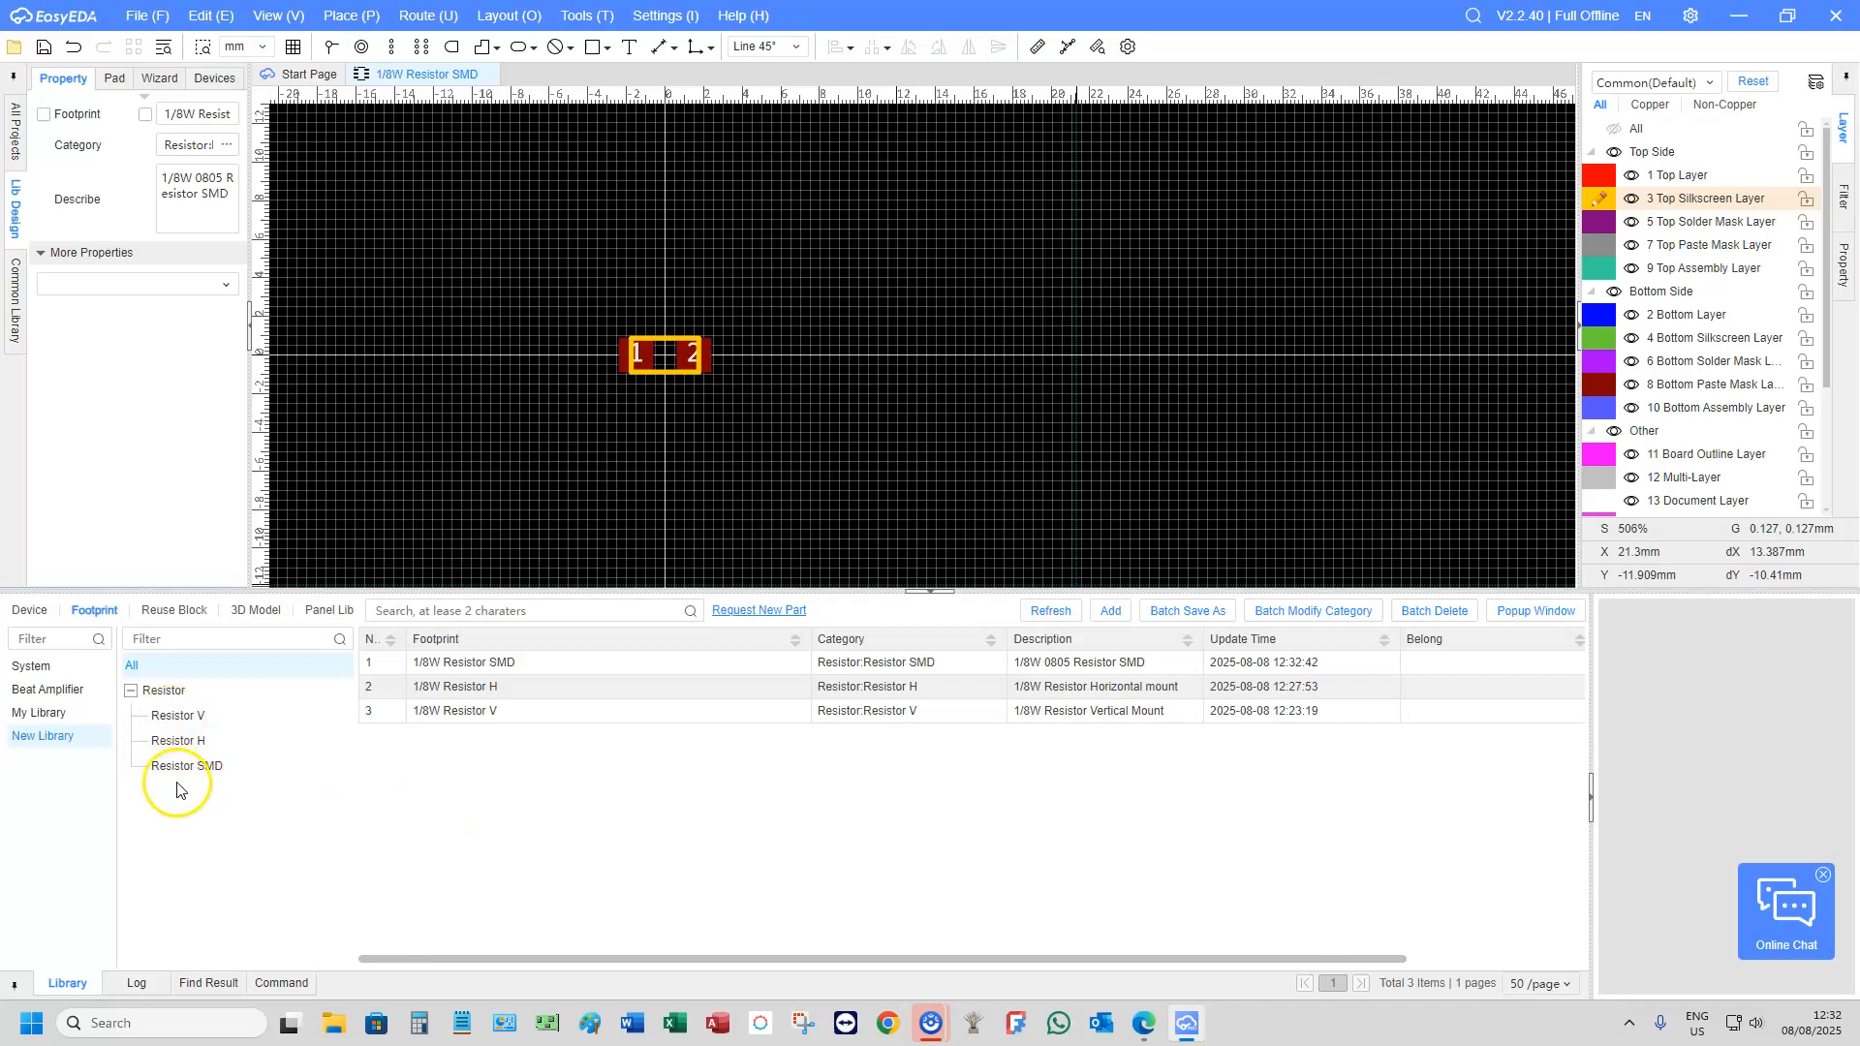
left_click(26, 610)
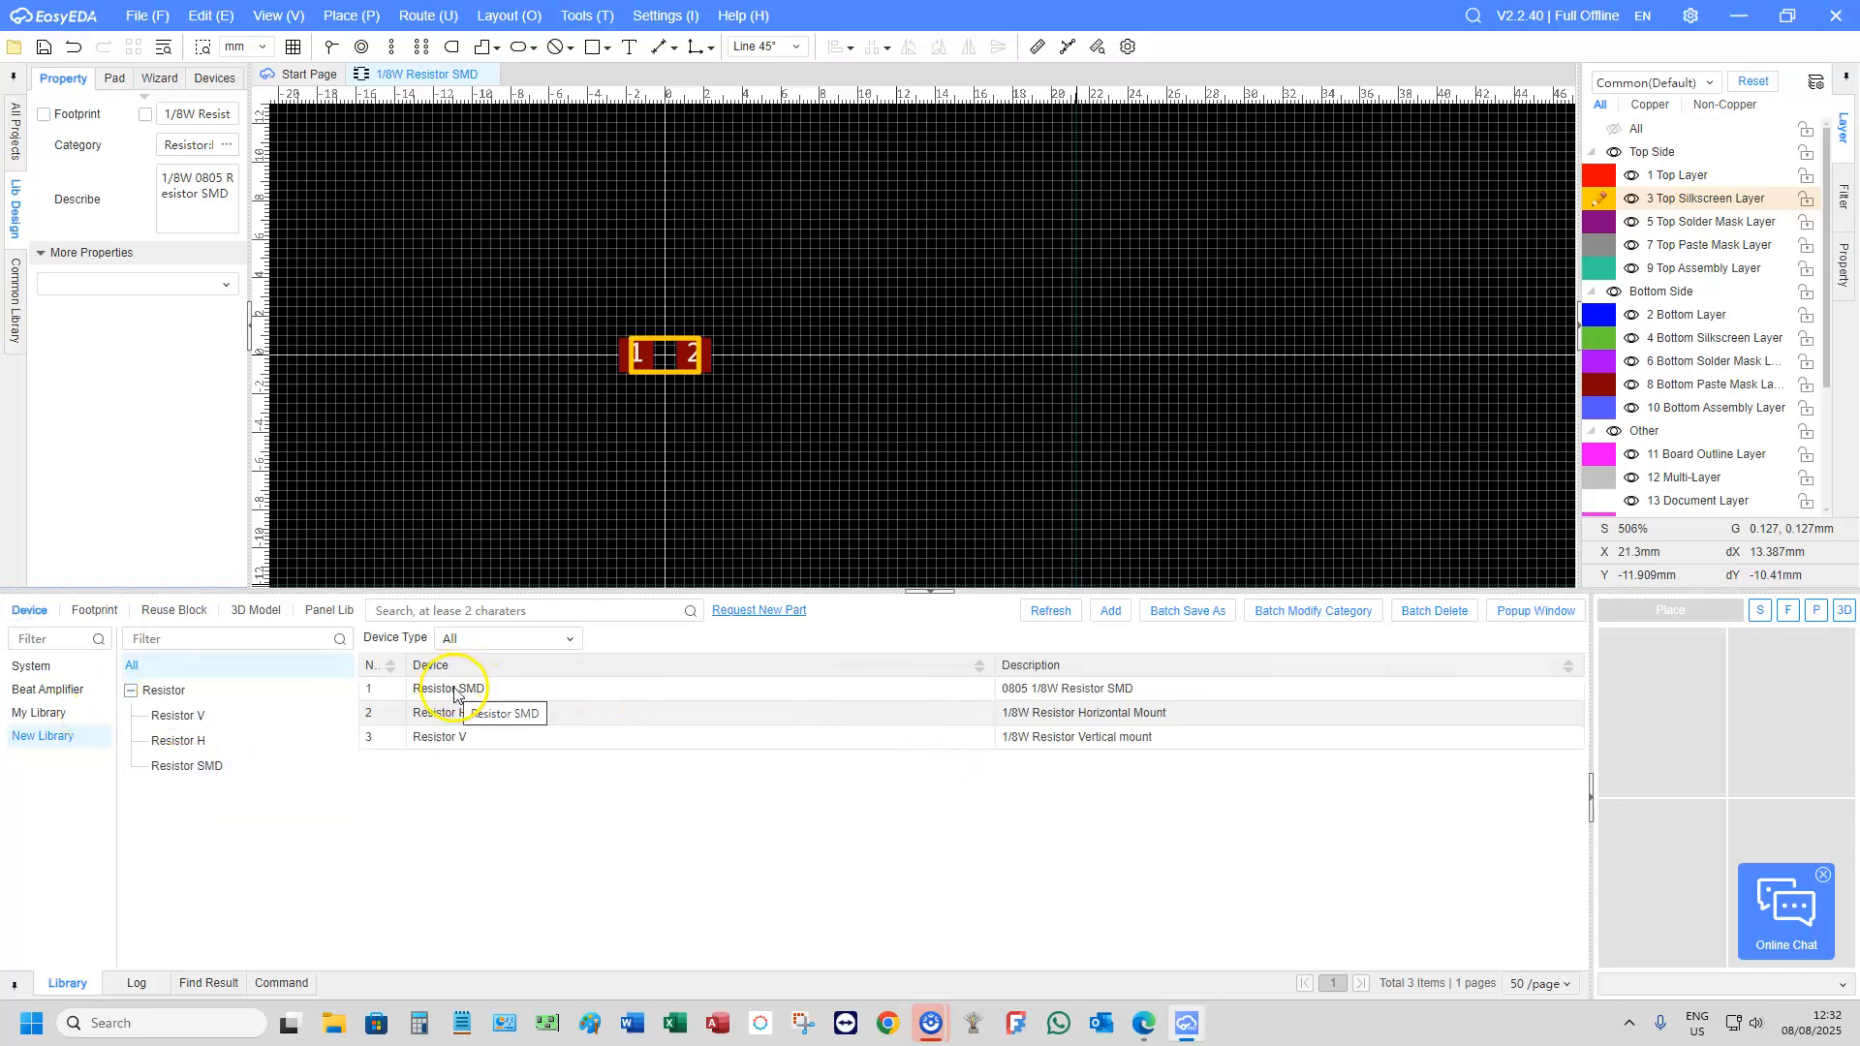
left_click(490, 75)
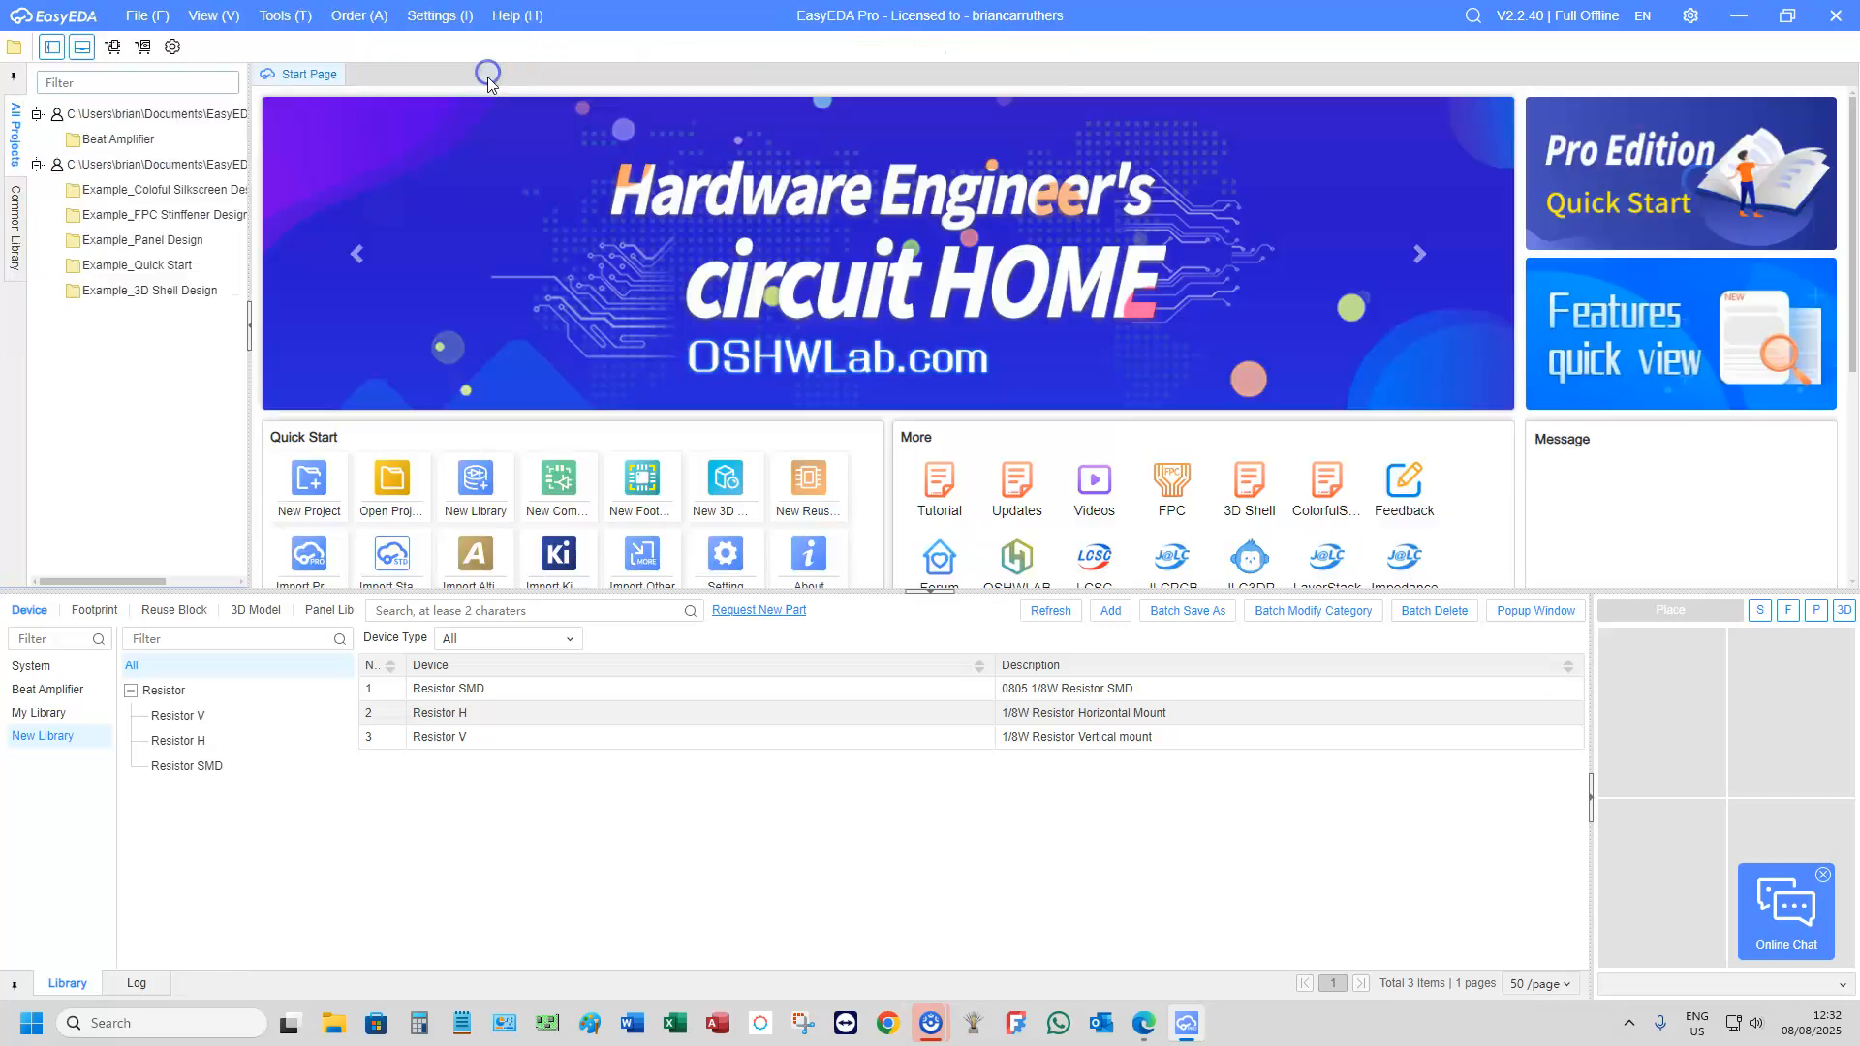
left_click(60, 983)
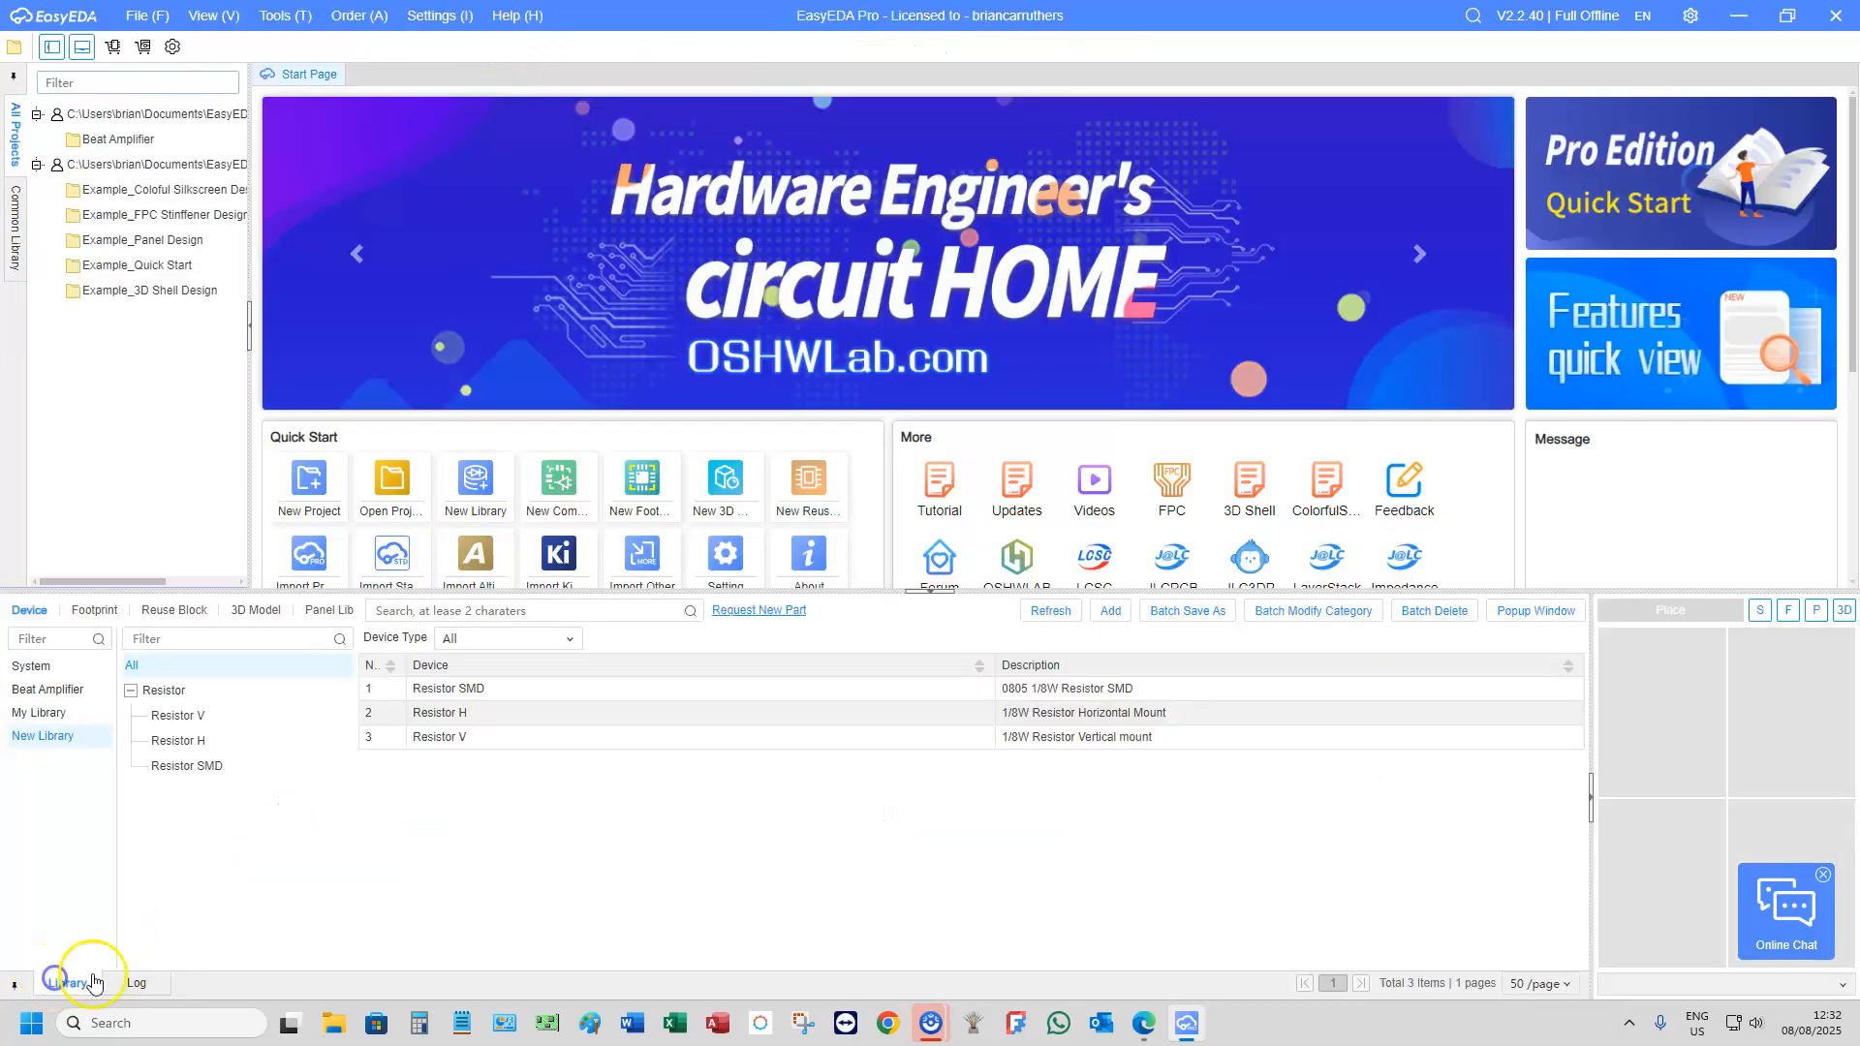
Open the Resistor V device from its category for editing and enable display of its Footprint value
left_click(456, 686)
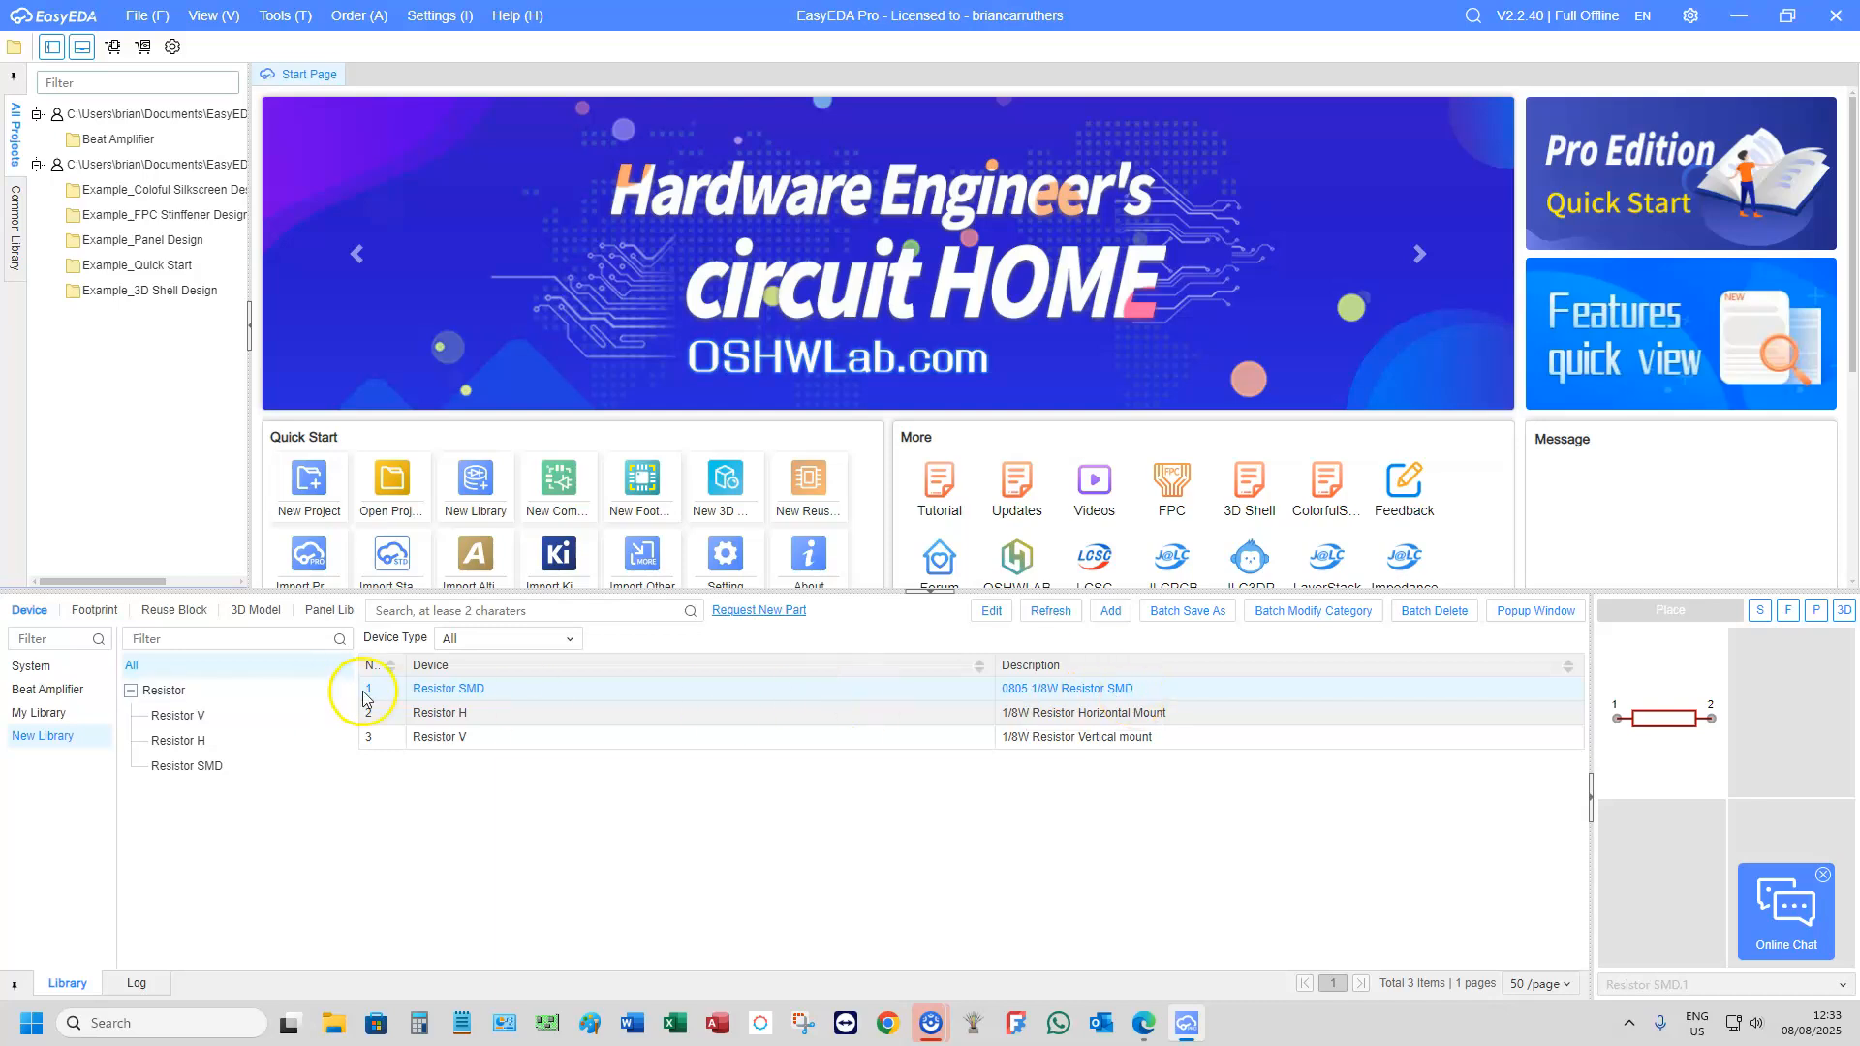
left_click(189, 716)
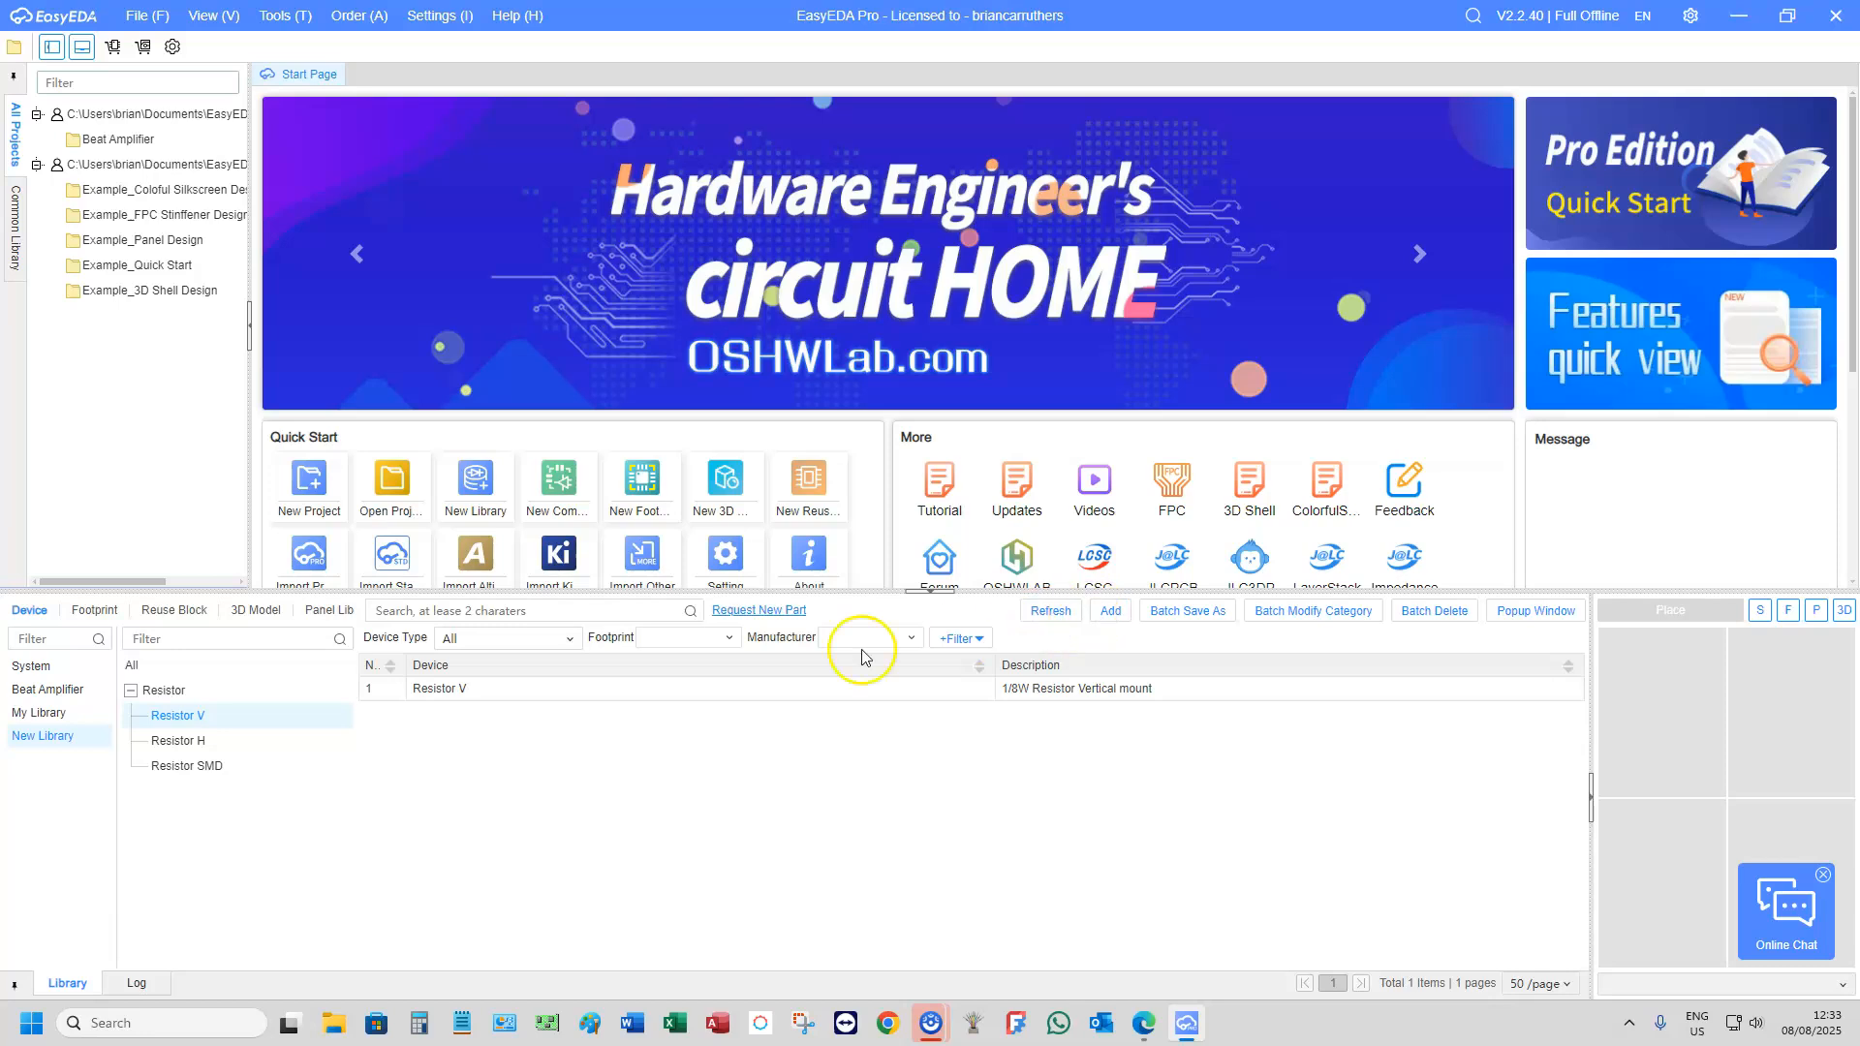
left_click(476, 693)
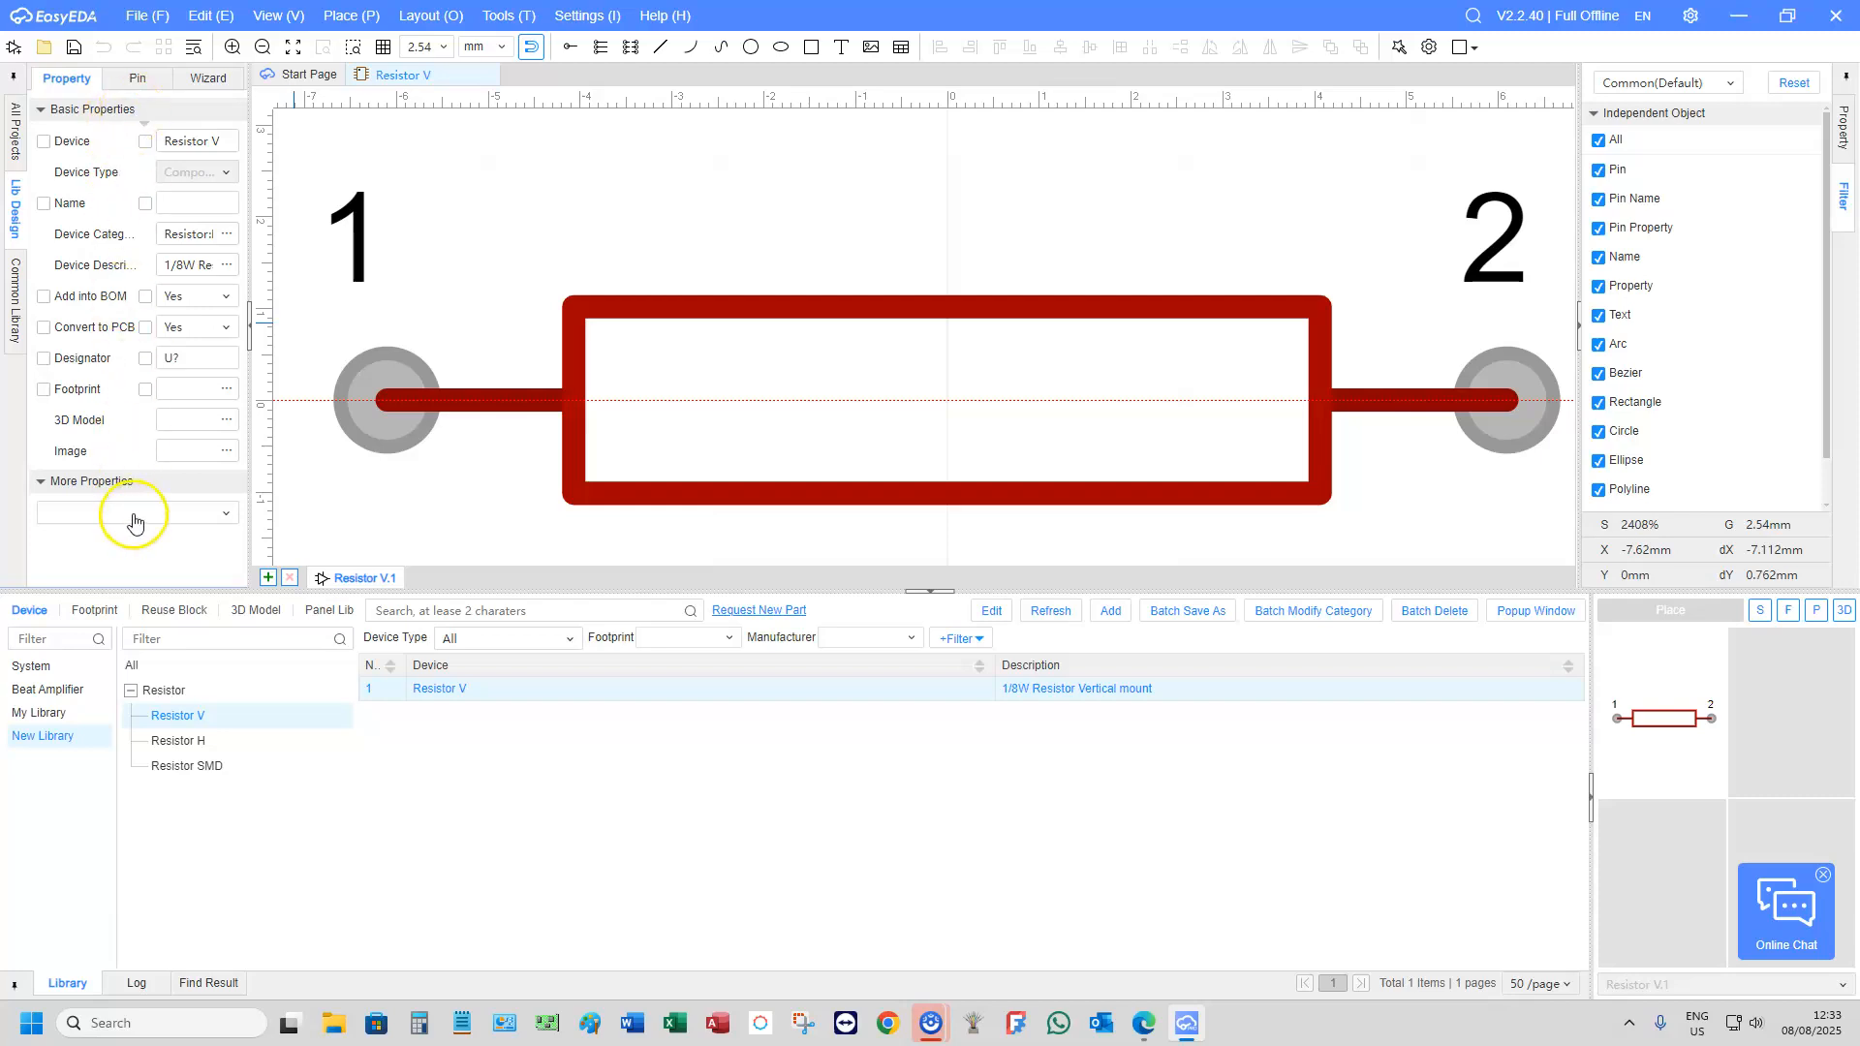
left_click(145, 391)
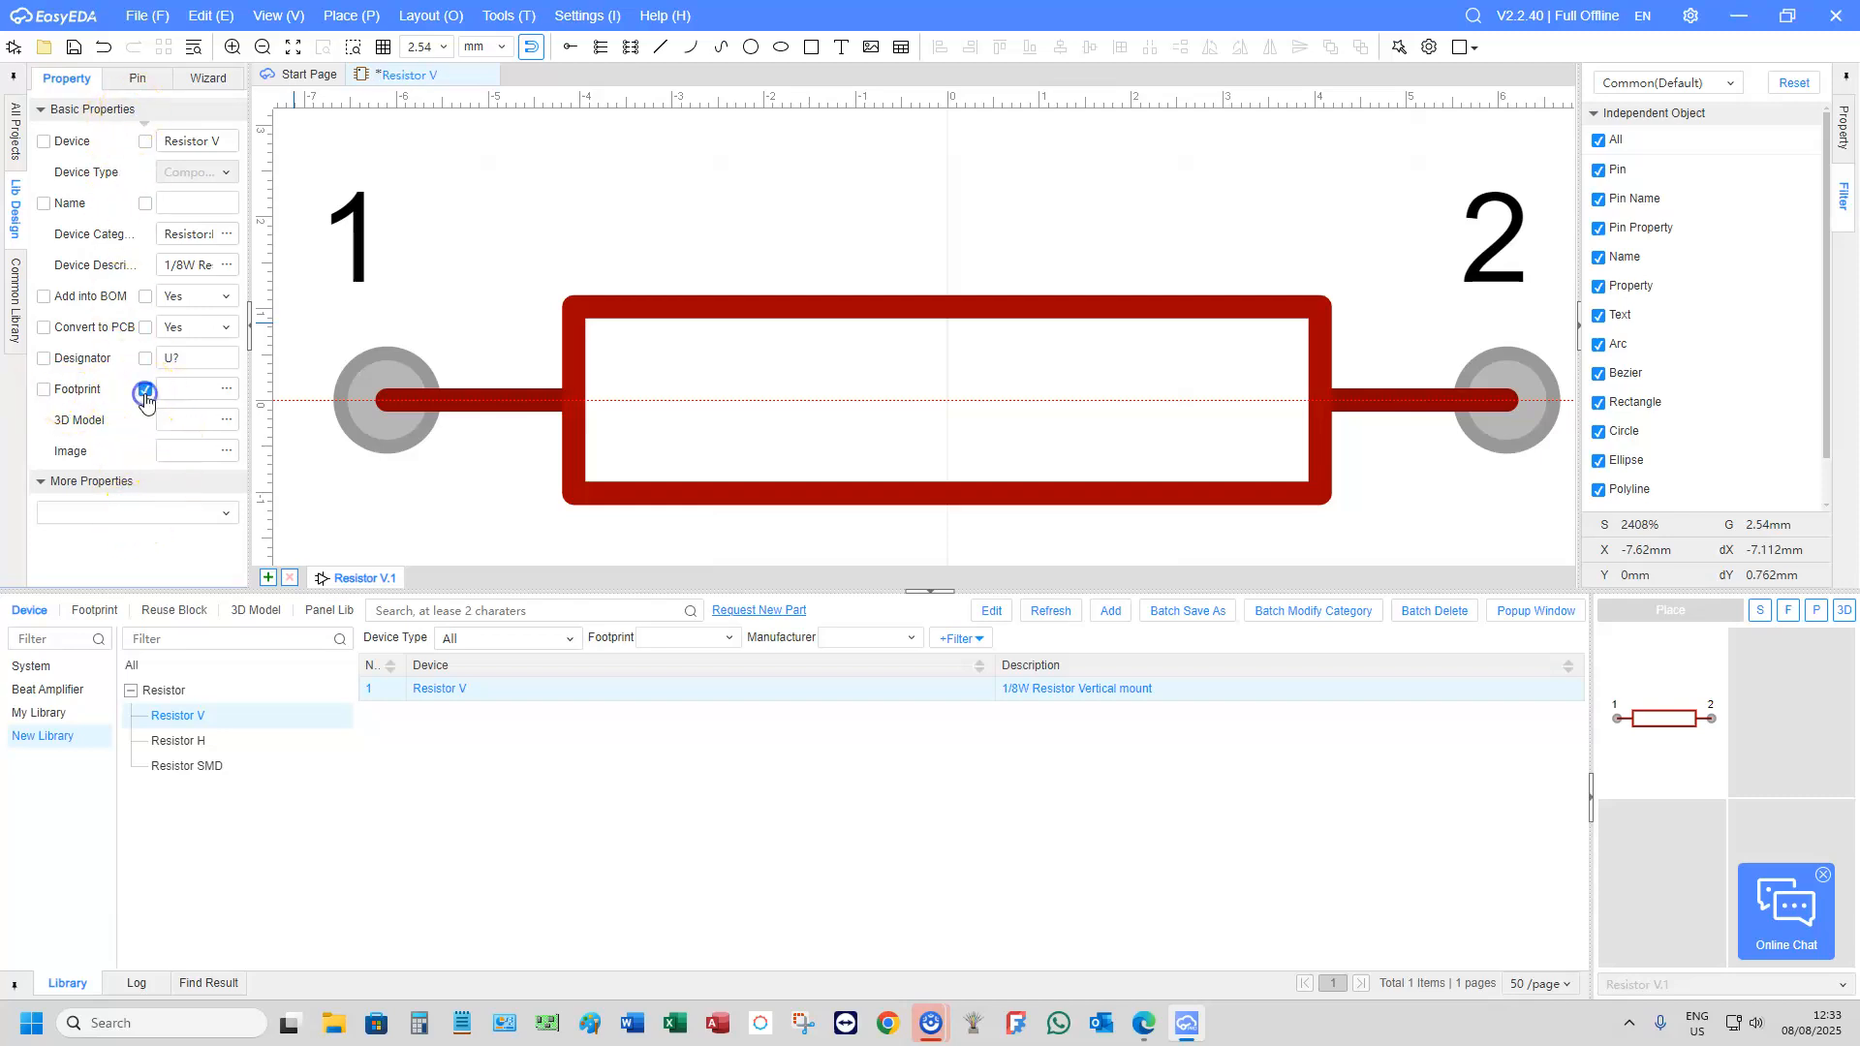
Assign the 1/8W Resistor SMD footprint from New Library to the Resistor V device and save it
left_click(226, 390)
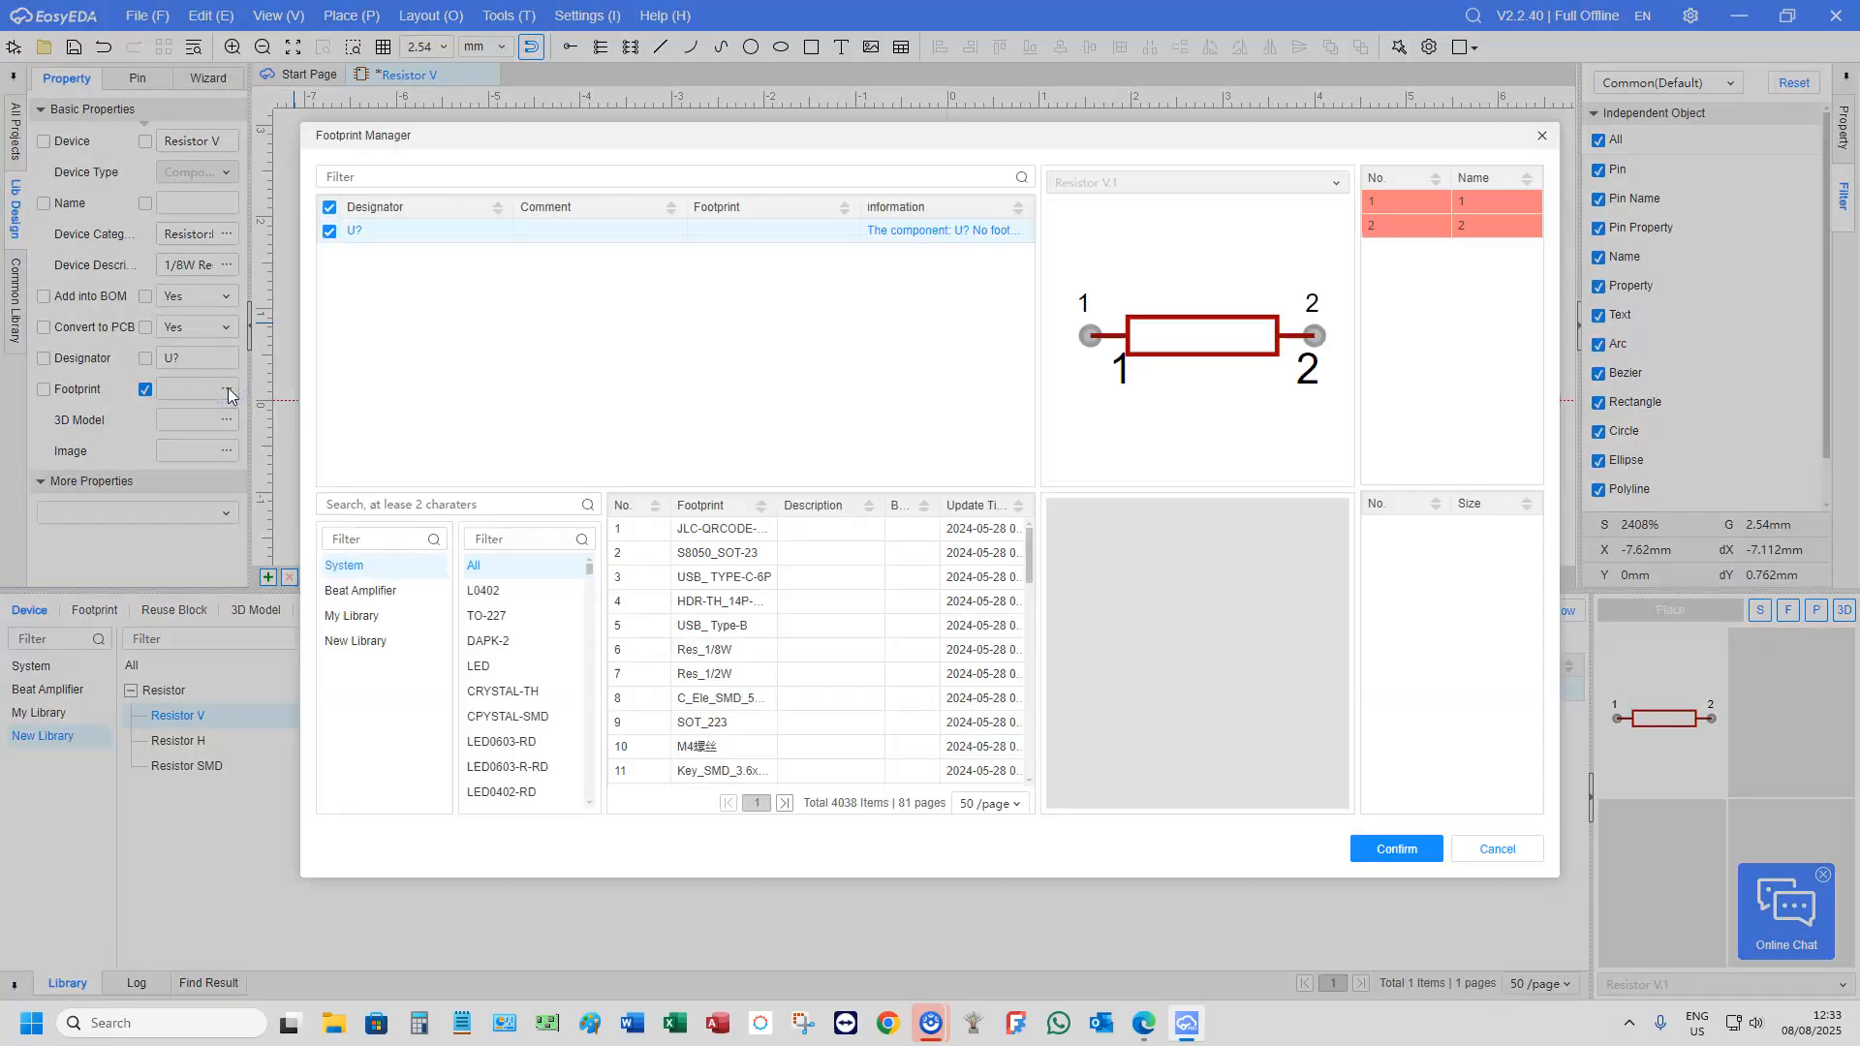
left_click(355, 643)
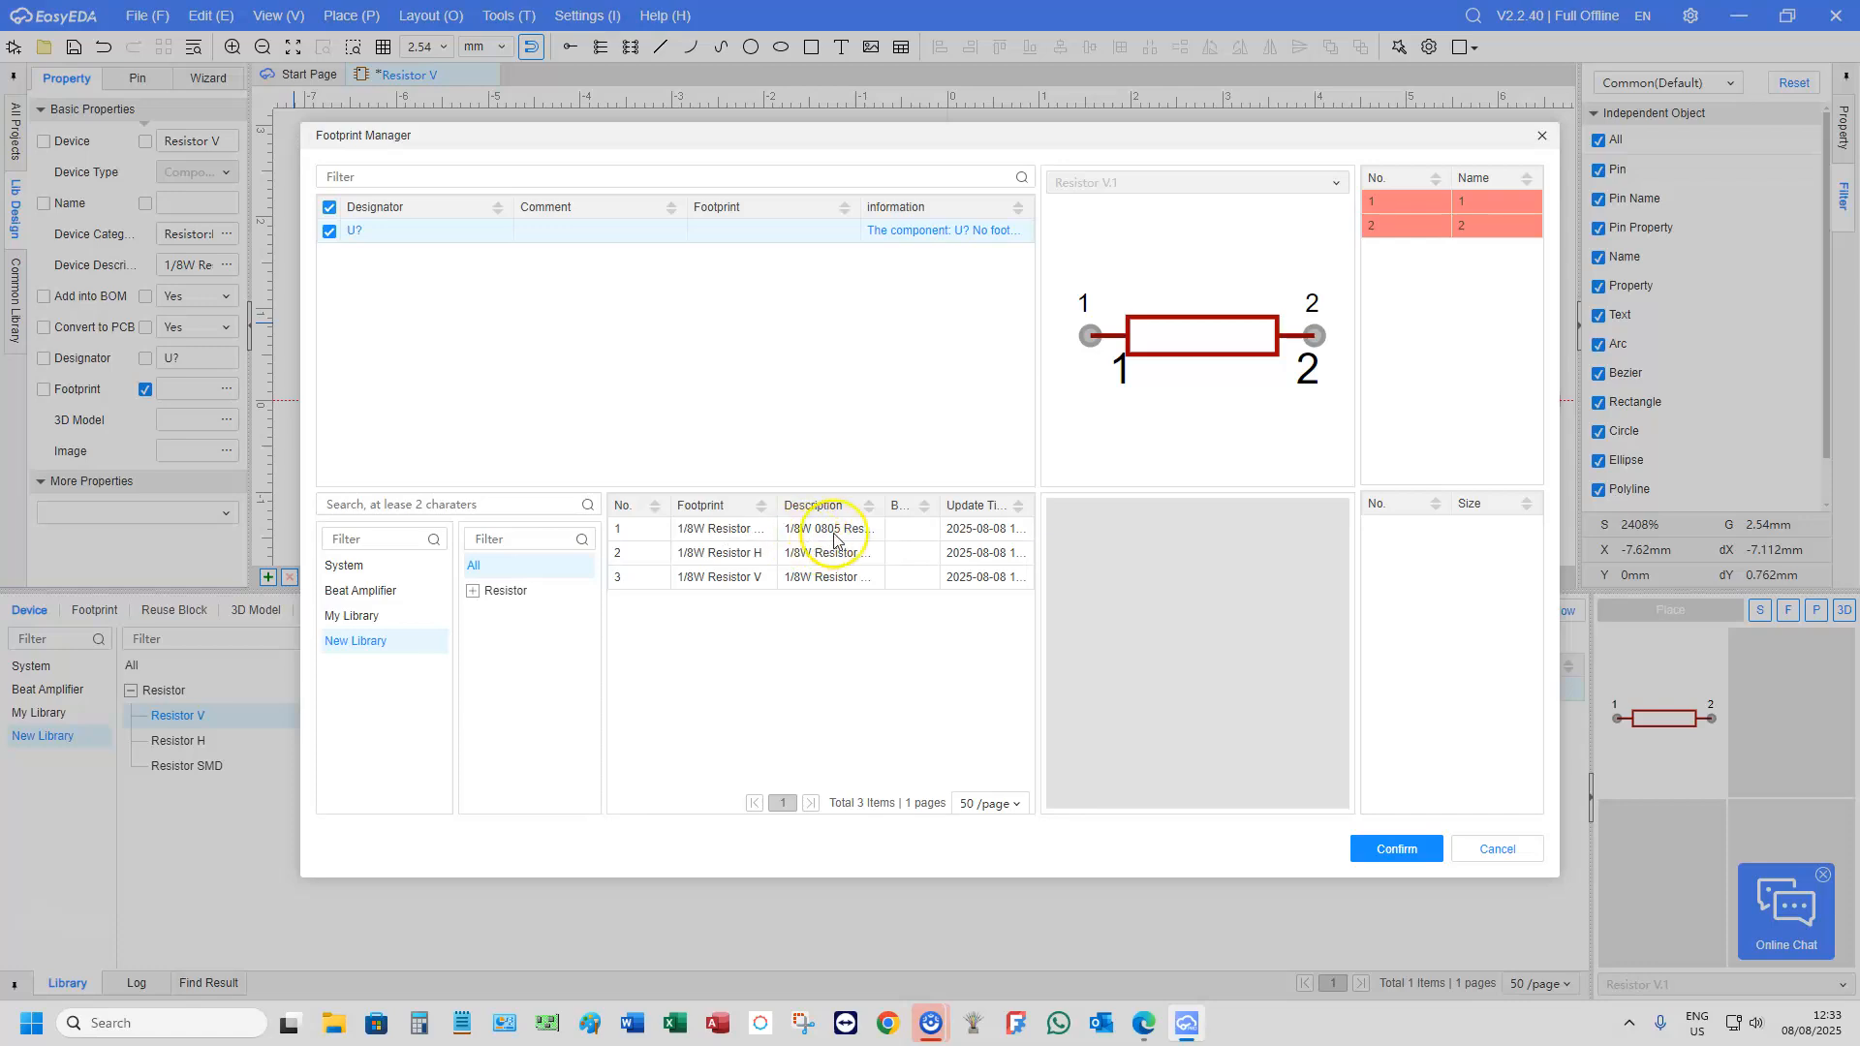
left_click(707, 533)
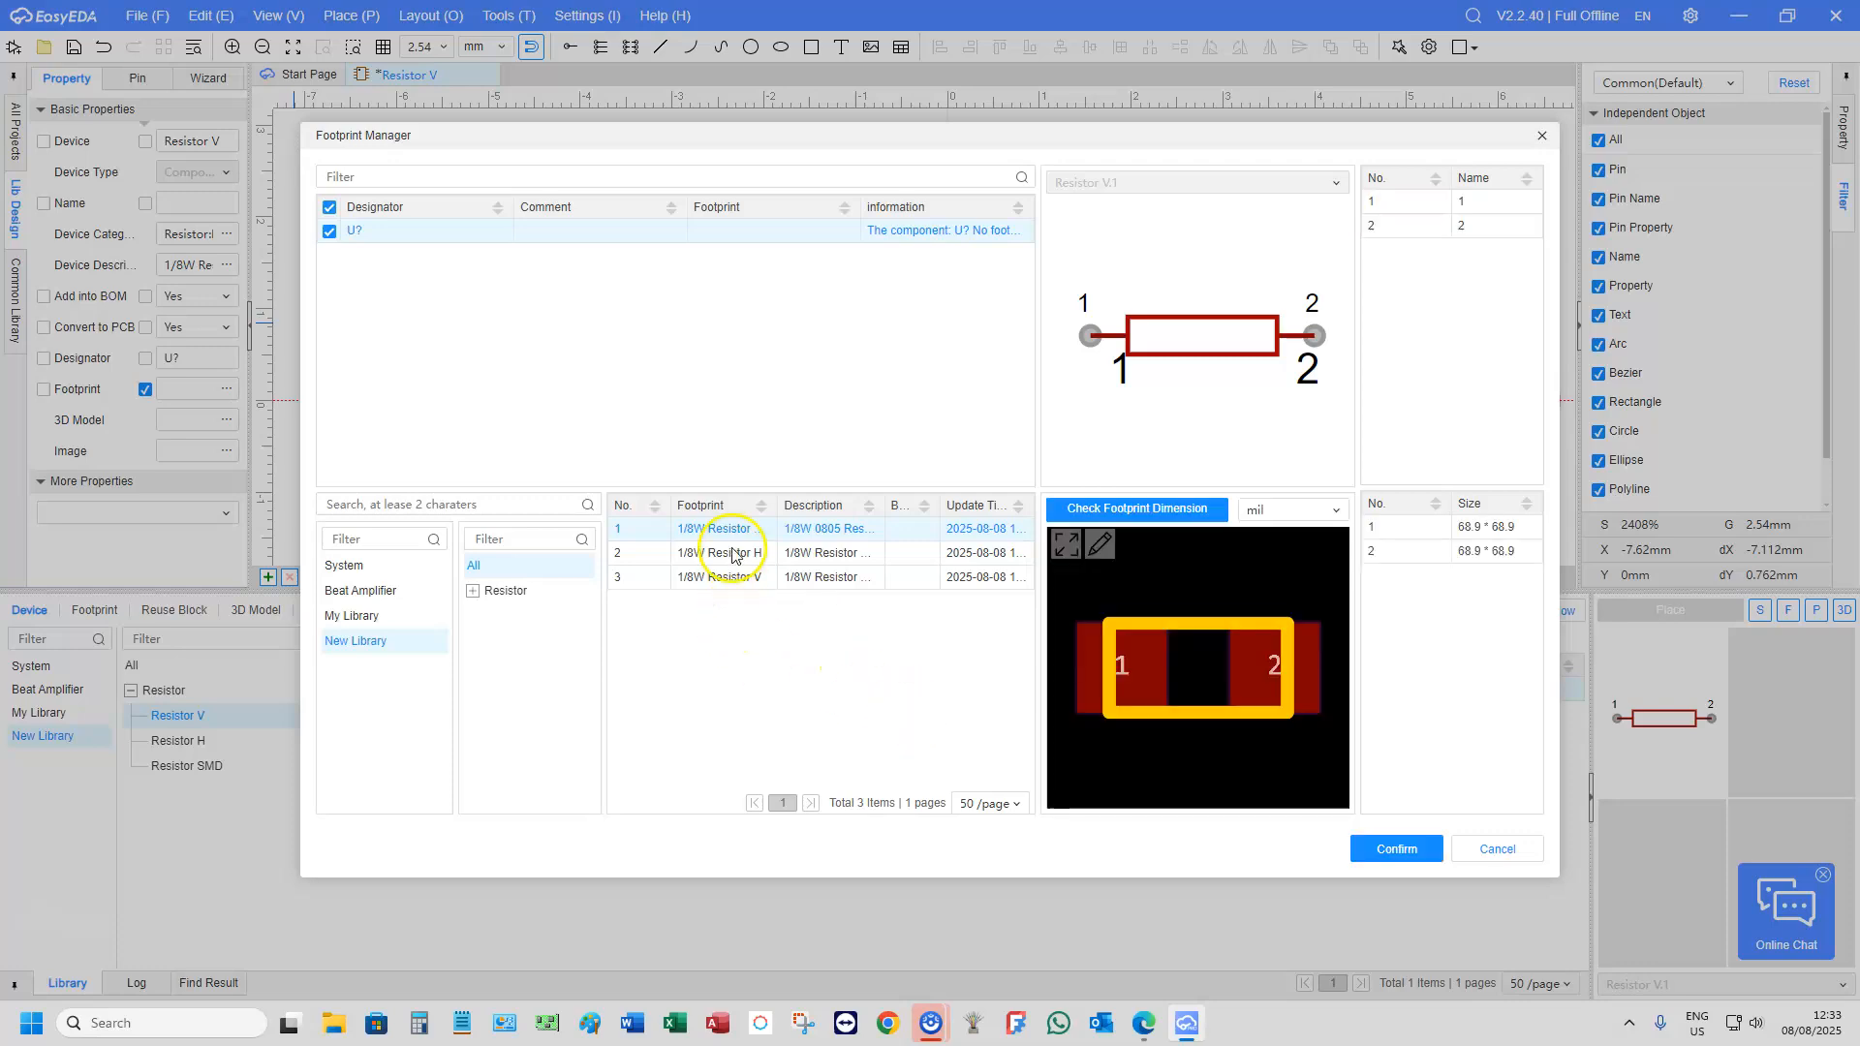
left_click(1400, 850)
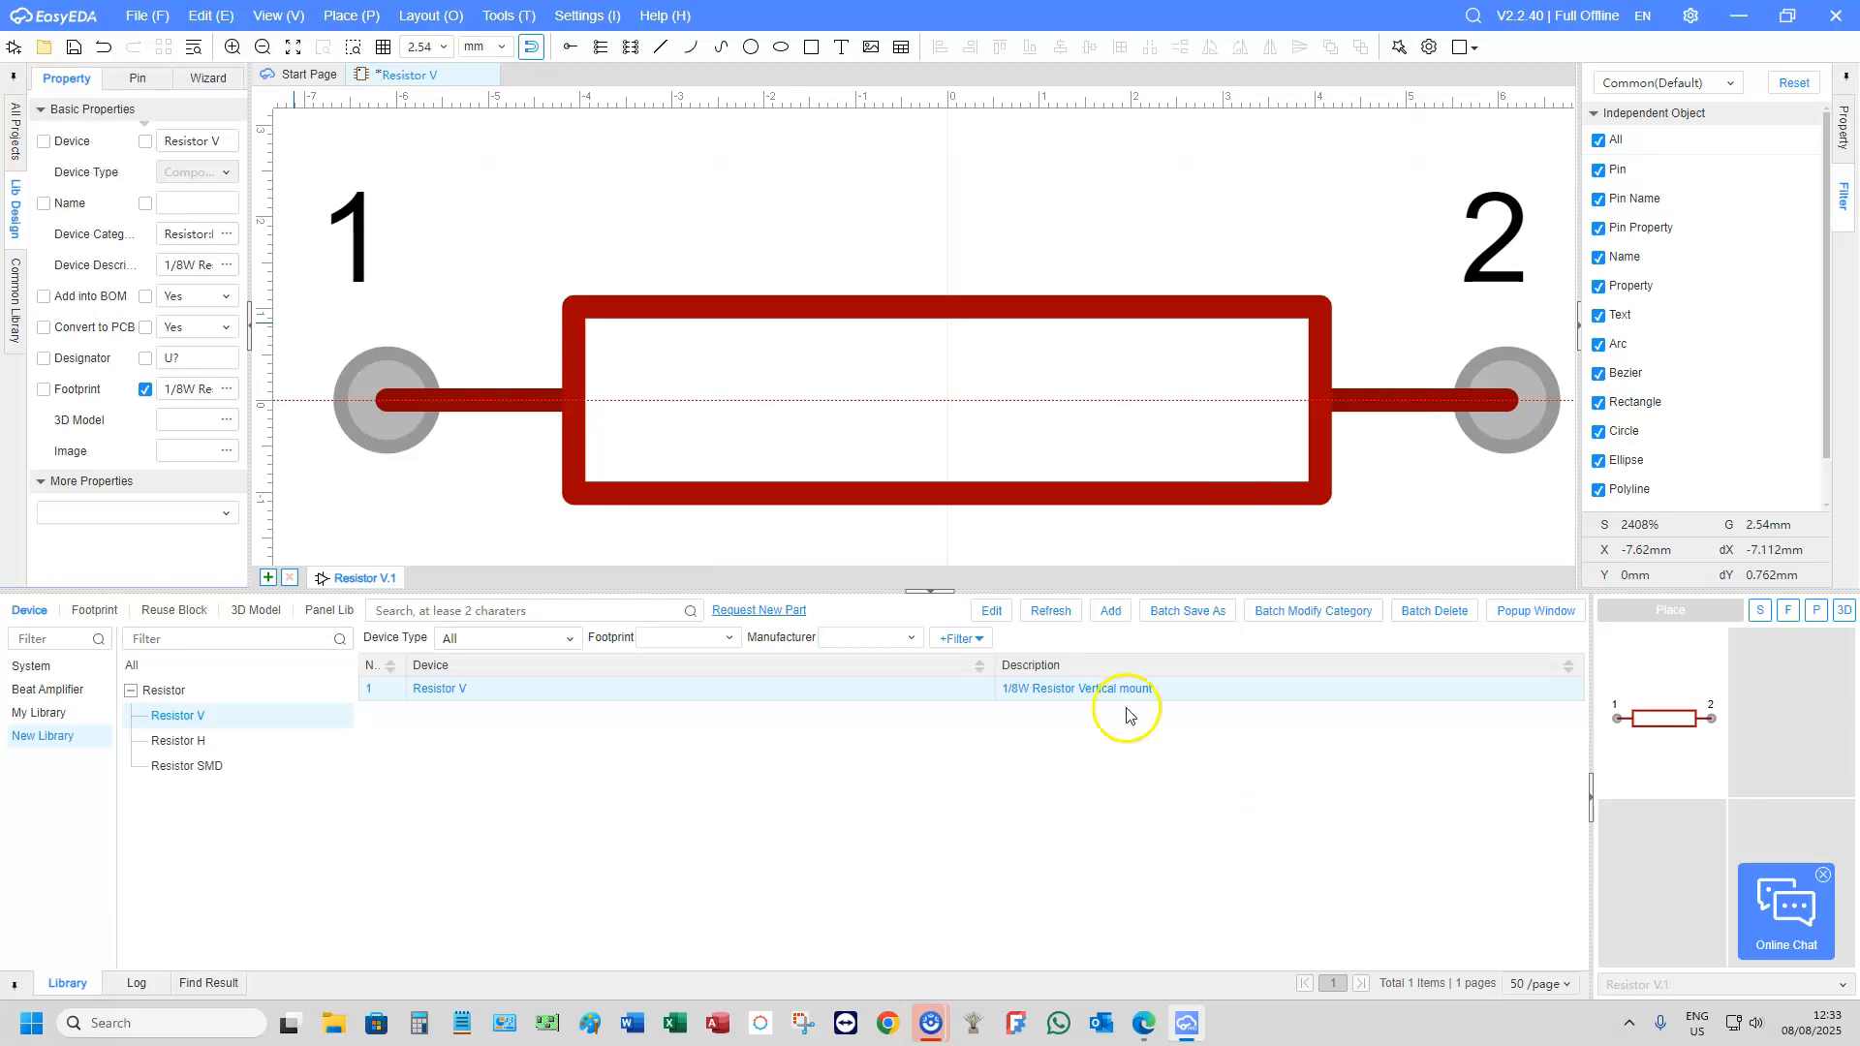
left_click(74, 49)
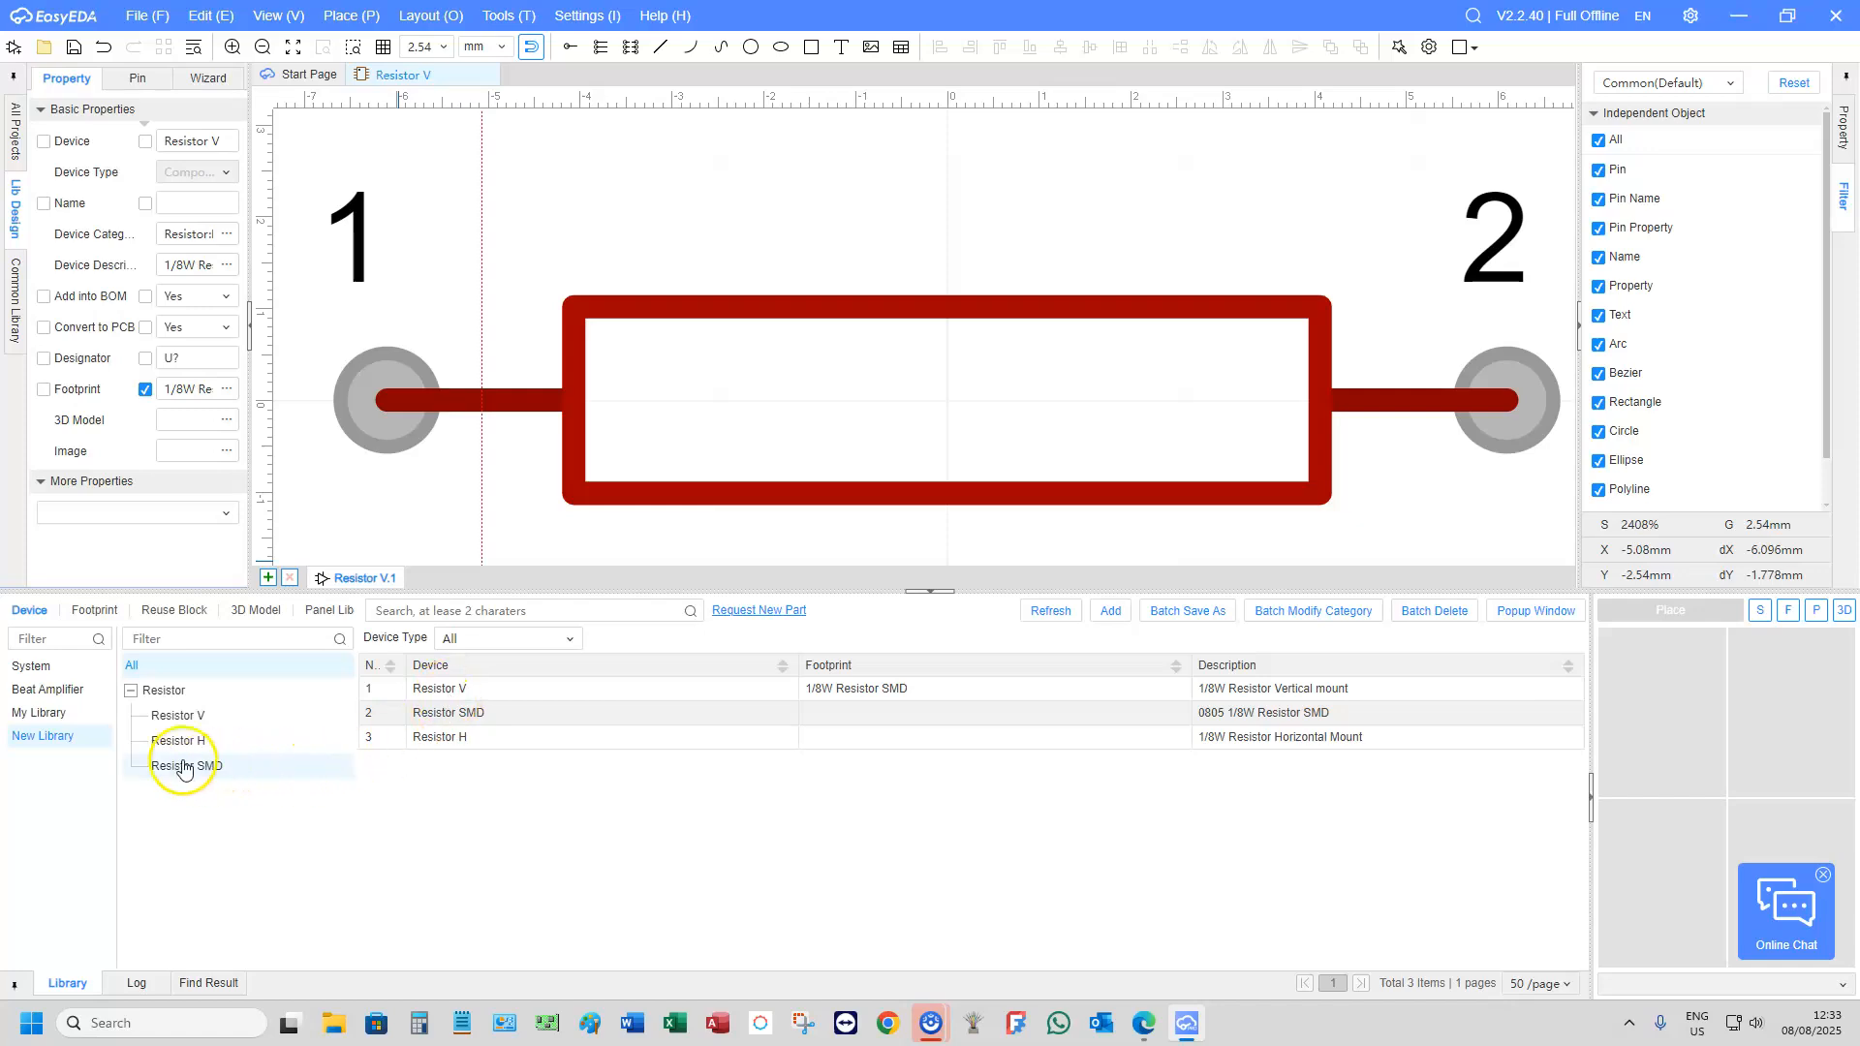
Assign the 1/8W Resistor V footprint from New Library to the Resistor V device, save it and check its preview
left_click(167, 716)
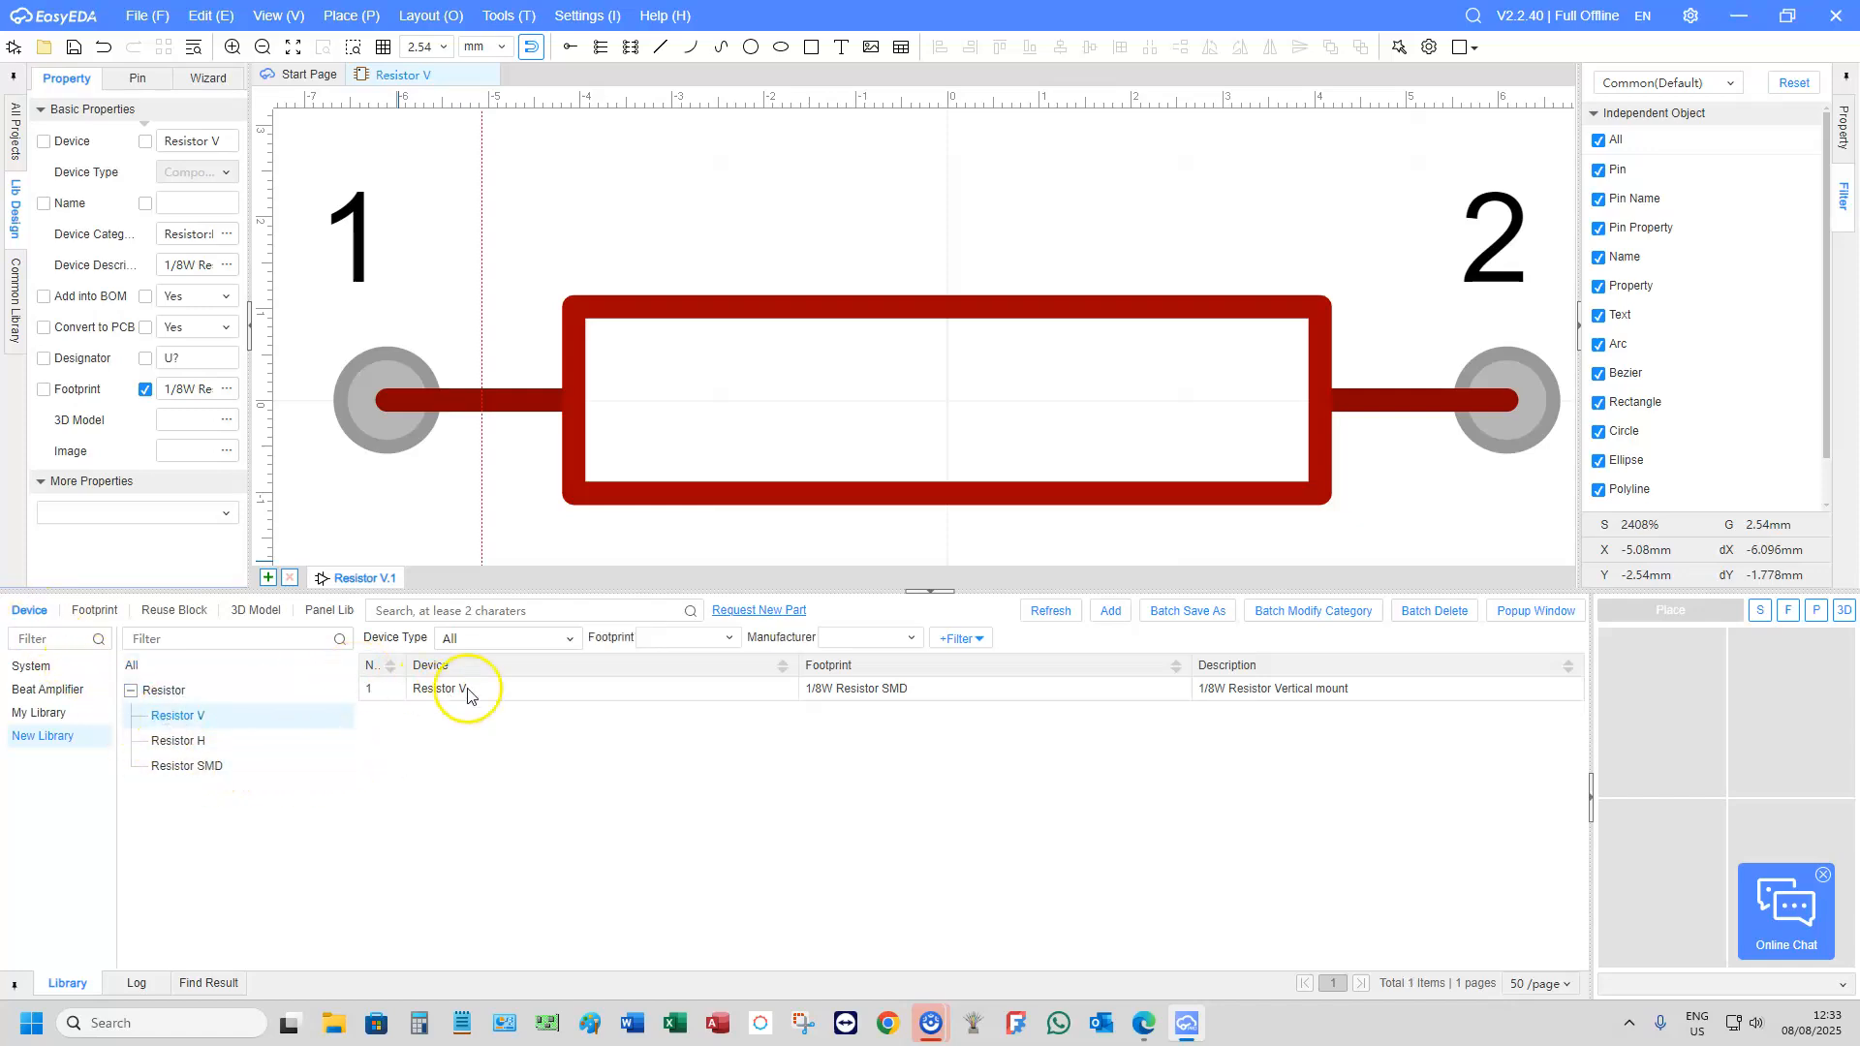
left_click(468, 690)
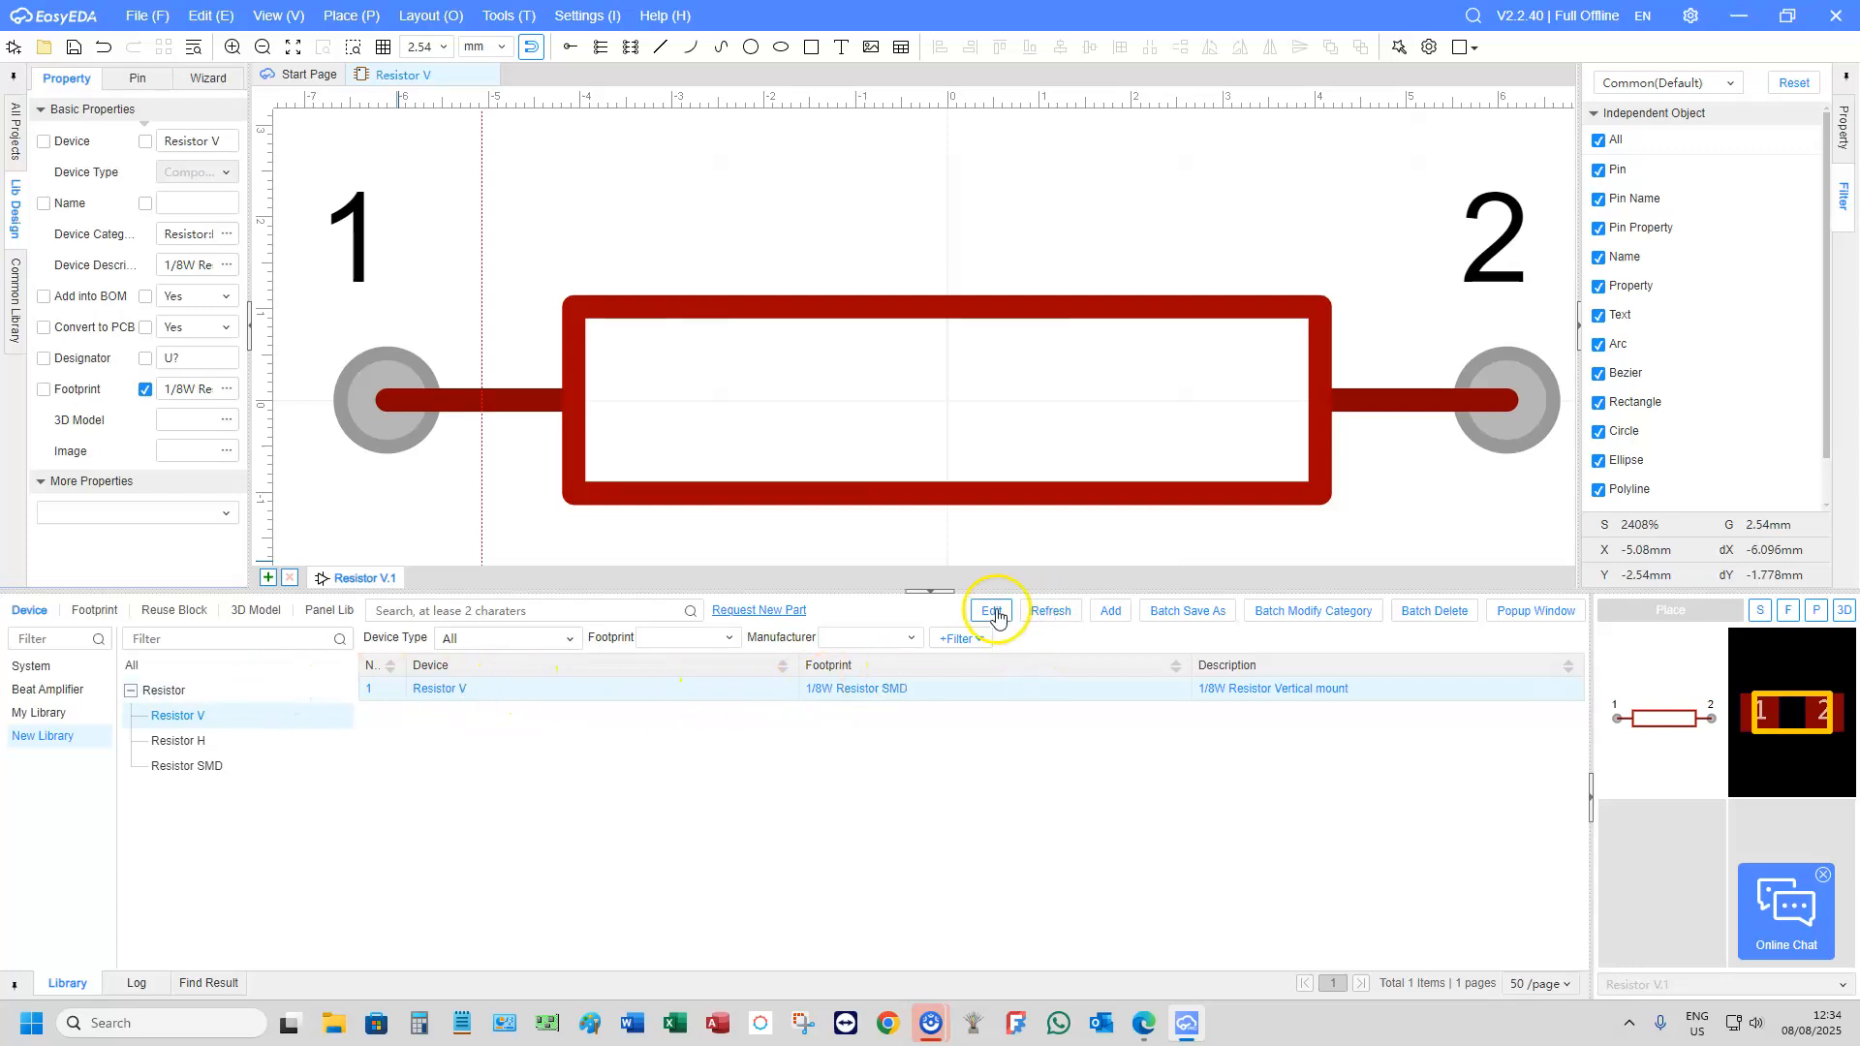
left_click(226, 391)
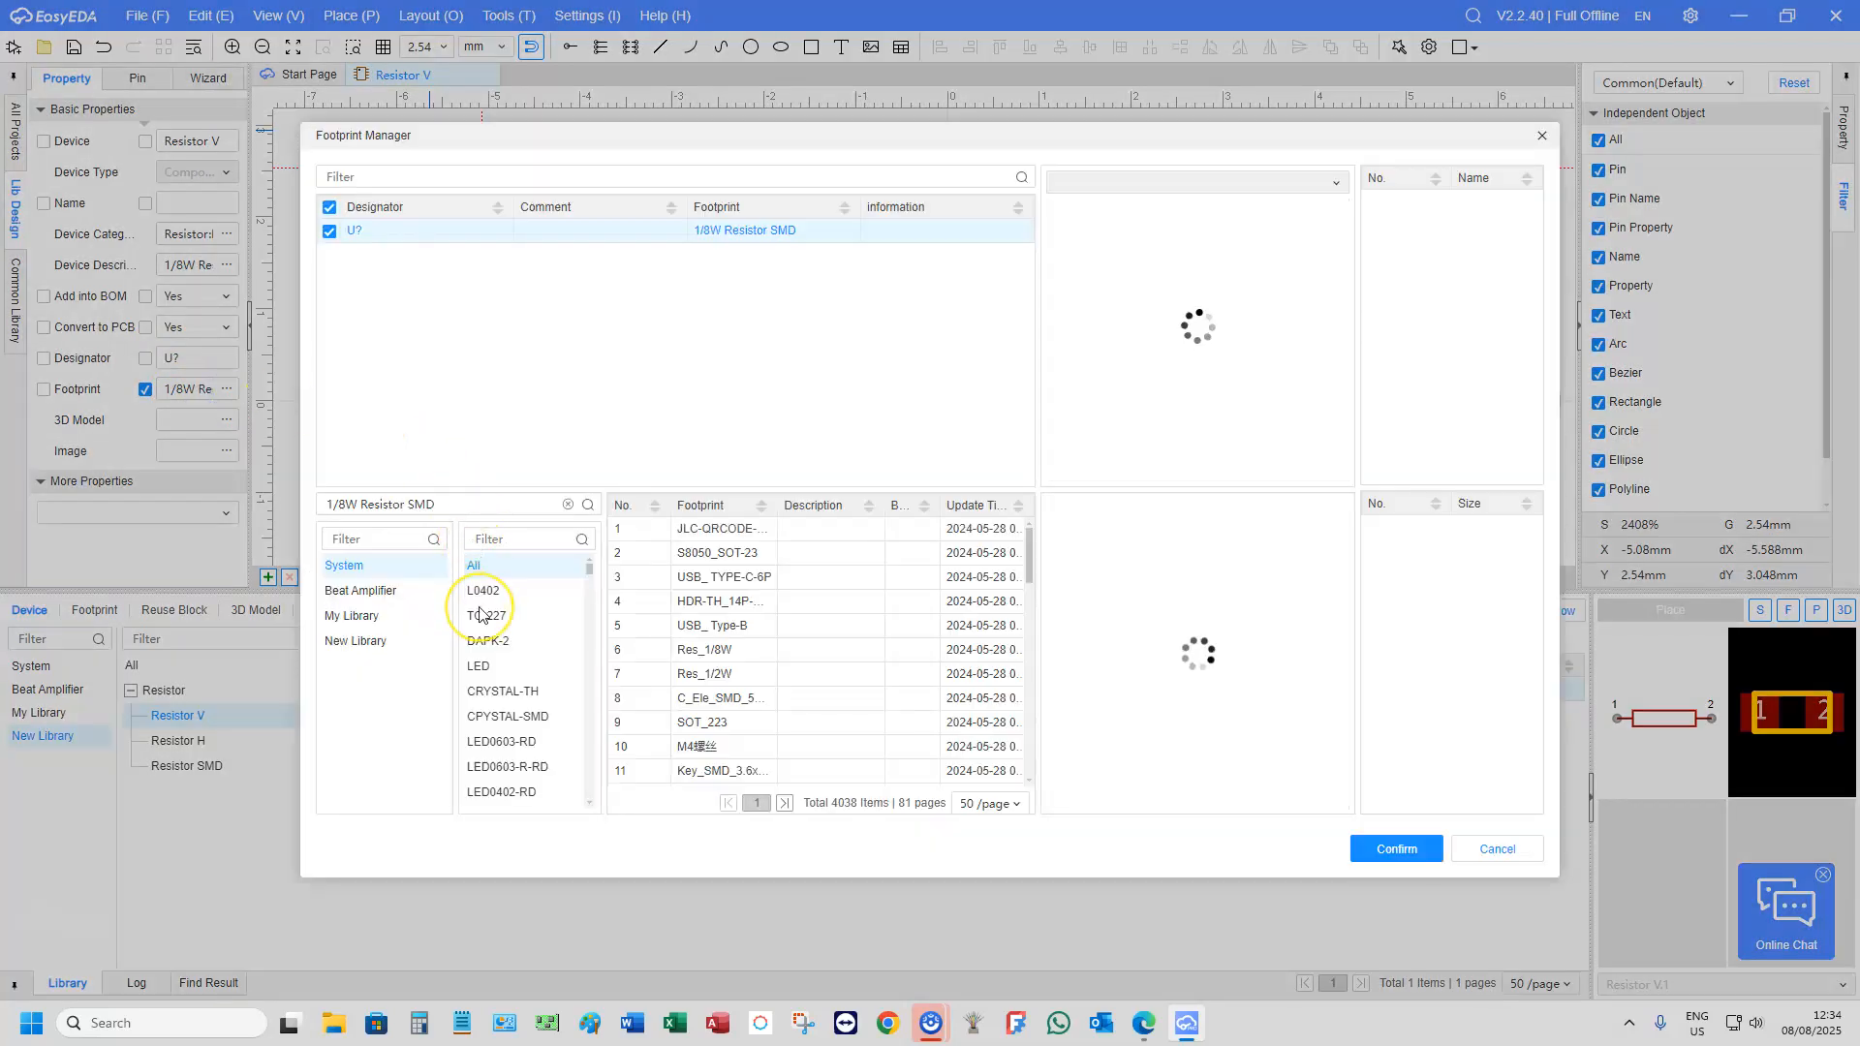
left_click(357, 640)
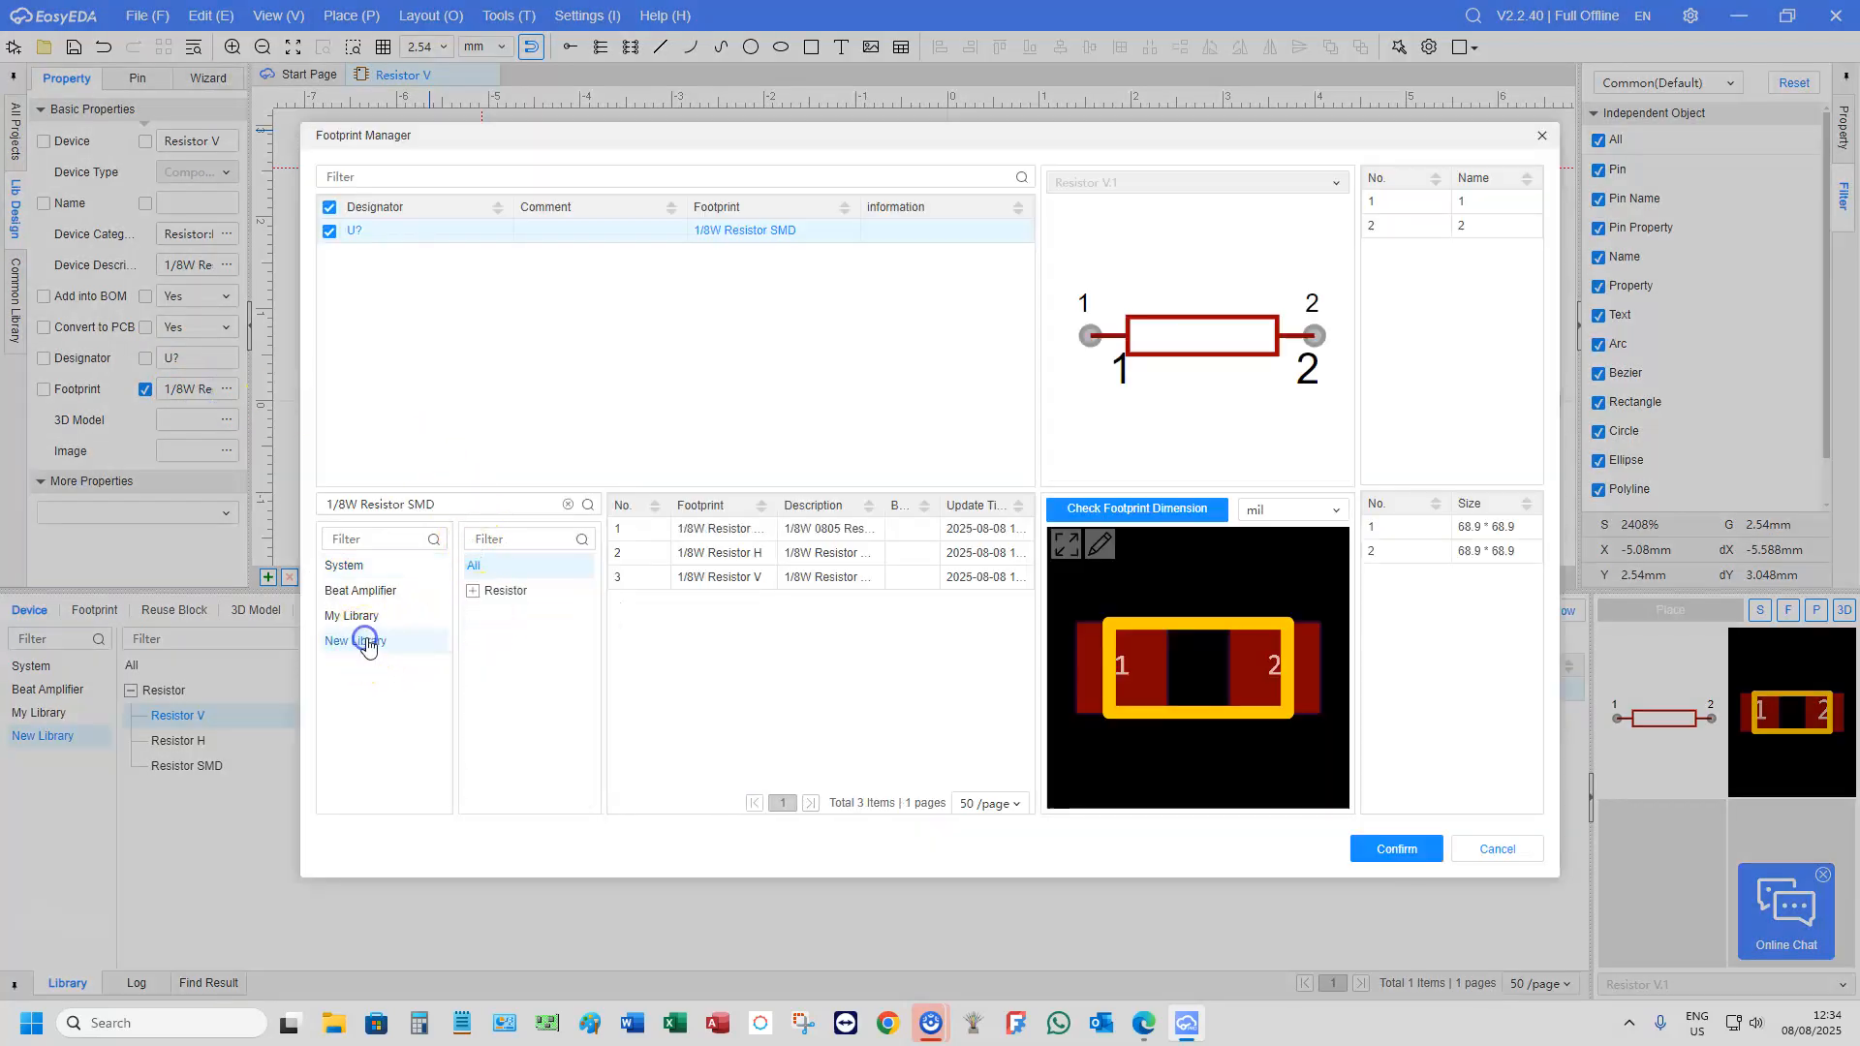
left_click(700, 578)
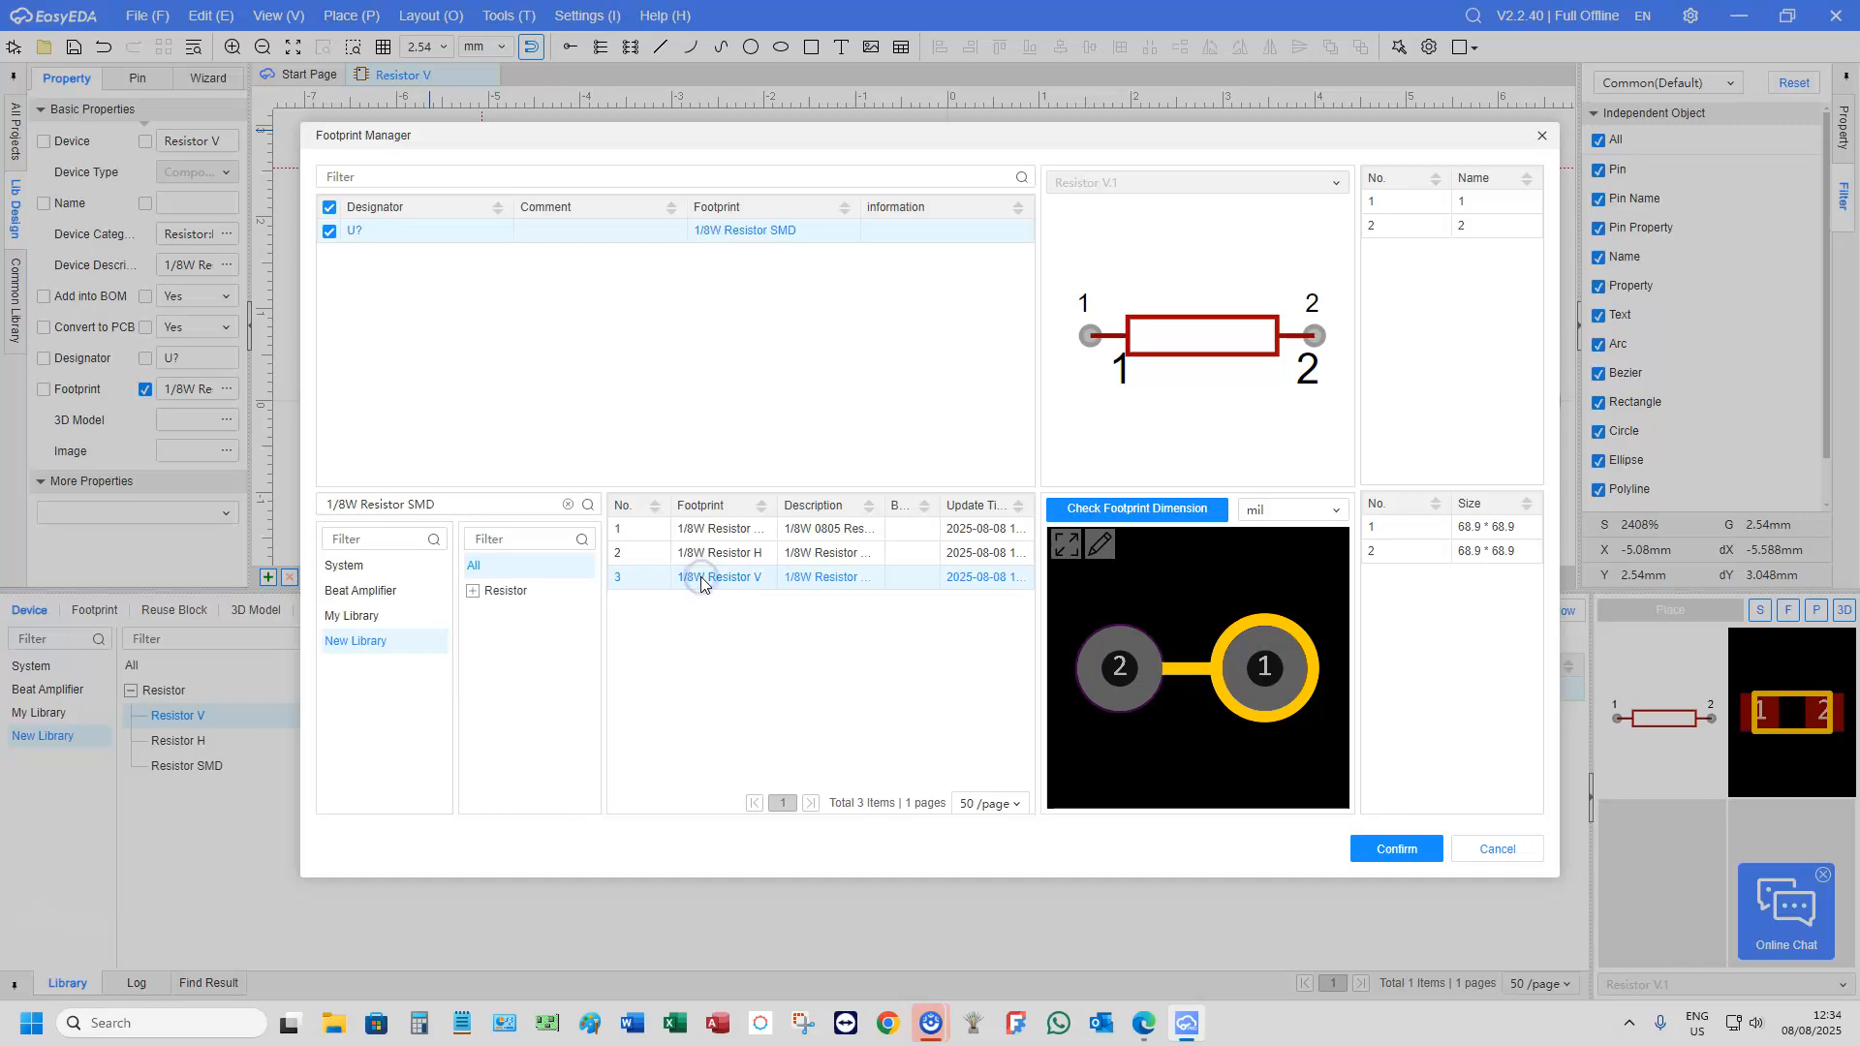
left_click(1396, 850)
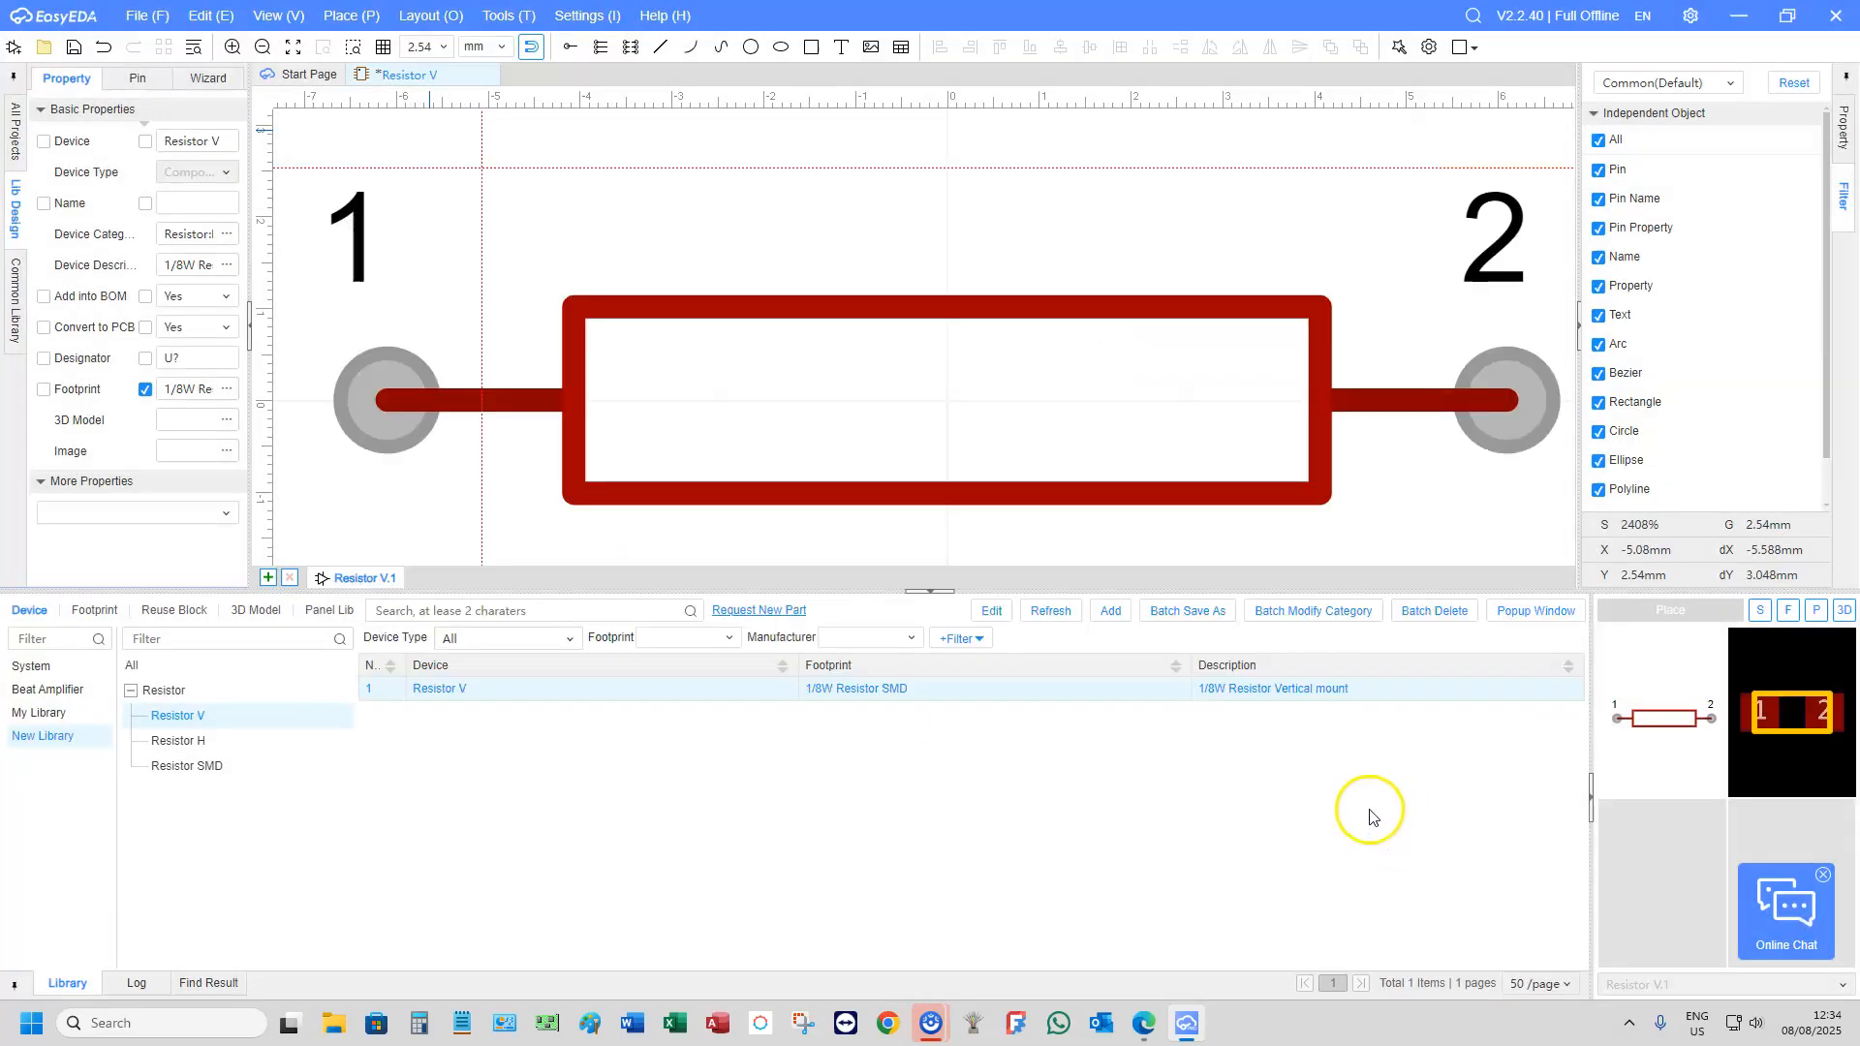
left_click(72, 47)
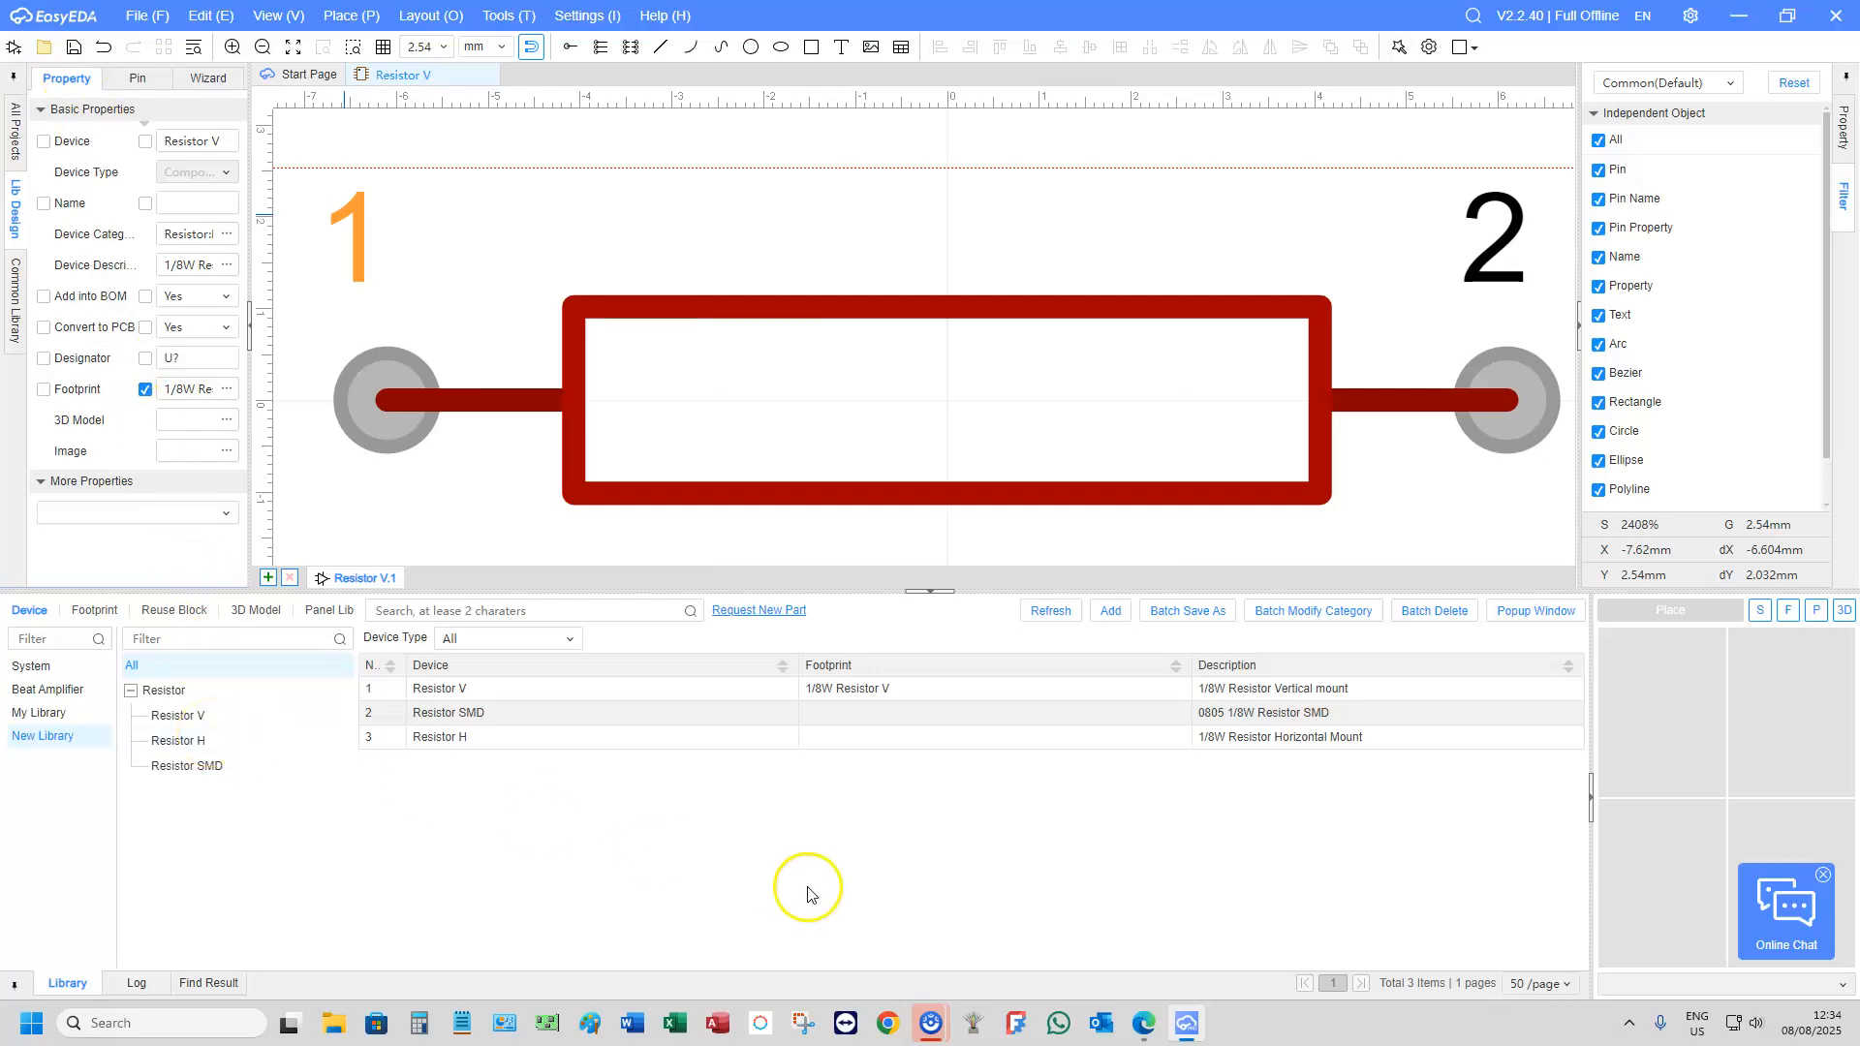
left_click(461, 695)
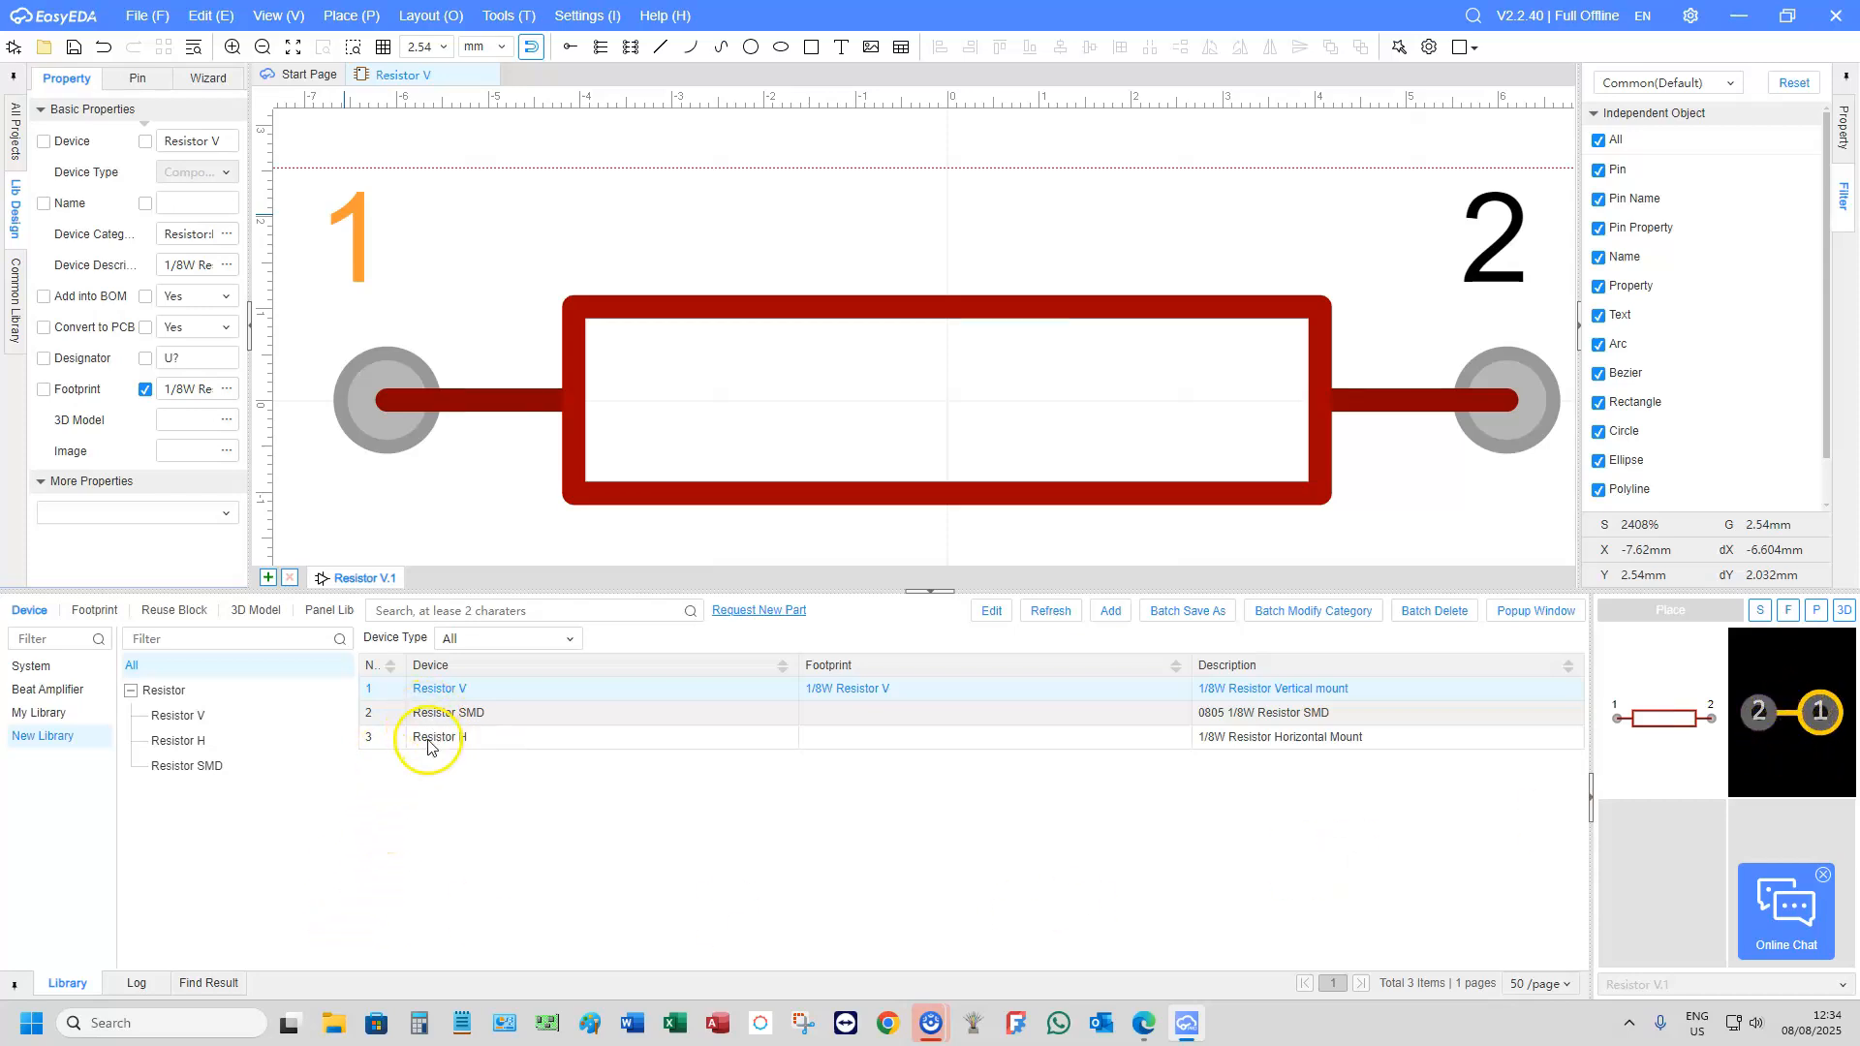
Open the Resistor H device from its category for editing and enable display of its Footprint value
left_click(184, 741)
left_click(463, 689)
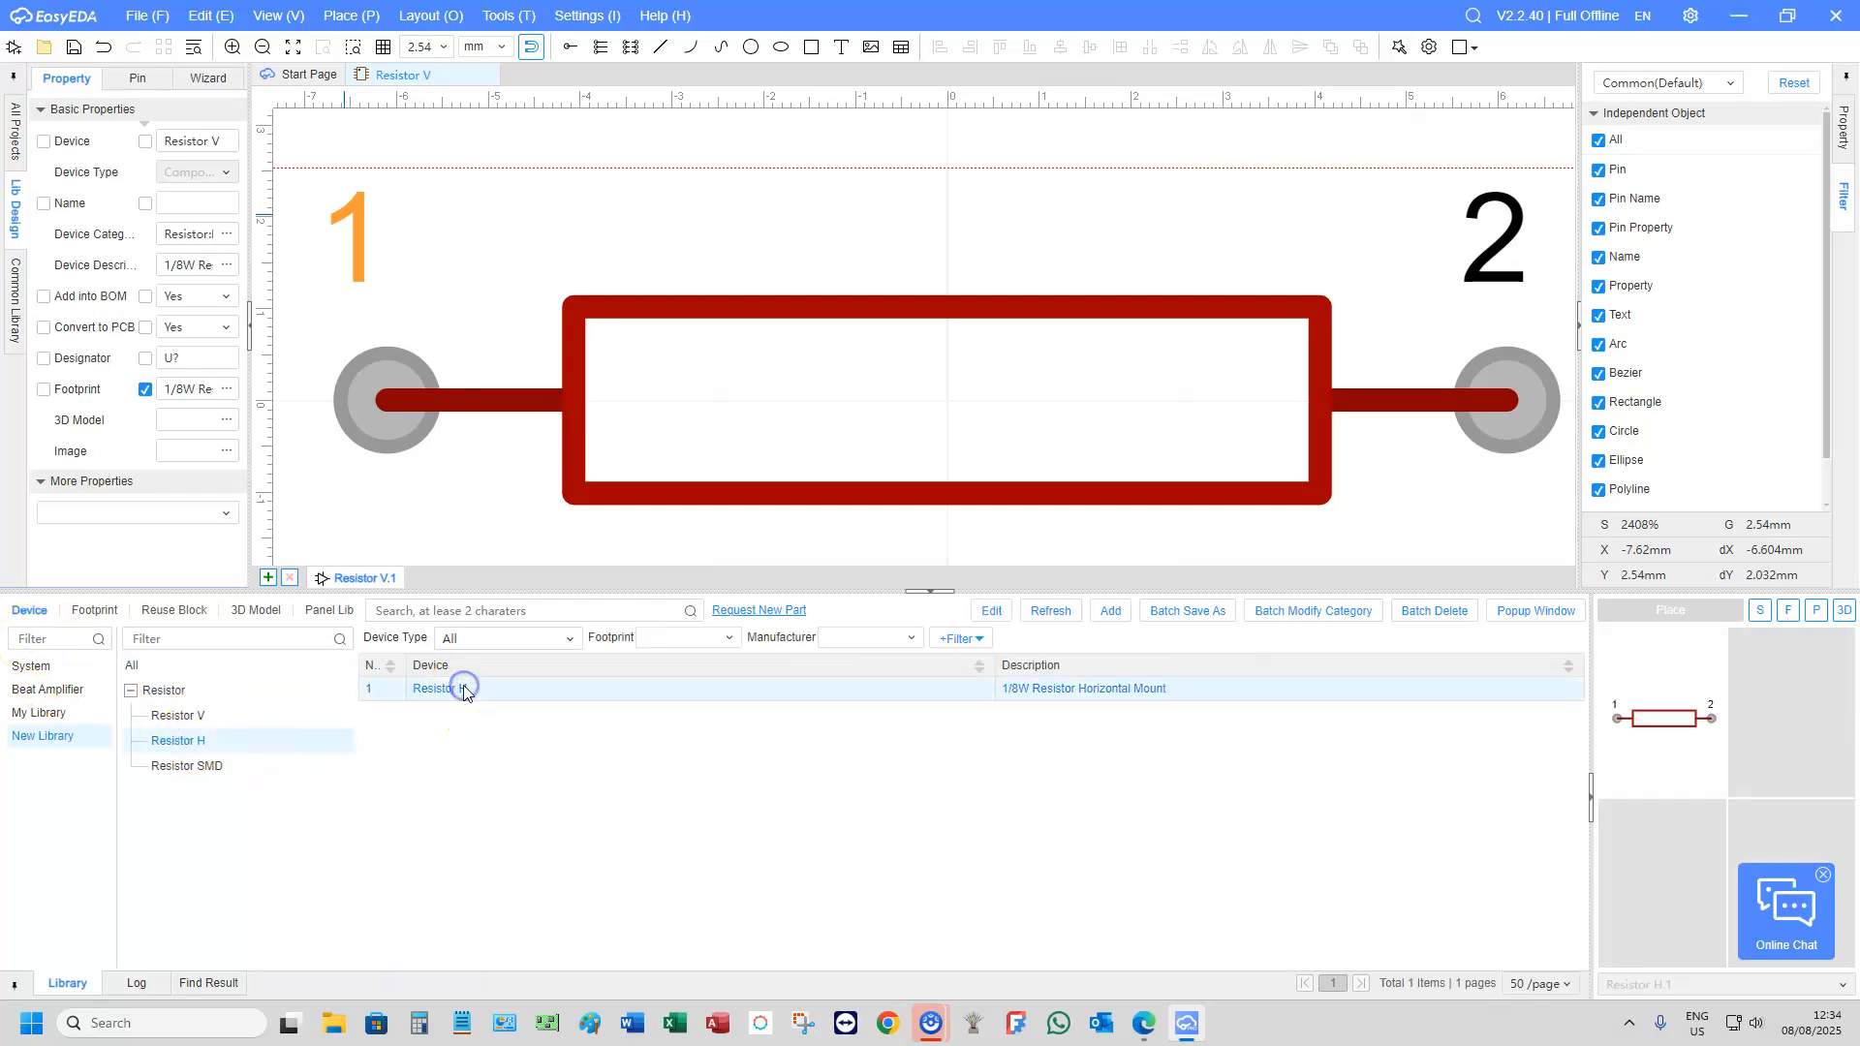
left_click(998, 613)
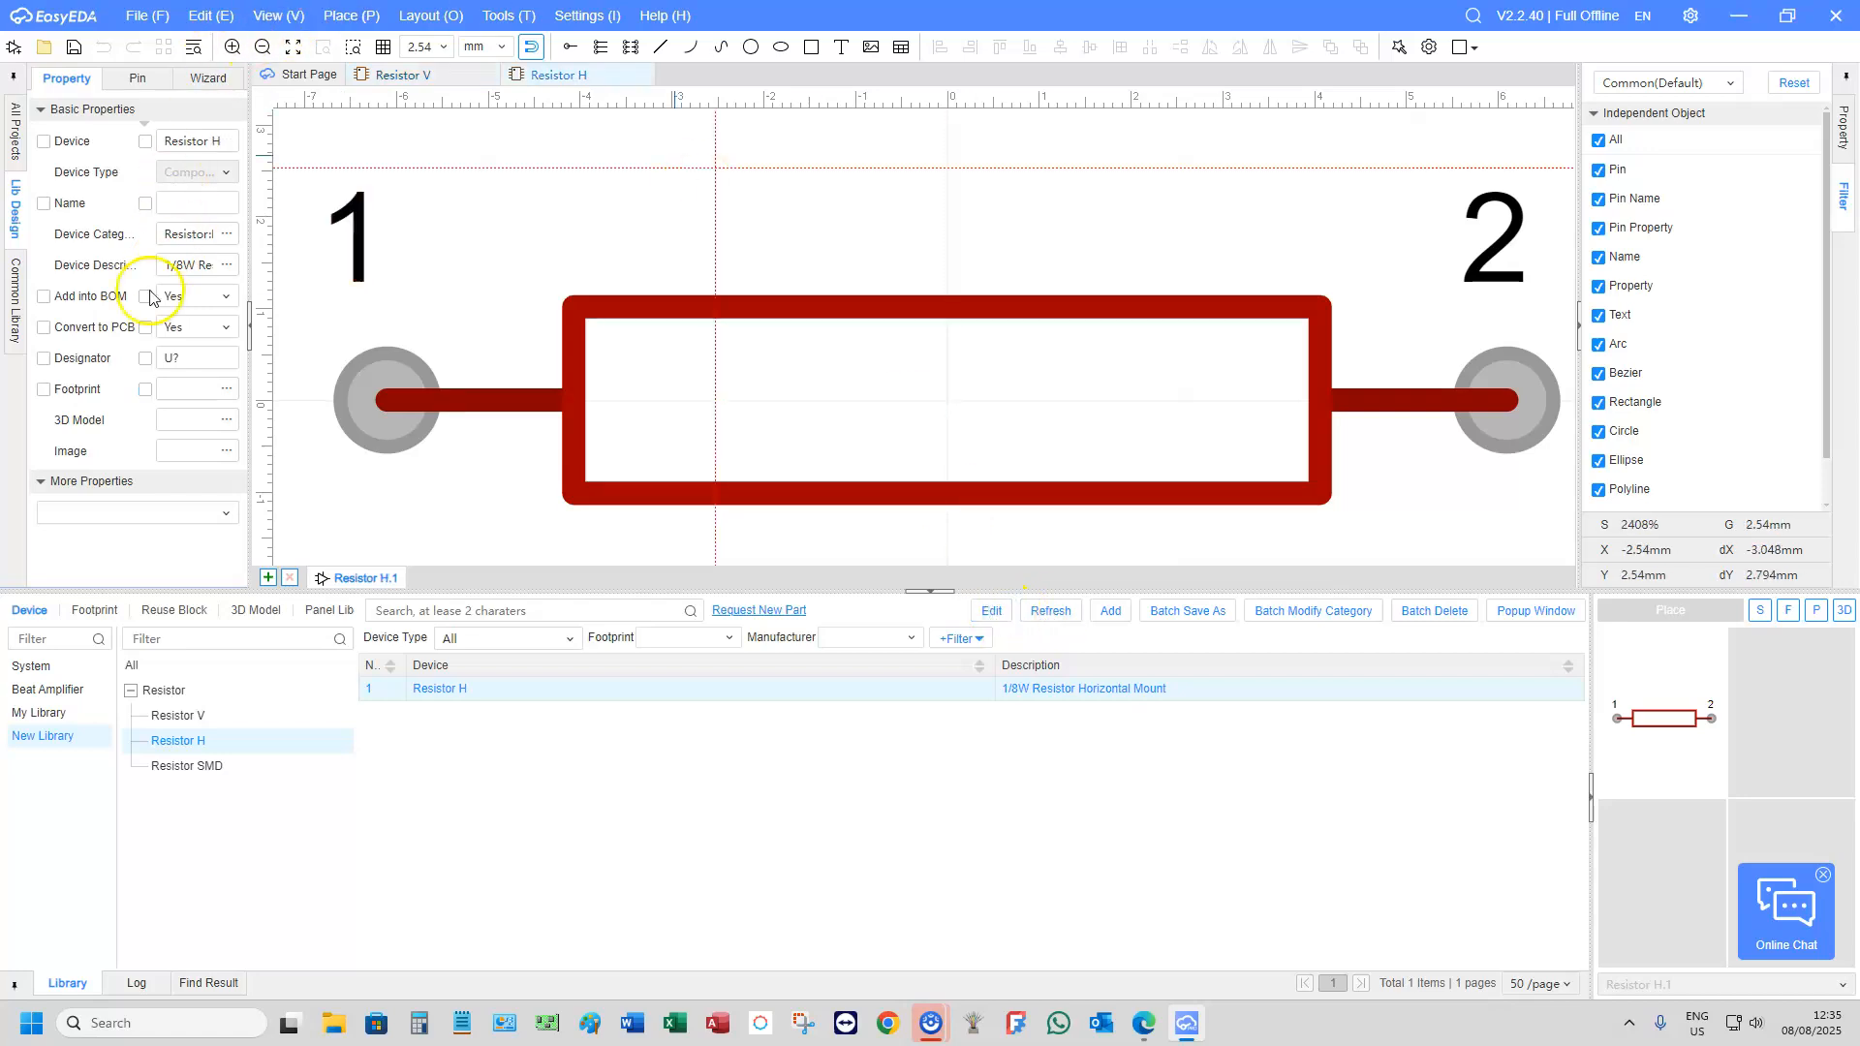
left_click(144, 390)
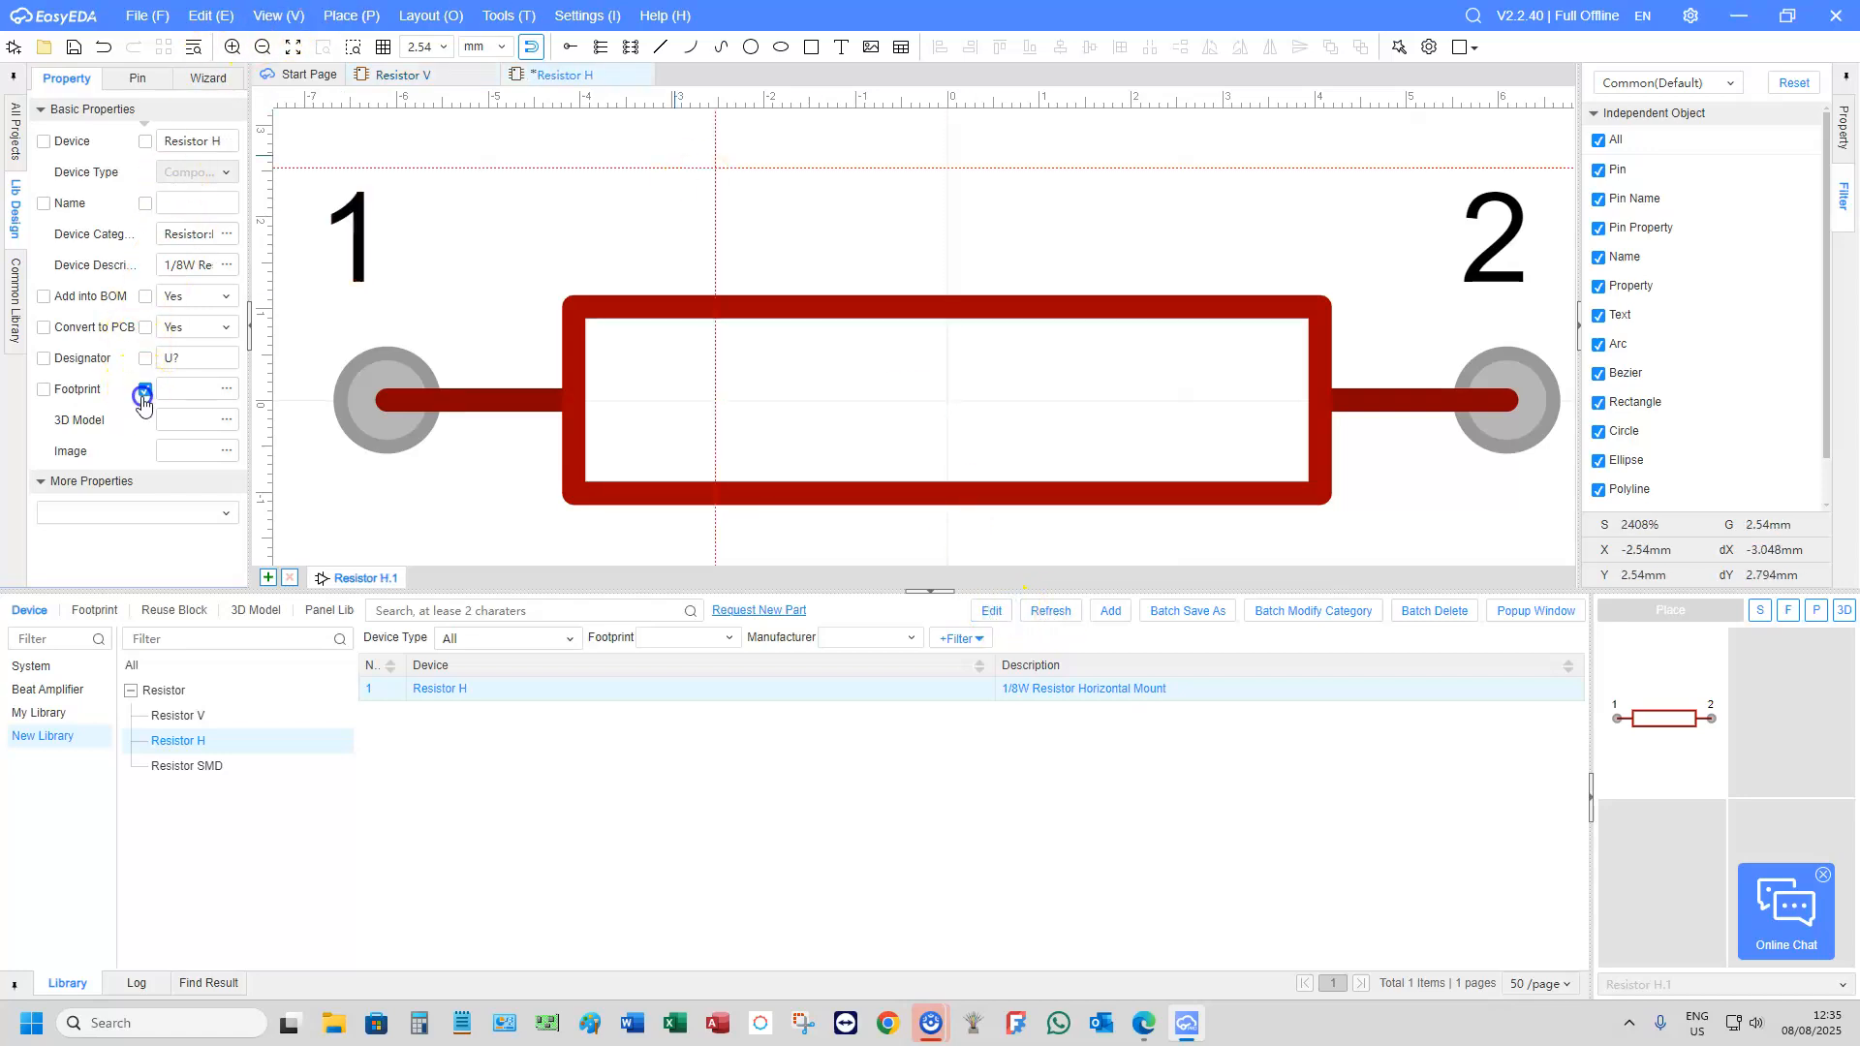
Assign the 1/8W Resistor H footprint from New Library to the Resistor H device and save it
left_click(227, 389)
left_click(363, 643)
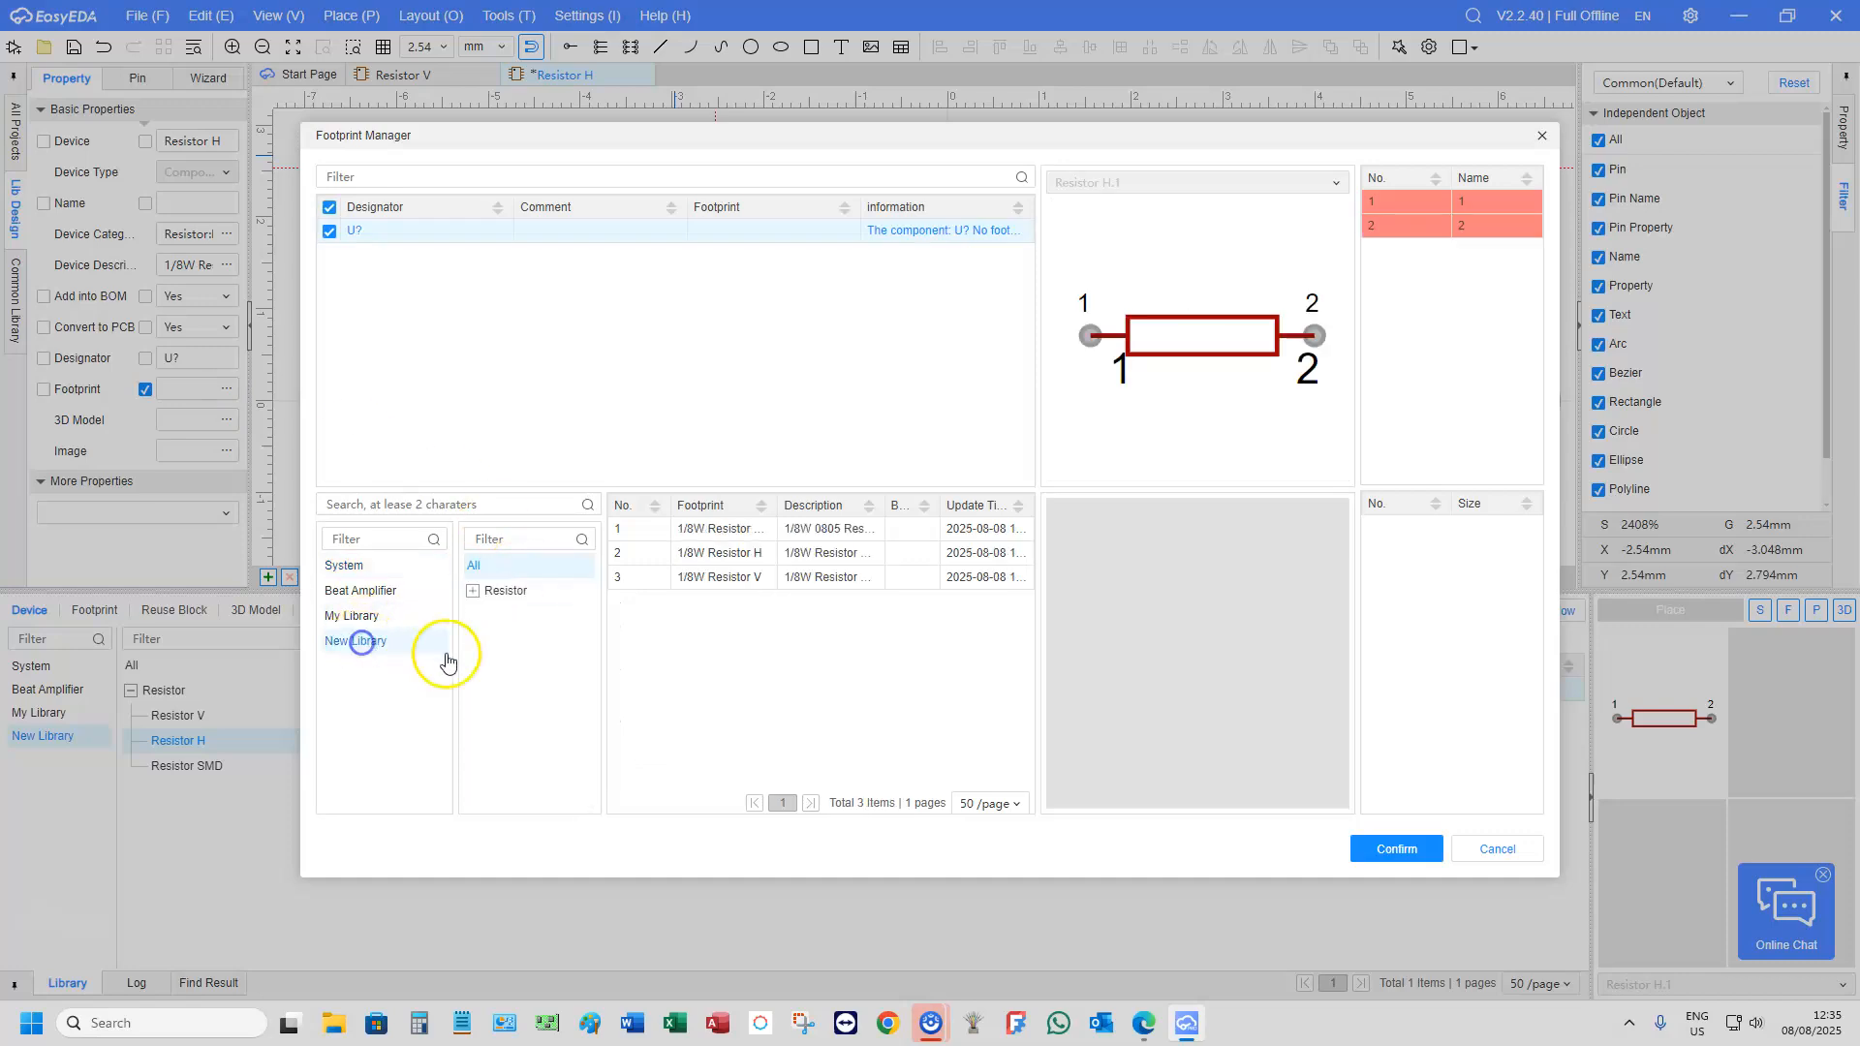
left_click(473, 591)
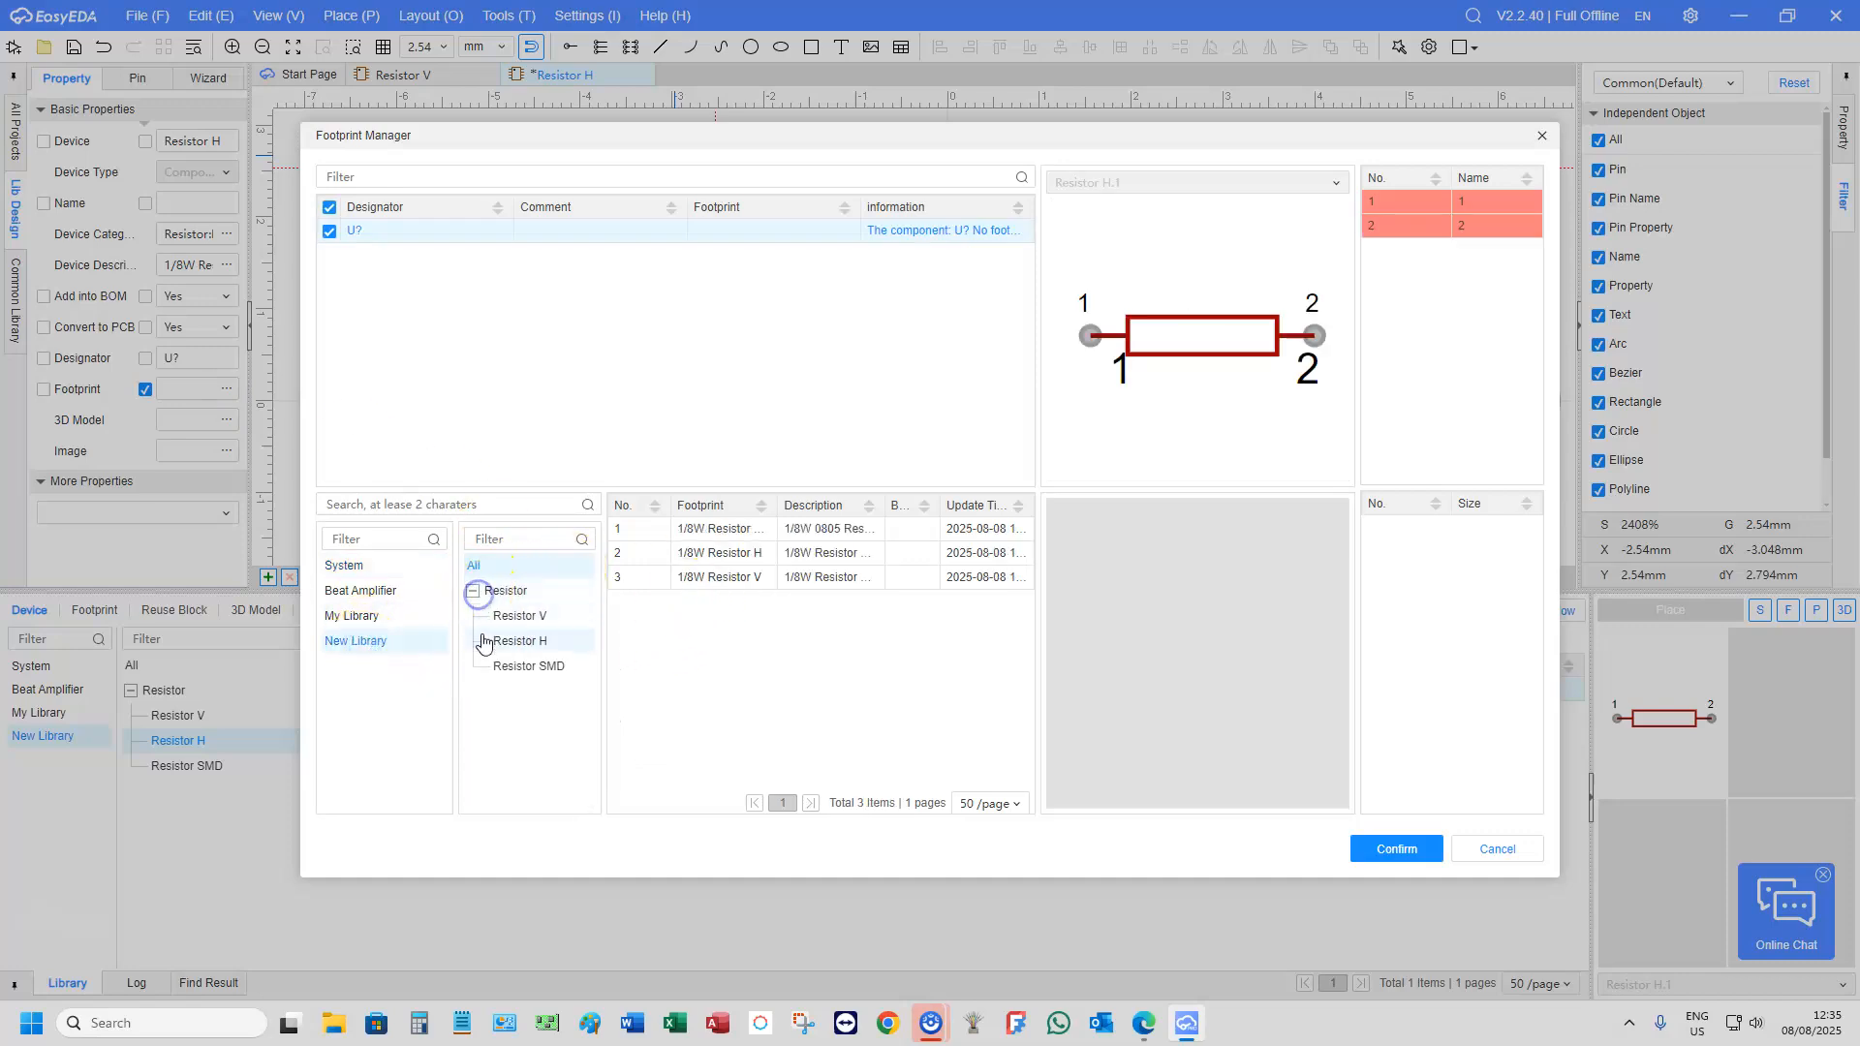
left_click(488, 647)
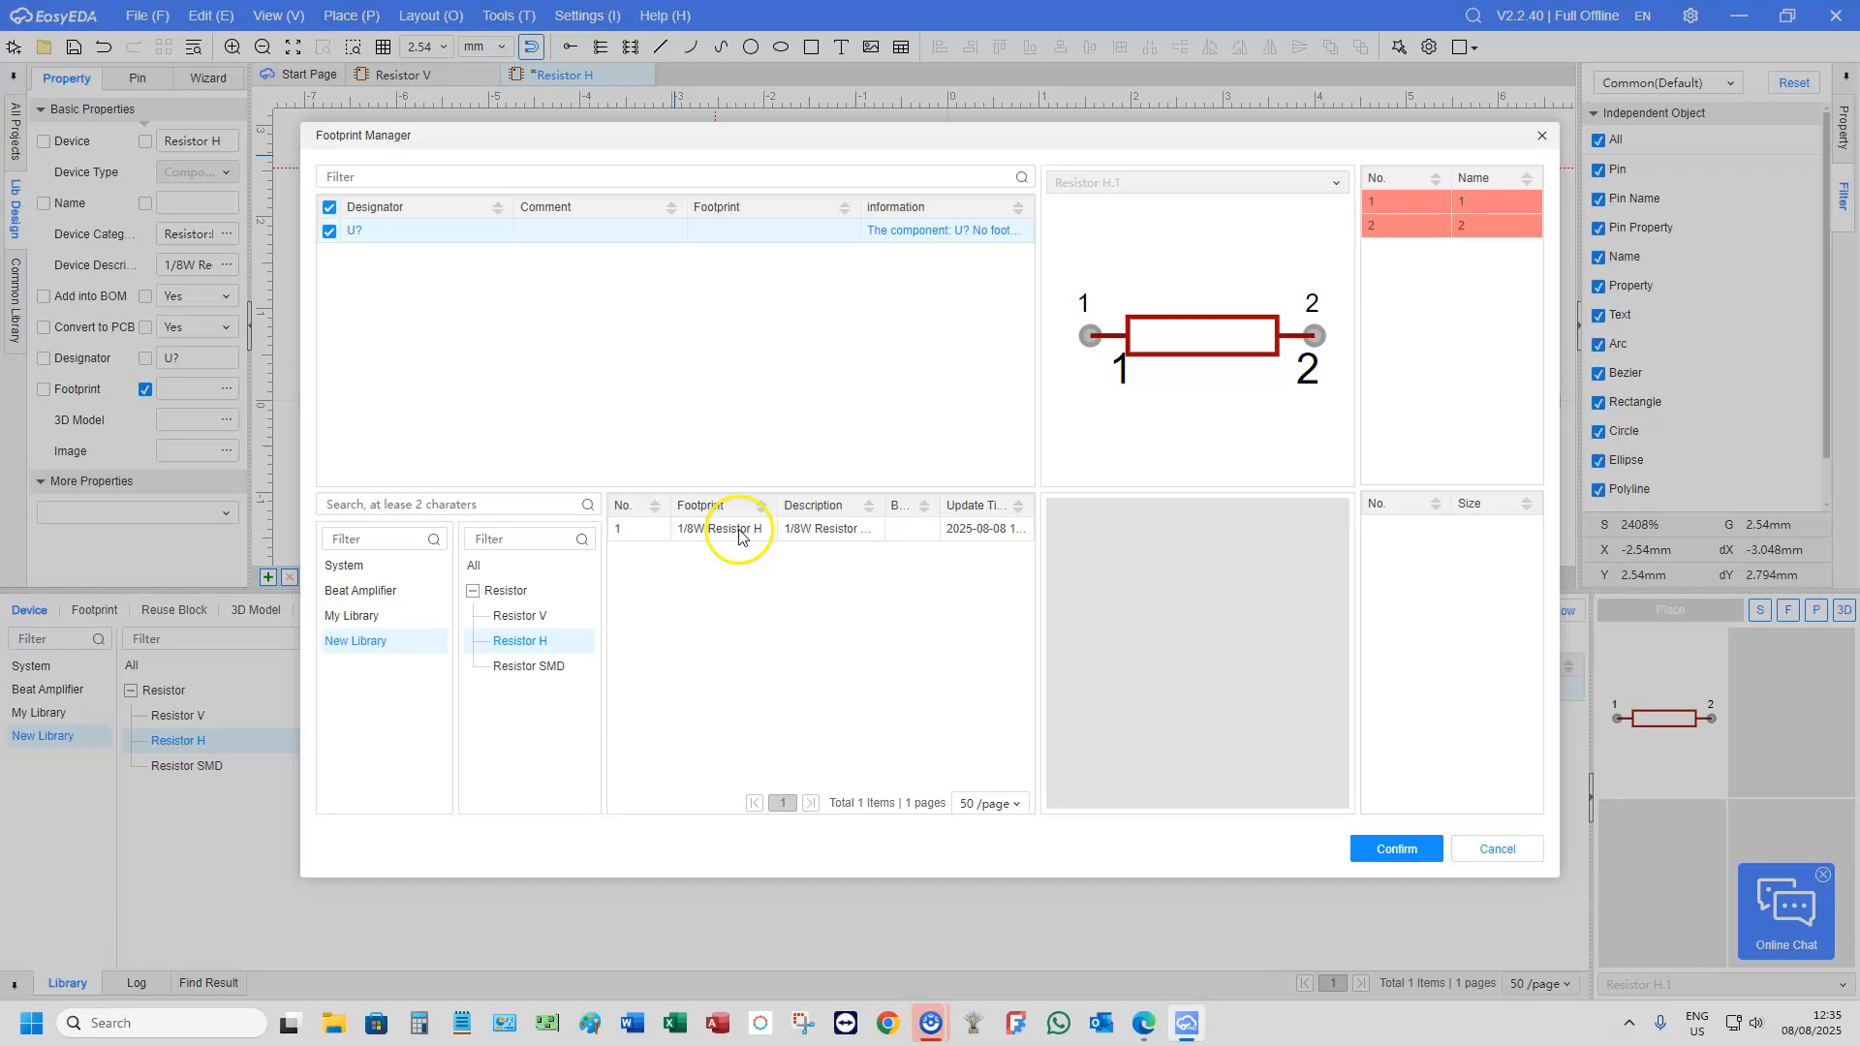
left_click(739, 531)
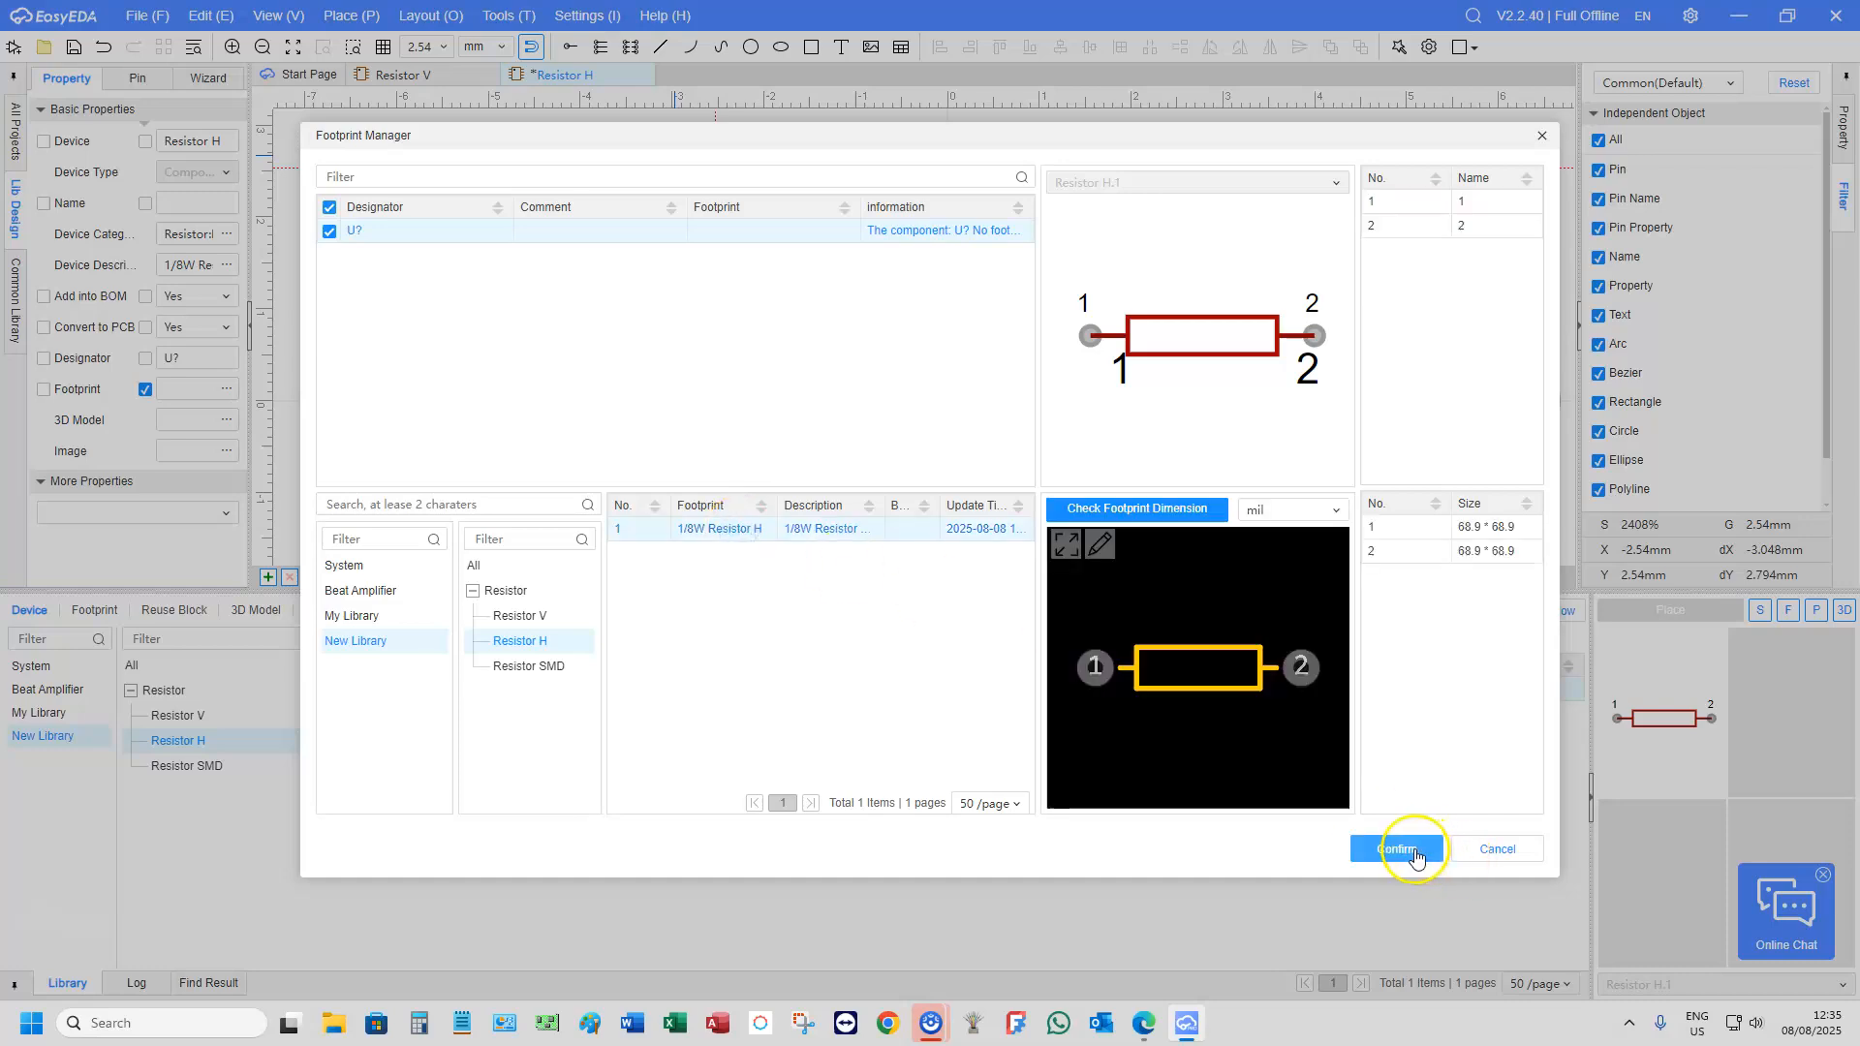
left_click(1400, 850)
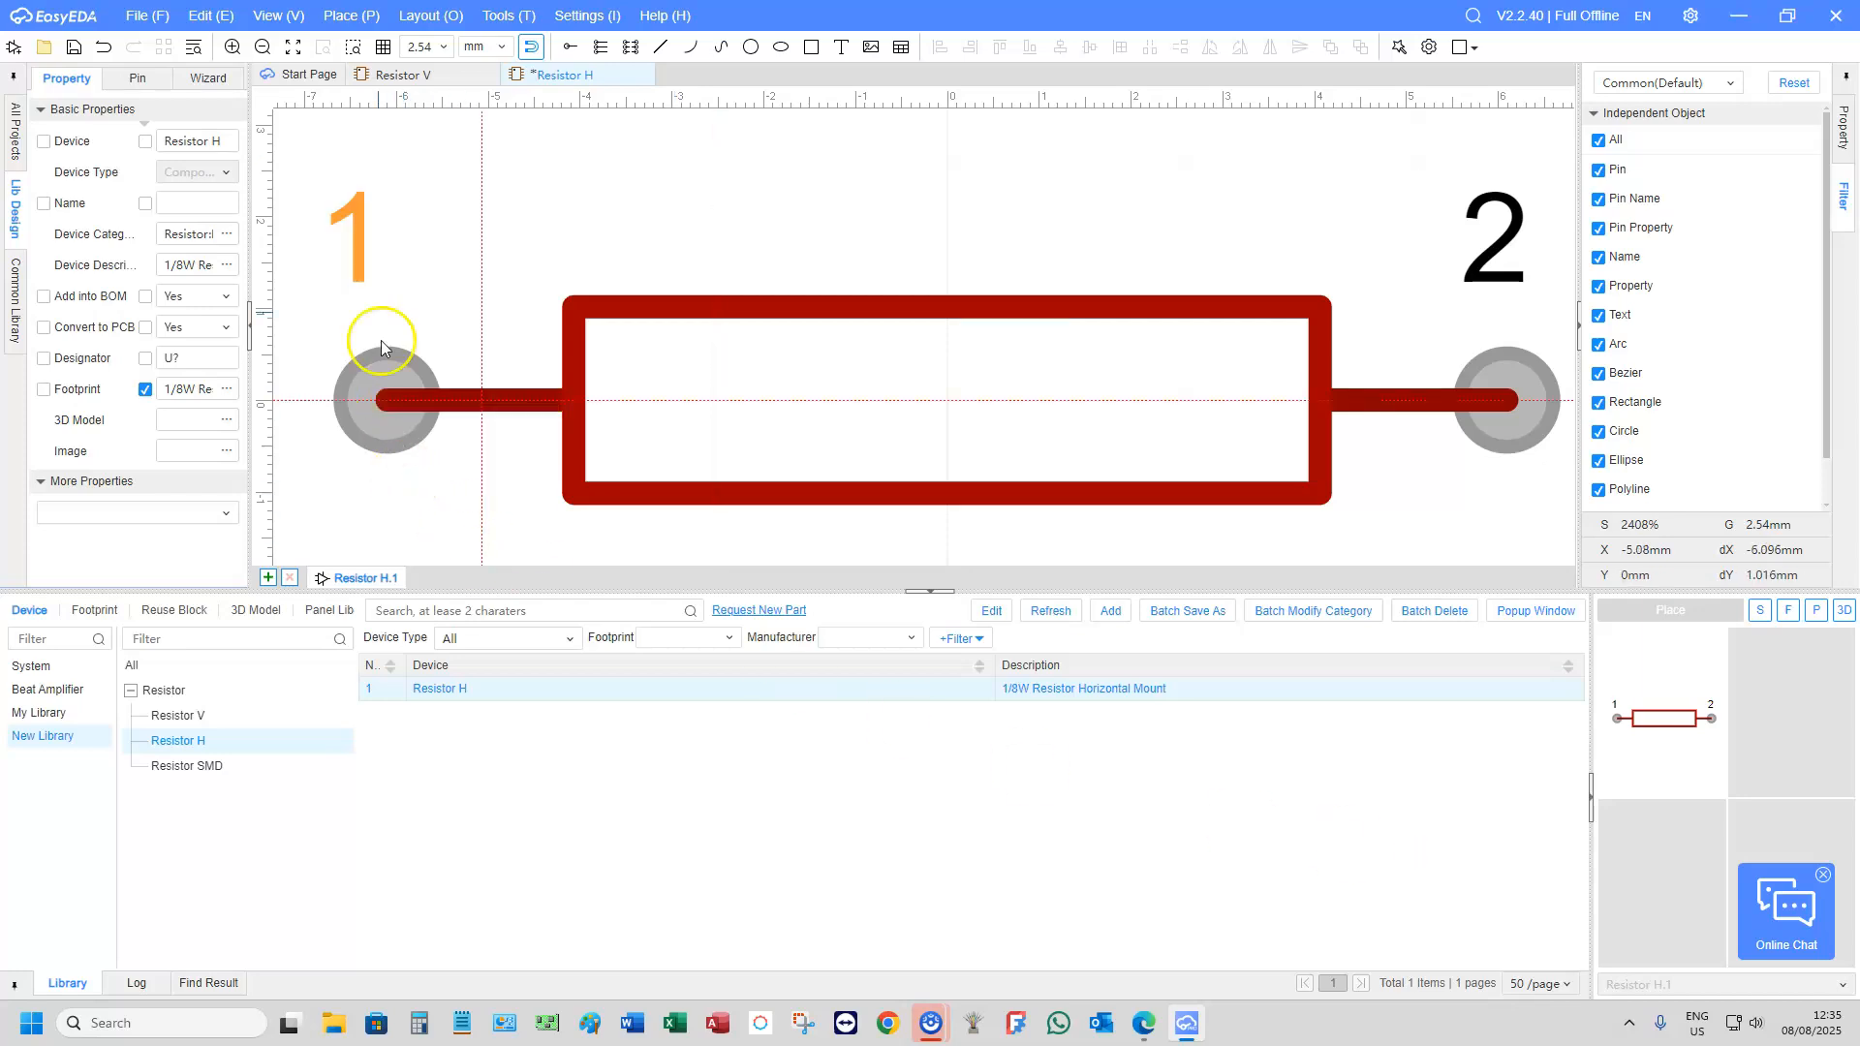
left_click(76, 47)
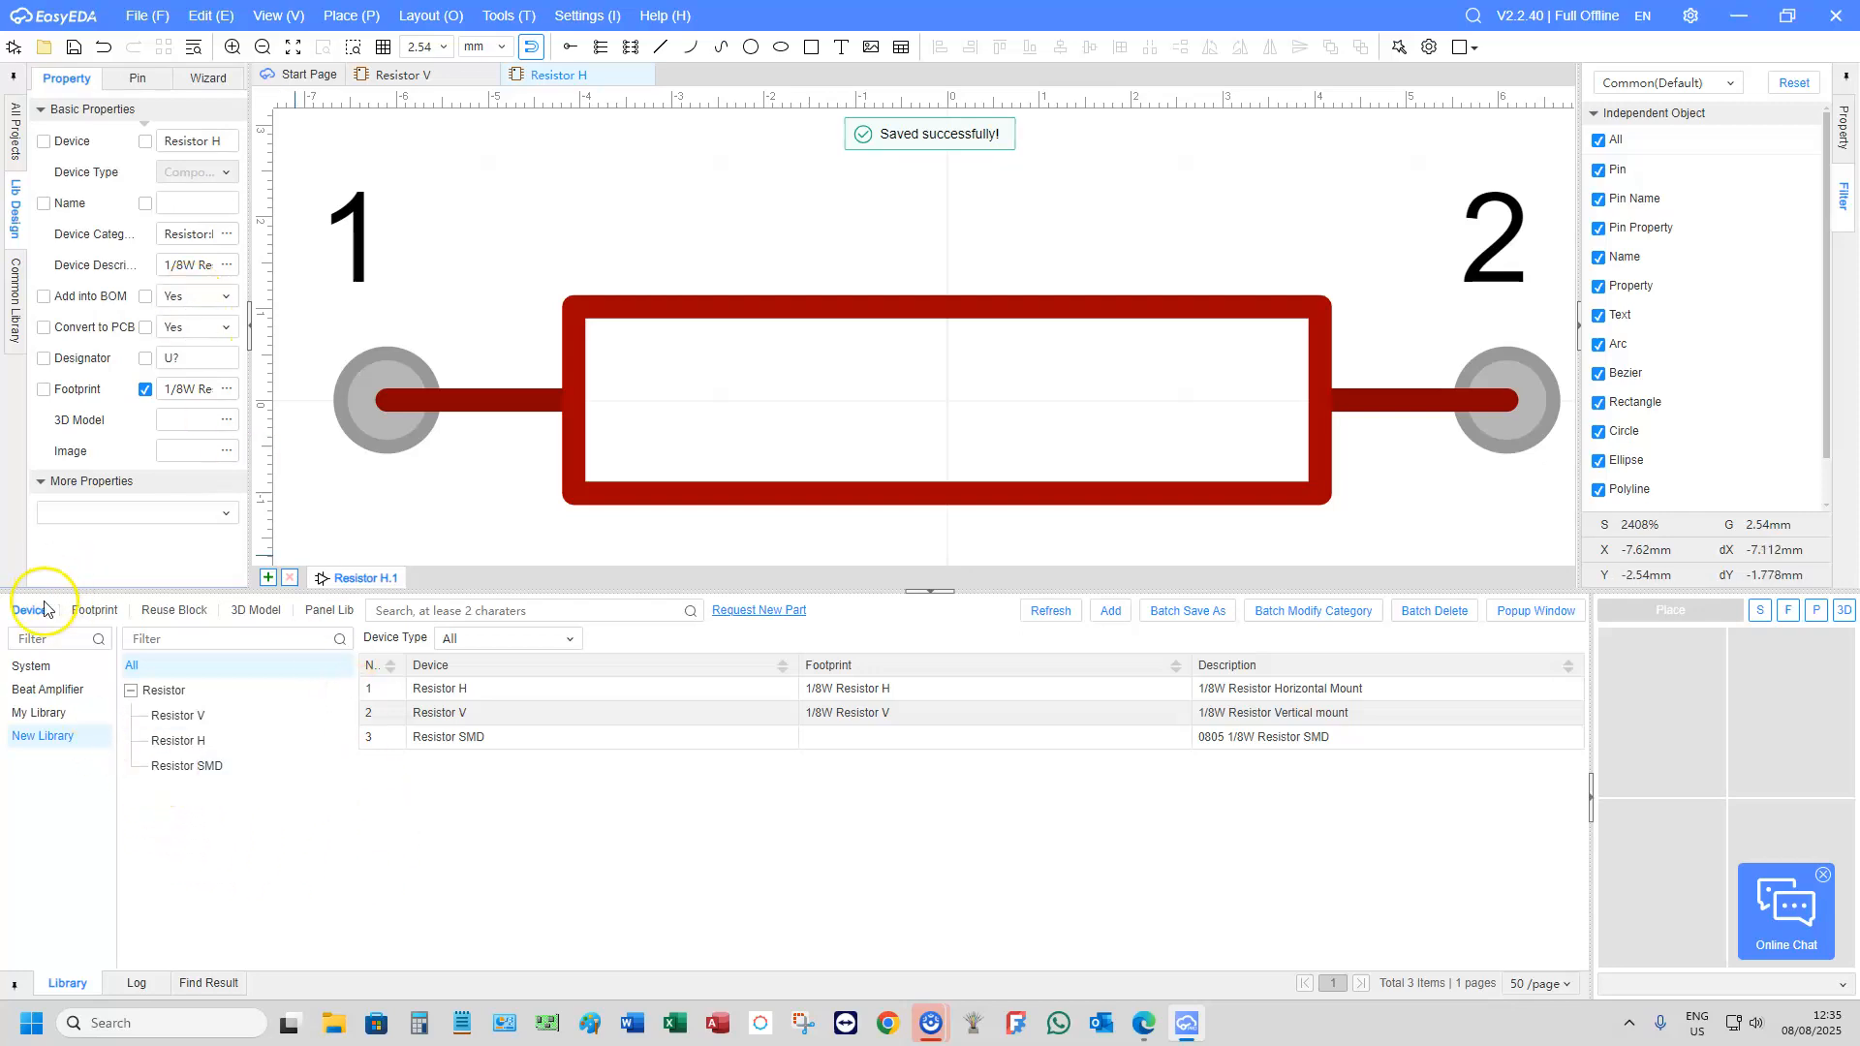
Open the Resistor SMD device from its category for editing and enable display of its Footprint value
left_click(182, 770)
left_click(483, 696)
left_click(482, 696)
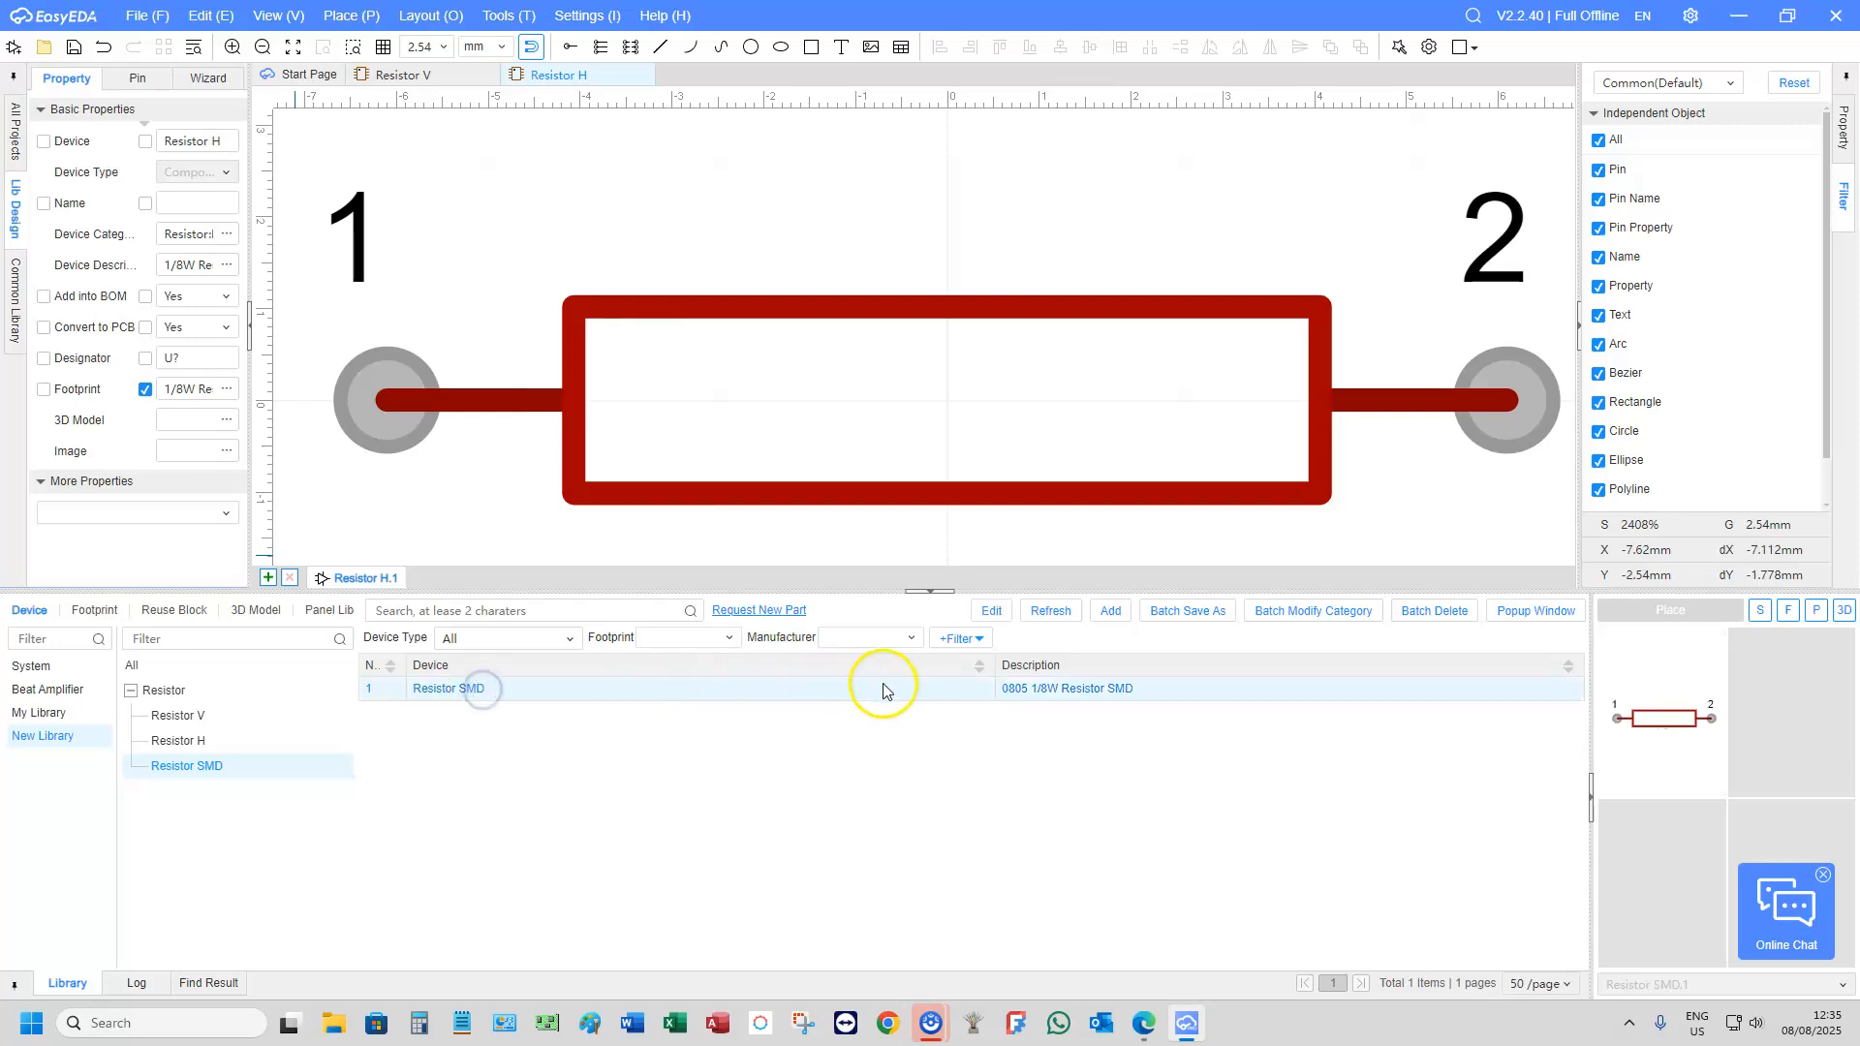
left_click(991, 611)
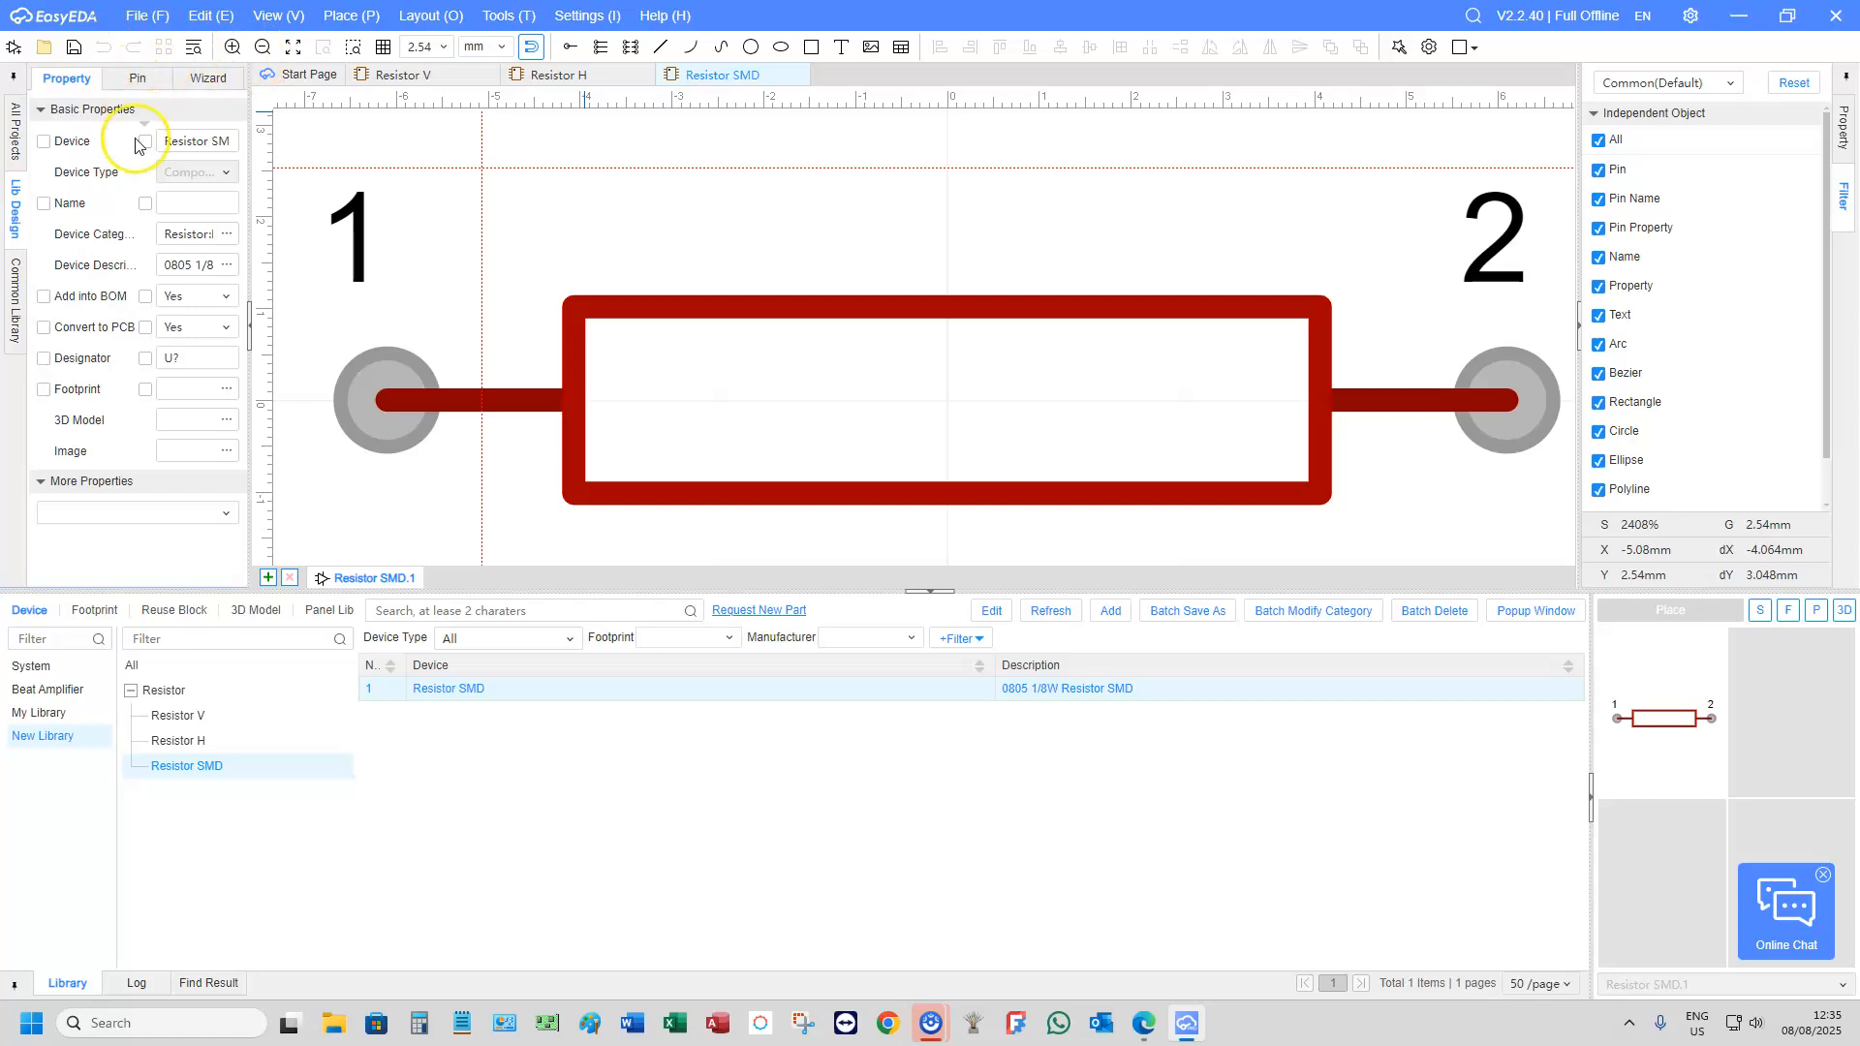
left_click(145, 389)
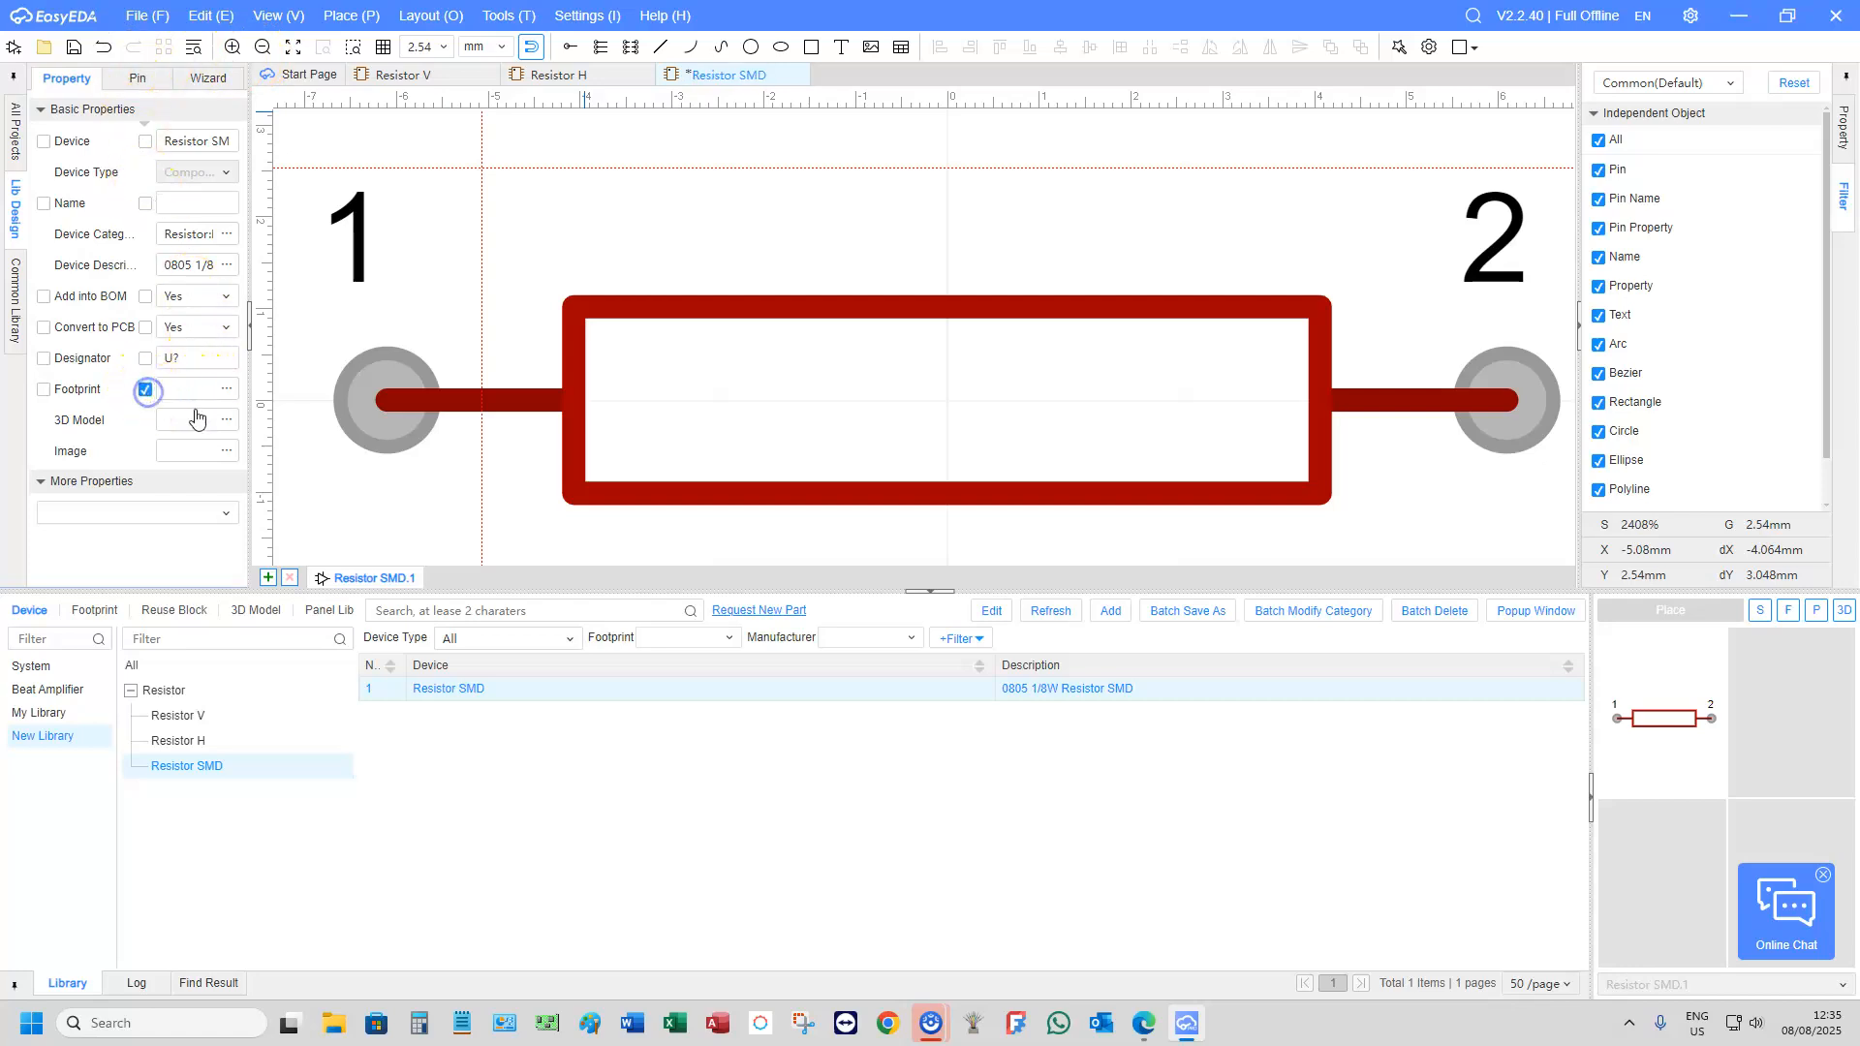
Assign the 1/8W Resistor SMD footprint from New Library to the Resistor SMD device and save it
left_click(226, 389)
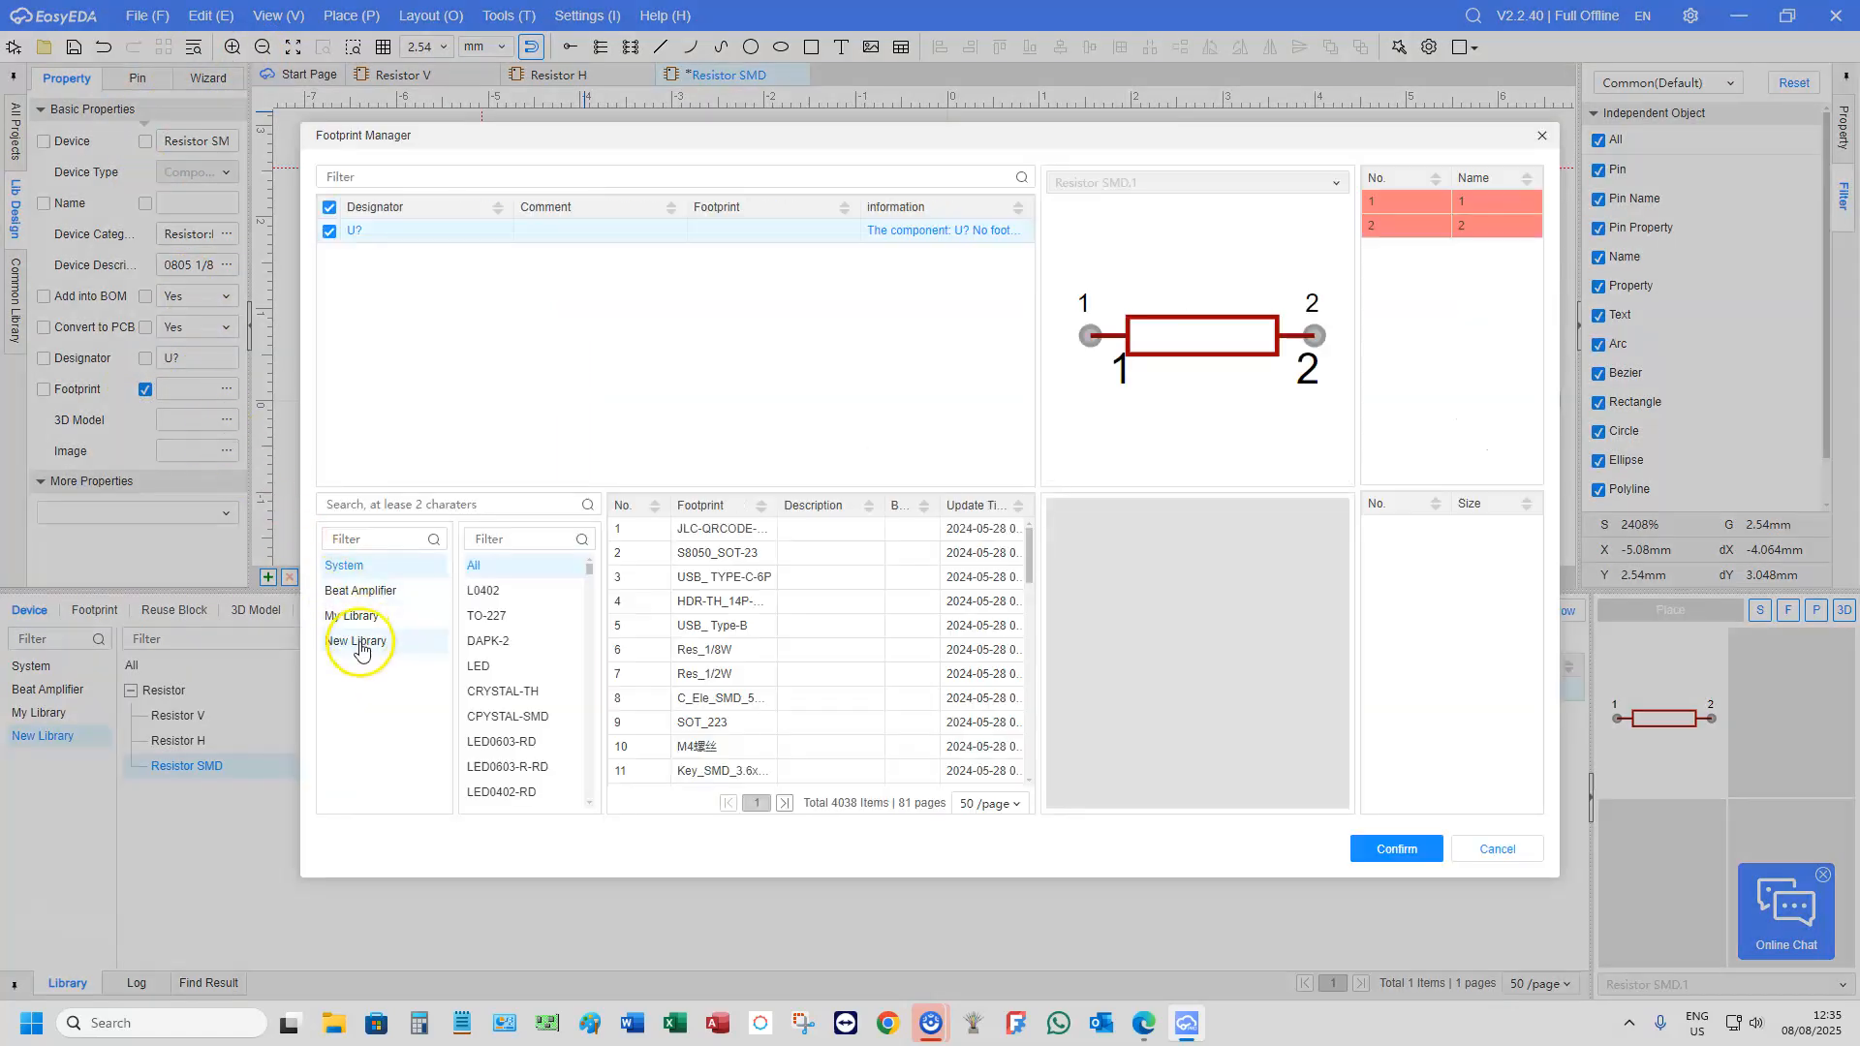
left_click(361, 641)
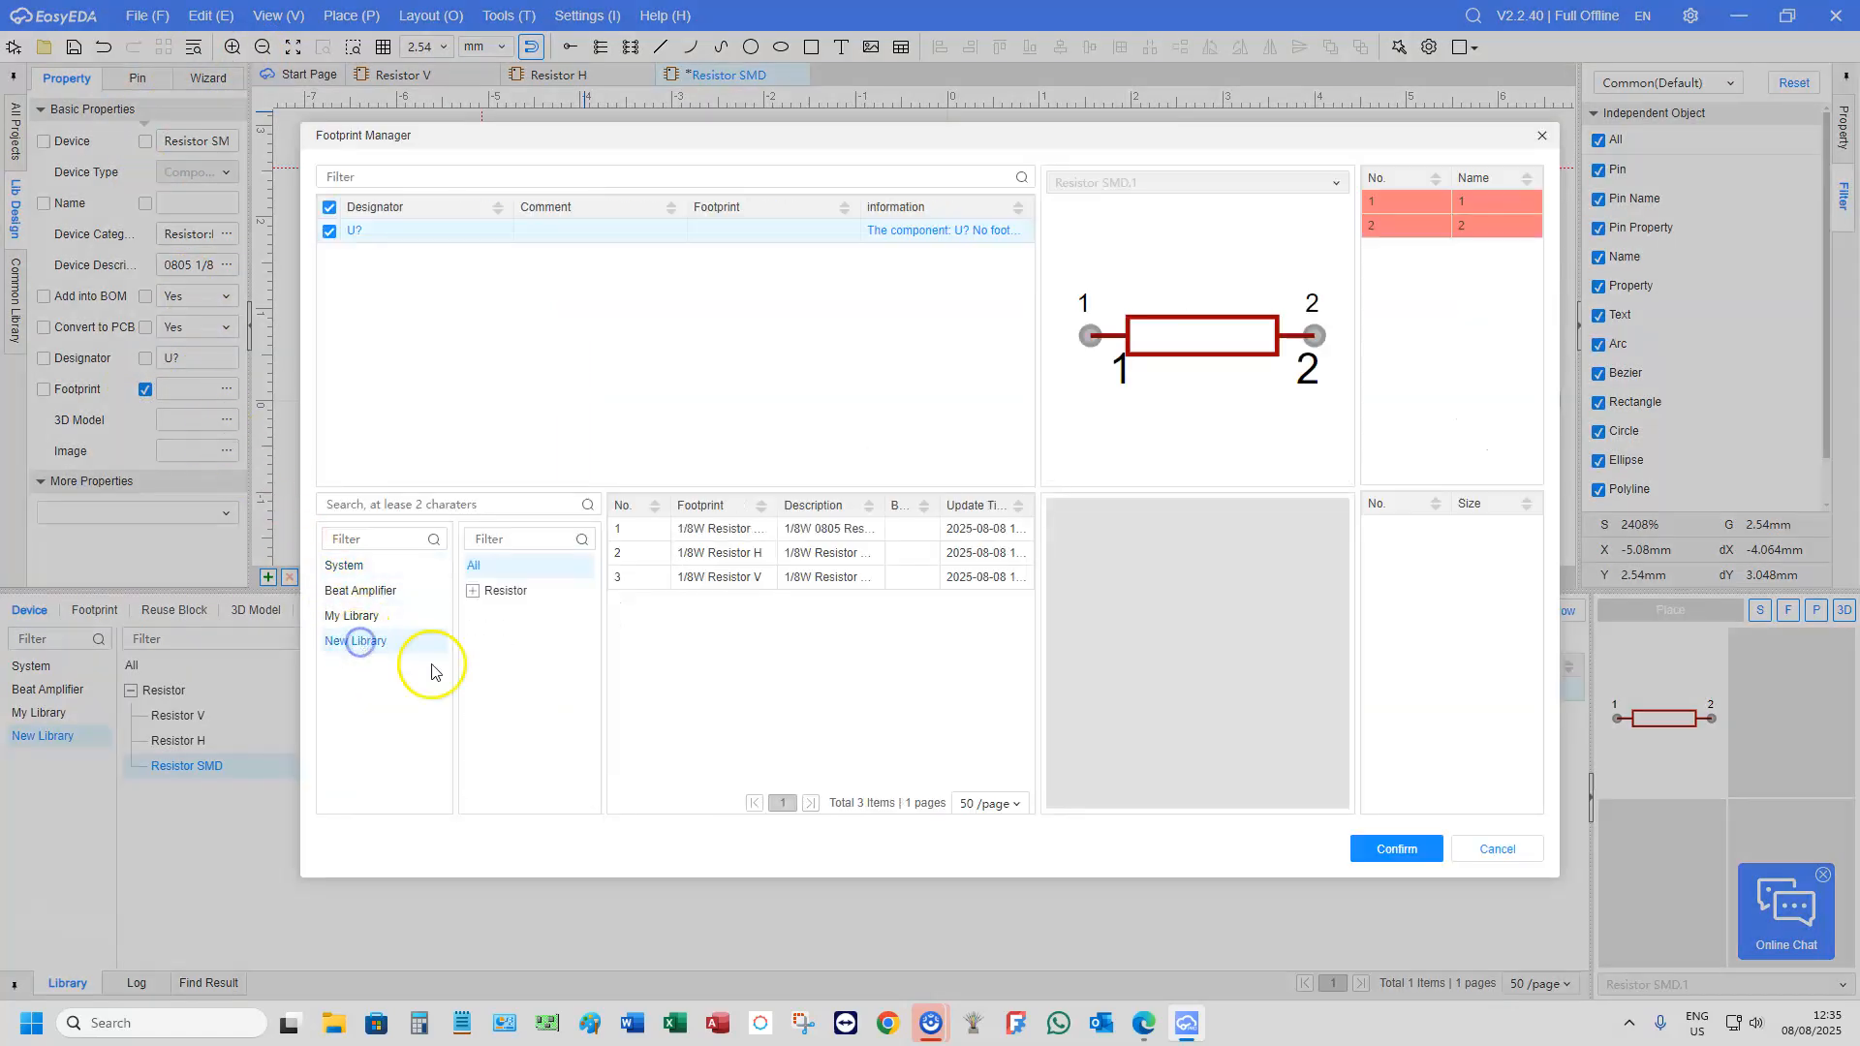
left_click(472, 592)
left_click(504, 667)
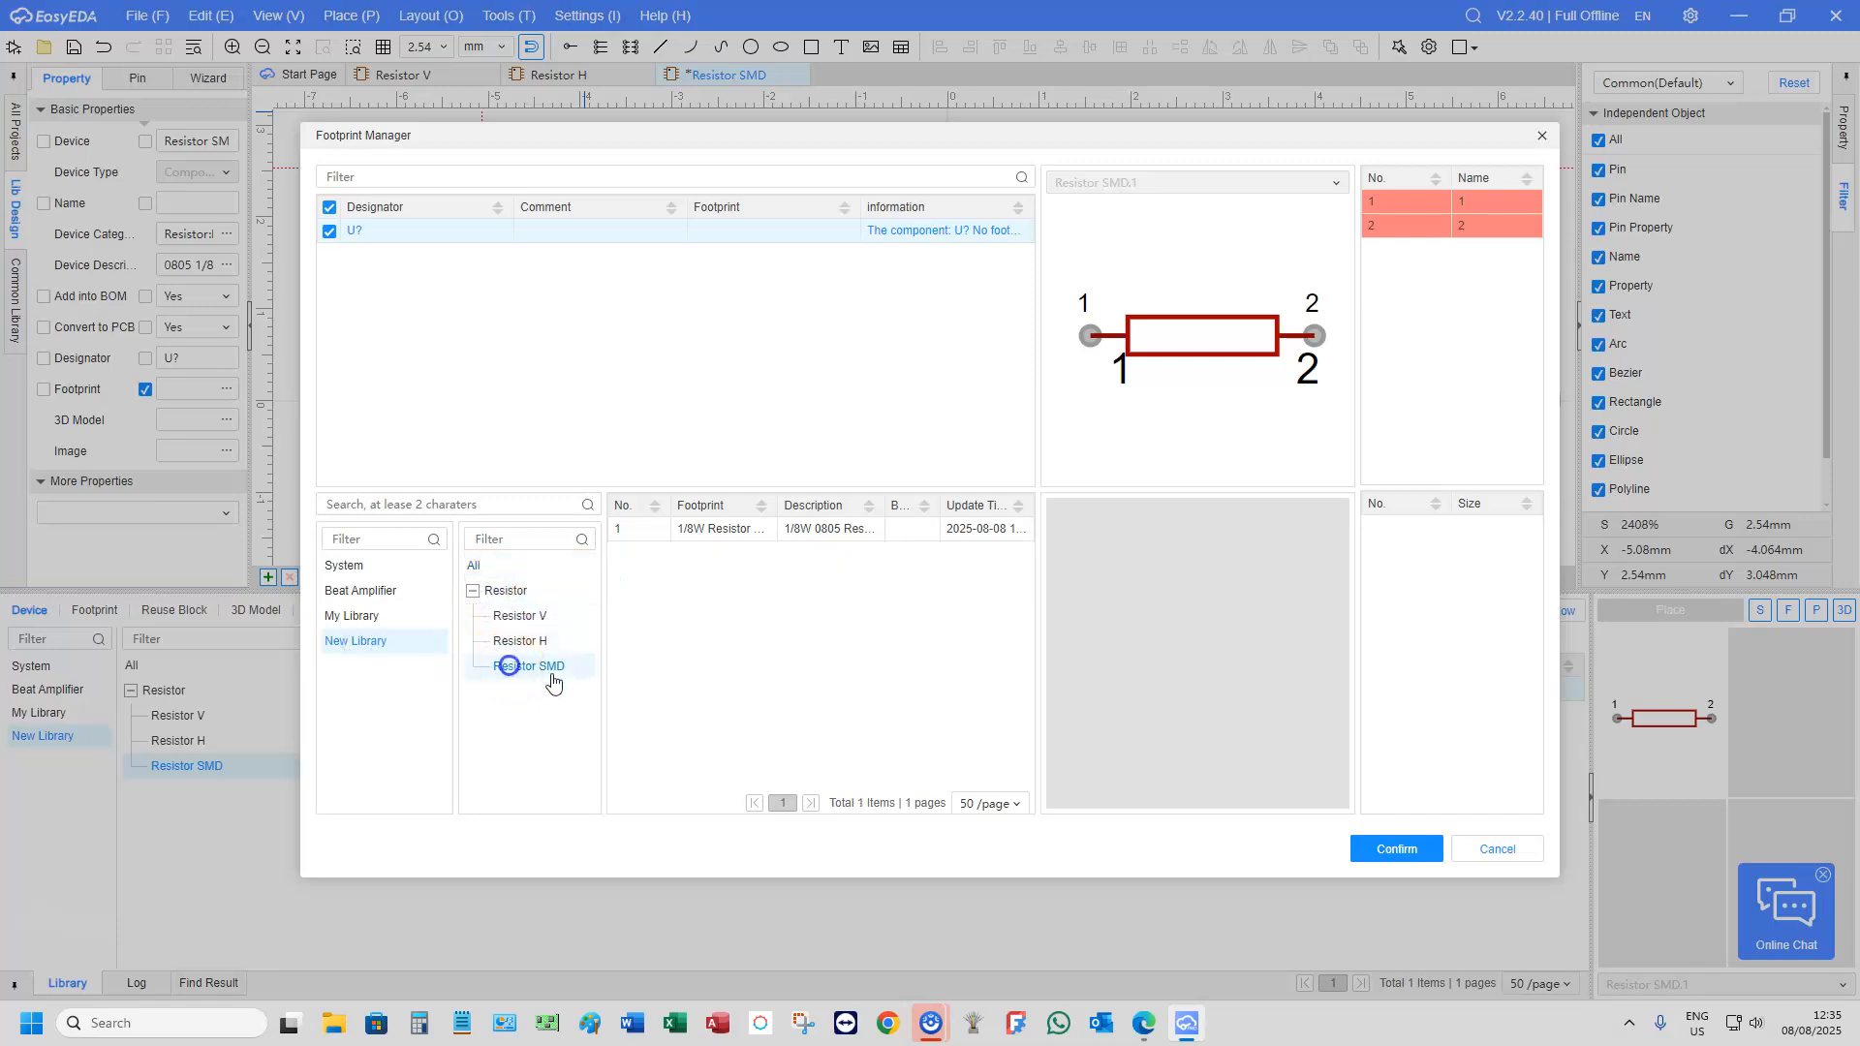
left_click(739, 531)
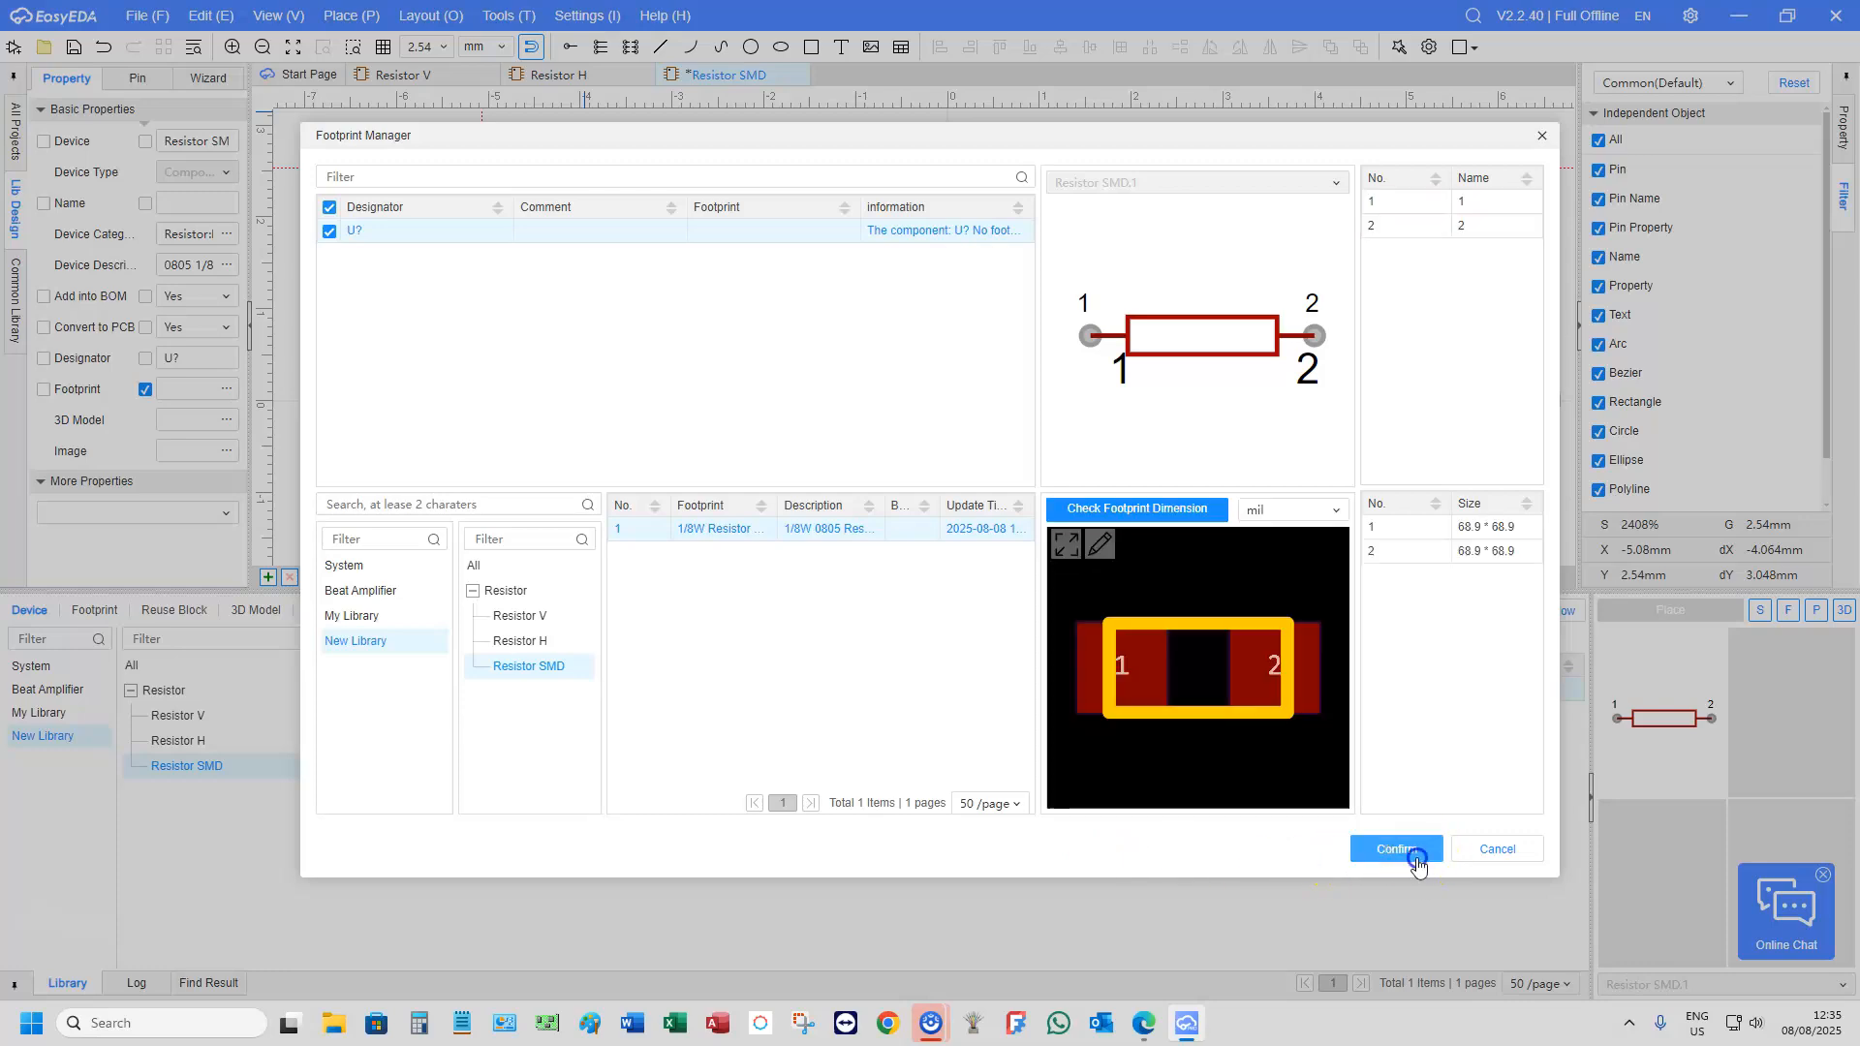
left_click(1415, 859)
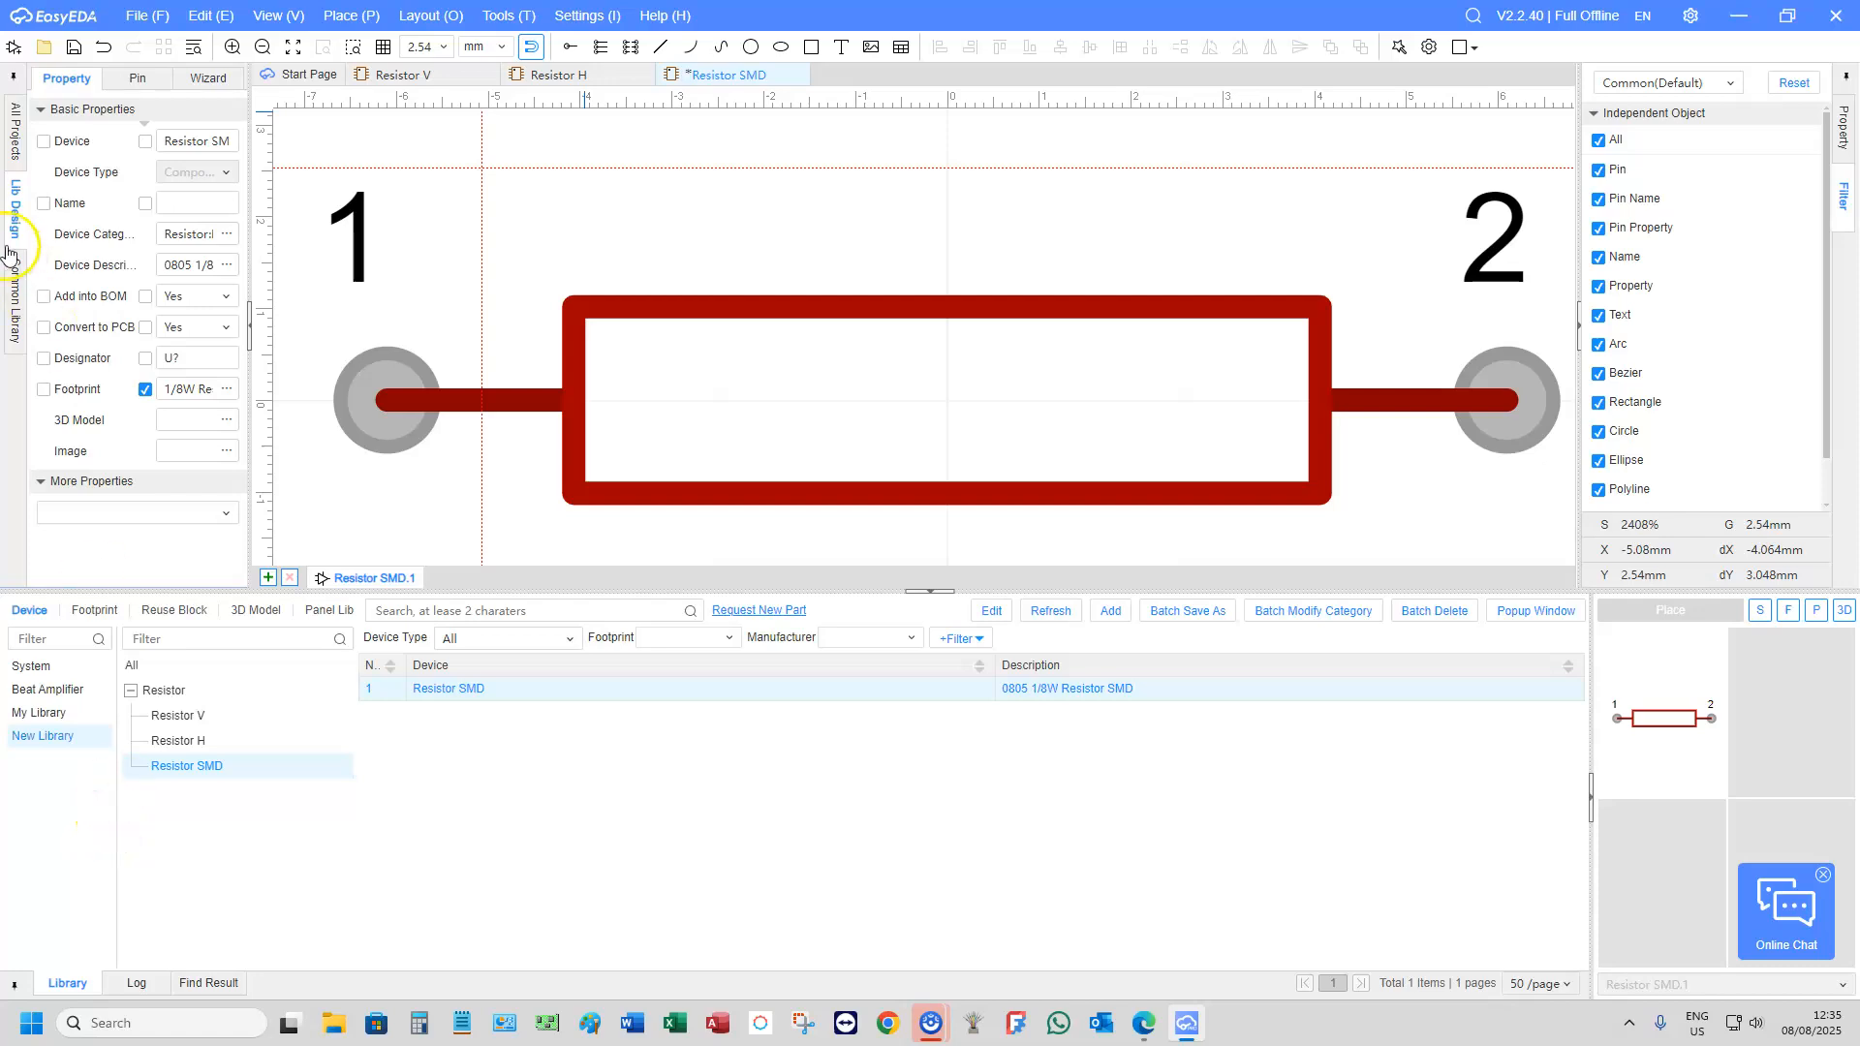
left_click(74, 48)
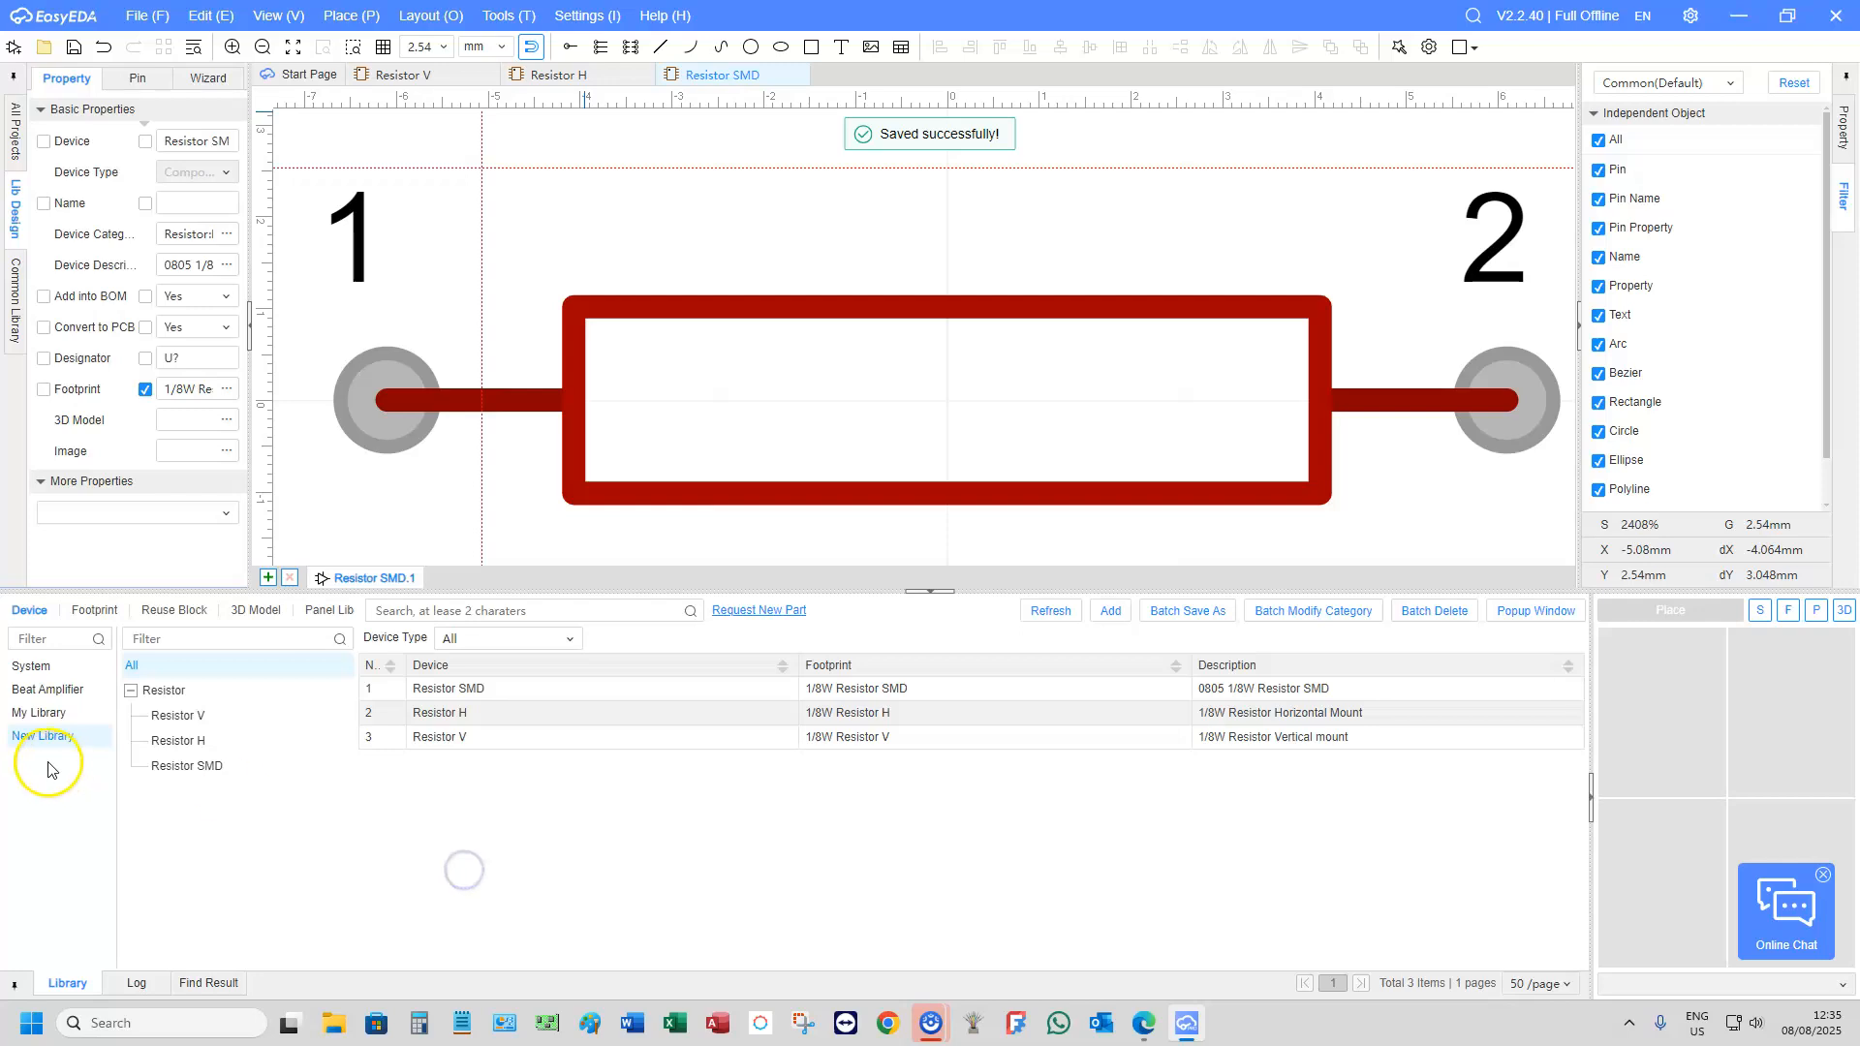
Check the symbol and footprint previews of the Resistor V, Resistor H and Resistor SMD devices in New Library
left_click(169, 718)
left_click(487, 690)
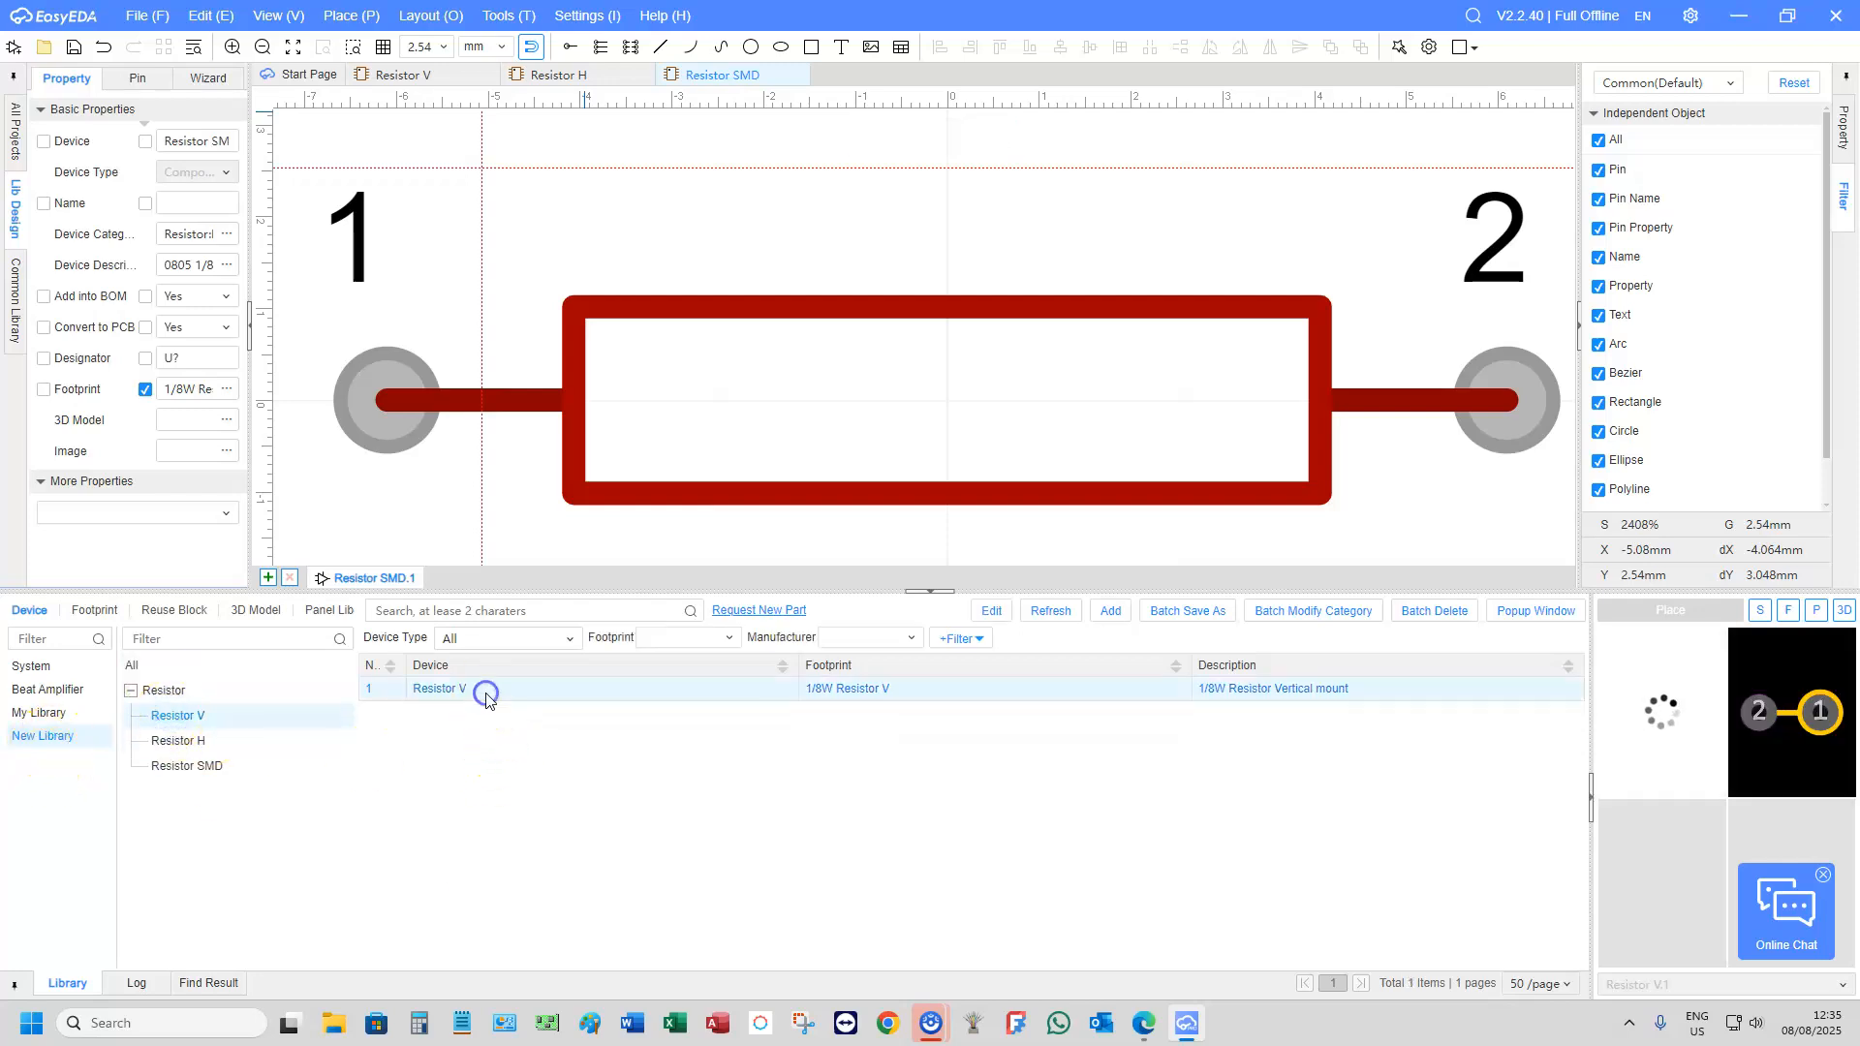
left_click(200, 745)
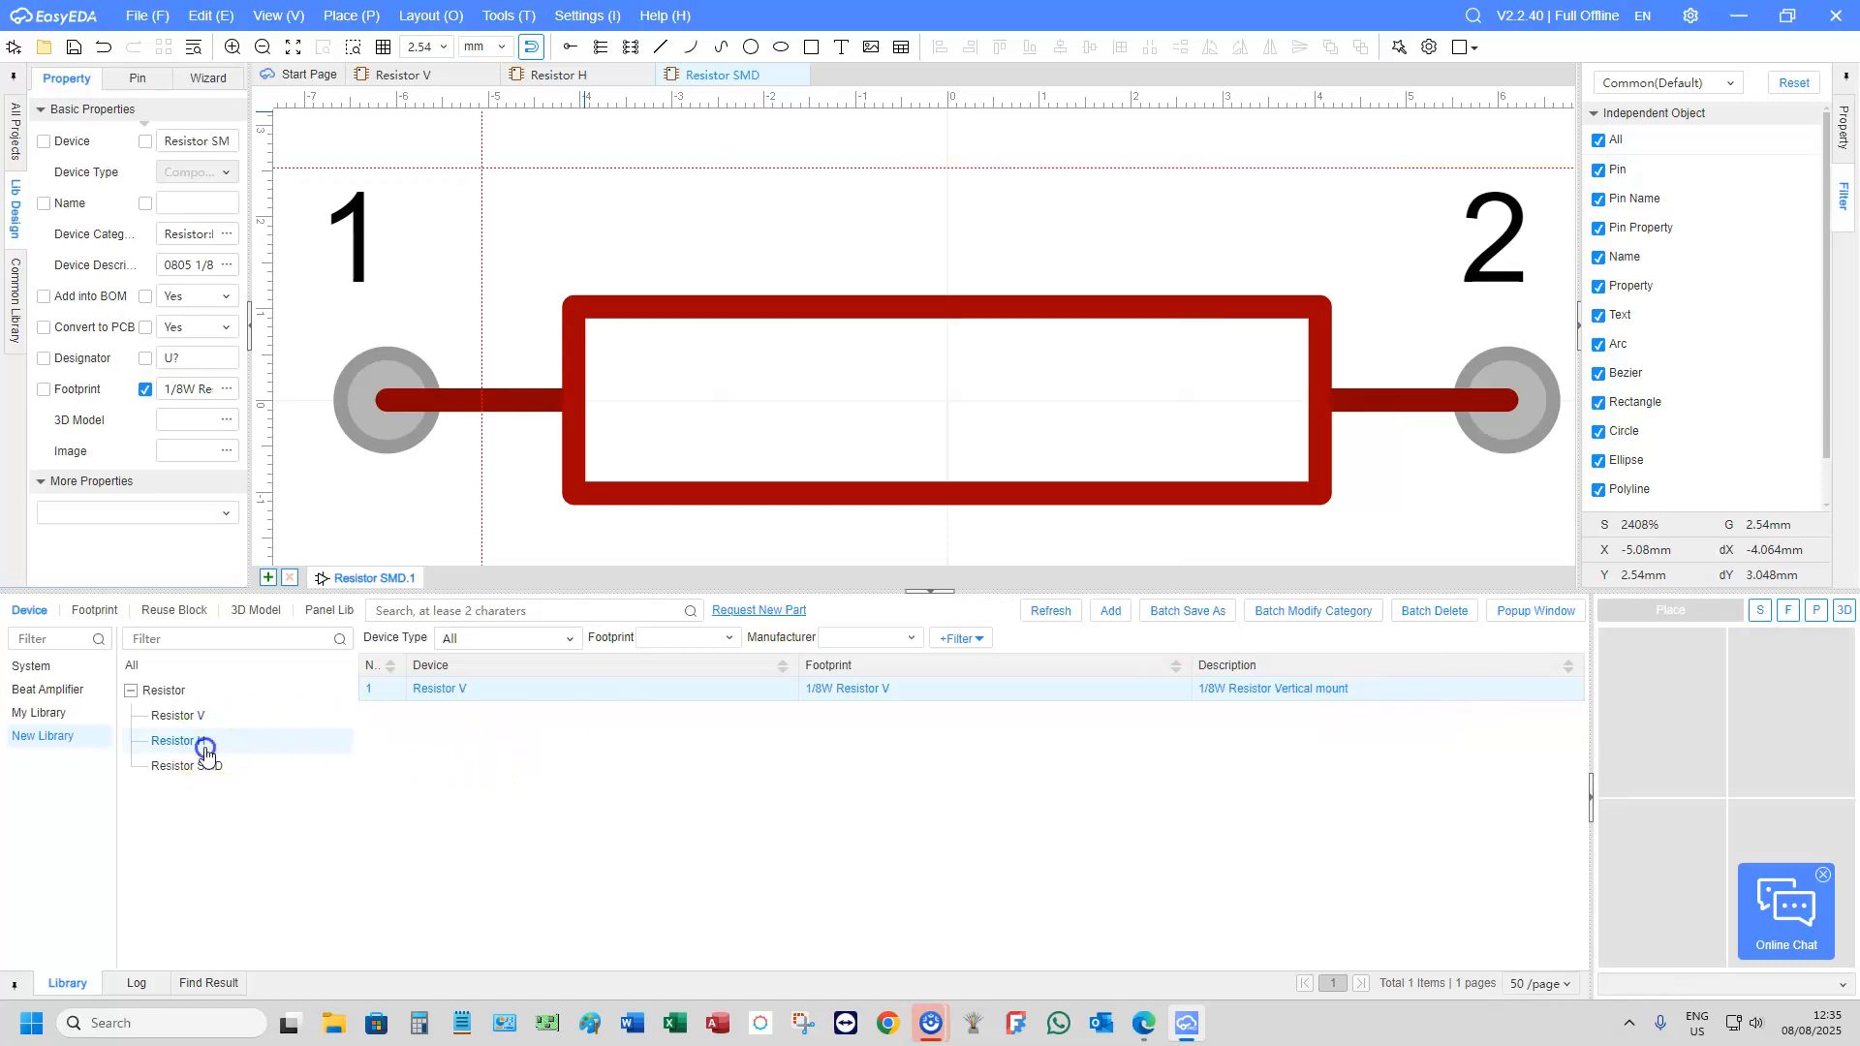
left_click(499, 699)
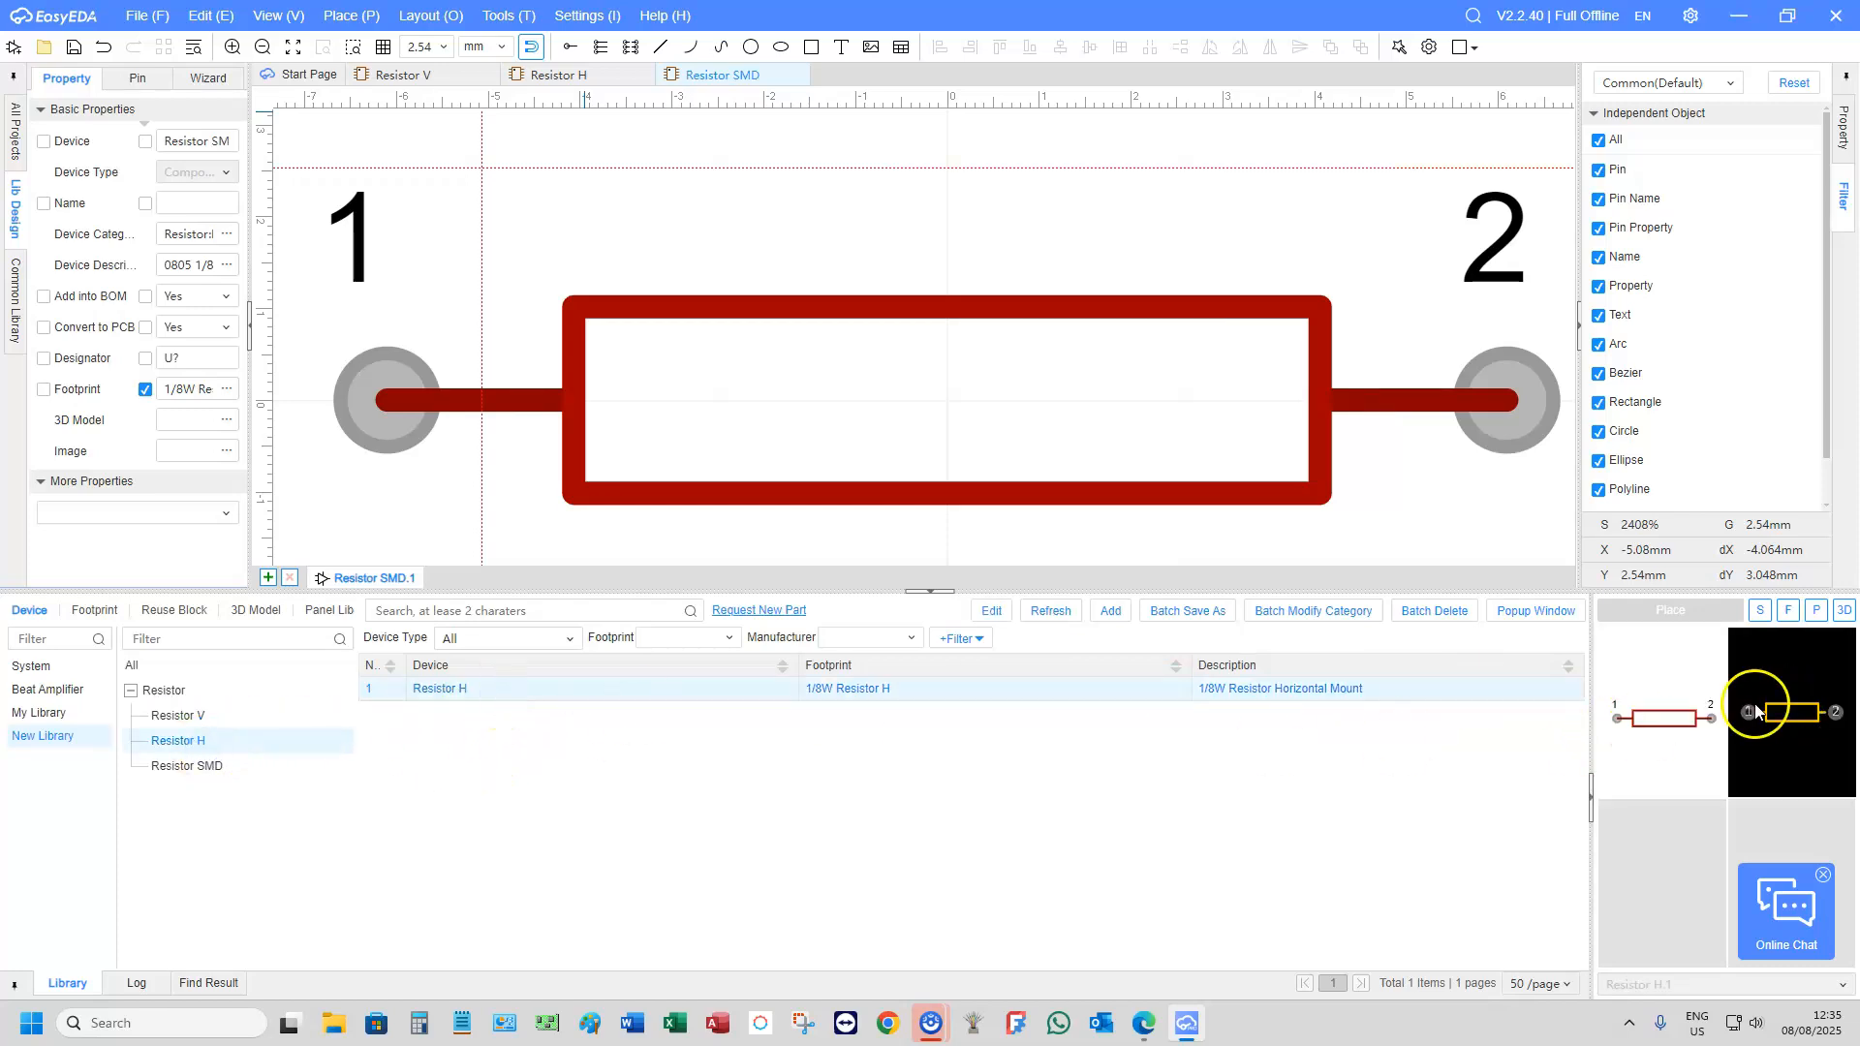
left_click(242, 768)
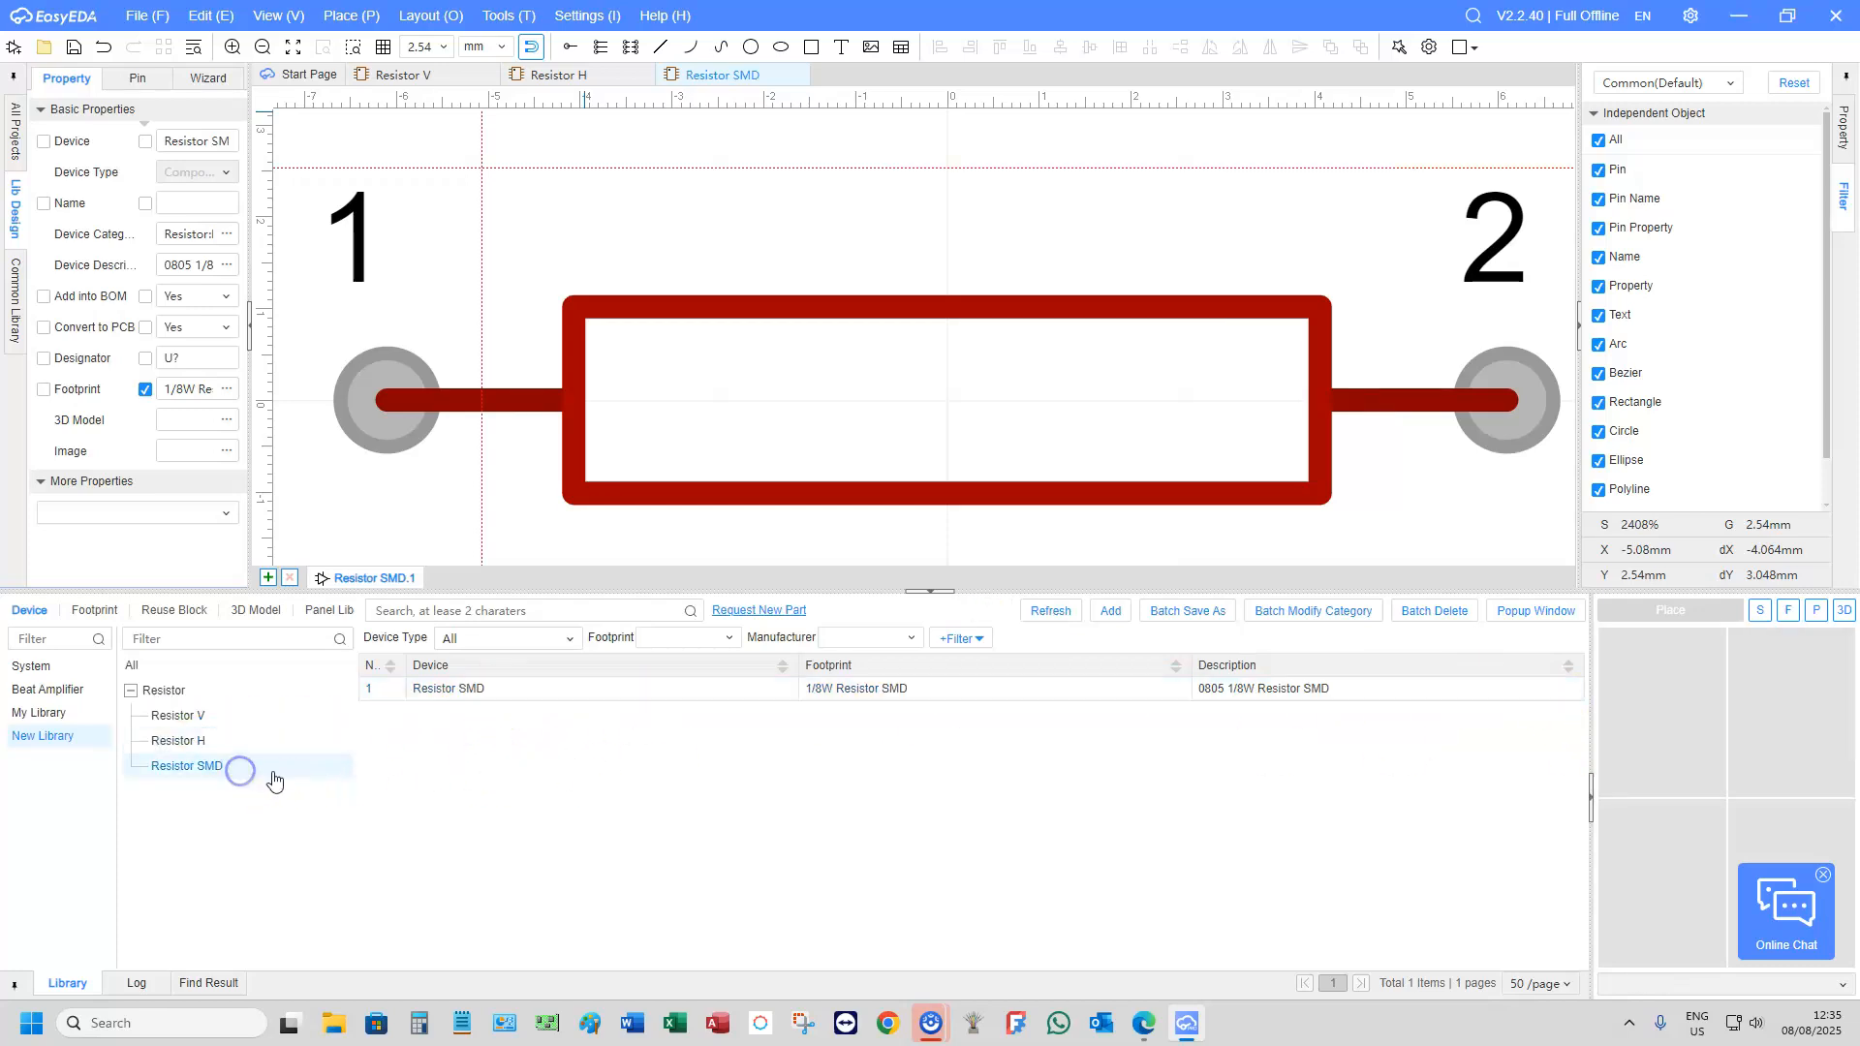
left_click(604, 692)
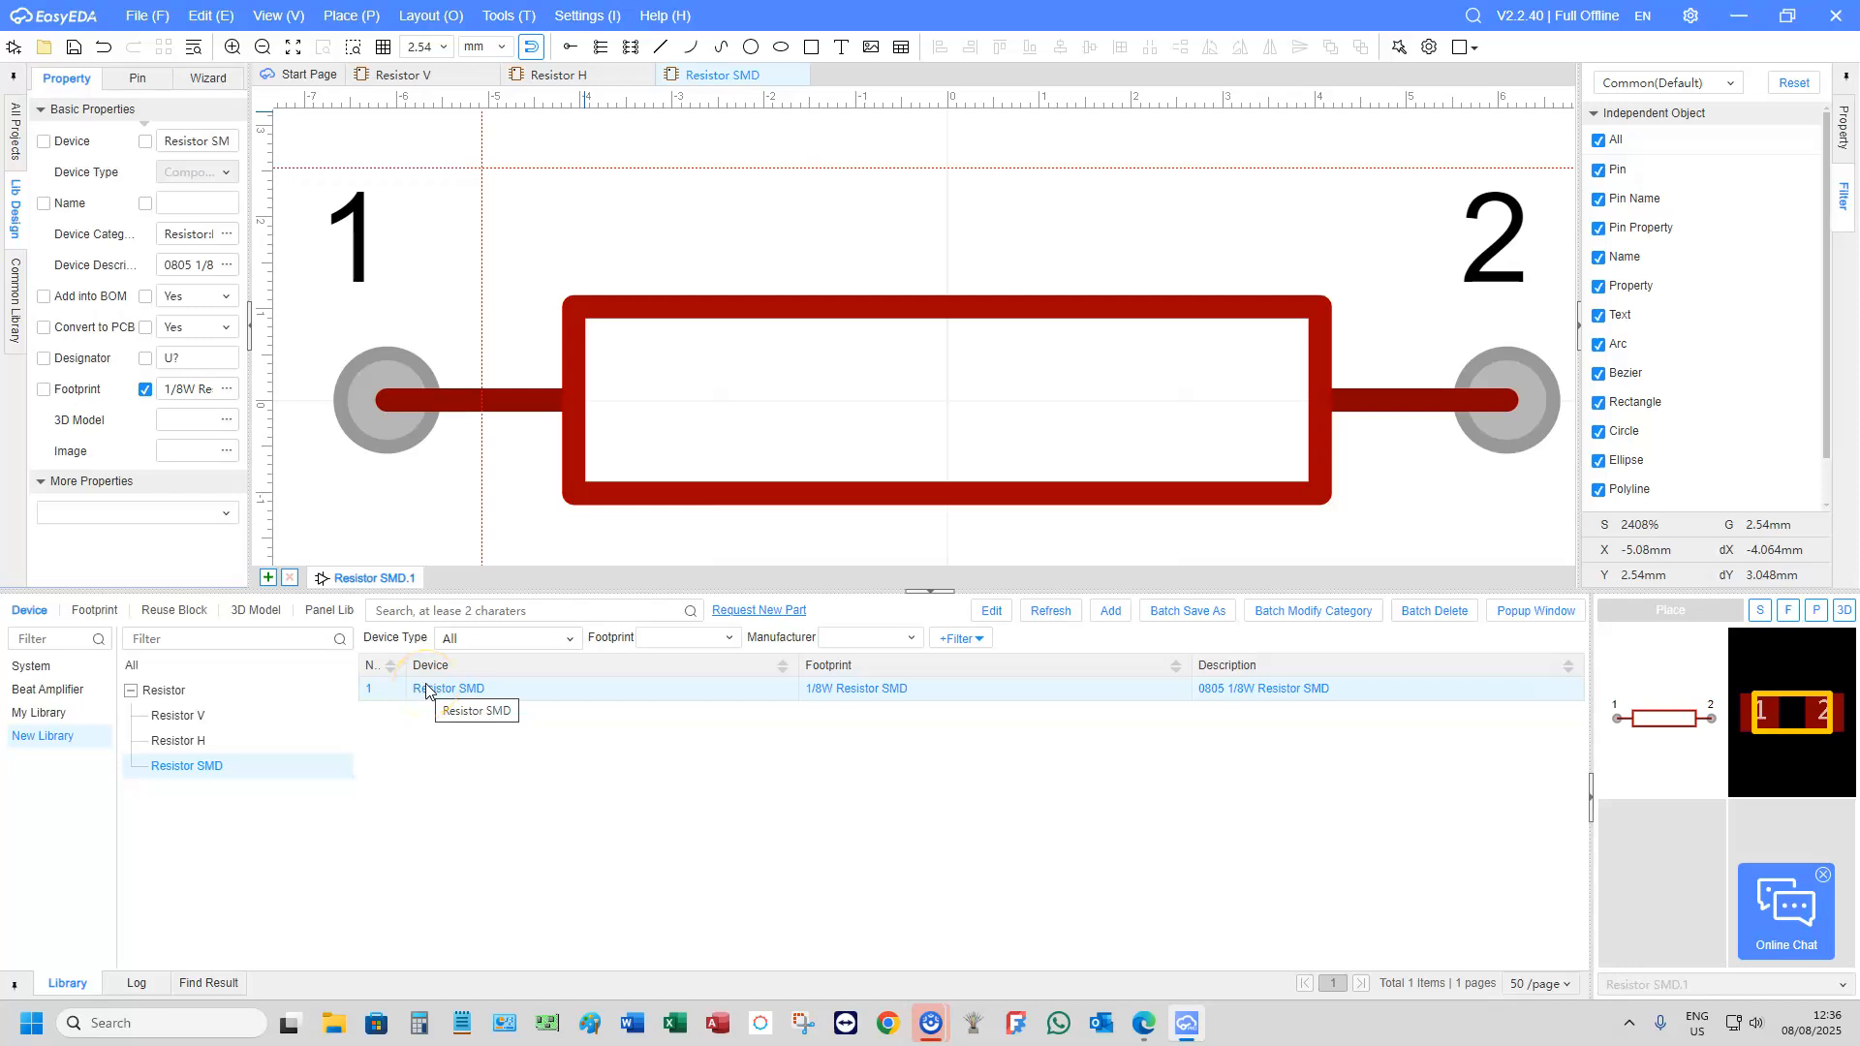
Hide the Footprint value text shown below the Resistor SMD symbol
scroll(952, 400, "down", 10)
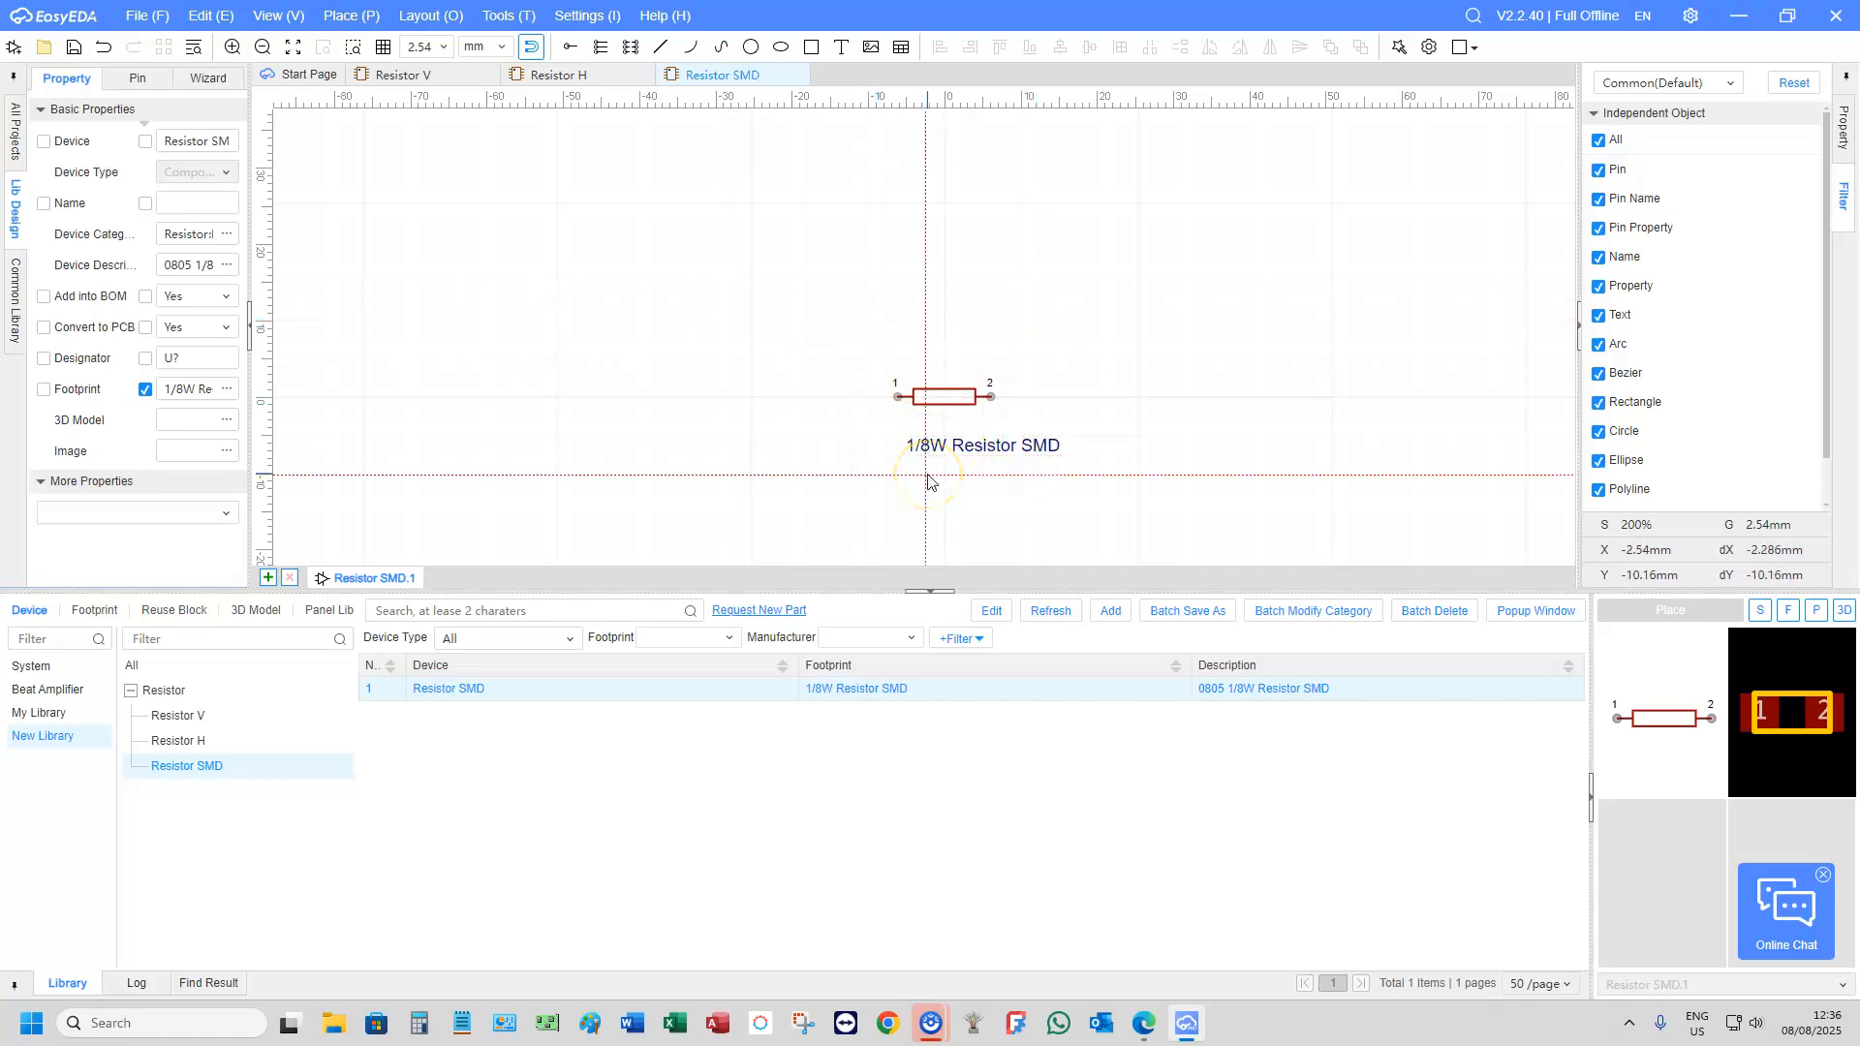
scroll(918, 405, "down", 2)
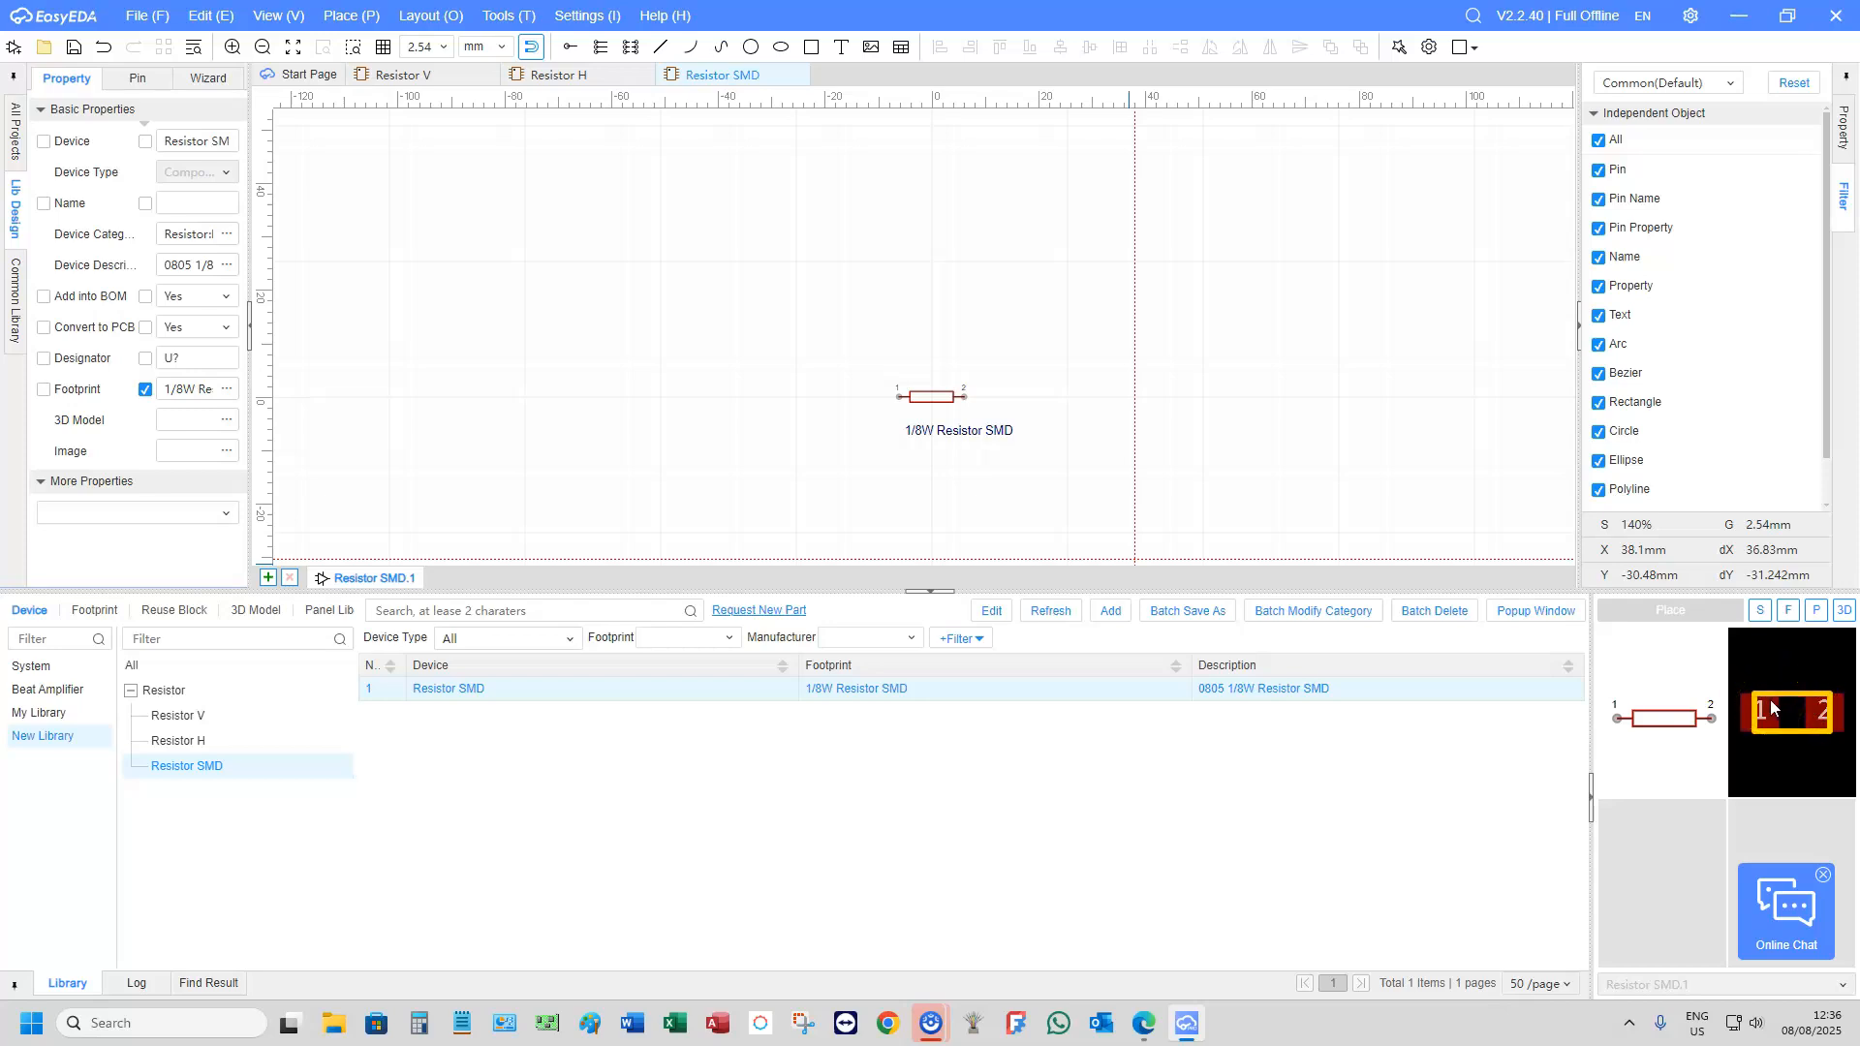
left_click(951, 431)
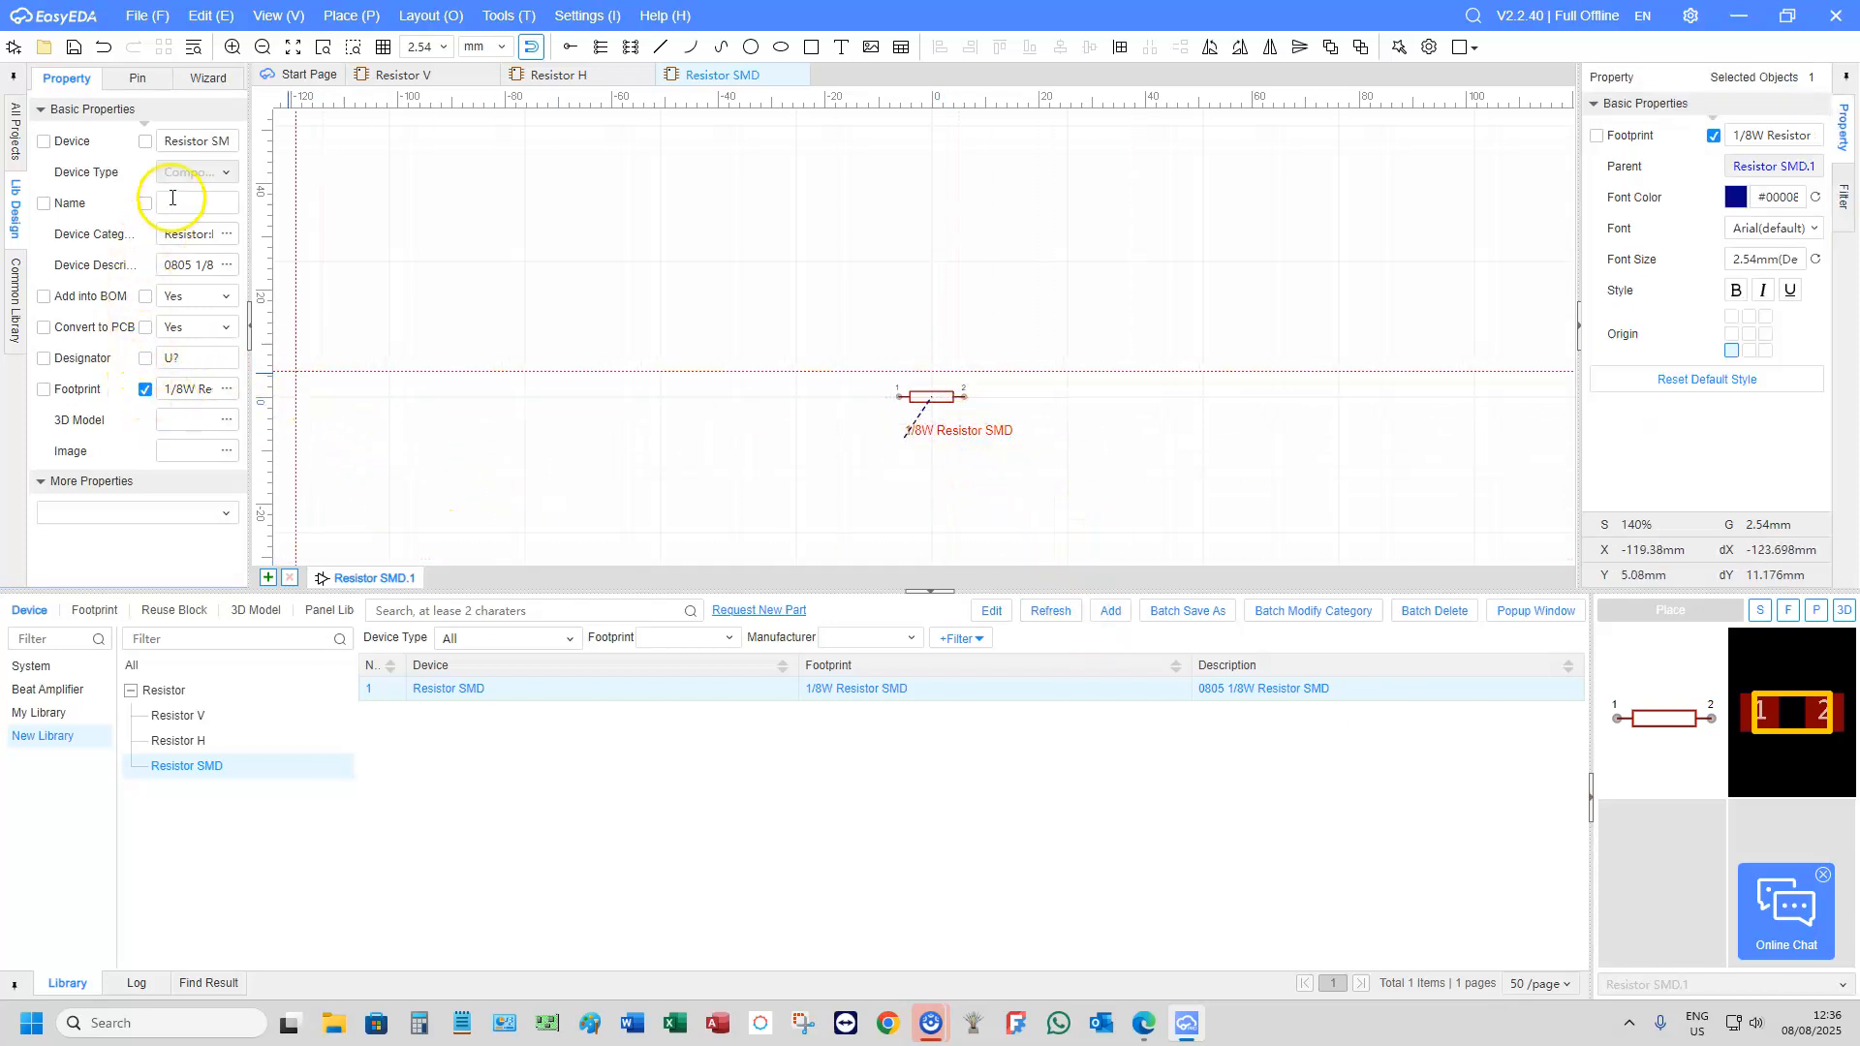
left_click(41, 390)
left_click(145, 388)
left_click(43, 390)
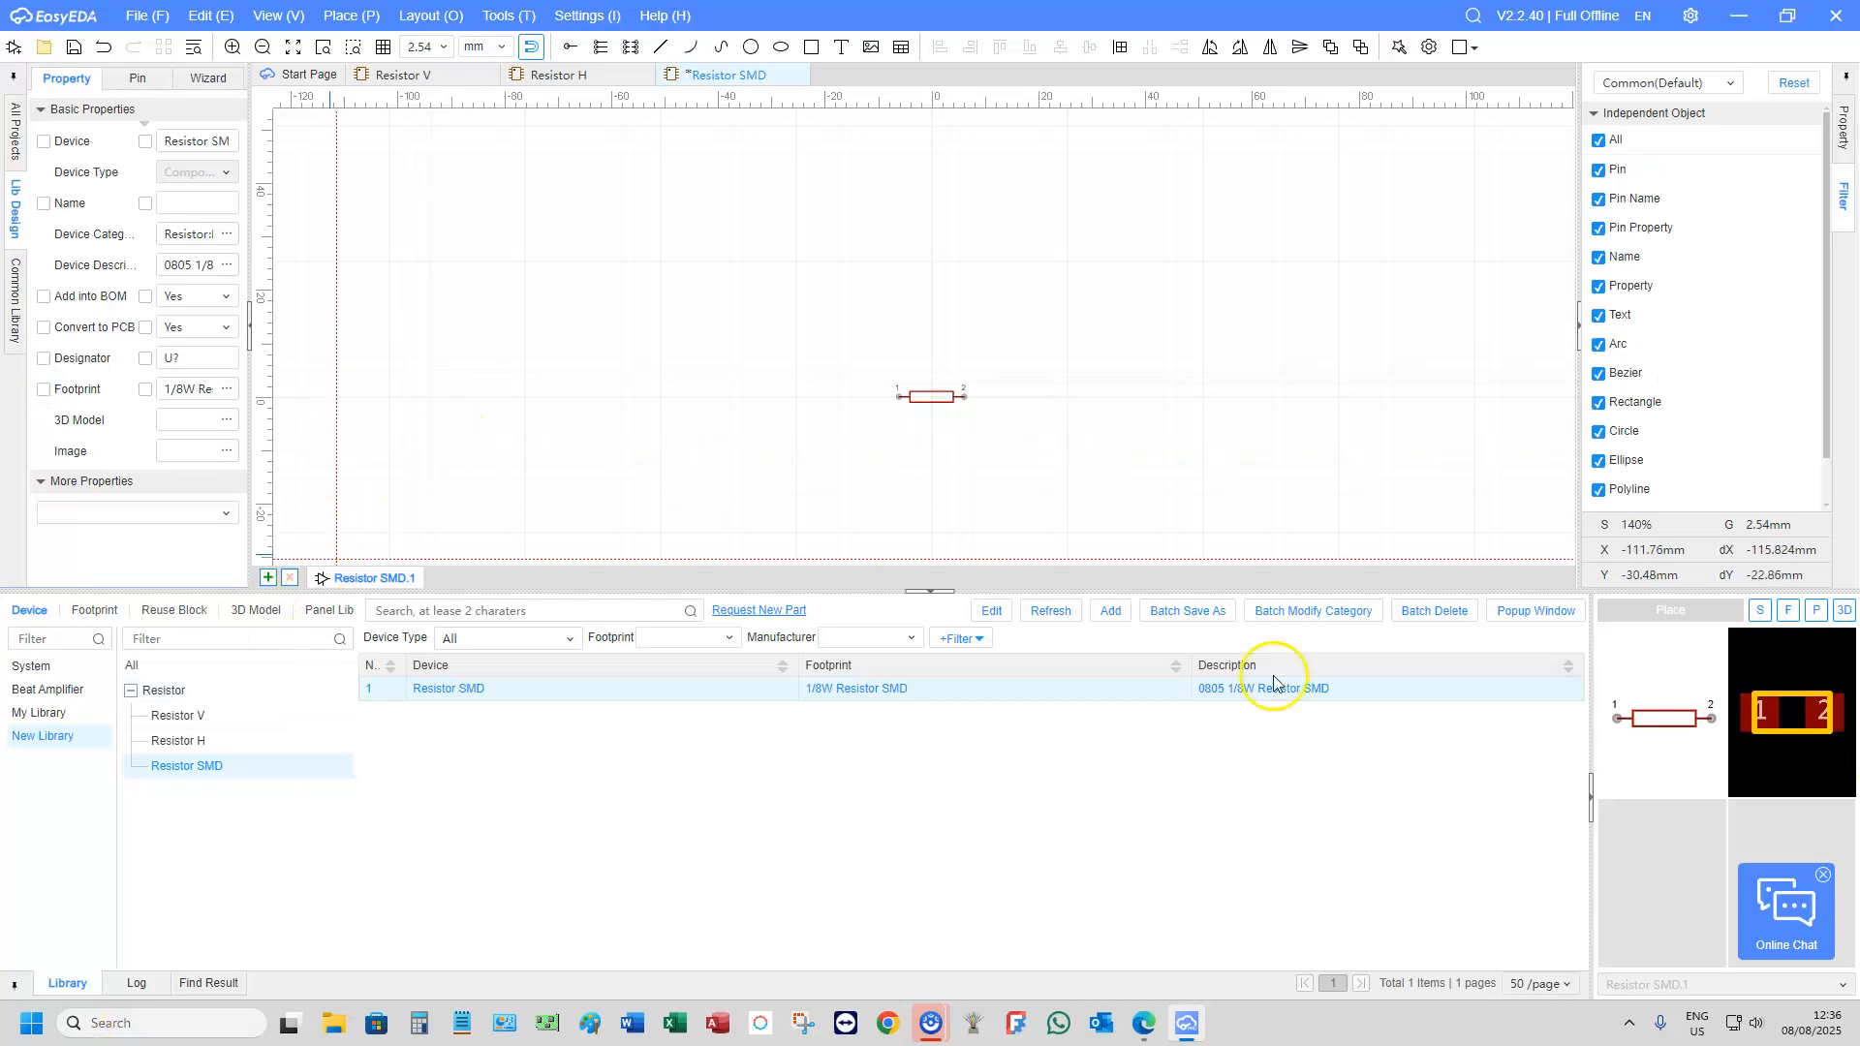
Open the Resistor H device for editing and hide the Footprint value text below its symbol
left_click(211, 742)
left_click(440, 694)
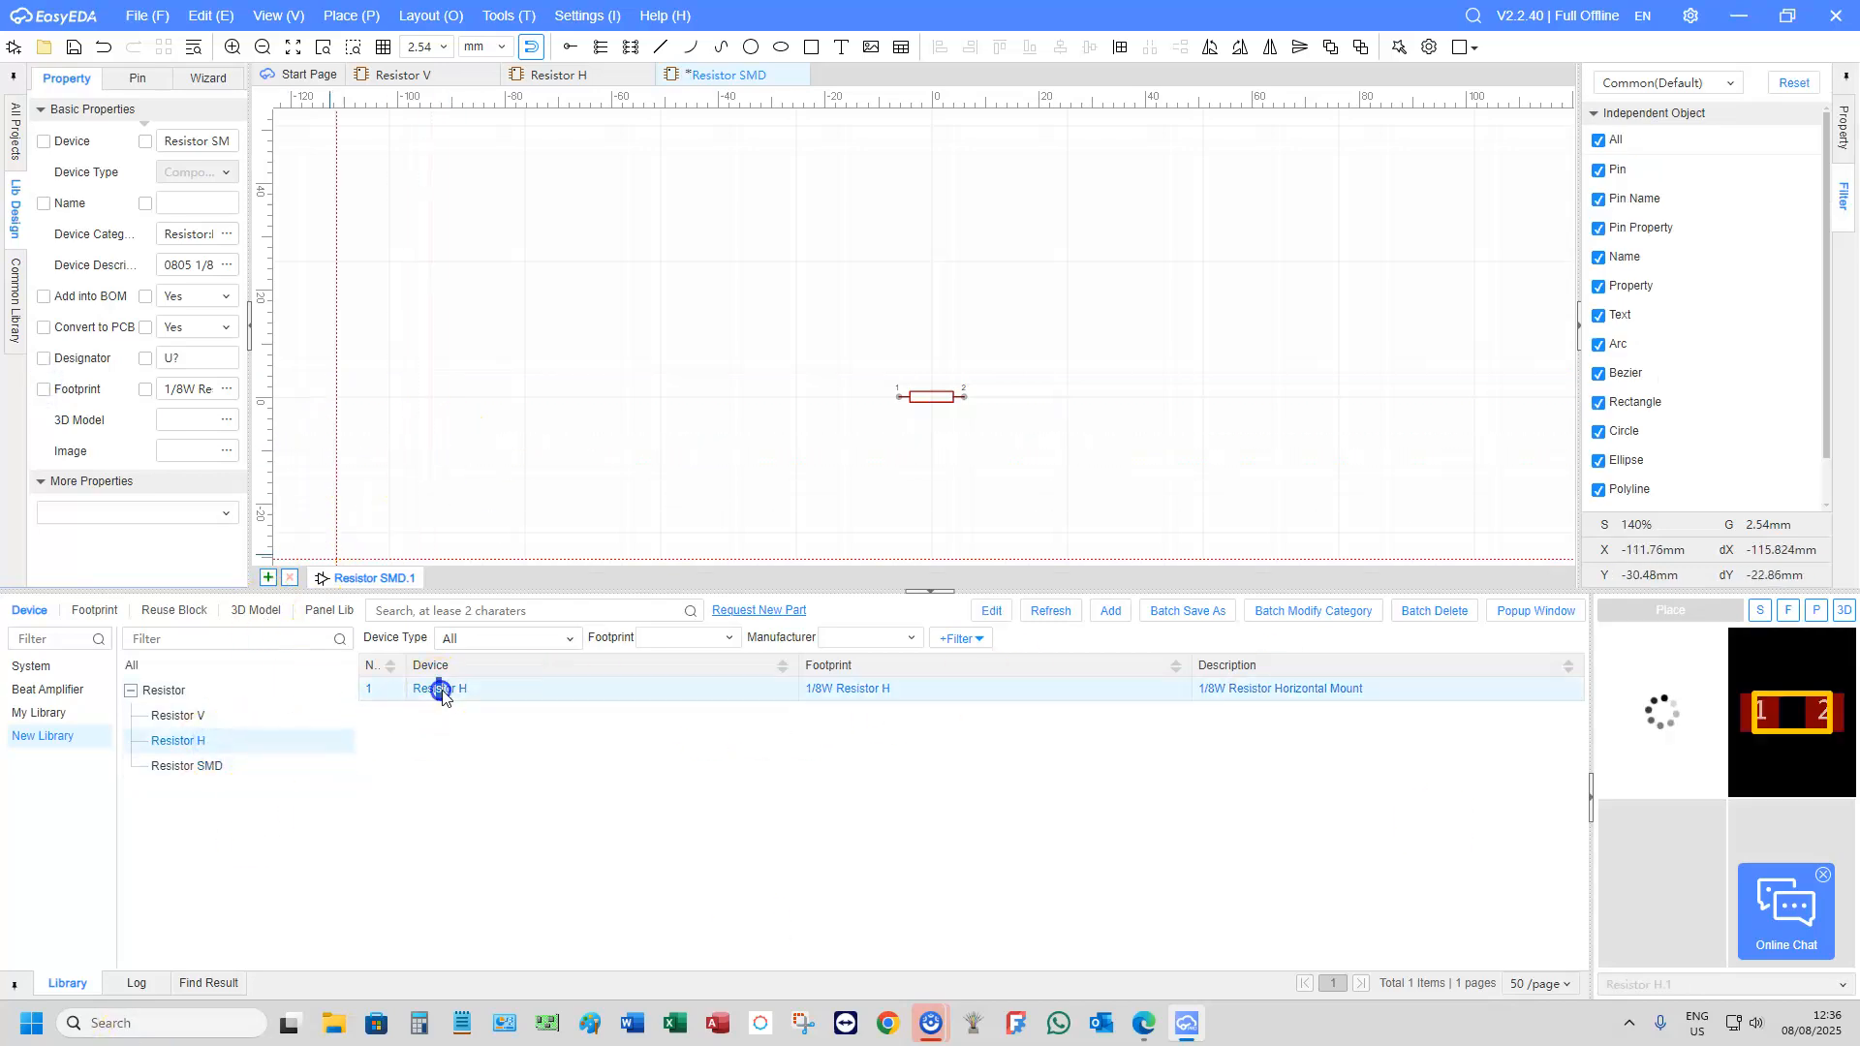
left_click(993, 612)
scroll(1008, 353, "down", 8)
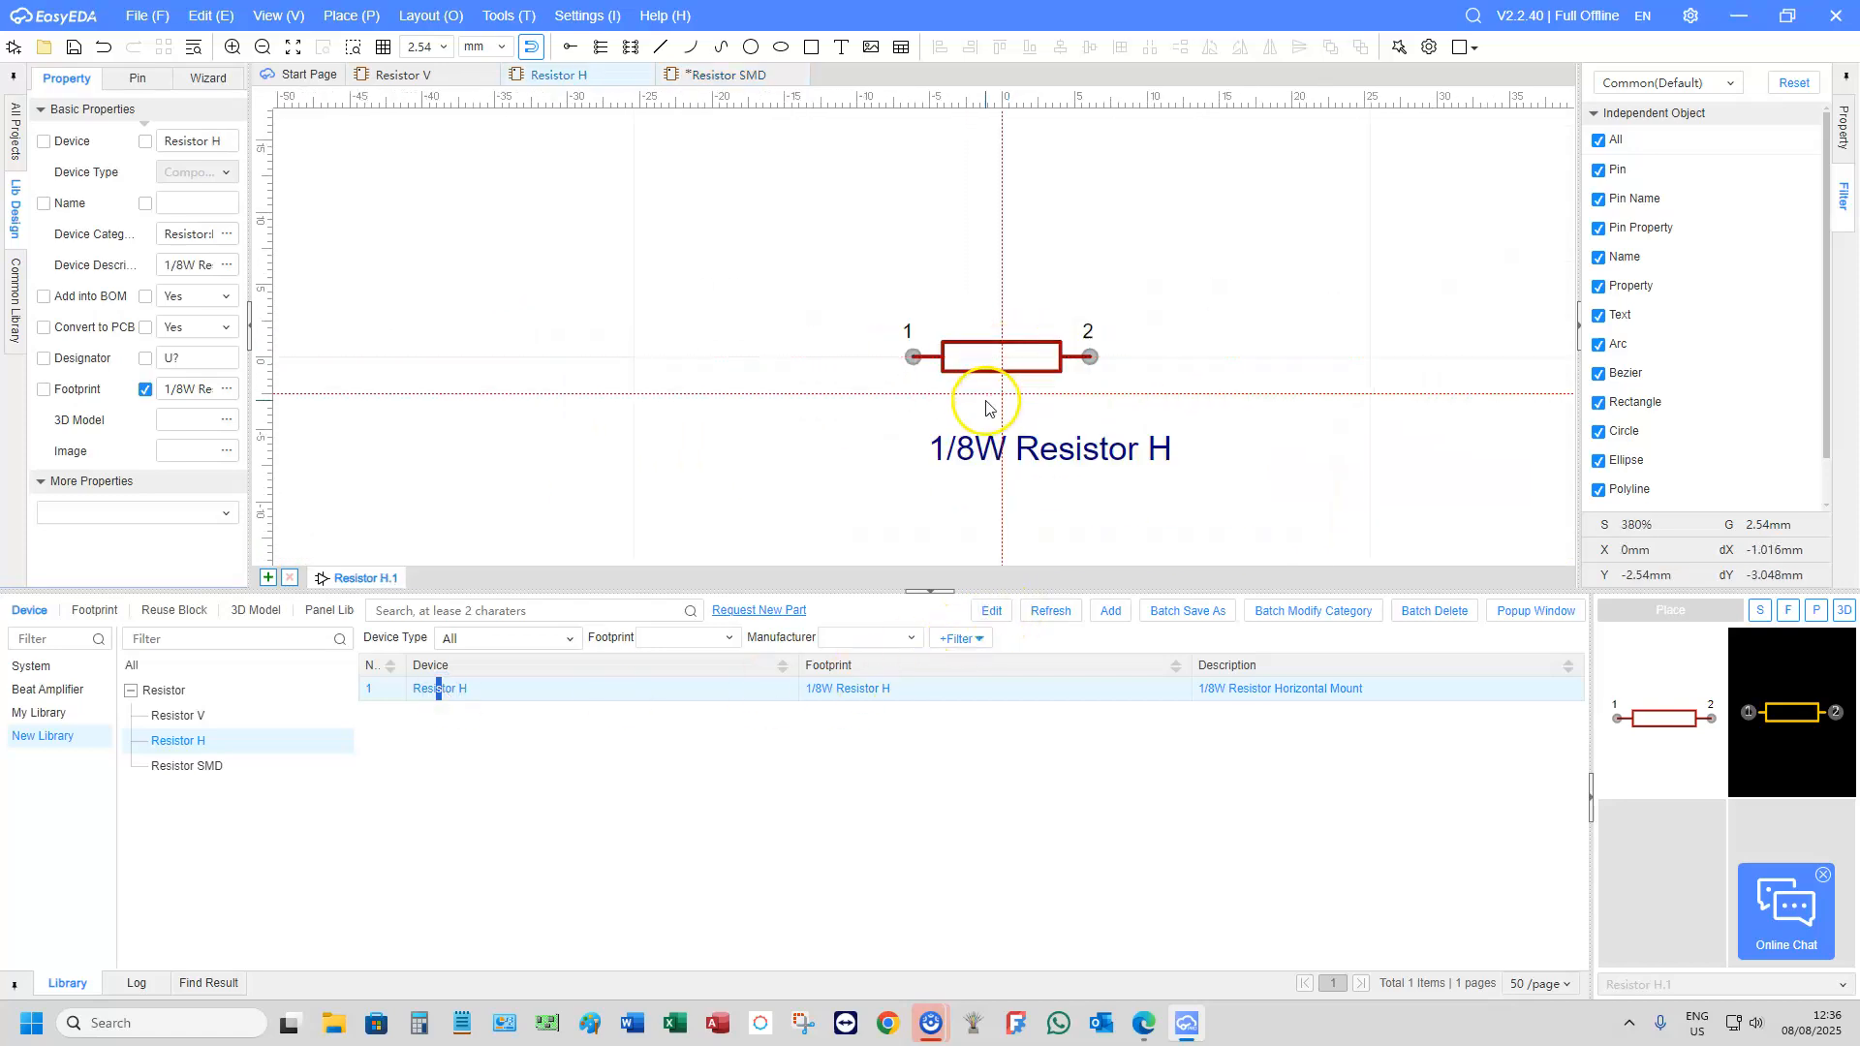
left_click(145, 389)
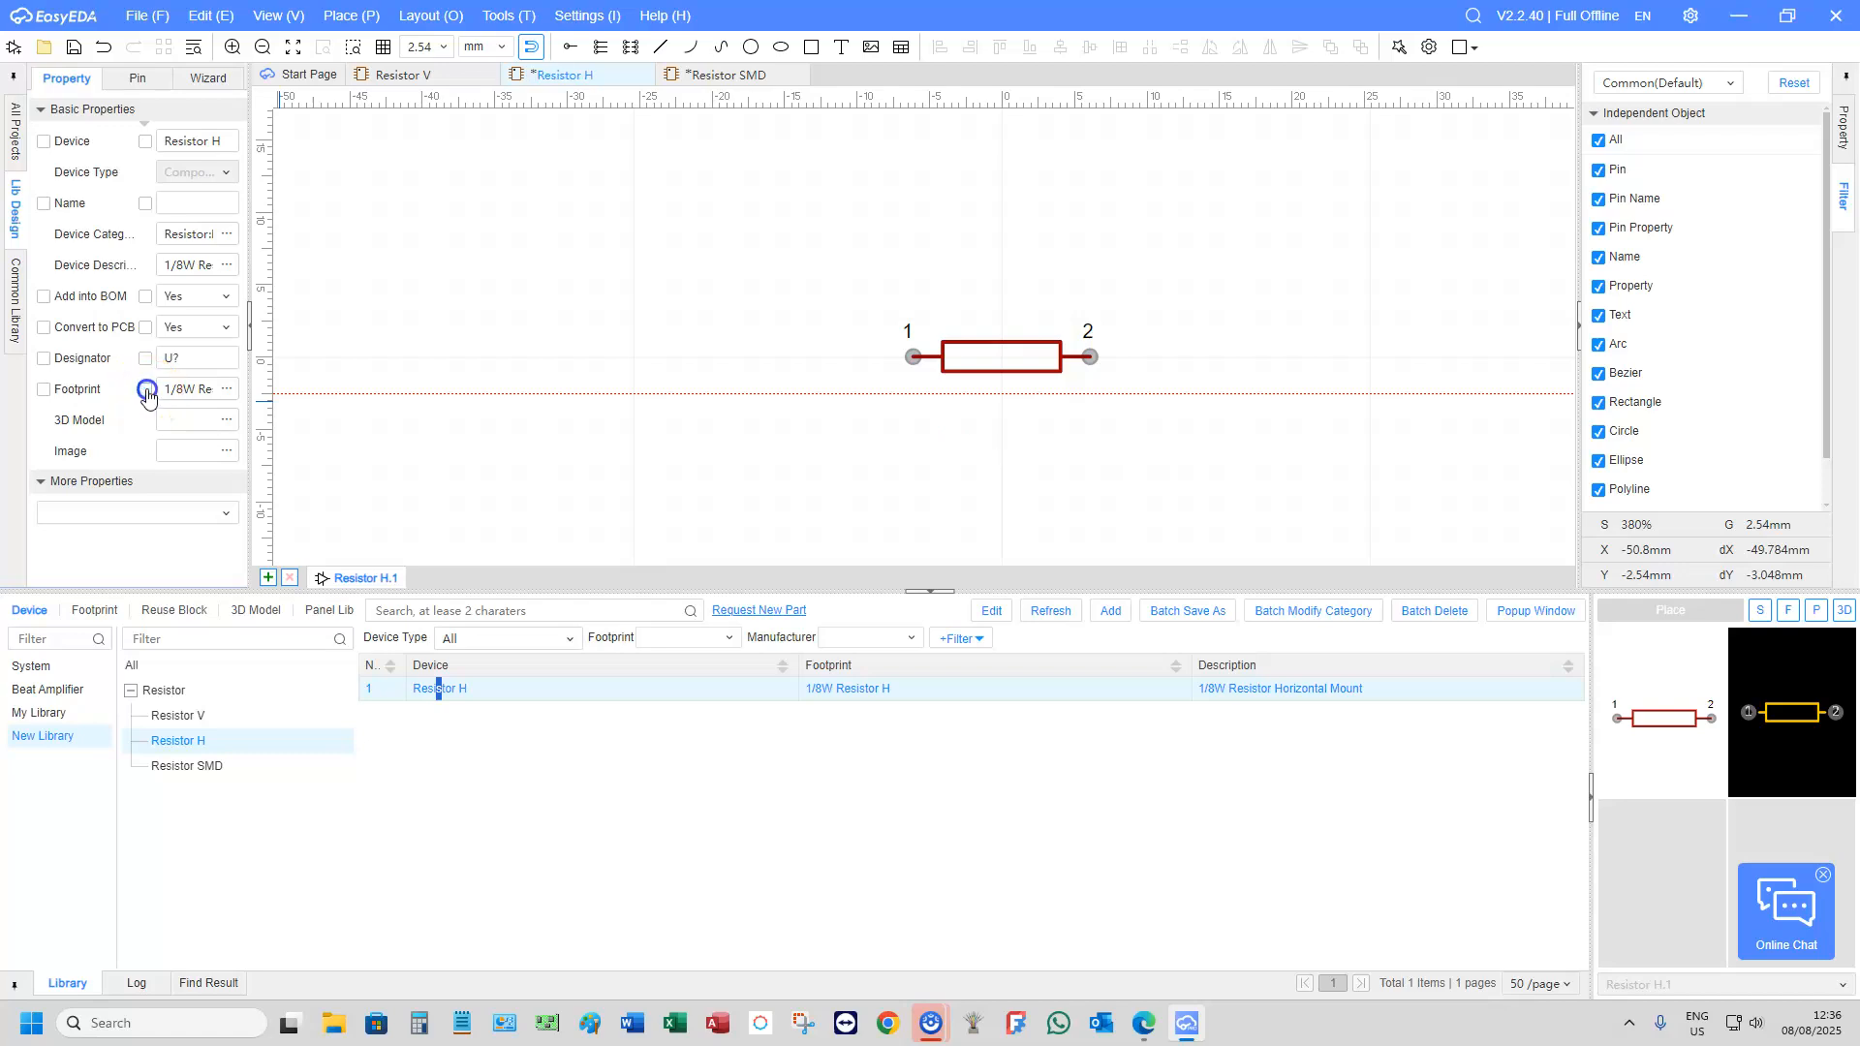
Reopen the Resistor SMD device and check its symbol for leftover Footprint text
left_click(176, 767)
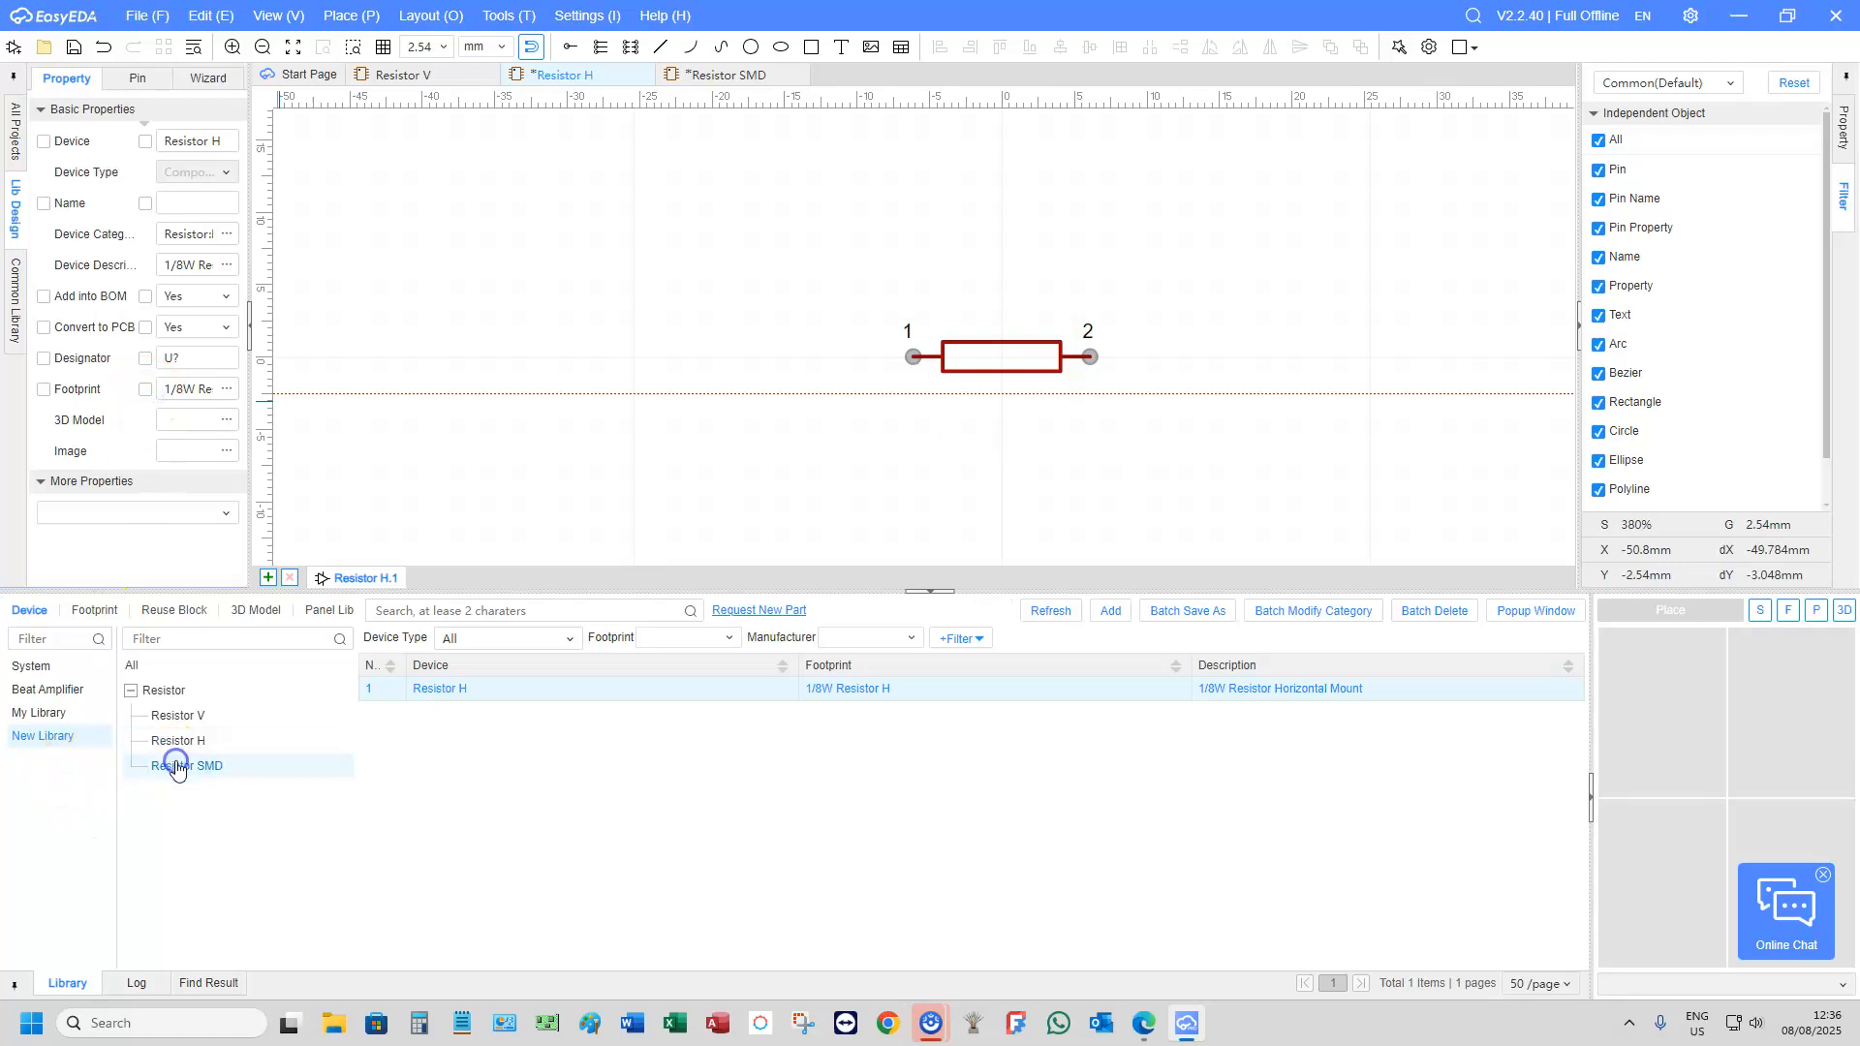
left_click(469, 689)
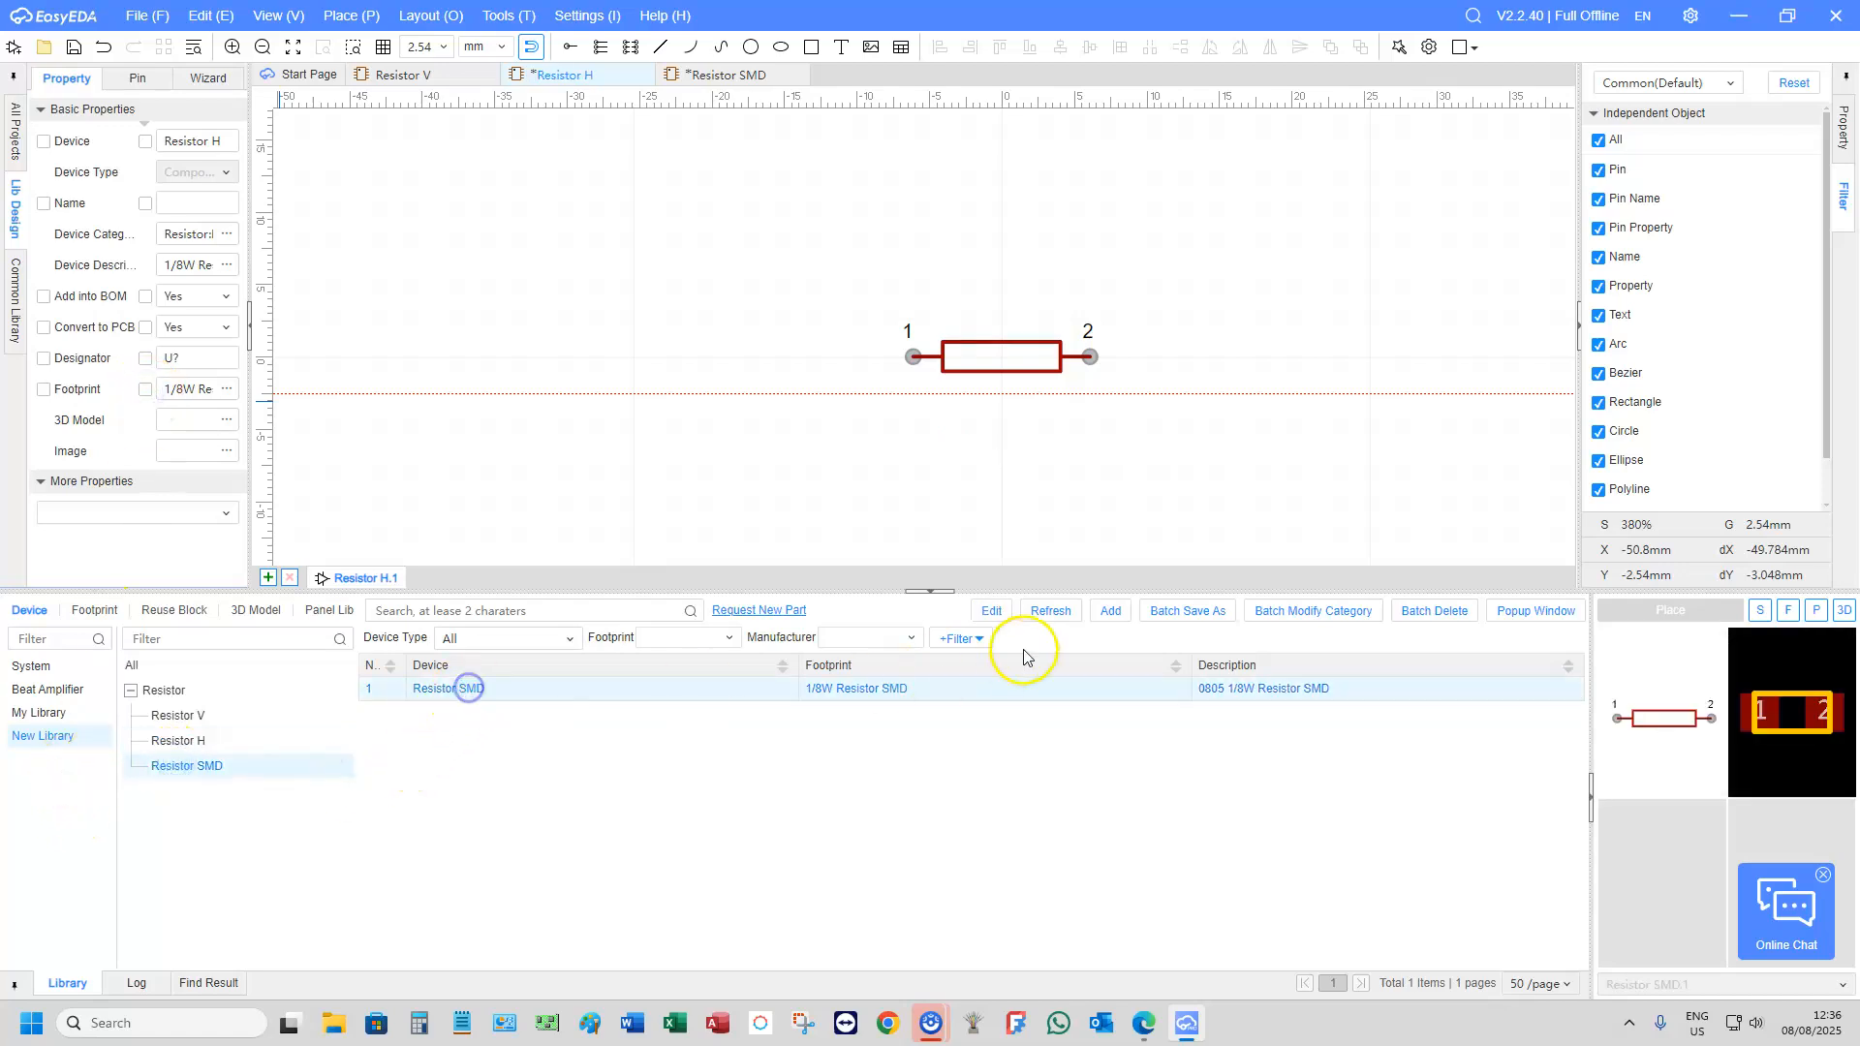
left_click(991, 611)
scroll(959, 475, "up", 3)
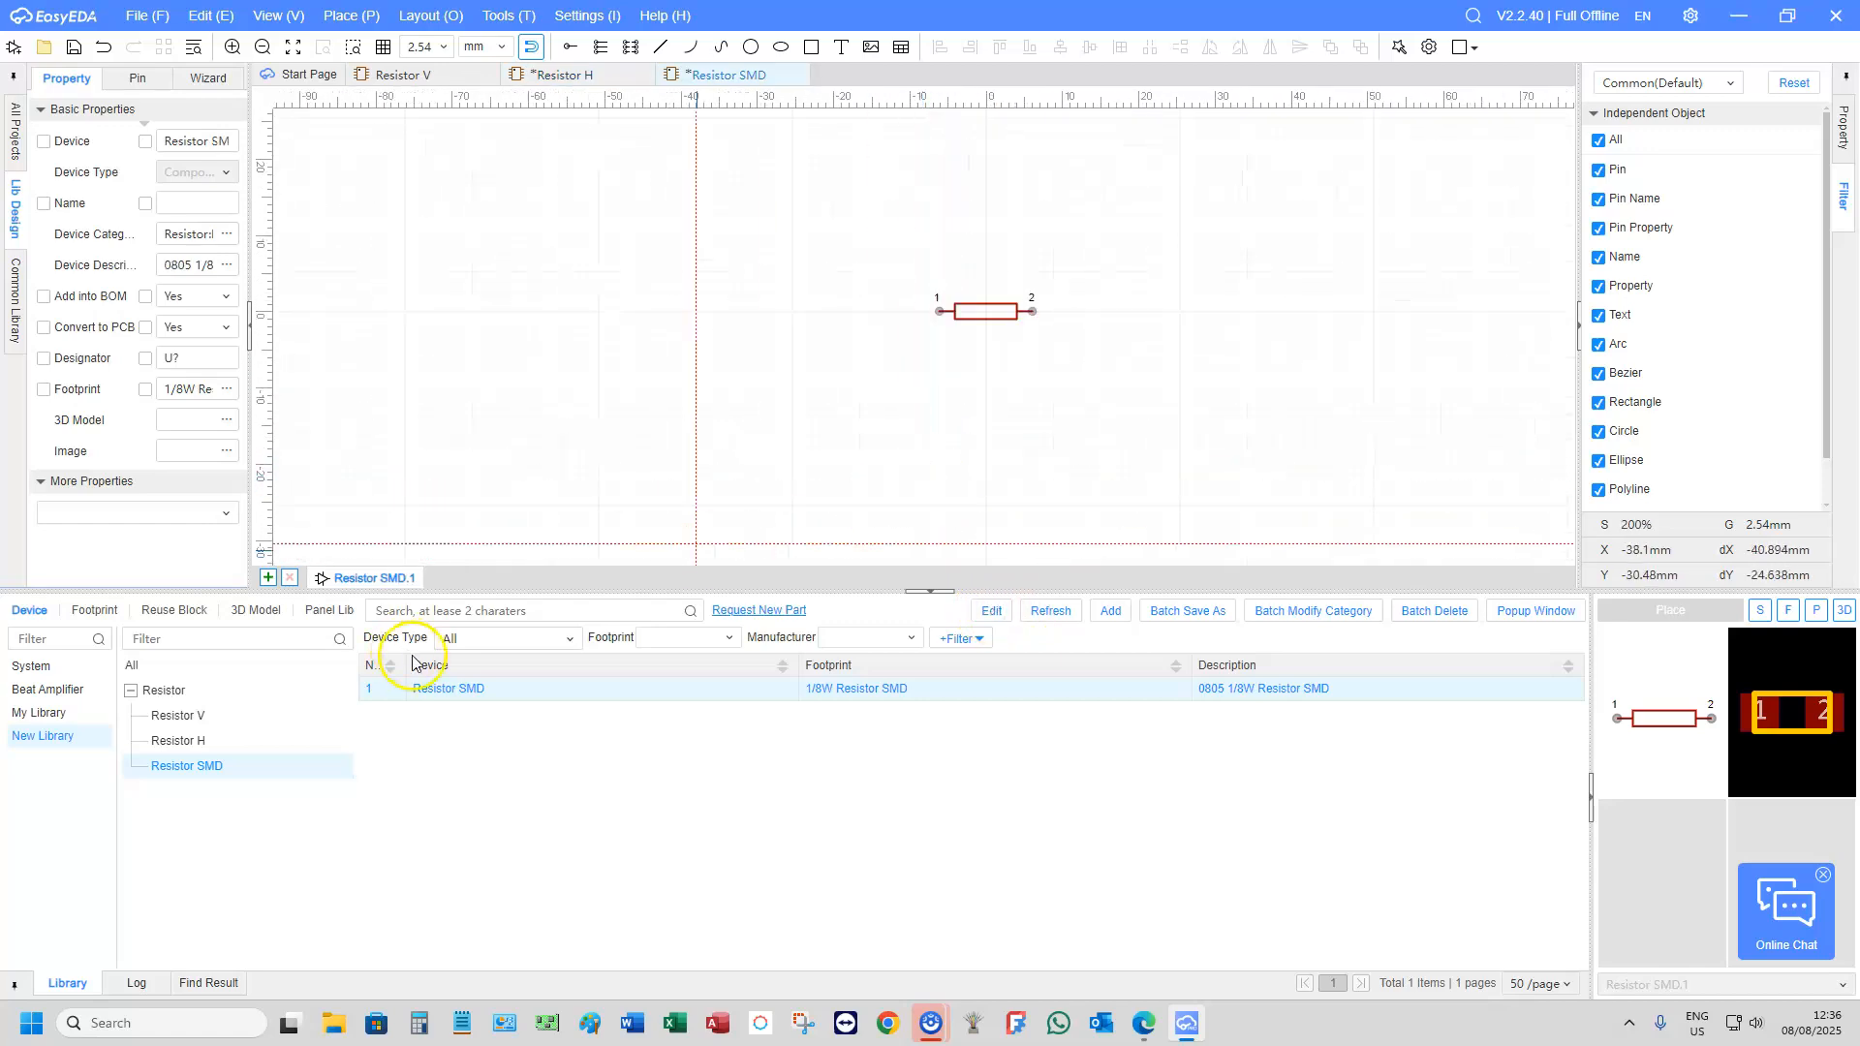
Open the Resistor V device for editing and hide the Footprint value text below its symbol
left_click(170, 741)
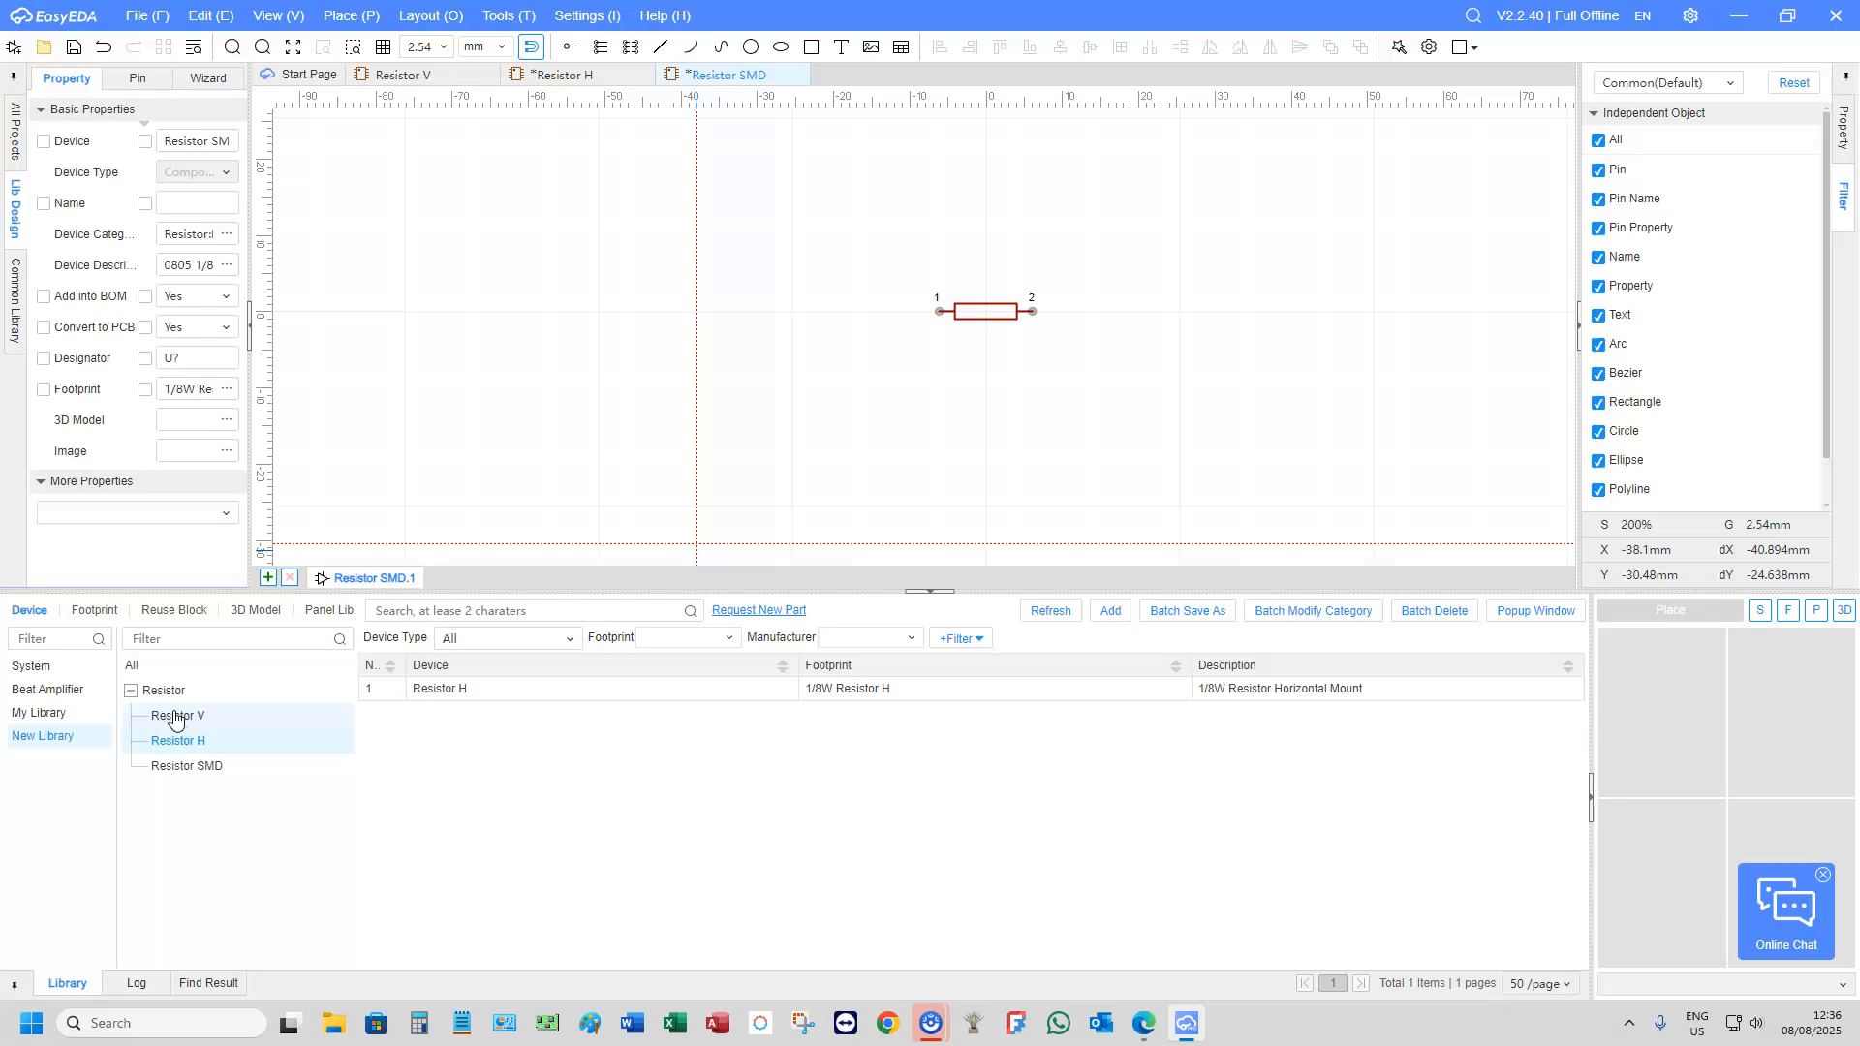
left_click(176, 717)
left_click(863, 689)
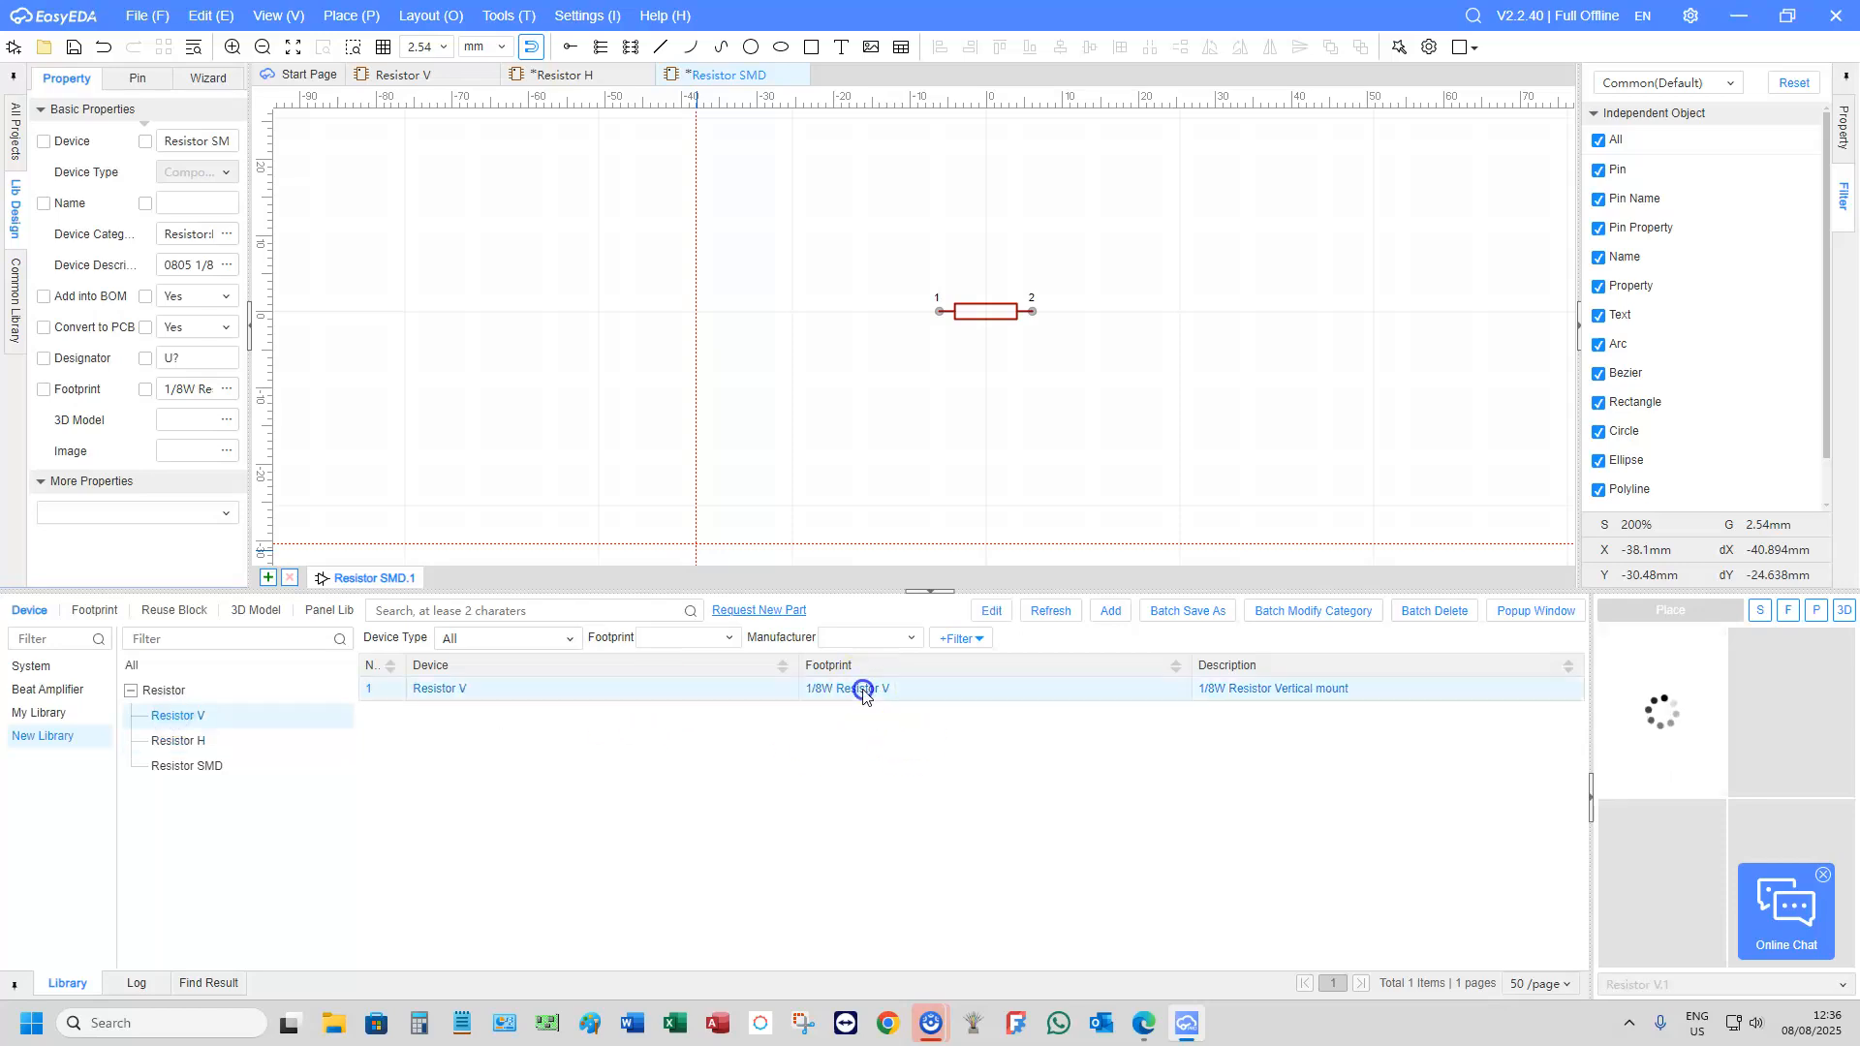
left_click(1012, 610)
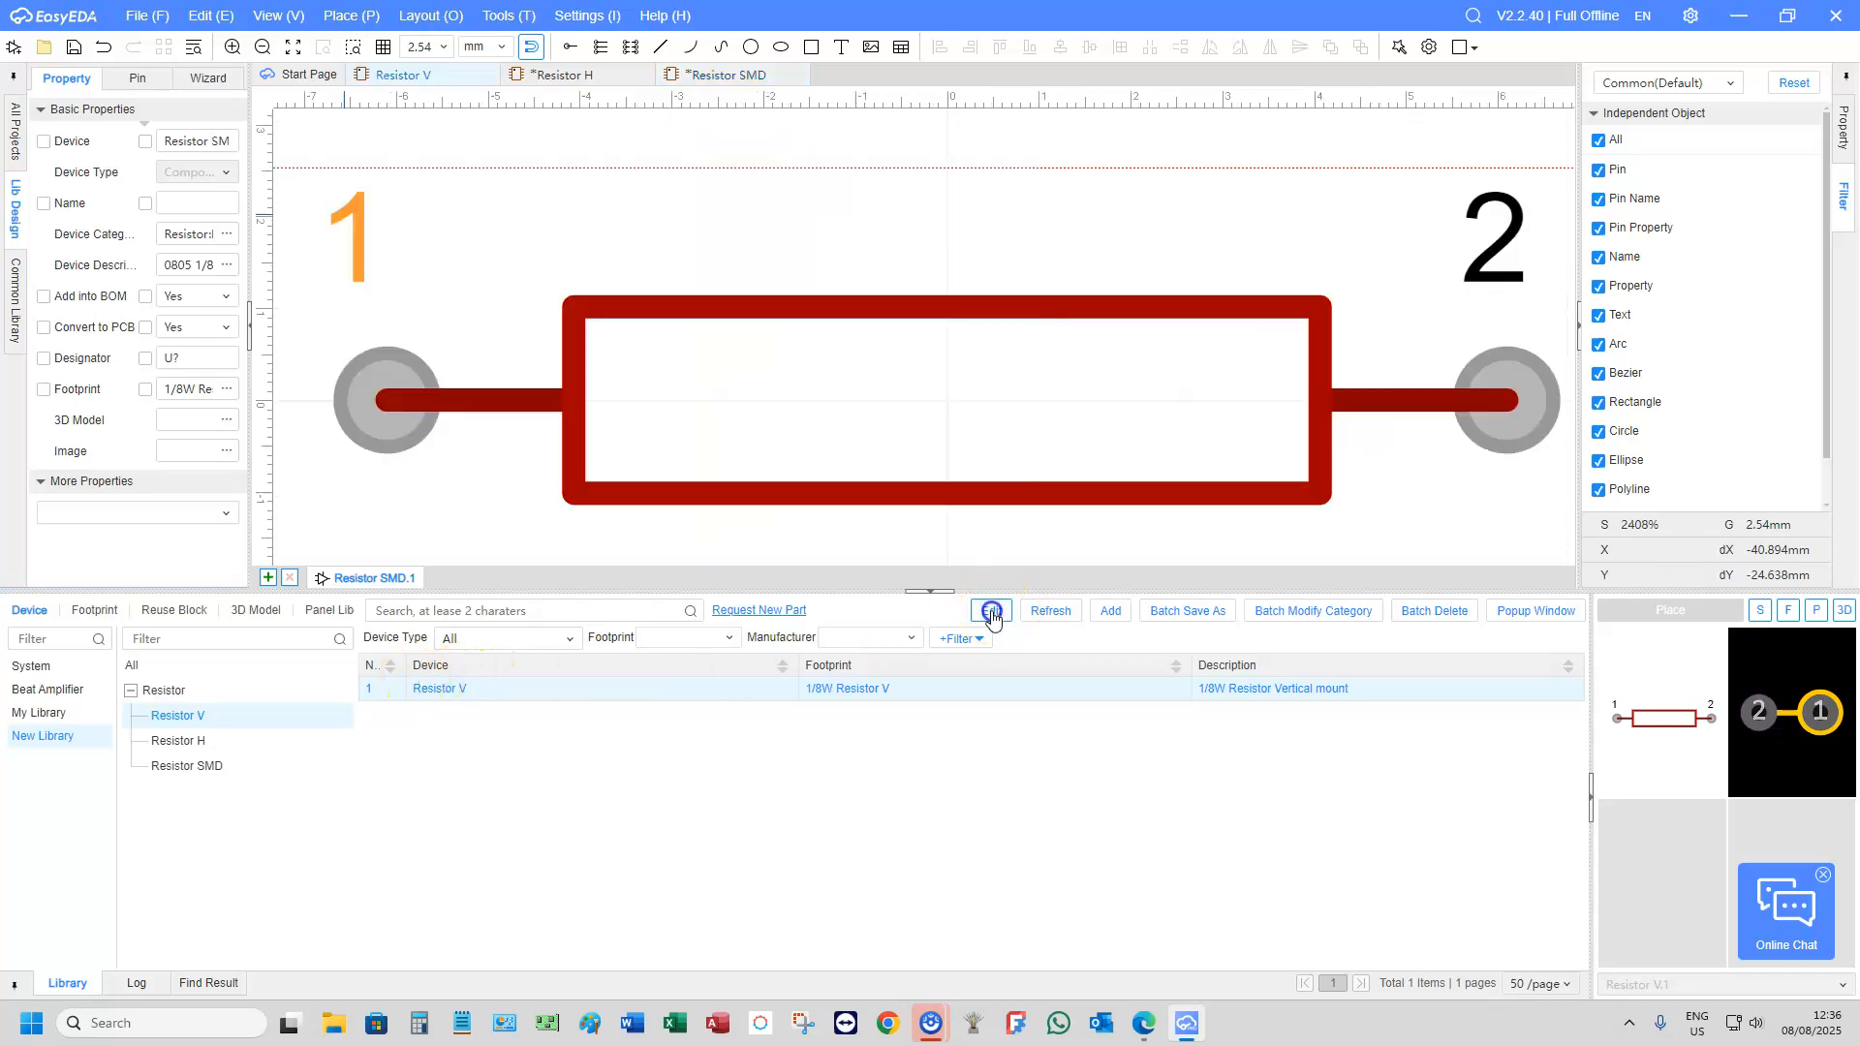
scroll(1017, 436, "down", 5)
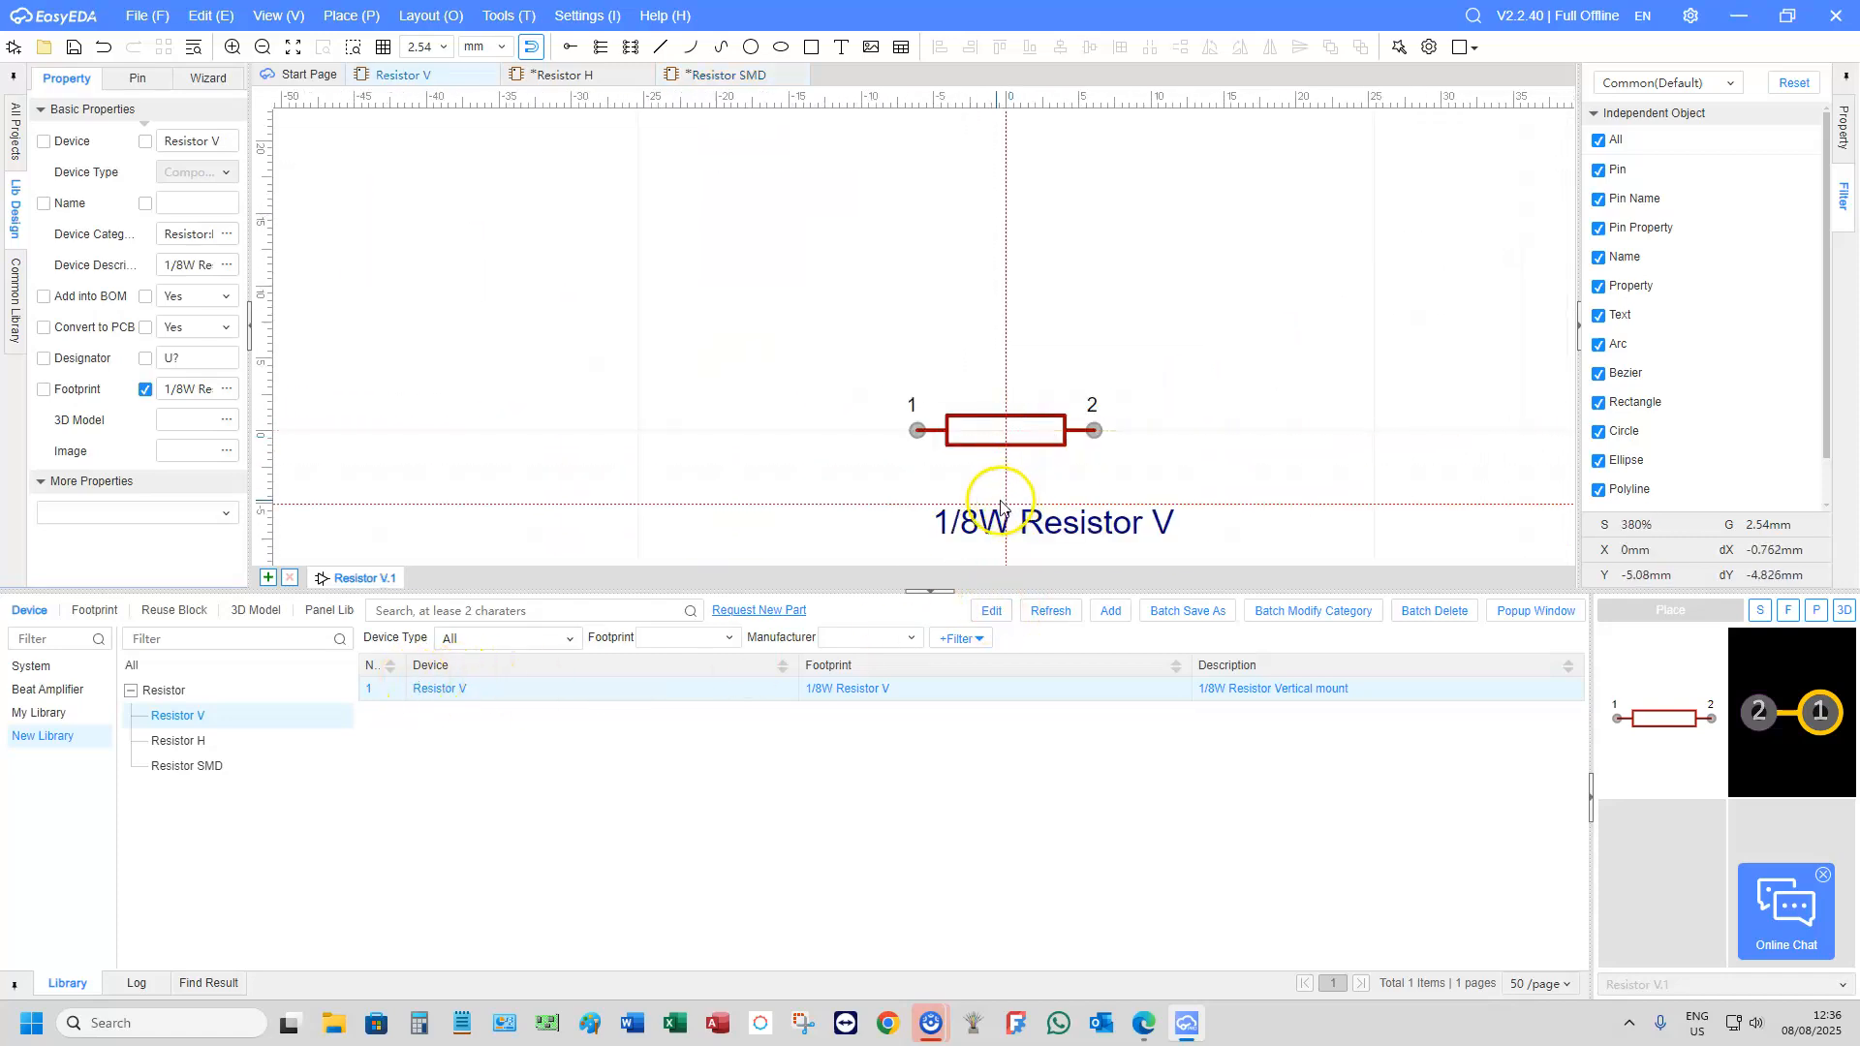
left_click(145, 389)
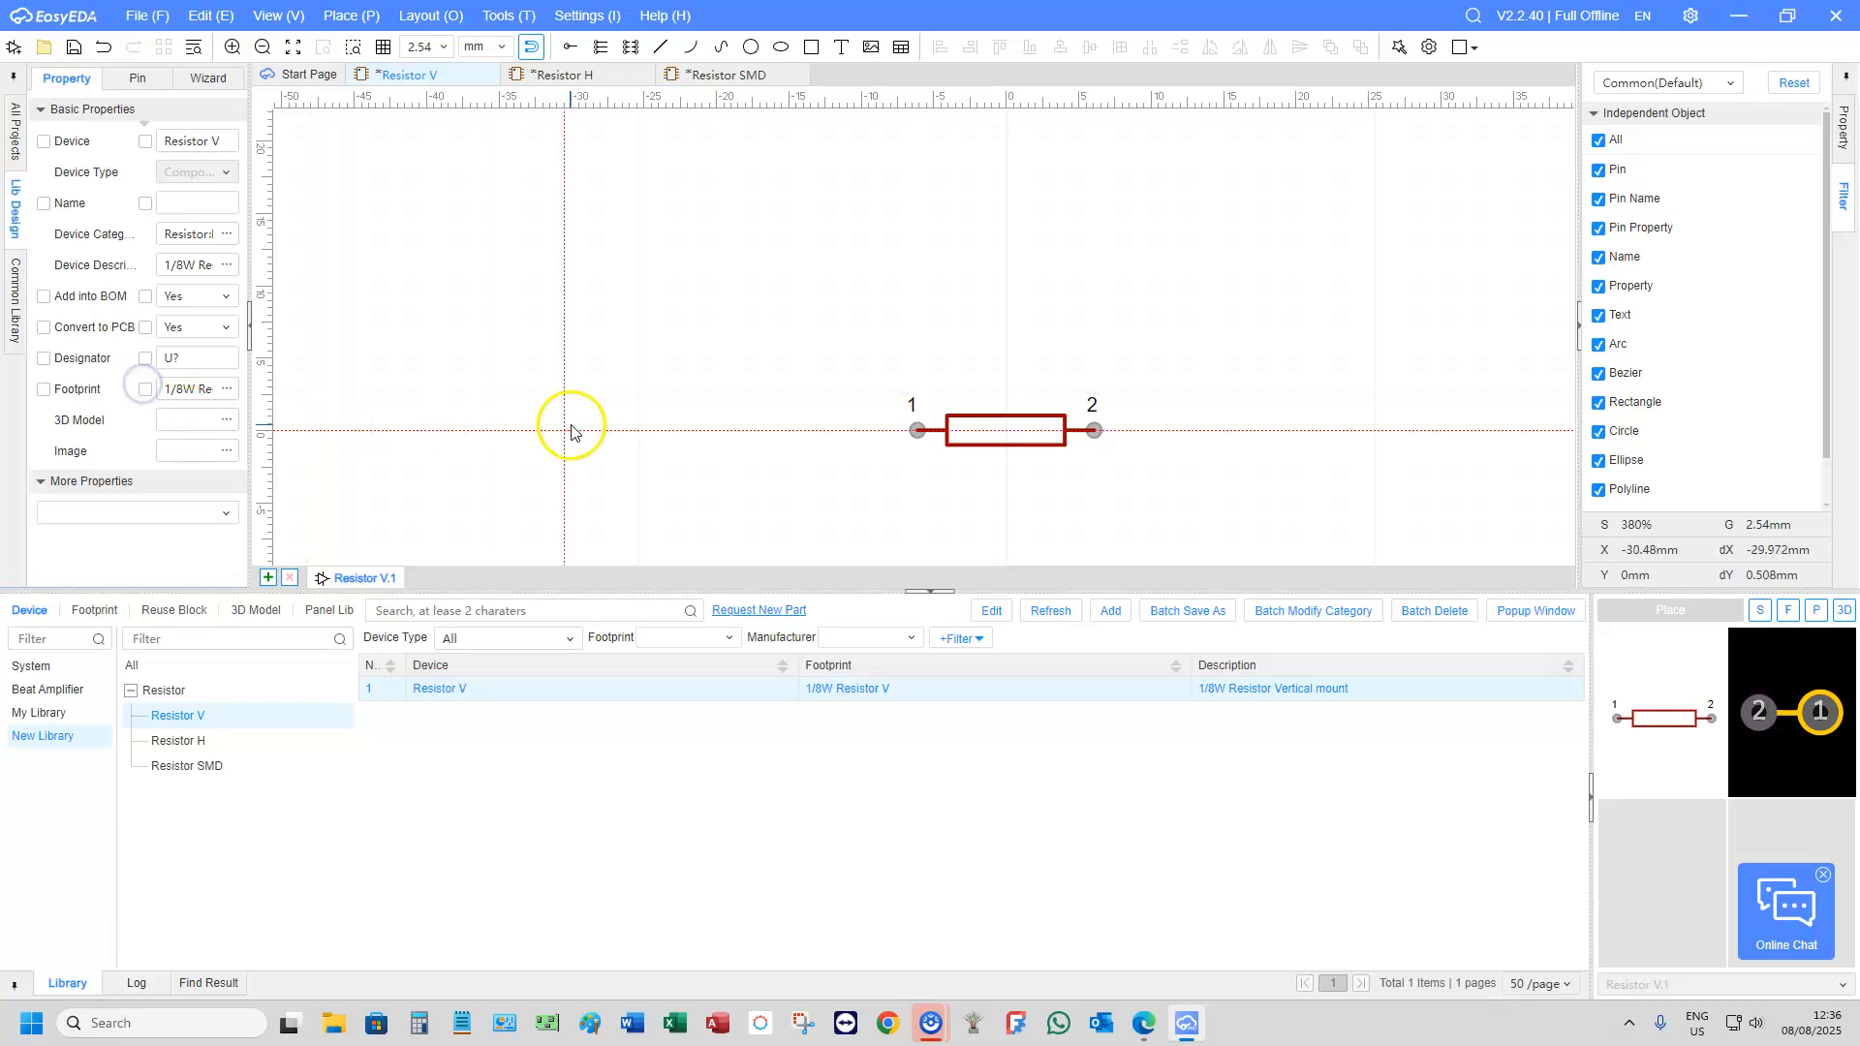